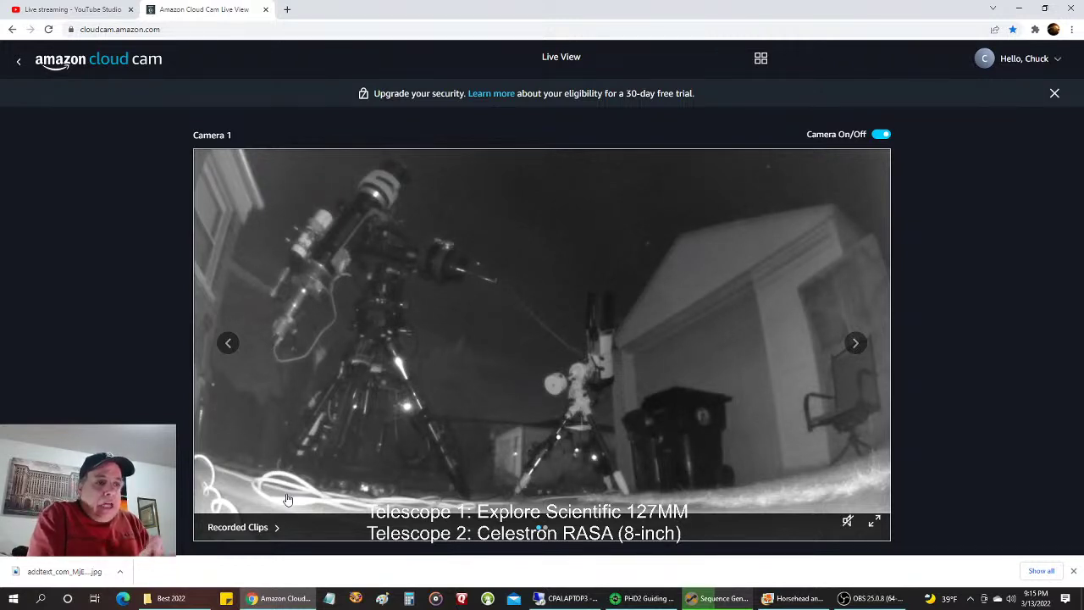
- Switch to Sequence Generator Pro and examine the Spider Ha frame at 100% zoom down to the bright star below the nebula
{"action": "left_click", "coordinate": [722, 599]}
{"action": "right_click", "coordinate": [482, 269]}
{"action": "left_click", "coordinate": [680, 303]}
{"action": "right_click", "coordinate": [557, 301]}
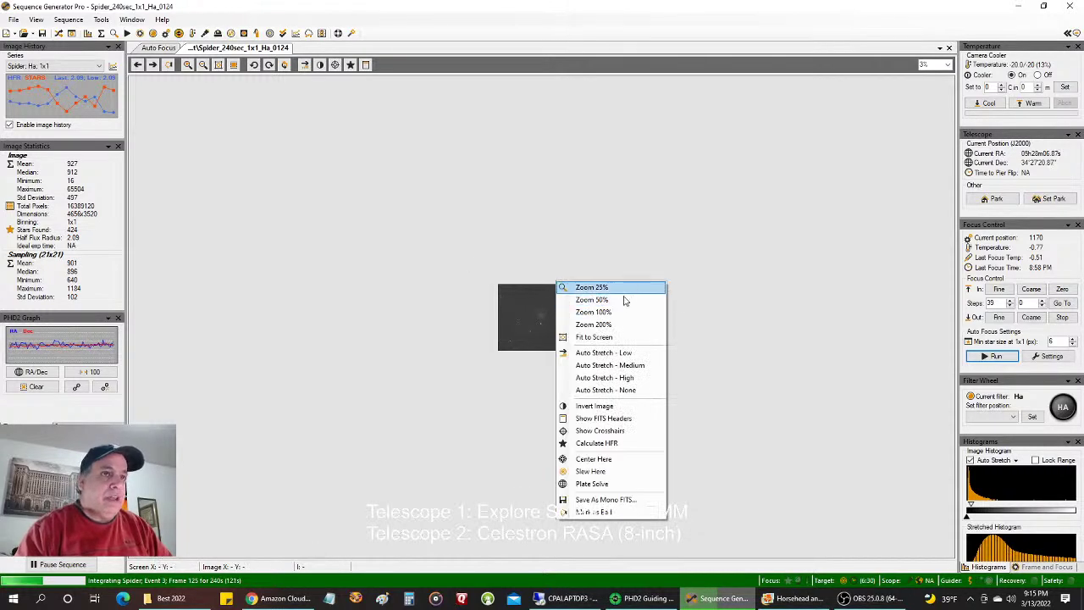
{"action": "left_click", "coordinate": [620, 315]}
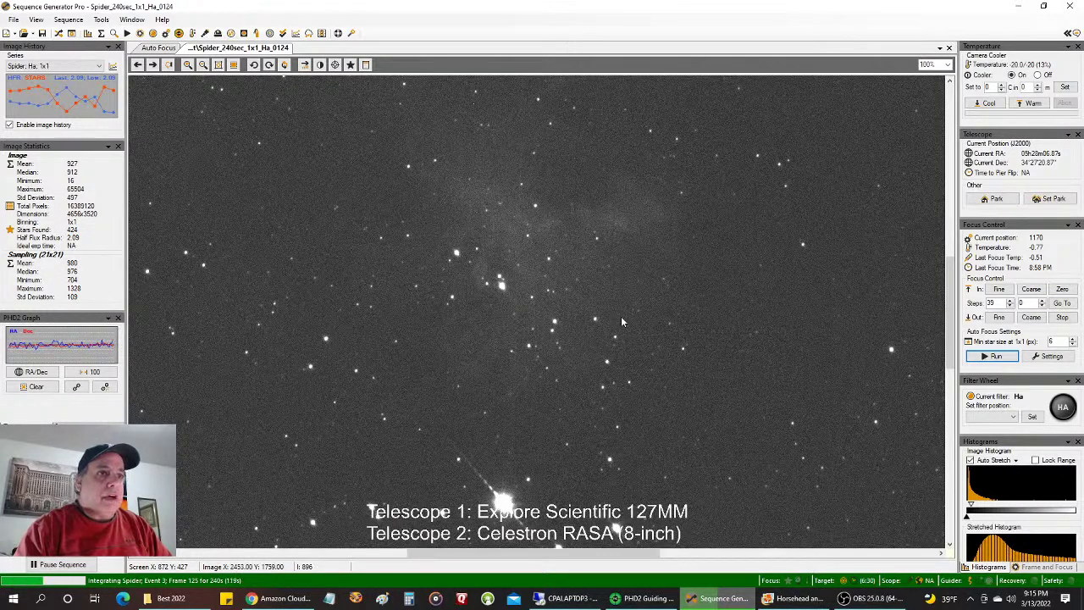
{"action": "right_click", "coordinate": [621, 316]}
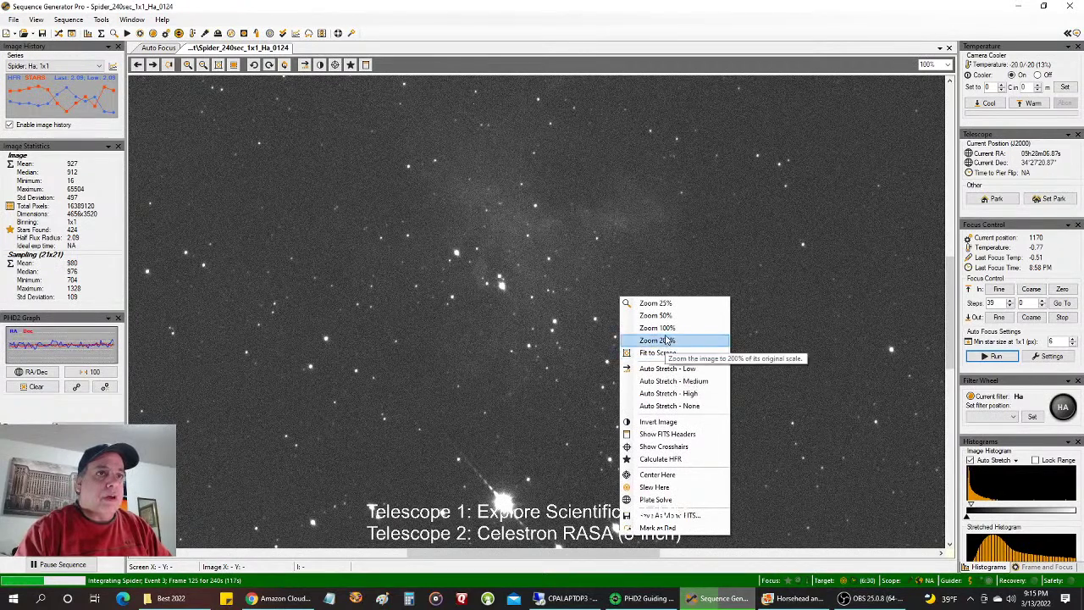
{"action": "left_click", "coordinate": [666, 329]}
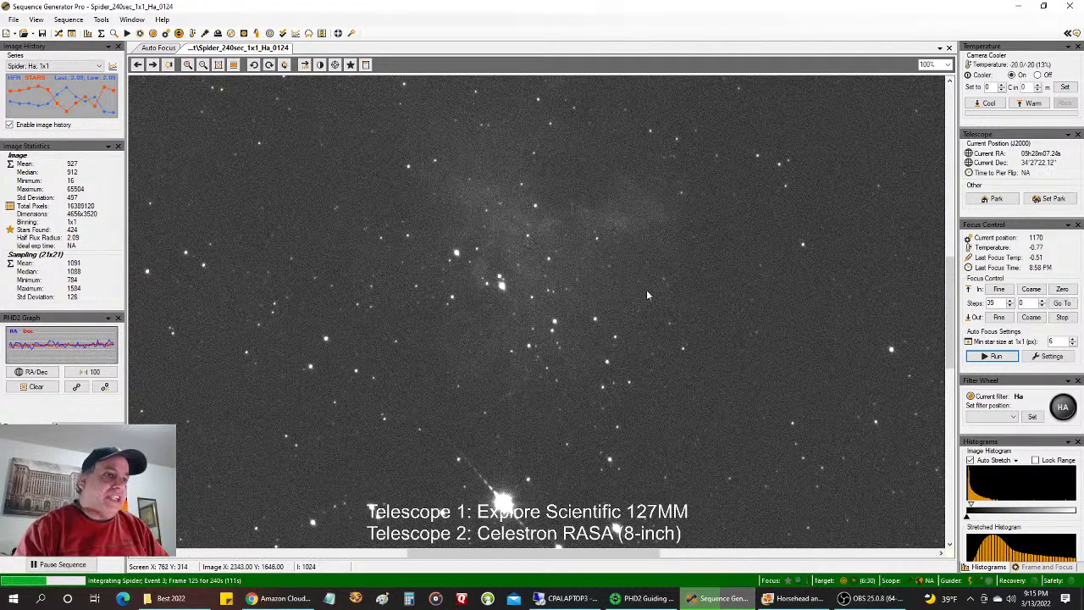
{"action": "left_click_drag", "start_coordinate": [949, 314], "coordinate": [948, 359]}
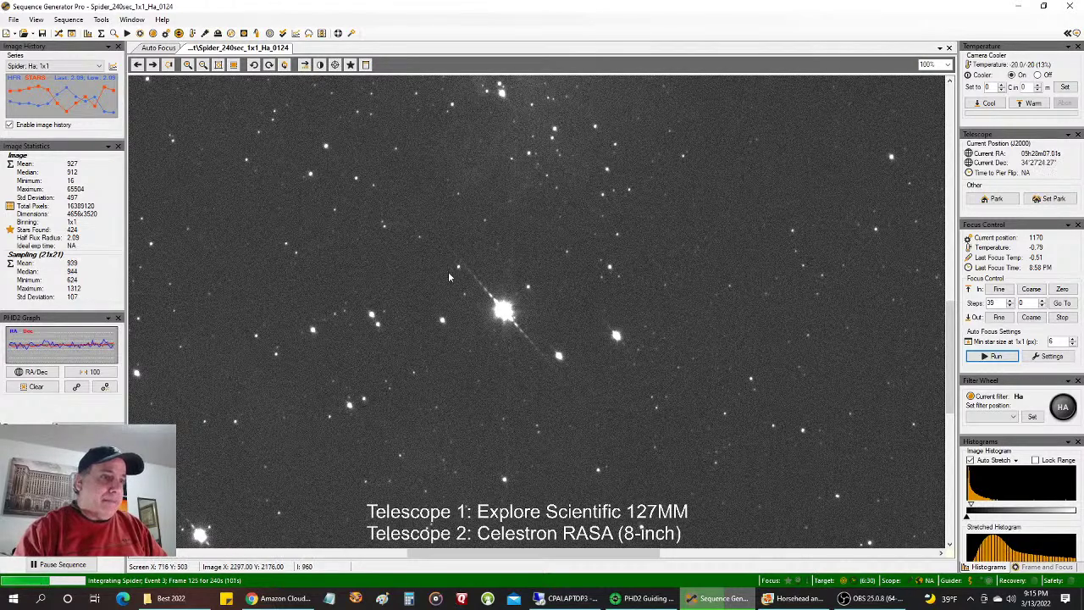
- View the Cloud Cam feed, then inspect the M81 and M82 frame in the CPALAPTOP3 remote session with the sequence window closed
{"action": "left_click", "coordinate": [282, 598]}
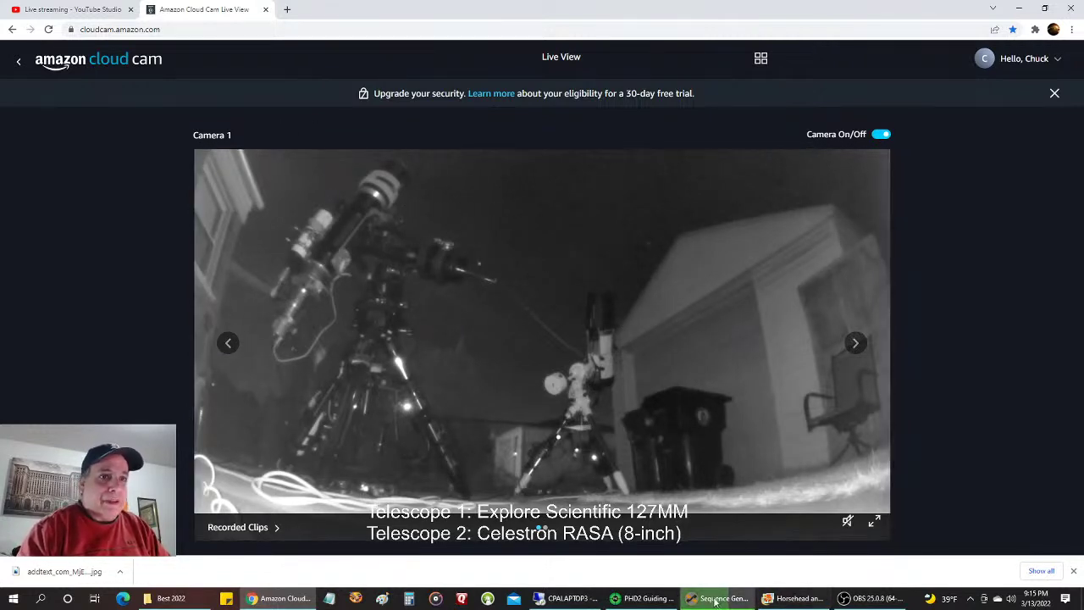
{"action": "mouse_move", "coordinate": [586, 598]}
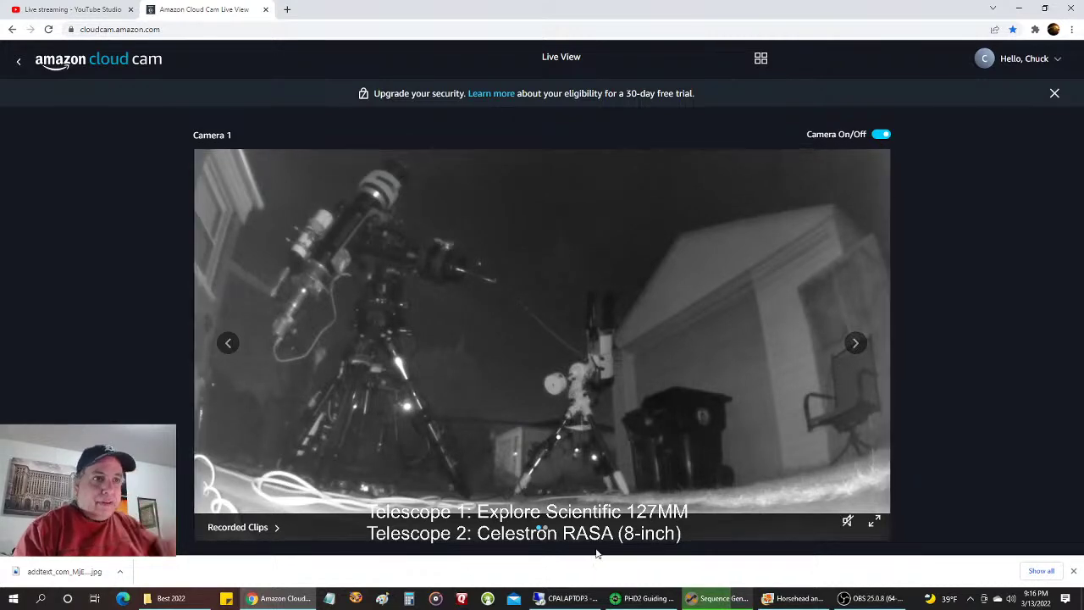
{"action": "left_click", "coordinate": [568, 595]}
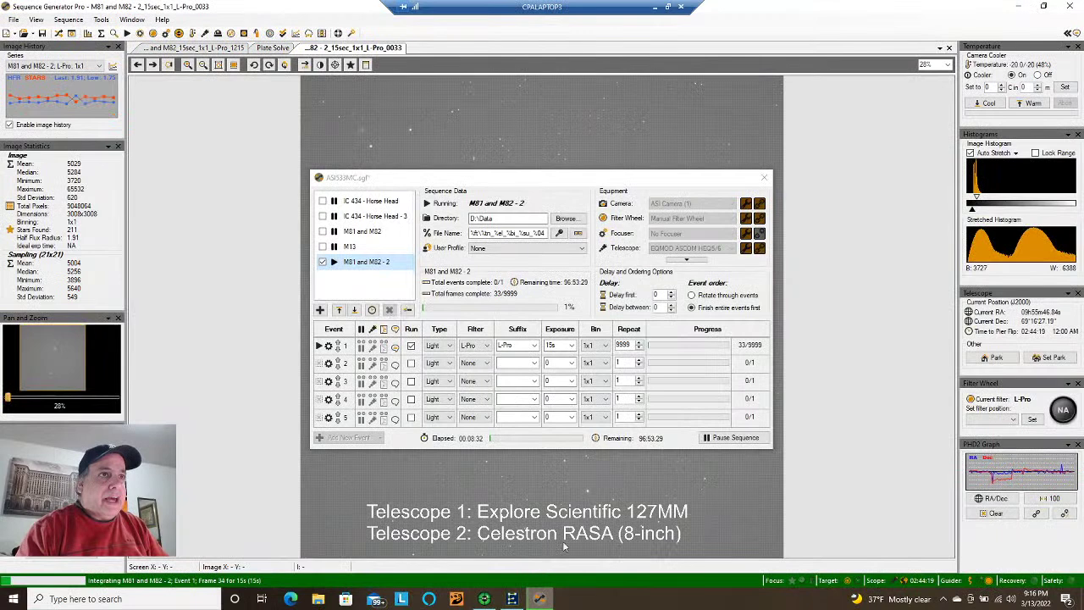
{"action": "left_click", "coordinate": [764, 177]}
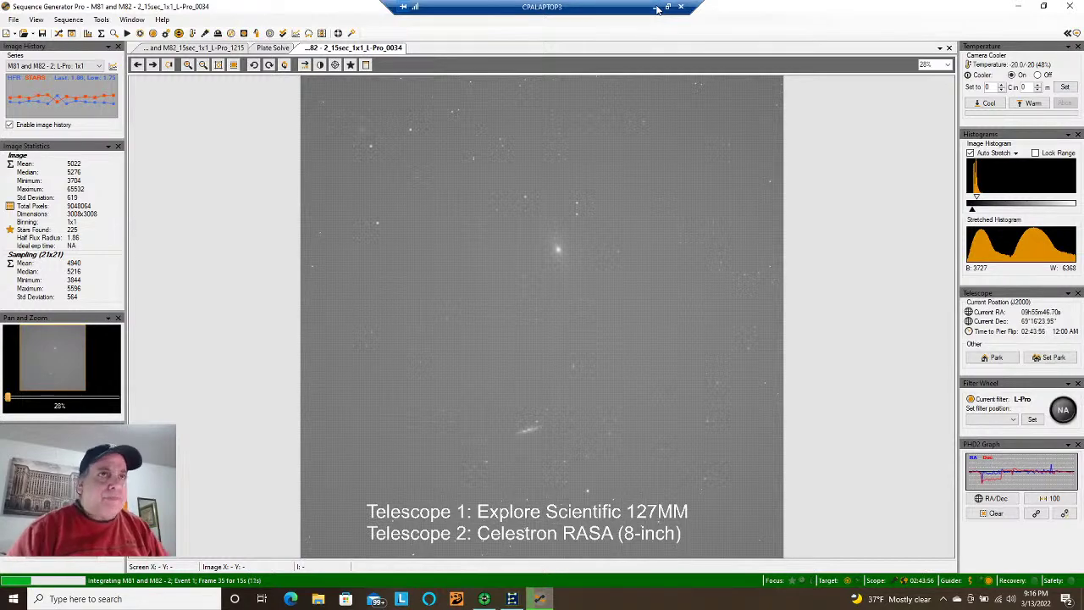
{"action": "left_click", "coordinate": [658, 7]}
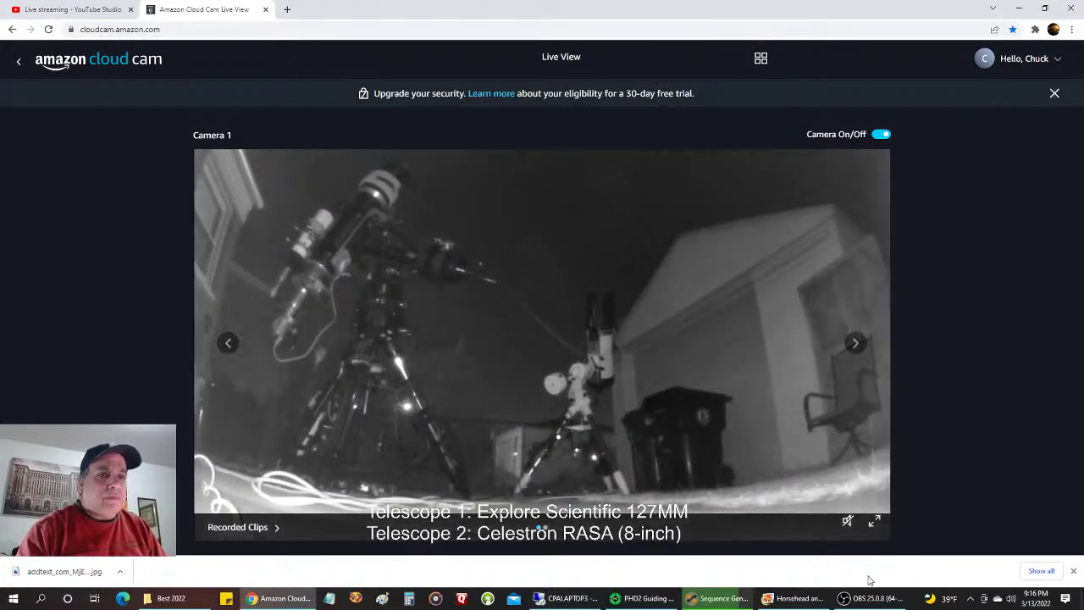
- Open YouTube in a new browser tab and go to the signed-in account's own channel page
{"action": "mouse_move", "coordinate": [811, 598]}
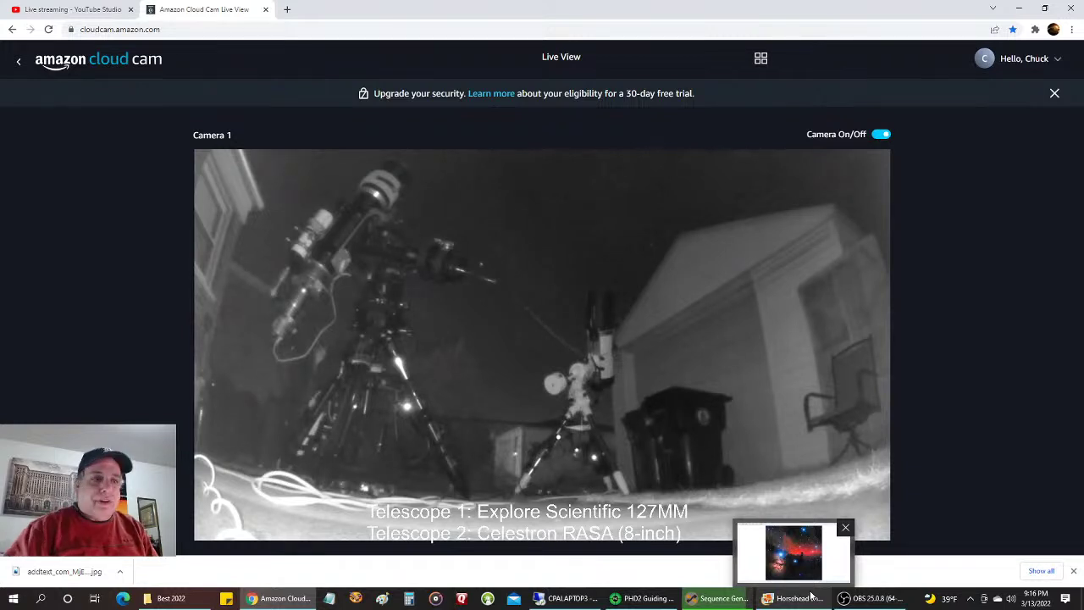
{"action": "left_click", "coordinate": [289, 12]}
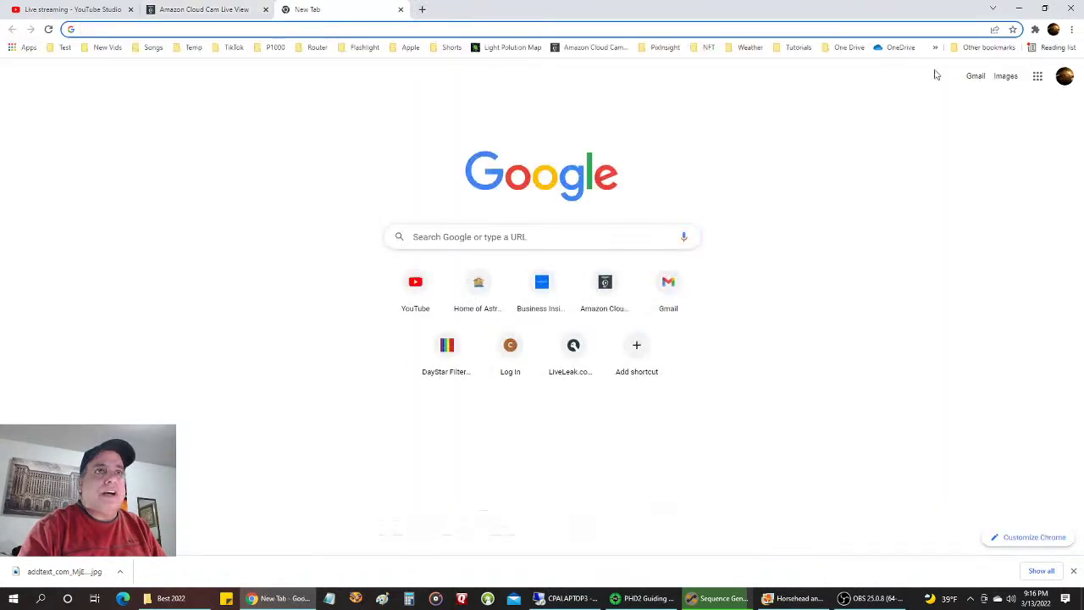
{"action": "left_click_drag", "start_coordinate": [416, 290], "coordinate": [478, 288]}
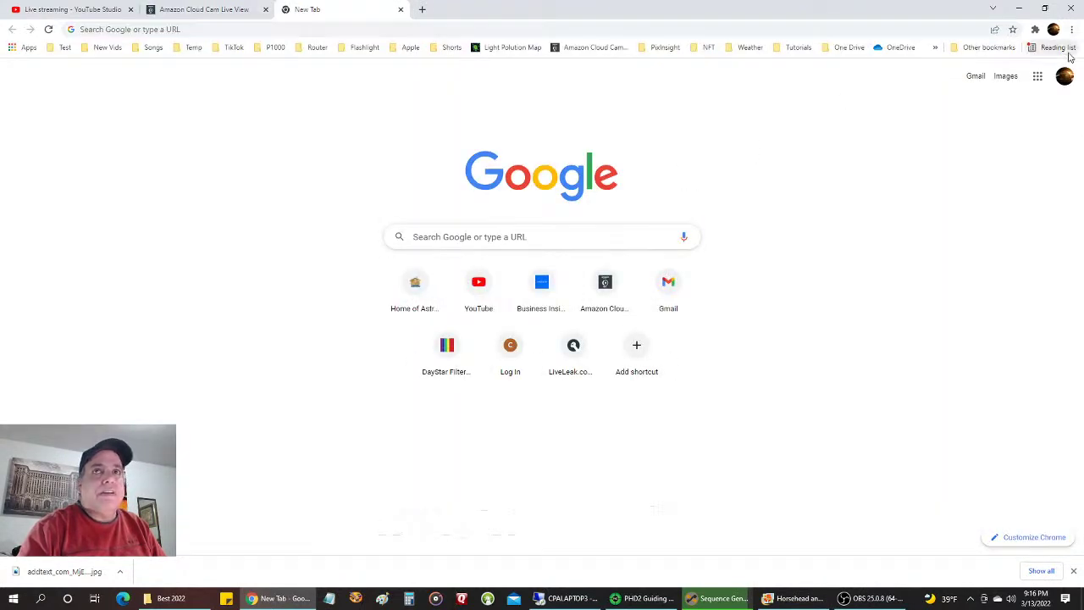
{"action": "left_click", "coordinate": [479, 288]}
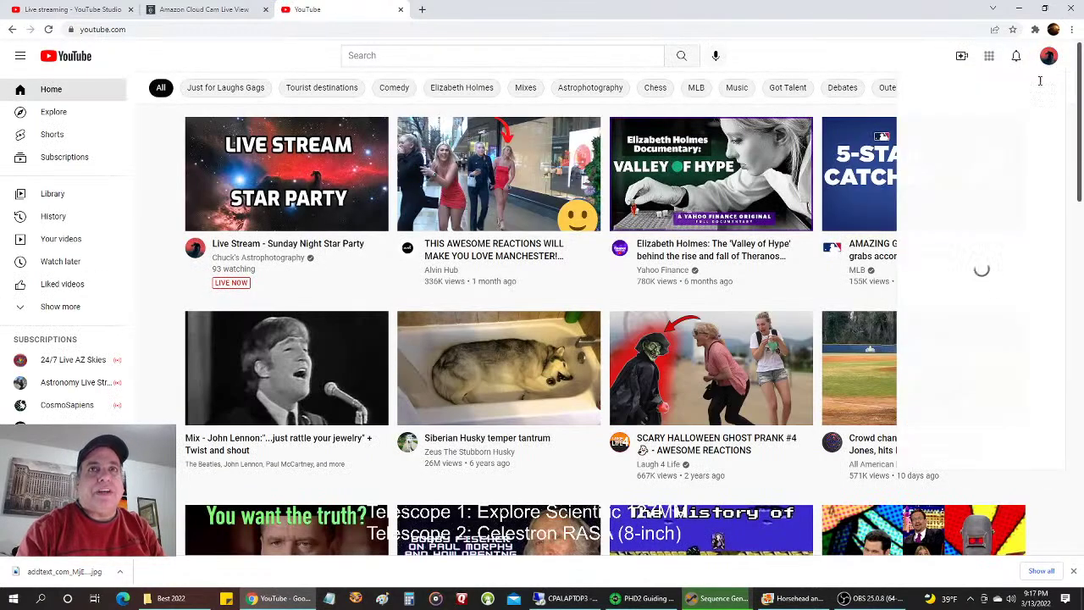
{"action": "left_click", "coordinate": [1050, 56]}
{"action": "left_click", "coordinate": [997, 132]}
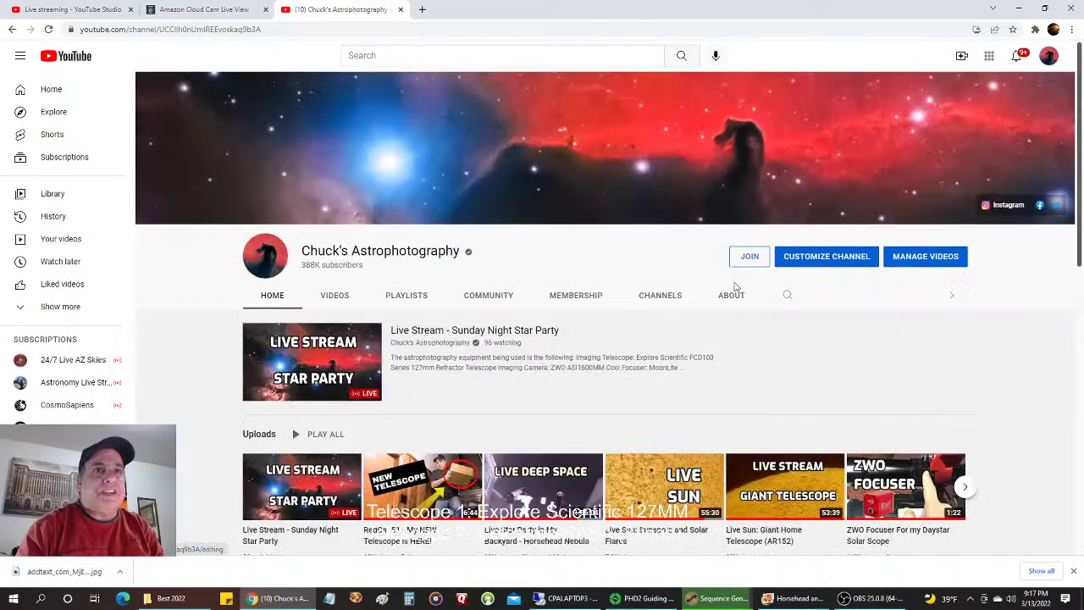
- Search the channel for "beginner" and open the video "Best Telescope For a Beginner"
{"action": "left_click", "coordinate": [789, 296]}
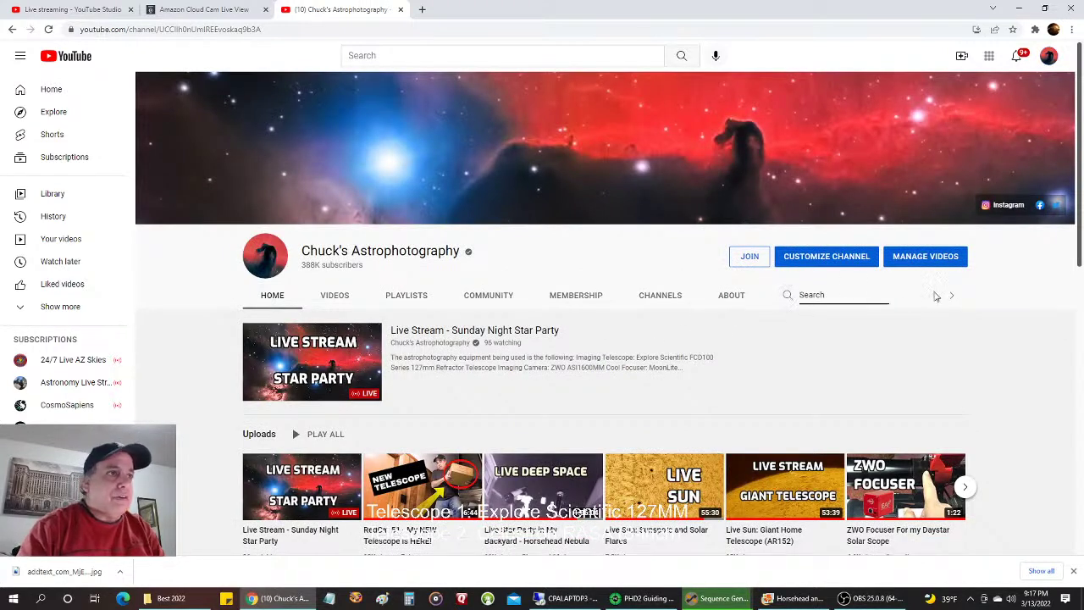
{"action": "type", "text": "beginner"}
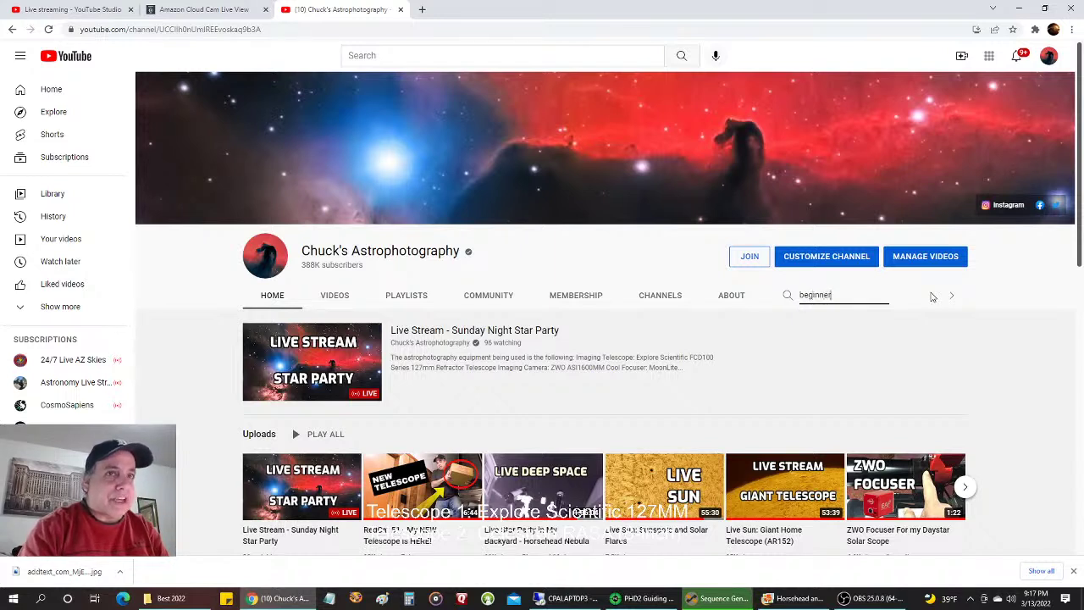
{"action": "key", "text": "Return"}
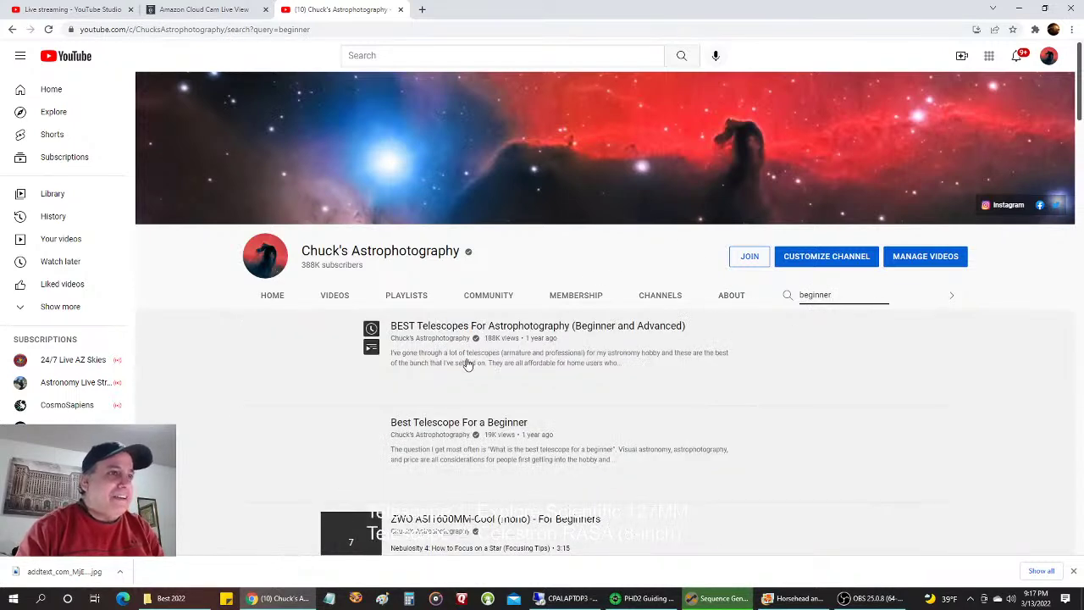
{"action": "left_click", "coordinate": [429, 430]}
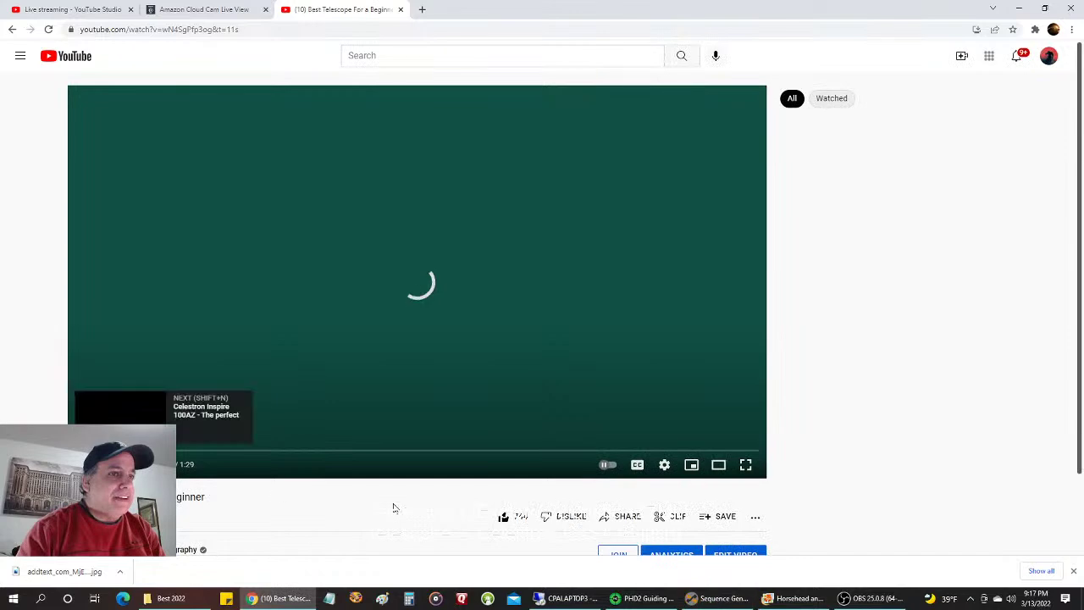
- Copy the beginner telescope video's share link and post it in the live stream's chat in YouTube Studio
{"action": "left_click", "coordinate": [628, 517]}
{"action": "left_click", "coordinate": [648, 365]}
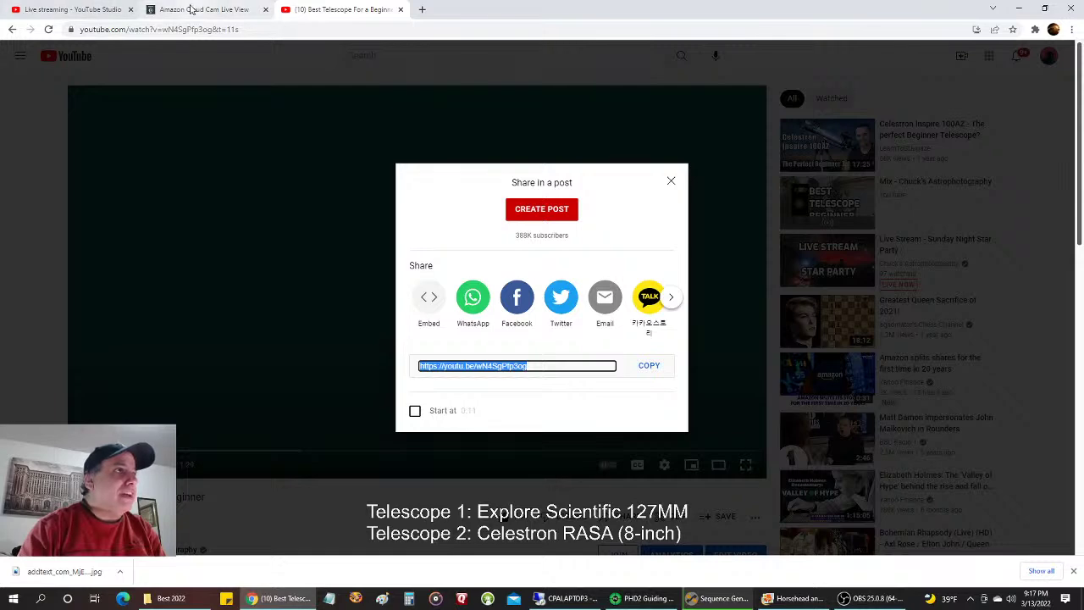
{"action": "left_click", "coordinate": [85, 9]}
{"action": "left_click", "coordinate": [974, 516]}
{"action": "key", "text": "ctrl+v"}
{"action": "key", "text": "Return"}
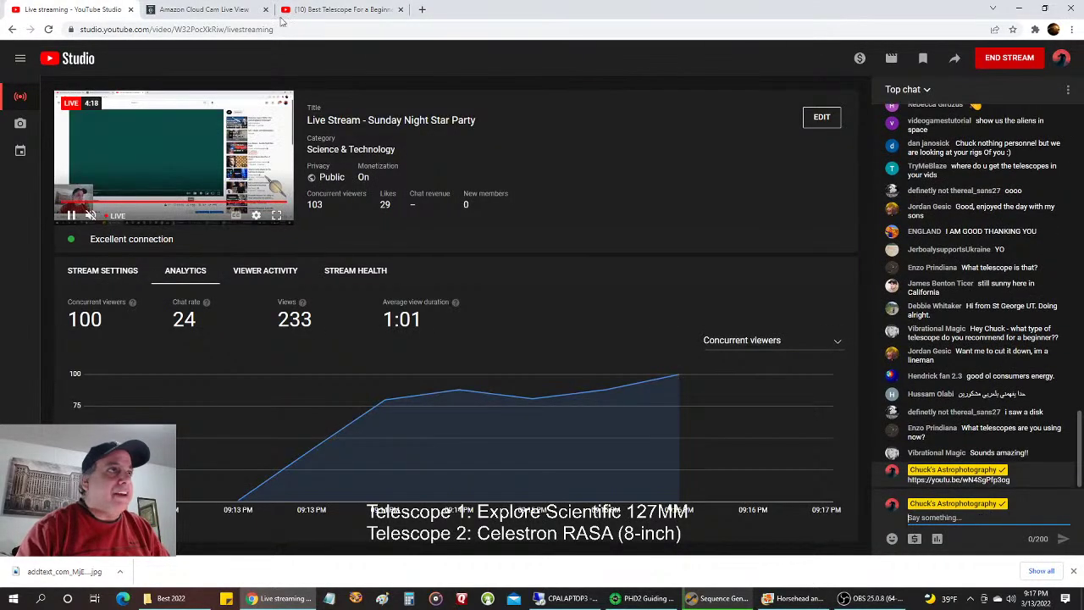
- Close the video's share dialog and go back to the channel's home page
{"action": "left_click", "coordinate": [338, 9]}
{"action": "left_click", "coordinate": [670, 180]}
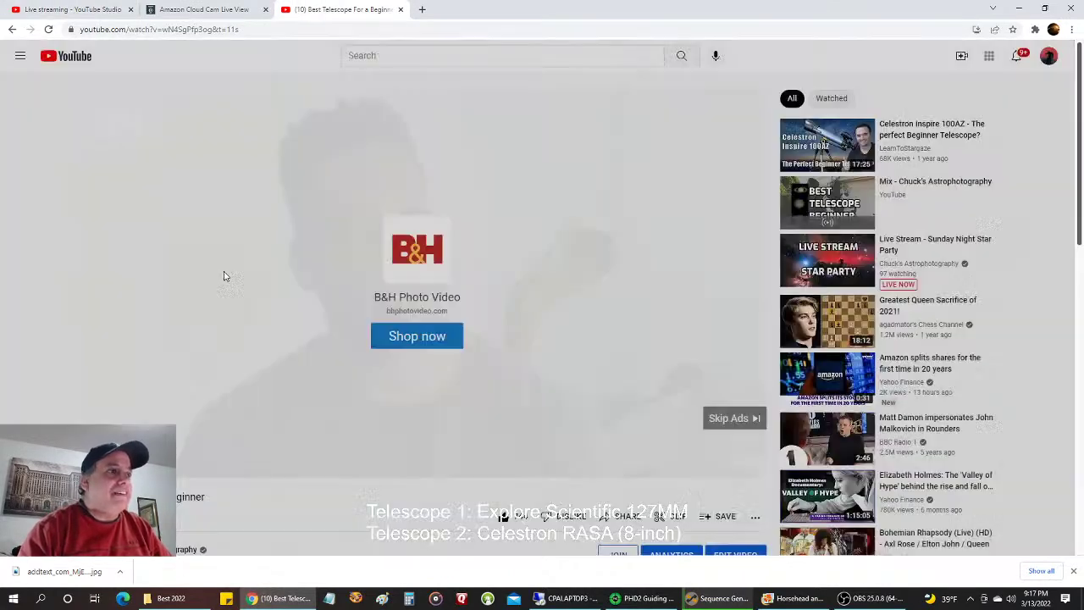
{"action": "left_click", "coordinate": [12, 29]}
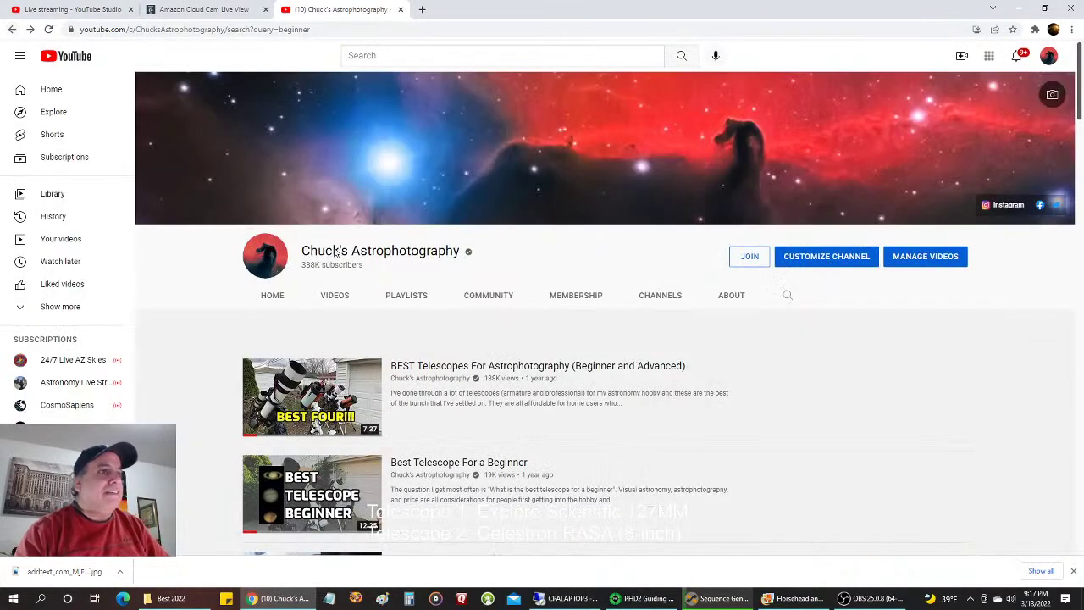
{"action": "left_click", "coordinate": [274, 296]}
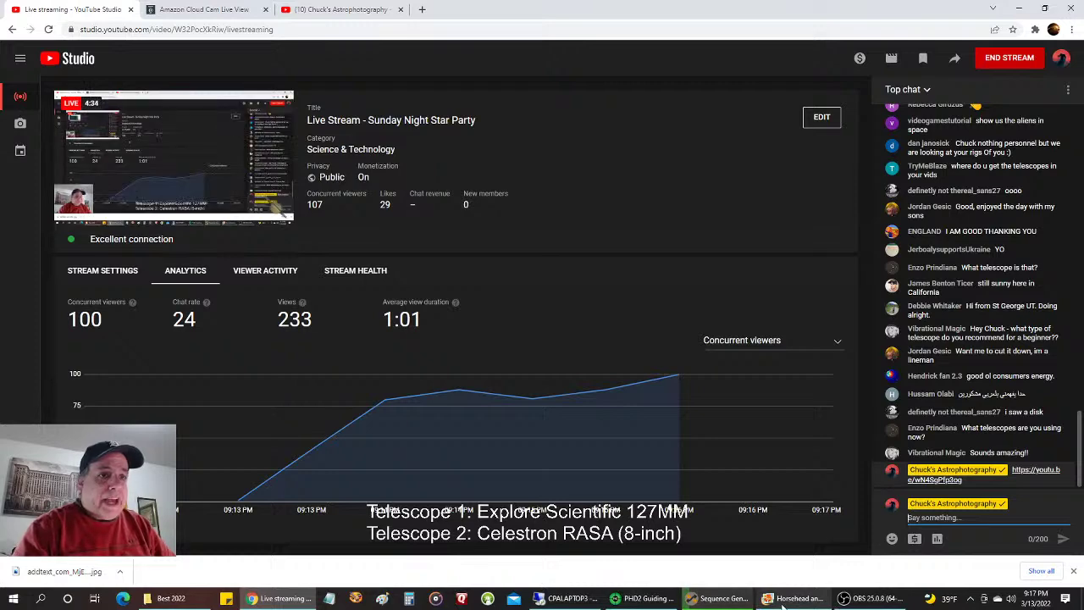
- Switch to Photo Gallery to show the image Horsehead and Flame.tif
{"action": "mouse_move", "coordinate": [783, 603]}
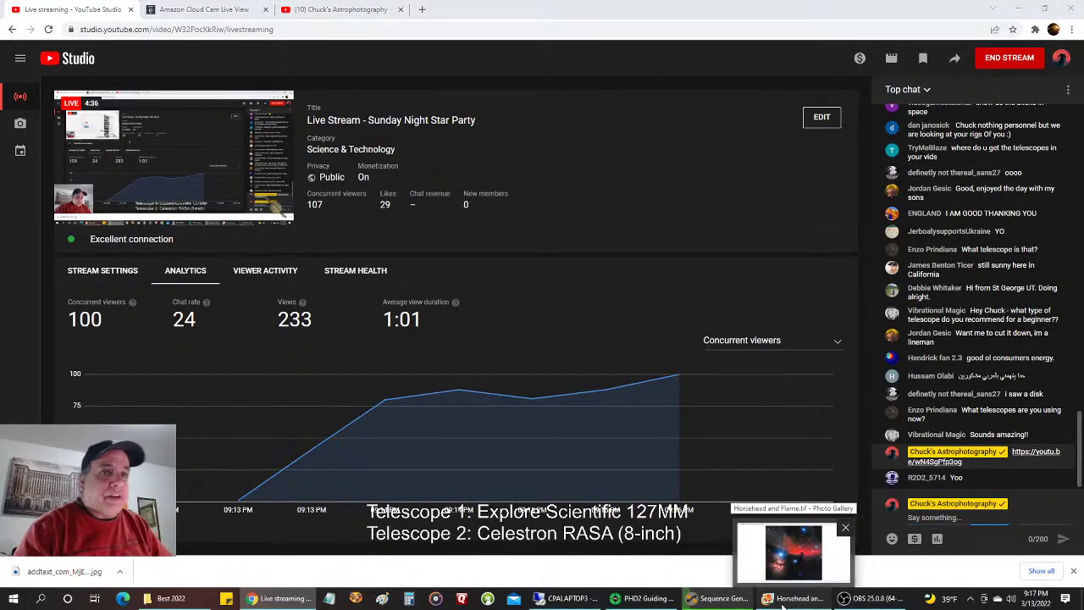
{"action": "left_click", "coordinate": [783, 603]}
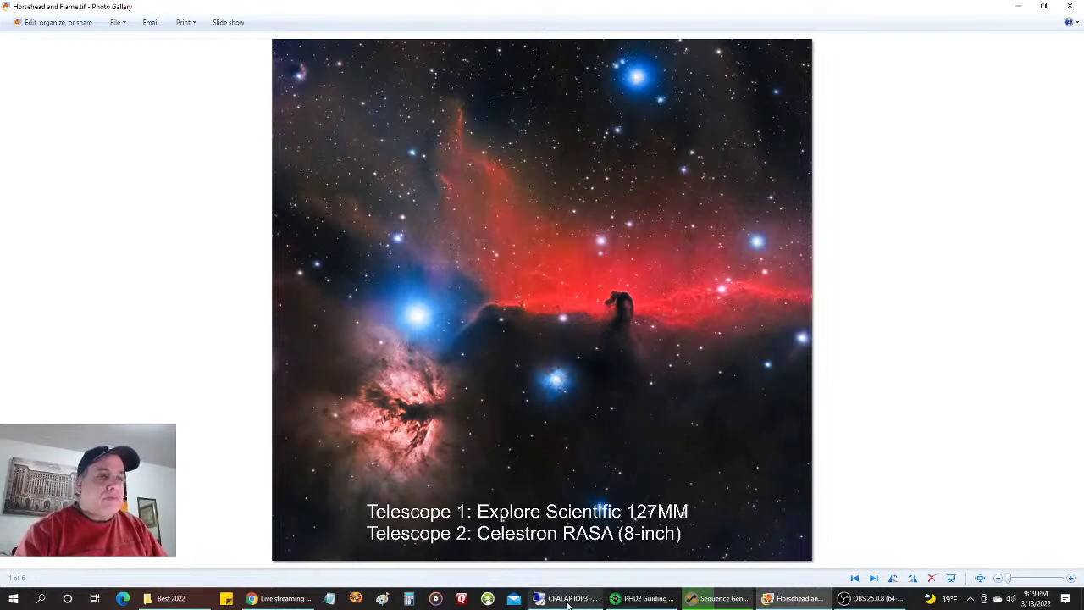
- Switch to the CPALAPTOP3 remote session, check the guiding graph in PHD2 and try to dismiss its Dec corrections warning
{"action": "mouse_move", "coordinate": [568, 604]}
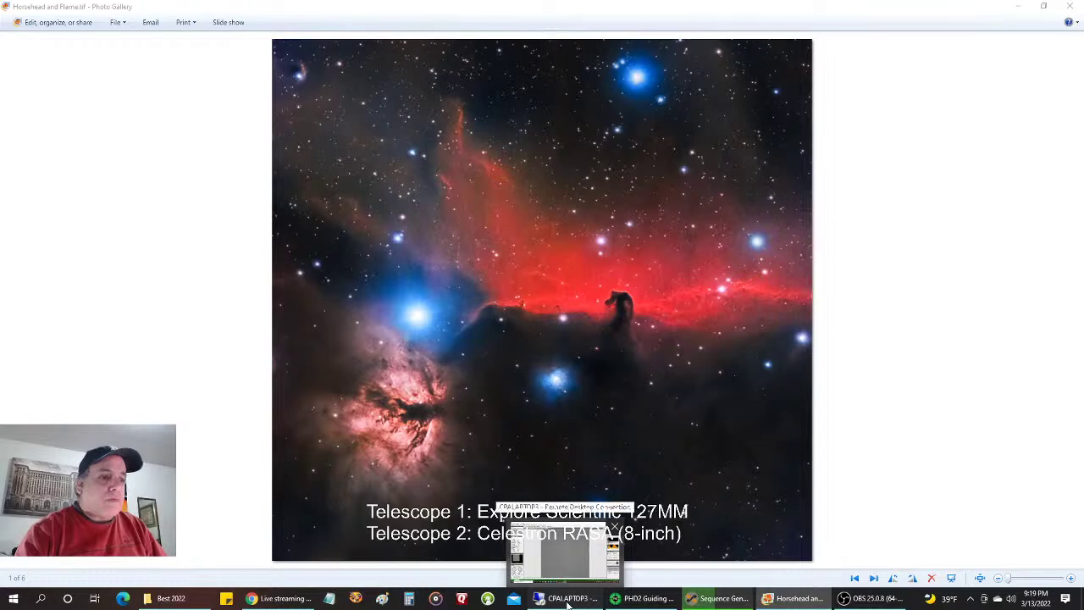
{"action": "left_click", "coordinate": [569, 604]}
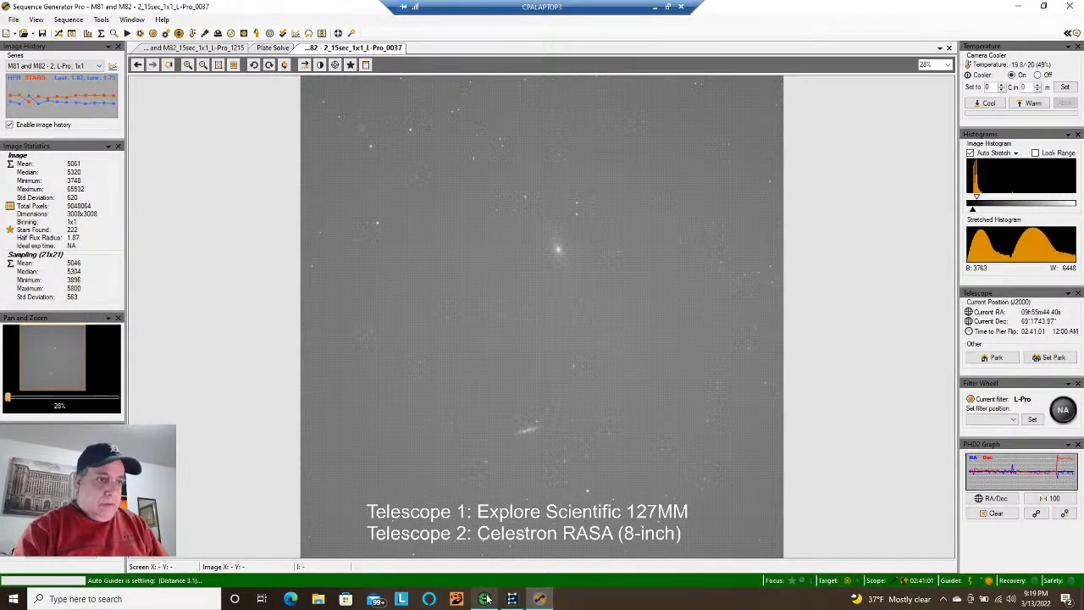
{"action": "left_click", "coordinate": [485, 599]}
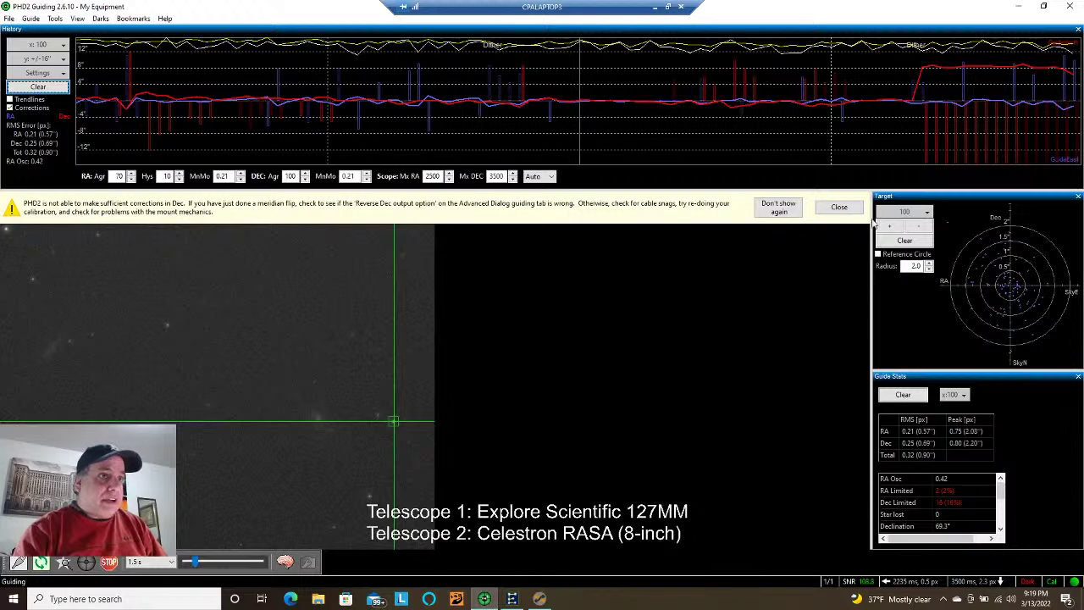
{"action": "left_click", "coordinate": [839, 207]}
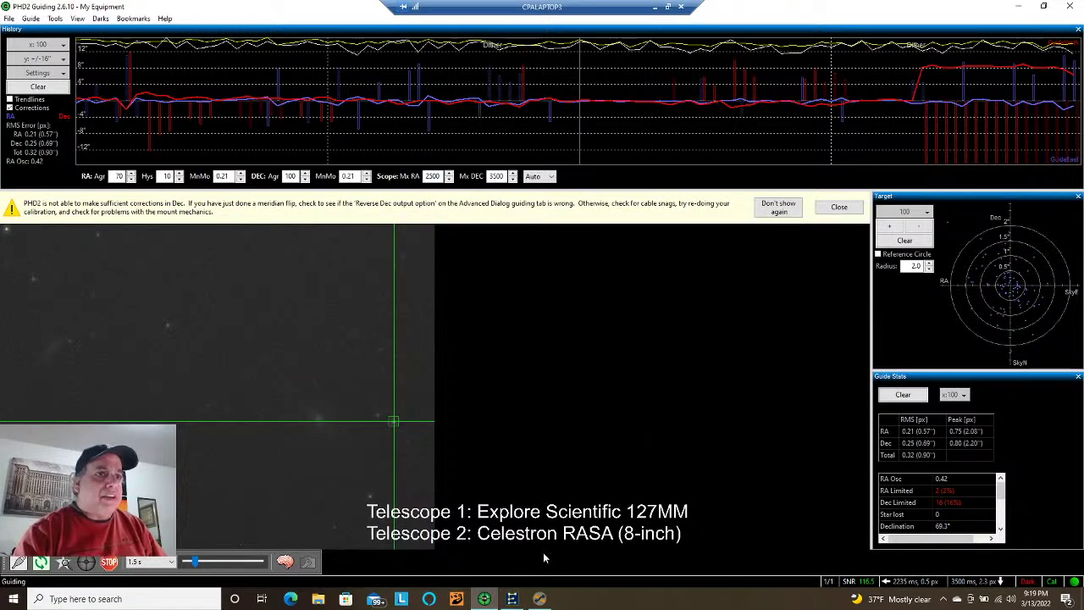
{"action": "left_click", "coordinate": [539, 599]}
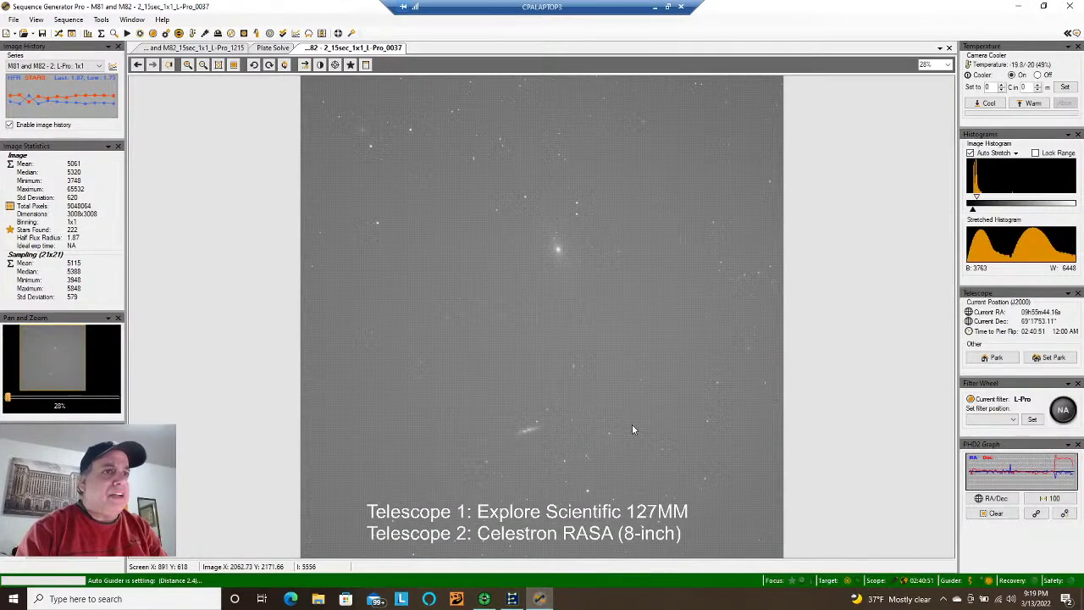
- Dismiss the Dec corrections warning in PHD2, clear the guiding history graph and return to Sequence Generator Pro
{"action": "key", "text": "alt+Tab"}
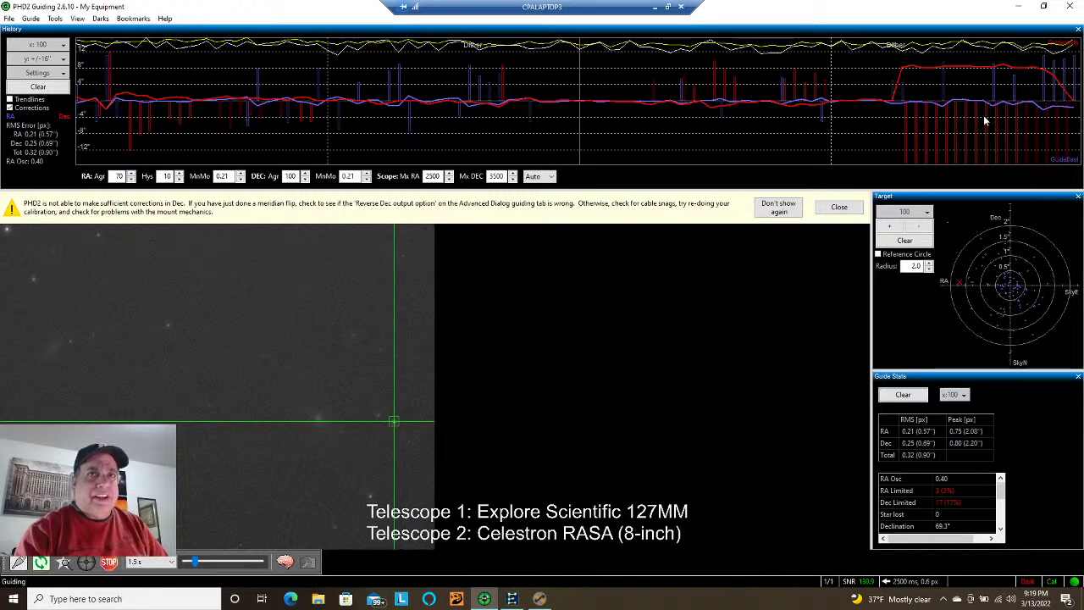
{"action": "left_click", "coordinate": [857, 209]}
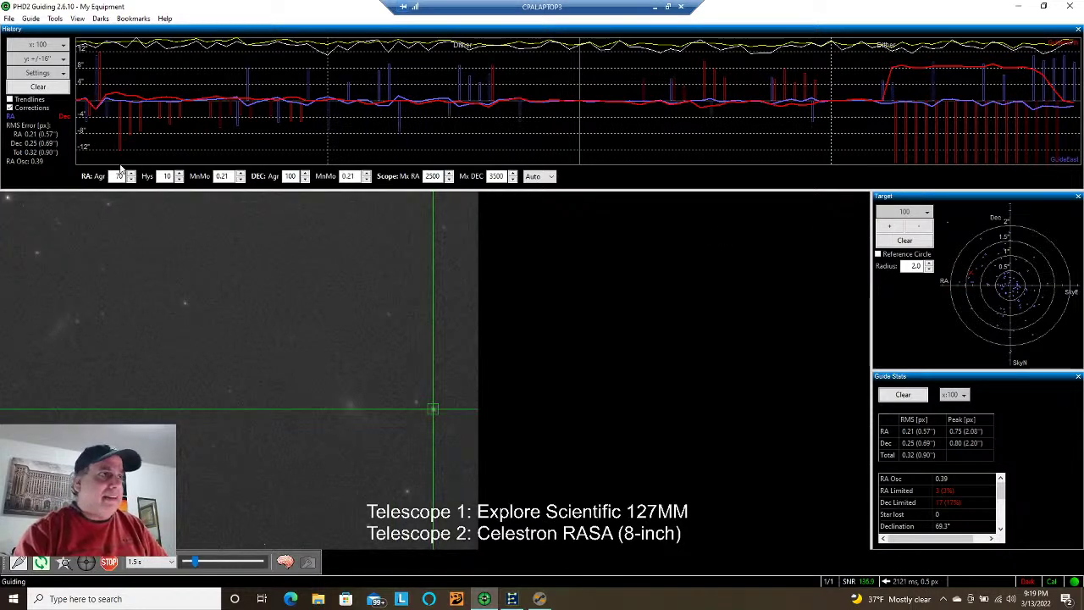
{"action": "left_click", "coordinate": [39, 86]}
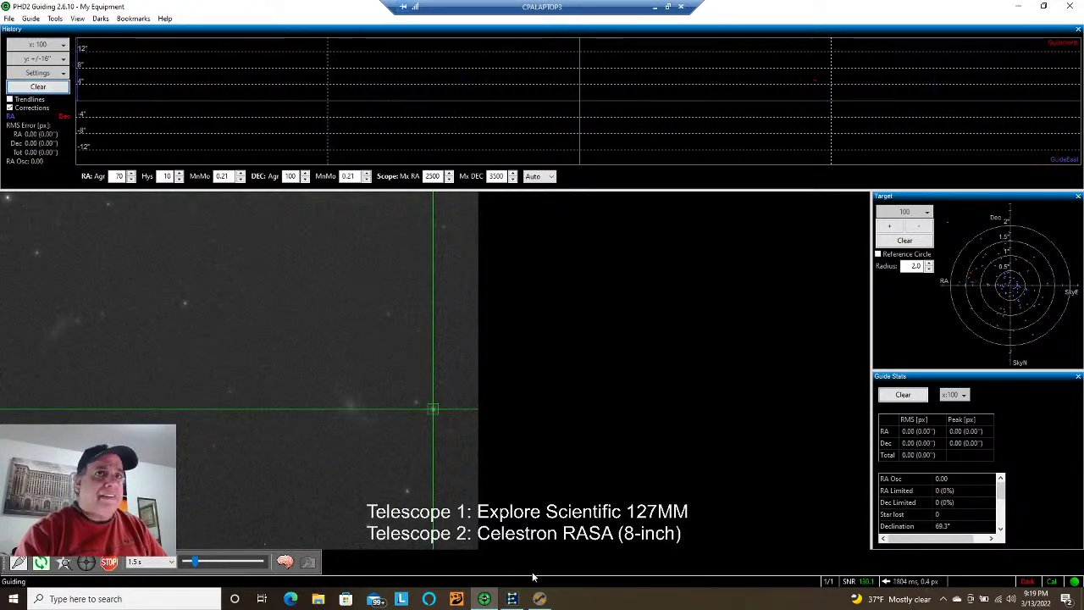
{"action": "left_click", "coordinate": [540, 599]}
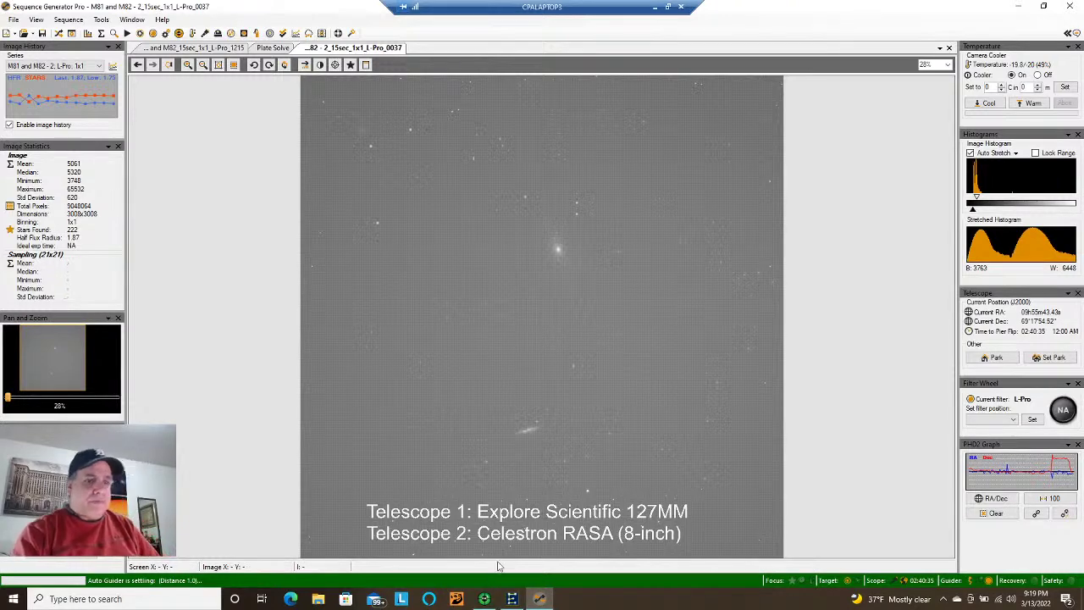
- Check the guiding graph and guide stats in PHD2 twice, returning to Sequence Generator Pro each time
{"action": "left_click", "coordinate": [484, 599]}
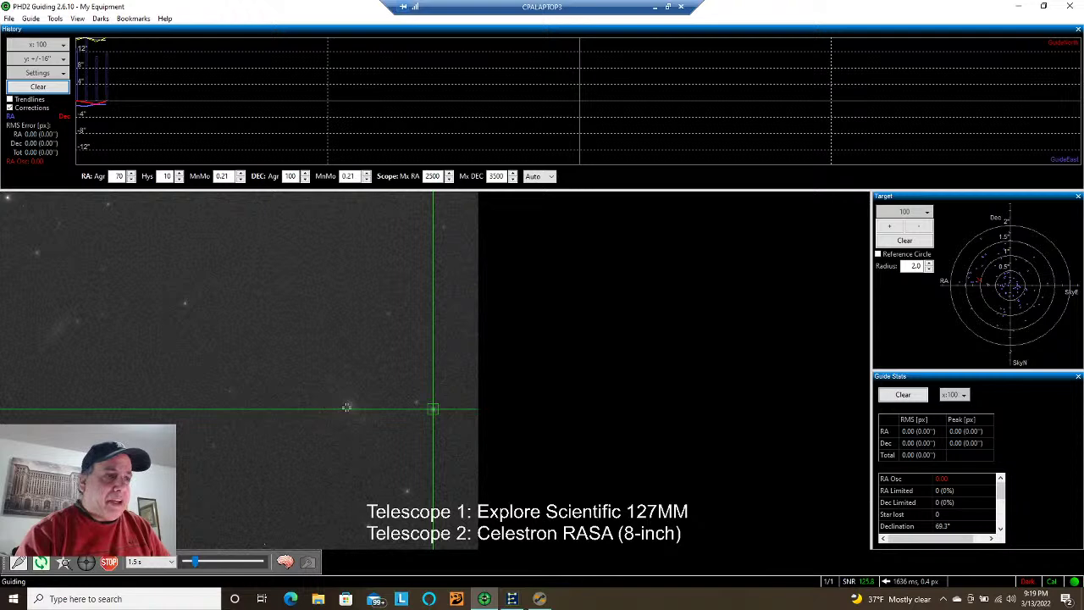
{"action": "left_click", "coordinate": [538, 598]}
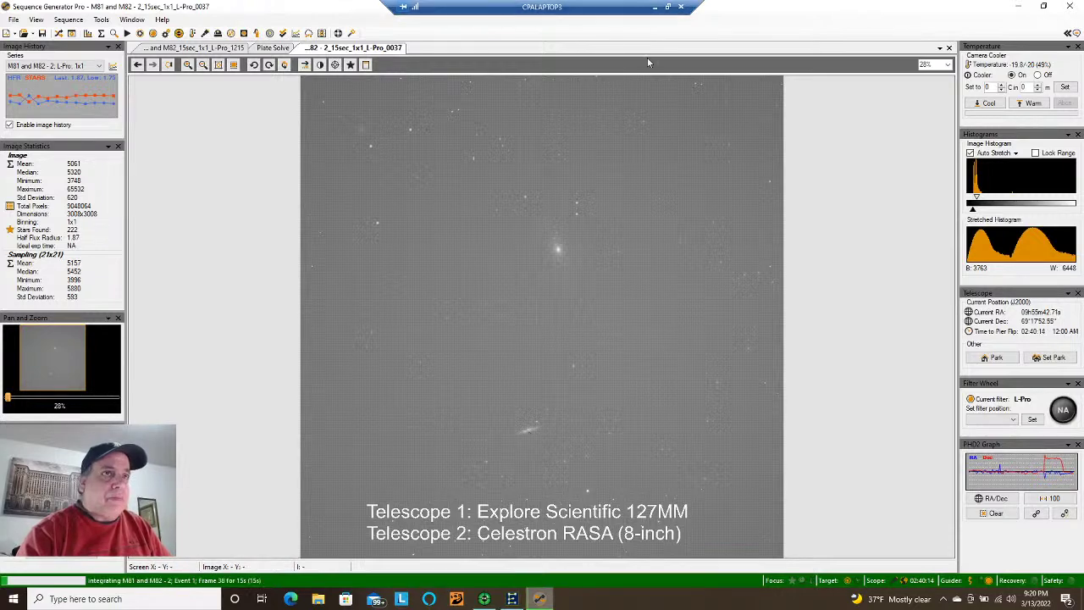
{"action": "left_click", "coordinate": [483, 599]}
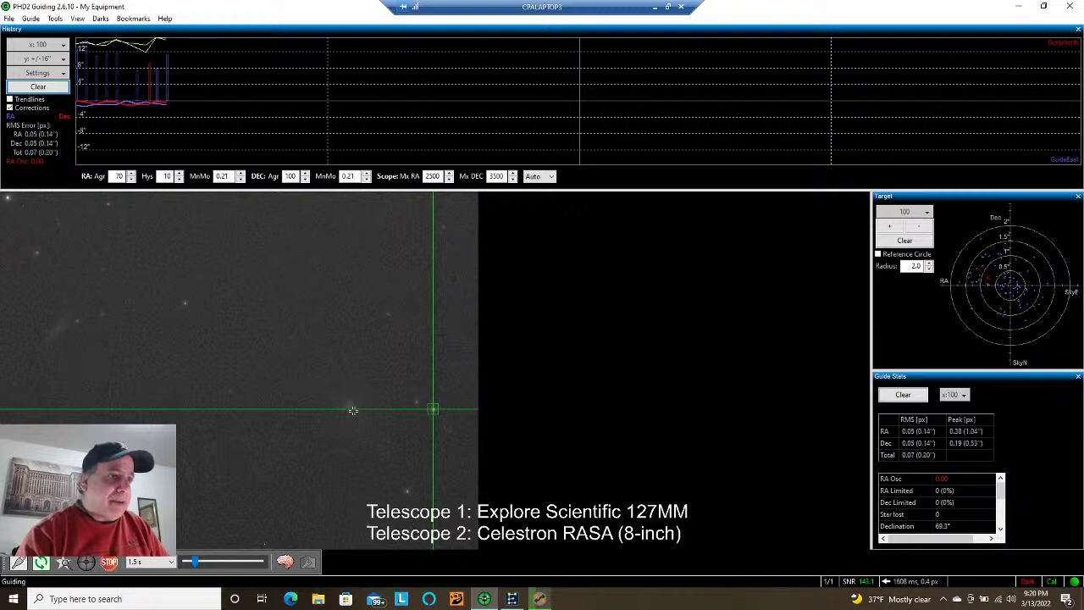
{"action": "left_click", "coordinate": [540, 599]}
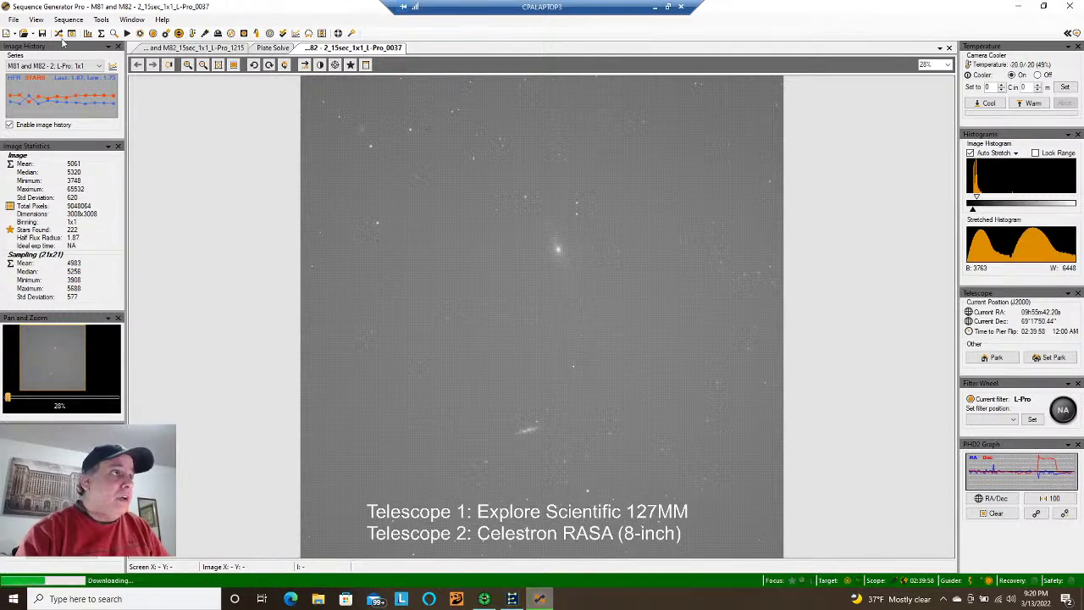
- Bring up the ASI533MC.sgf sequence window and review the M81 and M82 target and the M81 and M82 - 2 target
{"action": "key", "text": "alt+Tab"}
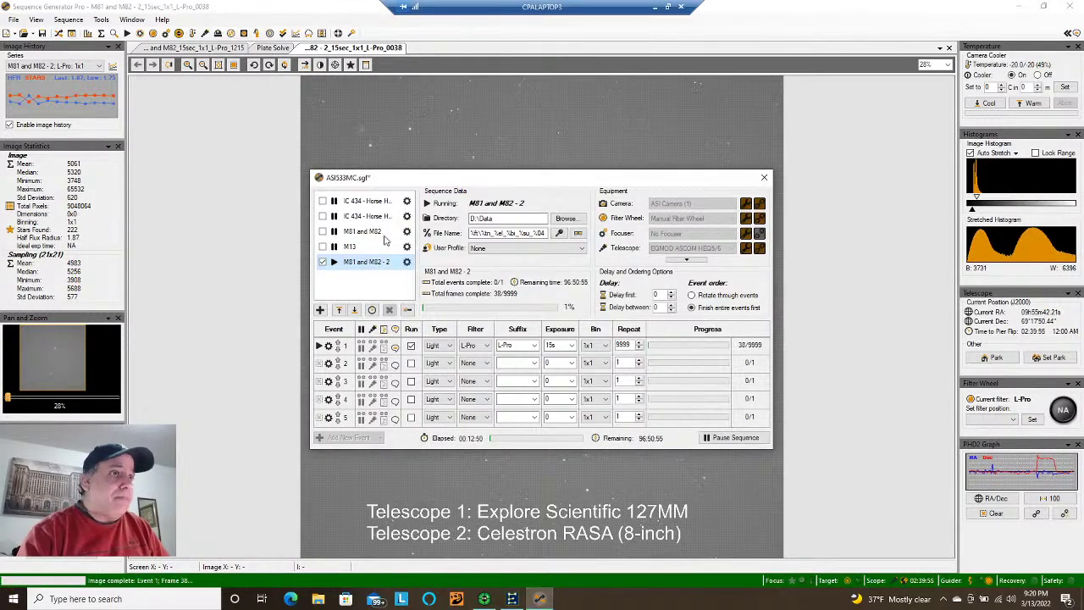
{"action": "left_click", "coordinate": [385, 235]}
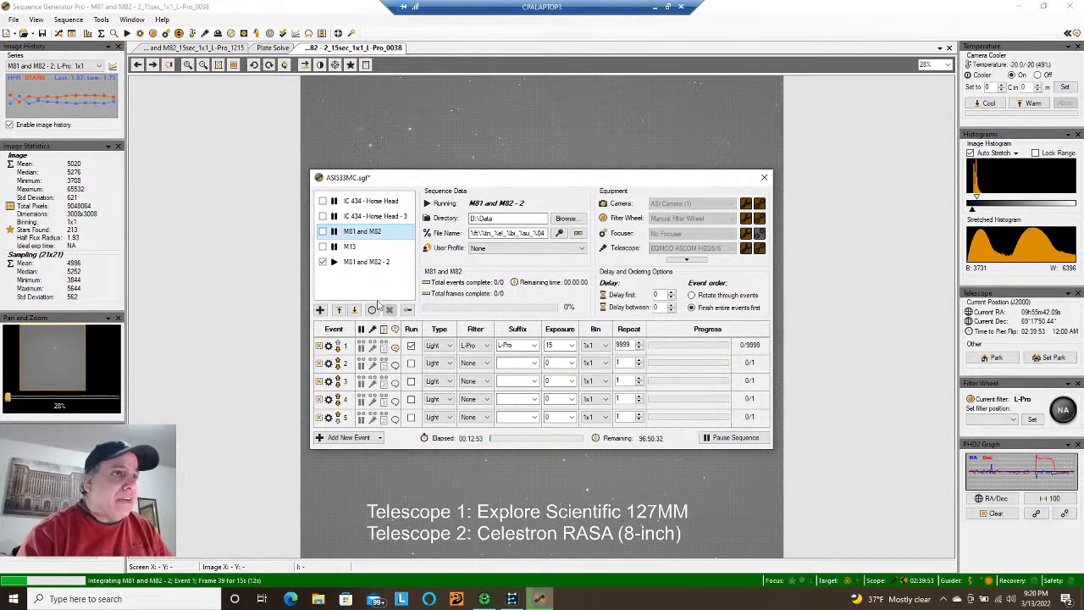
{"action": "left_click", "coordinate": [379, 264]}
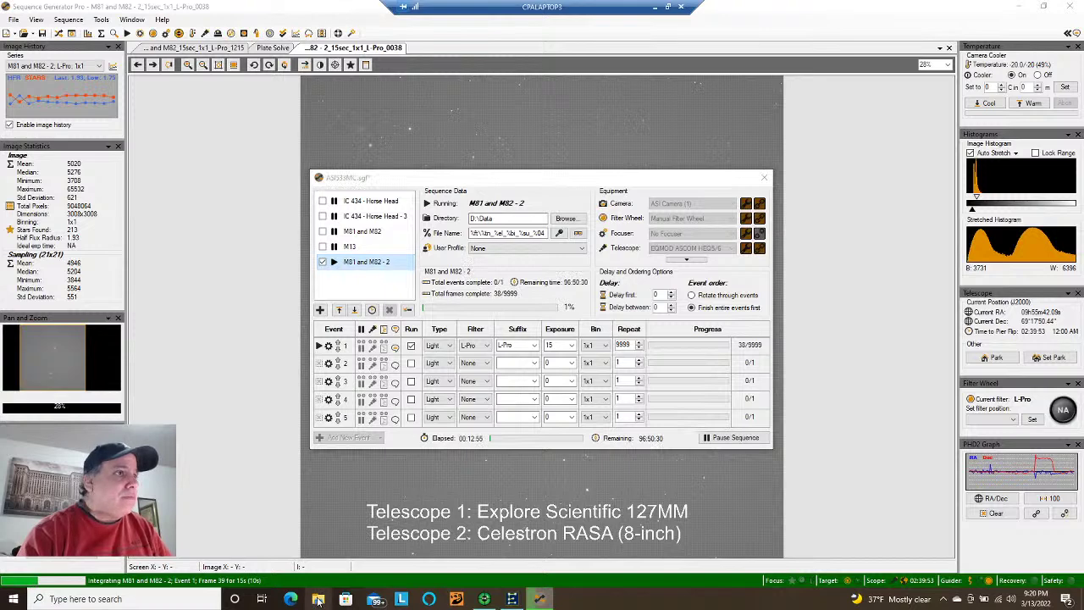
- Open the Light folder inside D:\Data in File Explorer
{"action": "left_click", "coordinate": [318, 599]}
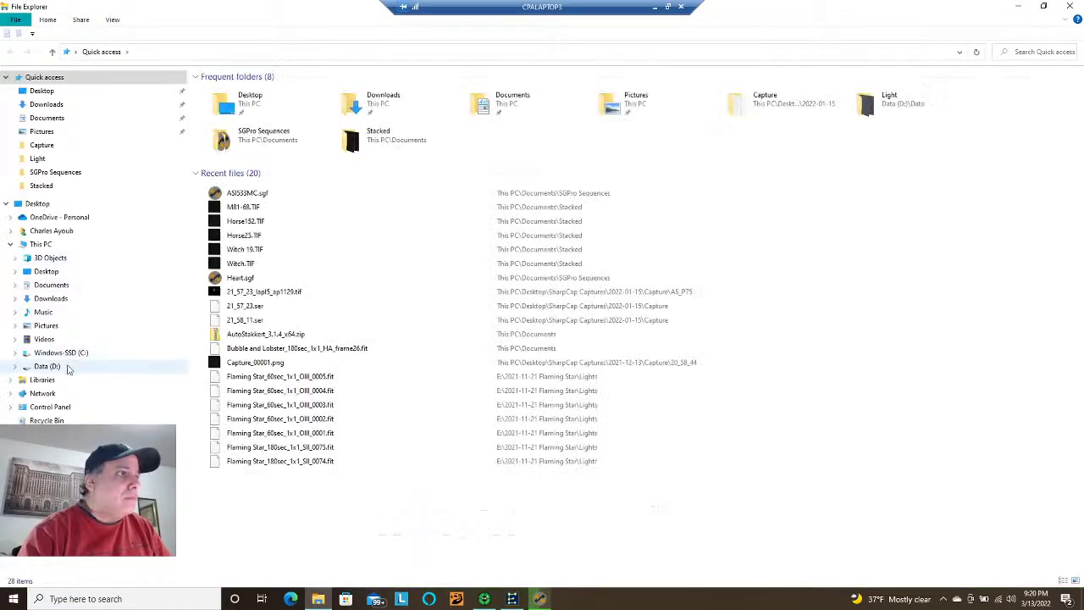
{"action": "left_click", "coordinate": [73, 366]}
{"action": "double_click", "coordinate": [249, 102]}
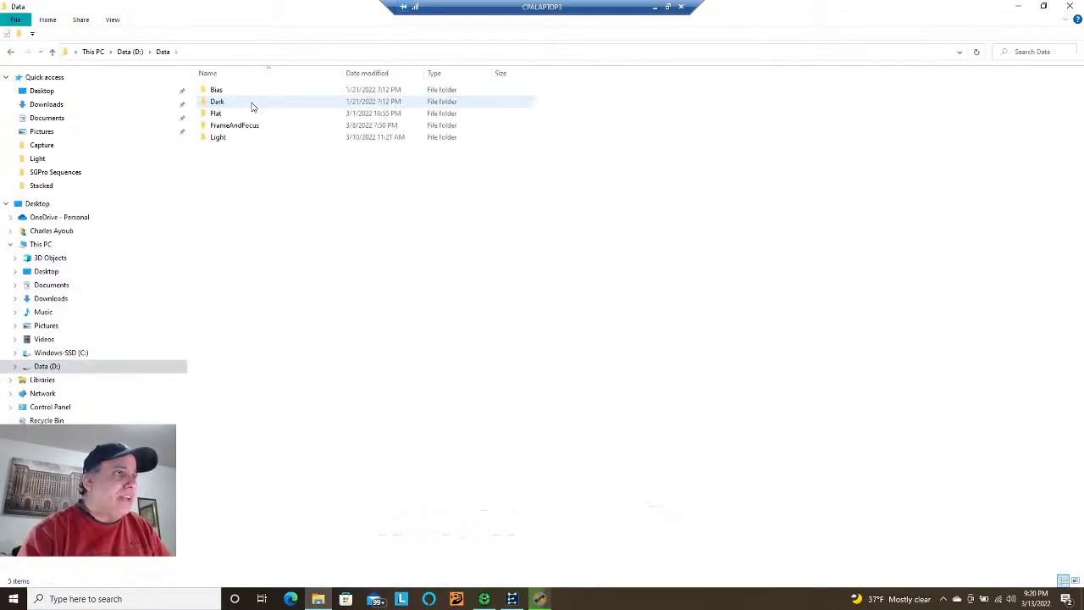
{"action": "left_click", "coordinate": [234, 139]}
{"action": "double_click", "coordinate": [235, 140]}
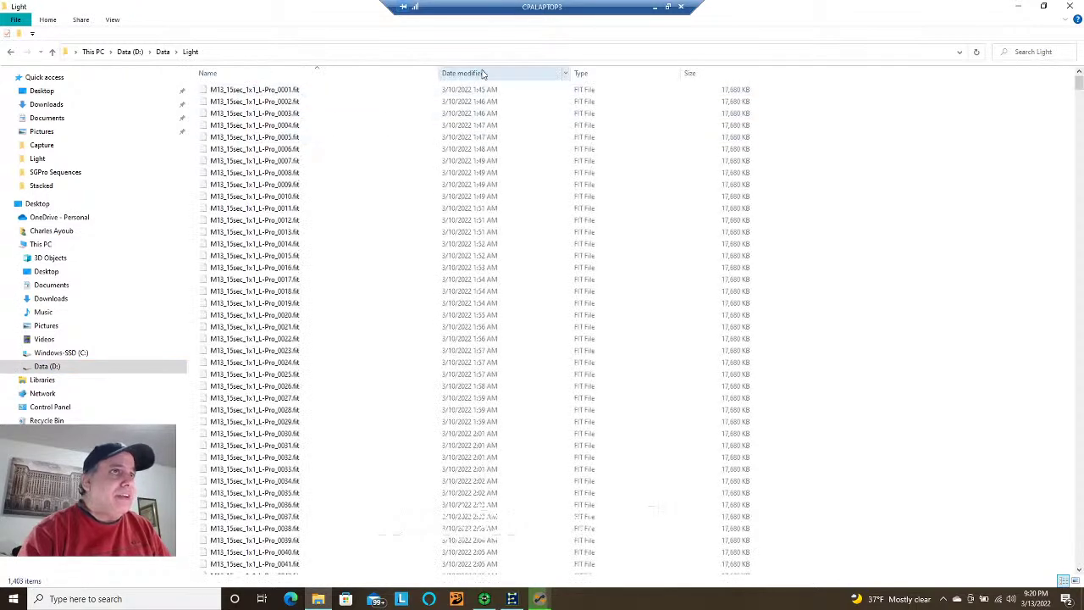
- List the light frames newest first and look through the M81 and M82 frames from this session and the earlier one
{"action": "scroll", "coordinate": [432, 159], "scroll_direction": "down", "scroll_amount": 4}
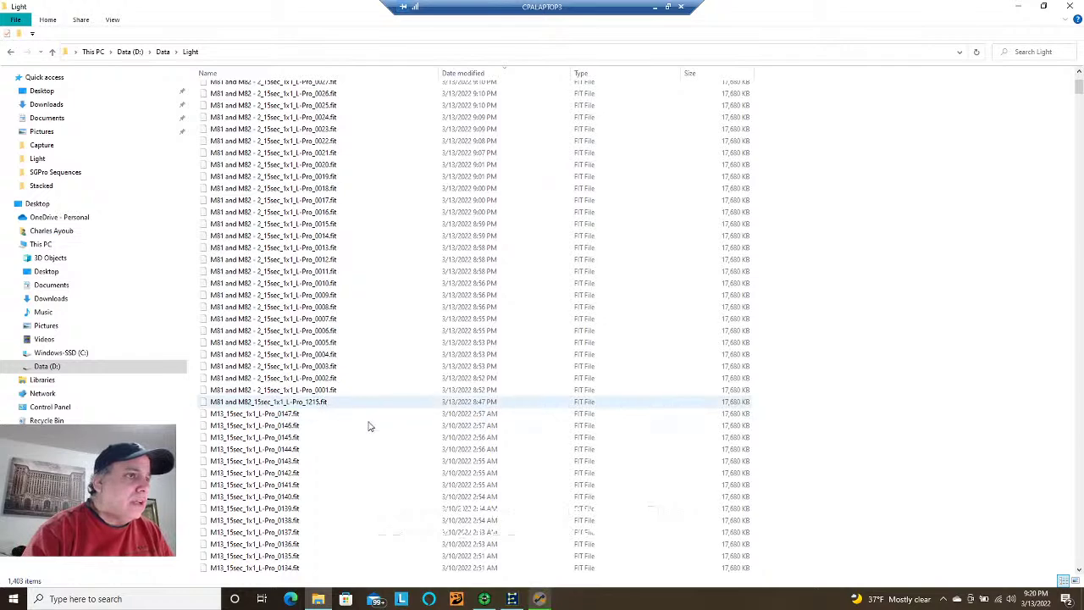
{"action": "scroll", "coordinate": [375, 427], "scroll_direction": "down", "scroll_amount": 20}
{"action": "scroll", "coordinate": [375, 428], "scroll_direction": "down", "scroll_amount": 18}
{"action": "scroll", "coordinate": [375, 428], "scroll_direction": "up", "scroll_amount": 3}
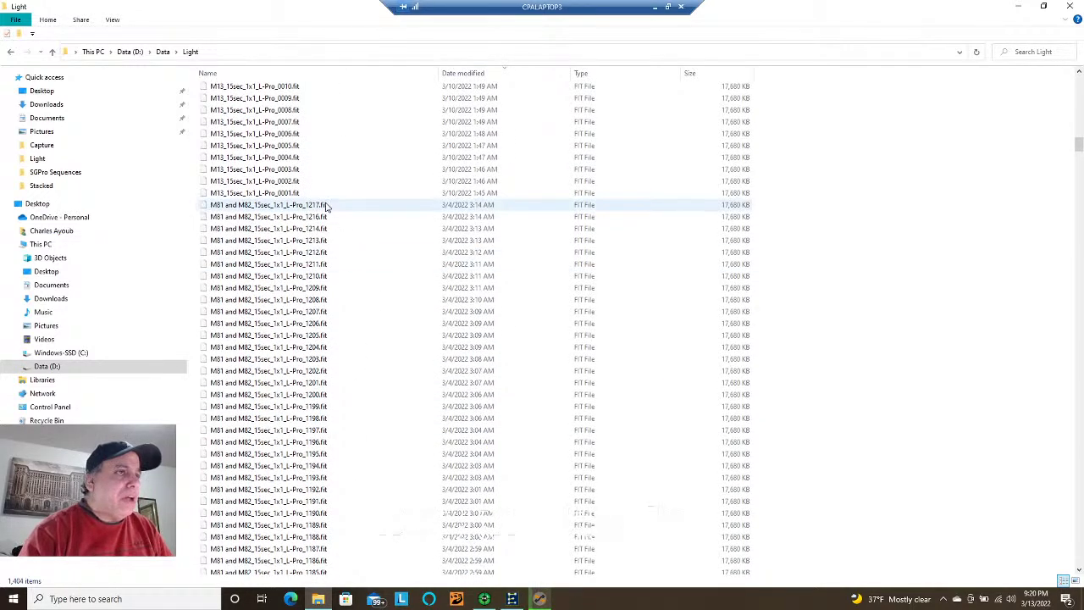
{"action": "scroll", "coordinate": [475, 312], "scroll_direction": "up", "scroll_amount": 20}
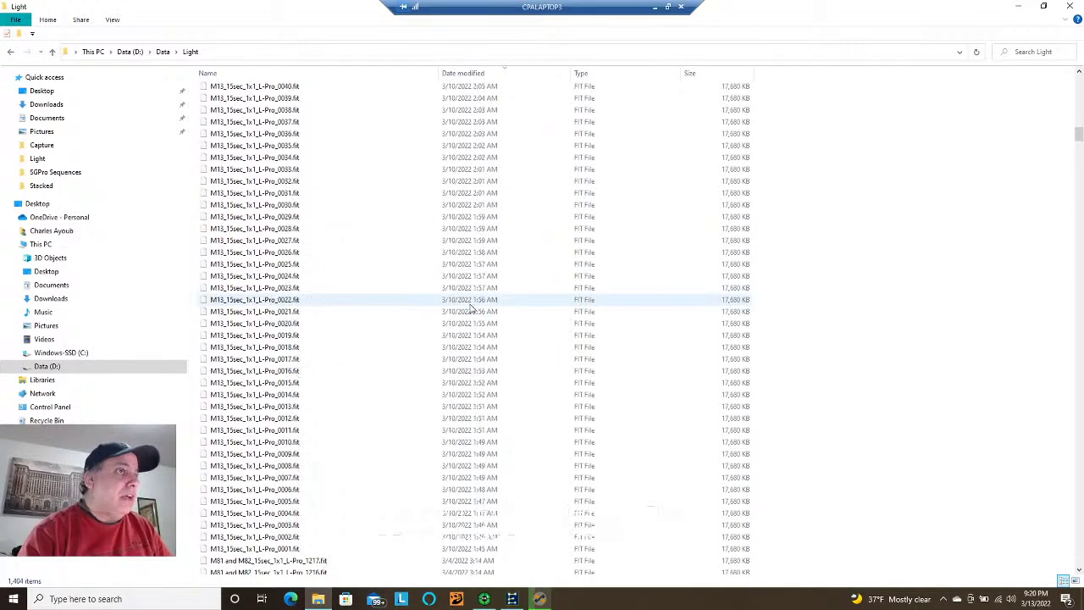
{"action": "scroll", "coordinate": [457, 314], "scroll_direction": "up", "scroll_amount": 3}
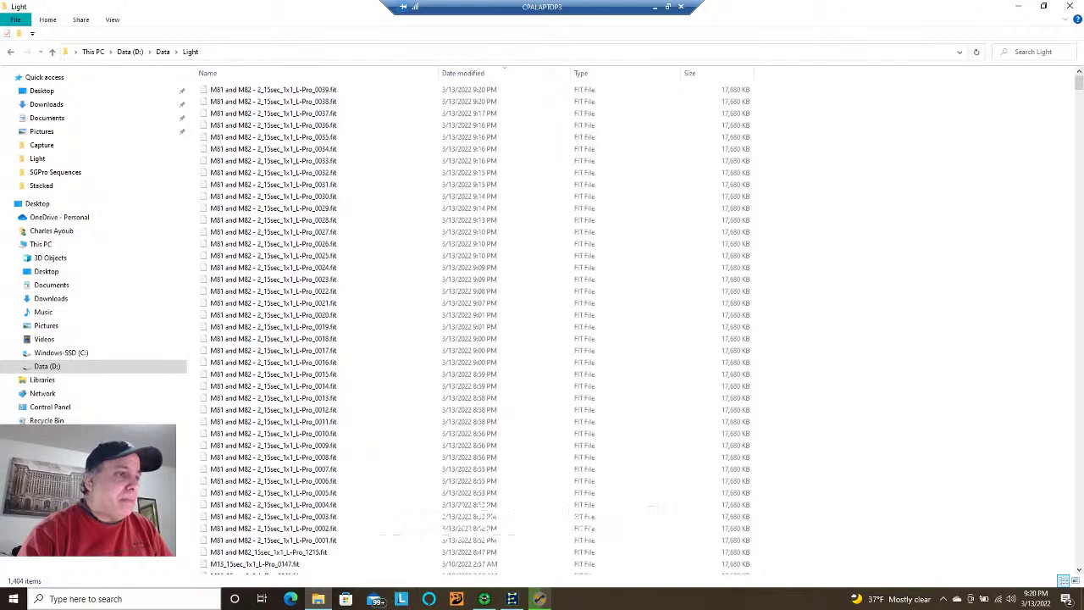
- Open Calculator and add 49 to the 1217 earlier M81 and M82 frames
{"action": "key", "text": "super+s"}
{"action": "type", "text": "calc"}
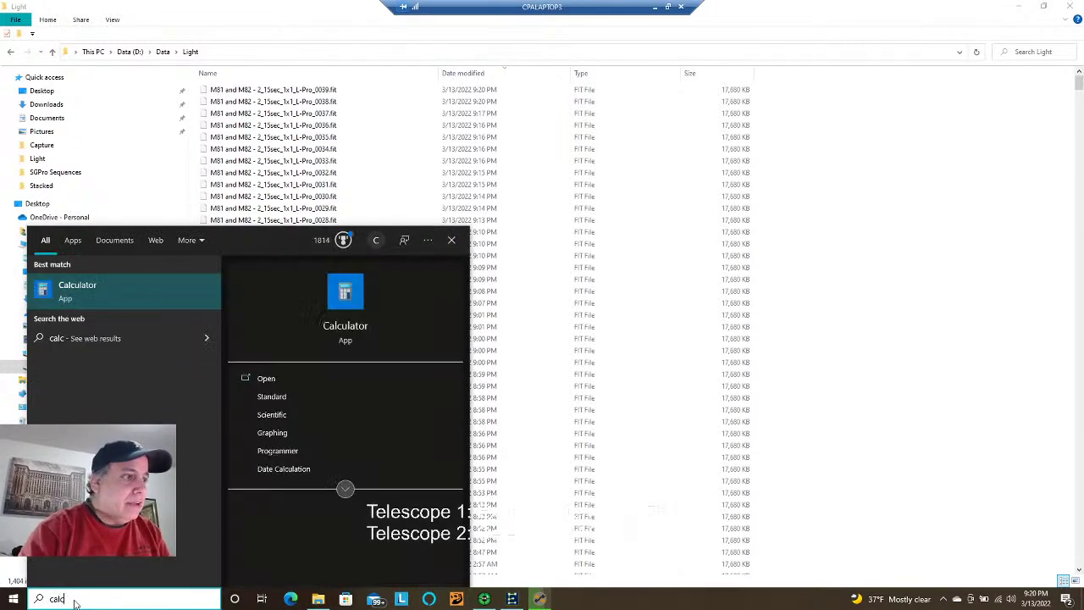
{"action": "left_click", "coordinate": [87, 297]}
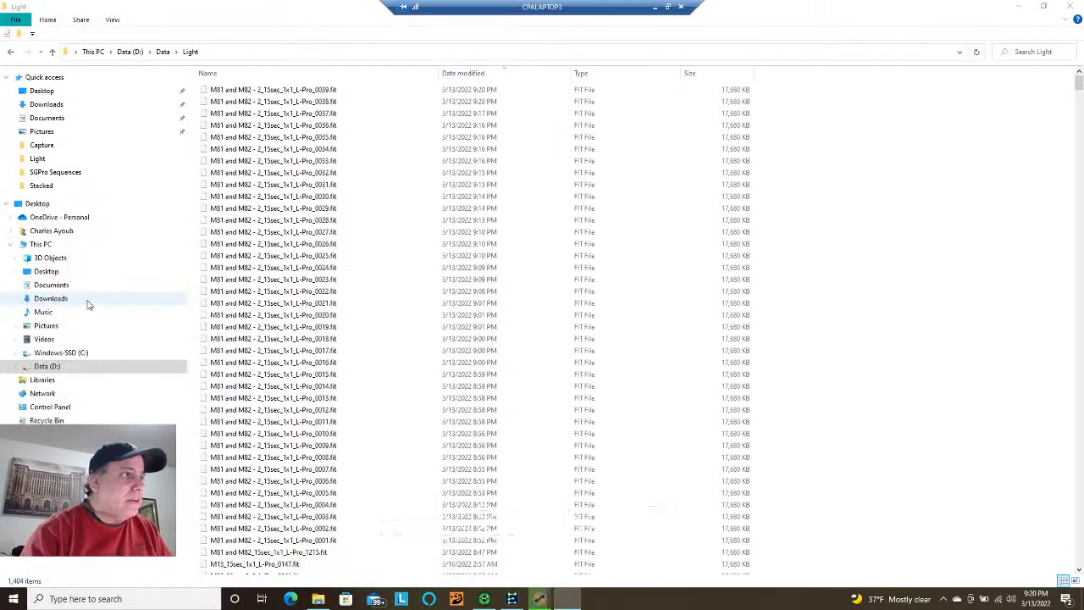
{"action": "type", "text": "17"}
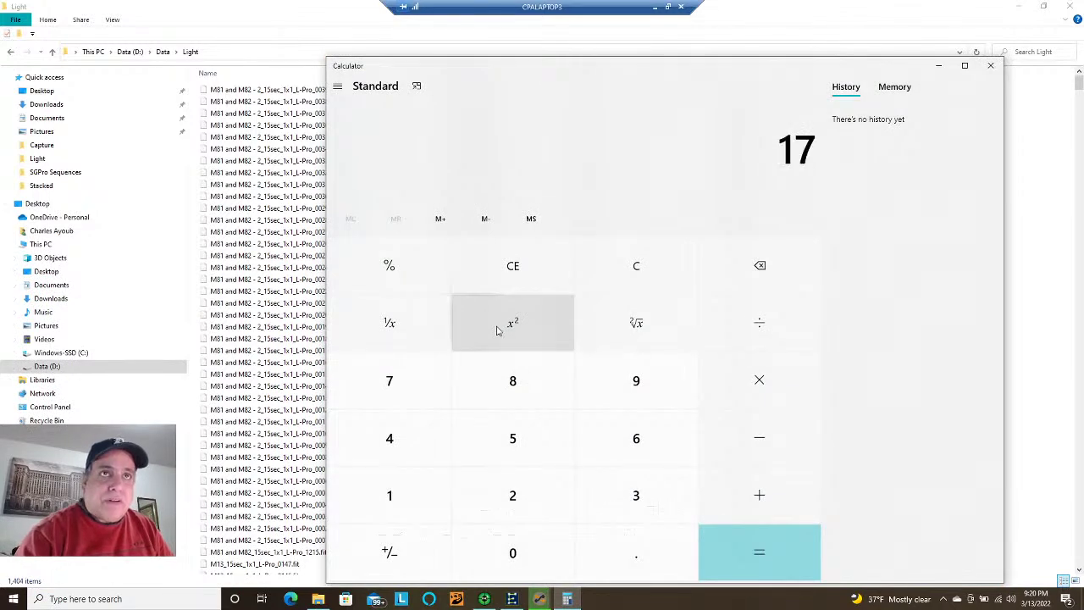
{"action": "key", "text": "Return"}
{"action": "type", "text": "1,217"}
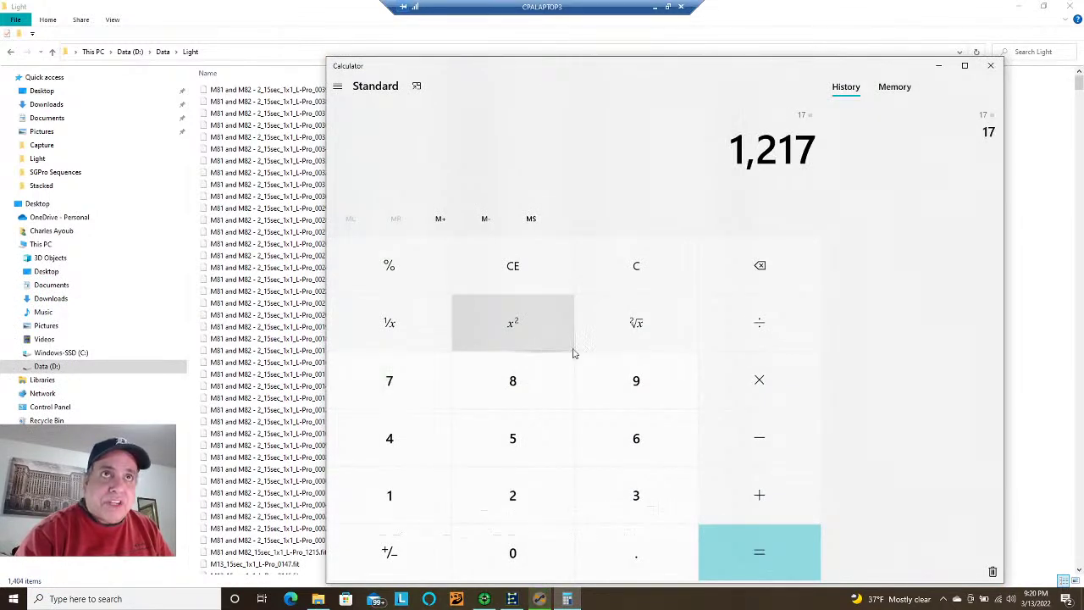
{"action": "key", "text": "plus"}
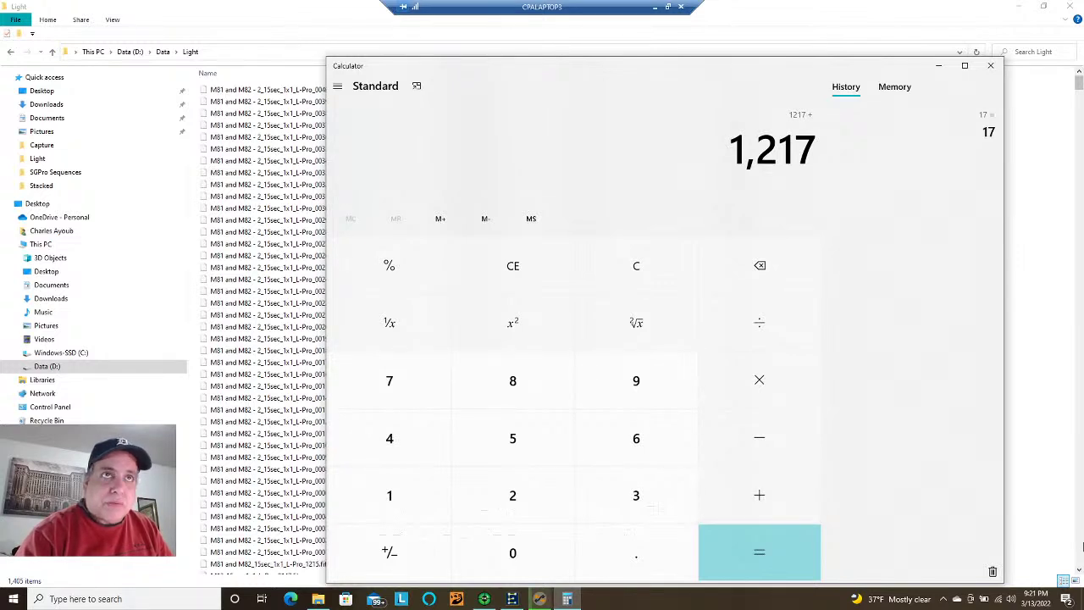
{"action": "type", "text": "49"}
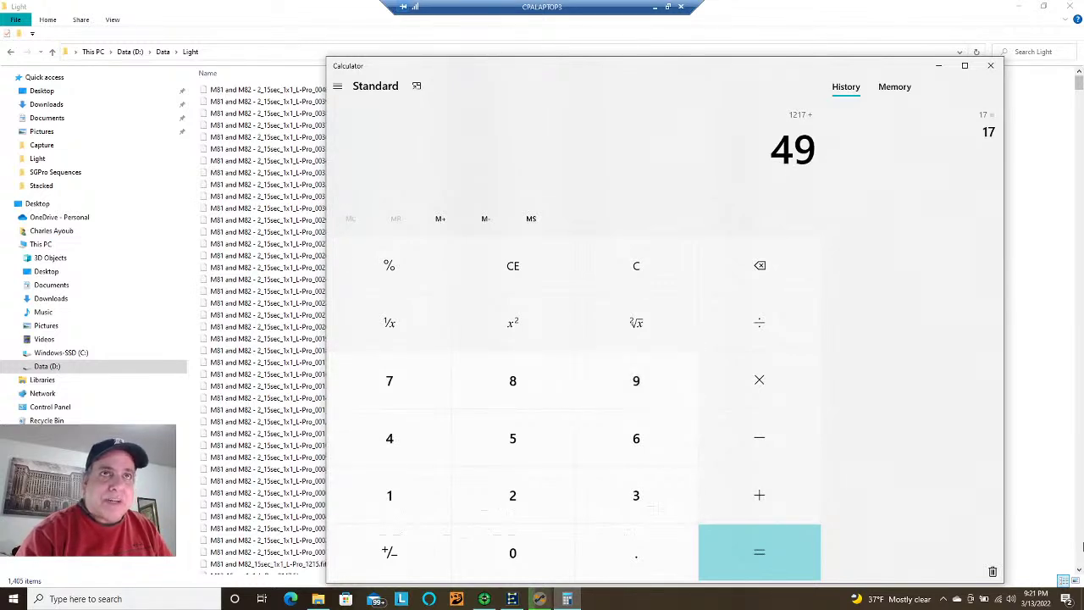
{"action": "key", "text": "Return"}
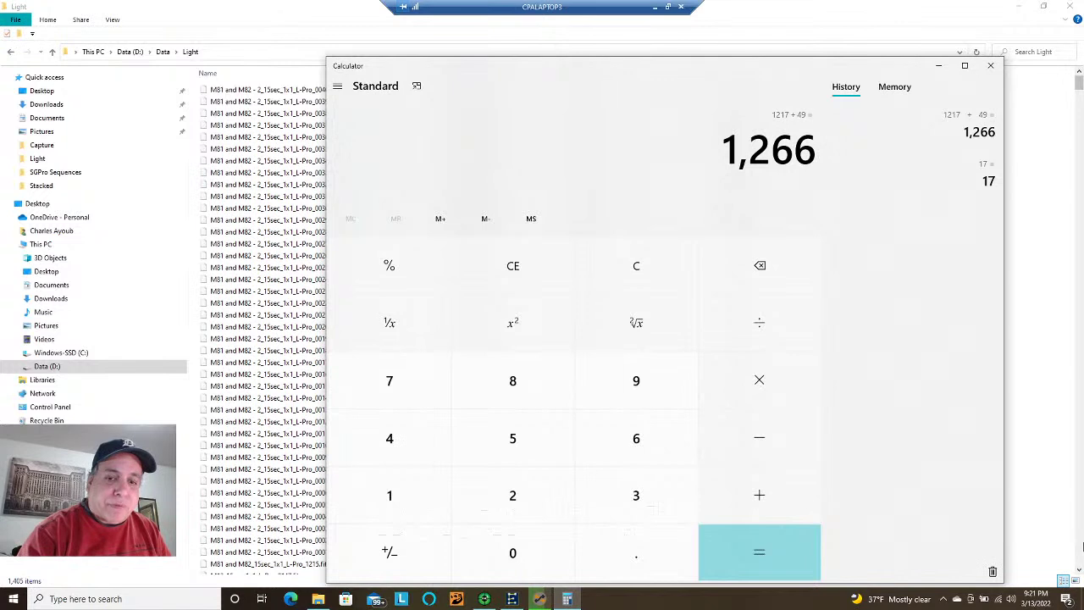
- Divide the frame total by 4 and the result by 60 to work out the hours of exposure
{"action": "type", "text": "/4"}
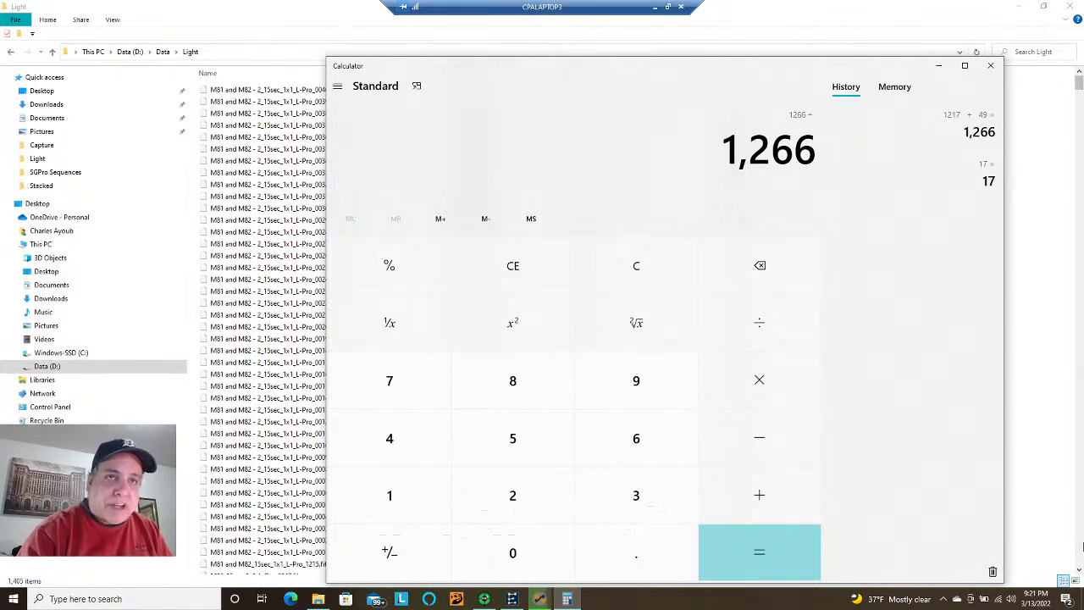
{"action": "key", "text": "Return"}
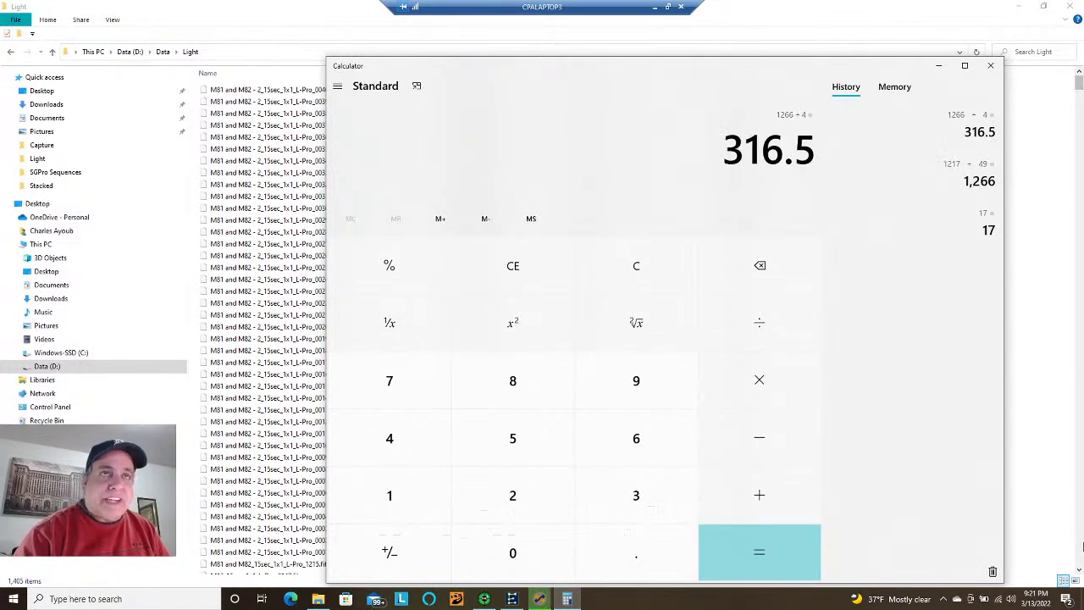
{"action": "type", "text": "/"}
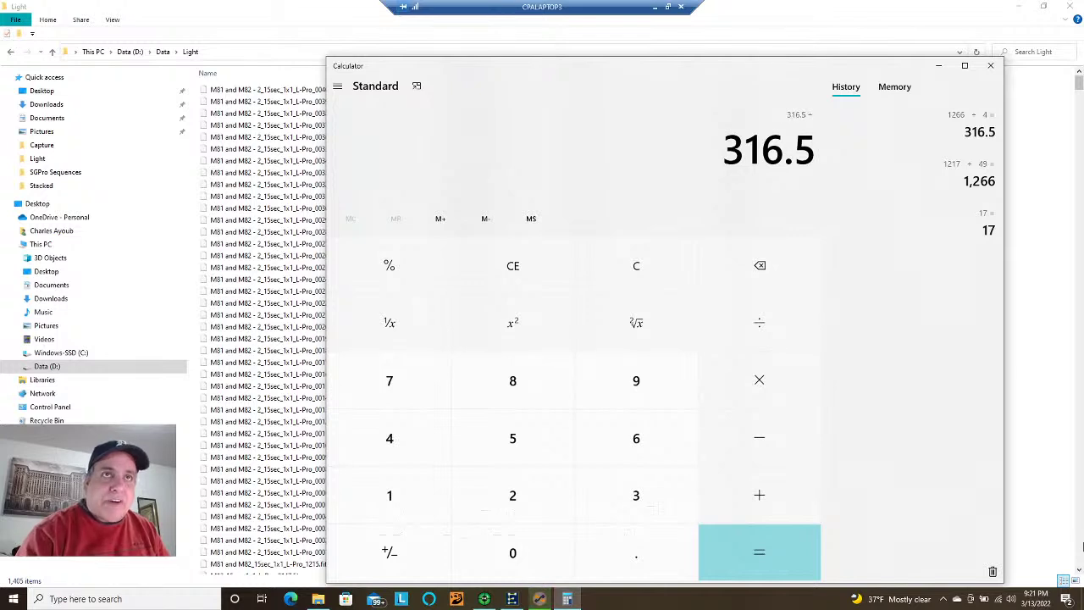
{"action": "type", "text": "60"}
{"action": "key", "text": "Return"}
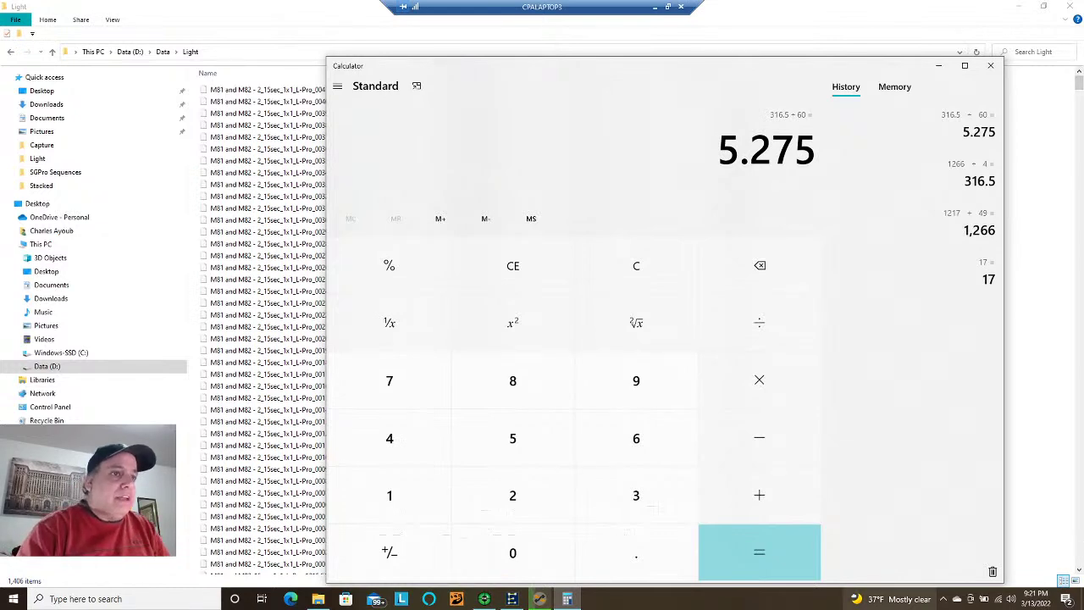
- Put Calculator away, return to Sequence Generator Pro and close the ASI533MC.sgf sequence window
{"action": "left_click", "coordinate": [566, 598]}
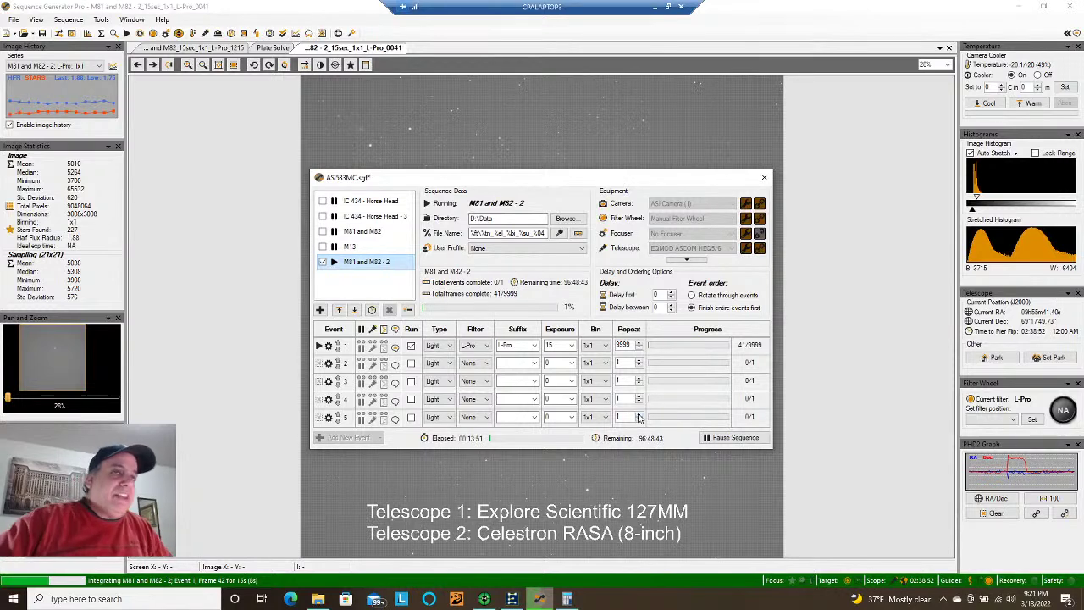
{"action": "left_click", "coordinate": [639, 415]}
{"action": "left_click", "coordinate": [640, 415]}
{"action": "left_click", "coordinate": [640, 415]}
{"action": "left_click", "coordinate": [763, 179]}
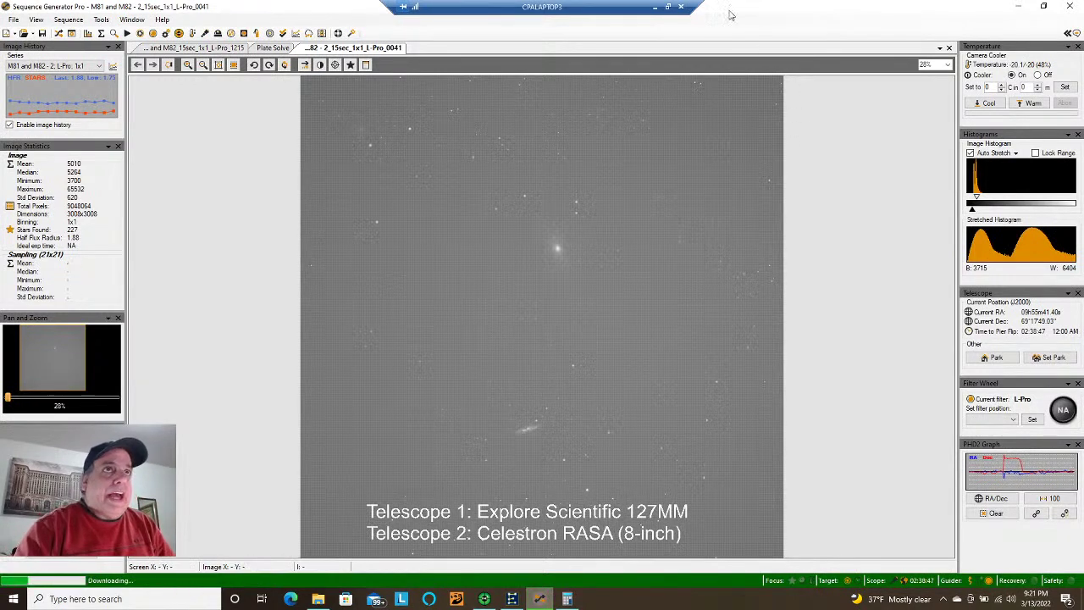
- Leave the CPALAPTOP3 remote session, switch to the local Sequence Generator Pro and fit the Spider Ha frame to the screen
{"action": "left_click", "coordinate": [655, 7]}
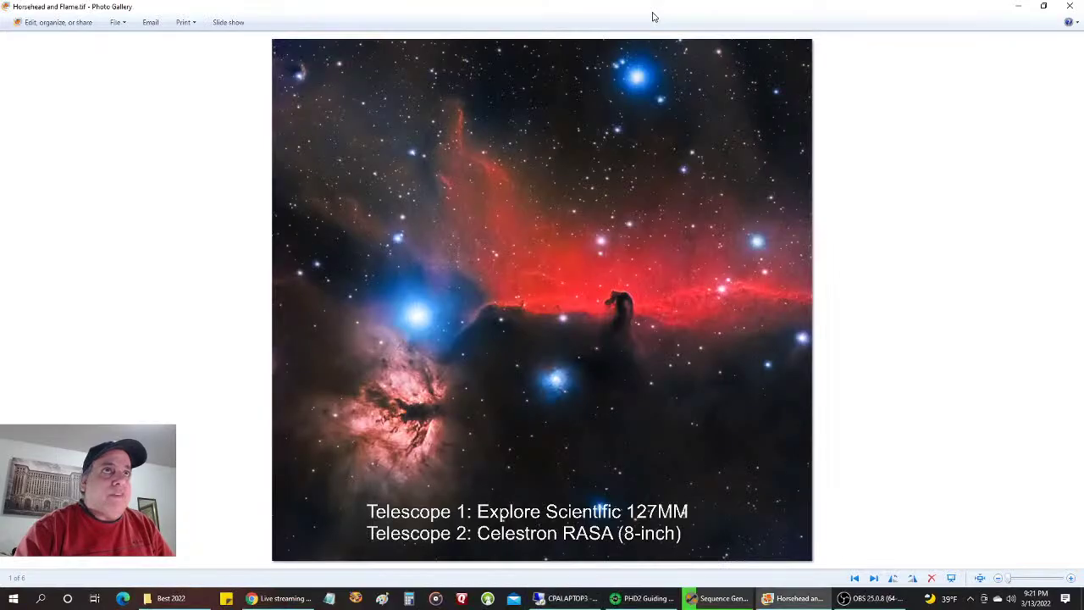
{"action": "left_click", "coordinate": [724, 599]}
{"action": "right_click", "coordinate": [598, 189]}
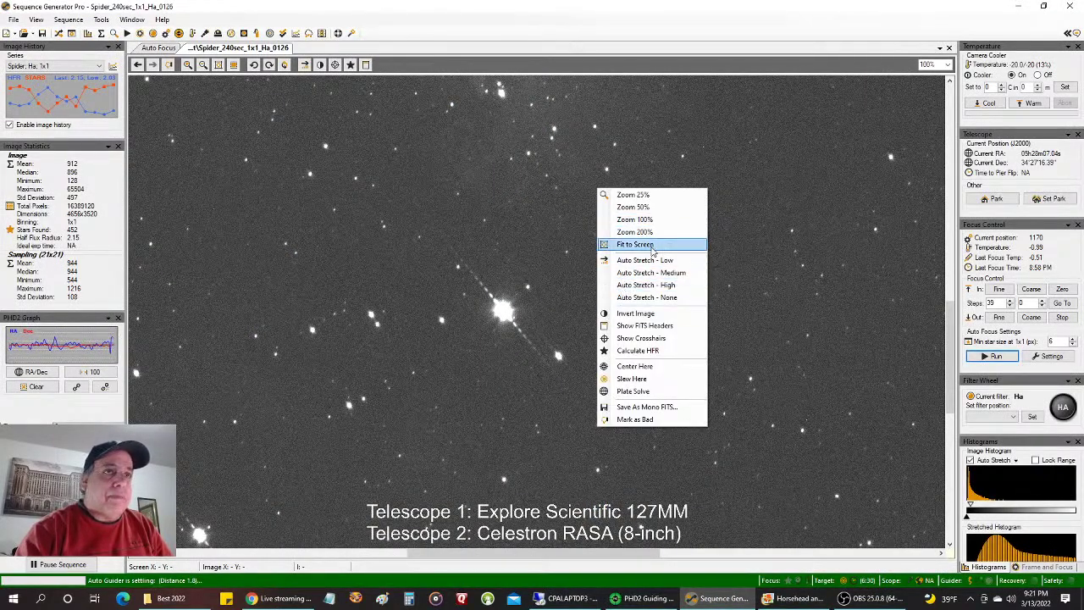
{"action": "left_click", "coordinate": [635, 244]}
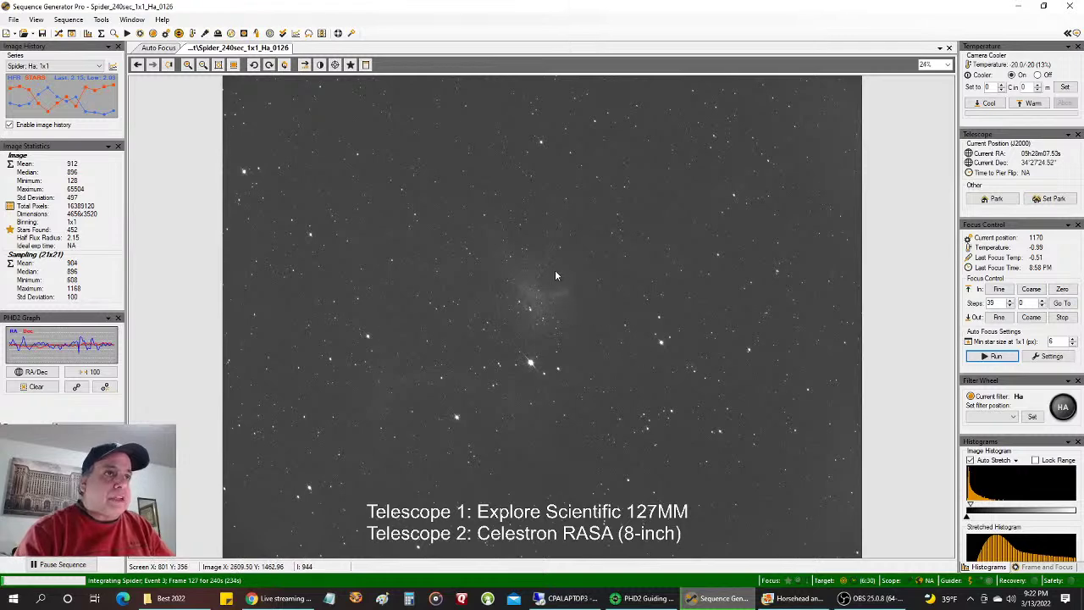
- Switch to OBS and append "(Spider Nebula)" to the Telescope 1 line of the telescope caption text source
{"action": "left_click", "coordinate": [544, 599]}
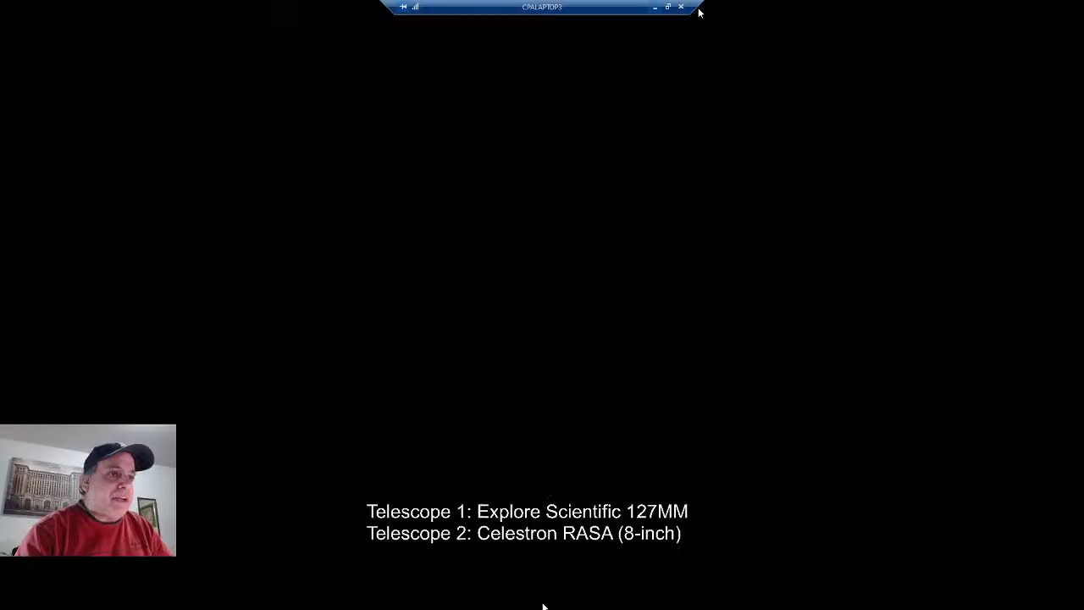
{"action": "left_click", "coordinate": [544, 603]}
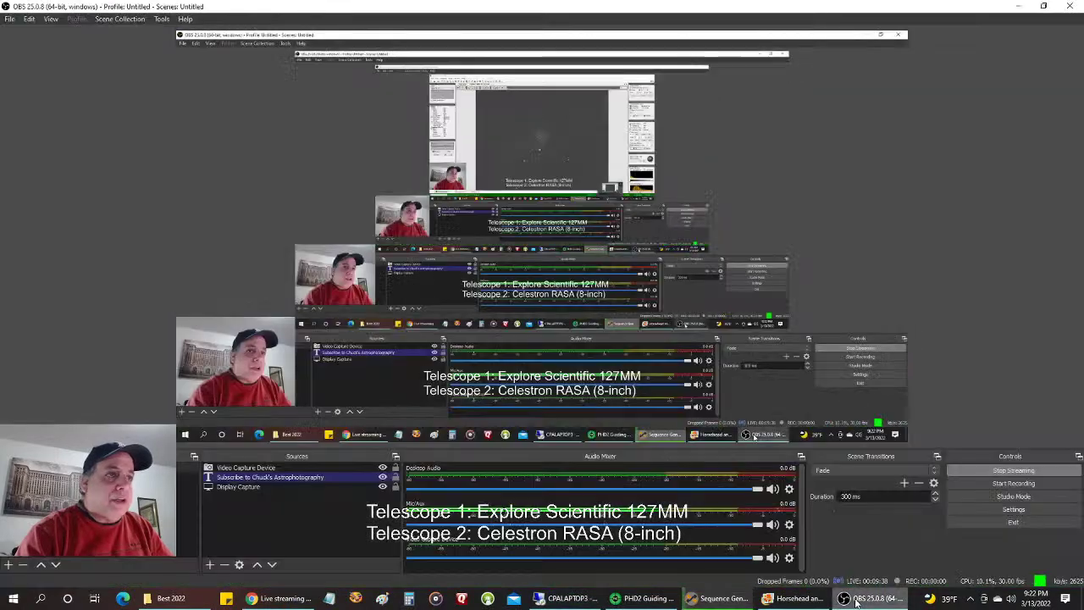
{"action": "left_click", "coordinate": [857, 598]}
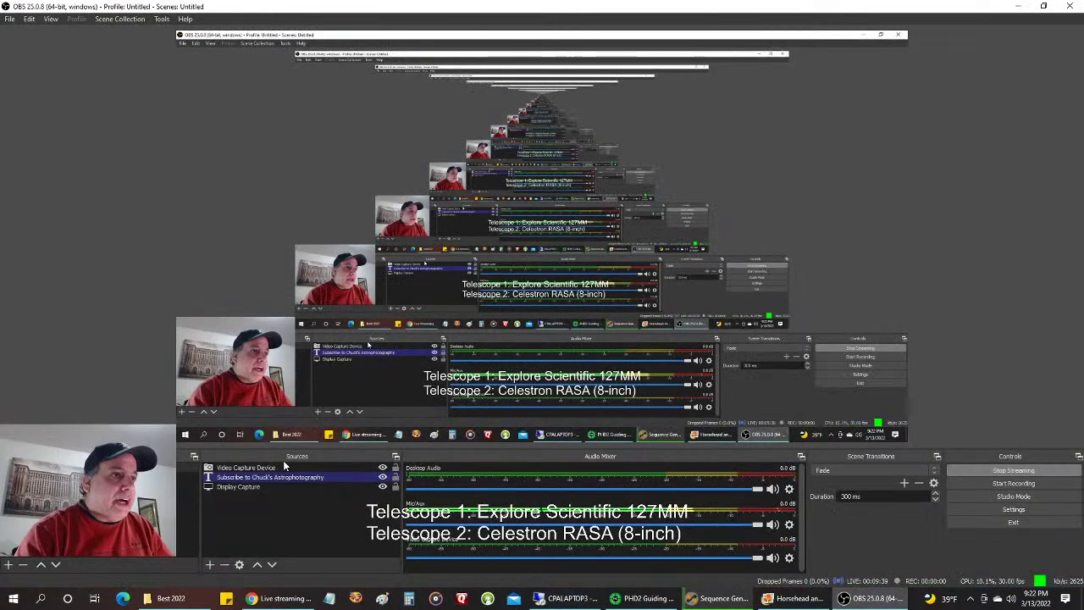
{"action": "double_click", "coordinate": [273, 478]}
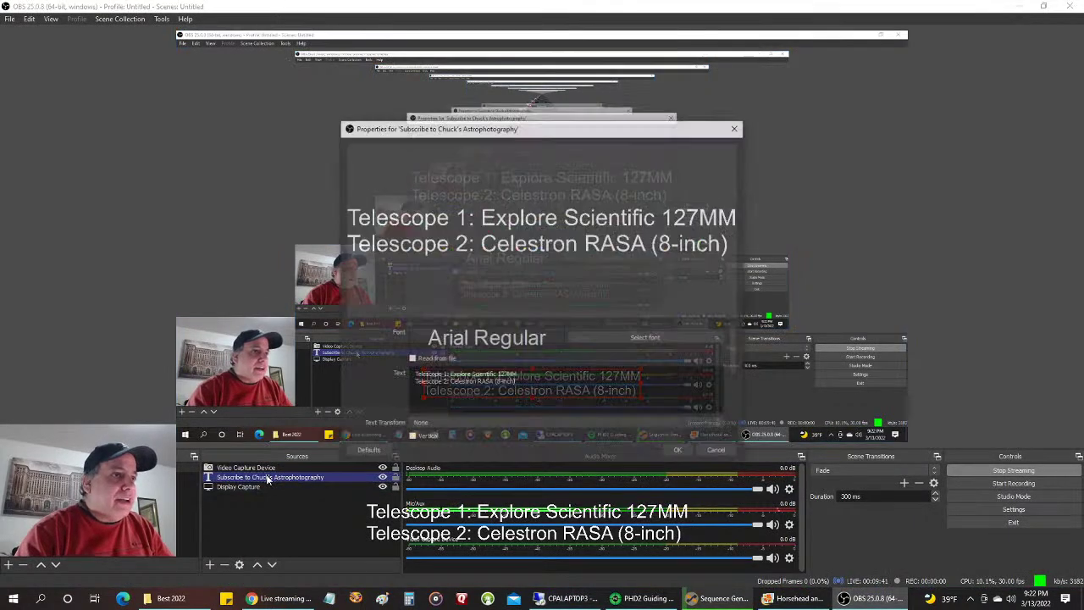
{"action": "left_click", "coordinate": [517, 375]}
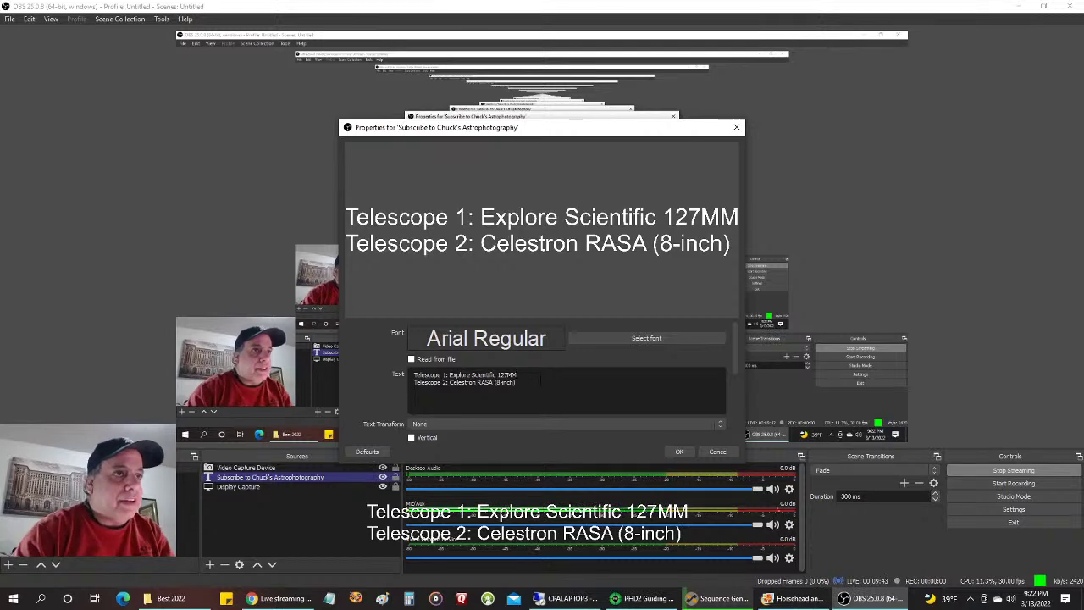
{"action": "type", "text": "(S"}
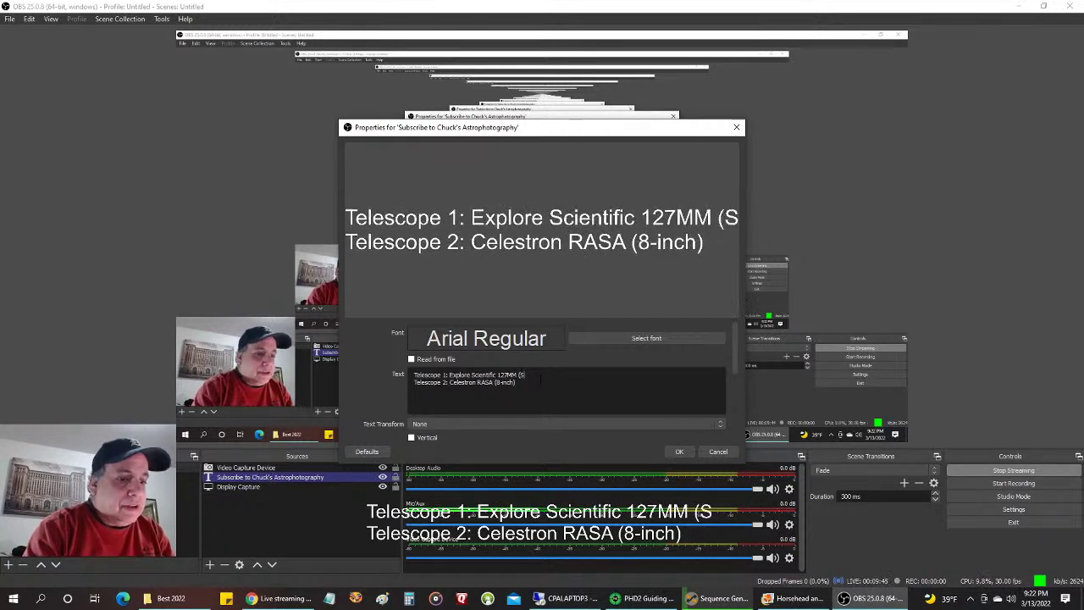
{"action": "type", "text": "pider Nebu"}
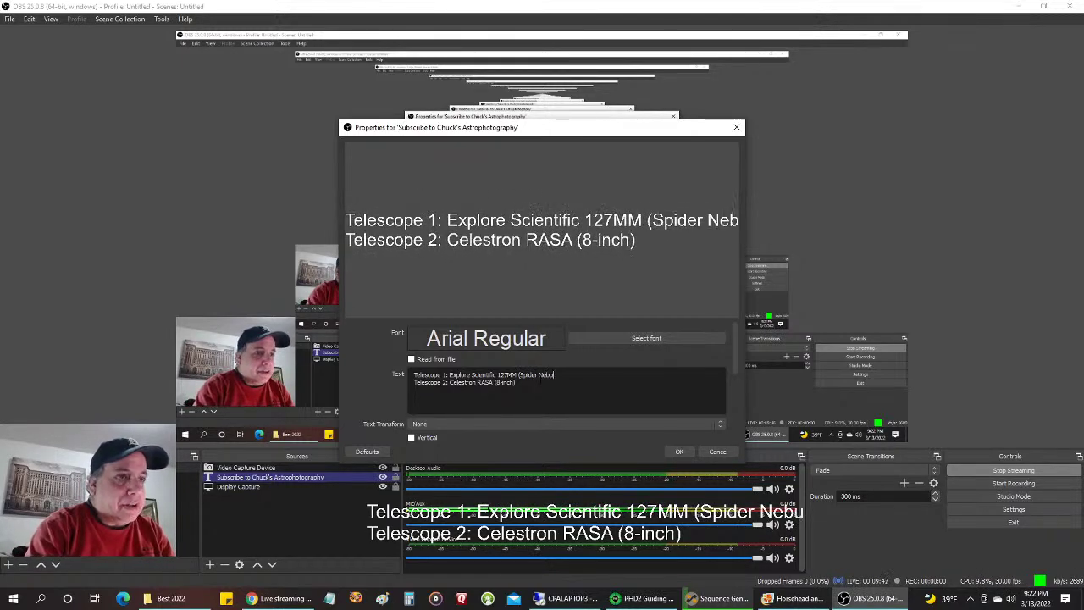
{"action": "type", "text": "la)"}
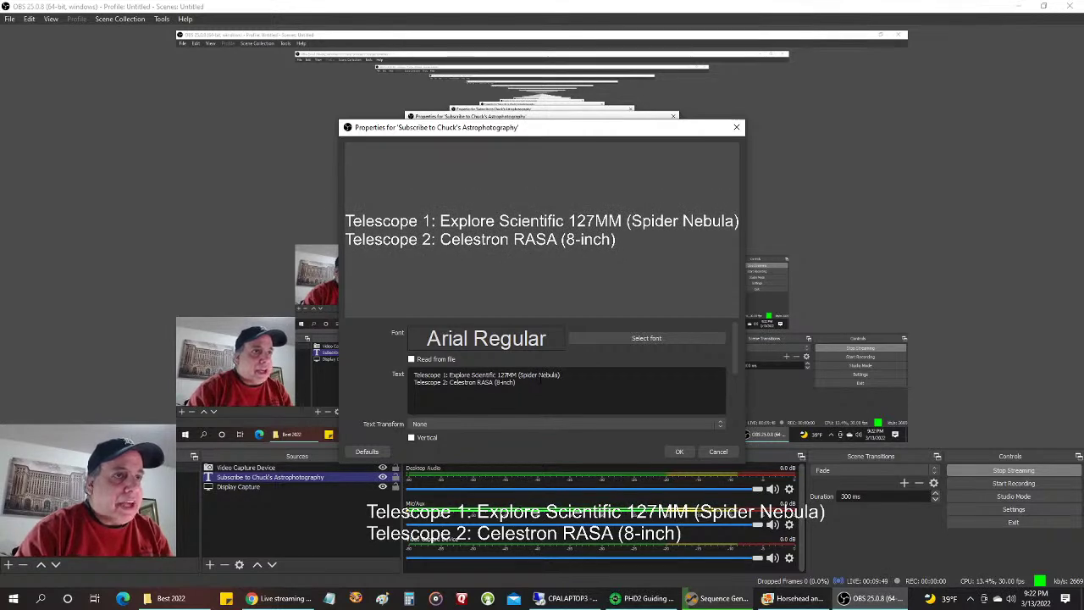
- Append "(Two Galaxies)" to the Telescope 2 line of the caption and accept the text properties
{"action": "left_click", "coordinate": [516, 382]}
{"action": "type", "text": "(Two G"}
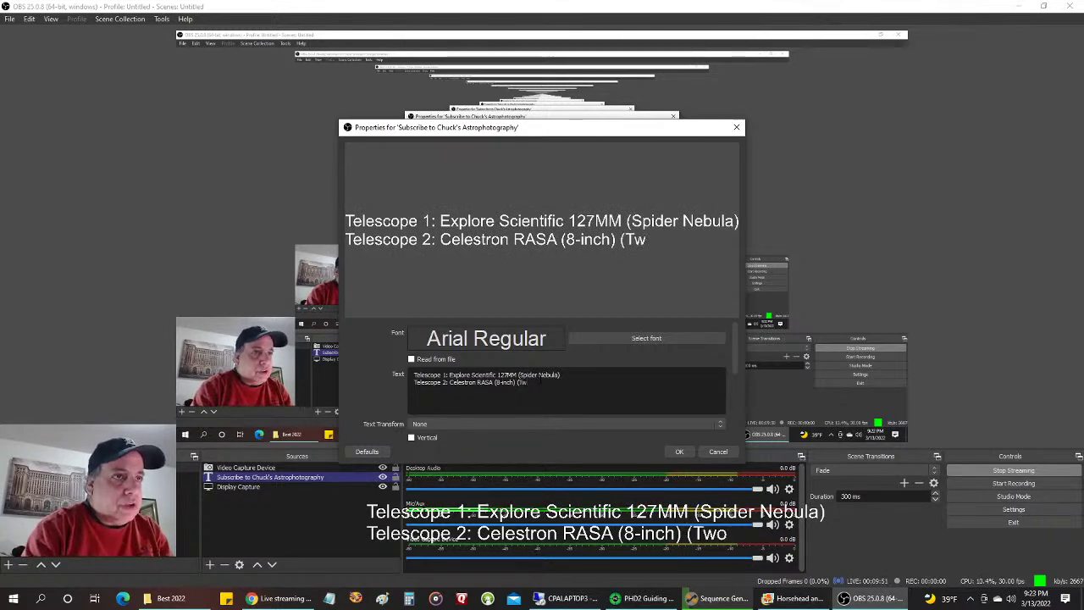
{"action": "type", "text": "alaxies"}
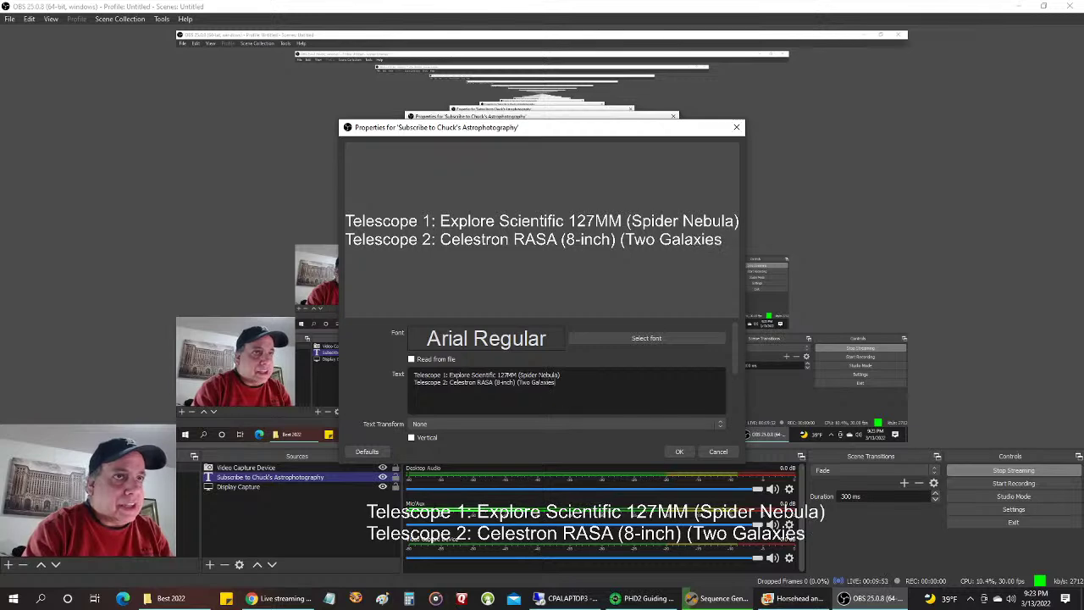
{"action": "type", "text": ")"}
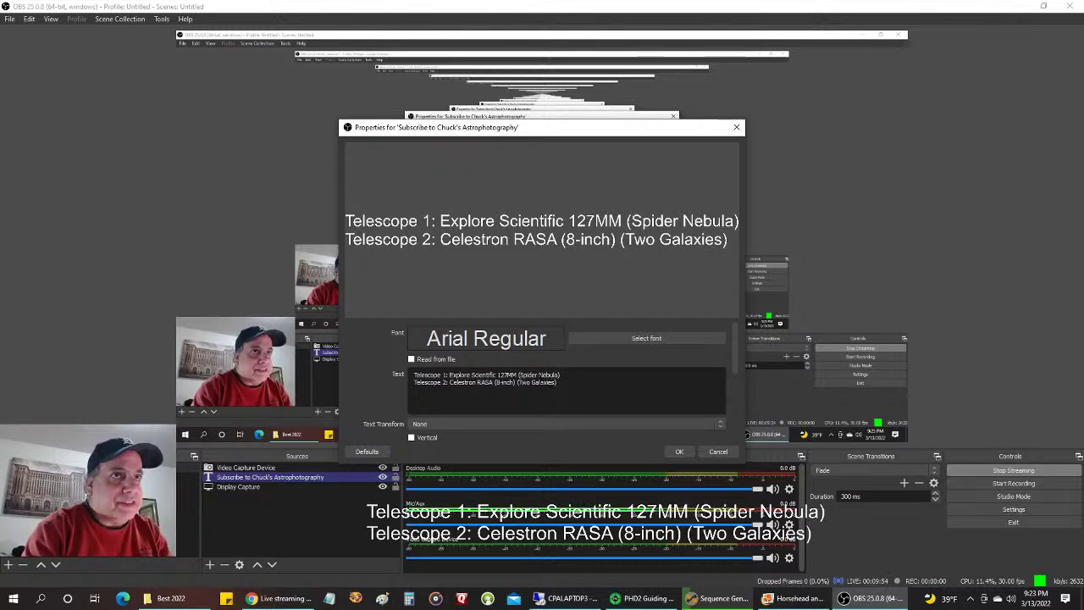
{"action": "left_click", "coordinate": [678, 451]}
- Shift the widened caption leftward in the OBS preview and check it over the CPALAPTOP3 remote session
{"action": "left_click", "coordinate": [566, 598]}
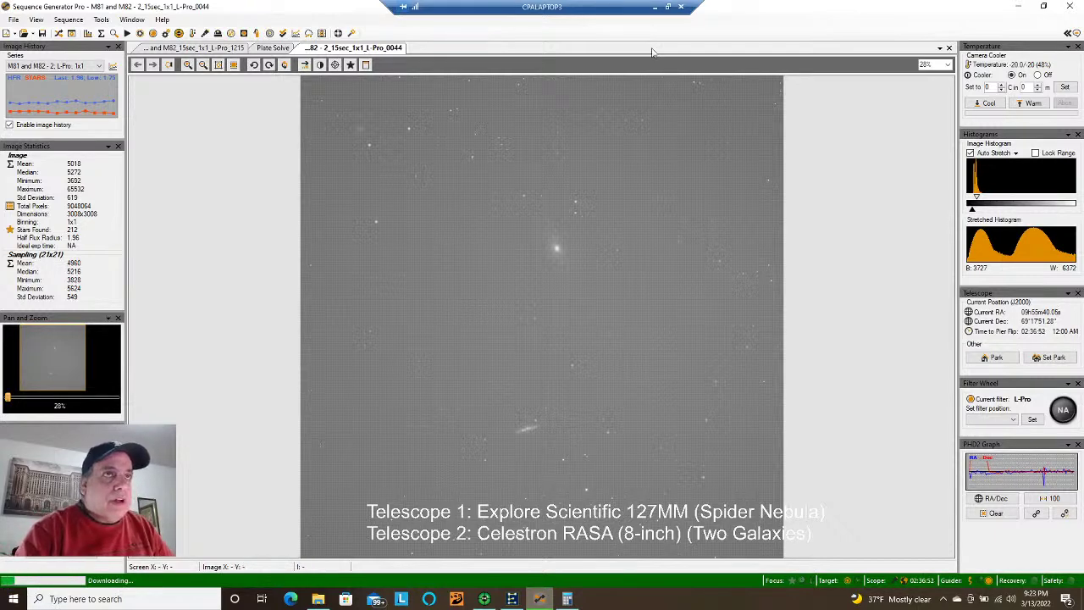
{"action": "left_click", "coordinate": [653, 10]}
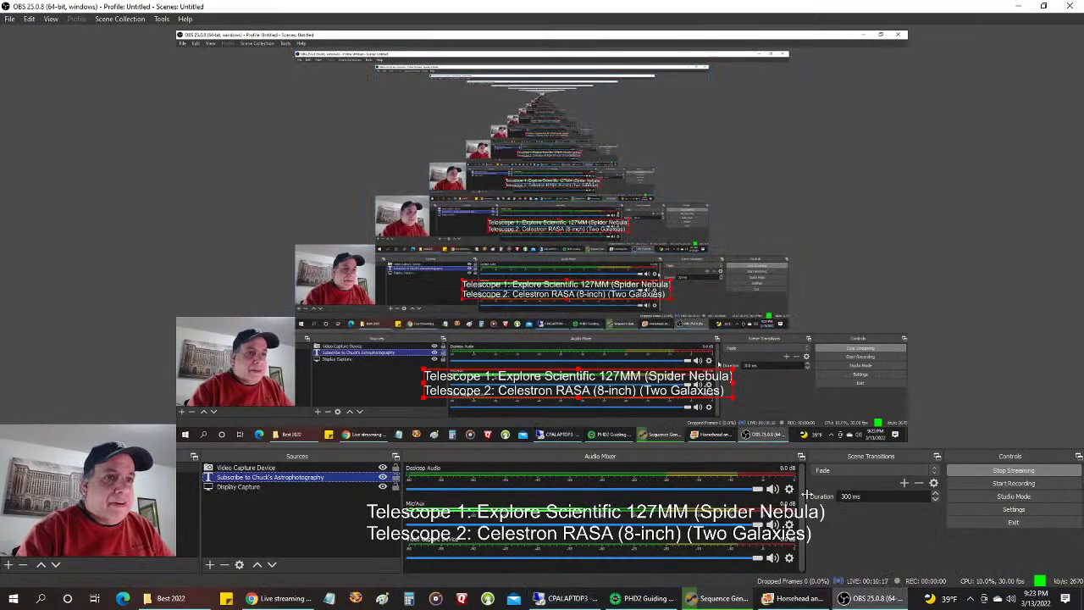
{"action": "left_click_drag", "start_coordinate": [583, 388], "coordinate": [537, 381]}
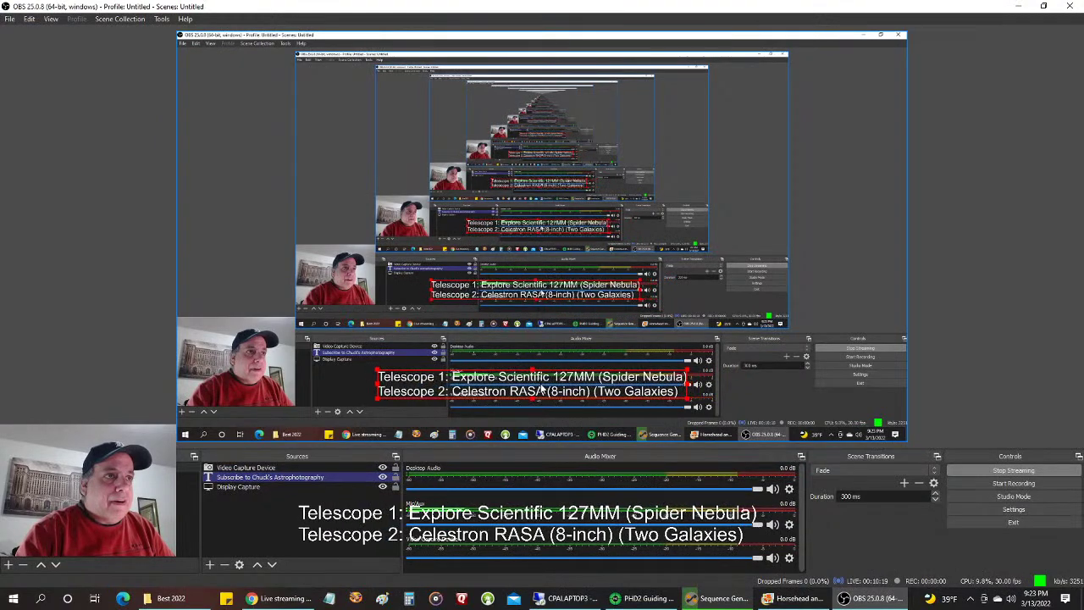
{"action": "left_click", "coordinate": [564, 597]}
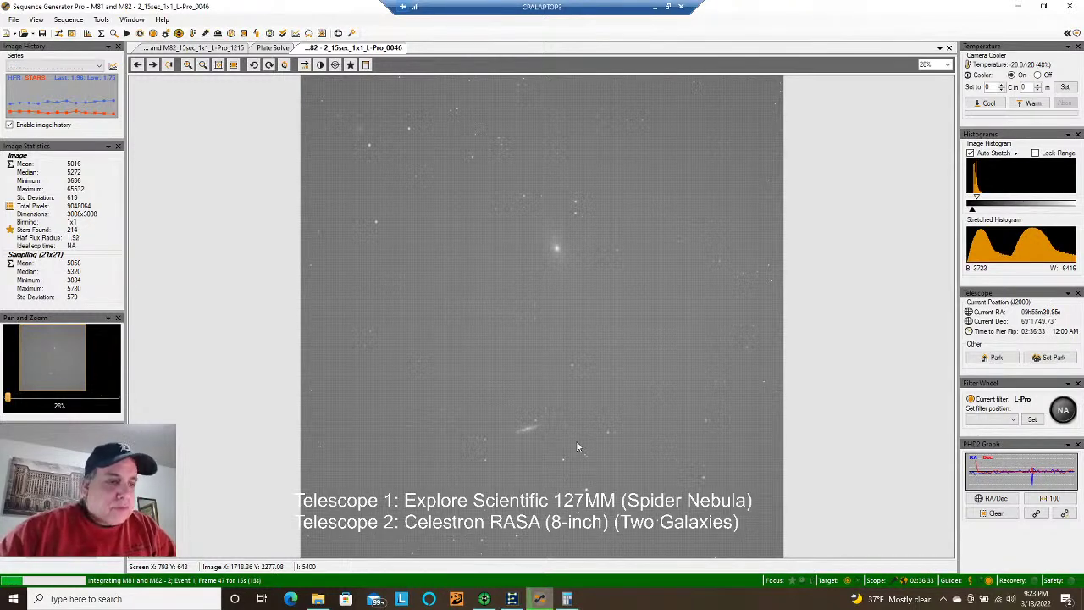
- Go back to OBS, nudge the caption slightly rightward to centre it, and bring up the CPALAPTOP3 session
{"action": "left_click", "coordinate": [655, 7]}
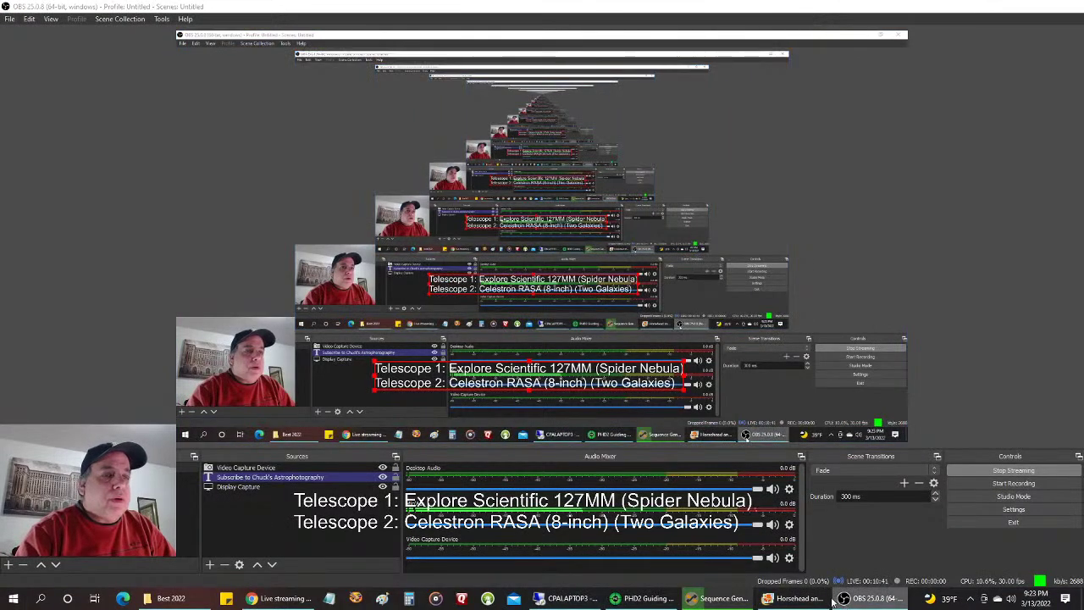
{"action": "left_click", "coordinate": [845, 603]}
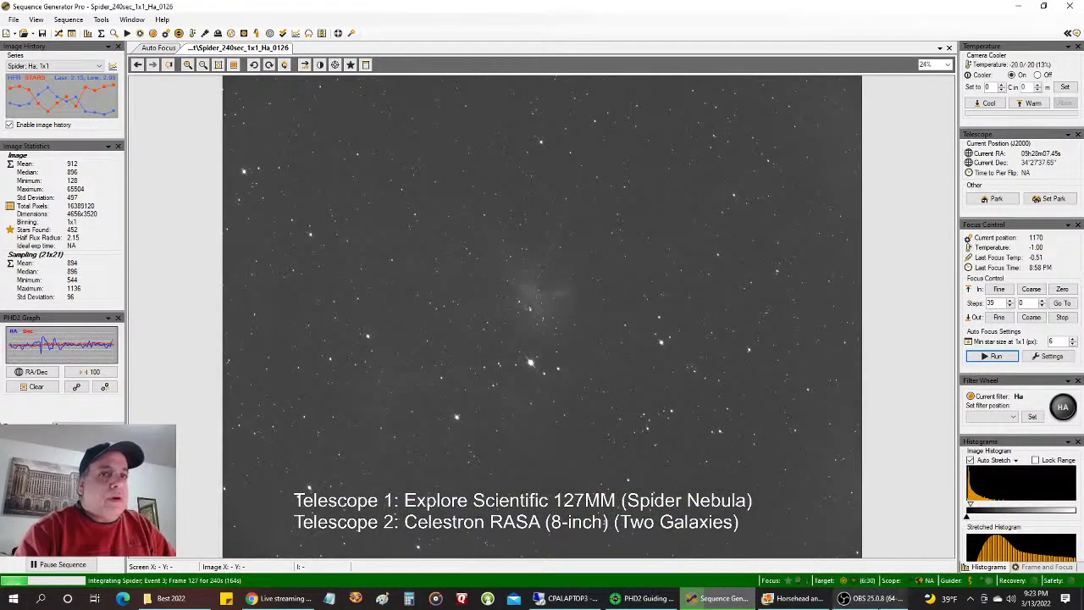
{"action": "left_click", "coordinate": [844, 599]}
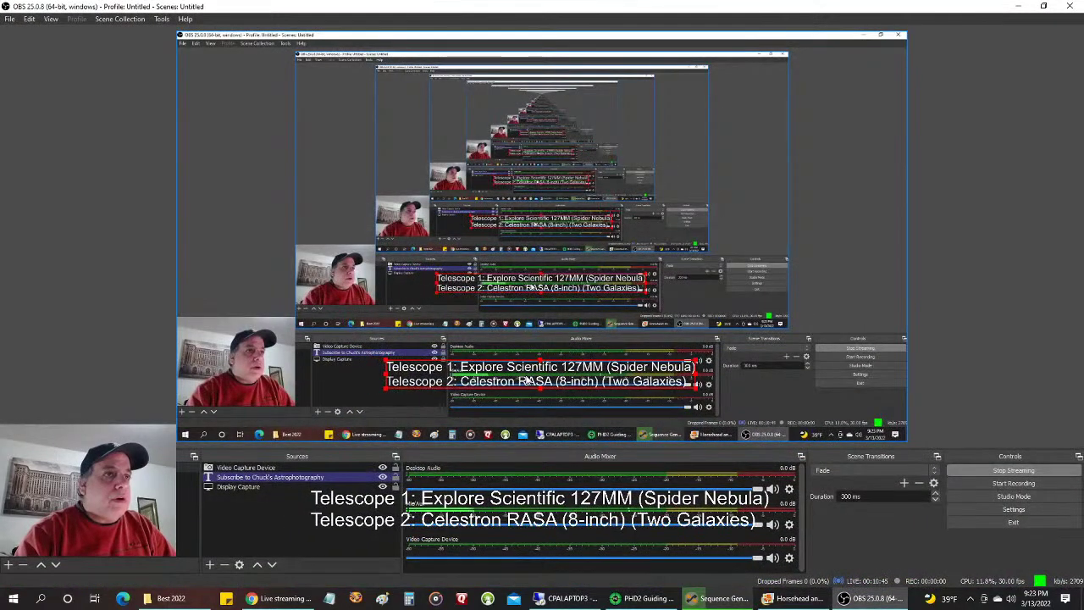
{"action": "left_click", "coordinate": [564, 598]}
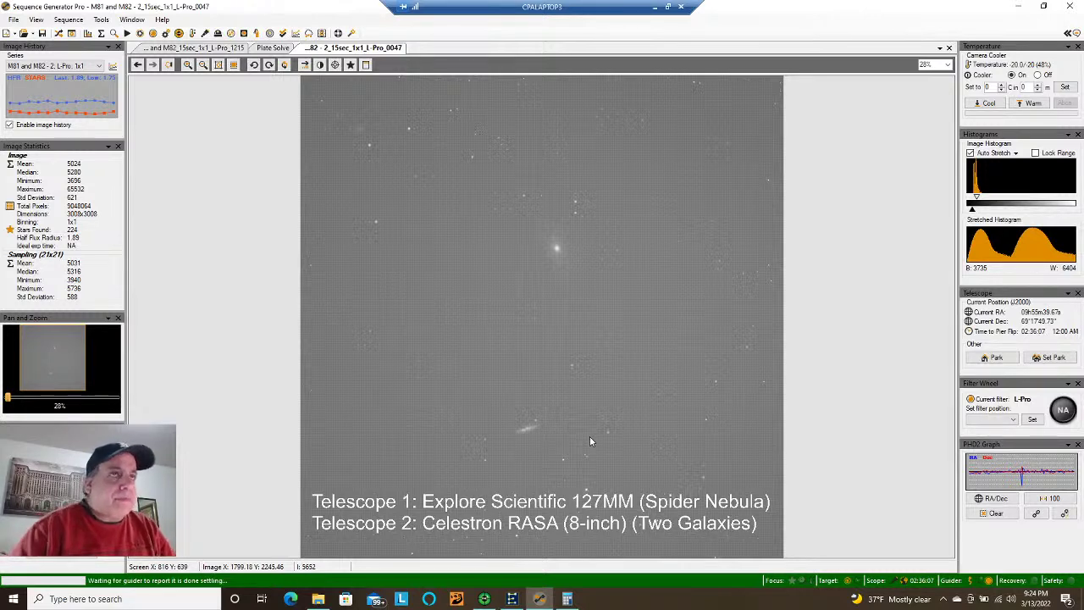
- Leave the CPALAPTOP3 remote session and launch Stellarium on the local computer
{"action": "left_click", "coordinate": [658, 8]}
{"action": "left_click", "coordinate": [14, 597]}
{"action": "scroll", "coordinate": [256, 534], "scroll_direction": "down", "scroll_amount": 10}
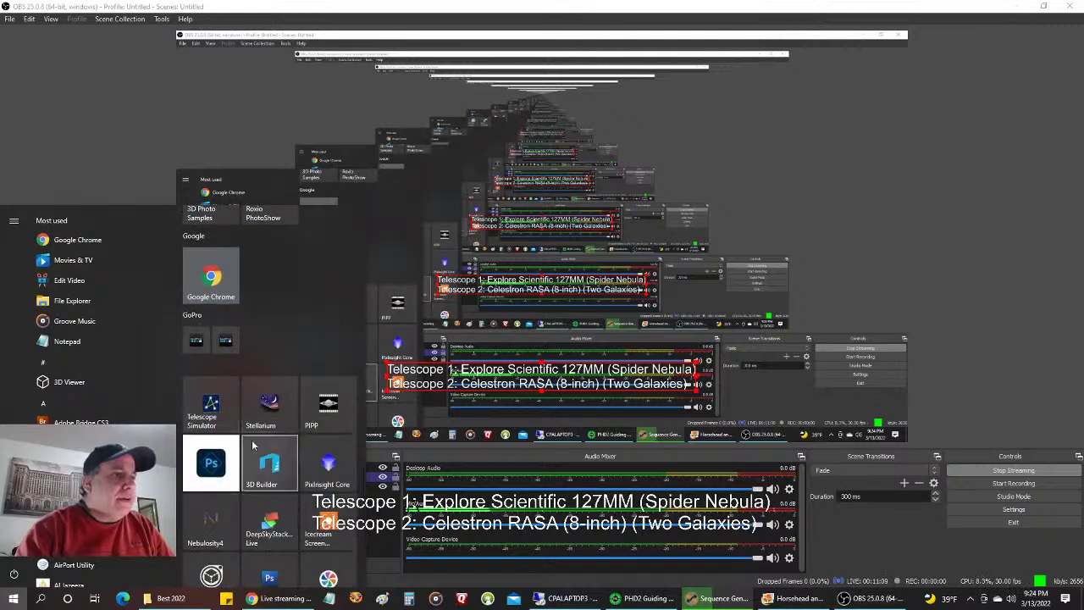
{"action": "left_click", "coordinate": [256, 406]}
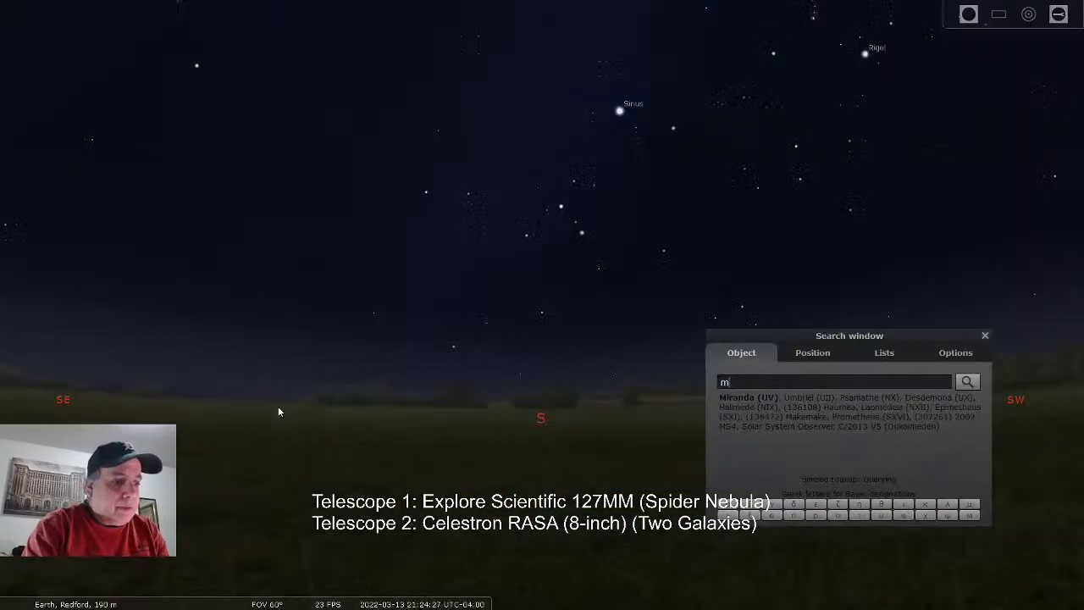
- Find M31 in Stellarium and display the sky with the coordinate grid and deep-sky object labels, without the atmosphere
{"action": "type", "text": "31"}
{"action": "key", "text": "Return"}
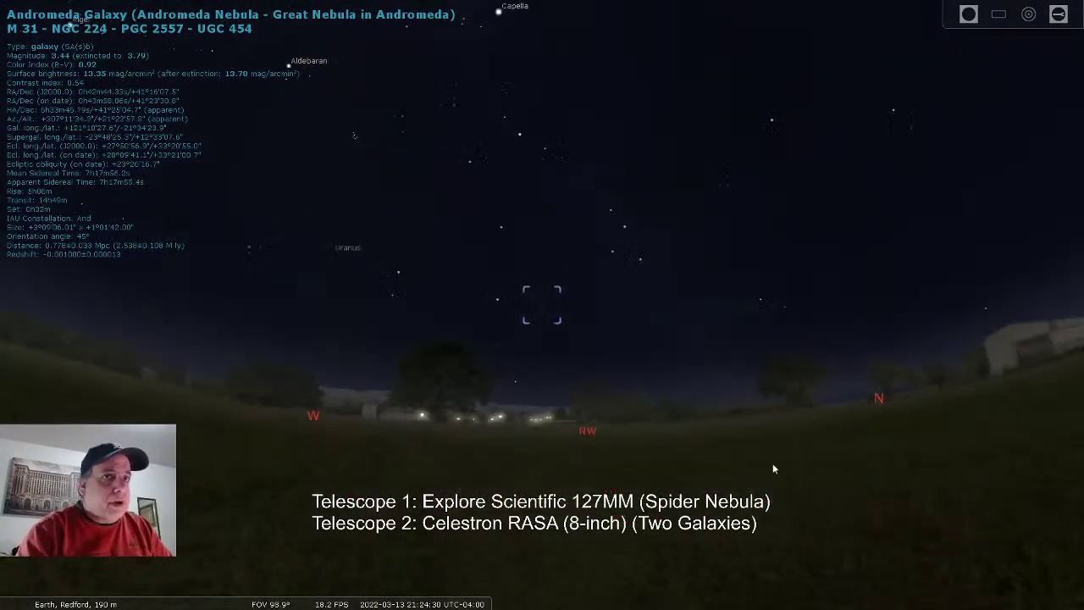
{"action": "scroll", "coordinate": [755, 462], "scroll_direction": "down", "scroll_amount": 5}
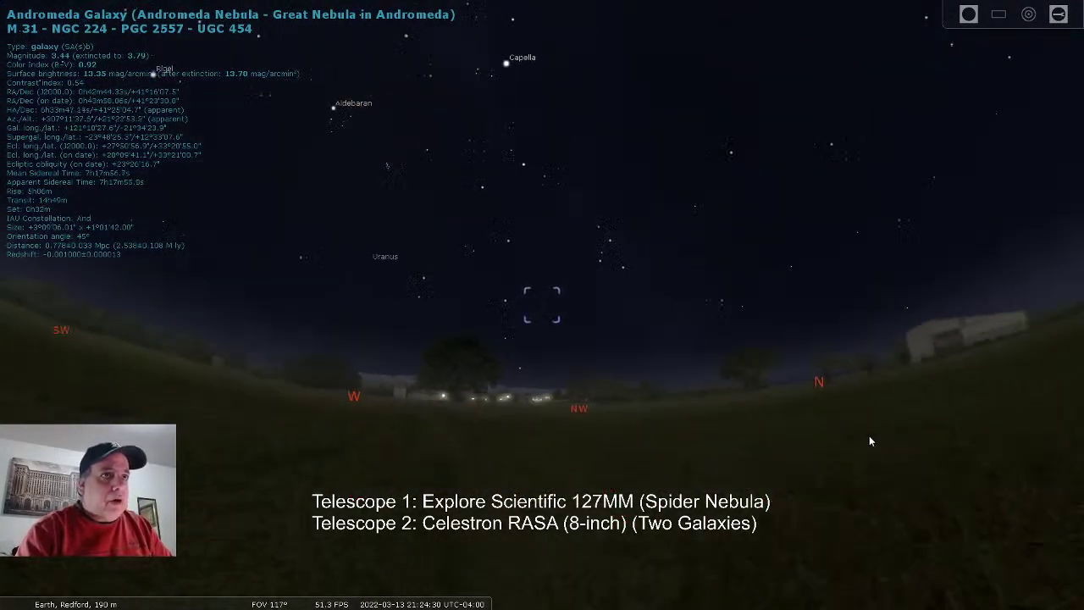
{"action": "left_click", "coordinate": [175, 598]}
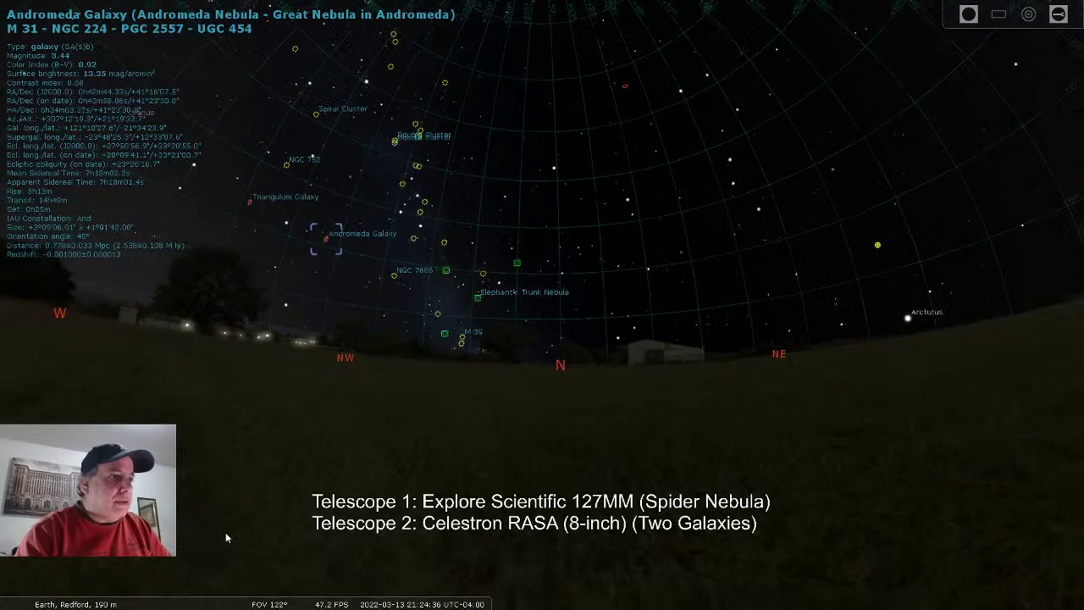
{"action": "scroll", "coordinate": [310, 445], "scroll_direction": "down", "scroll_amount": 3}
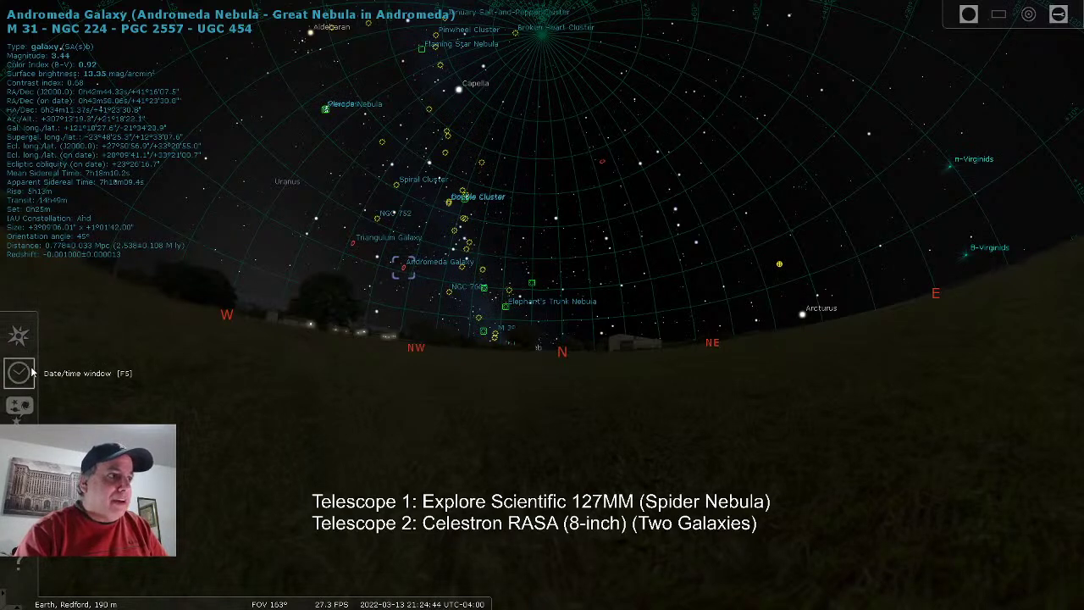
- Open the date and time settings and advance the month to September 2022
{"action": "left_click", "coordinate": [18, 372]}
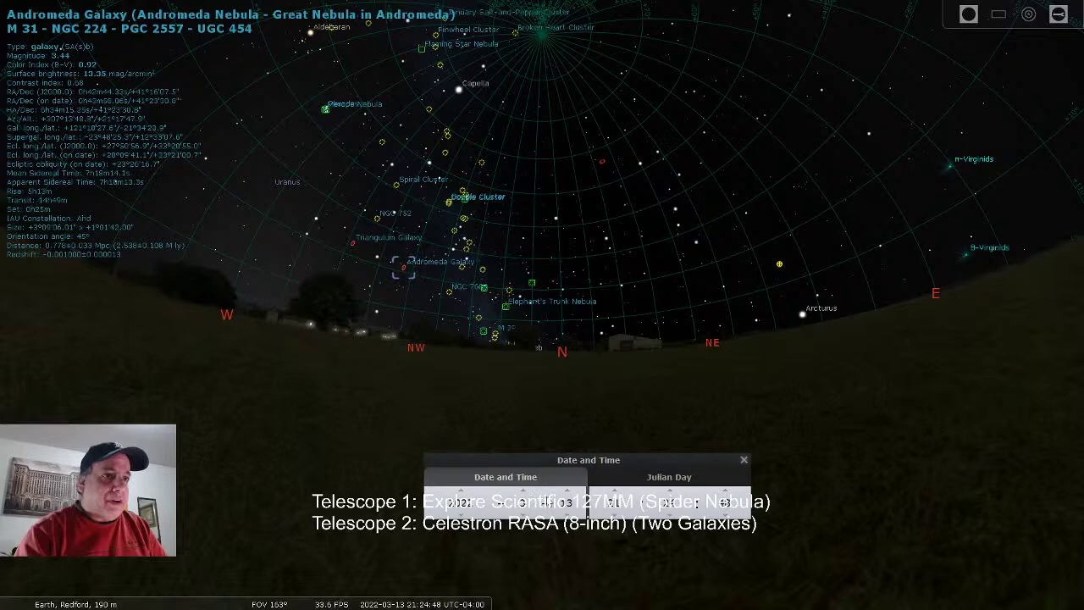
{"action": "left_click", "coordinate": [525, 492]}
{"action": "left_click", "coordinate": [527, 493]}
{"action": "left_click", "coordinate": [528, 493]}
{"action": "left_click", "coordinate": [530, 495]}
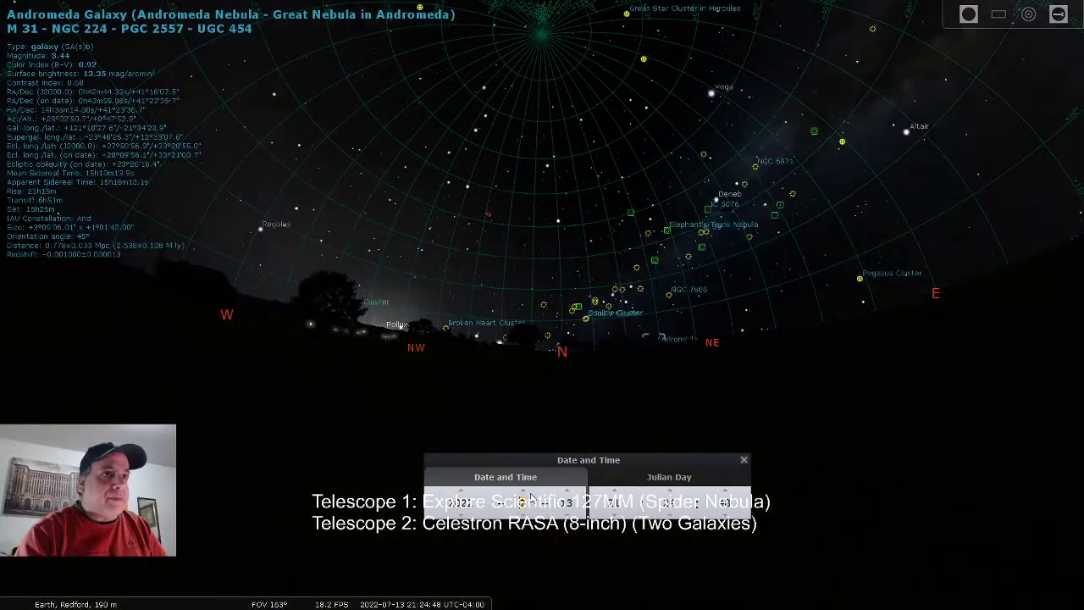
{"action": "left_click", "coordinate": [530, 496]}
{"action": "left_click", "coordinate": [530, 496]}
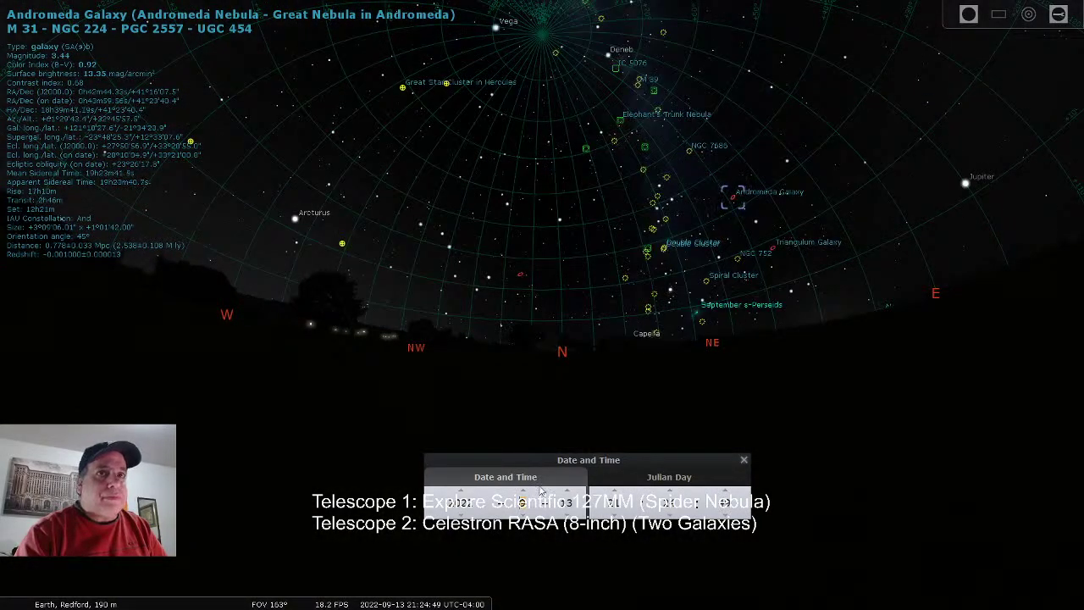
- Look round to the southern horizon and the Milky Way, and advance the time by one hour to 22
{"action": "left_click_drag", "start_coordinate": [895, 368], "coordinate": [453, 365]}
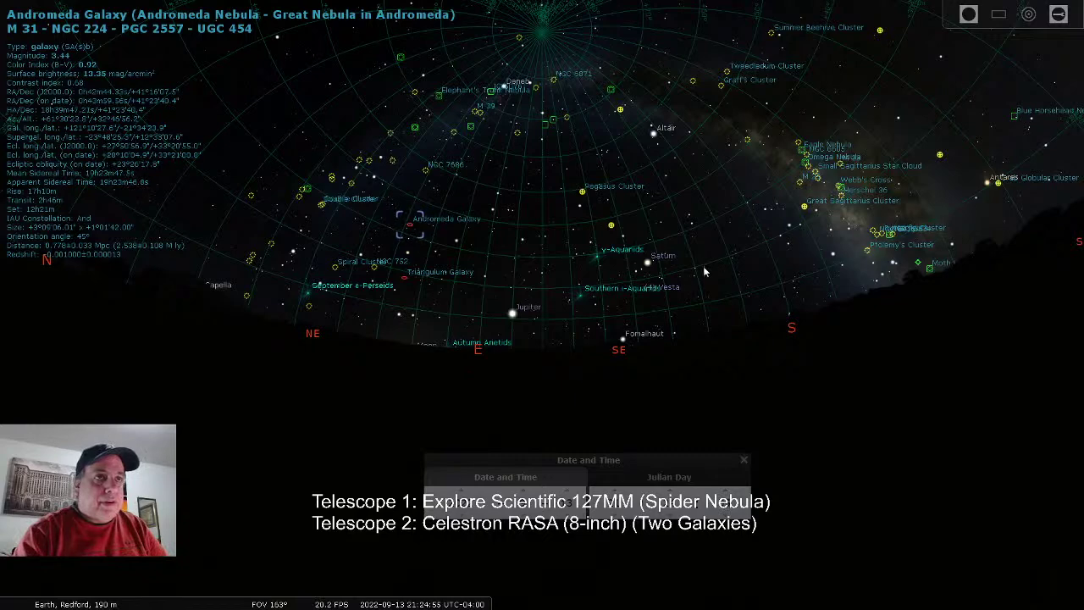
{"action": "left_click_drag", "start_coordinate": [781, 358], "coordinate": [593, 374]}
{"action": "scroll", "coordinate": [593, 375], "scroll_direction": "up", "scroll_amount": 4}
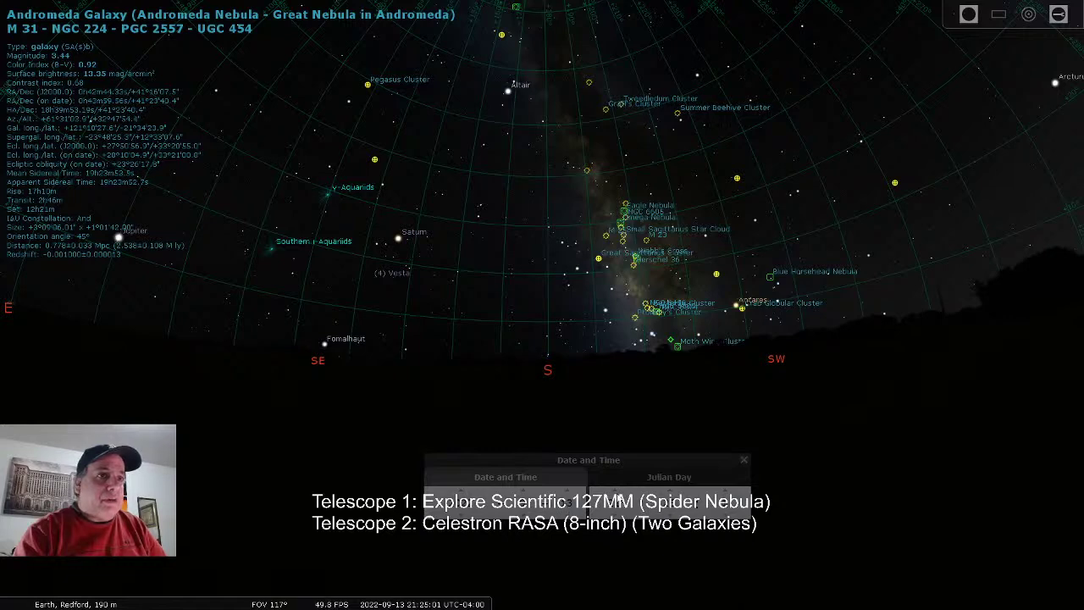
{"action": "left_click", "coordinate": [619, 498]}
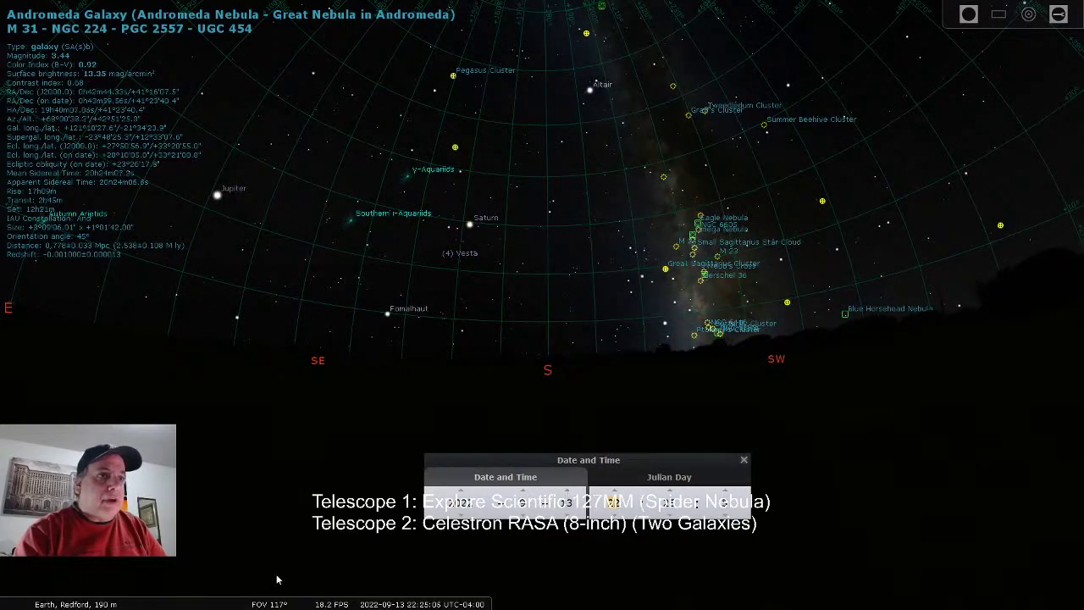
- Reset Stellarium to the current date and time, and step the hour forward past midnight and back to 12
{"action": "left_click", "coordinate": [449, 599]}
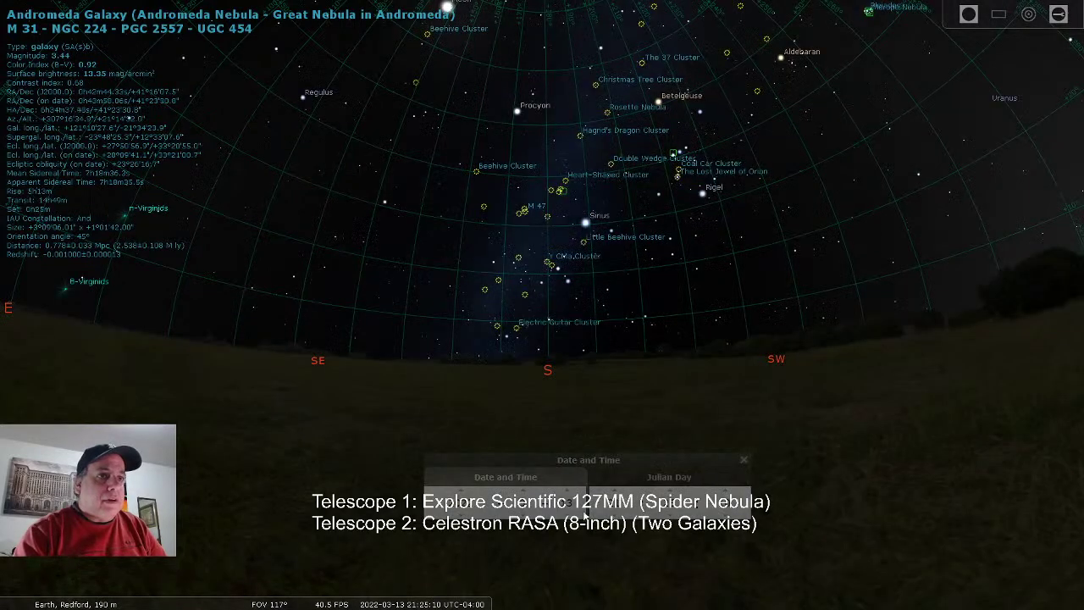
{"action": "left_click", "coordinate": [613, 493]}
{"action": "left_click", "coordinate": [613, 493]}
{"action": "left_click", "coordinate": [613, 493]}
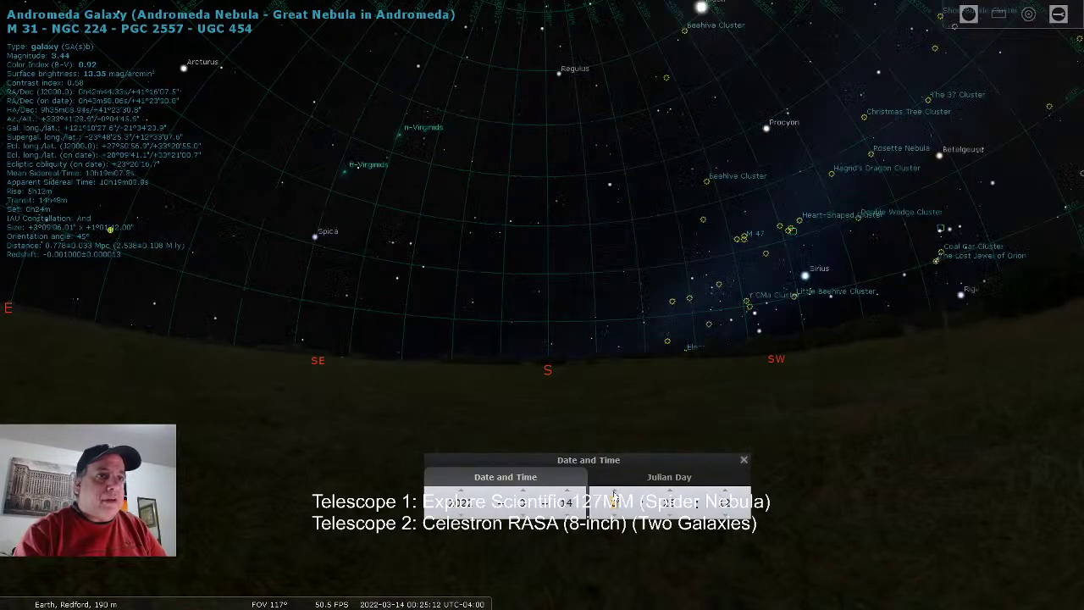
{"action": "scroll", "coordinate": [614, 507], "scroll_direction": "down", "scroll_amount": 8}
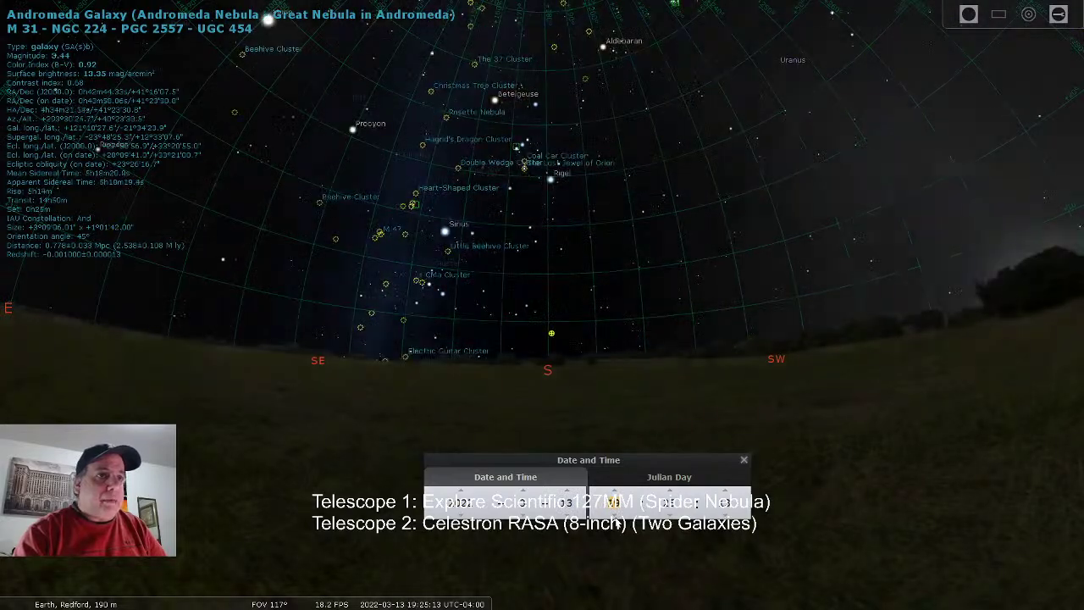
{"action": "scroll", "coordinate": [616, 520], "scroll_direction": "down", "scroll_amount": 4}
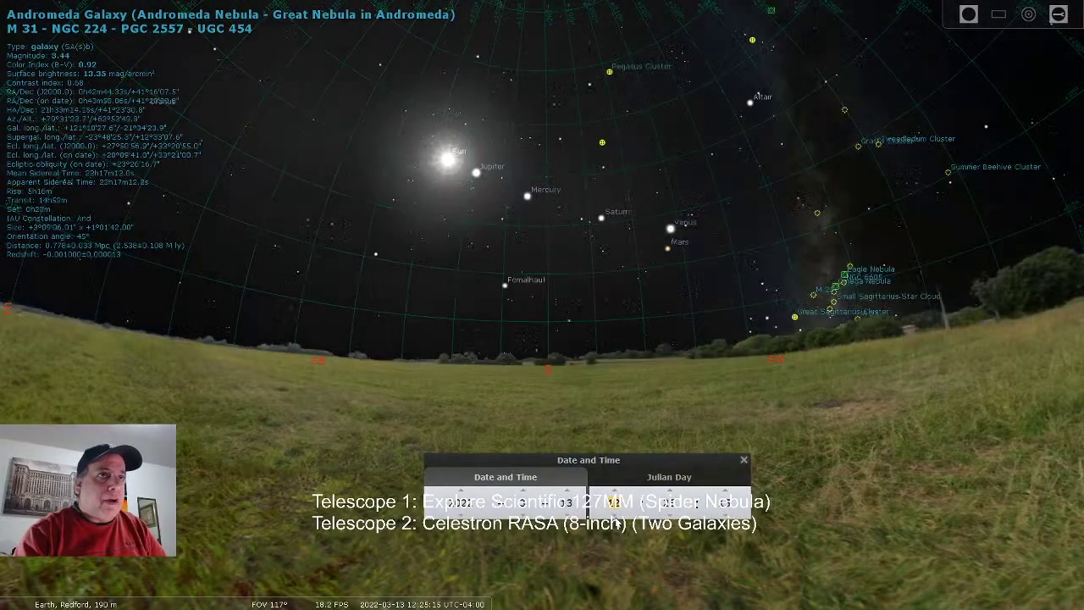
- Set the hour back to 10 and look at the line of planets above the southern horizon
{"action": "scroll", "coordinate": [615, 522], "scroll_direction": "down", "scroll_amount": 3}
{"action": "scroll", "coordinate": [616, 522], "scroll_direction": "up", "scroll_amount": 1}
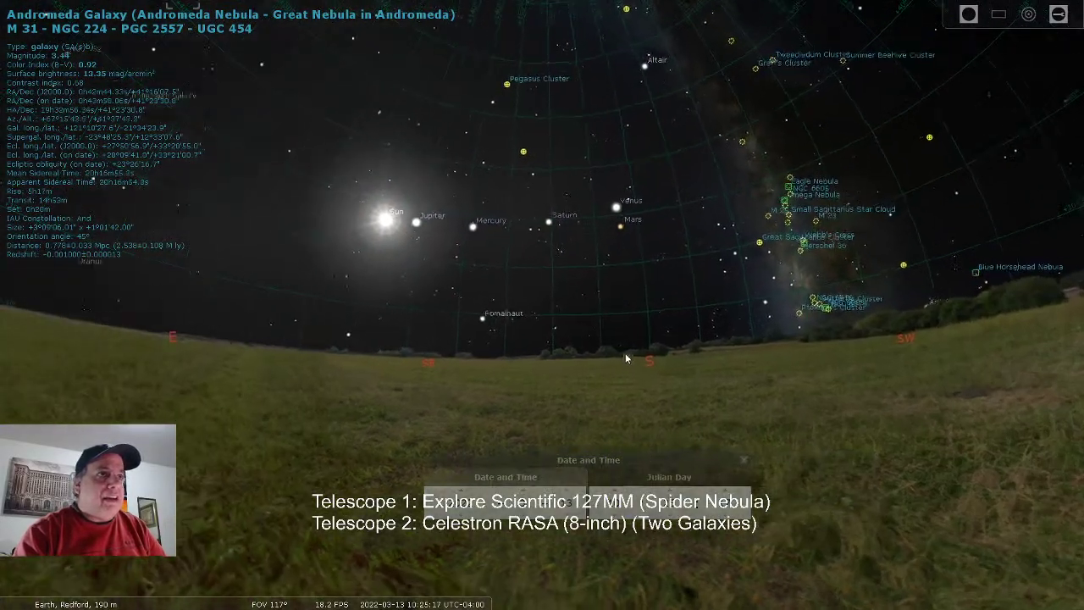
{"action": "scroll", "coordinate": [574, 320], "scroll_direction": "up", "scroll_amount": 3}
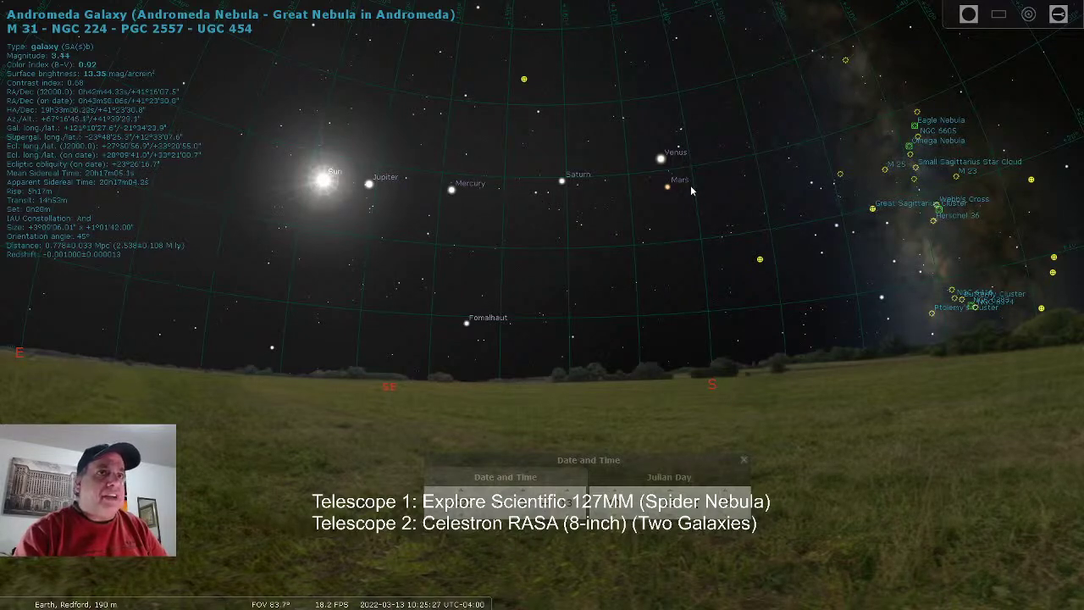
{"action": "left_click_drag", "start_coordinate": [691, 187], "coordinate": [722, 298]}
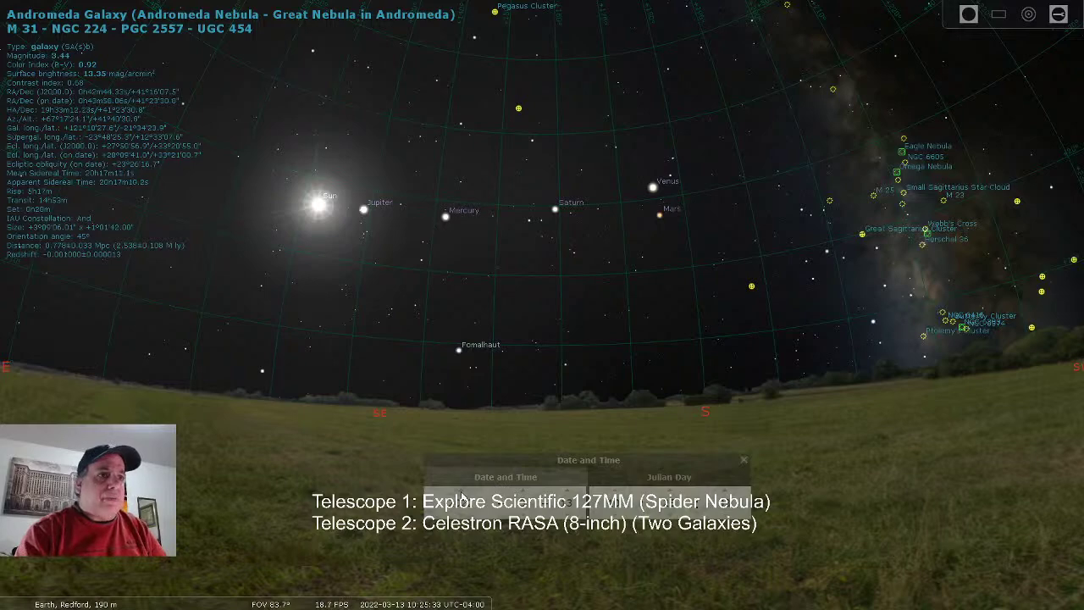
- Advance the year to 2049 and follow how the planets shift around the Sun
{"action": "scroll", "coordinate": [466, 498], "scroll_direction": "up", "scroll_amount": 1}
{"action": "left_click_drag", "start_coordinate": [521, 380], "coordinate": [660, 329]}
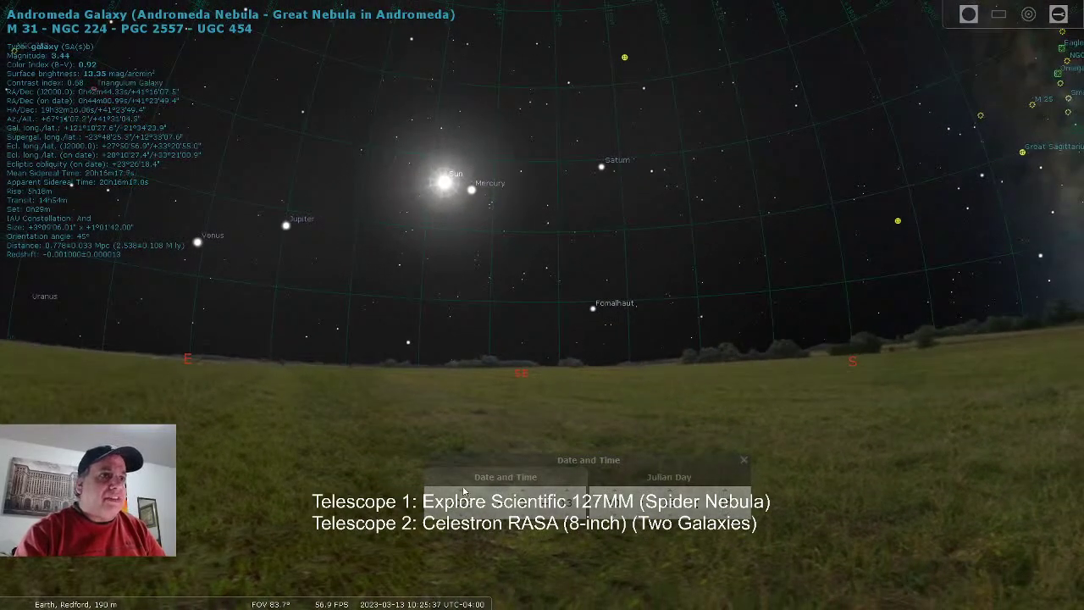
{"action": "scroll", "coordinate": [464, 495], "scroll_direction": "up", "scroll_amount": 2}
{"action": "scroll", "coordinate": [465, 495], "scroll_direction": "up", "scroll_amount": 3}
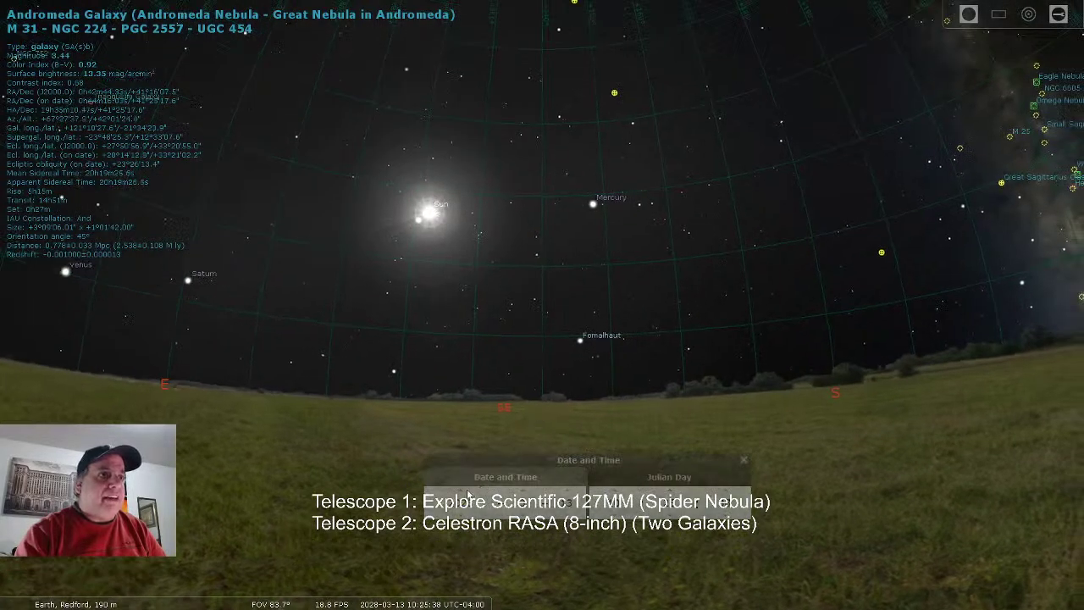
{"action": "scroll", "coordinate": [465, 495], "scroll_direction": "up", "scroll_amount": 2}
{"action": "scroll", "coordinate": [465, 496], "scroll_direction": "up", "scroll_amount": 5}
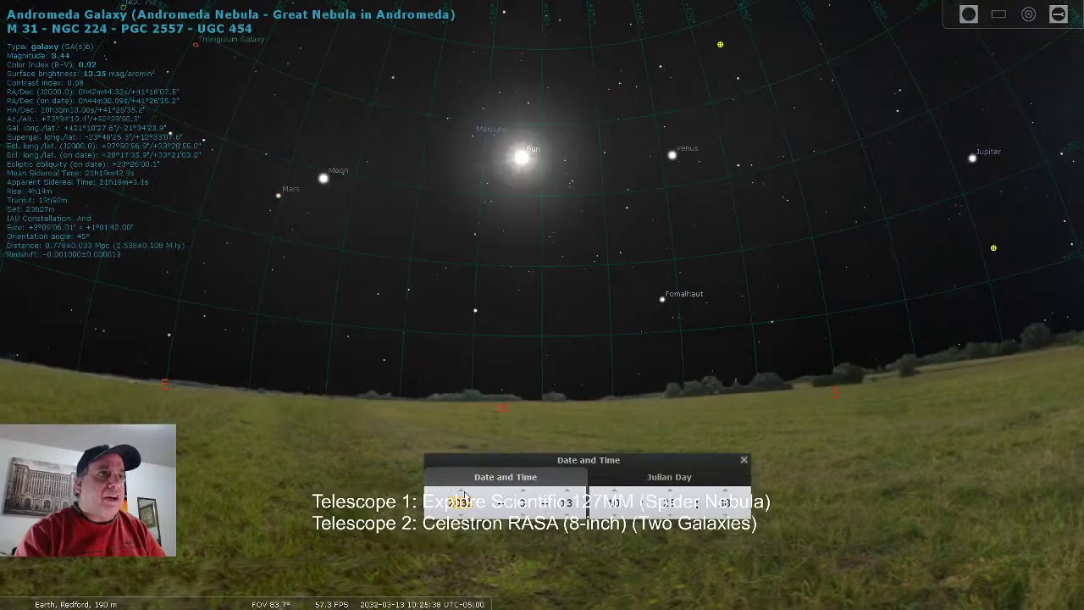
{"action": "scroll", "coordinate": [464, 496], "scroll_direction": "up", "scroll_amount": 5}
{"action": "scroll", "coordinate": [465, 497], "scroll_direction": "up", "scroll_amount": 5}
{"action": "scroll", "coordinate": [465, 497], "scroll_direction": "up", "scroll_amount": 4}
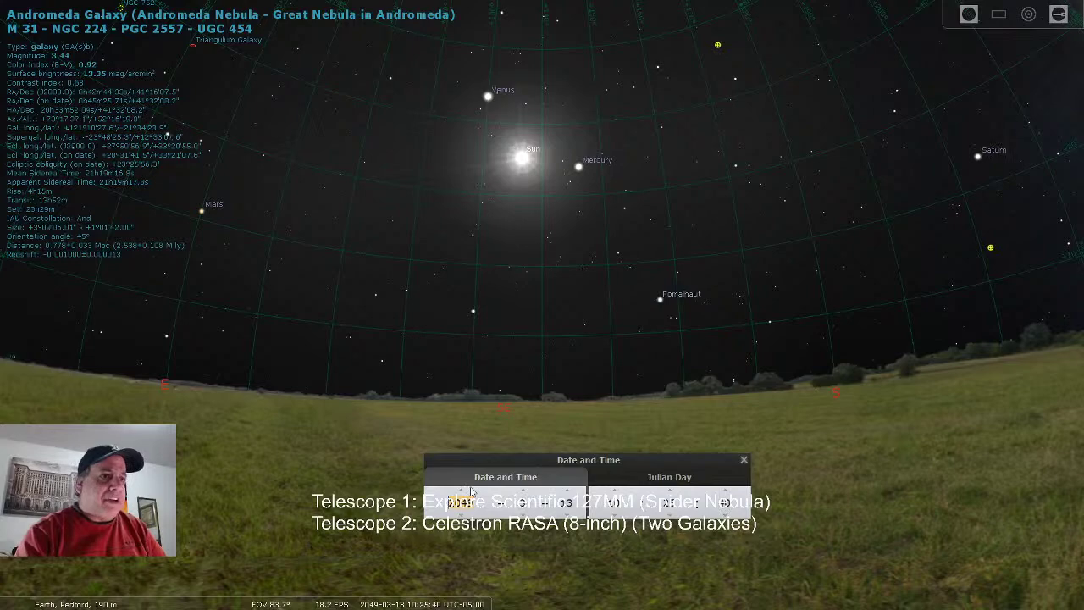
{"action": "left_click_drag", "start_coordinate": [548, 379], "coordinate": [548, 403]}
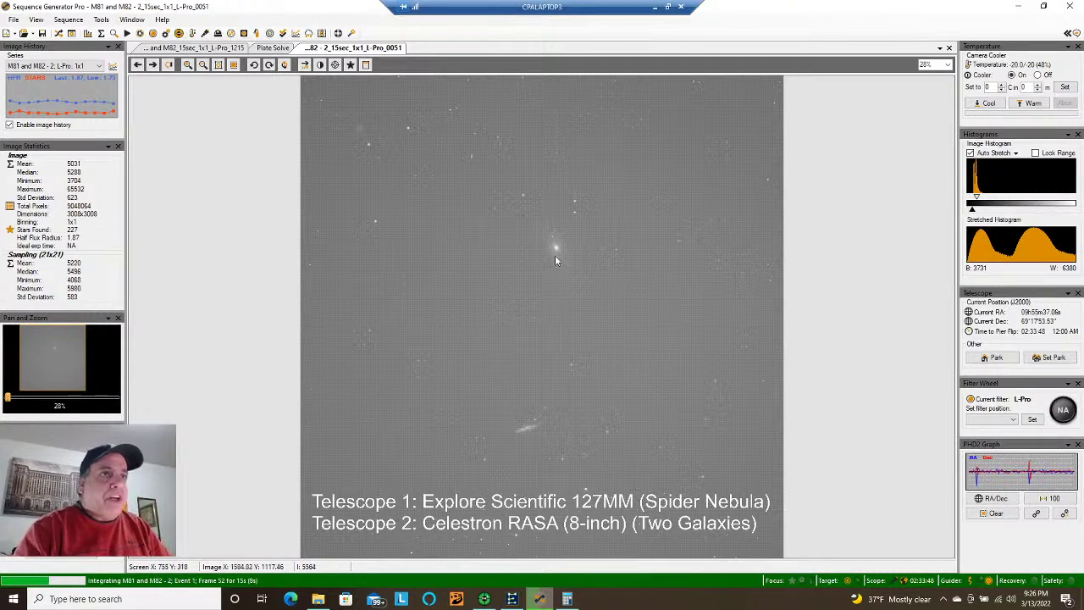
- Leave the remote laptop and open the photo M81 and M8-Reddit.jpg from the Best 2021 folder in Astrophotography
{"action": "left_click", "coordinate": [654, 7]}
{"action": "left_click", "coordinate": [170, 601]}
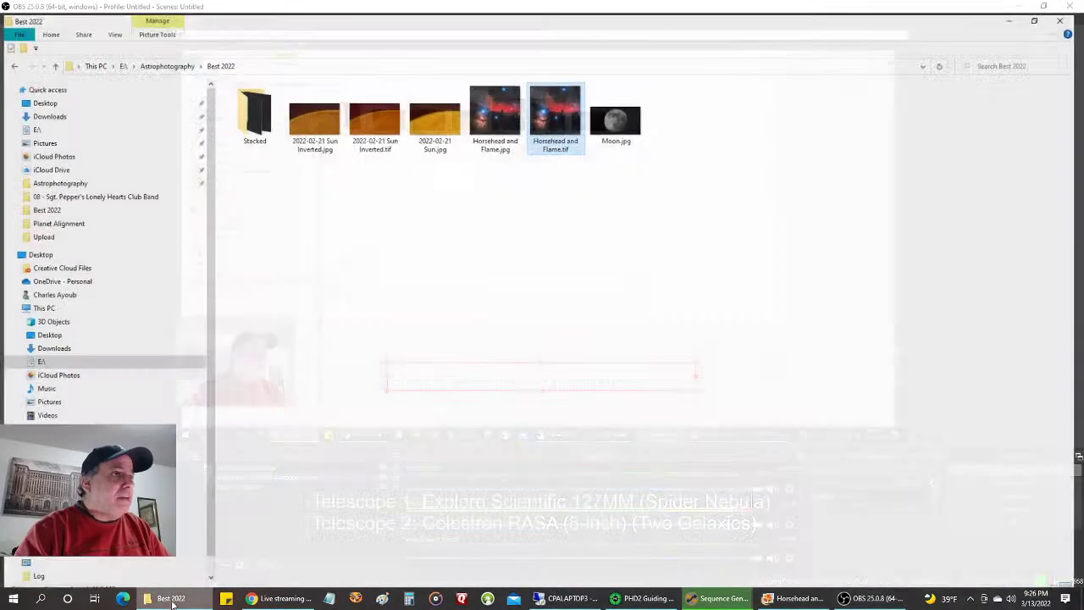
{"action": "left_click", "coordinate": [89, 170]}
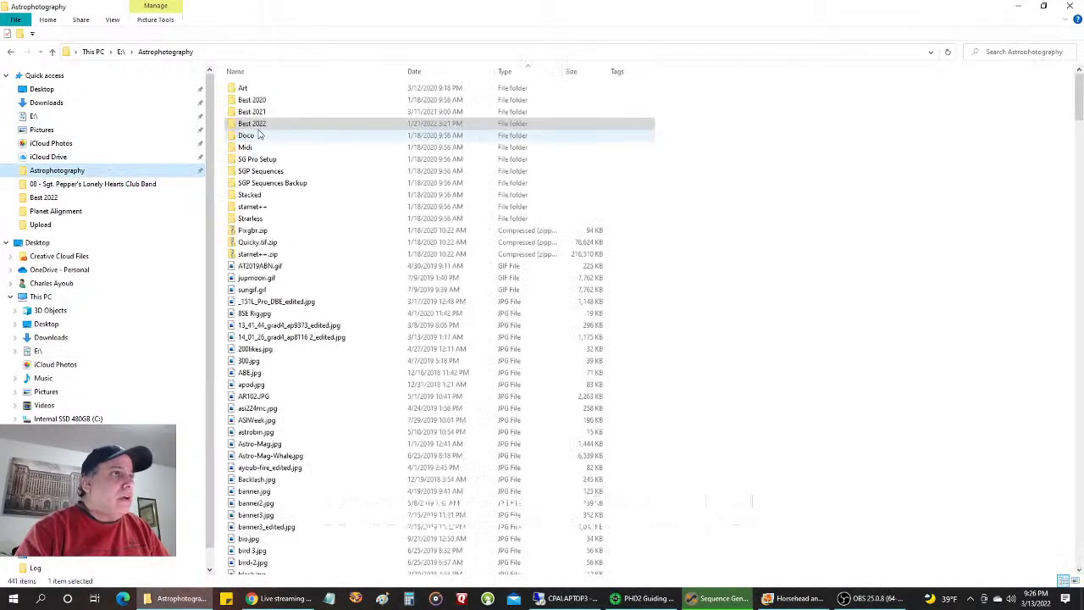
{"action": "double_click", "coordinate": [291, 111]}
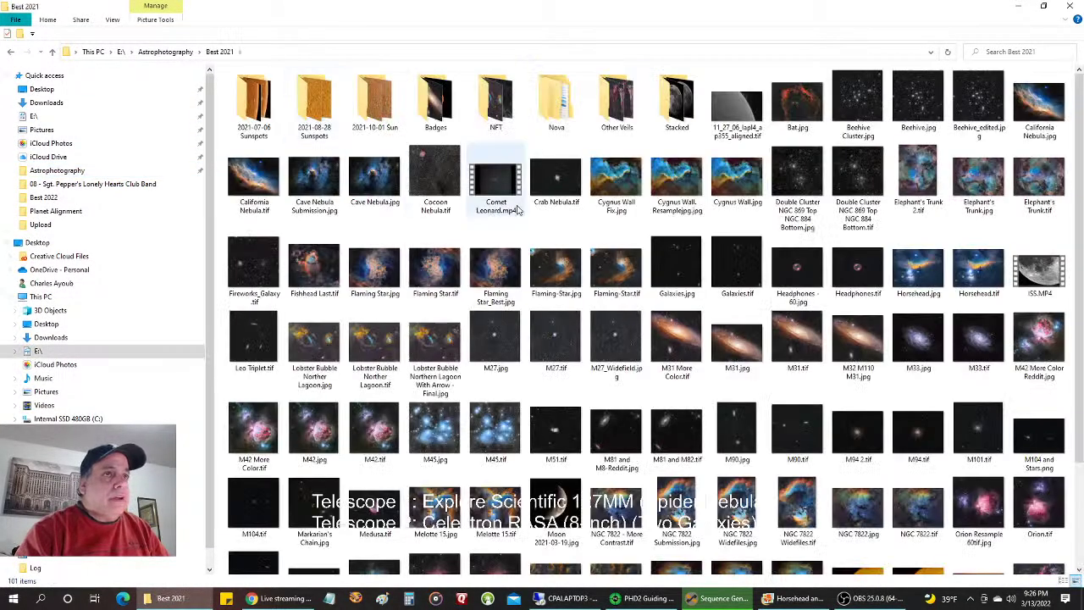
{"action": "double_click", "coordinate": [631, 431]}
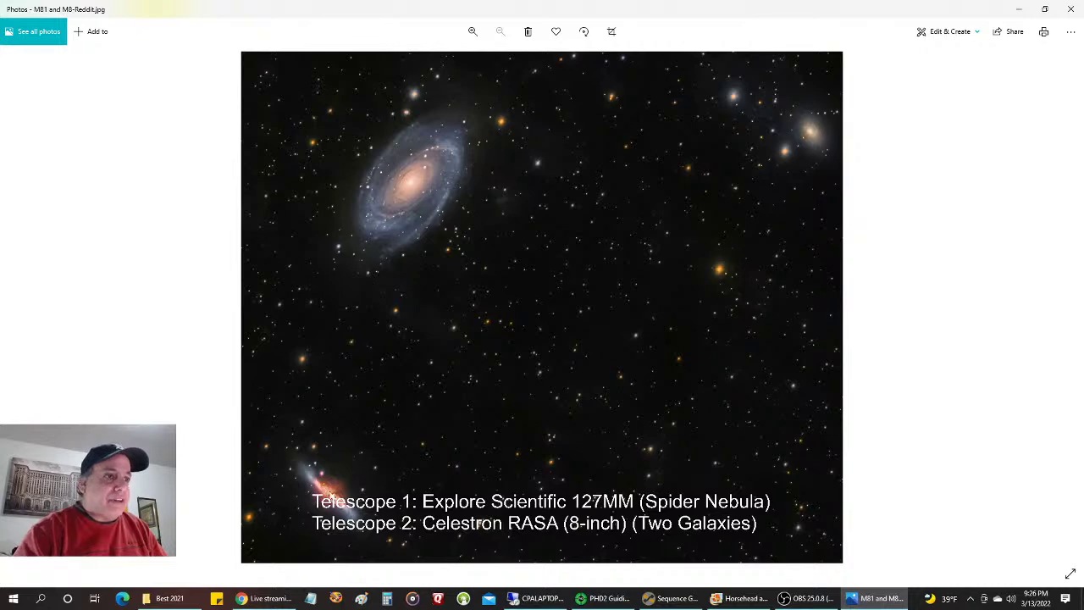
- Compare the live M81 and M82 frame on the remote laptop with the finished photo of the galaxies
{"action": "left_click", "coordinate": [538, 598]}
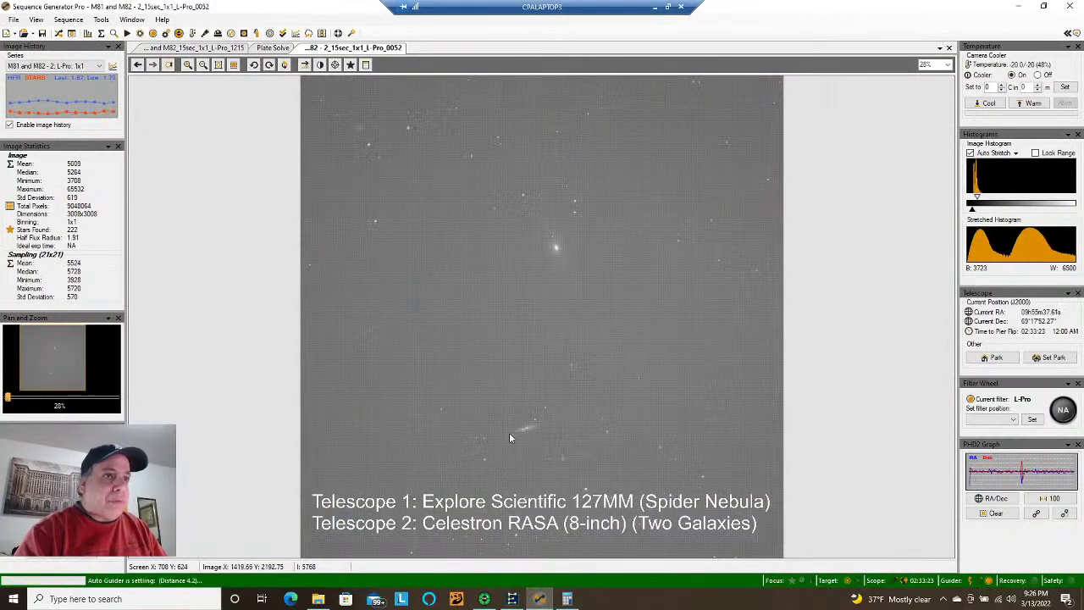
{"action": "left_click", "coordinate": [654, 7]}
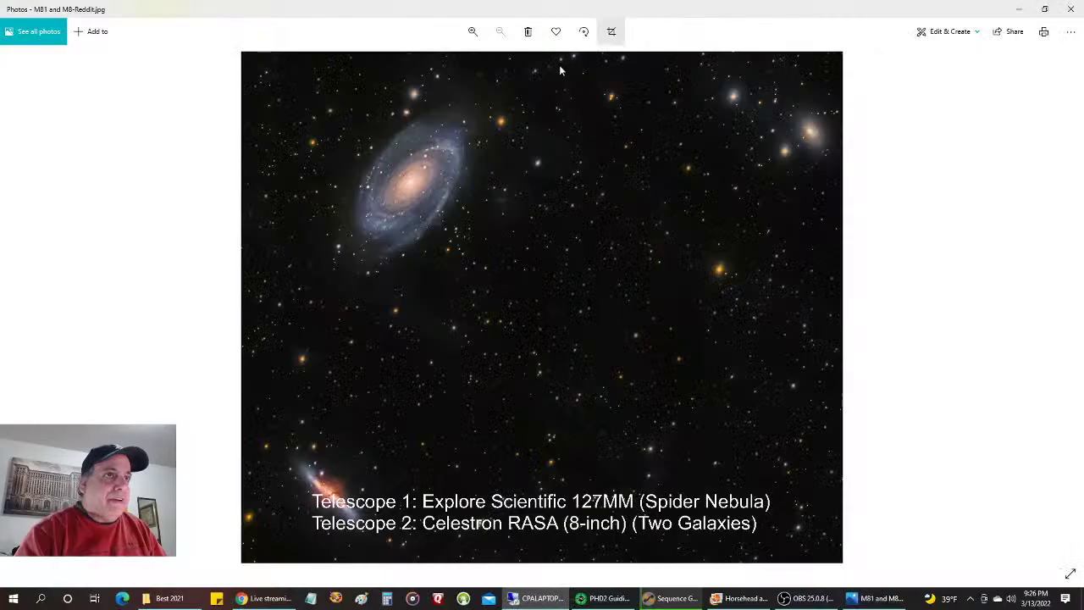
{"action": "left_click", "coordinate": [538, 598]}
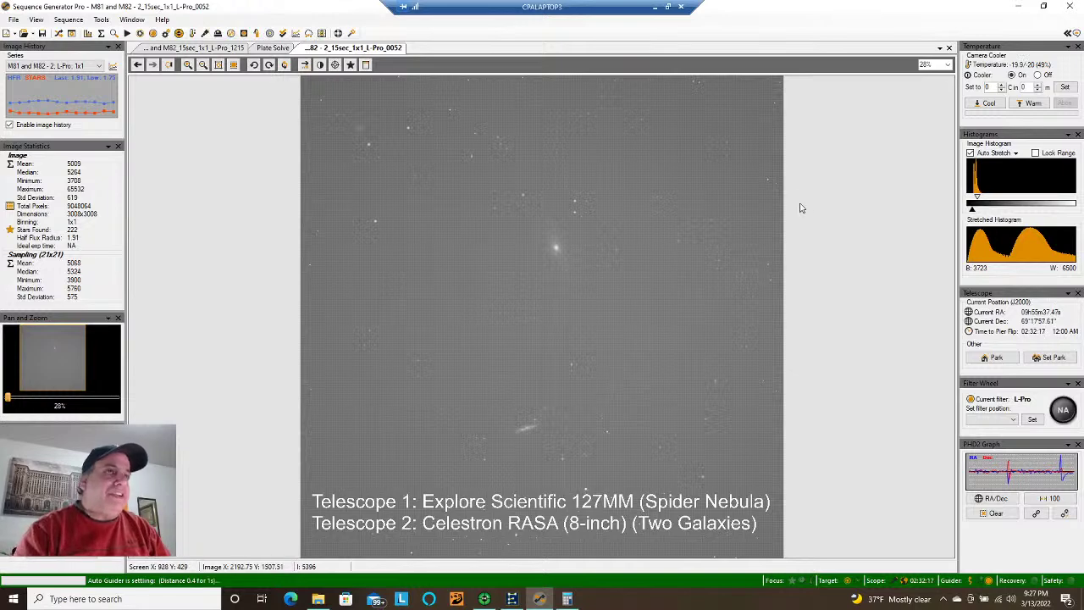
{"action": "left_click", "coordinate": [654, 6]}
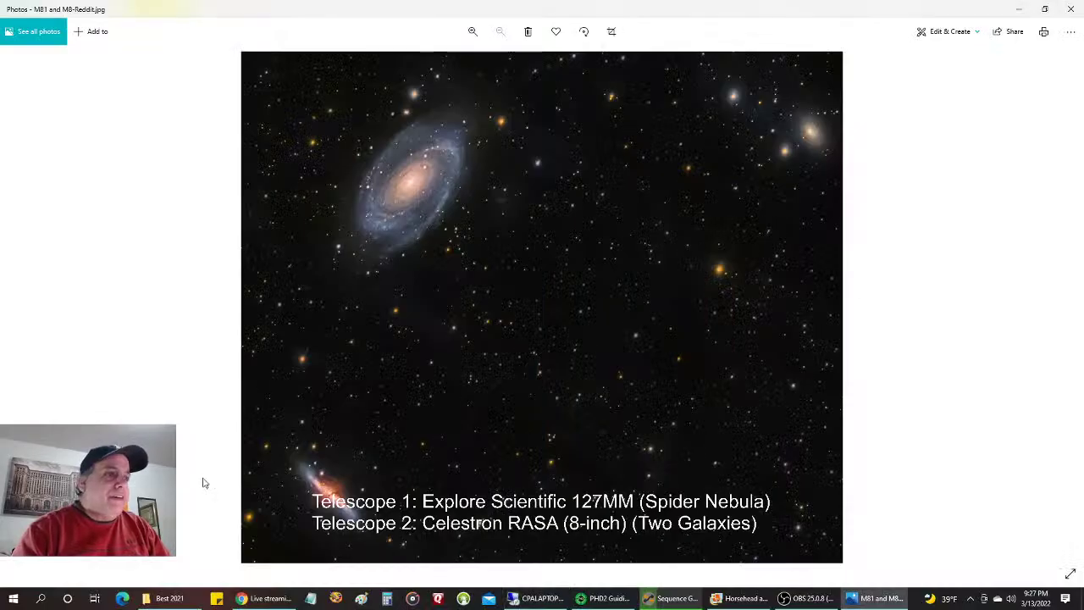
- Switch to Chrome to show both telescopes in the Amazon Cloud Cam live view, and return to the YouTube Studio chat
{"action": "left_click", "coordinate": [241, 599]}
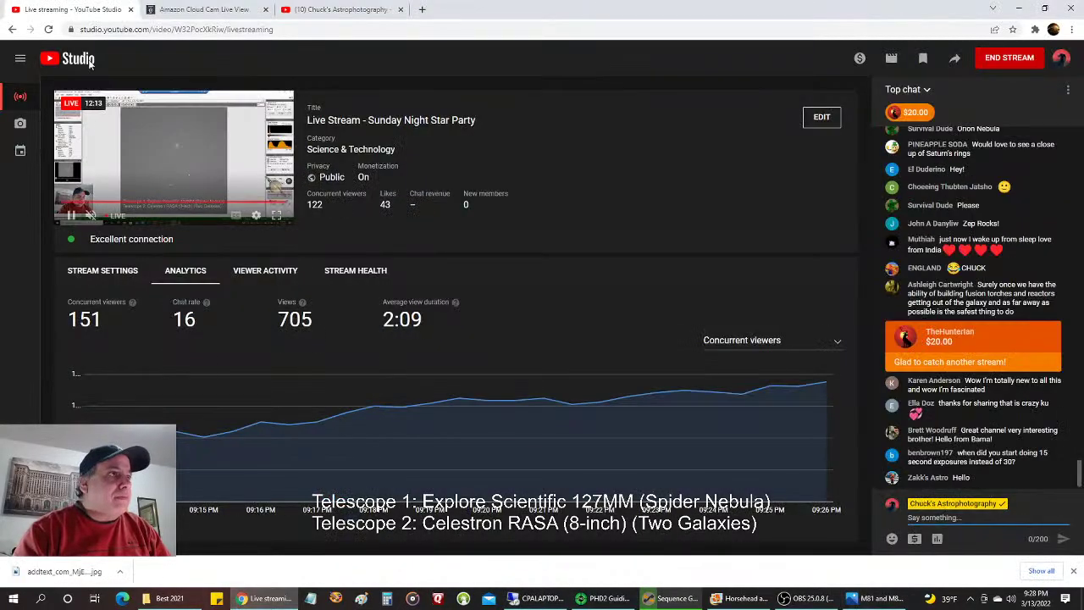
{"action": "left_click", "coordinate": [215, 7]}
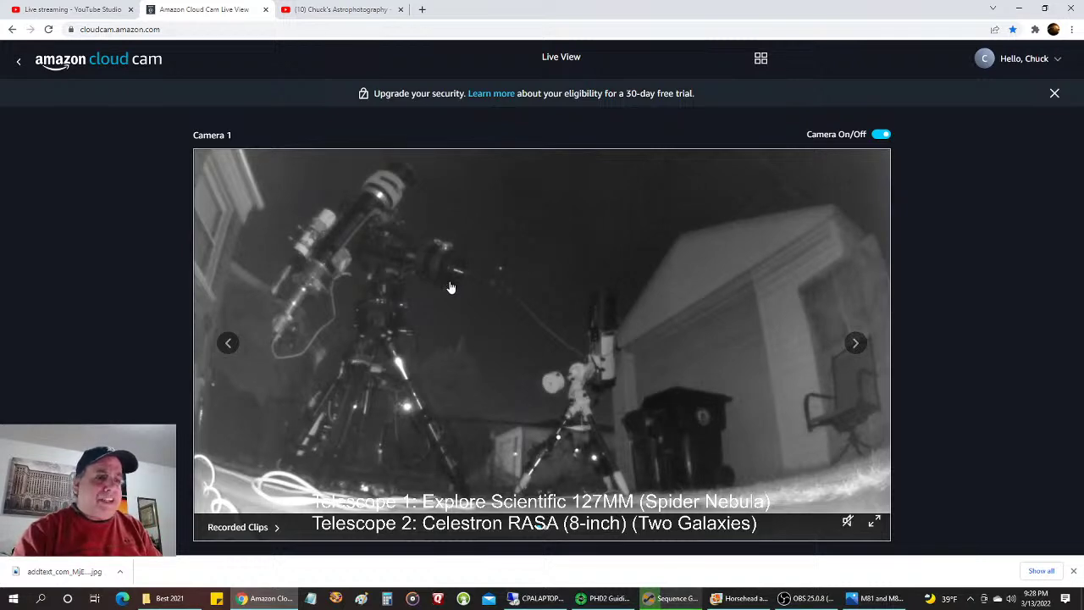
{"action": "left_click", "coordinate": [68, 10]}
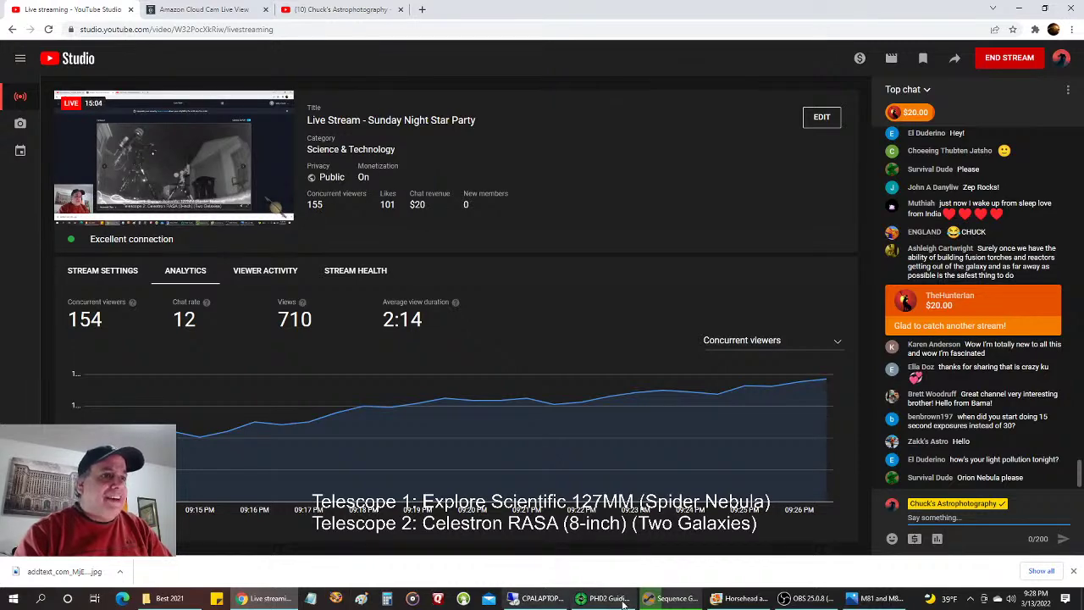
- Show the latest Spider Nebula and M81/M82 frames, and switch to Chrome for the Cloud Cam live view
{"action": "left_click", "coordinate": [675, 600]}
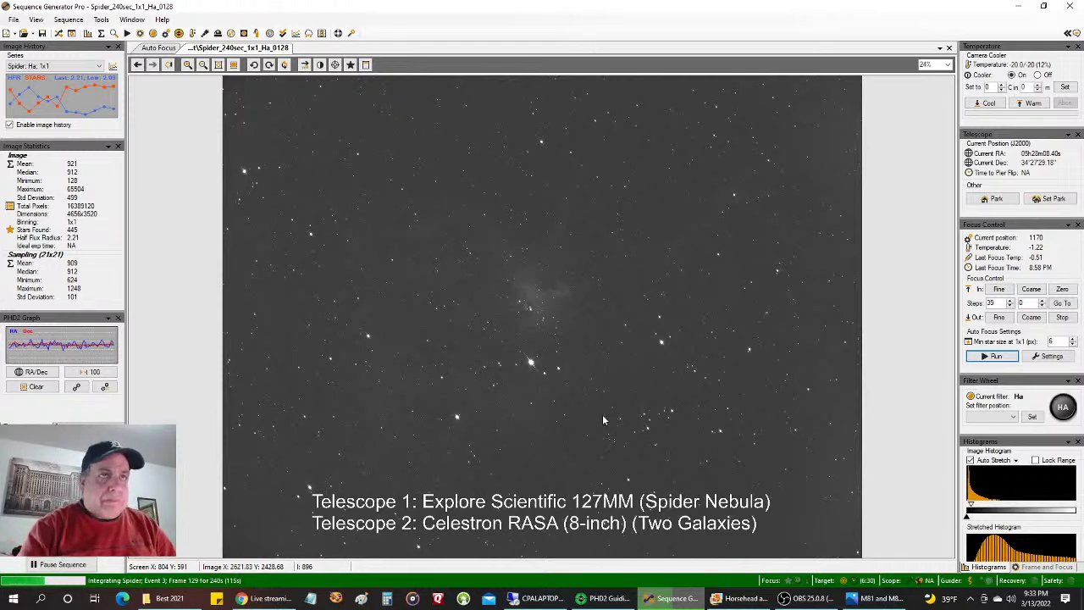
{"action": "left_click", "coordinate": [542, 598]}
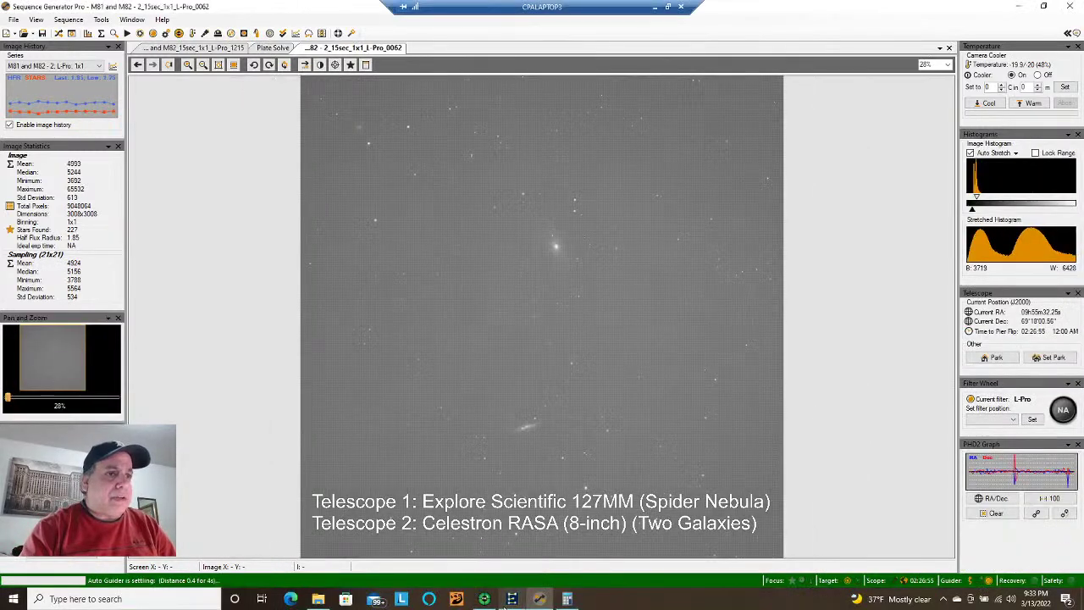
{"action": "left_click", "coordinate": [655, 8]}
{"action": "left_click", "coordinate": [264, 598]}
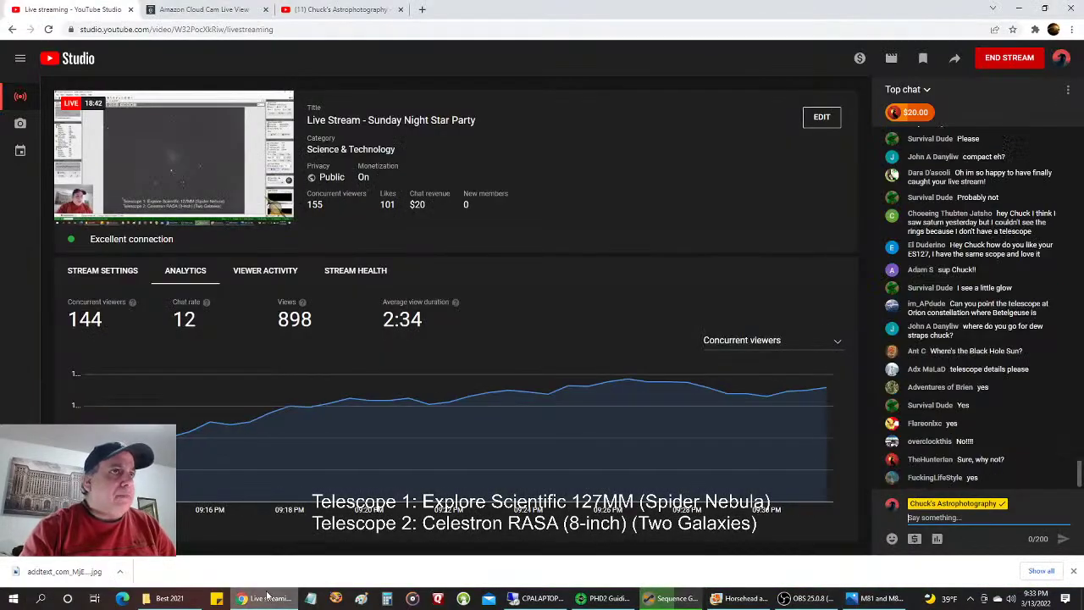
{"action": "left_click", "coordinate": [203, 10]}
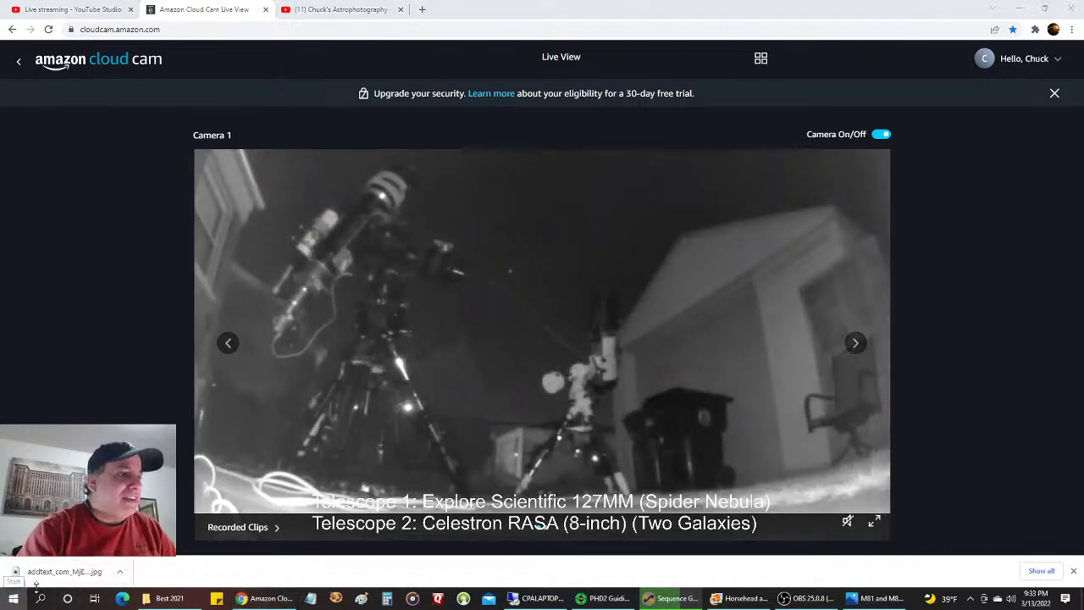
- Launch Stellarium
{"action": "left_click", "coordinate": [13, 598]}
{"action": "scroll", "coordinate": [200, 559], "scroll_direction": "down", "scroll_amount": 10}
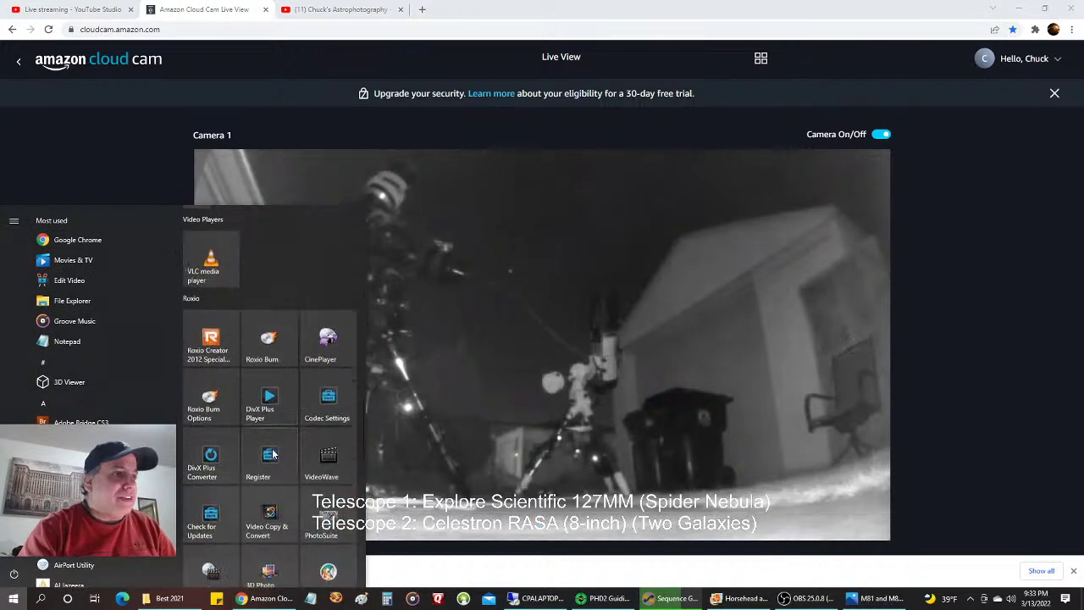
{"action": "scroll", "coordinate": [280, 436], "scroll_direction": "down", "scroll_amount": 5}
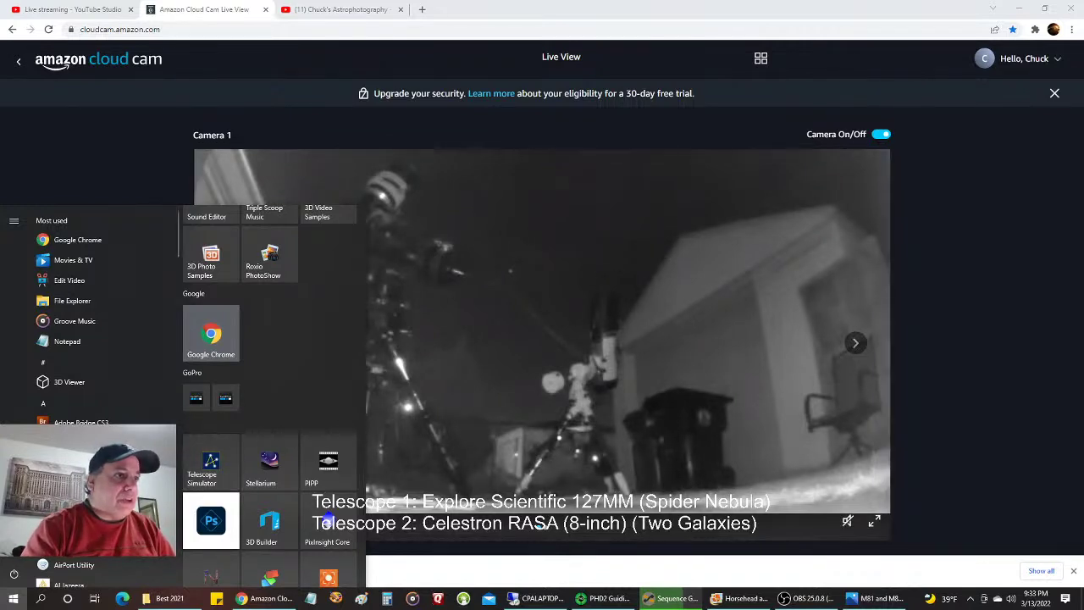
{"action": "left_click", "coordinate": [294, 467]}
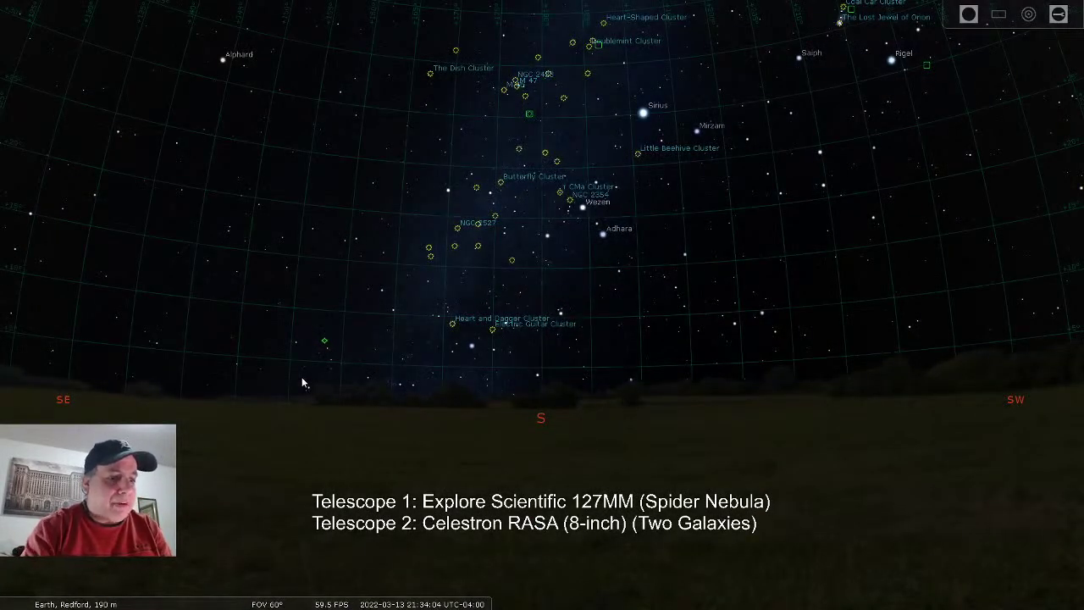
- Find M42 and show where it stands above the southern to southwestern horizon
{"action": "key", "text": "ctrl+f"}
{"action": "type", "text": "m42"}
{"action": "key", "text": "Return"}
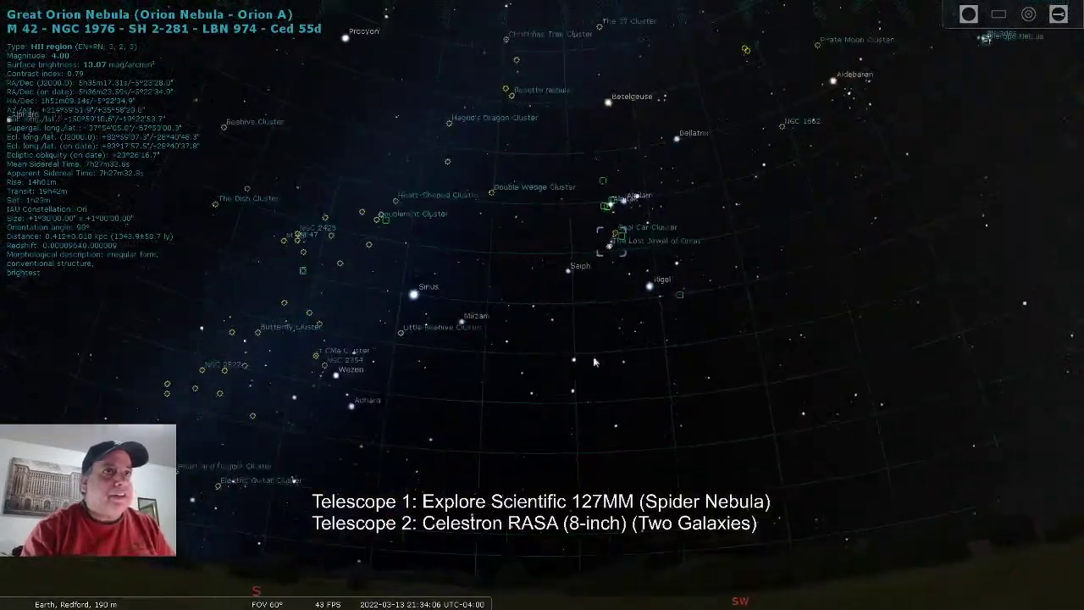
{"action": "key", "text": "slash"}
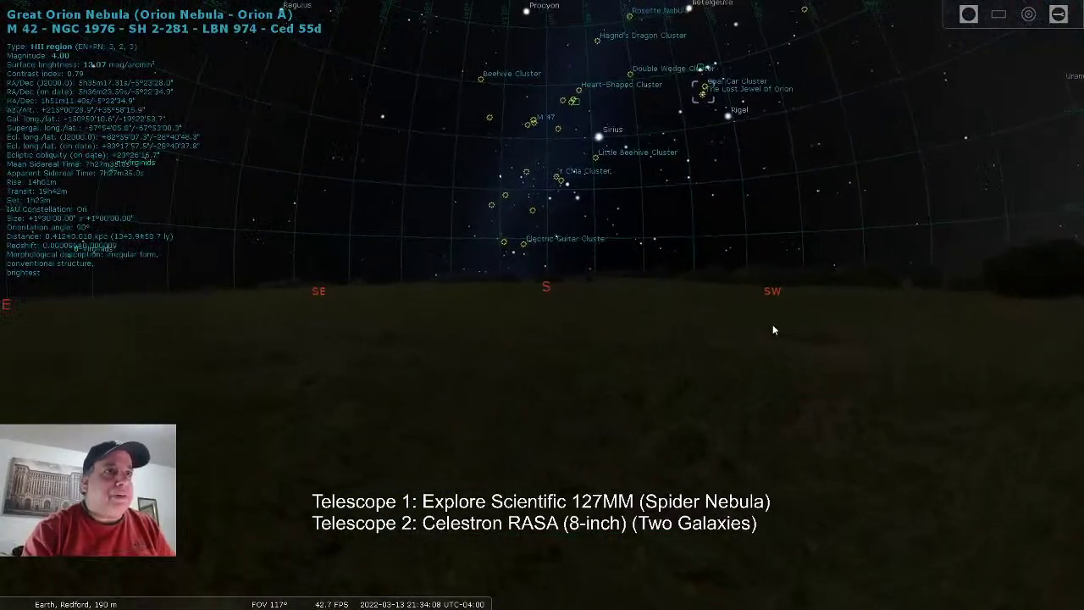
{"action": "left_click_drag", "start_coordinate": [769, 329], "coordinate": [826, 332]}
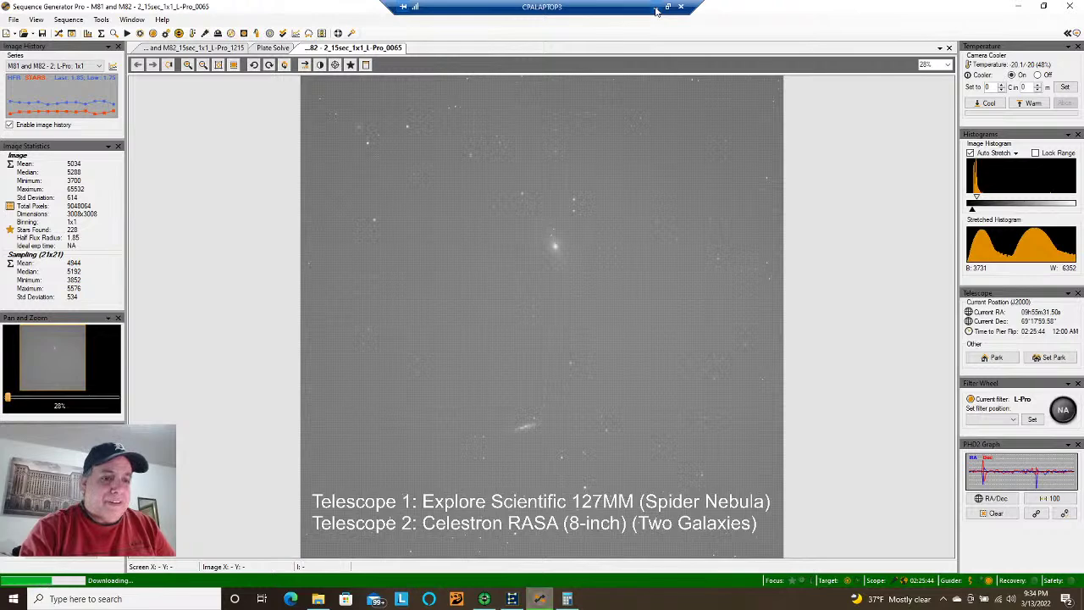
- Leave the remote laptop and open the COD: Satellite and Radar page from Chrome's Weather bookmarks
{"action": "left_click", "coordinate": [656, 8]}
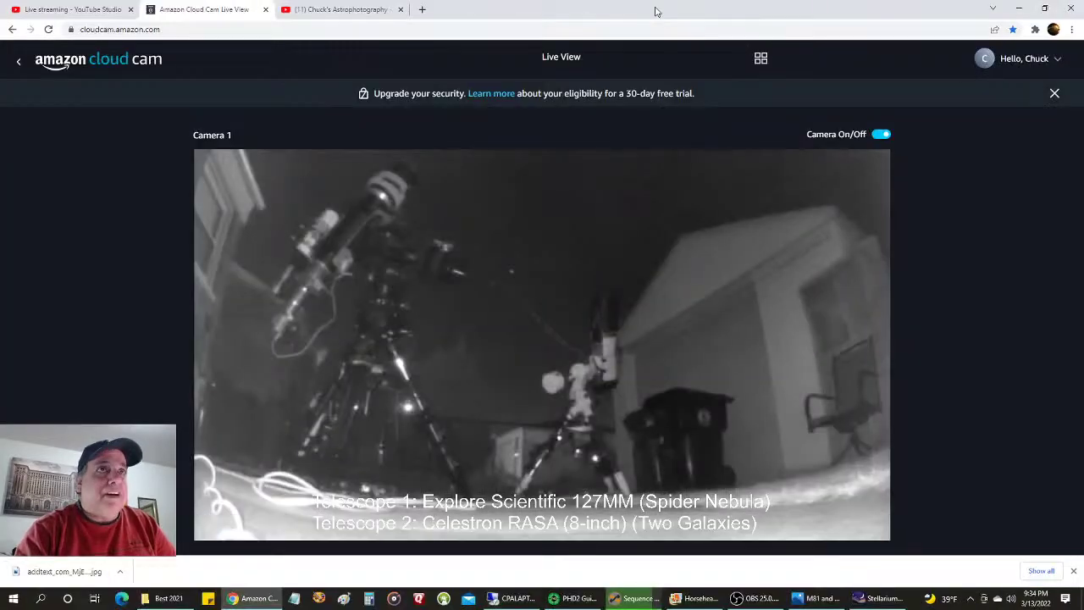
{"action": "left_click", "coordinate": [372, 9]}
{"action": "left_click", "coordinate": [1071, 30]}
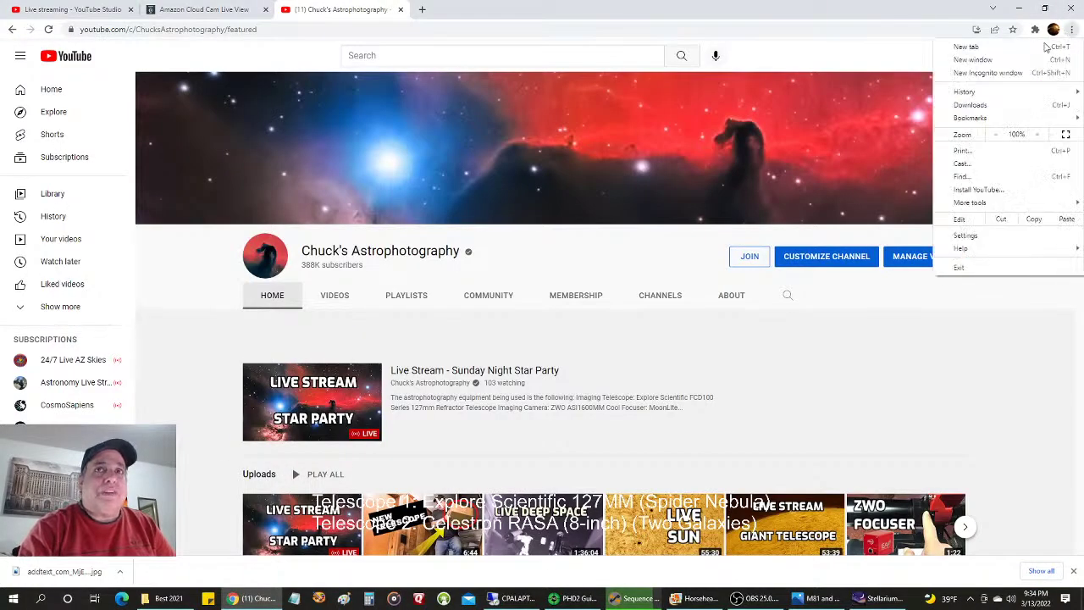
{"action": "mouse_move", "coordinate": [969, 118]}
{"action": "mouse_move", "coordinate": [827, 376]}
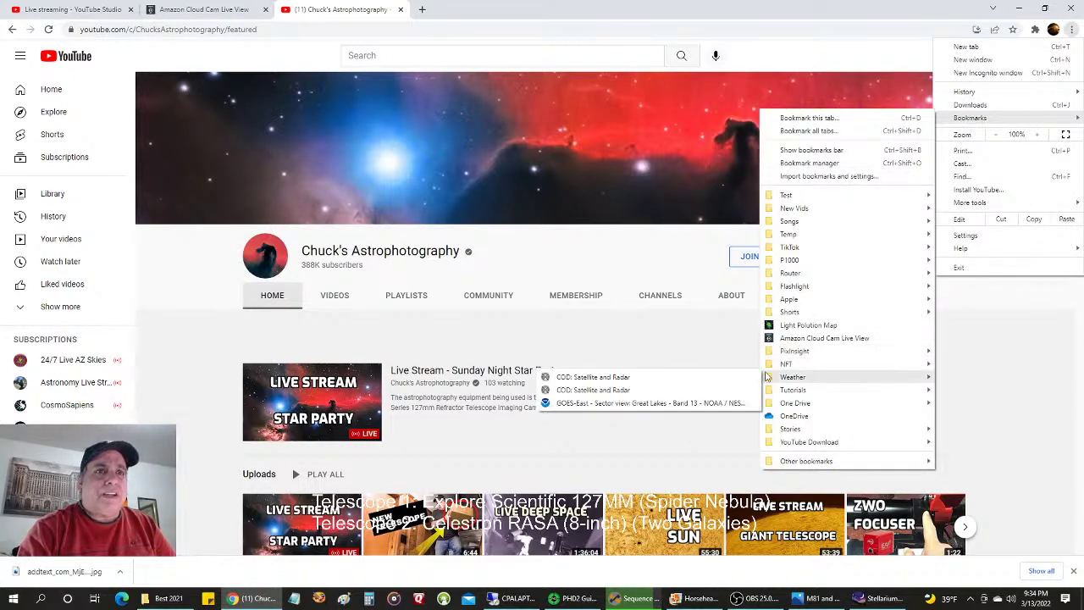
{"action": "left_click", "coordinate": [720, 382]}
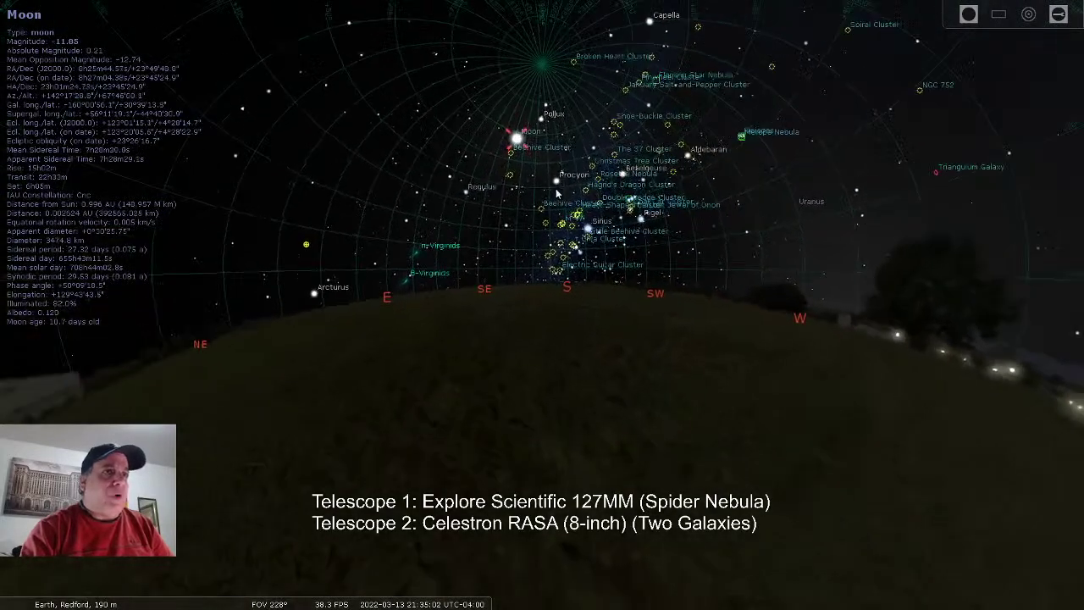
- Examine the Moon's position relative to Orion and the southern horizon in Stellarium
{"action": "scroll", "coordinate": [555, 188], "scroll_direction": "up", "scroll_amount": 5}
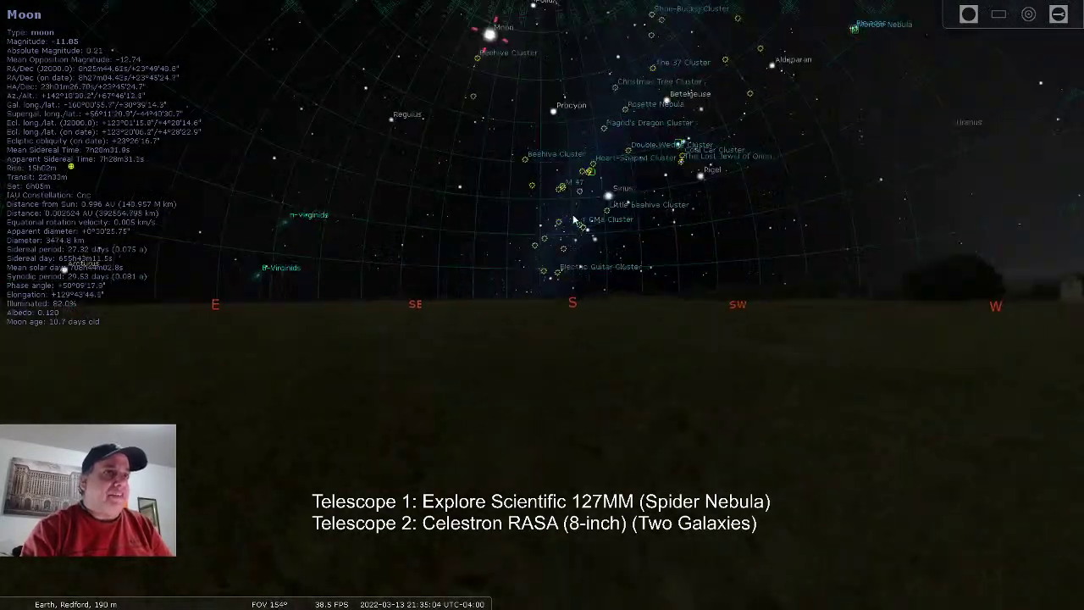
{"action": "left_click_drag", "start_coordinate": [581, 212], "coordinate": [568, 277]}
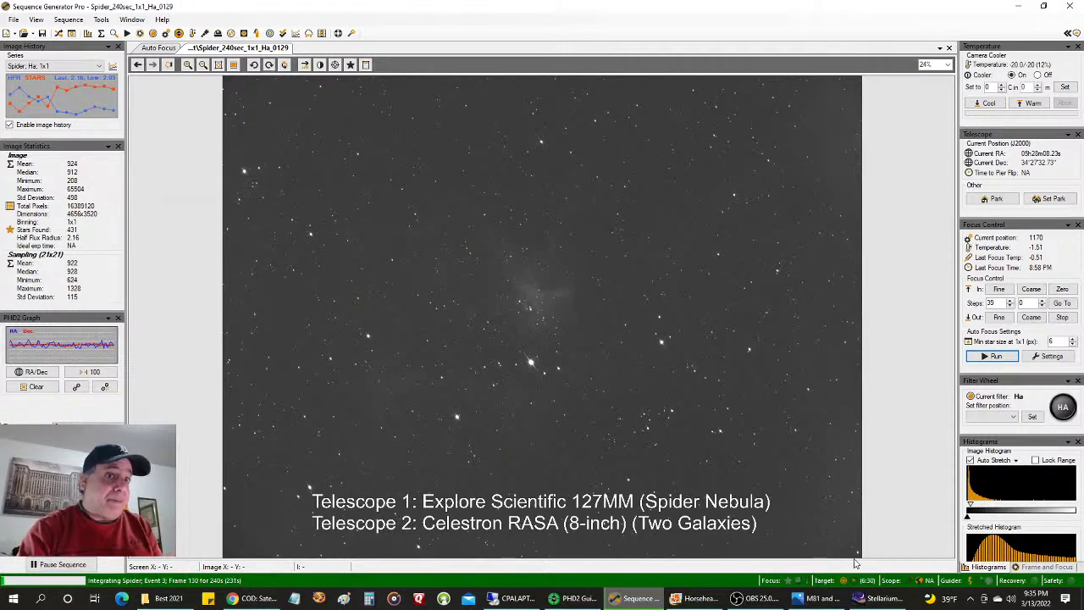
- Switch to Stellarium, find the Spider Nebula and centre the sky view on it
{"action": "left_click", "coordinate": [880, 600]}
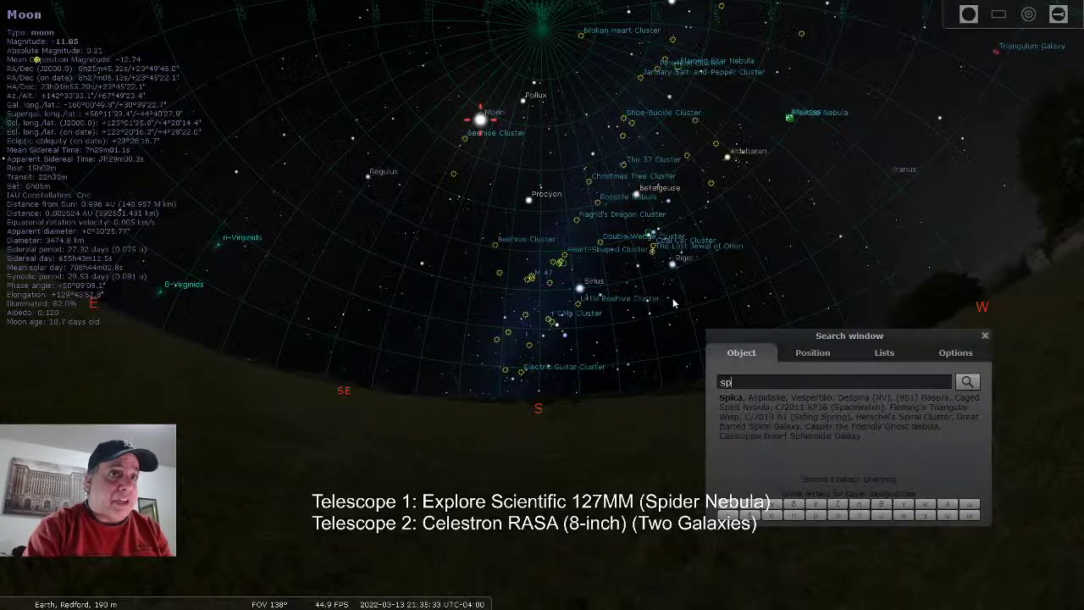
{"action": "type", "text": "ider n"}
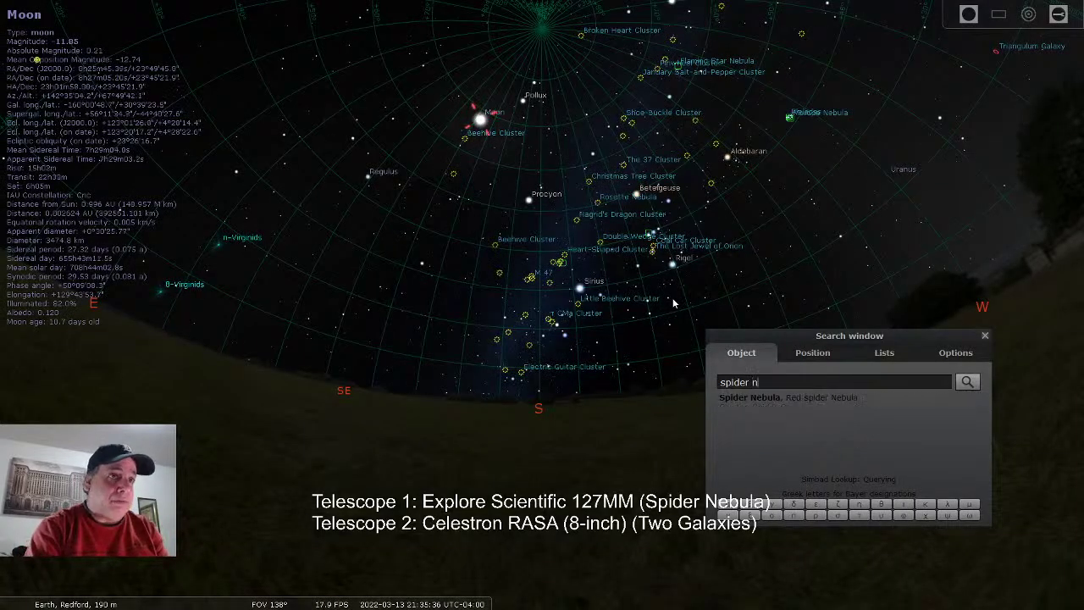
{"action": "key", "text": "Return"}
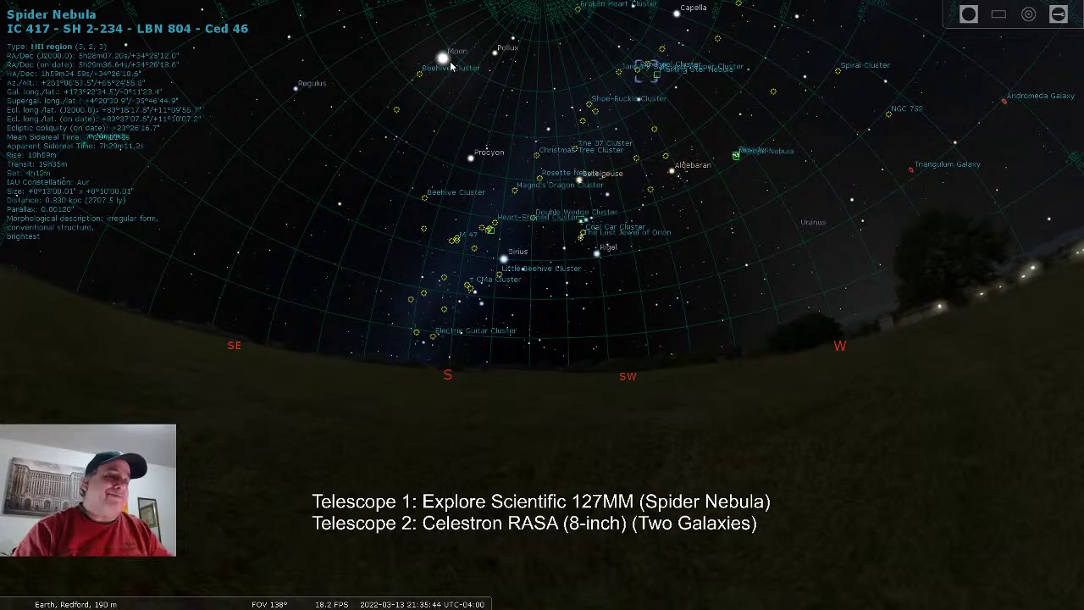
{"action": "key", "text": "space"}
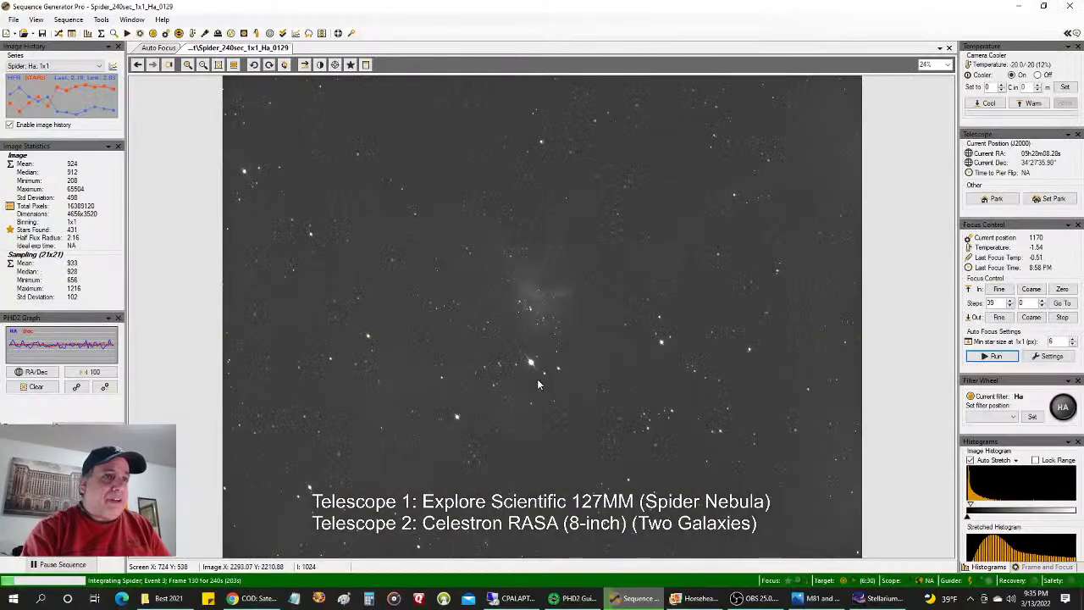
- Return to Sequence Generator Pro and inspect the central stars of the Spider Nebula frame at 200% zoom
{"action": "right_click", "coordinate": [539, 385]}
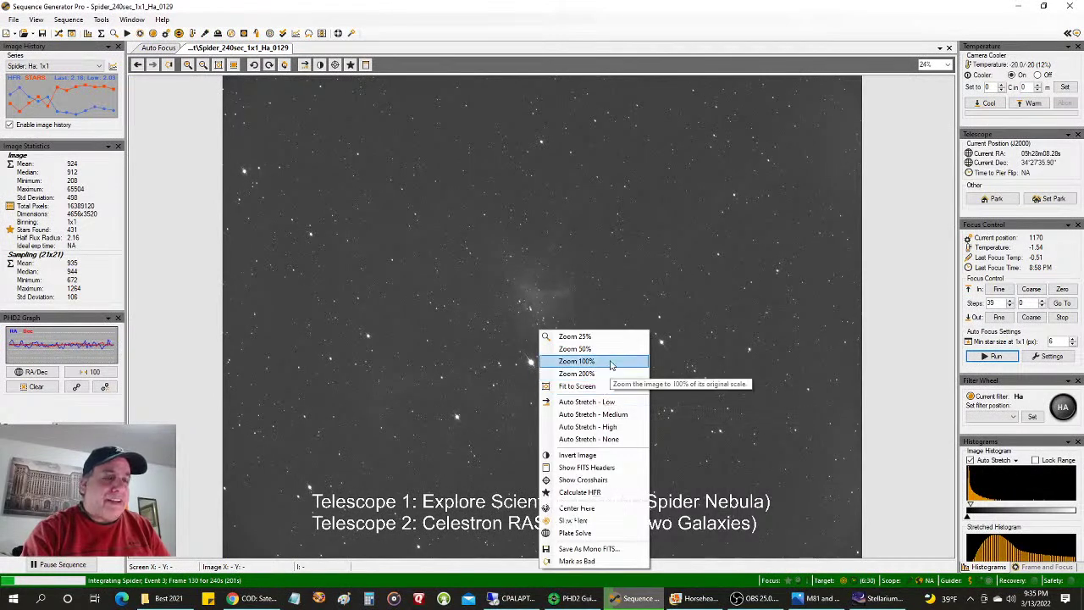
{"action": "left_click", "coordinate": [600, 374]}
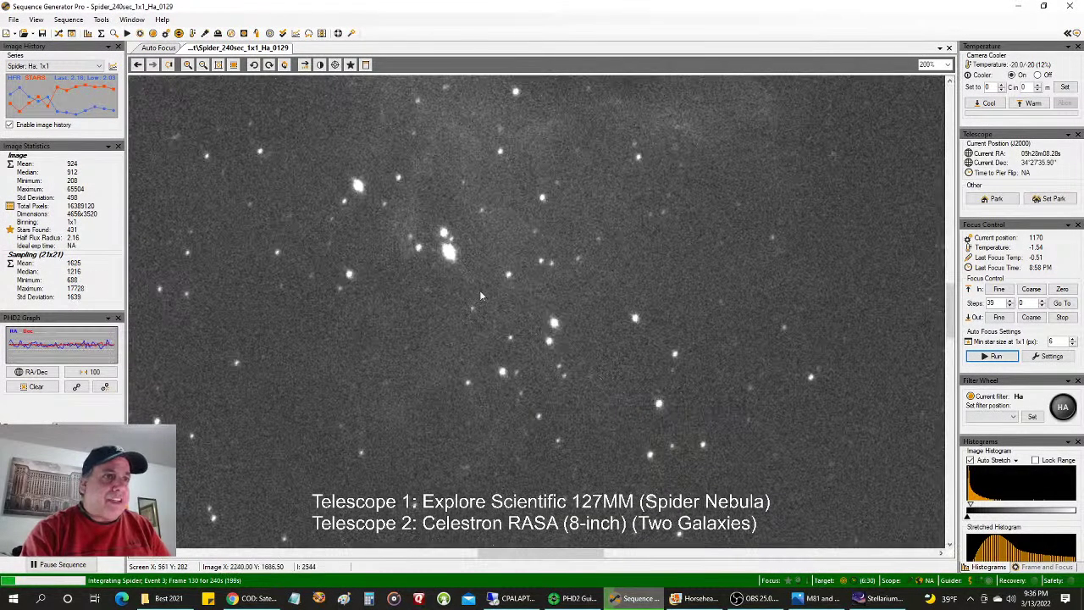
{"action": "right_click", "coordinate": [534, 290]}
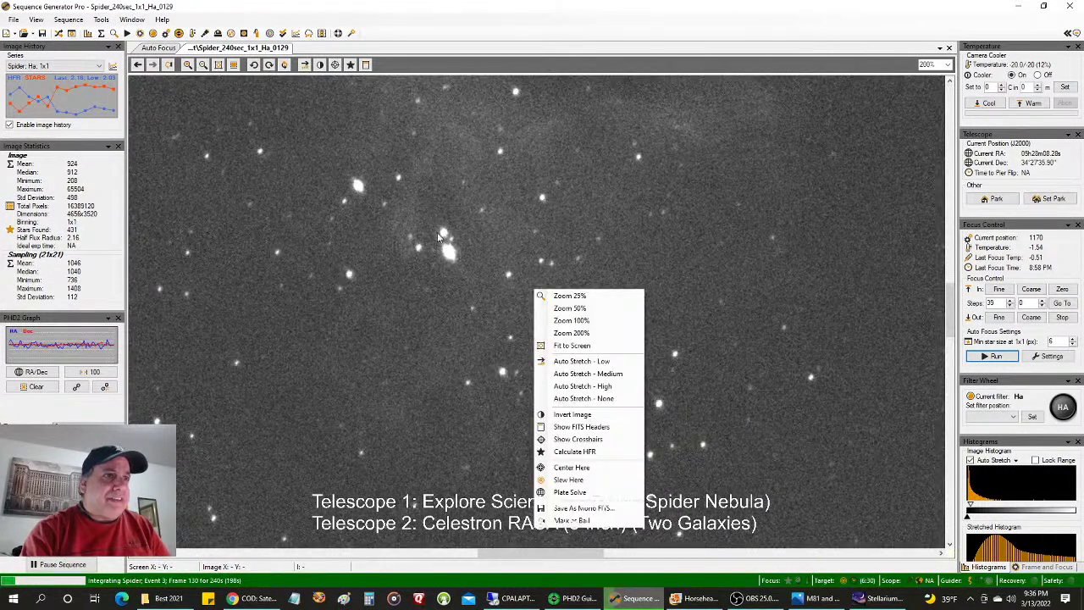
{"action": "left_click", "coordinate": [480, 280]}
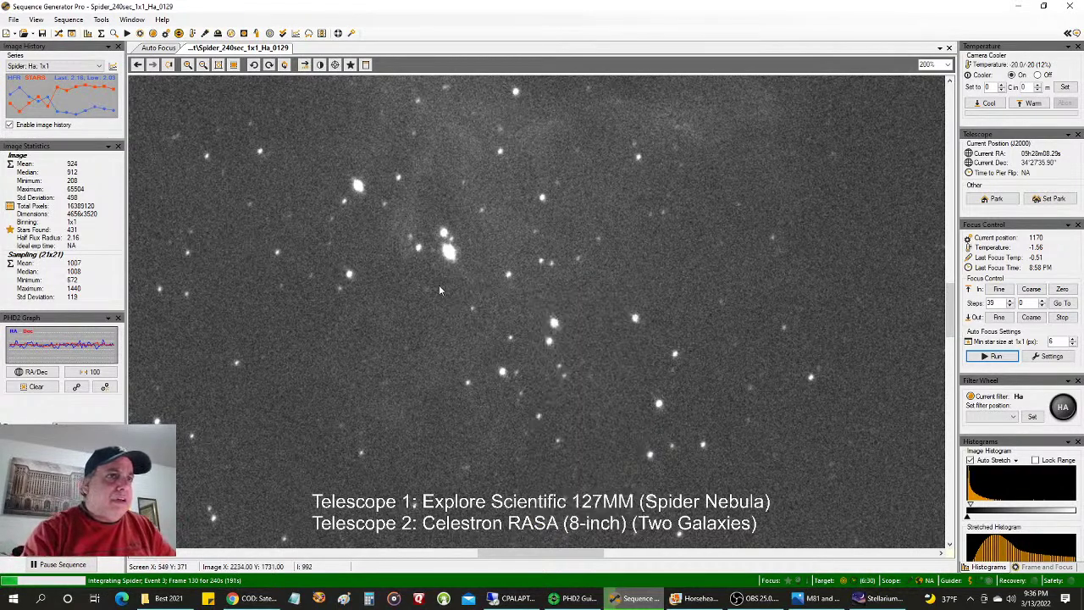
- Inspect the nebula and the bright star below it at 100% zoom, and fit the frame back to the screen
{"action": "right_click", "coordinate": [574, 309]}
{"action": "left_click", "coordinate": [627, 320]}
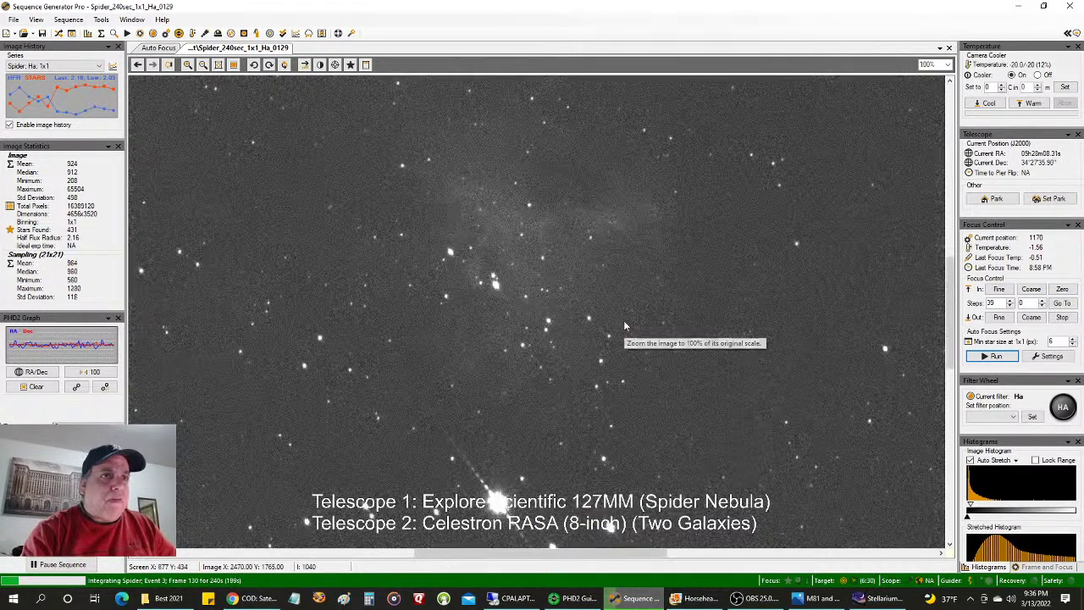
{"action": "left_click_drag", "start_coordinate": [952, 319], "coordinate": [952, 359]}
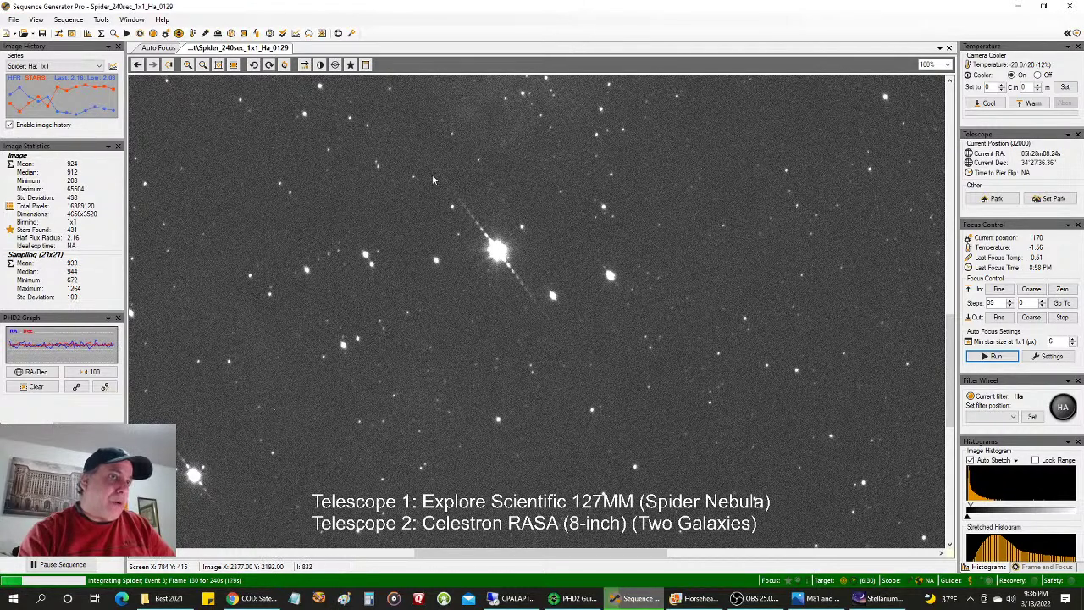
{"action": "right_click", "coordinate": [550, 230]}
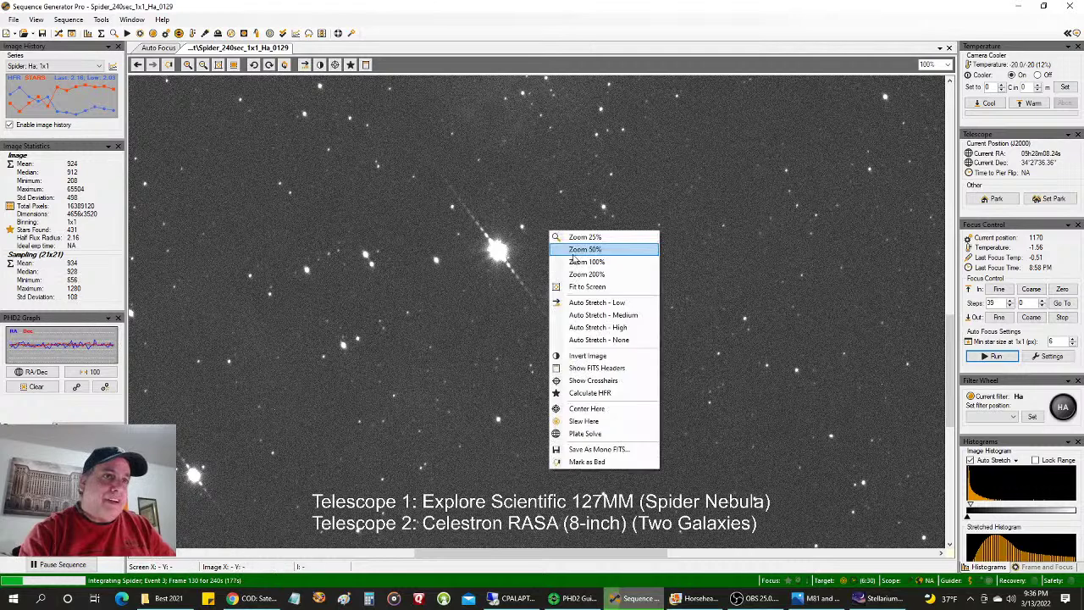
{"action": "left_click", "coordinate": [598, 288]}
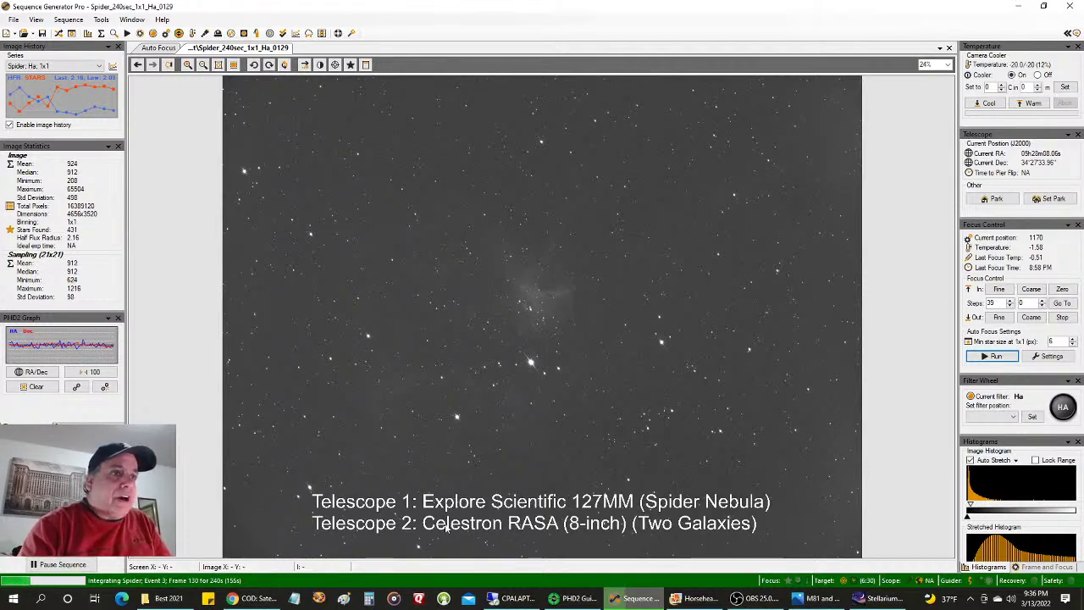
- Show the telescopes in Chrome's Amazon Cloud Cam live view and check the M81 and M82 frame on the remote laptop
{"action": "left_click", "coordinate": [254, 598]}
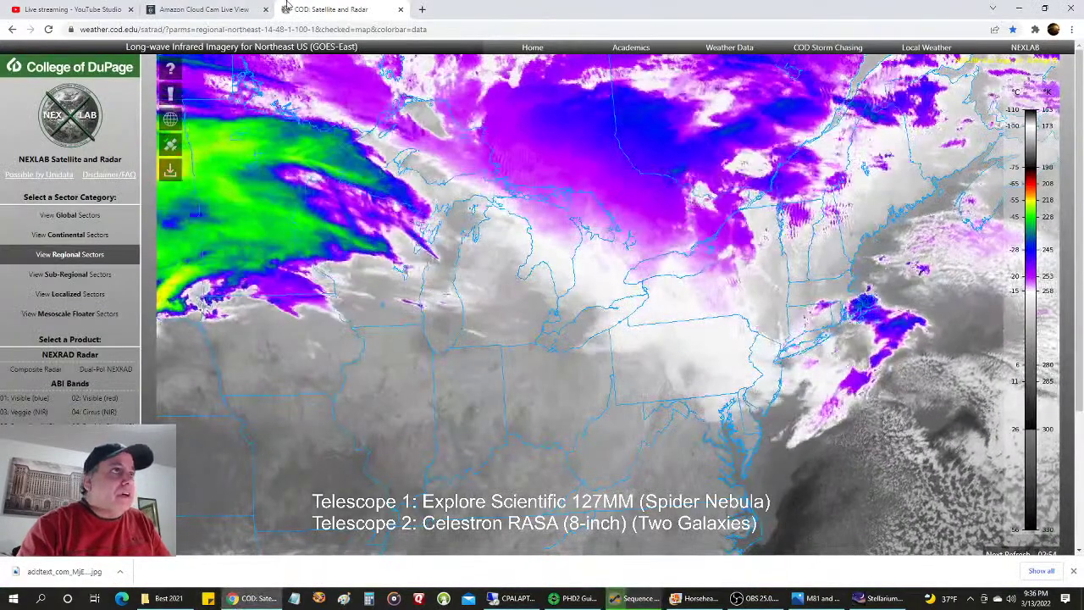
{"action": "left_click", "coordinate": [222, 9]}
{"action": "mouse_move", "coordinate": [696, 308]}
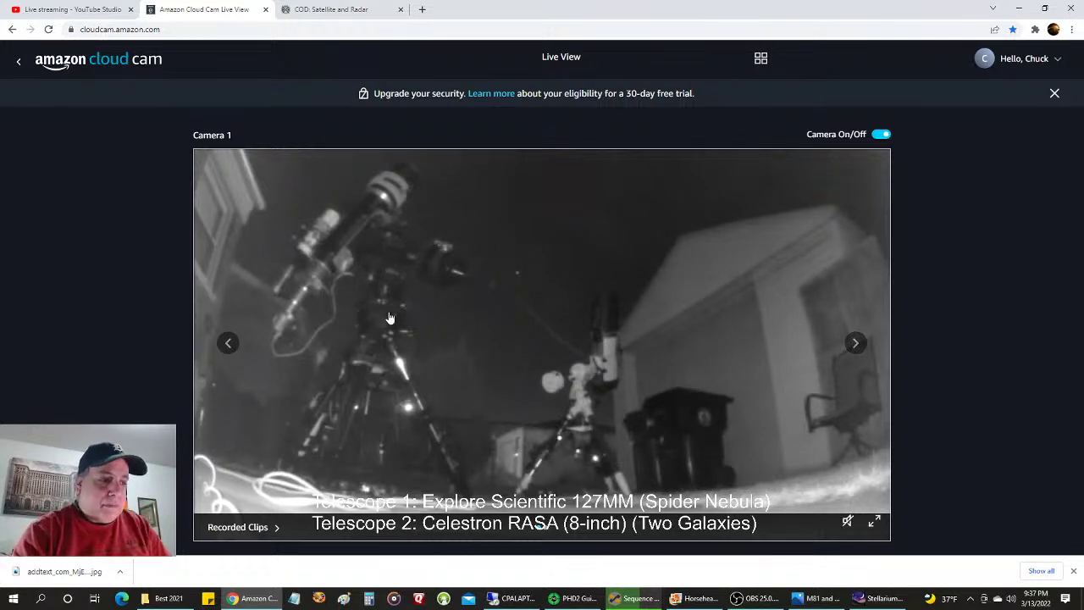
{"action": "left_click", "coordinate": [514, 599]}
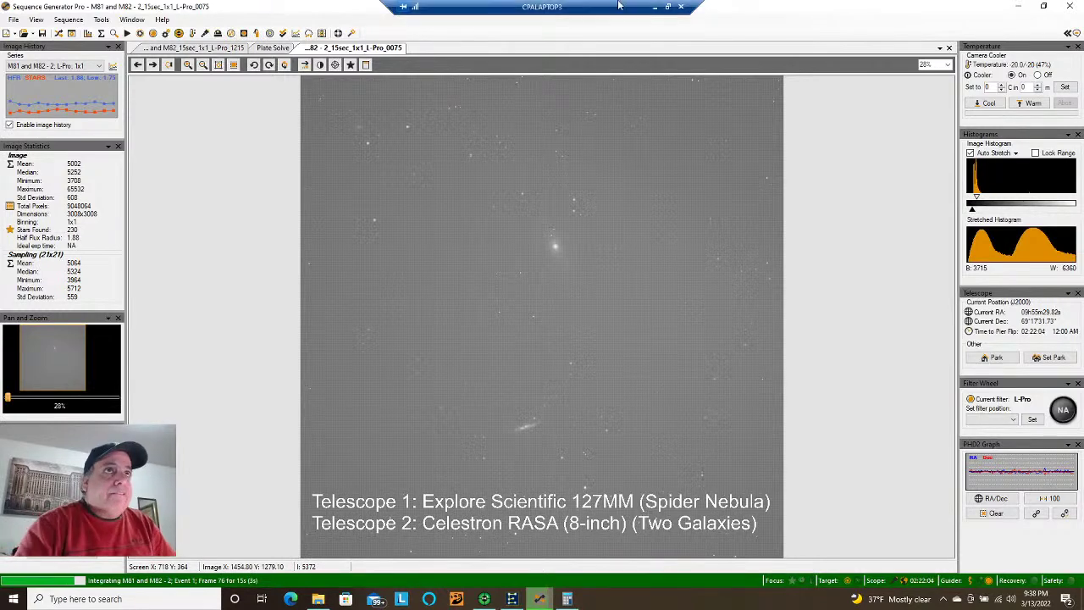
{"action": "left_click", "coordinate": [655, 8]}
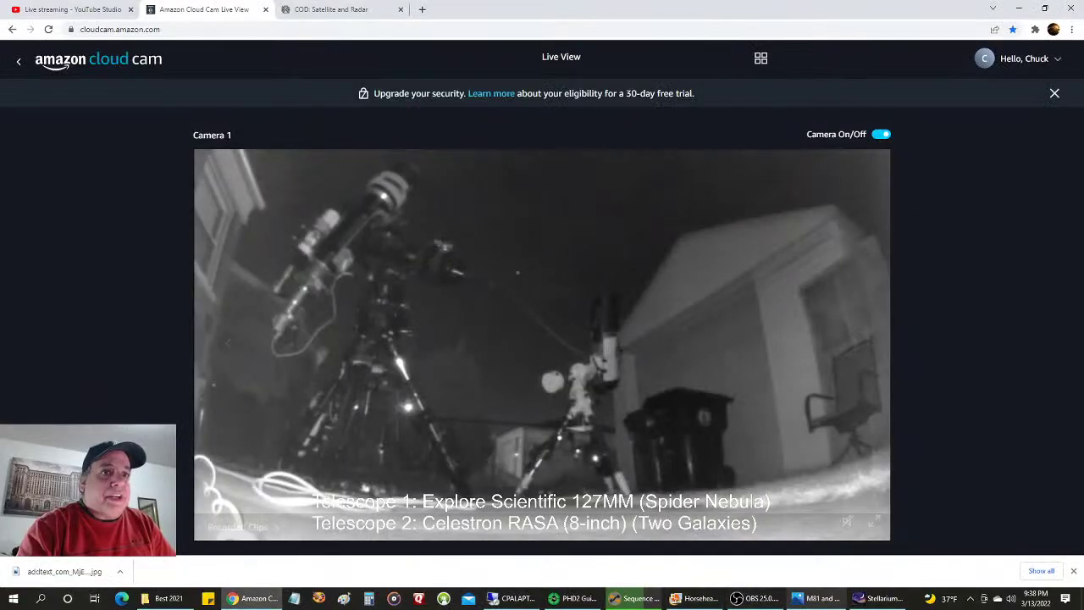
- Show the Horsehead and Flame photo in Photo Gallery and the same nebula as the desktop background
{"action": "left_click", "coordinate": [714, 599]}
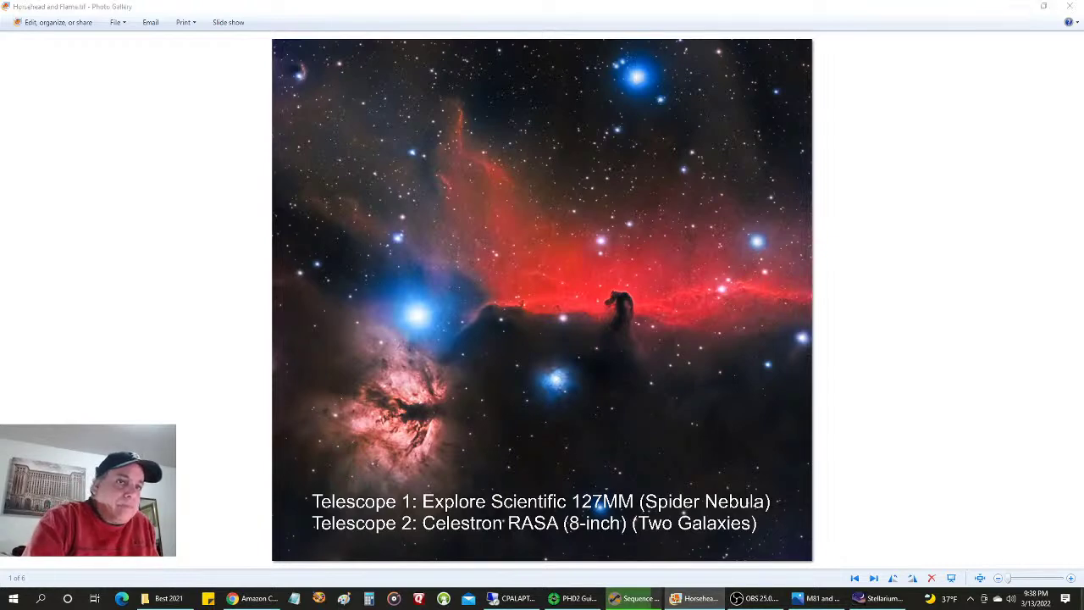
{"action": "left_click", "coordinate": [1083, 598]}
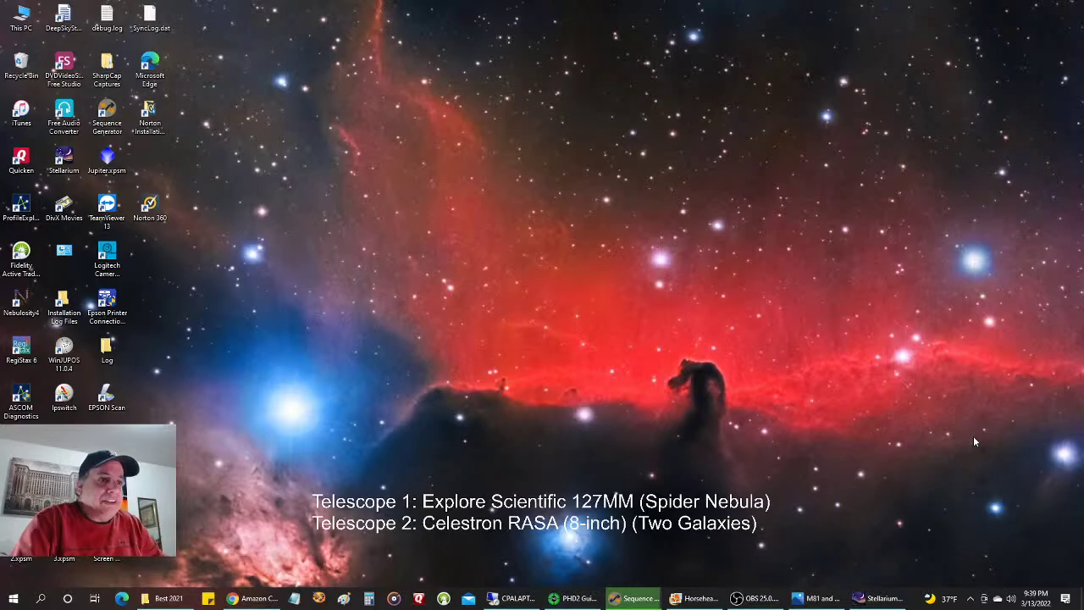
{"action": "left_click", "coordinate": [690, 601]}
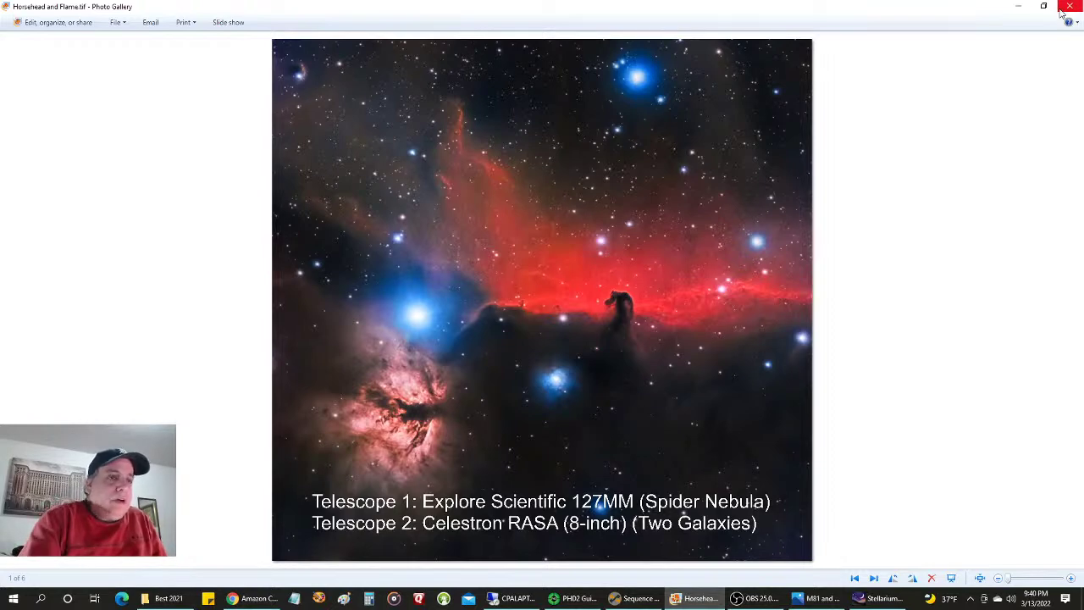
- Alternate between the remote laptop's M81 and M82 frames and the Amazon Cloud Cam live view of the telescopes
{"action": "left_click", "coordinate": [515, 598]}
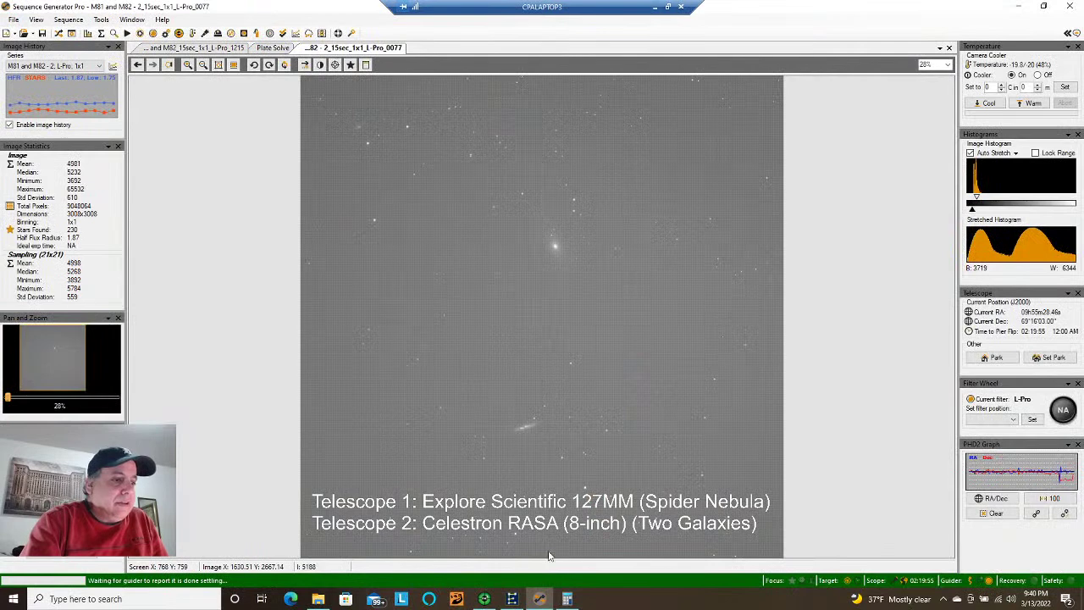
{"action": "left_click", "coordinate": [664, 6]}
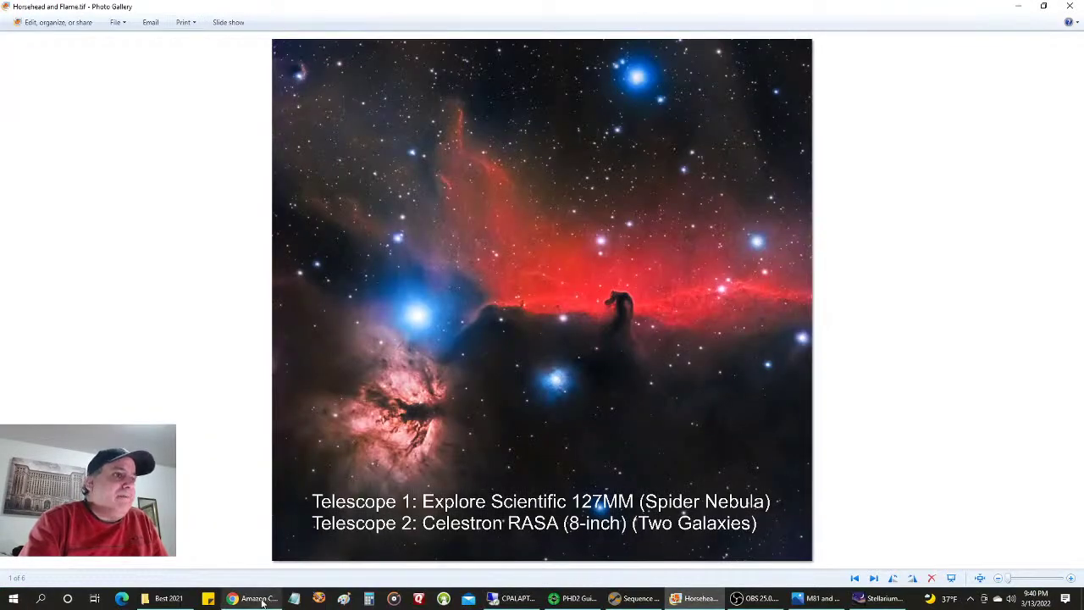
{"action": "left_click", "coordinate": [268, 599]}
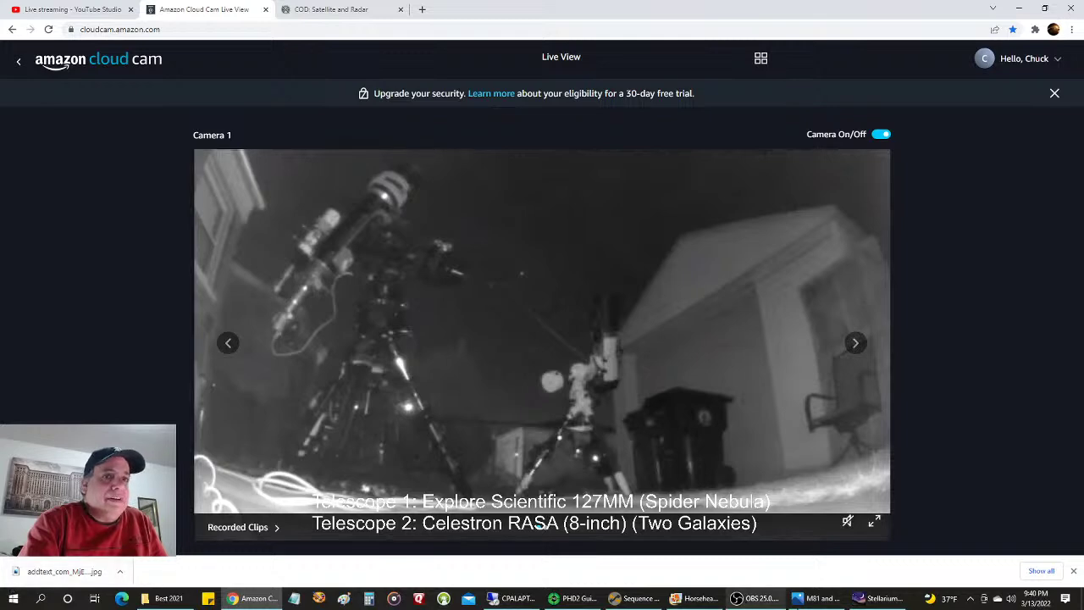
{"action": "left_click", "coordinate": [881, 599]}
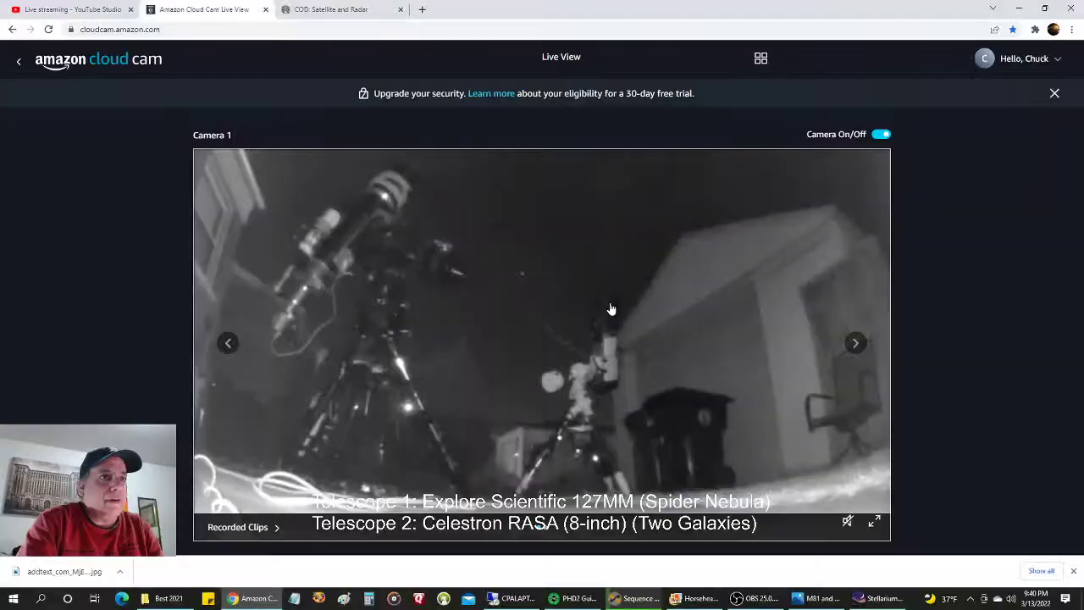
{"action": "key", "text": "alt+Tab"}
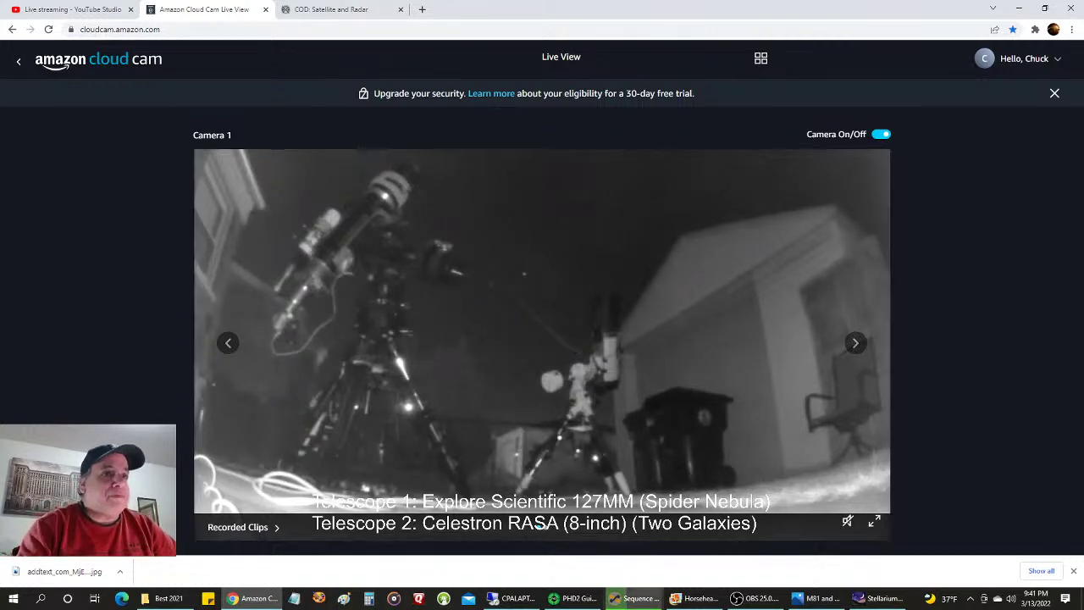
{"action": "left_click", "coordinate": [513, 599]}
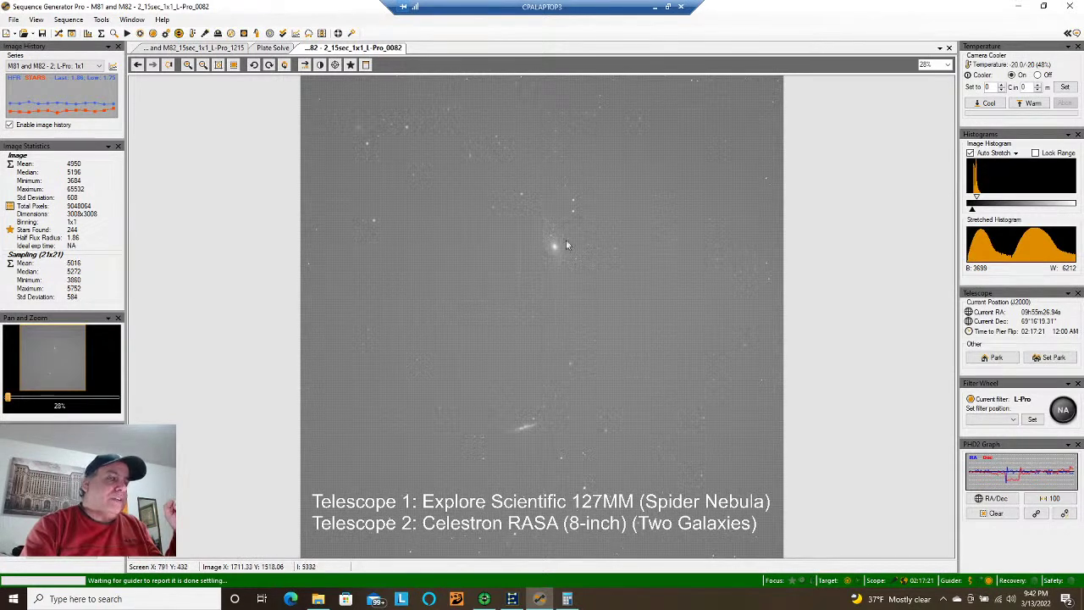
{"action": "left_click", "coordinate": [654, 7]}
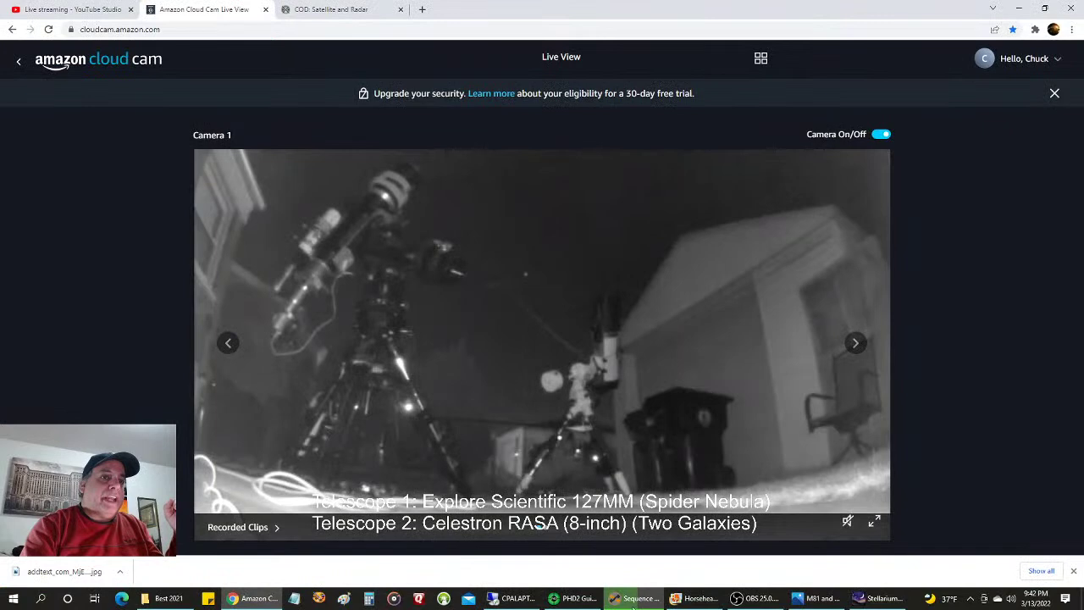
- Switch to Sequence Generator Pro, inspect the newest Spider Nebula frame at 100% zoom and fit it to the screen
{"action": "left_click", "coordinate": [639, 600]}
{"action": "right_click", "coordinate": [584, 309]}
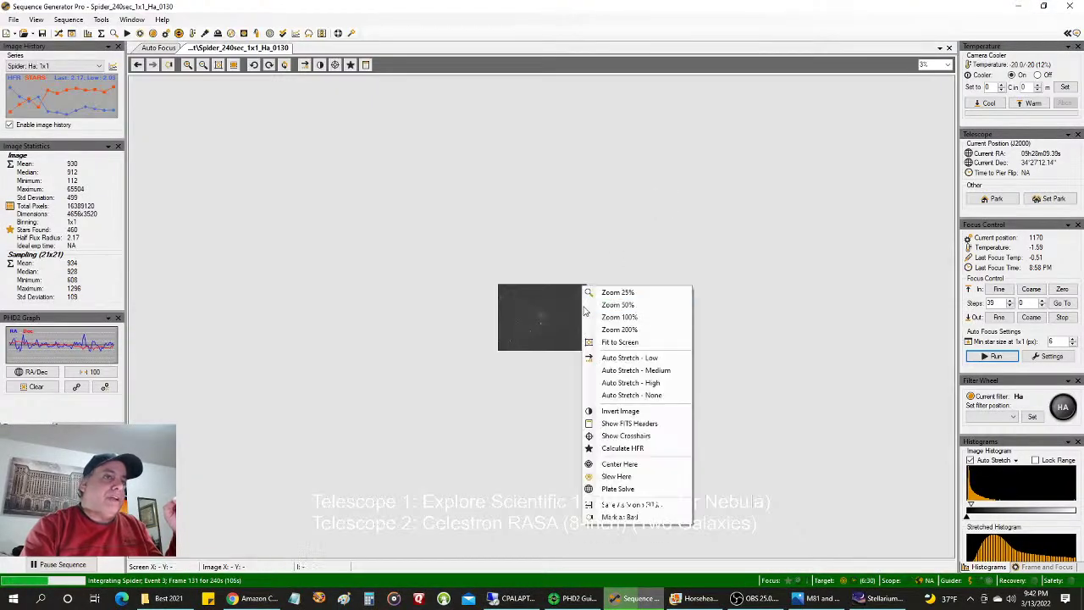
{"action": "left_click", "coordinate": [657, 317]}
{"action": "right_click", "coordinate": [650, 297]}
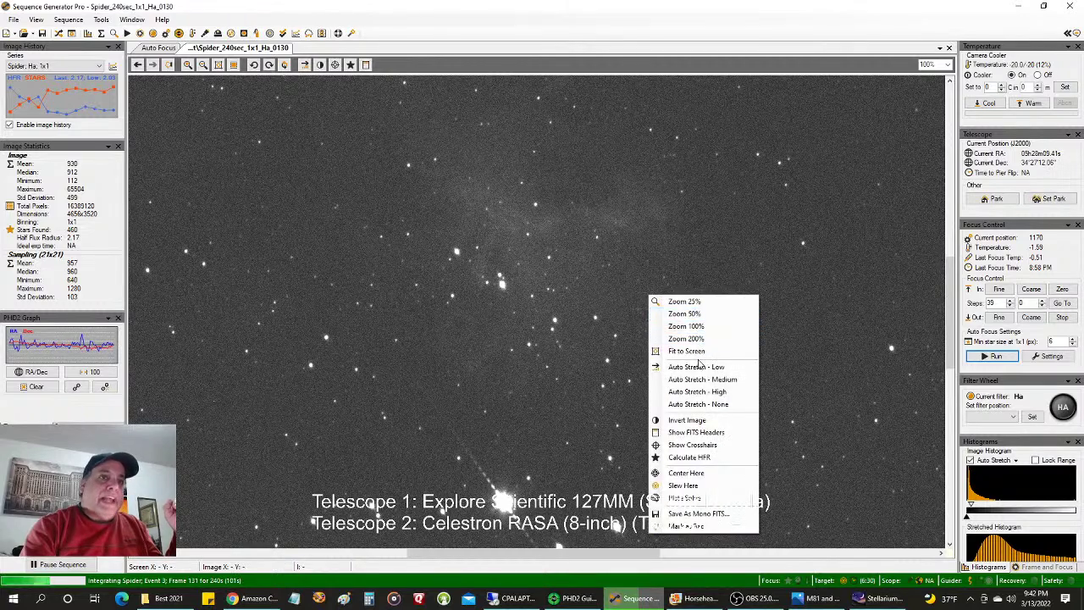
{"action": "left_click", "coordinate": [699, 351]}
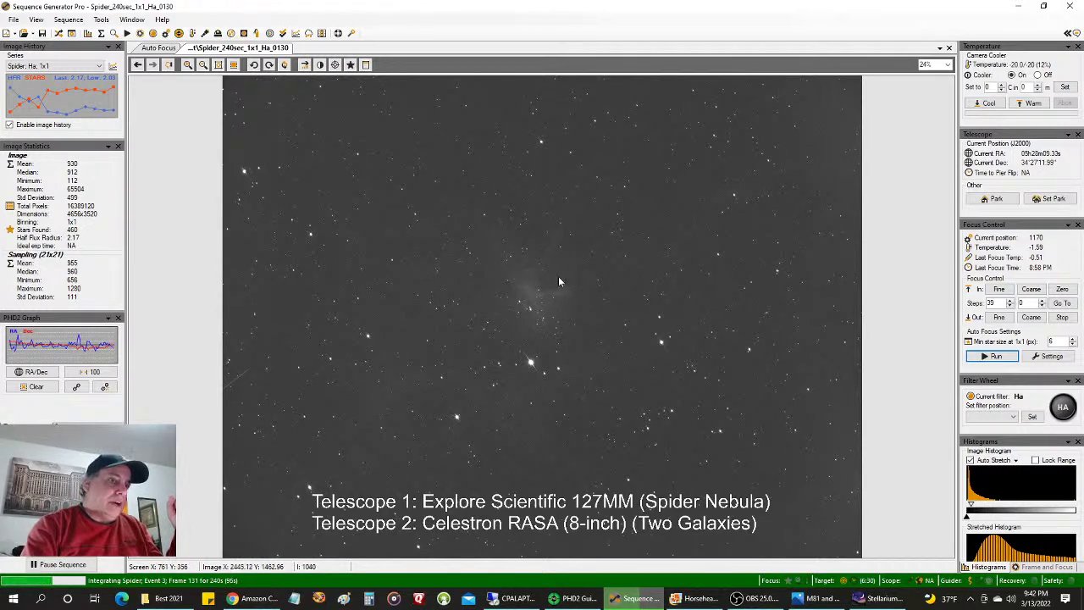
- Switch to the remote laptop and apply a medium auto stretch to the M81 and M82 frame
{"action": "left_click", "coordinate": [518, 598]}
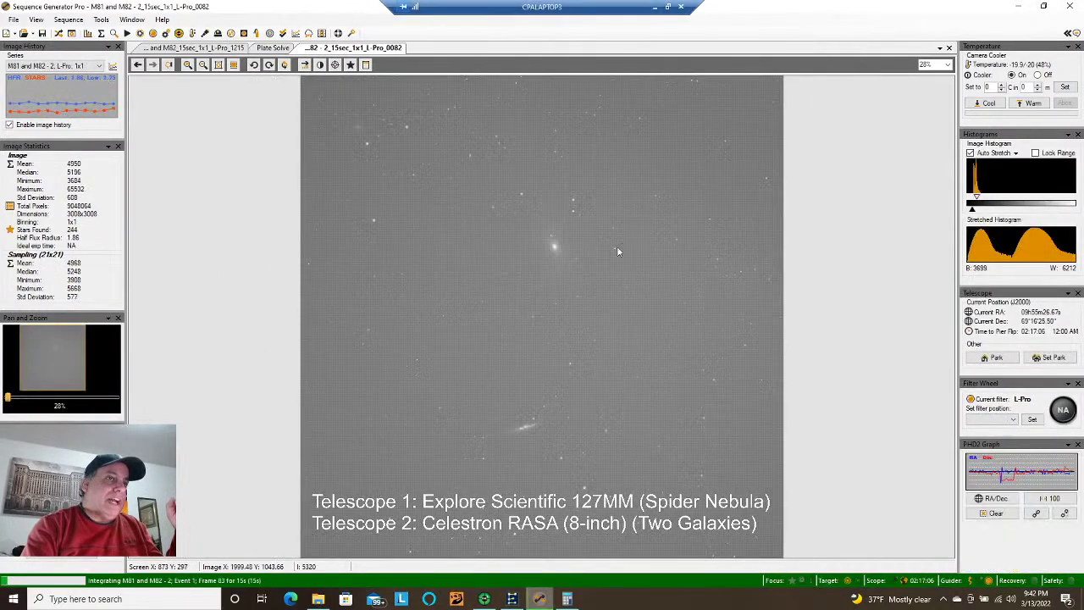
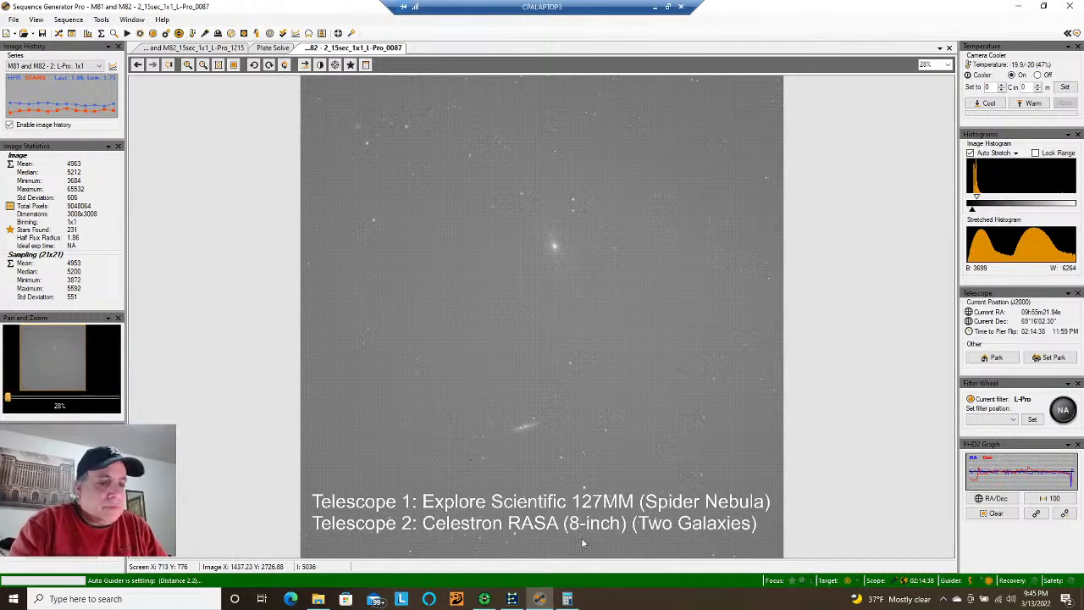
{"action": "left_click", "coordinate": [655, 8]}
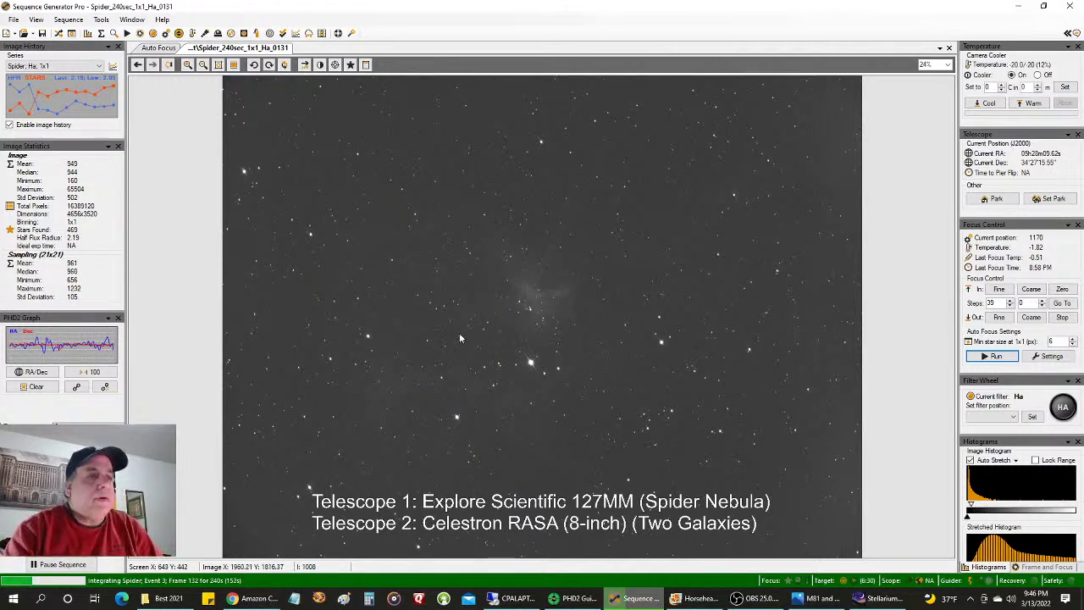
{"action": "left_click", "coordinate": [508, 598]}
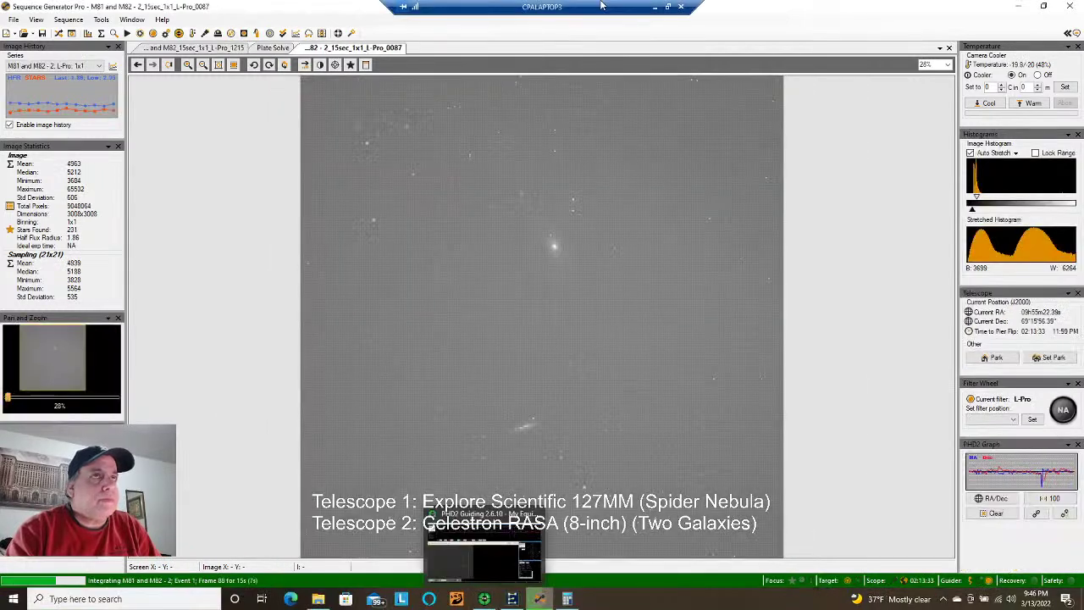
{"action": "right_click", "coordinate": [598, 120]}
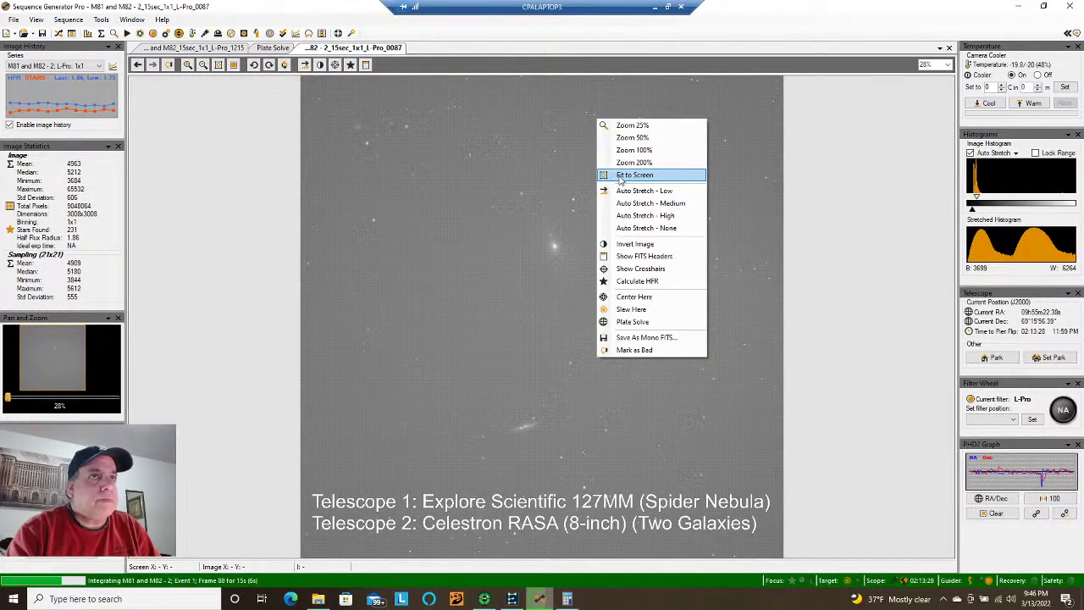
{"action": "left_click", "coordinate": [656, 202]}
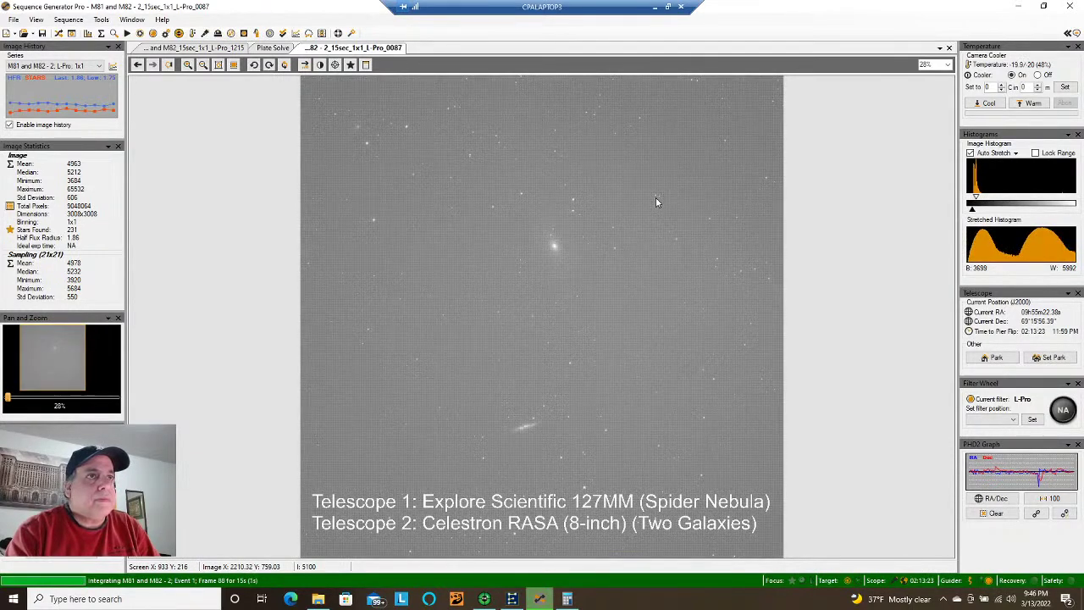
- Leave the remote laptop and show the Amazon Cloud Cam live view, the YouTube Studio stream dashboard and the satellite weather map in the browser
{"action": "left_click", "coordinate": [654, 7]}
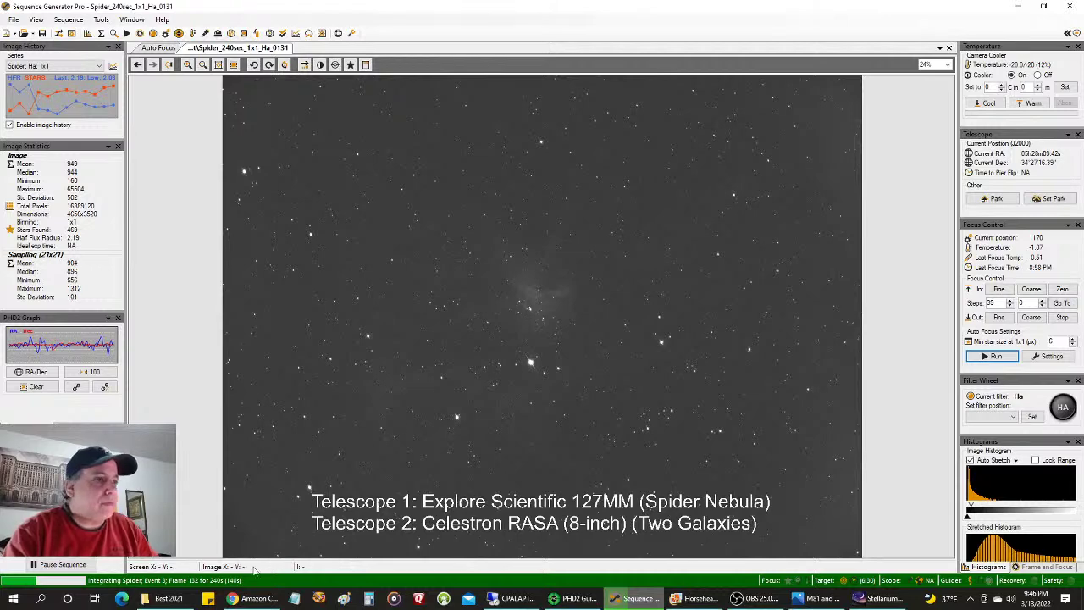
{"action": "left_click", "coordinate": [242, 596]}
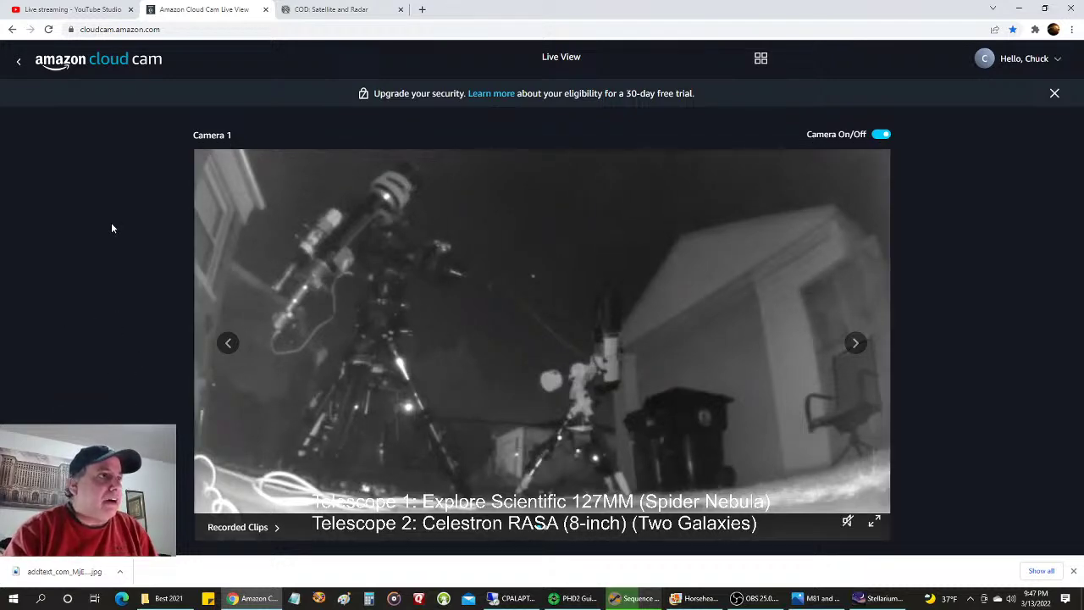
{"action": "left_click", "coordinate": [89, 12]}
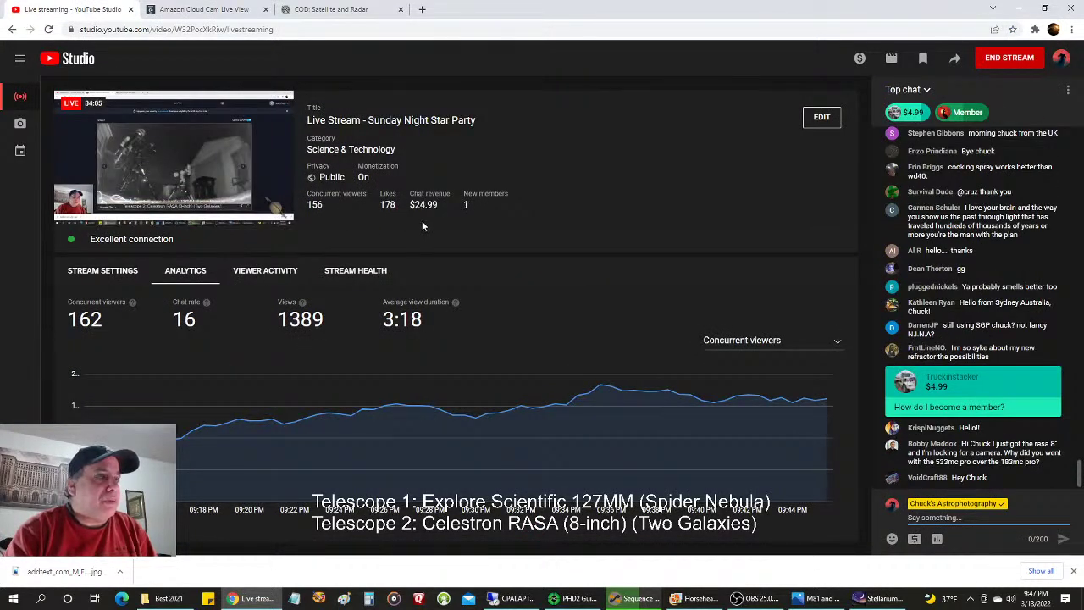
{"action": "left_click", "coordinate": [385, 10]}
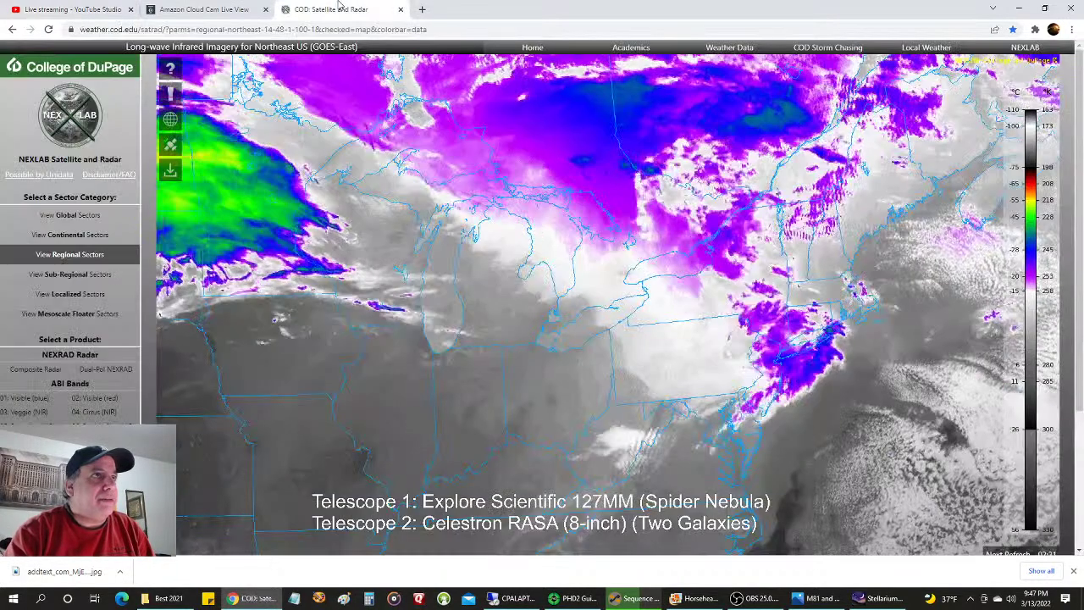
- Open YouTube in a new browser tab and go to the signed-in astrophotography channel's page
{"action": "left_click", "coordinate": [422, 10]}
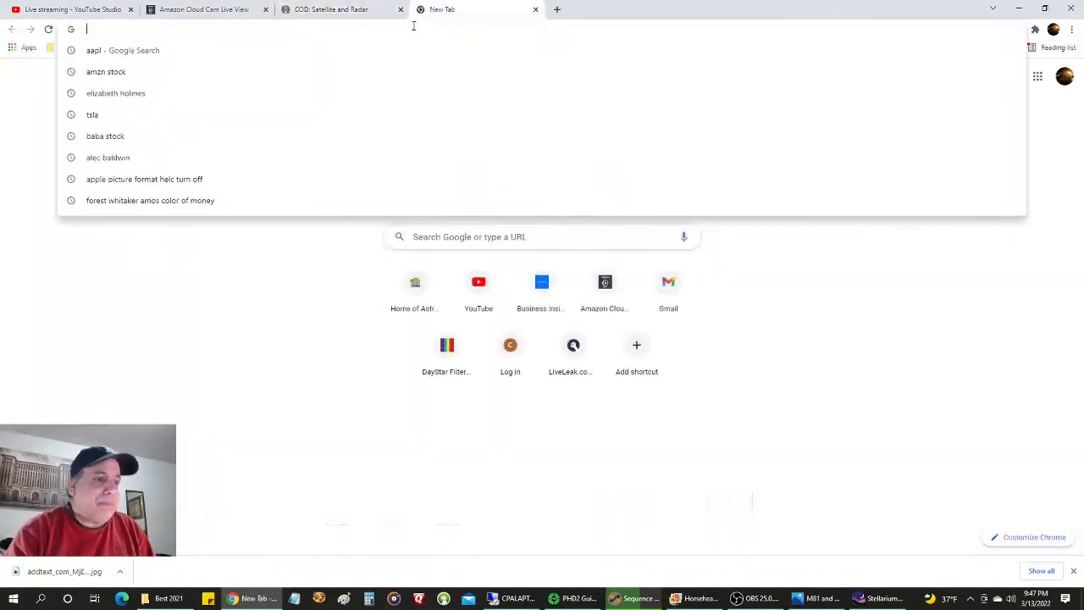
{"action": "type", "text": "you"}
{"action": "key", "text": "Return"}
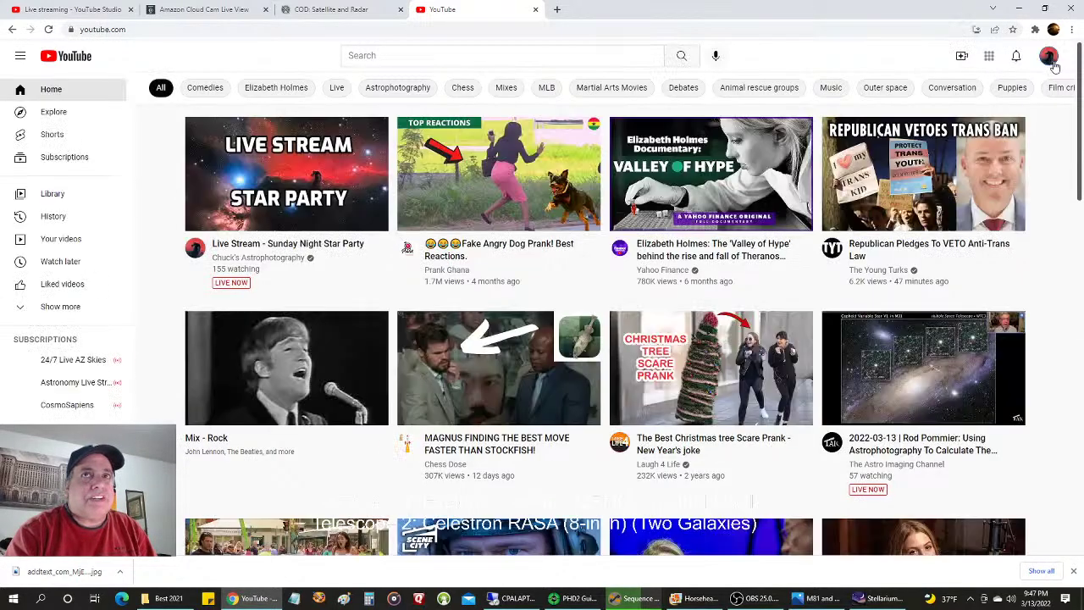
{"action": "left_click", "coordinate": [1049, 56]}
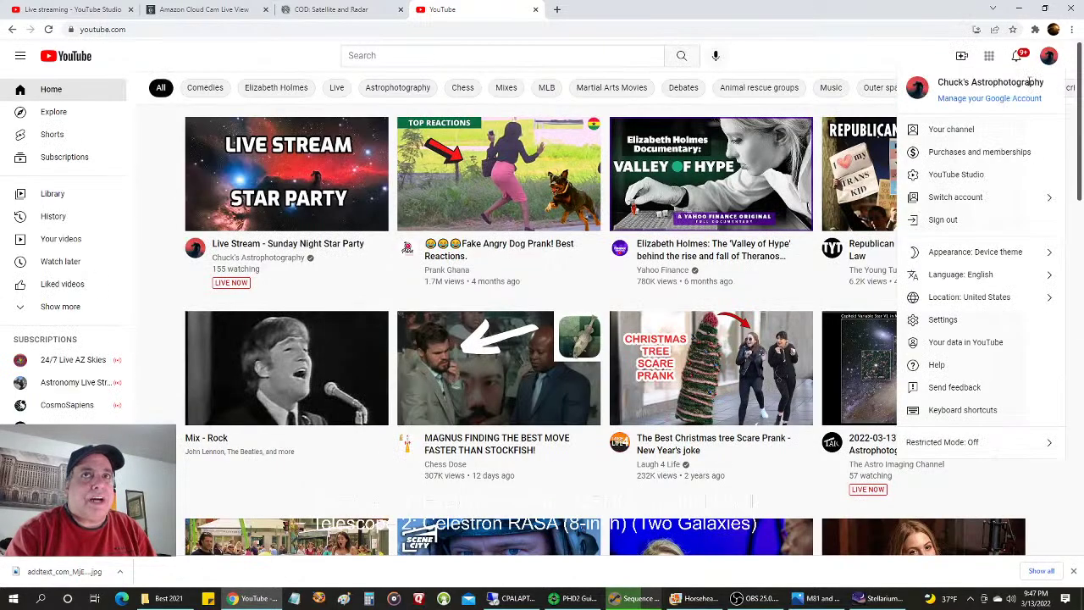
{"action": "left_click", "coordinate": [979, 127]}
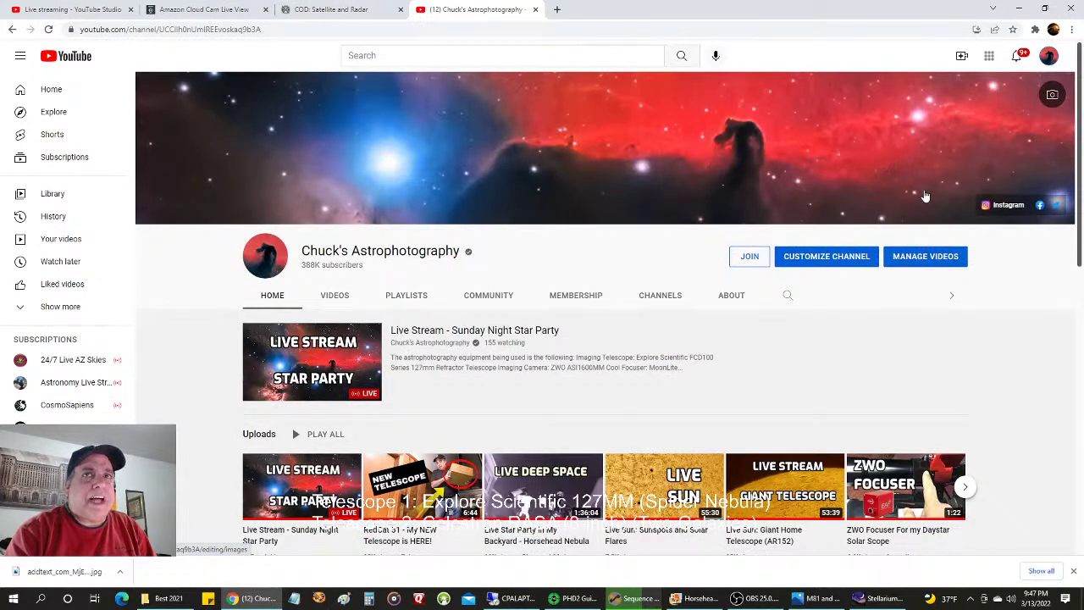
- Switch YouTube to the personal account to show the channel's subscriber view, and return to the astrophotography channel account
{"action": "left_click", "coordinate": [1049, 56]}
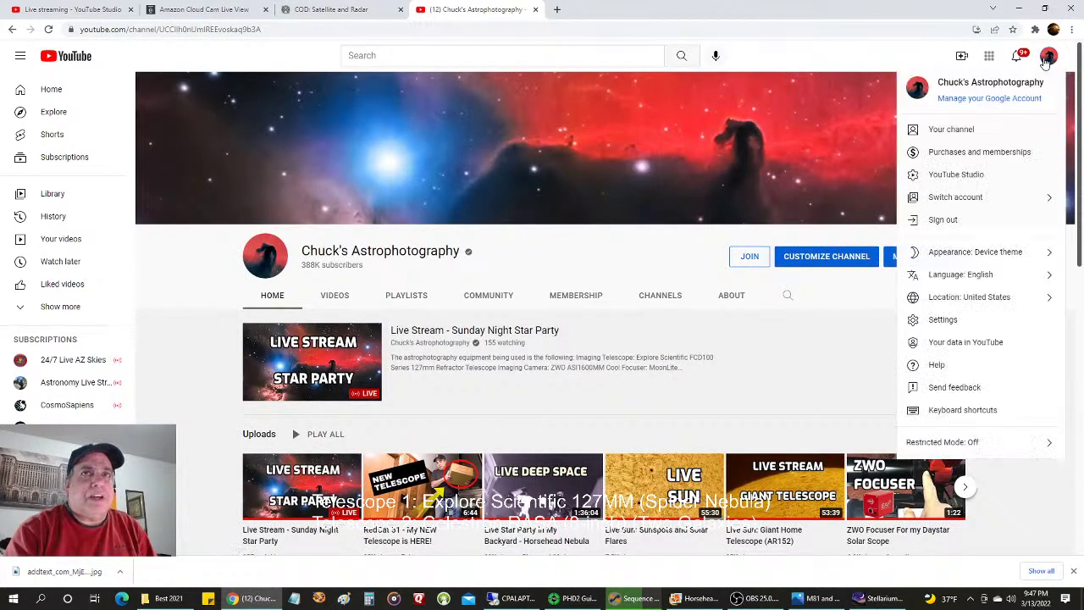
{"action": "left_click", "coordinate": [998, 197]}
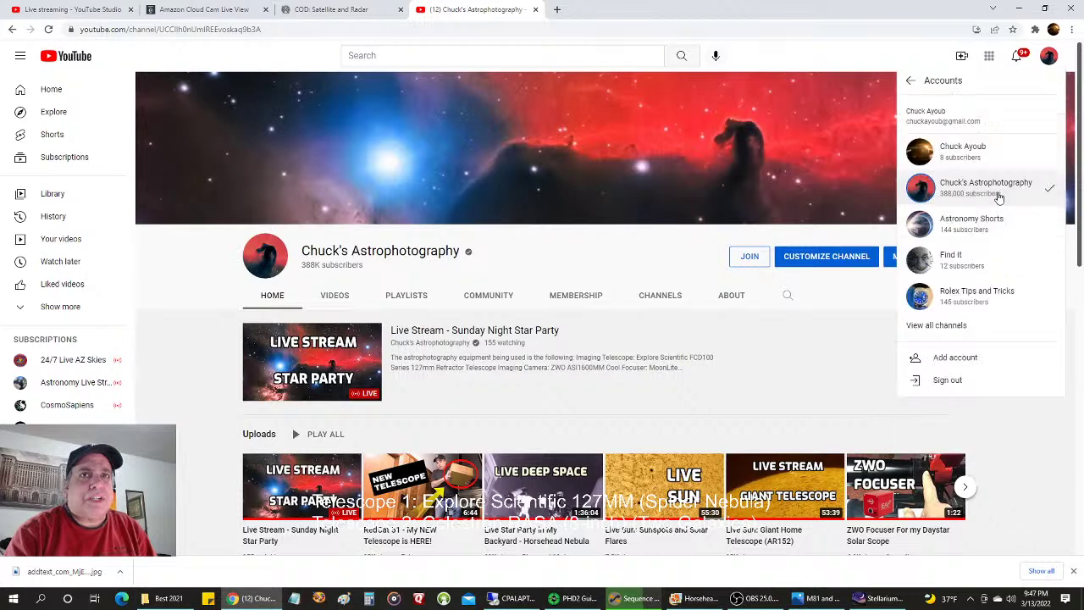
{"action": "left_click", "coordinate": [979, 150]}
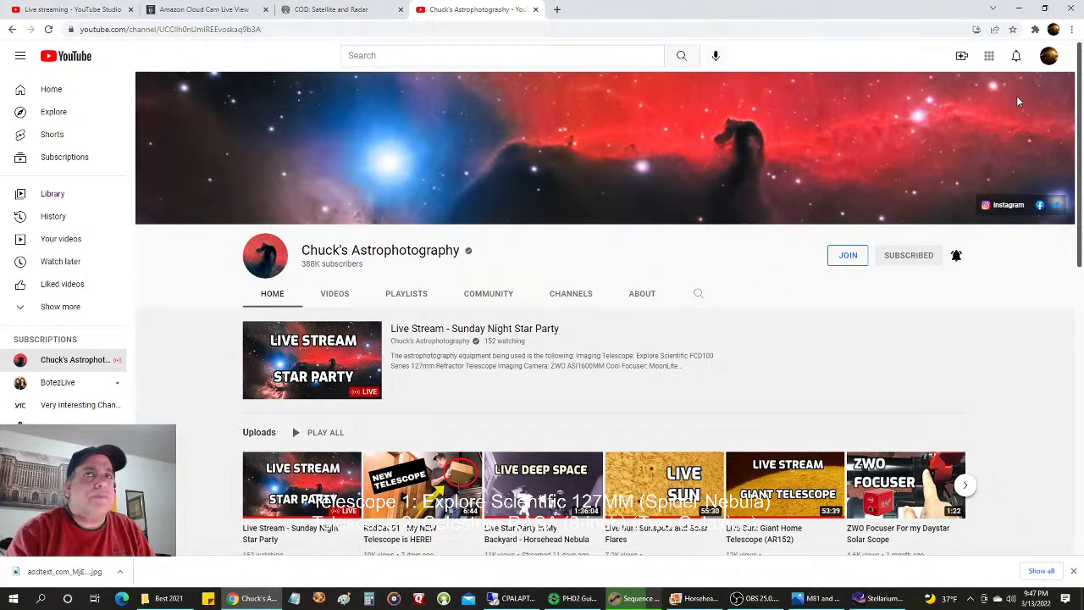
{"action": "left_click", "coordinate": [1050, 57]}
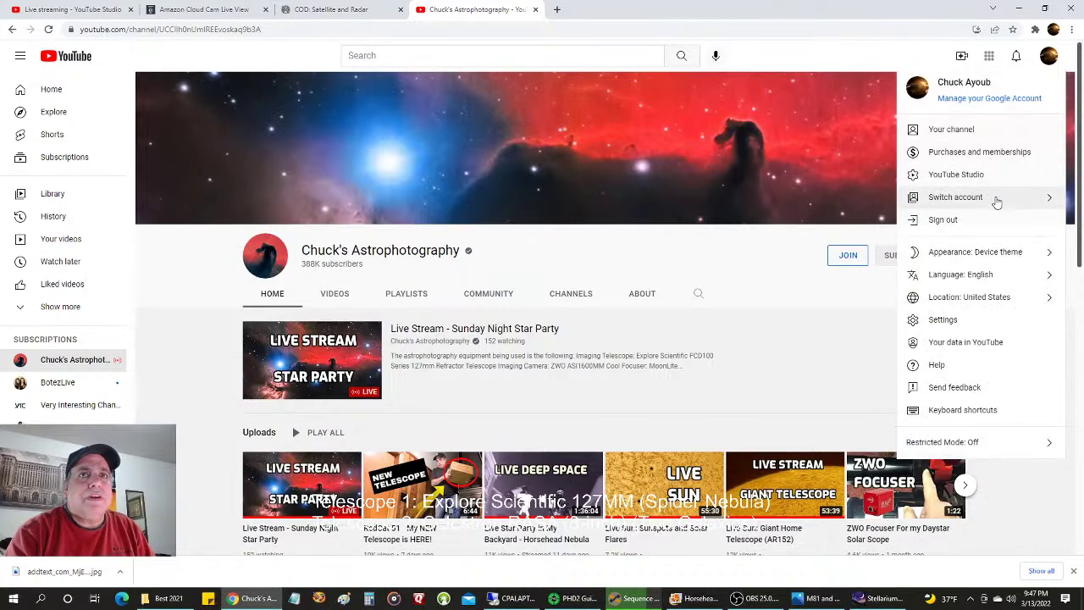
{"action": "left_click", "coordinate": [996, 200]}
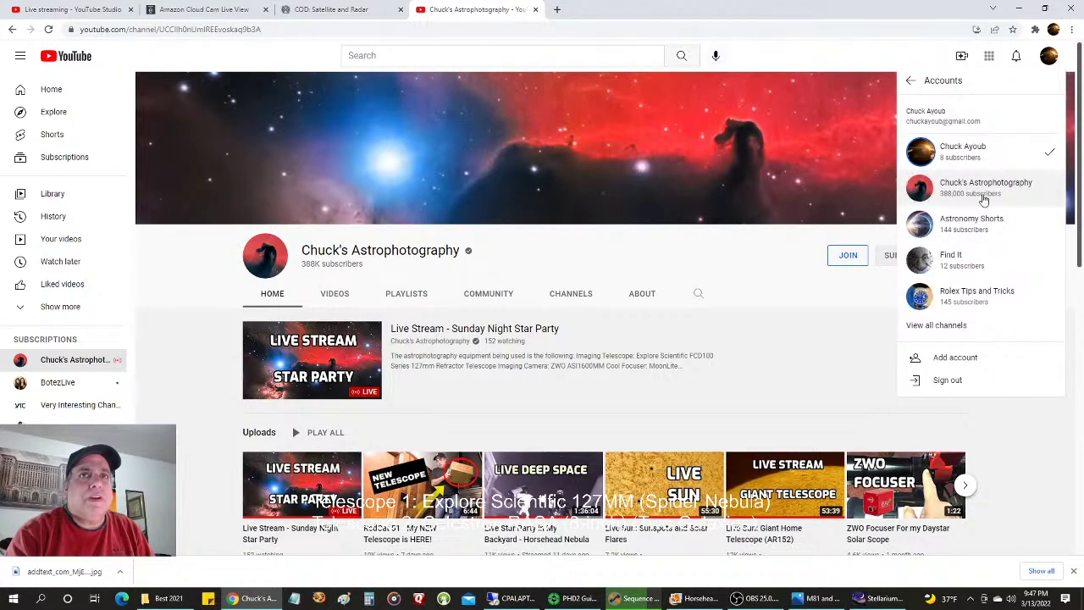
{"action": "left_click", "coordinate": [983, 196]}
- Check the live chat in YouTube Studio, and on the channel page show the Join membership offer and its perks
{"action": "left_click", "coordinate": [89, 8]}
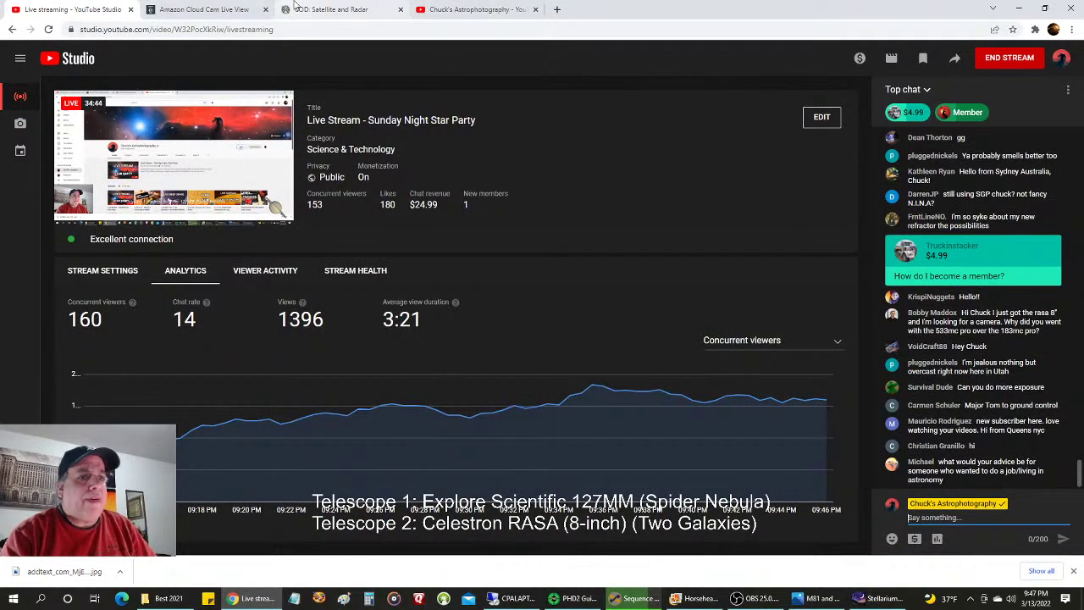
{"action": "left_click", "coordinate": [432, 10]}
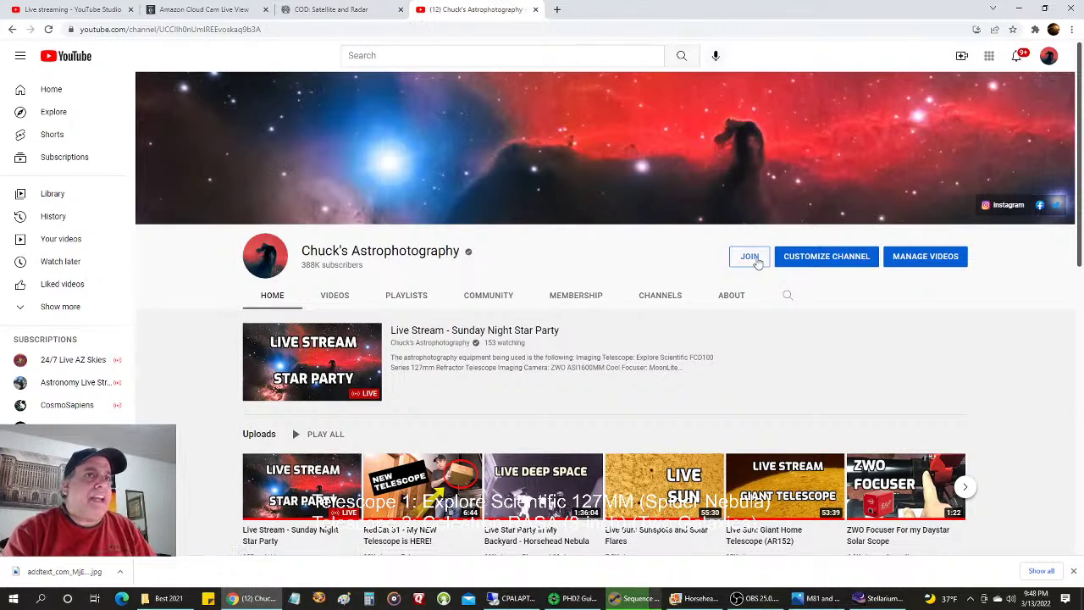
{"action": "left_click", "coordinate": [758, 262]}
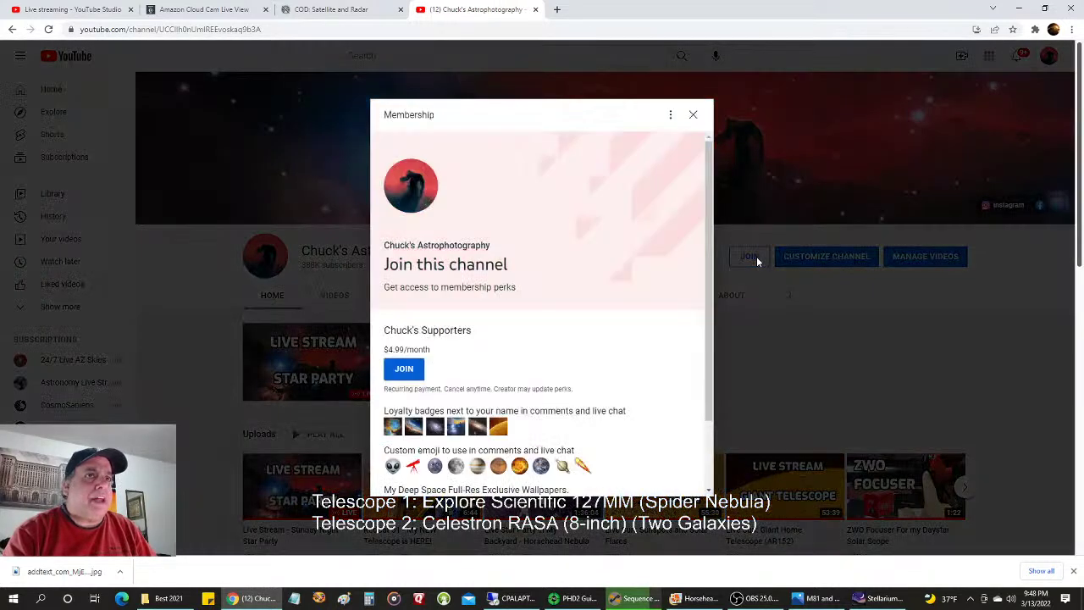
{"action": "scroll", "coordinate": [648, 273], "scroll_direction": "down", "scroll_amount": 1}
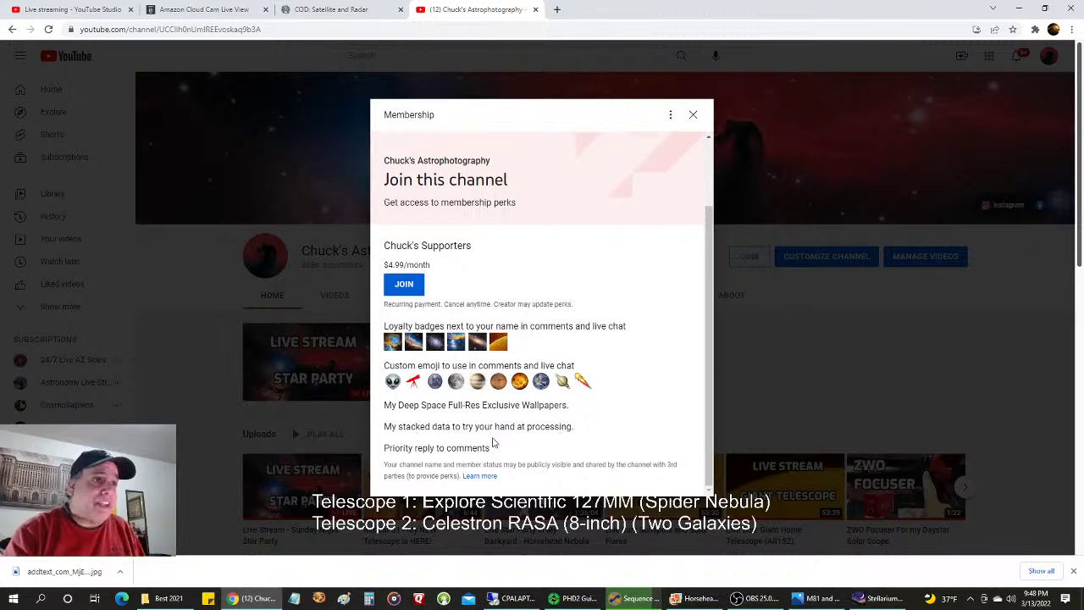
{"action": "left_click", "coordinate": [694, 114]}
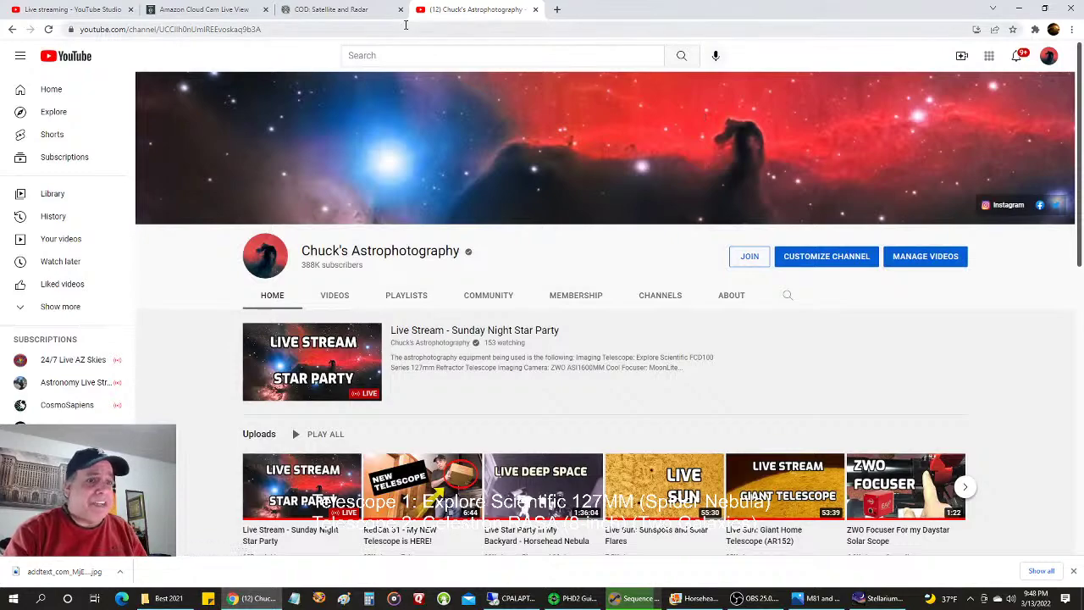
- Show the infrared satellite map of the Northeast US and the remote laptop's newest M81 and M82 frame
{"action": "left_click", "coordinate": [354, 18]}
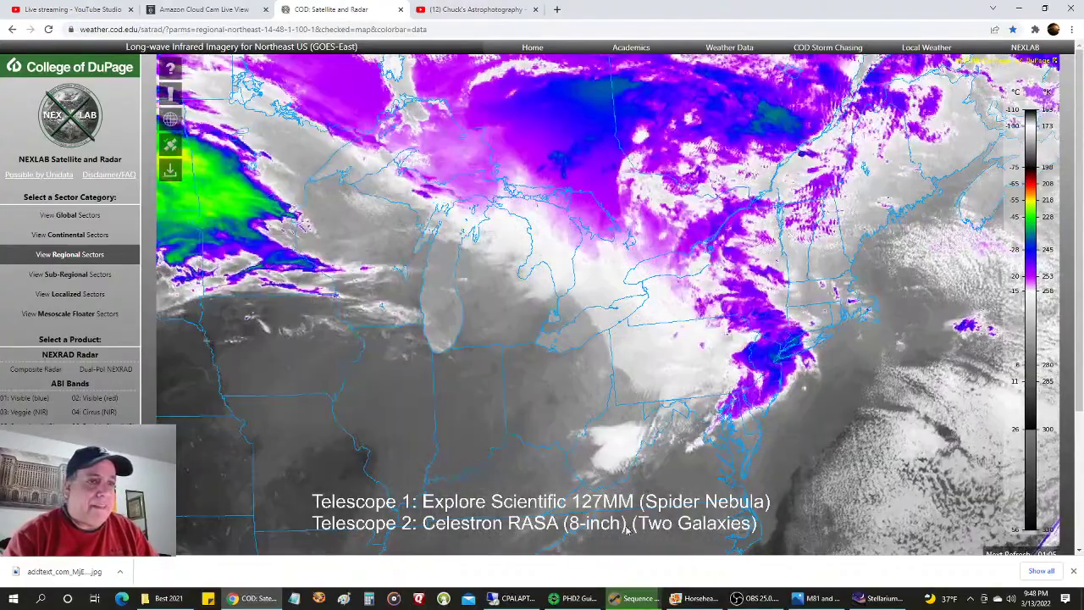
{"action": "mouse_move", "coordinate": [570, 595]}
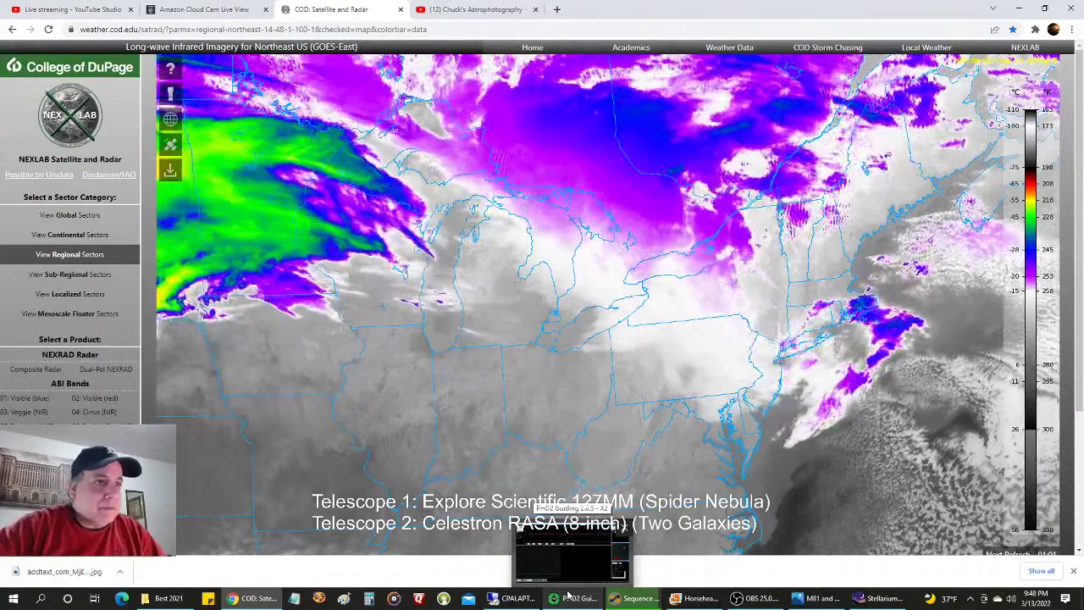
{"action": "left_click", "coordinate": [517, 597]}
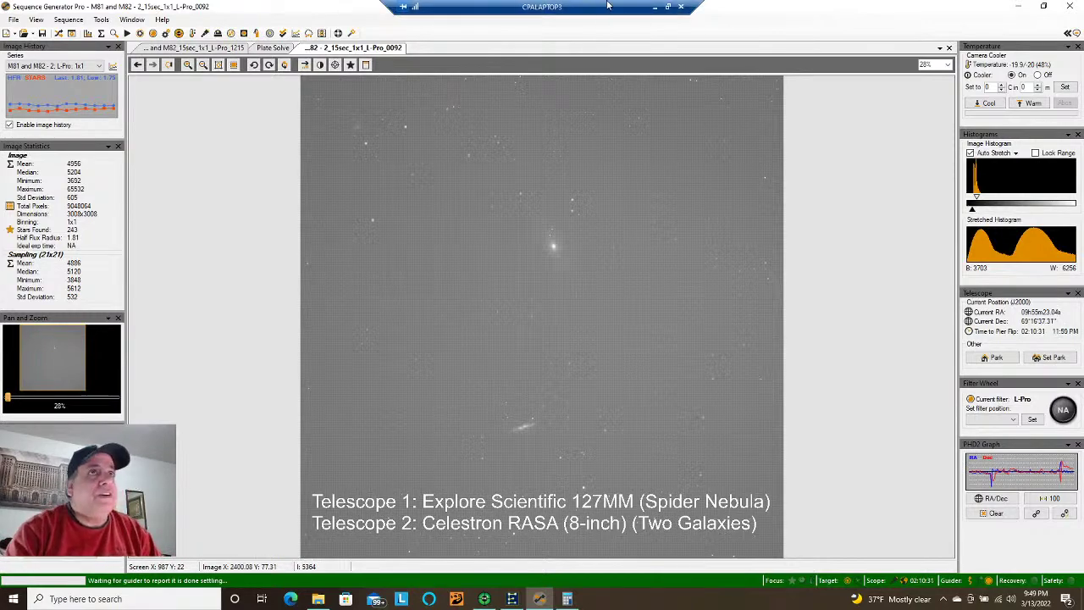
{"action": "left_click", "coordinate": [655, 7]}
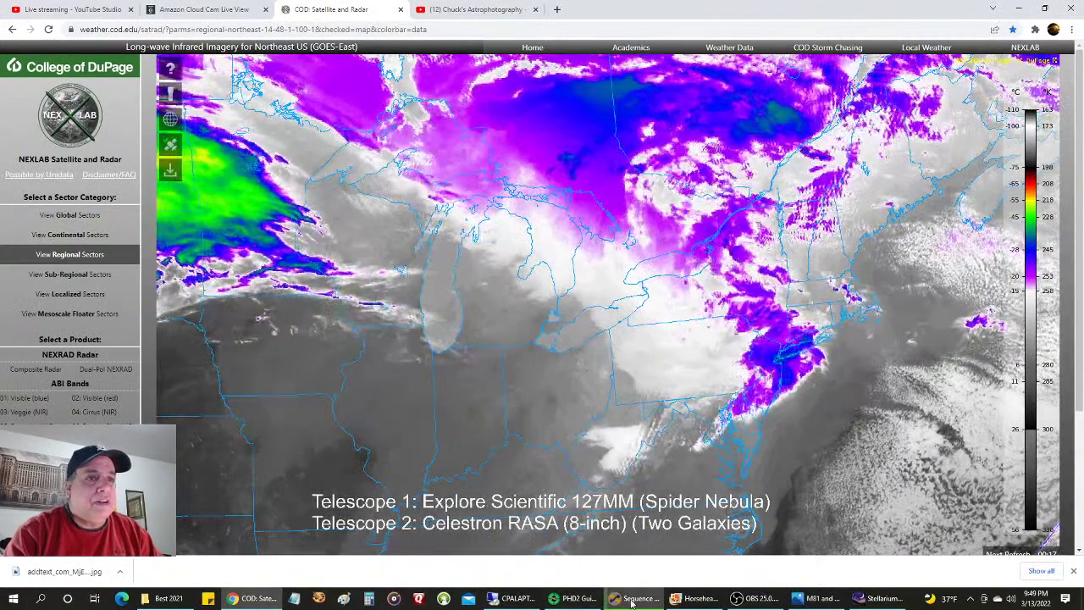
- Switch to Sequence Generator Pro and examine the newest Spider Nebula frame
{"action": "left_click", "coordinate": [630, 600]}
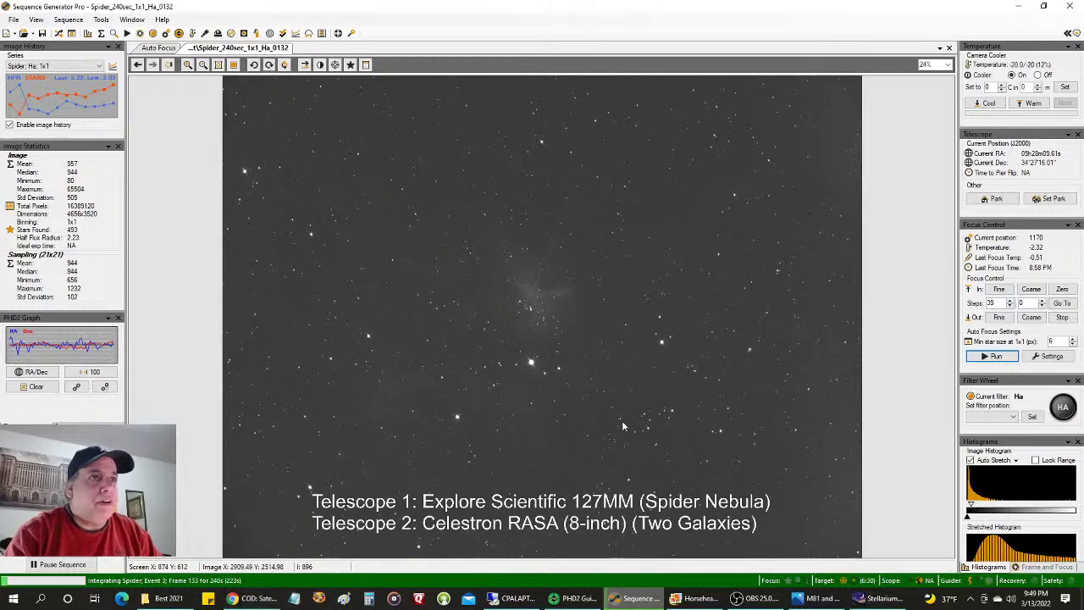
{"action": "right_click", "coordinate": [542, 354]}
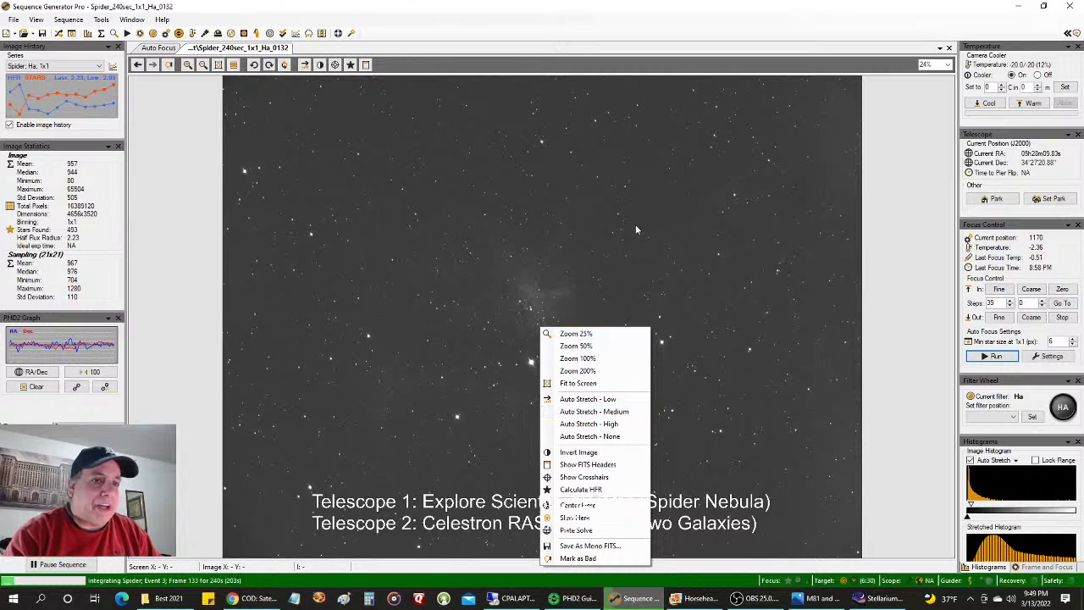
{"action": "left_click", "coordinate": [641, 258]}
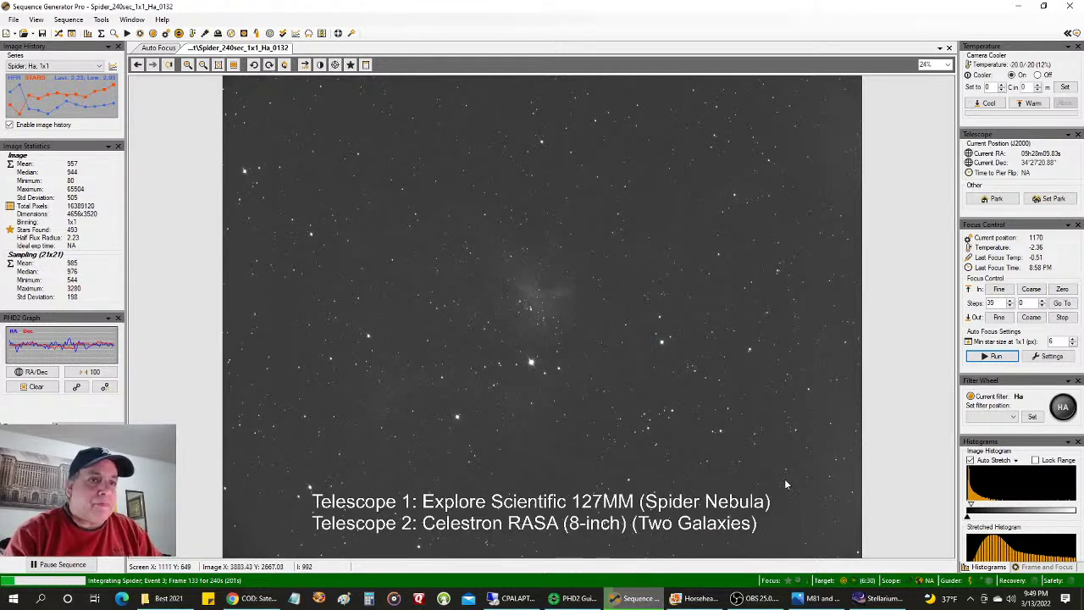
- Show the Horsehead and Flame photo in Photo Gallery, and switch to Stellarium in a maximized window
{"action": "left_click", "coordinate": [701, 602]}
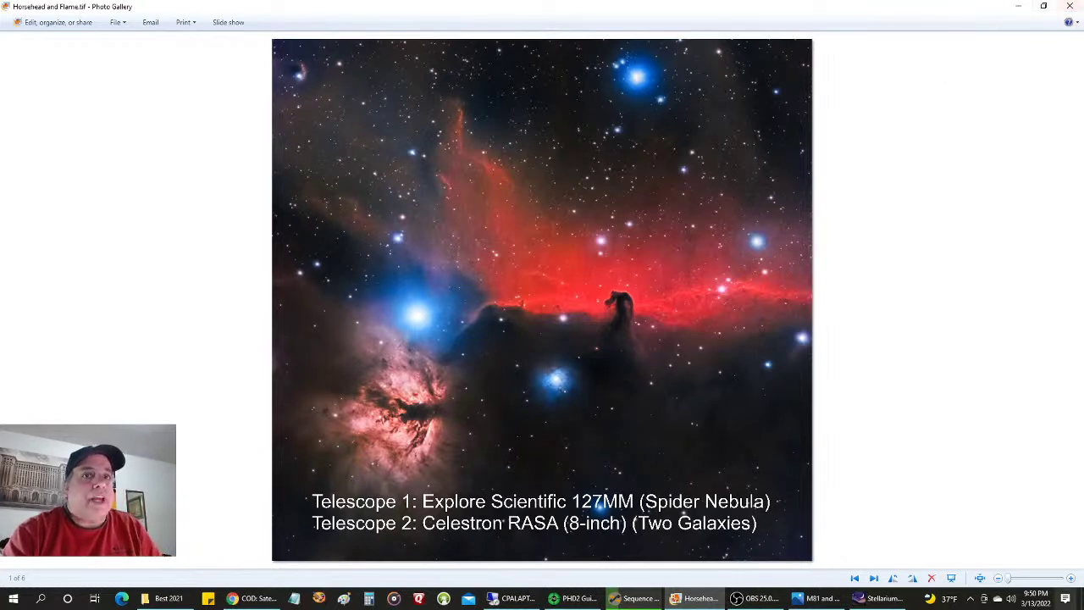
{"action": "left_click", "coordinate": [1083, 600]}
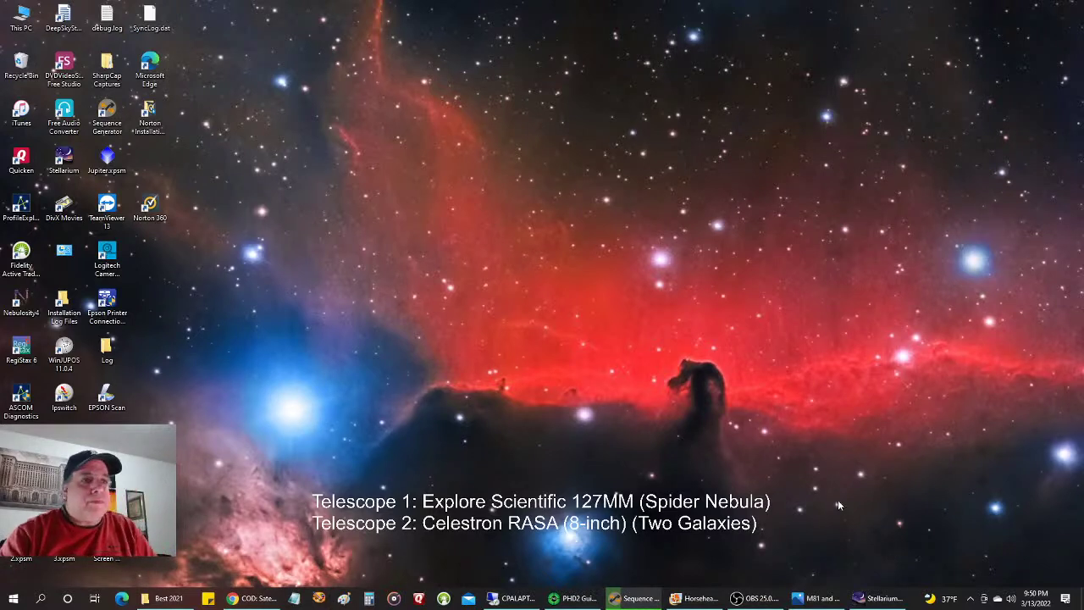
{"action": "left_click", "coordinate": [498, 598]}
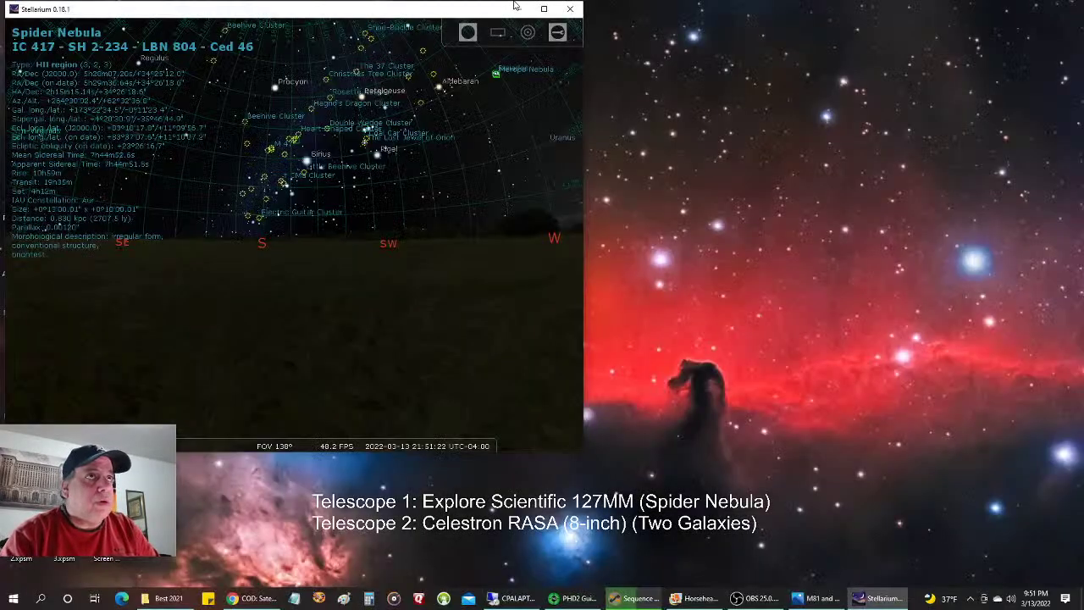
{"action": "left_click", "coordinate": [542, 7]}
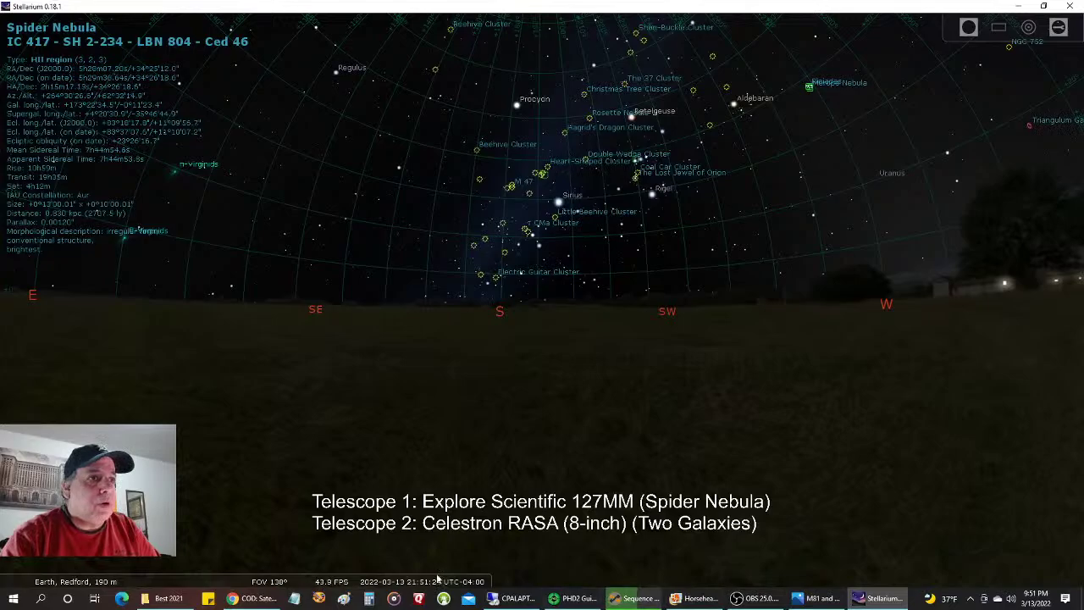
- Alternate between the Amazon Cloud Cam live view of the telescopes and the Spider Nebula frame in Sequence Generator Pro
{"action": "left_click", "coordinate": [254, 597]}
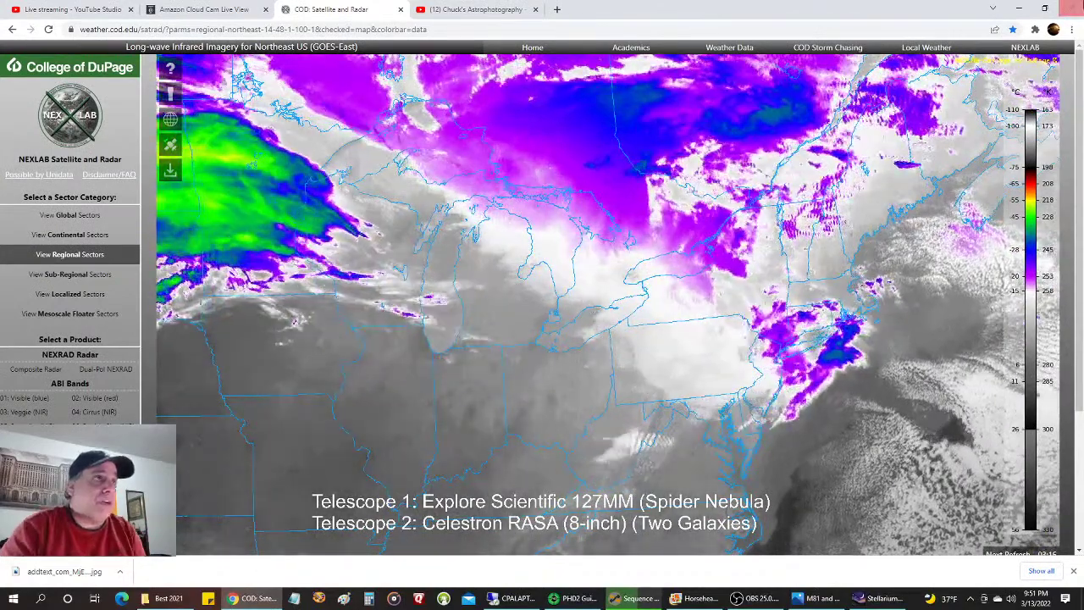
{"action": "left_click", "coordinate": [189, 7]}
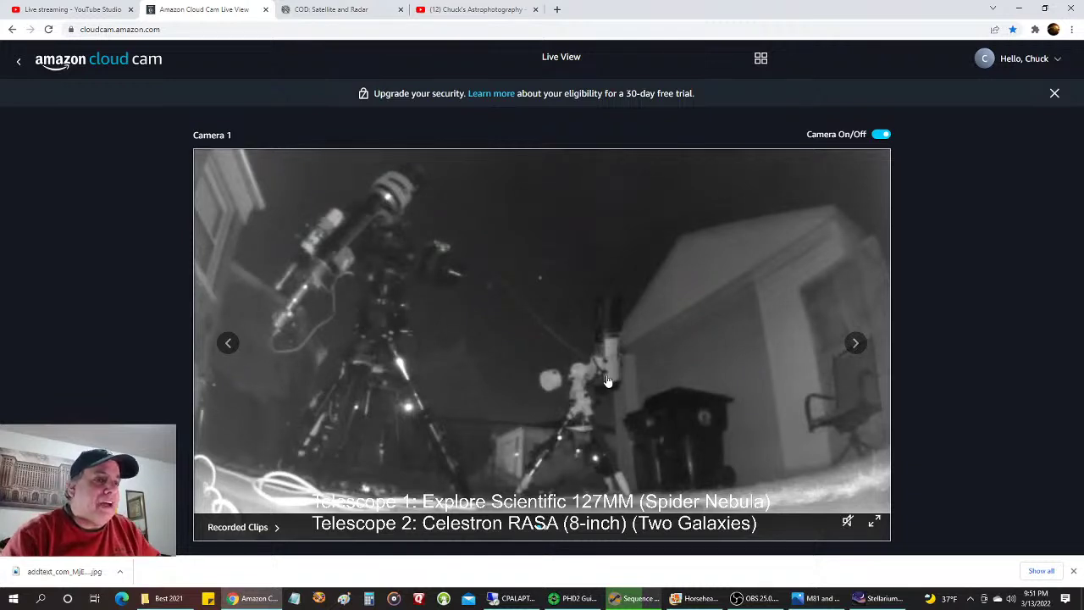
{"action": "key", "text": "alt+Tab"}
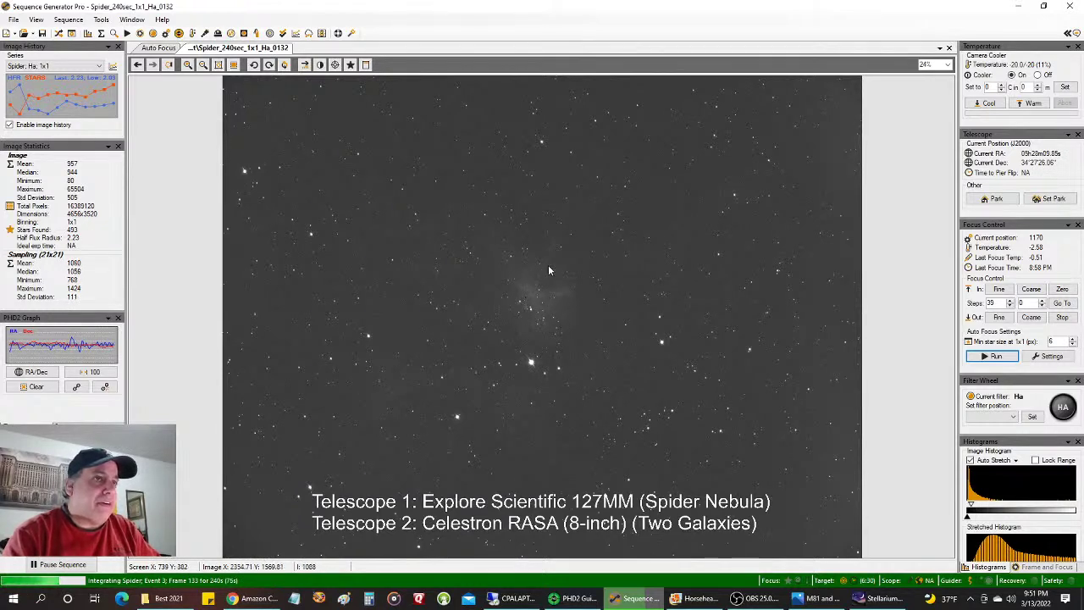
{"action": "left_click", "coordinate": [259, 598]}
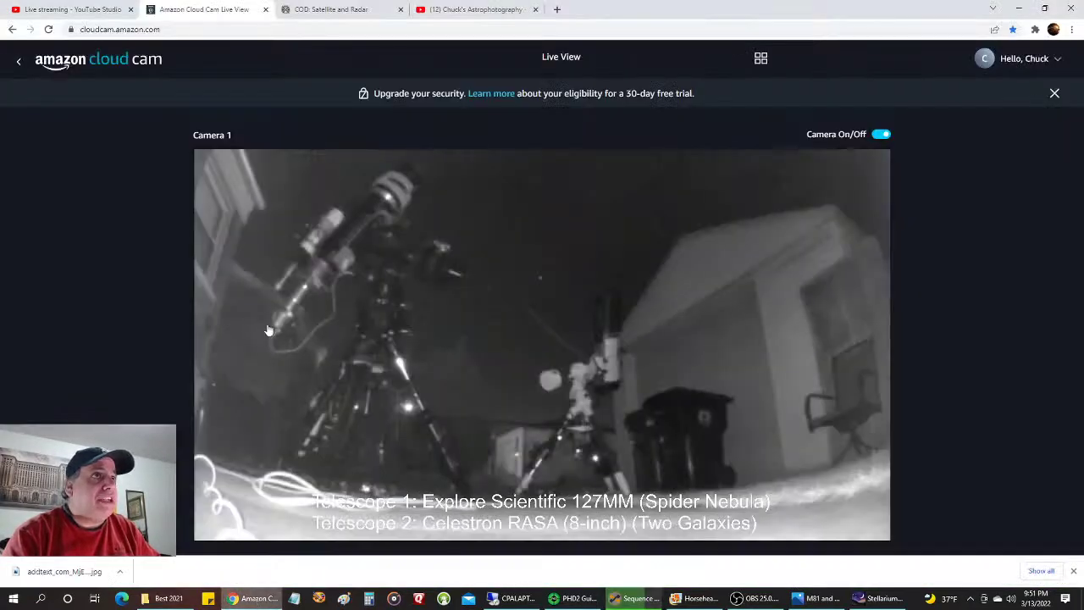
- Open astrobin.com in a new browser tab and go to the signed-in user's own gallery
{"action": "left_click", "coordinate": [556, 9]}
{"action": "type", "text": "as"}
{"action": "key", "text": "Return"}
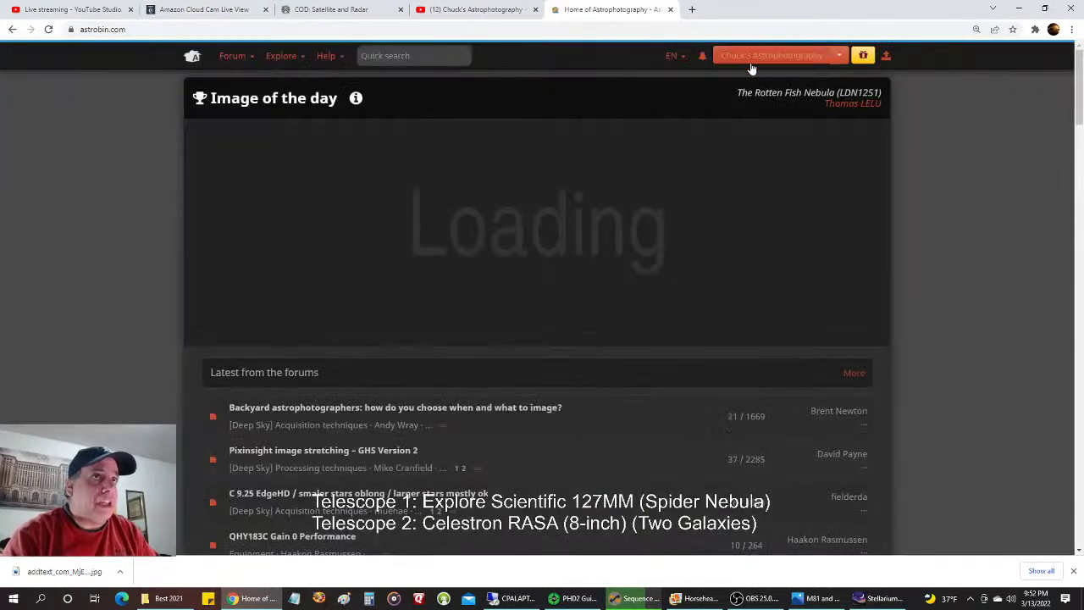
{"action": "left_click", "coordinate": [748, 61]}
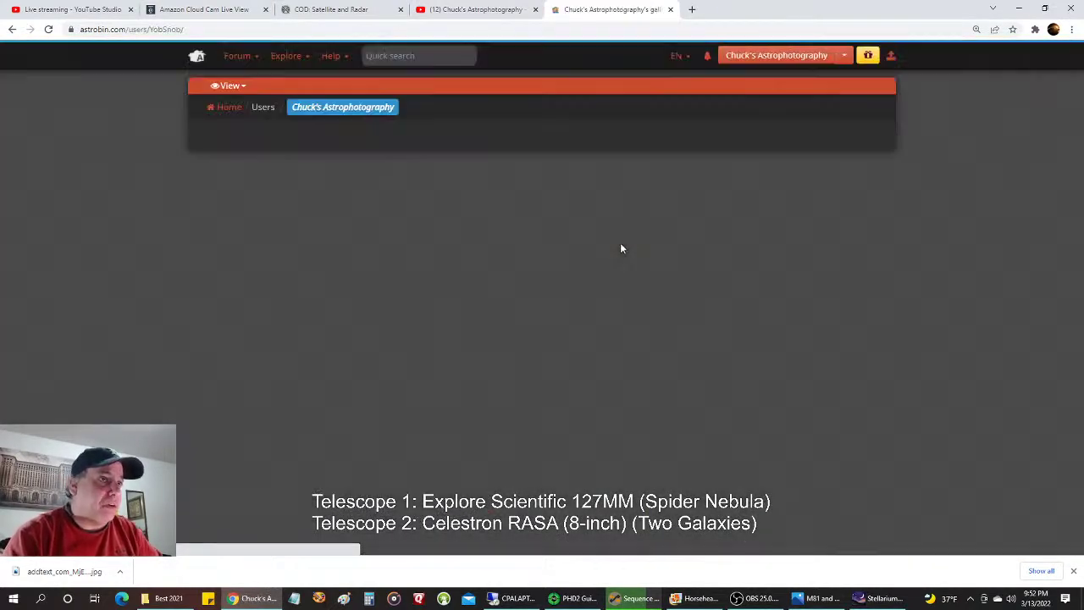
- Look through the AstroBin gallery for the Spider (IC 417) and Tadpole (IC 410) image and open it at full size
{"action": "scroll", "coordinate": [923, 334], "scroll_direction": "down", "scroll_amount": 2}
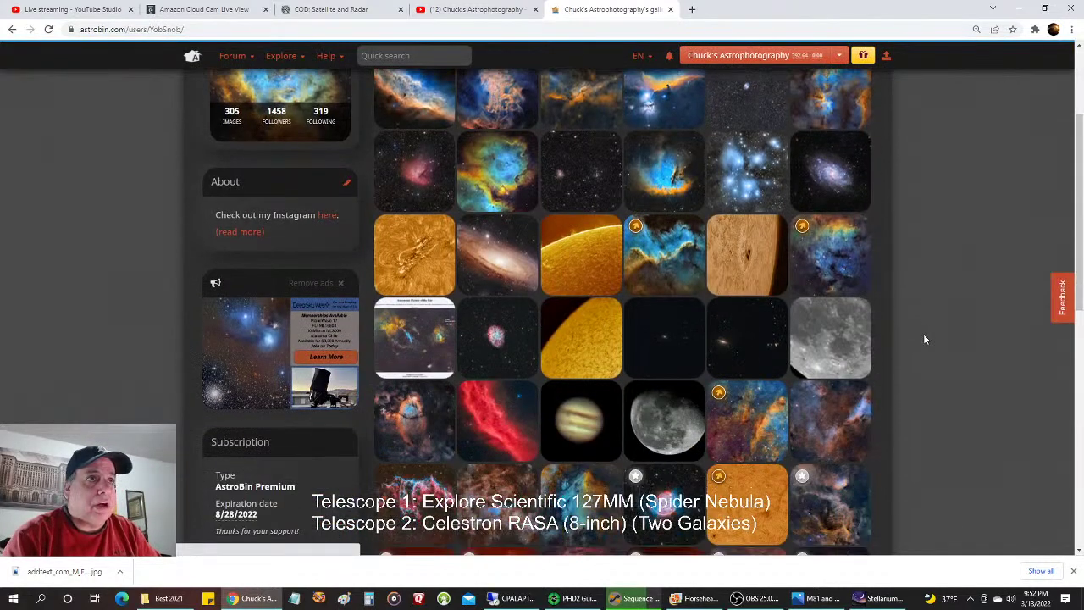
{"action": "scroll", "coordinate": [925, 339], "scroll_direction": "down", "scroll_amount": 3}
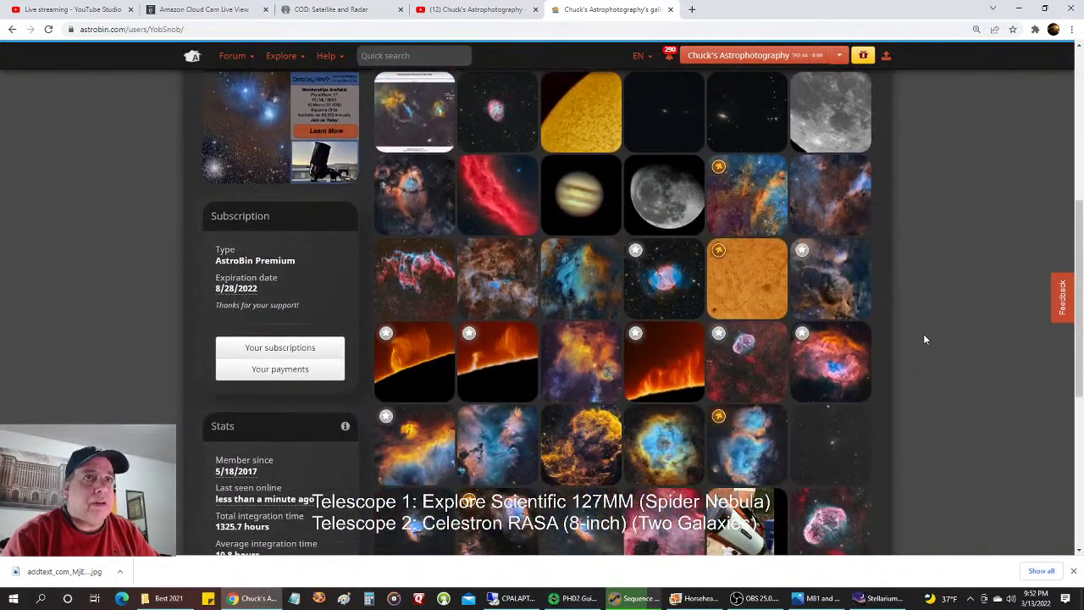
{"action": "scroll", "coordinate": [925, 339], "scroll_direction": "down", "scroll_amount": 1}
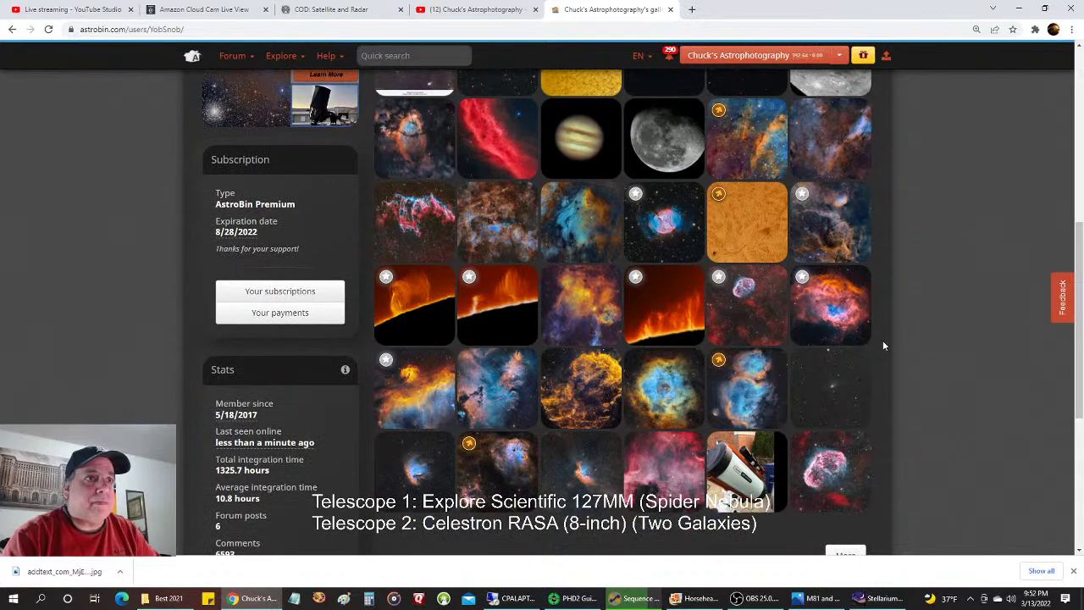
{"action": "scroll", "coordinate": [883, 345], "scroll_direction": "down", "scroll_amount": 3}
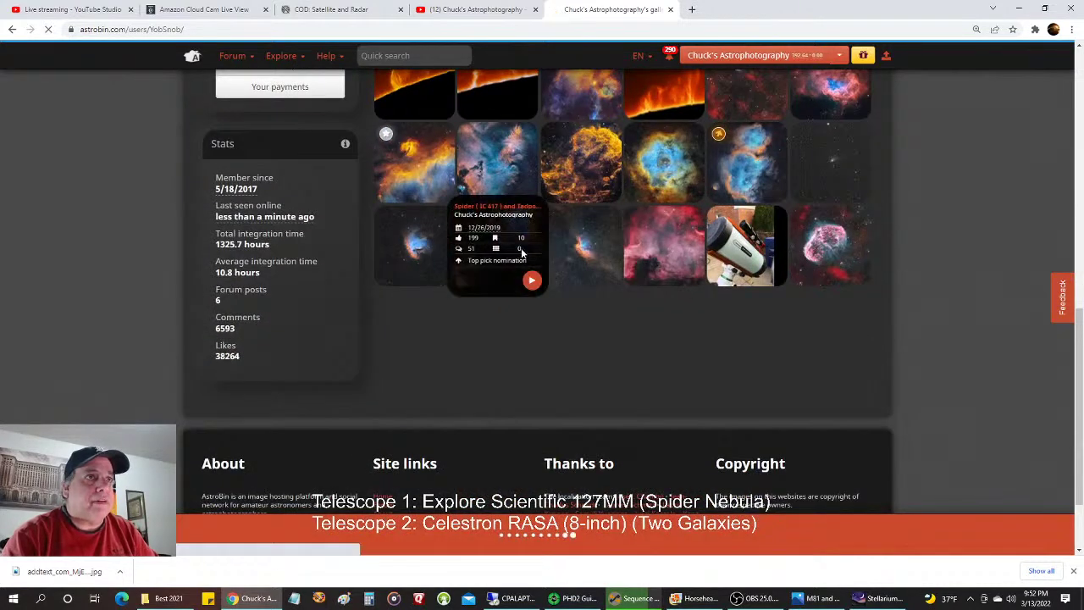
{"action": "left_click", "coordinate": [522, 253]}
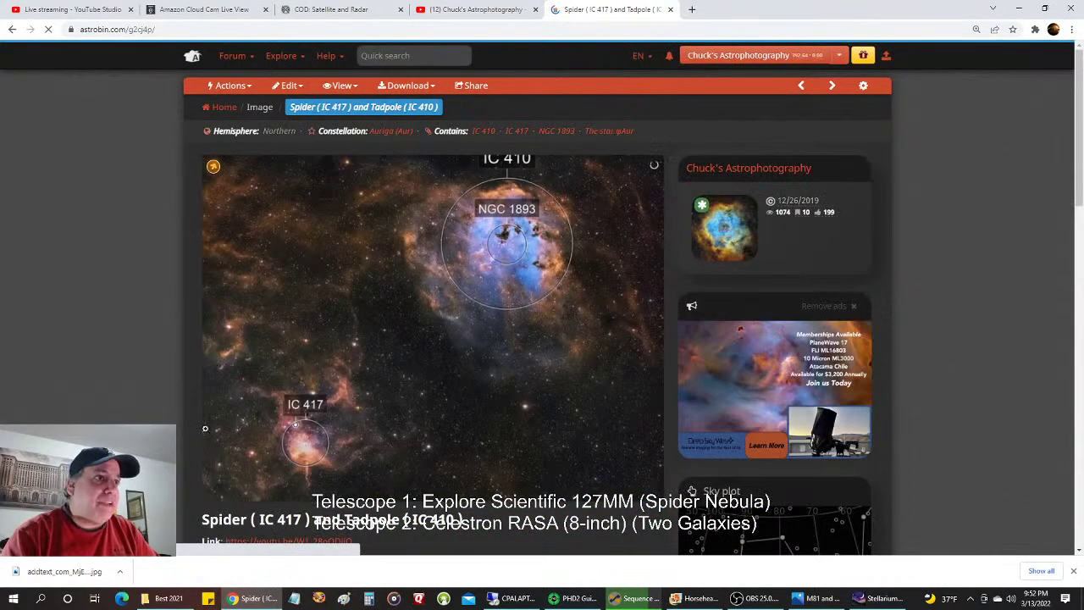
{"action": "left_click", "coordinate": [433, 438]}
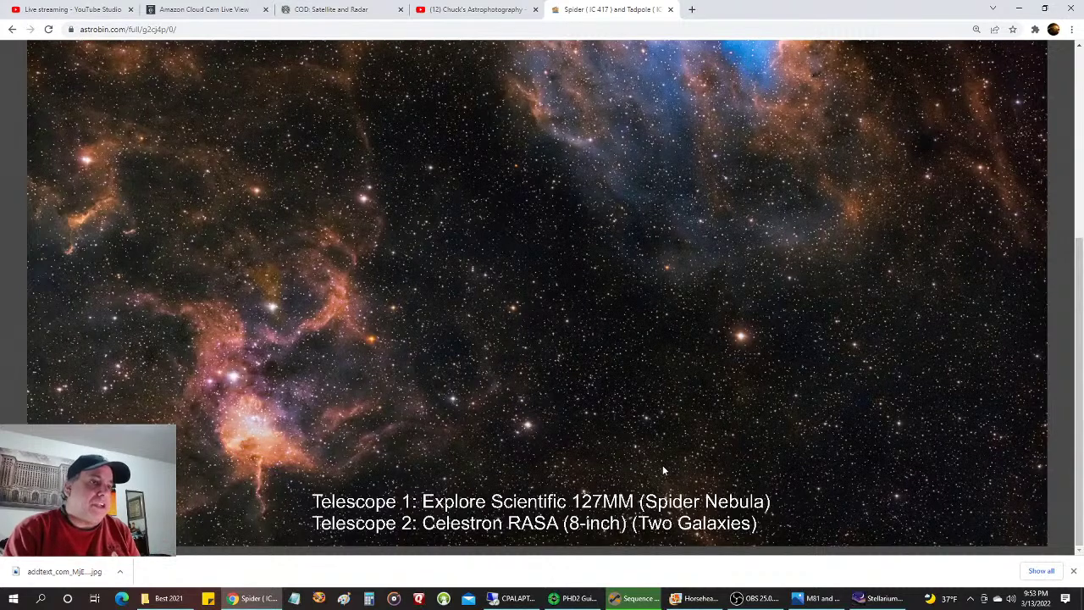
- Switch to the Horsehead and Flame photo in Photo Gallery, inspect it up close and close it
{"action": "left_click", "coordinate": [671, 603]}
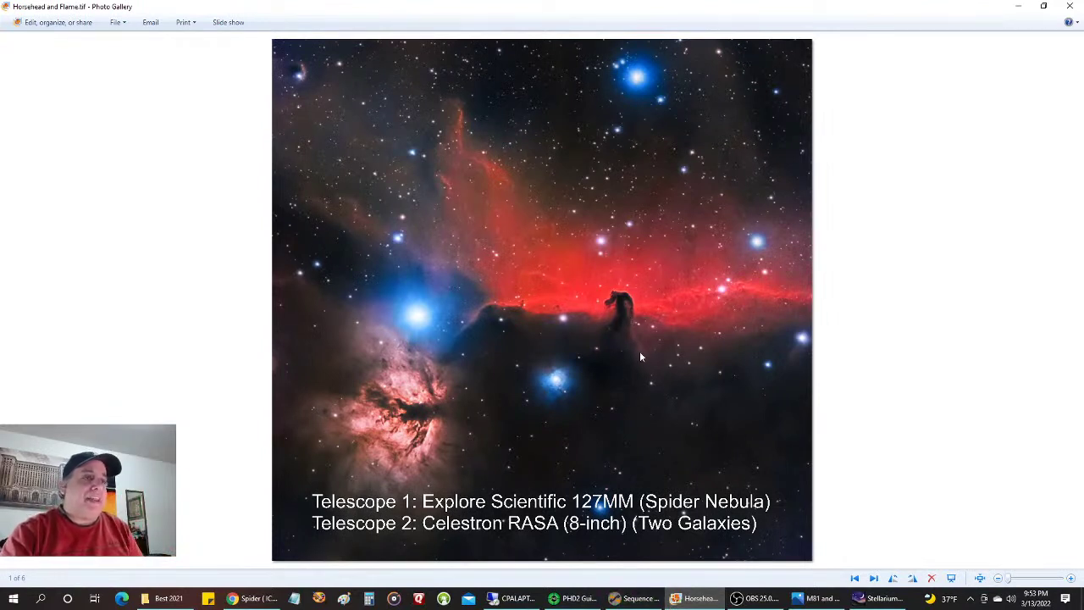
{"action": "scroll", "coordinate": [465, 305], "scroll_direction": "up", "scroll_amount": 2}
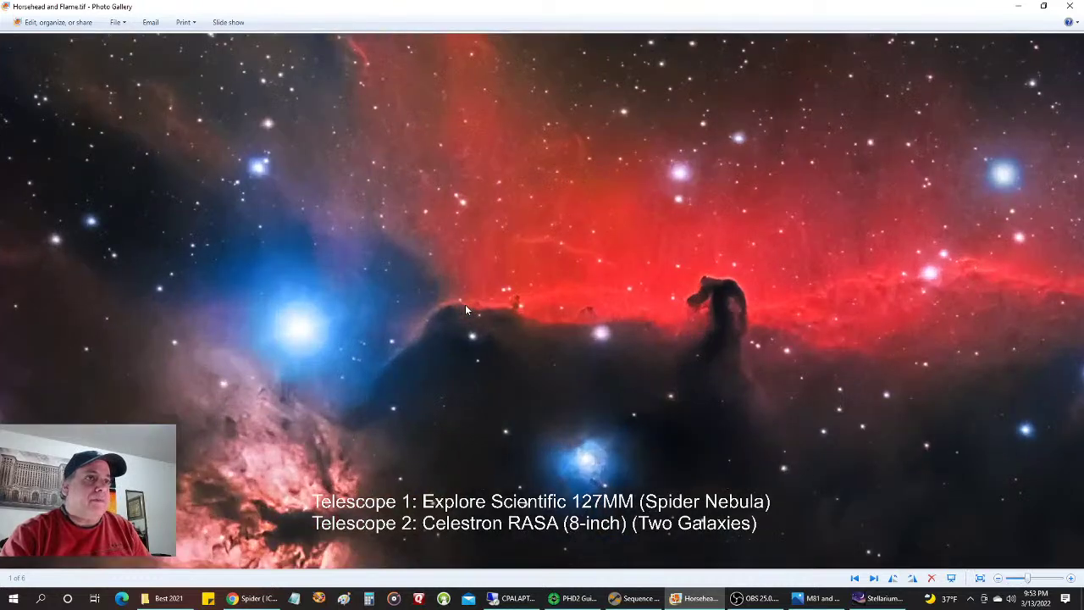
{"action": "scroll", "coordinate": [465, 307], "scroll_direction": "down", "scroll_amount": 3}
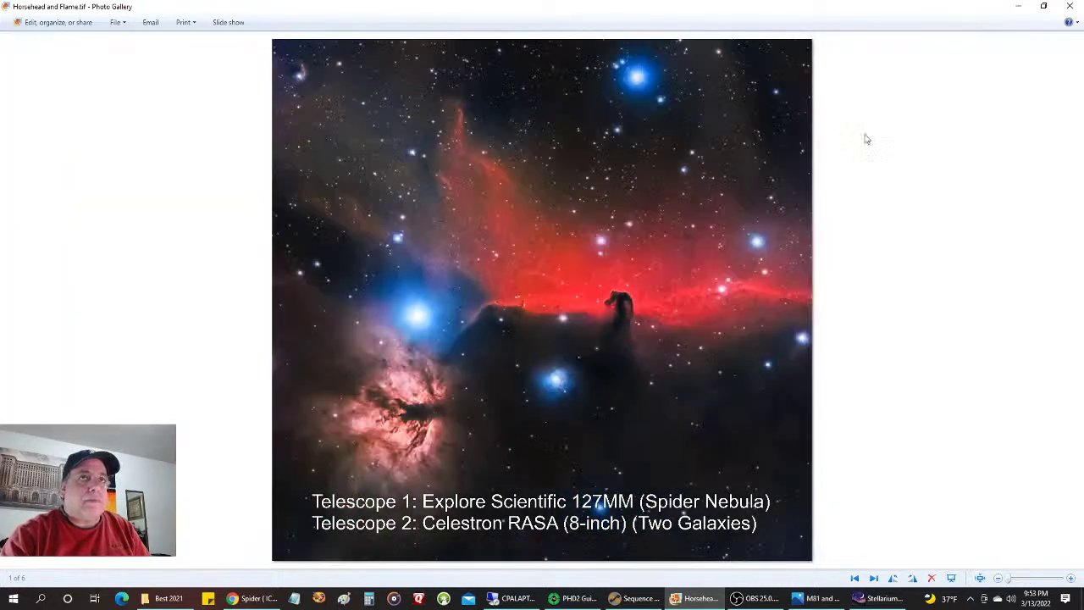
{"action": "left_click", "coordinate": [1072, 6]}
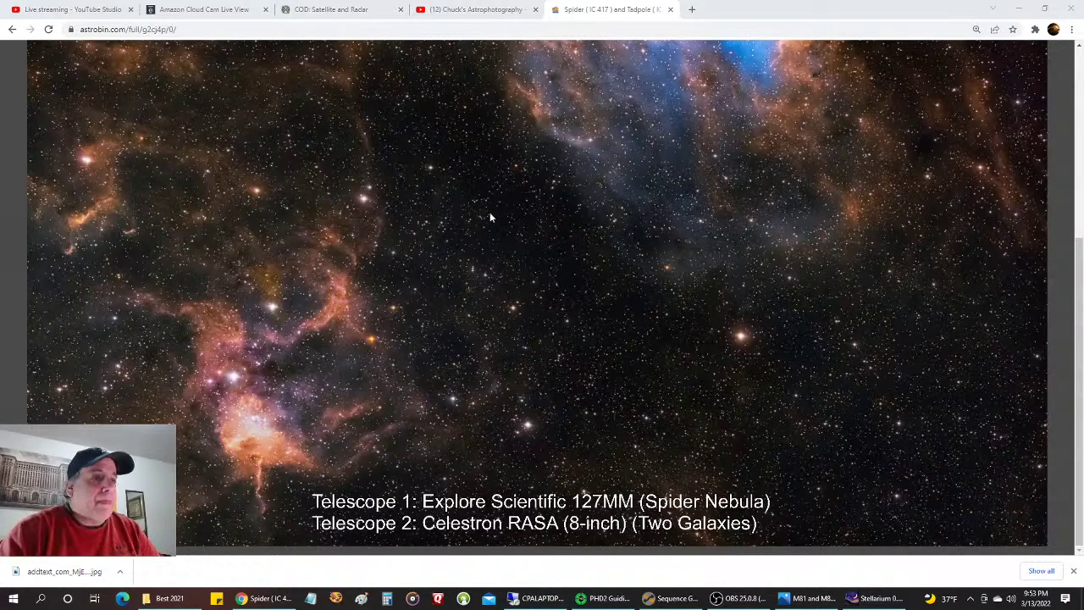
- Revisit the full-size nebula image in Chrome, and examine the Spider frame's image statistics in Sequence Generator Pro
{"action": "left_click", "coordinate": [261, 601]}
{"action": "left_click", "coordinate": [263, 601]}
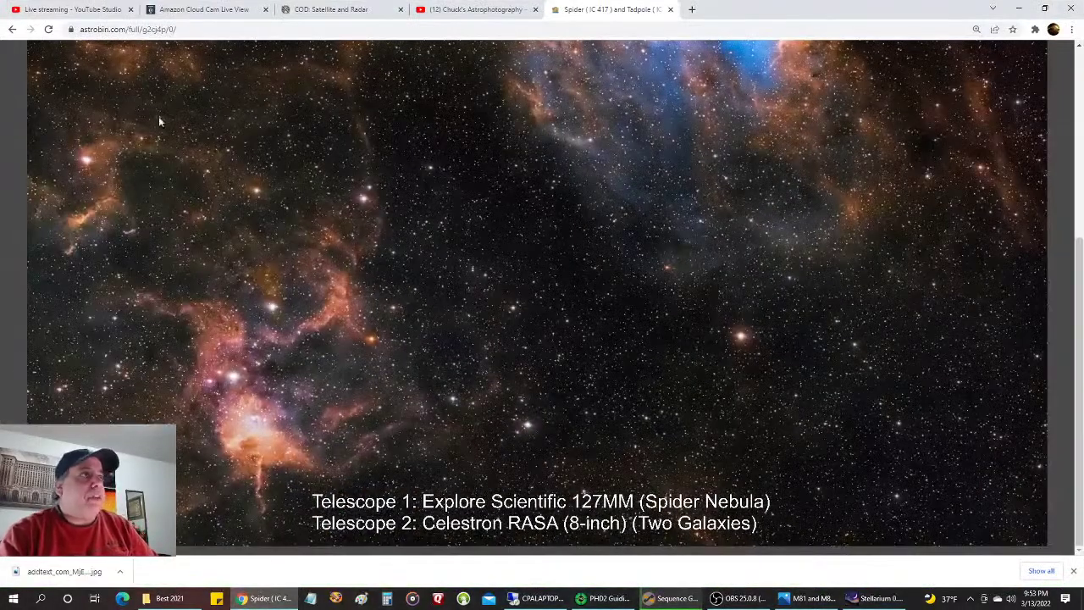
{"action": "left_click", "coordinate": [676, 598]}
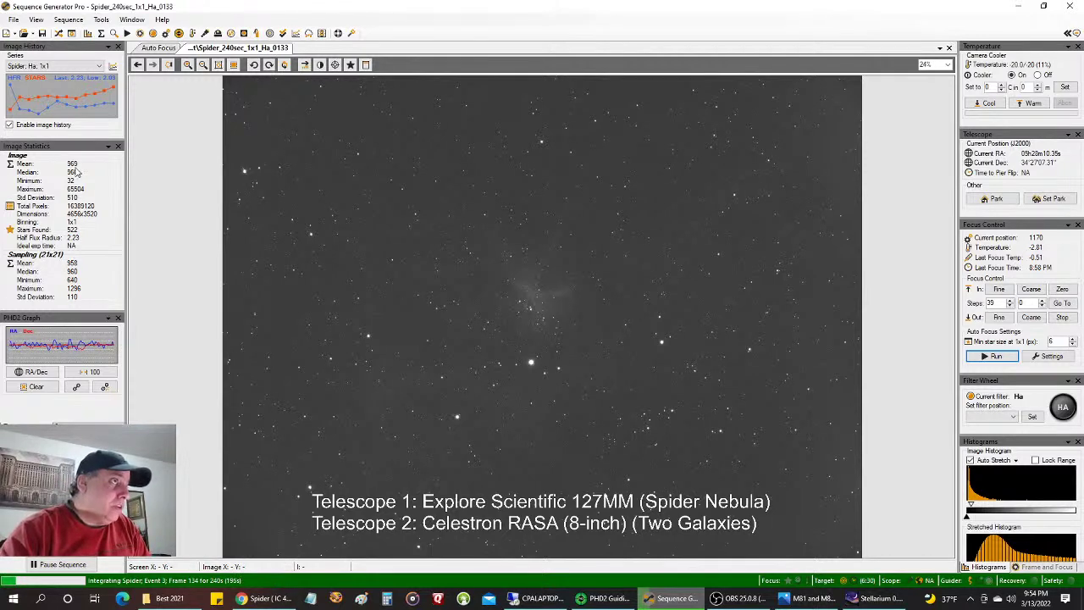
{"action": "mouse_move", "coordinate": [73, 166]}
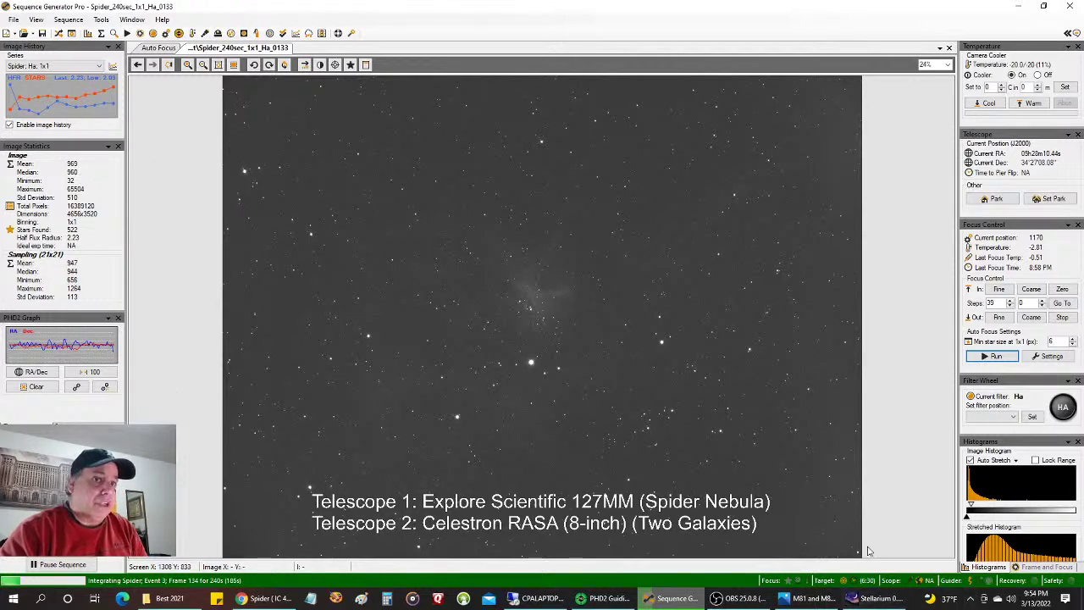
- Switch to Stellarium, frame the southern sky from the horizon to the Moon, and select the Moon
{"action": "left_click", "coordinate": [872, 599]}
{"action": "mouse_move", "coordinate": [373, 560]}
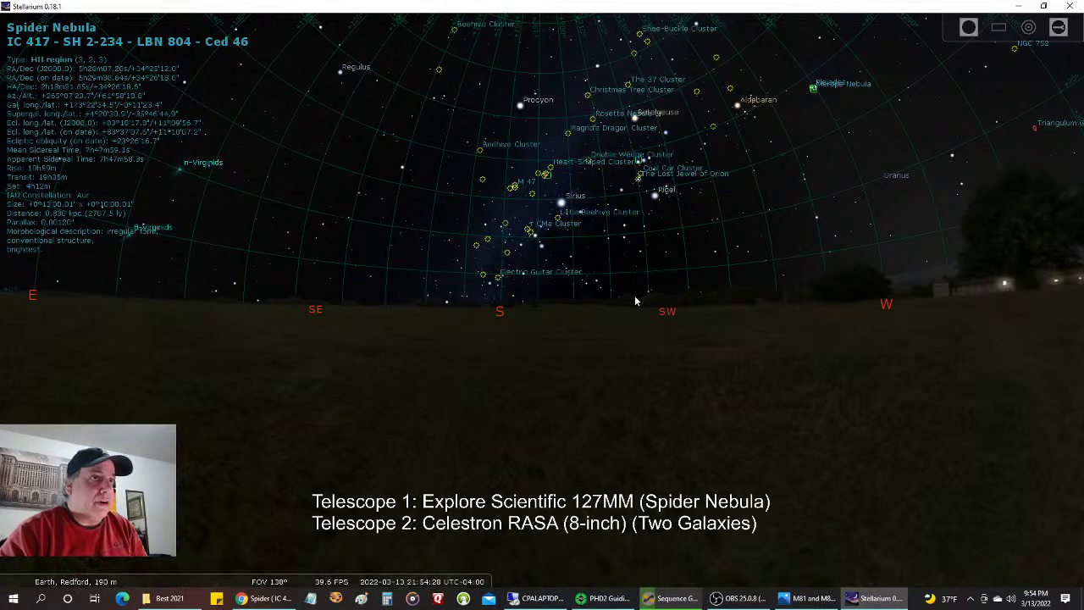
{"action": "left_click_drag", "start_coordinate": [634, 295], "coordinate": [635, 315]}
{"action": "left_click_drag", "start_coordinate": [501, 150], "coordinate": [509, 171]}
{"action": "scroll", "coordinate": [509, 170], "scroll_direction": "up", "scroll_amount": 4}
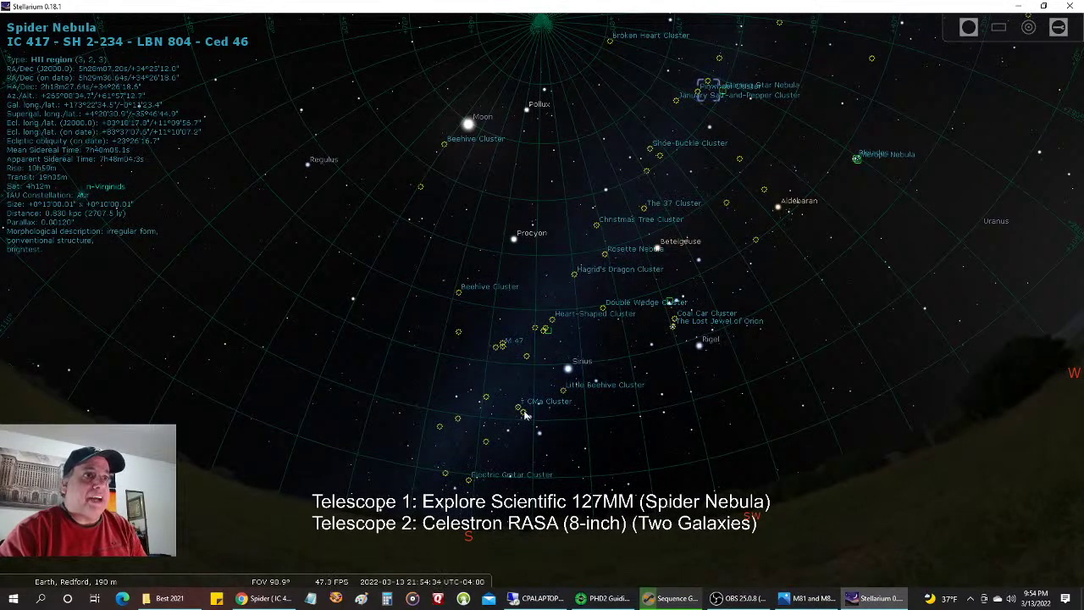
{"action": "left_click_drag", "start_coordinate": [621, 261], "coordinate": [659, 237]}
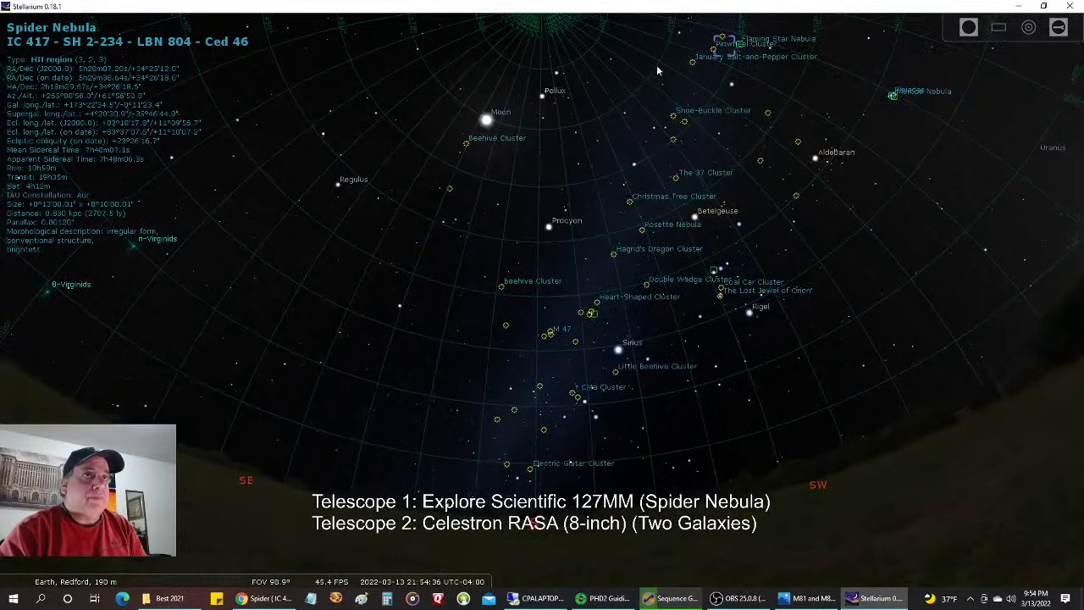
{"action": "left_click", "coordinate": [489, 122]}
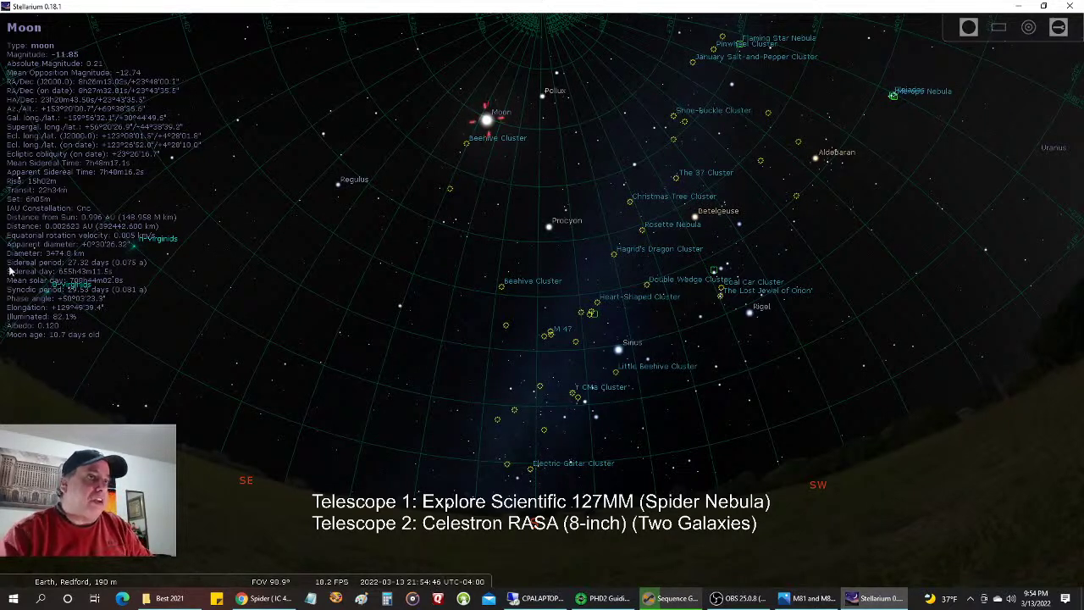
- Examine the Moon up close in Stellarium, return to a wide view around it, and leave Stellarium for Sequence Generator Pro
{"action": "scroll", "coordinate": [557, 229], "scroll_direction": "up", "scroll_amount": 3}
{"action": "scroll", "coordinate": [558, 228], "scroll_direction": "up", "scroll_amount": 5}
{"action": "left_click_drag", "start_coordinate": [557, 229], "coordinate": [574, 551]}
{"action": "left_click_drag", "start_coordinate": [524, 373], "coordinate": [554, 145]}
{"action": "scroll", "coordinate": [522, 236], "scroll_direction": "up", "scroll_amount": 5}
{"action": "left_click_drag", "start_coordinate": [502, 226], "coordinate": [591, 460]}
{"action": "scroll", "coordinate": [568, 435], "scroll_direction": "up", "scroll_amount": 2}
{"action": "scroll", "coordinate": [568, 435], "scroll_direction": "down", "scroll_amount": 10}
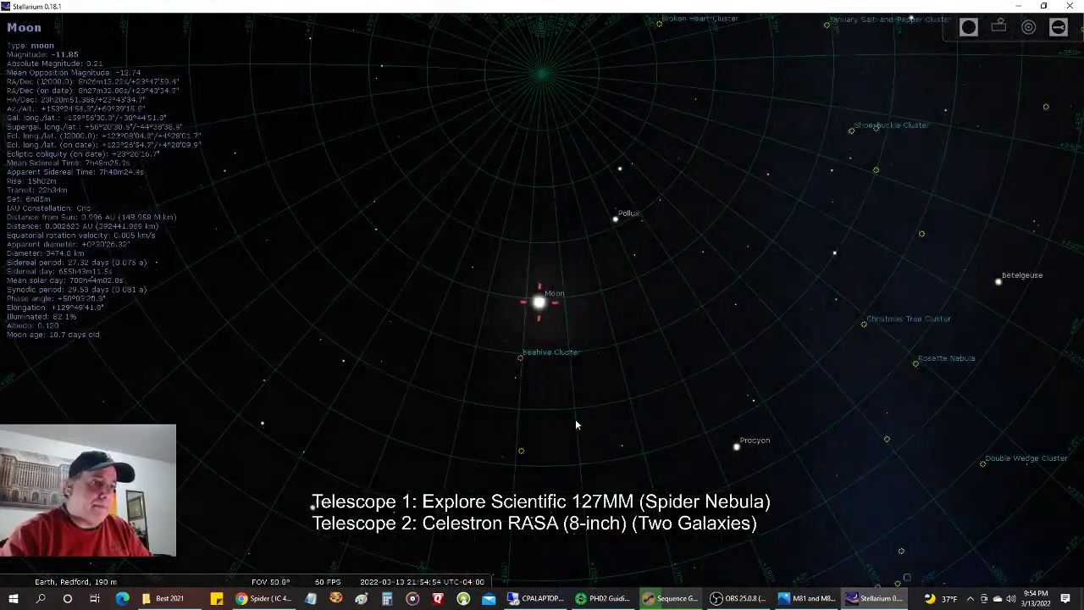
{"action": "key", "text": "alt+Tab"}
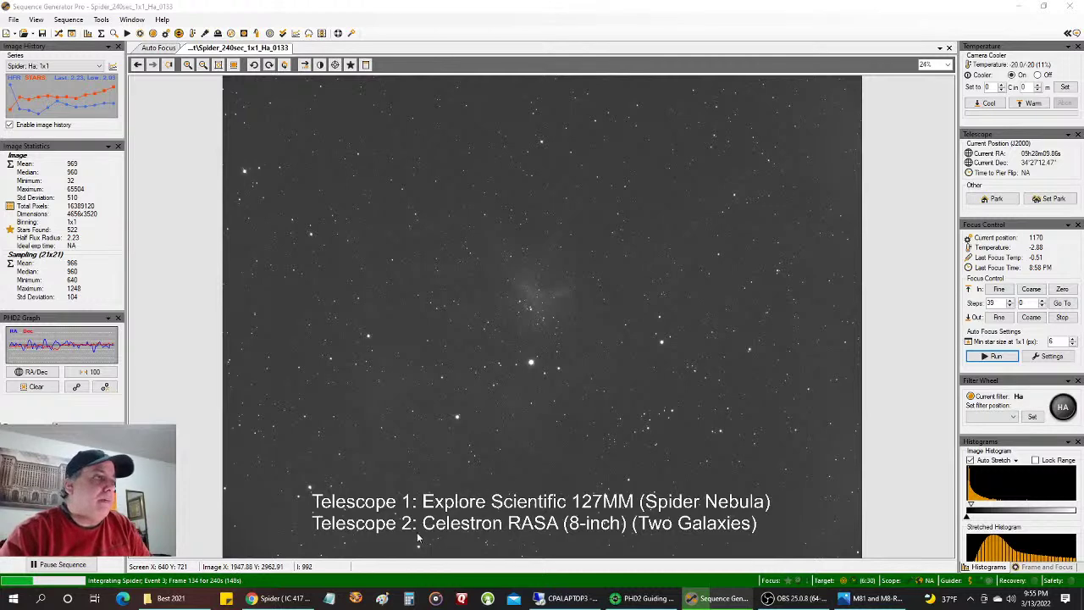
- Switch to the YouTube Studio live stream page in Chrome and review the stream's analytics
{"action": "left_click", "coordinate": [282, 598]}
{"action": "left_click", "coordinate": [73, 9]}
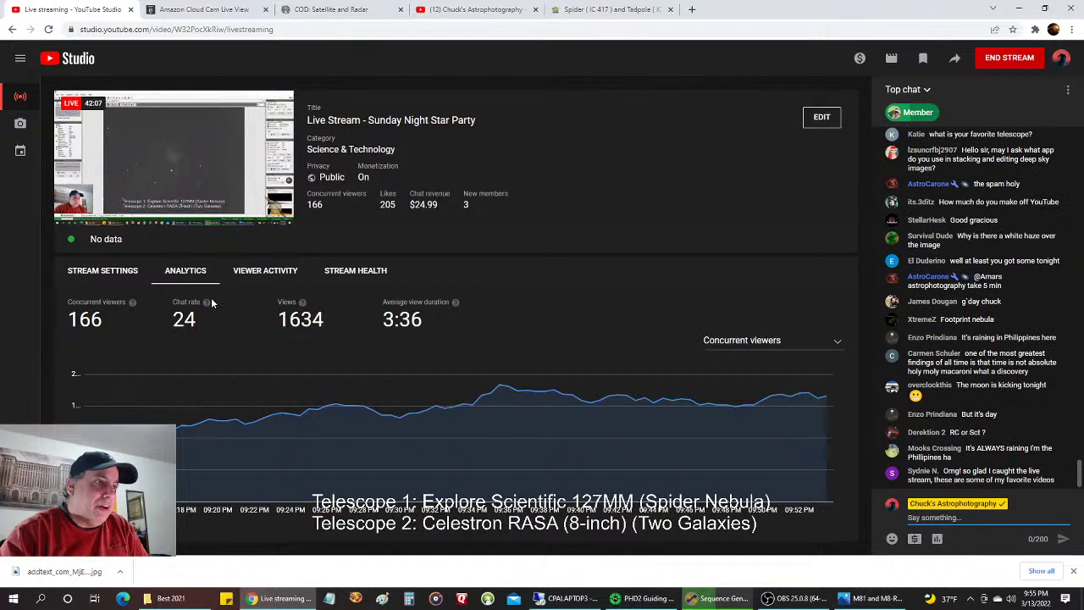
{"action": "mouse_move", "coordinate": [207, 305]}
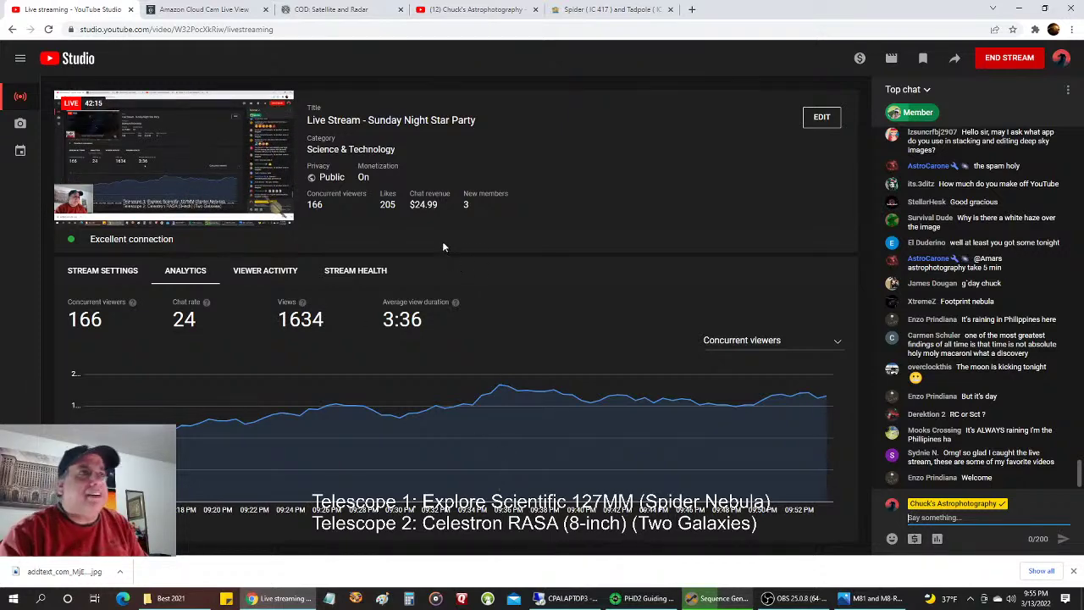
- On the remote laptop CPALAPTOP3, check the M81 and M82 frame and PHD2 guiding, dismissing PHD2's Dec correction alert each time
{"action": "left_click", "coordinate": [566, 598]}
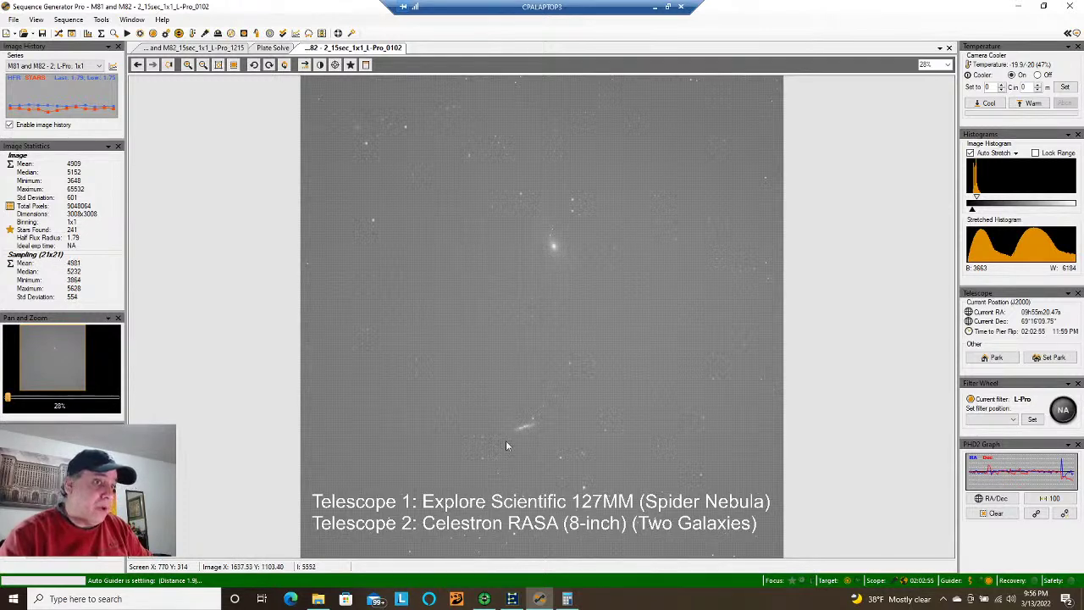
{"action": "left_click", "coordinate": [483, 599]}
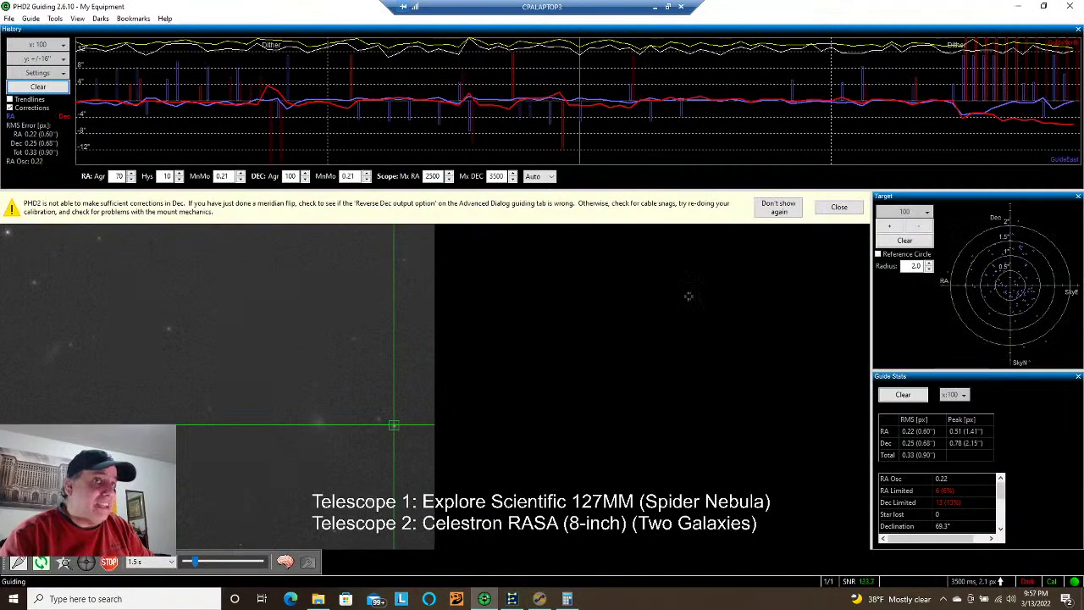
{"action": "left_click", "coordinate": [854, 210]}
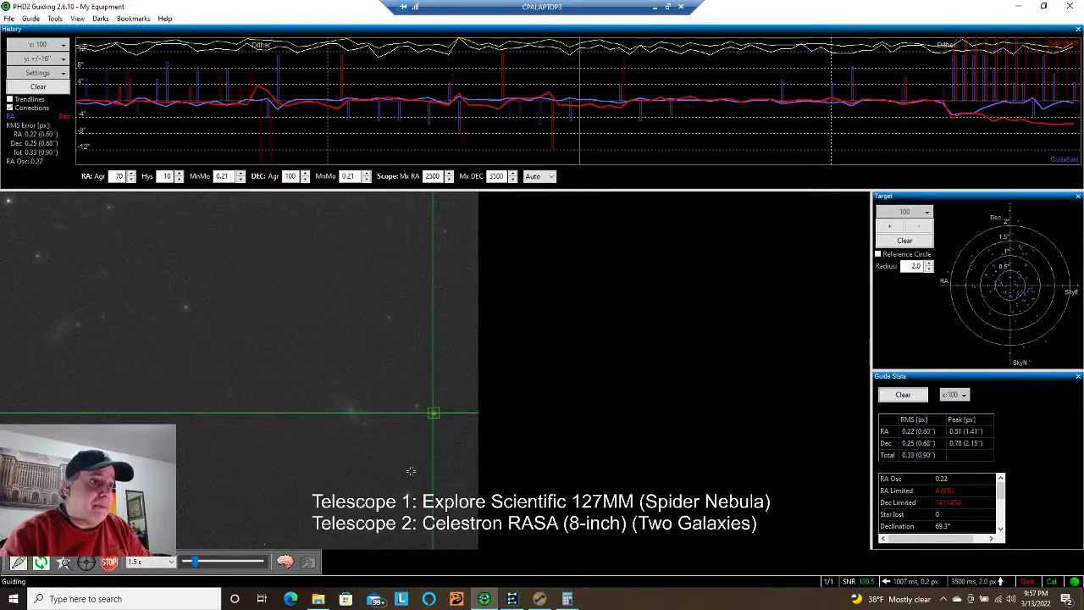
{"action": "left_click", "coordinate": [540, 598]}
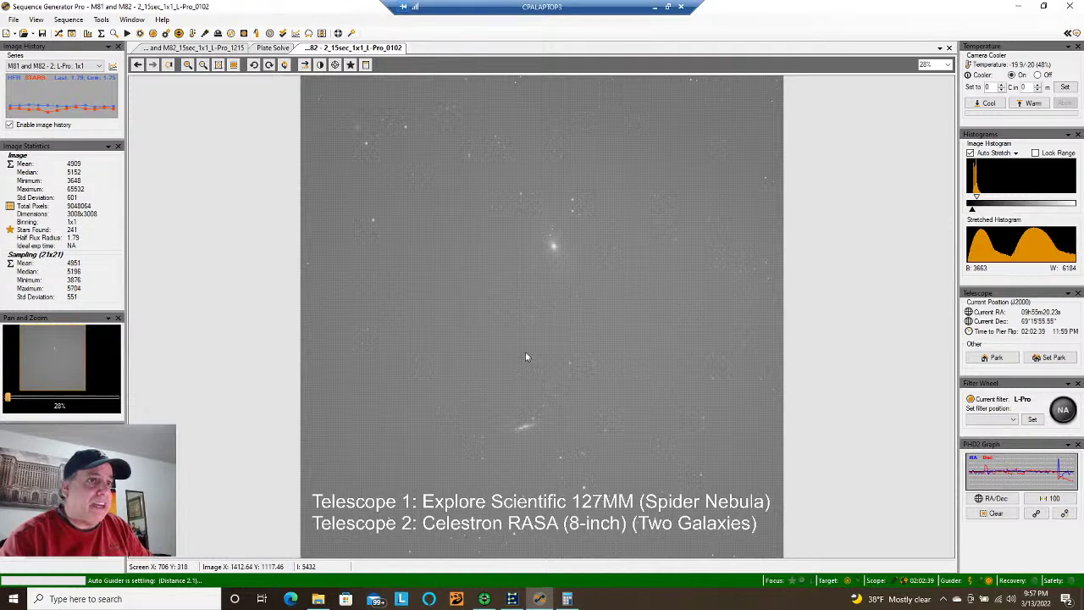
{"action": "left_click", "coordinate": [482, 600]}
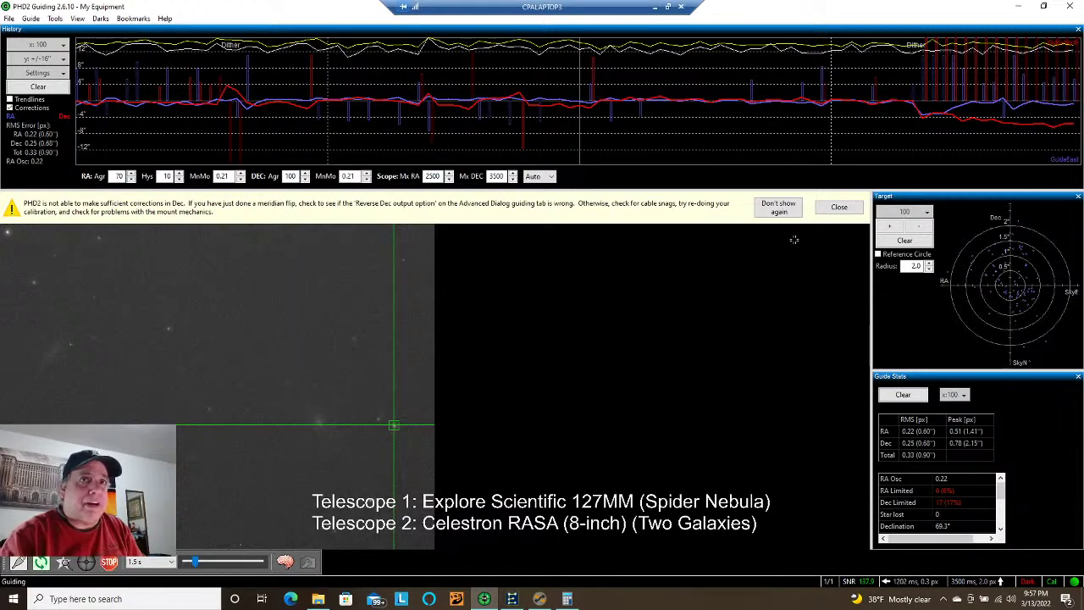
{"action": "left_click", "coordinate": [839, 207]}
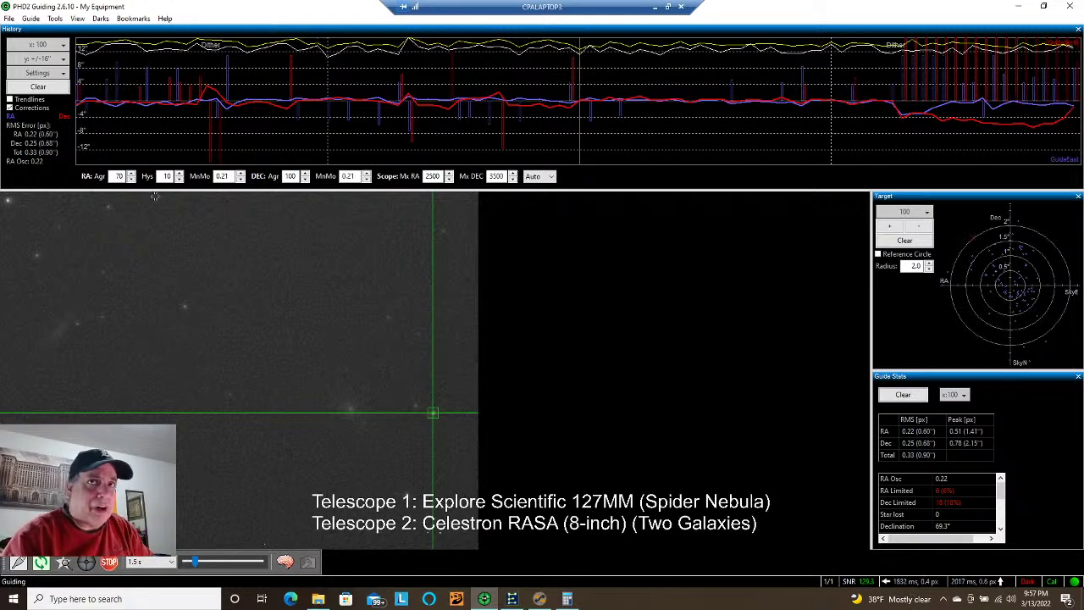
- Review the M81 and M82 - 2 target in the remote Sequence Generator Pro sequence window, close it and minimize the remote session
{"action": "left_click", "coordinate": [546, 602]}
{"action": "left_click", "coordinate": [58, 34]}
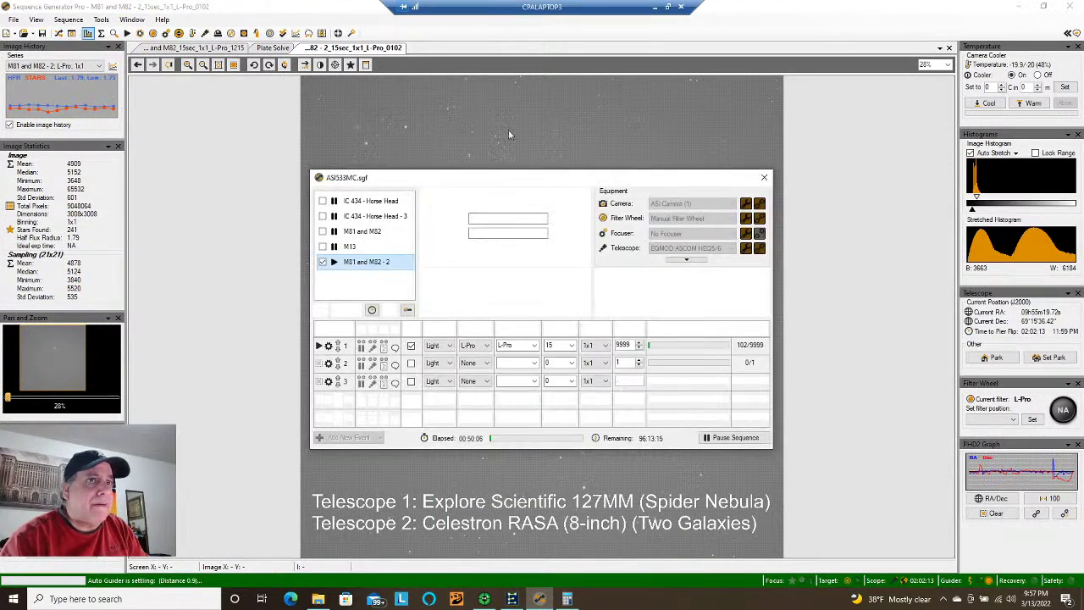
{"action": "left_click", "coordinate": [763, 179]}
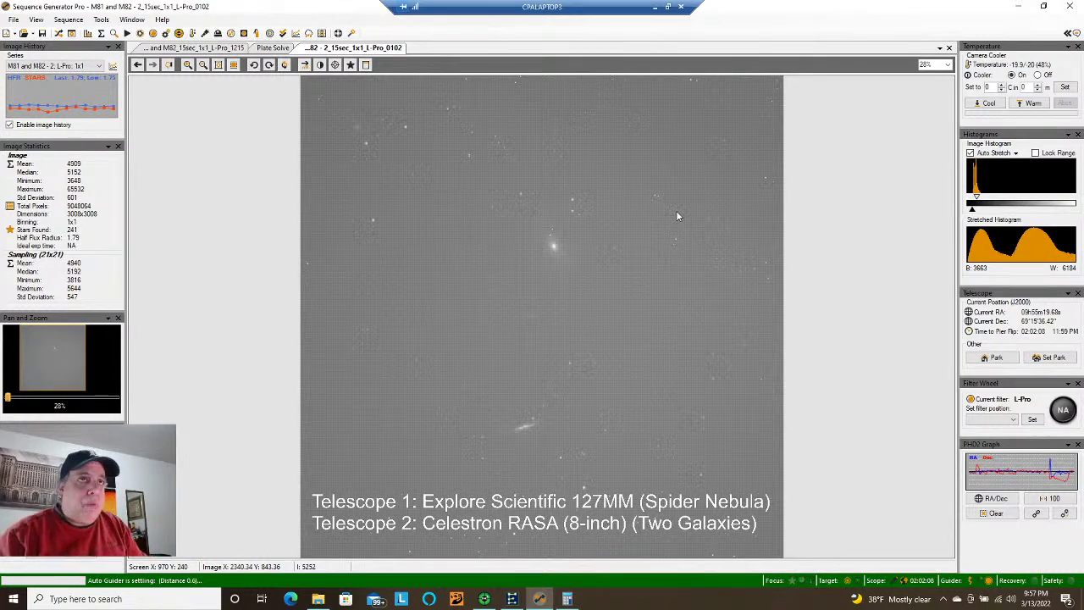
{"action": "left_click", "coordinate": [655, 7]}
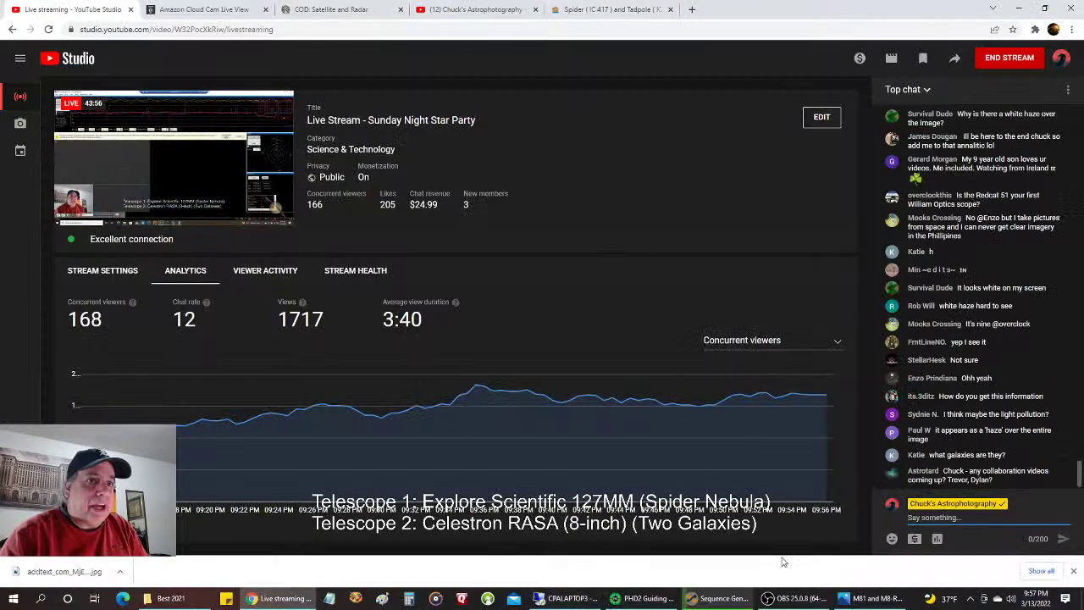
- Show the finished M81 photo in Photos, and compare the newest Spider frame with the remote laptop's newest M81 and M82 frame
{"action": "left_click", "coordinate": [872, 598]}
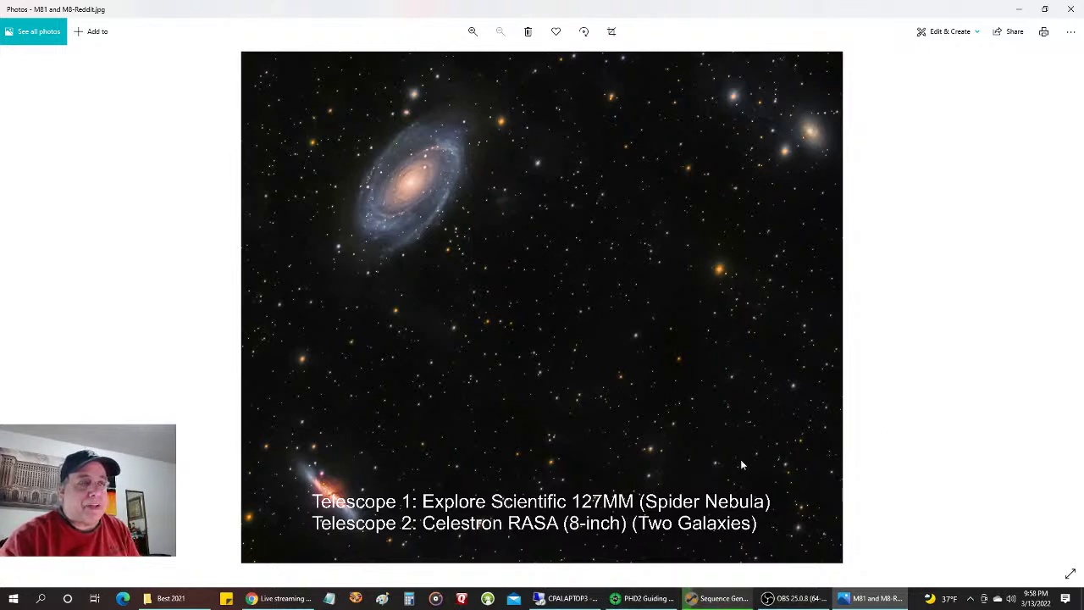
{"action": "left_click", "coordinate": [792, 600]}
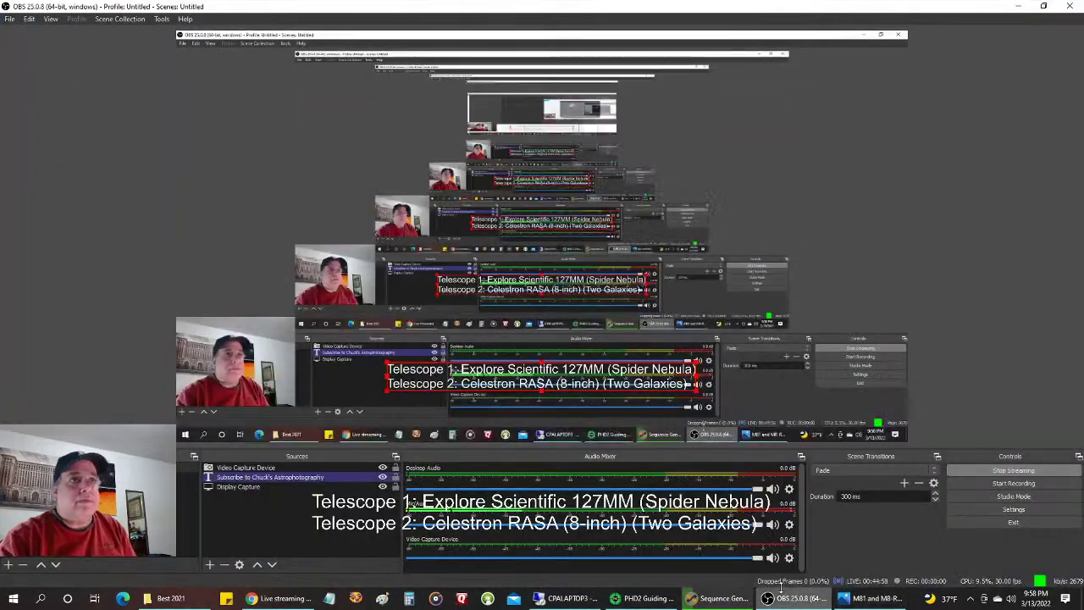
{"action": "left_click", "coordinate": [714, 604]}
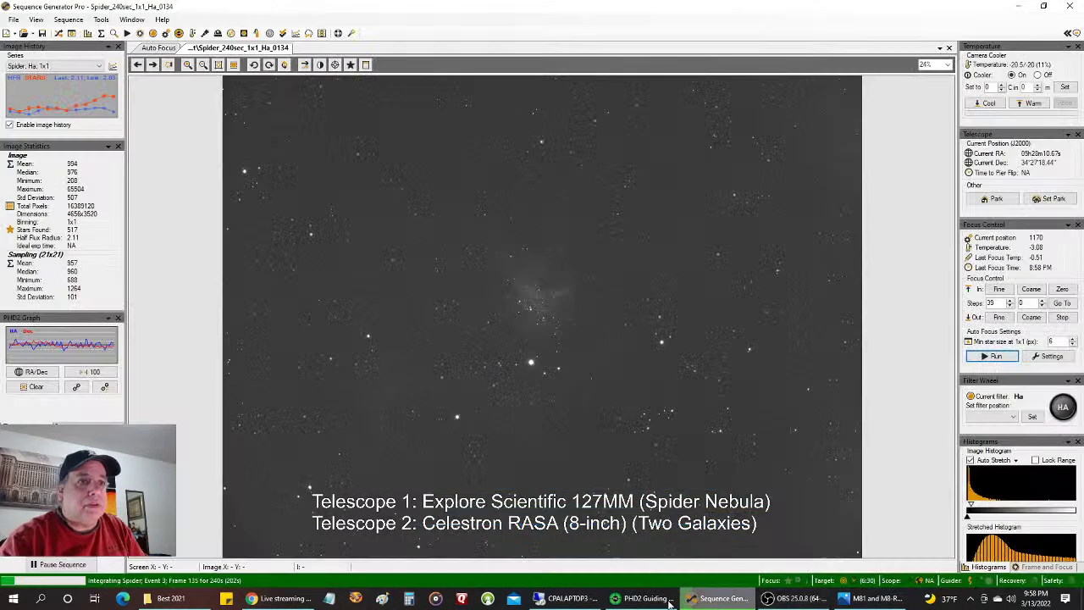
{"action": "left_click", "coordinate": [546, 600]}
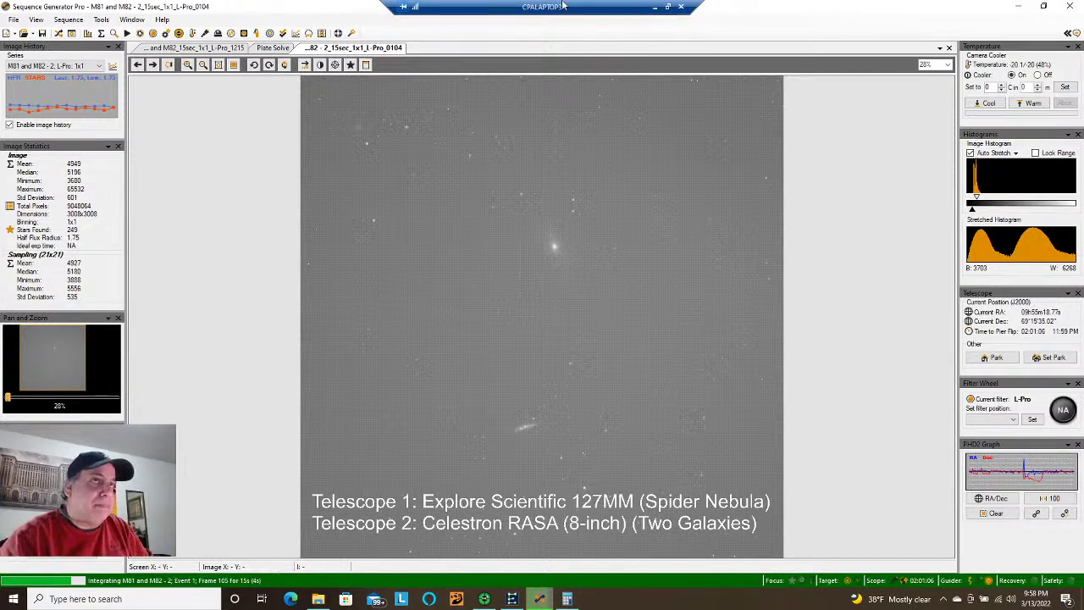
{"action": "left_click", "coordinate": [657, 7]}
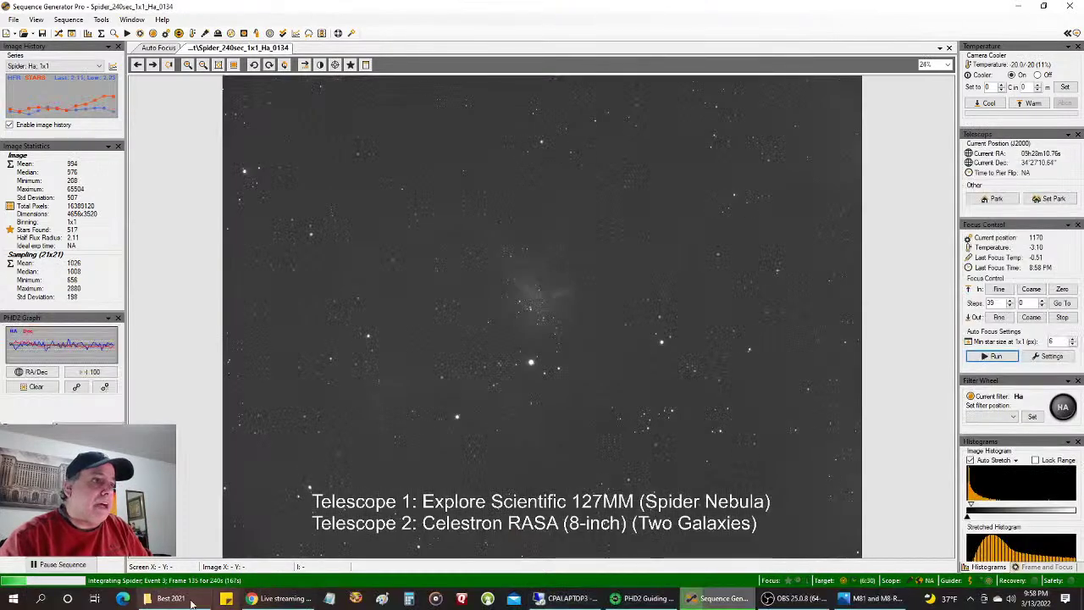
- Switch to the AstroBin page in Chrome, leave the full-size Spider and Tadpole image and open the account's own gallery
{"action": "left_click", "coordinate": [279, 598]}
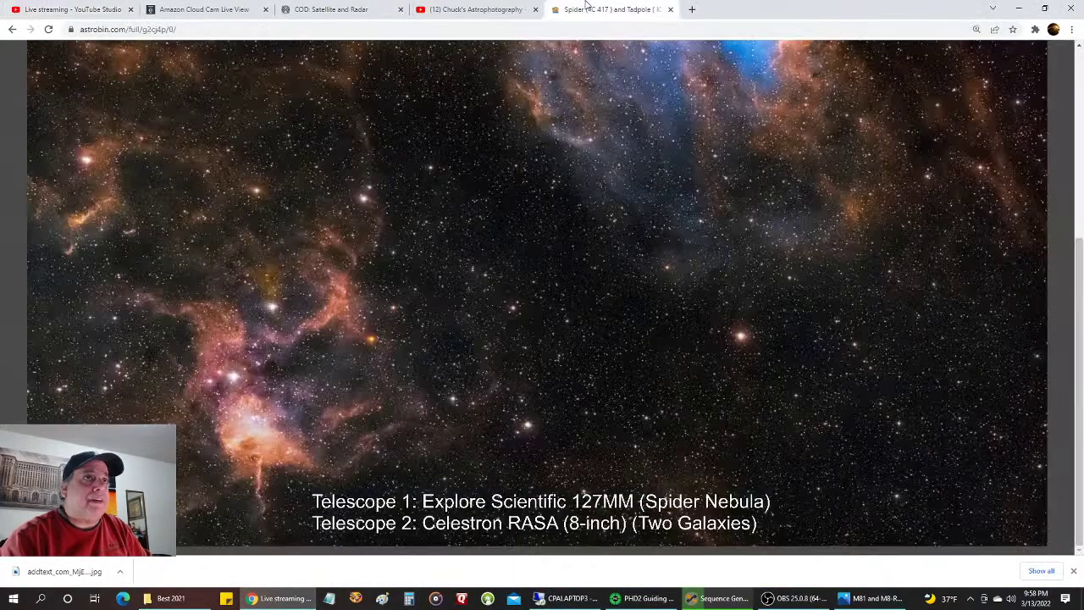
{"action": "left_click", "coordinate": [608, 10]}
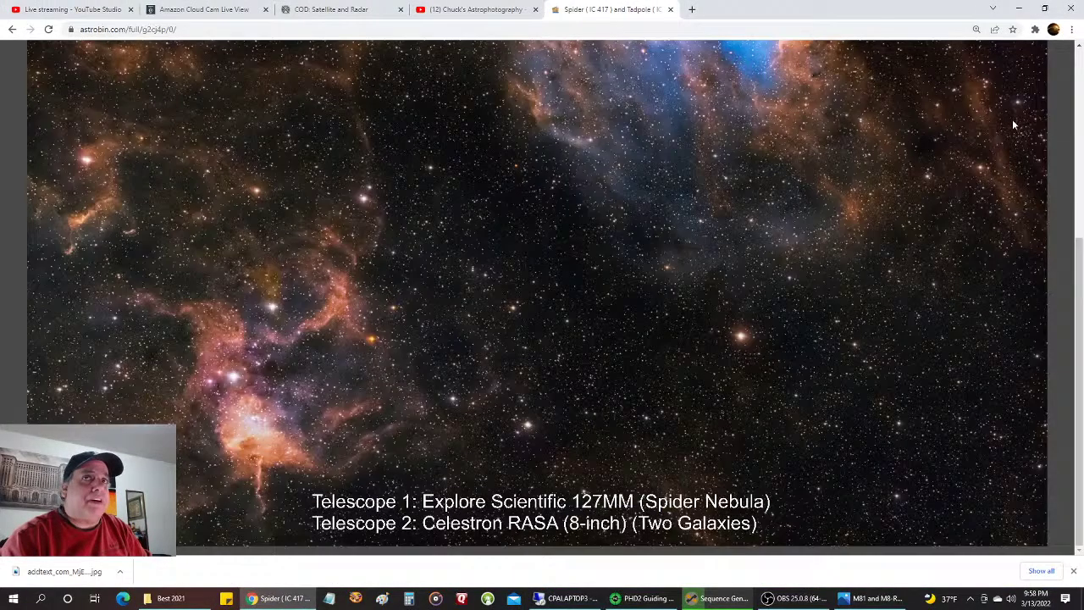
{"action": "left_click", "coordinate": [12, 29]}
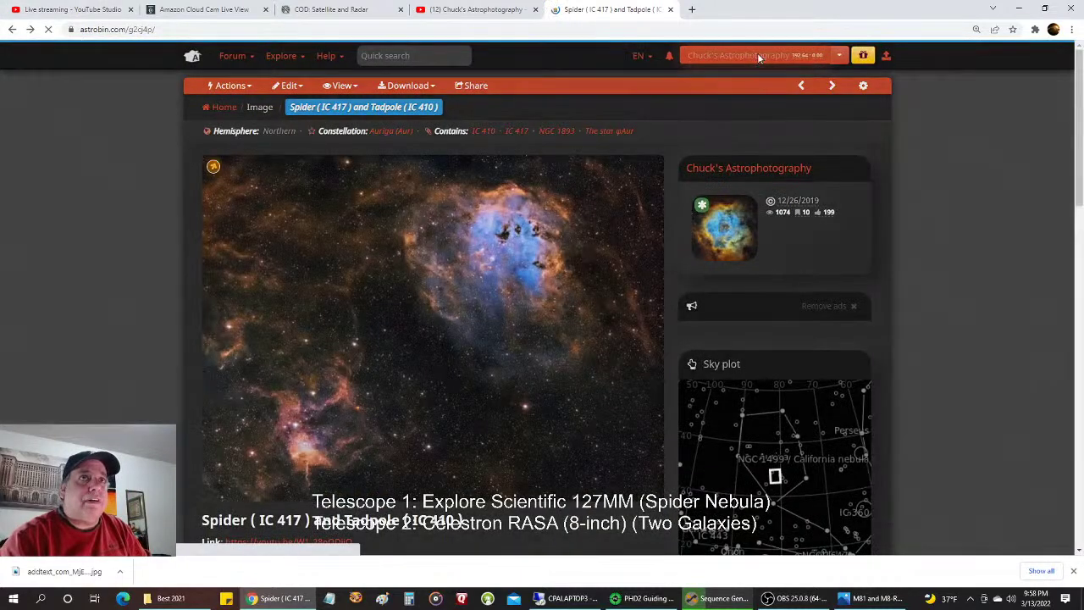
{"action": "left_click", "coordinate": [757, 53]}
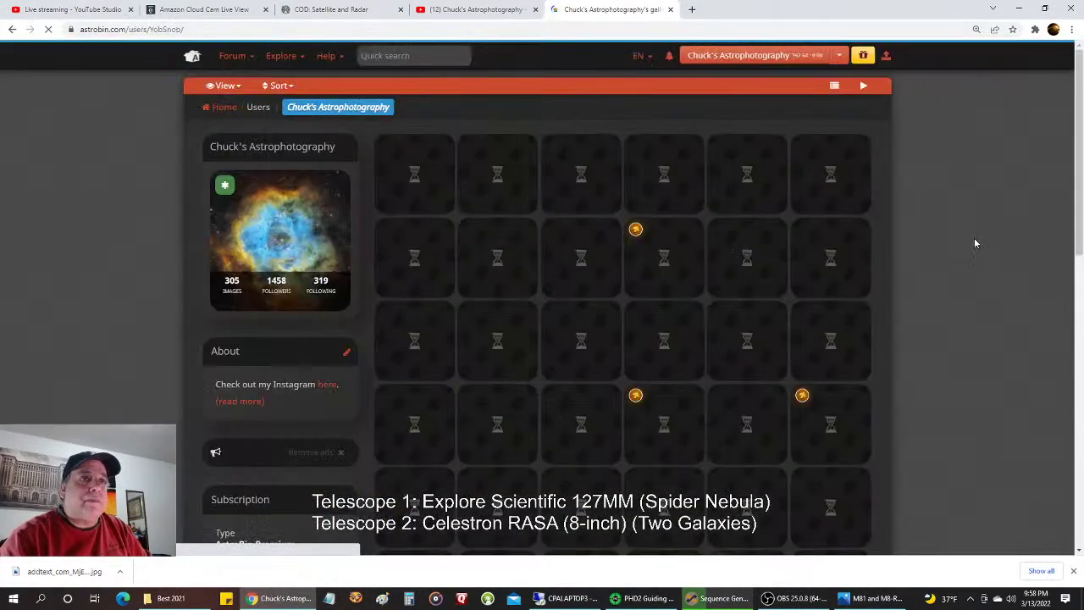
- Browse the older photos in the AstroBin gallery, looking for a nebula image to show
{"action": "scroll", "coordinate": [959, 253], "scroll_direction": "down", "scroll_amount": 5}
{"action": "scroll", "coordinate": [957, 254], "scroll_direction": "down", "scroll_amount": 3}
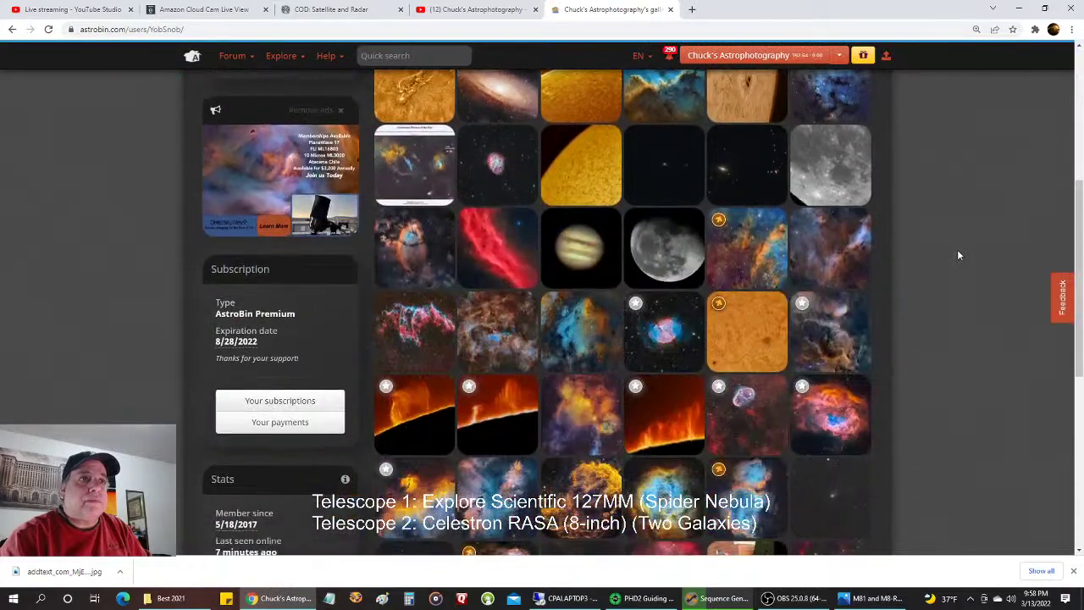
{"action": "scroll", "coordinate": [952, 271], "scroll_direction": "down", "scroll_amount": 3}
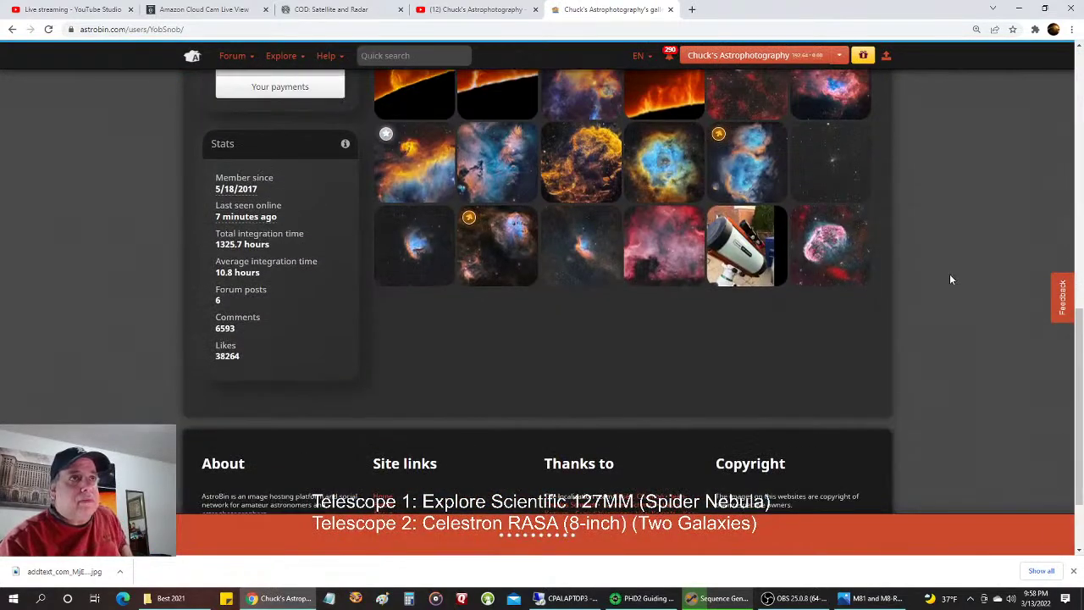
{"action": "scroll", "coordinate": [864, 282], "scroll_direction": "down", "scroll_amount": 2}
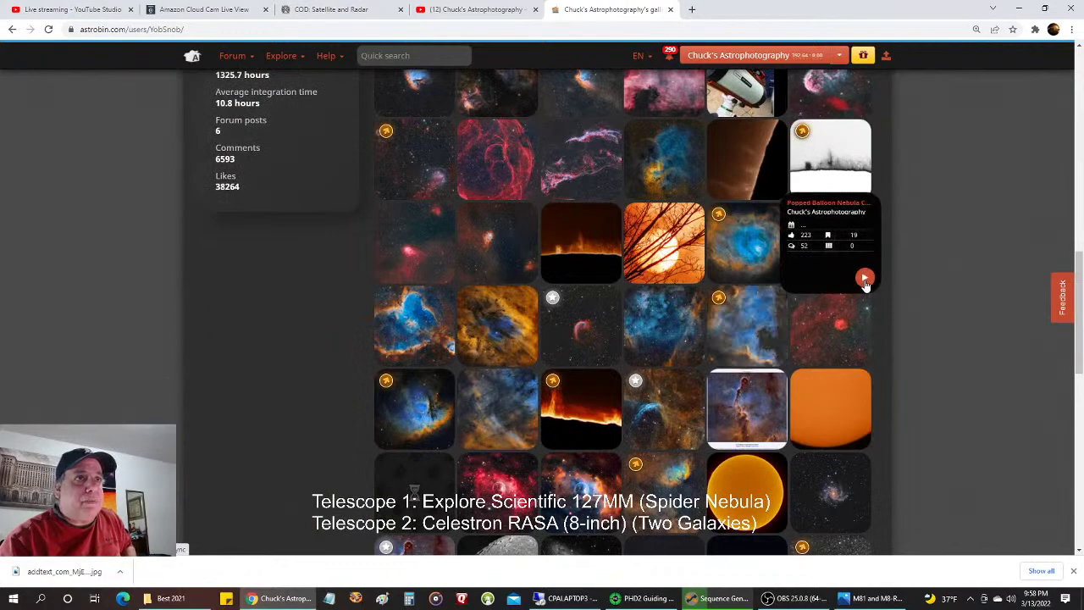
{"action": "scroll", "coordinate": [865, 286], "scroll_direction": "down", "scroll_amount": 2}
{"action": "scroll", "coordinate": [865, 286], "scroll_direction": "down", "scroll_amount": 5}
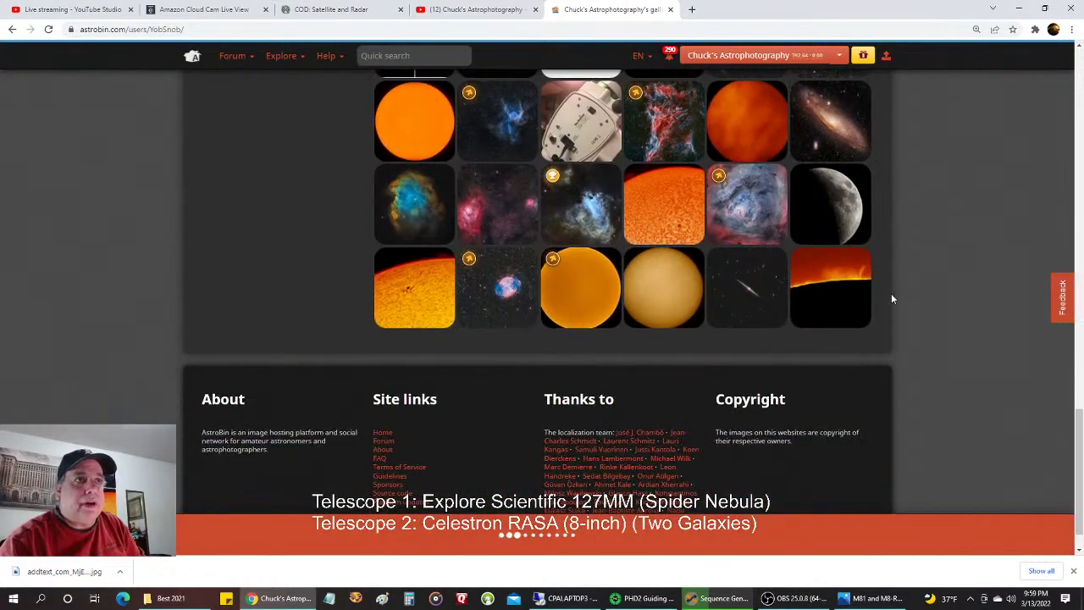
{"action": "scroll", "coordinate": [891, 298], "scroll_direction": "down", "scroll_amount": 1}
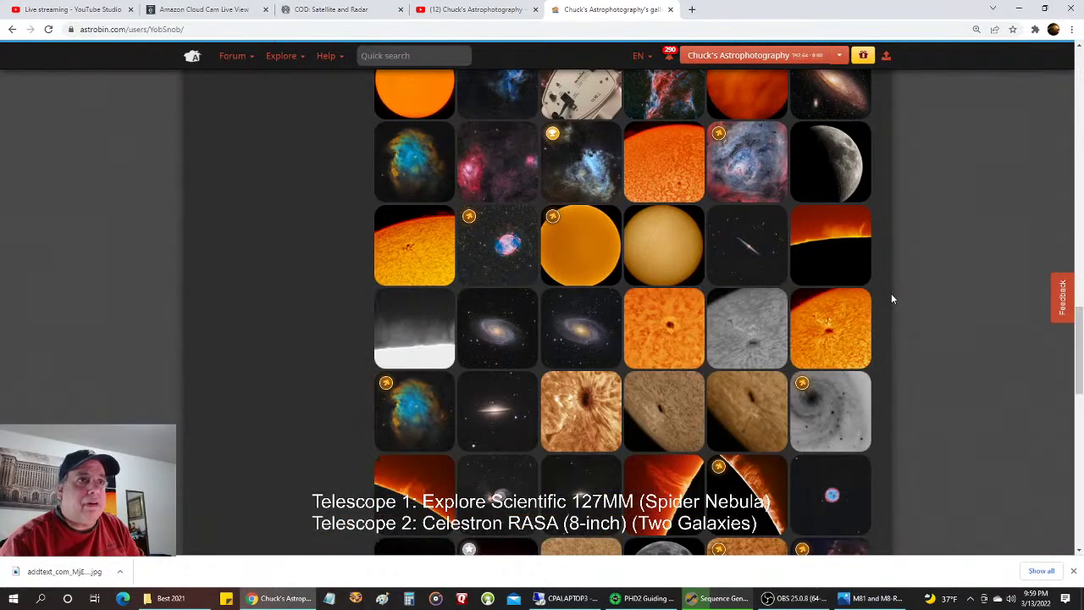
{"action": "scroll", "coordinate": [891, 296], "scroll_direction": "down", "scroll_amount": 5}
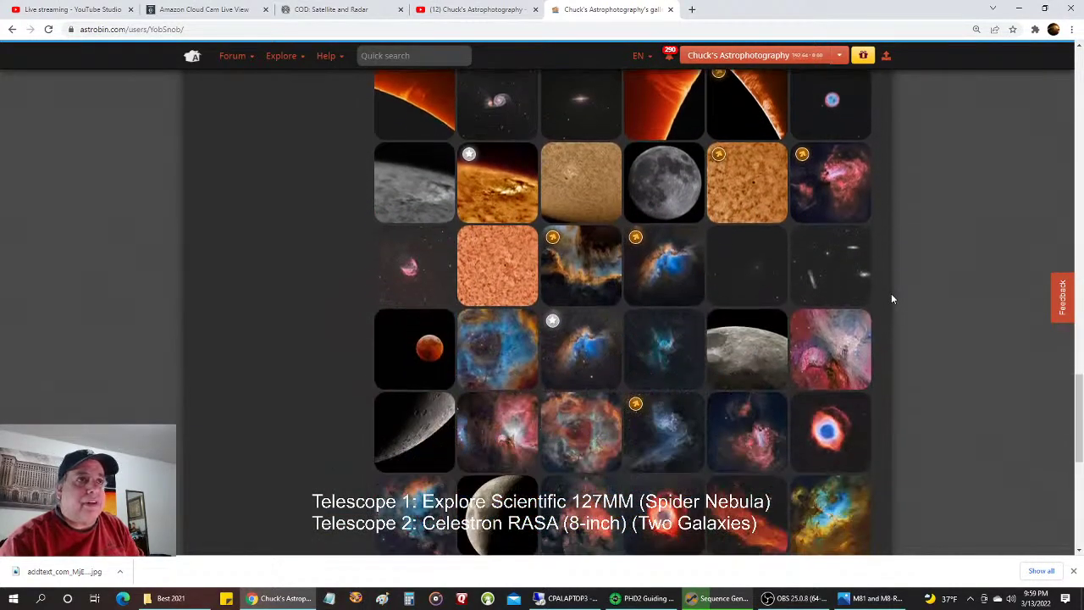
{"action": "scroll", "coordinate": [891, 298], "scroll_direction": "down", "scroll_amount": 4}
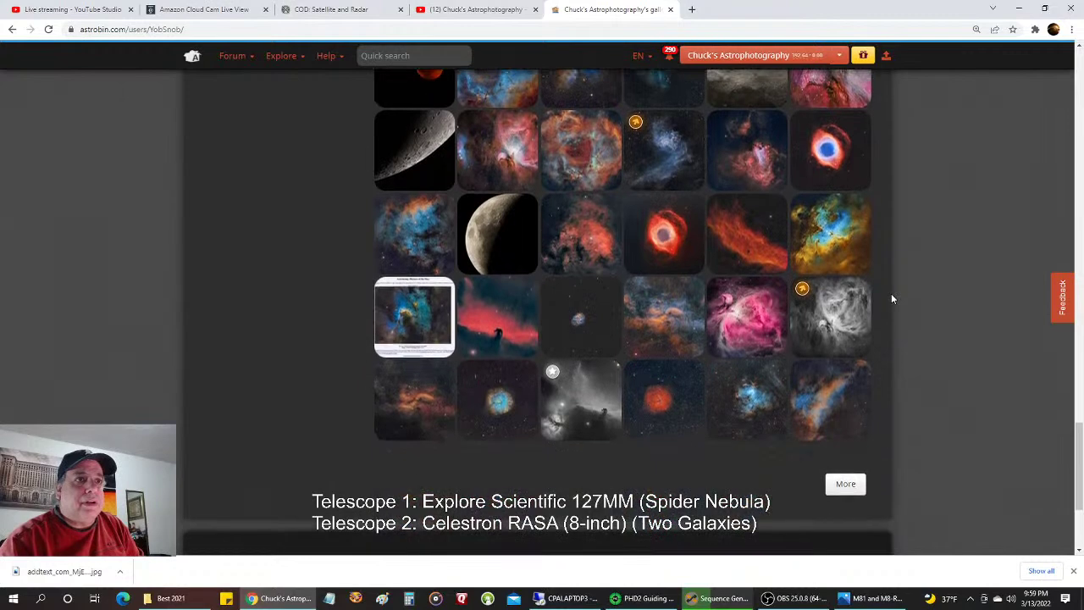
{"action": "scroll", "coordinate": [891, 298], "scroll_direction": "down", "scroll_amount": 3}
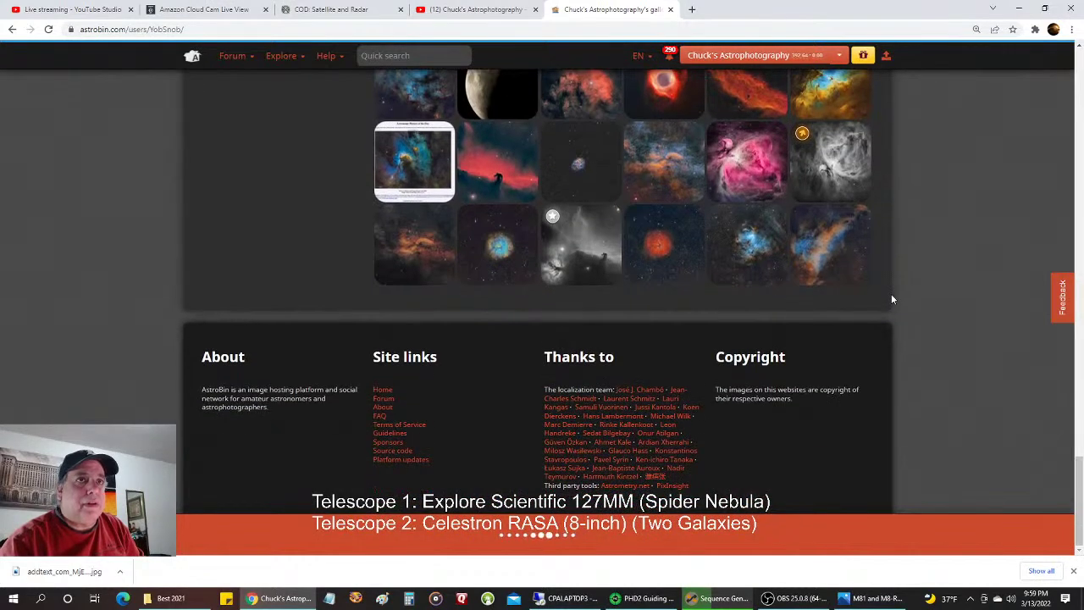
{"action": "scroll", "coordinate": [891, 298], "scroll_direction": "down", "scroll_amount": 3}
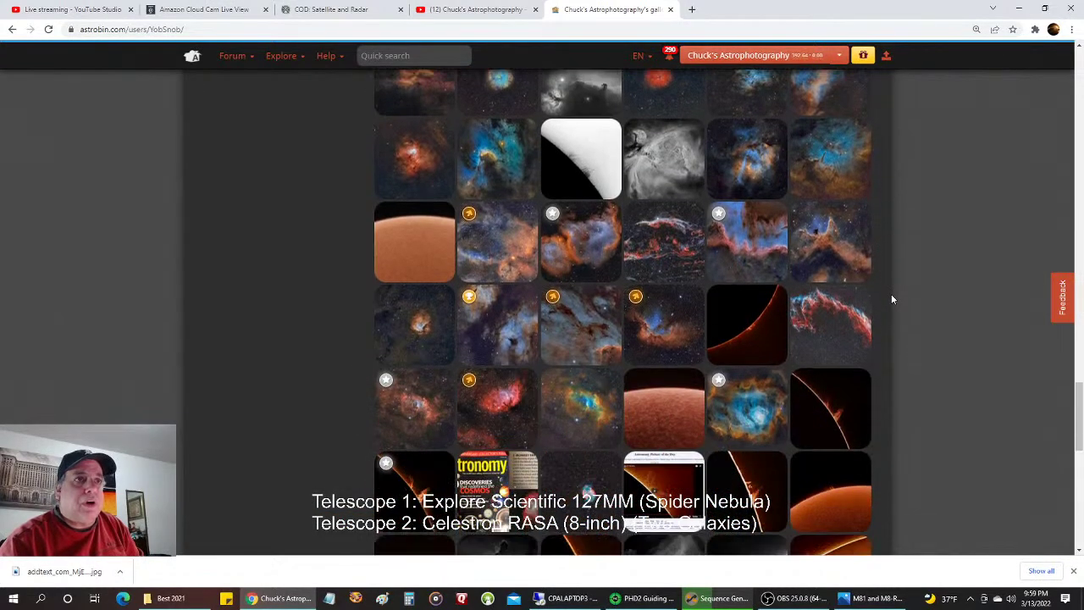
{"action": "scroll", "coordinate": [891, 298], "scroll_direction": "down", "scroll_amount": 1}
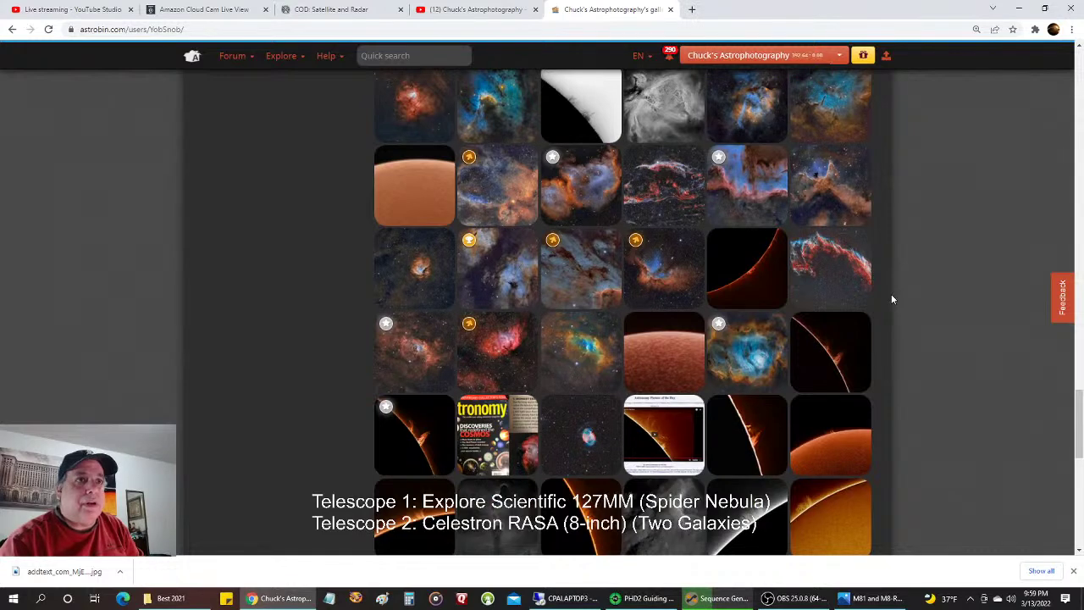
{"action": "scroll", "coordinate": [891, 297], "scroll_direction": "down", "scroll_amount": 5}
{"action": "scroll", "coordinate": [890, 275], "scroll_direction": "down", "scroll_amount": 1}
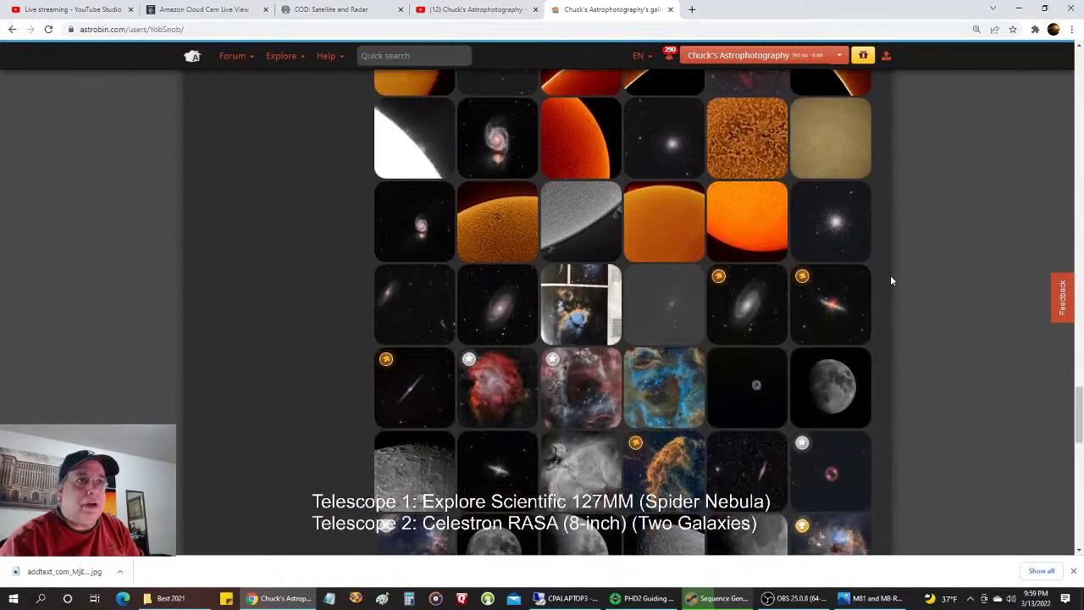
{"action": "scroll", "coordinate": [891, 280], "scroll_direction": "up", "scroll_amount": 5}
{"action": "scroll", "coordinate": [891, 281], "scroll_direction": "up", "scroll_amount": 3}
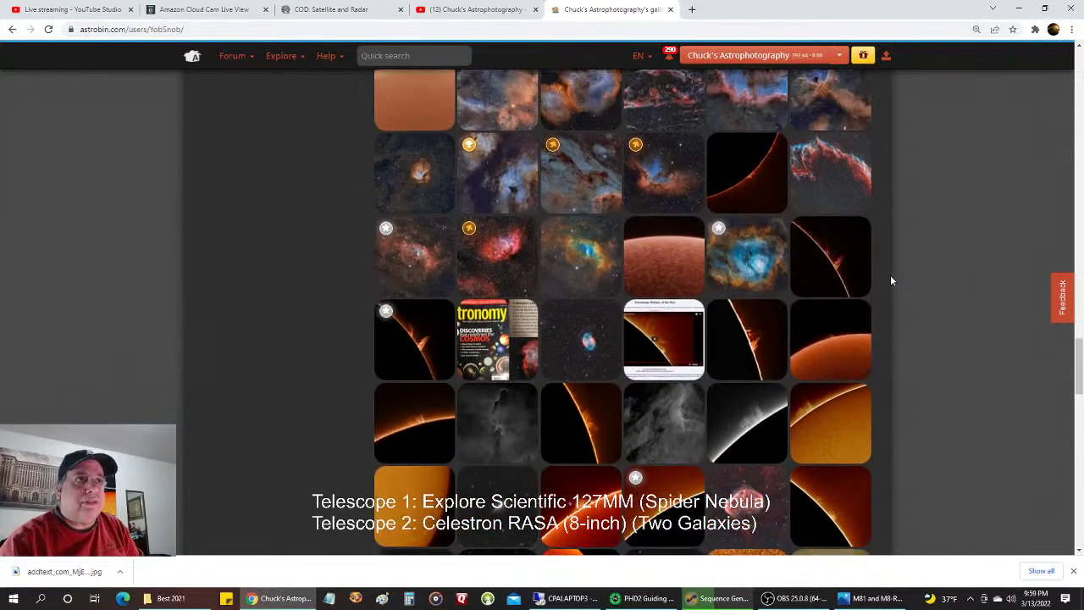
{"action": "scroll", "coordinate": [890, 274], "scroll_direction": "up", "scroll_amount": 3}
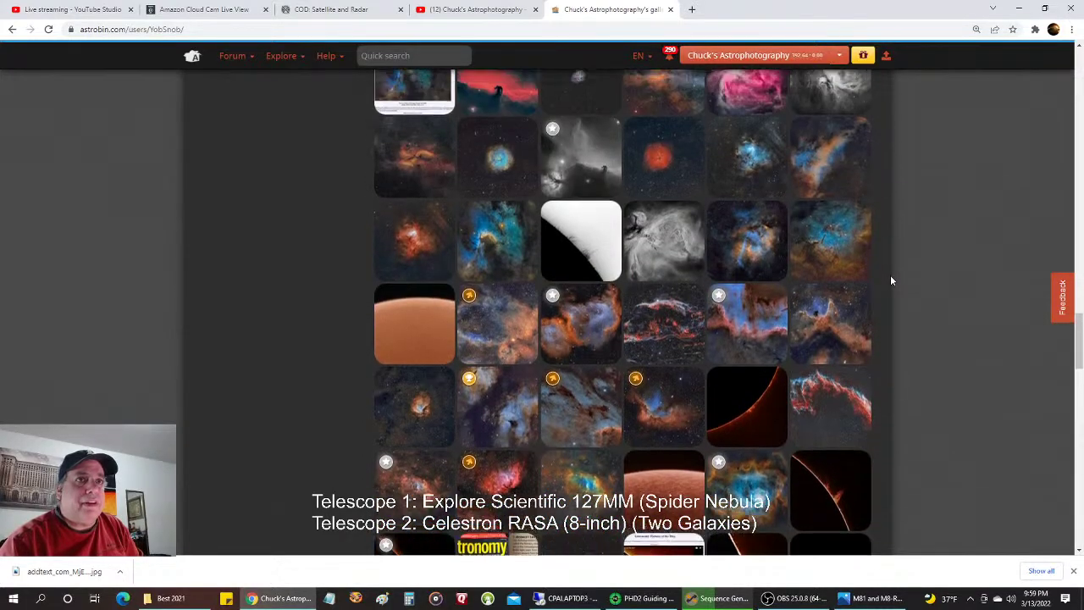
- Open the Fossil Footprint Nebula in SHO photo at full size and show the whole nebula
{"action": "left_click", "coordinate": [748, 312]}
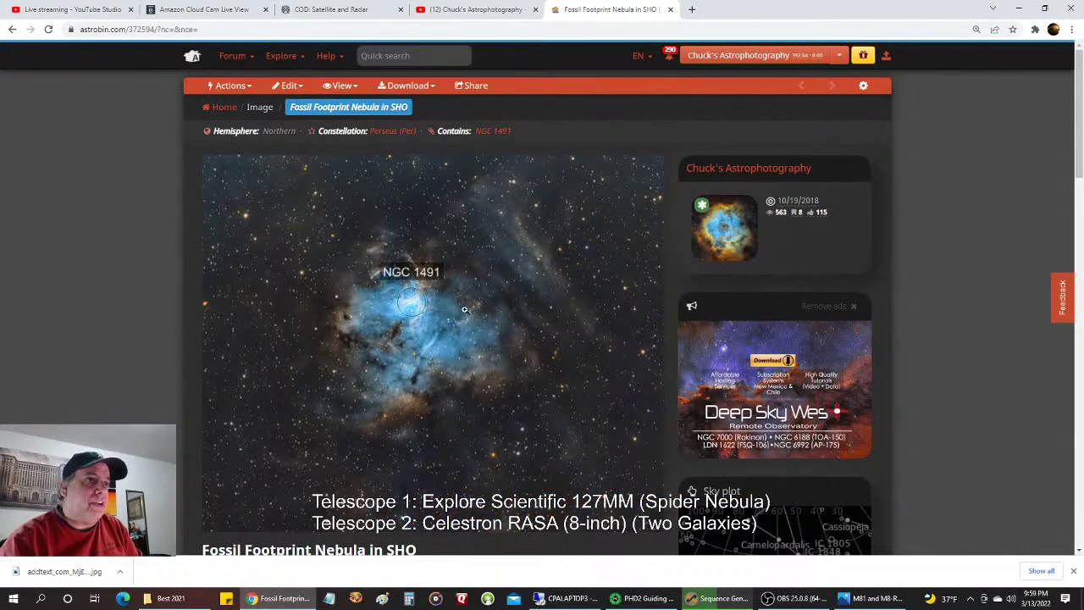
{"action": "left_click", "coordinate": [495, 306]}
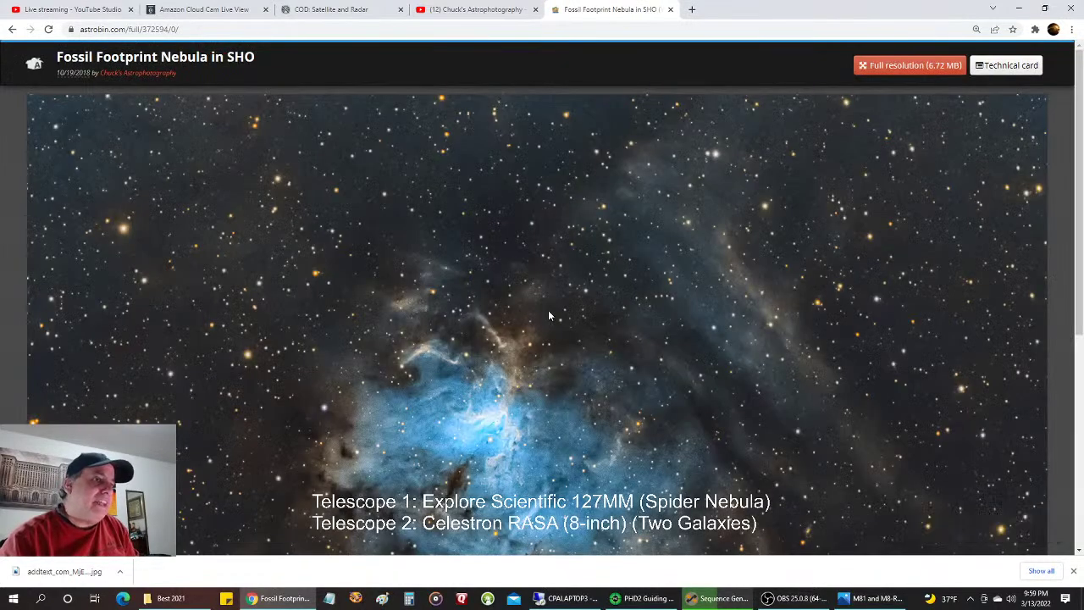
{"action": "scroll", "coordinate": [549, 313], "scroll_direction": "down", "scroll_amount": 3}
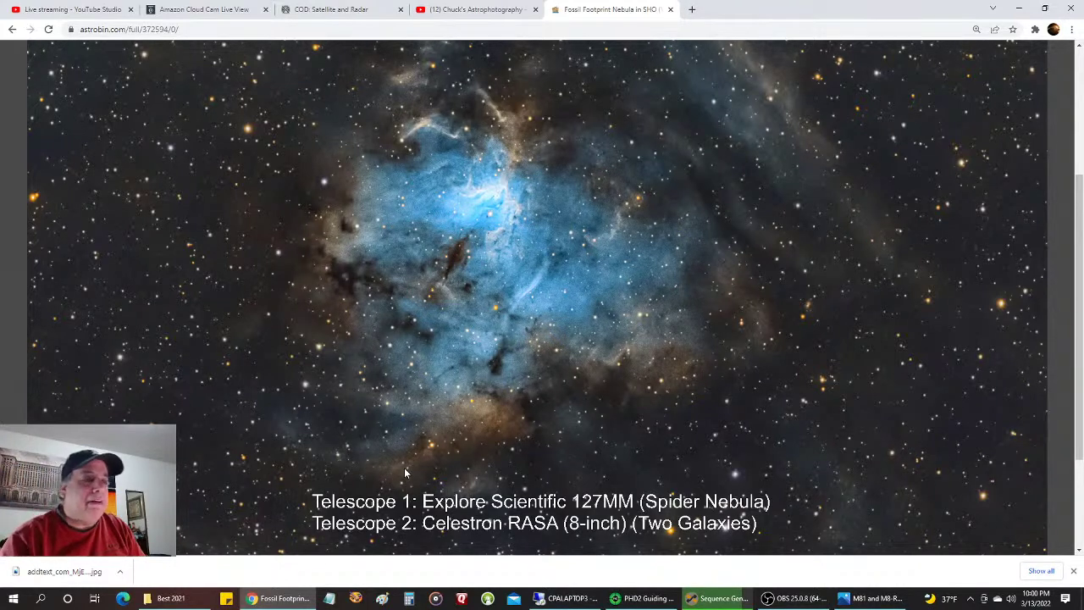
- On the remote laptop CPALAPTOP3, inspect the M81 and M82 frame at 100% zoom, fit it back to screen and minimize the session
{"action": "left_click", "coordinate": [565, 598]}
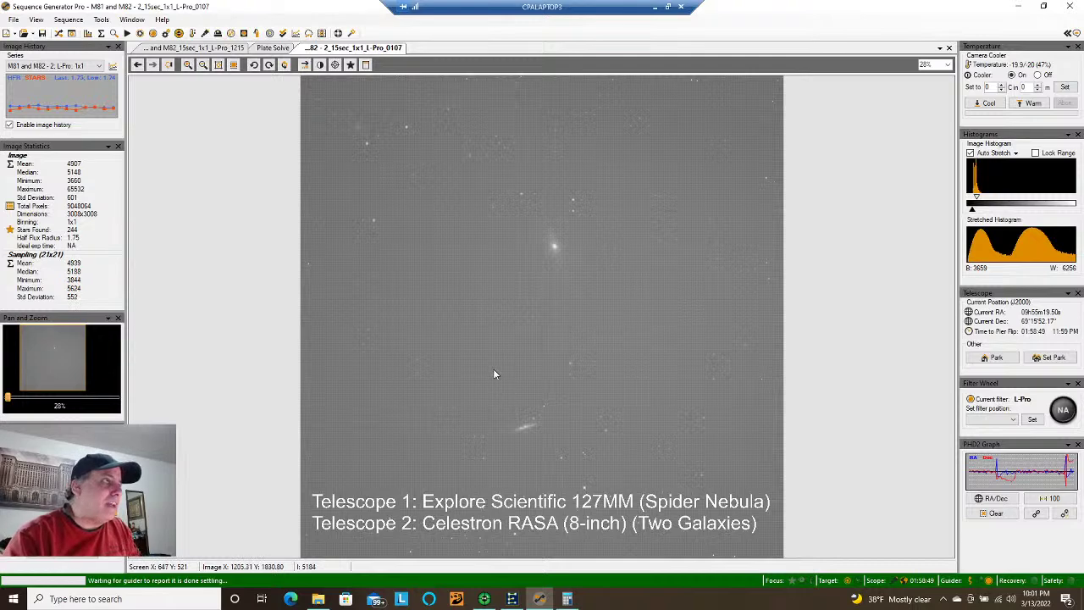
{"action": "right_click", "coordinate": [480, 291]}
{"action": "left_click", "coordinate": [518, 321]}
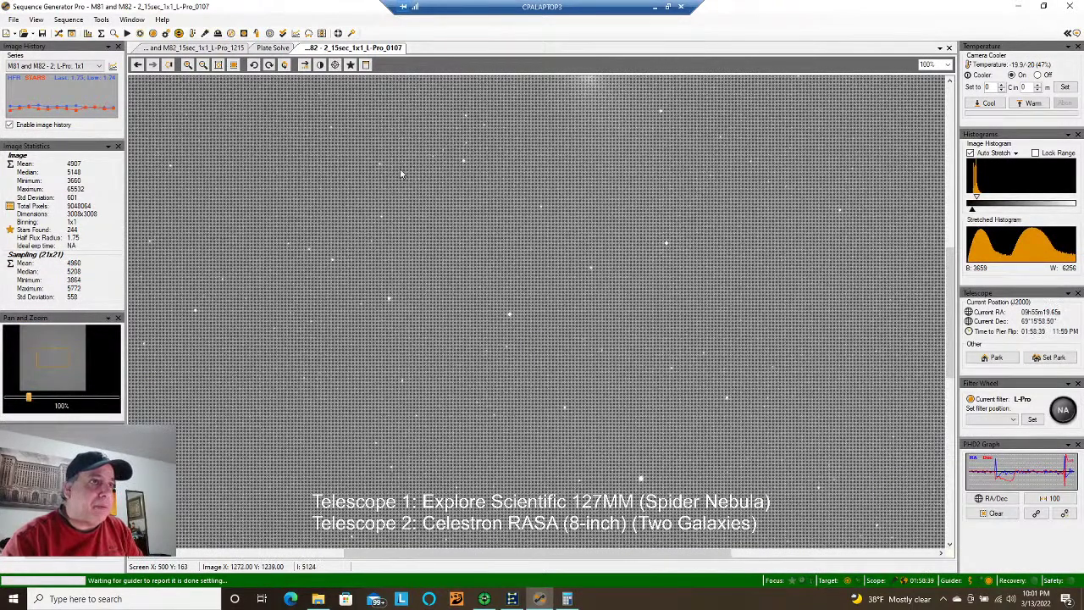
{"action": "right_click", "coordinate": [492, 248]}
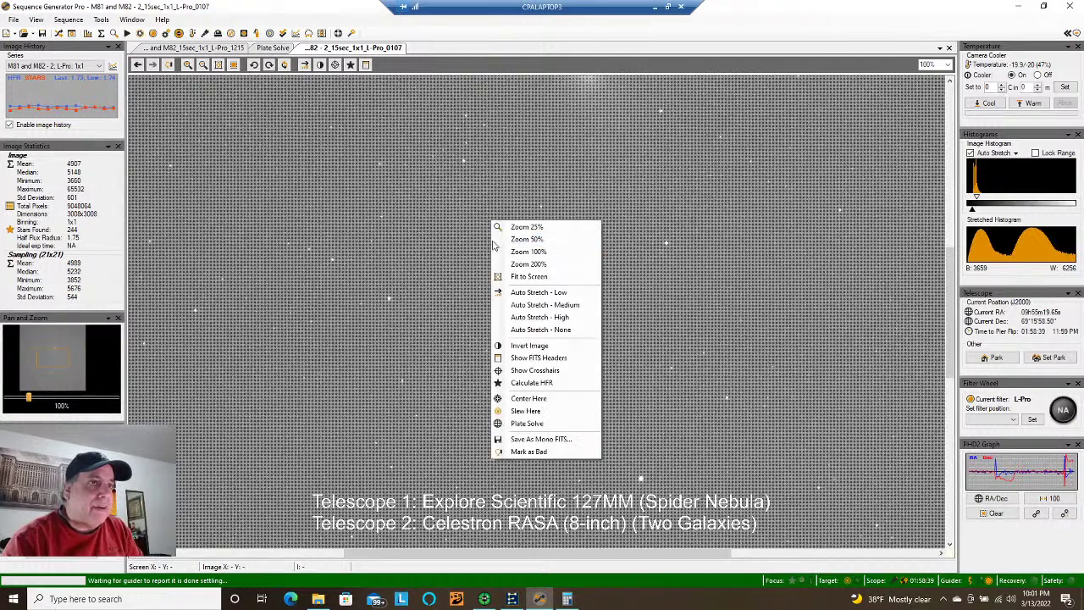
{"action": "left_click", "coordinate": [530, 276]}
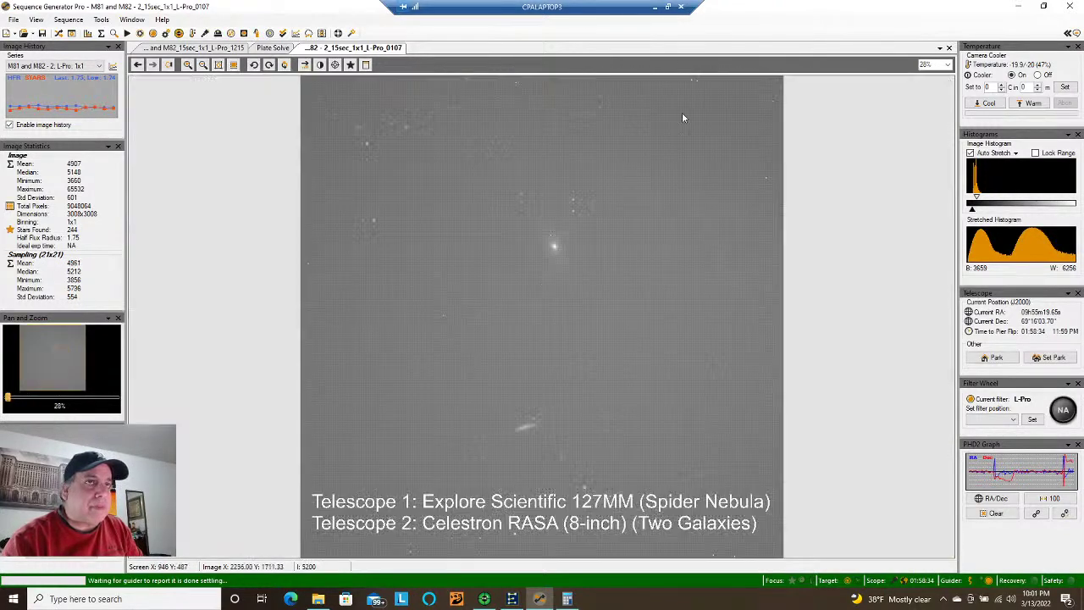
{"action": "left_click", "coordinate": [654, 7]}
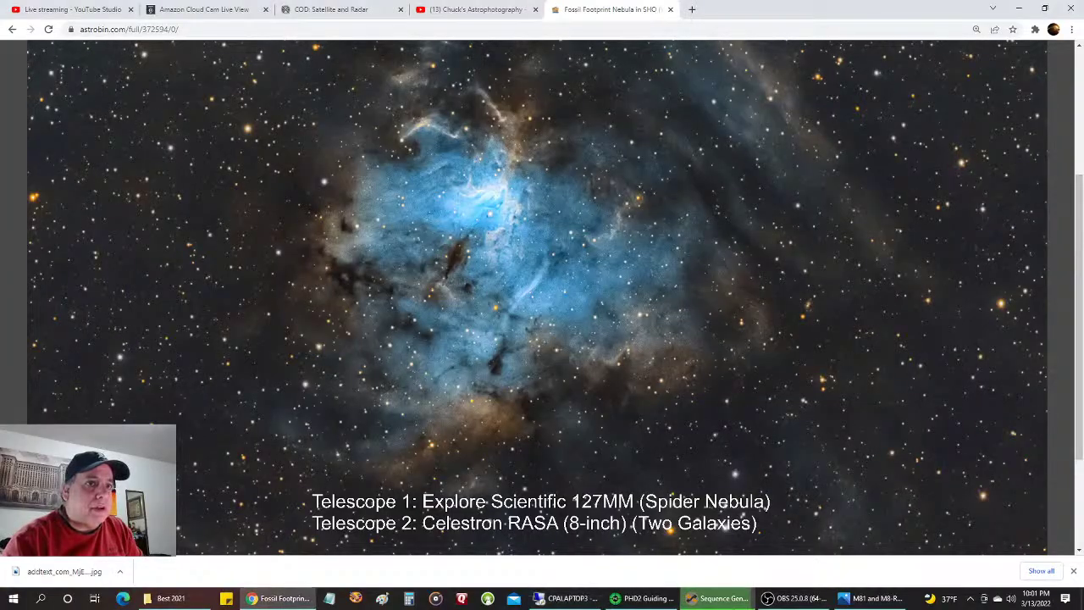
- Switch to the local Sequence Generator Pro and inspect Spider frame 0134 at 100% zoom around the bright star below the nebula
{"action": "left_click", "coordinate": [720, 598]}
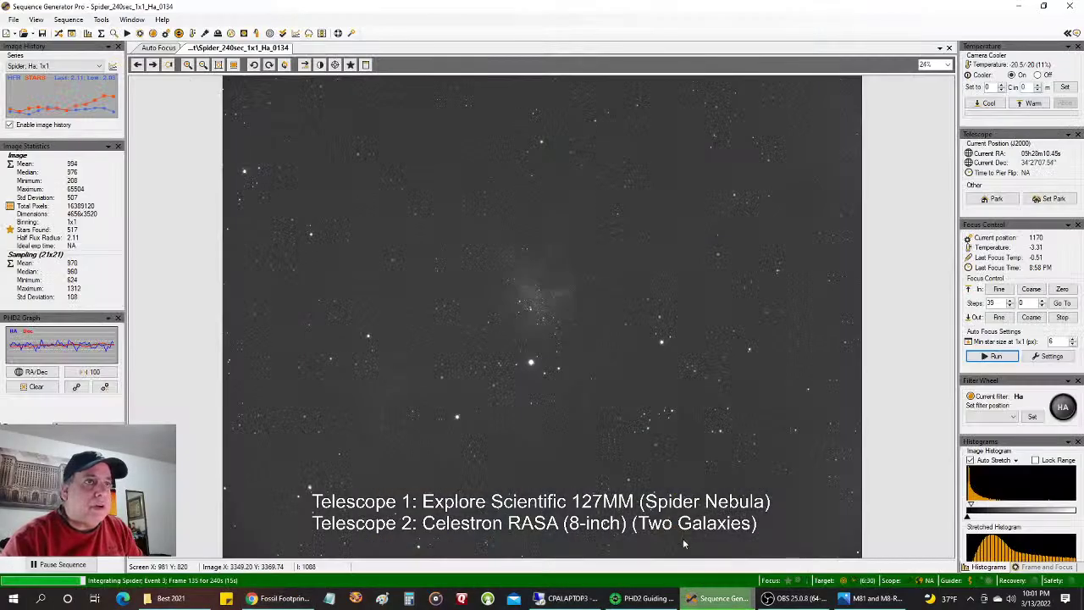
{"action": "right_click", "coordinate": [606, 404]}
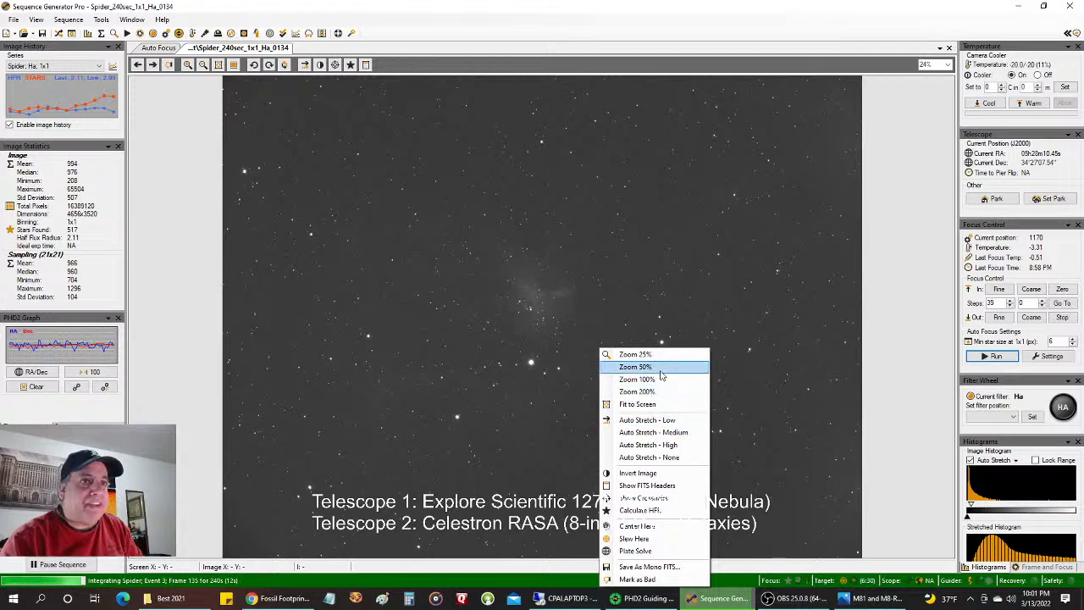
{"action": "left_click", "coordinate": [646, 379]}
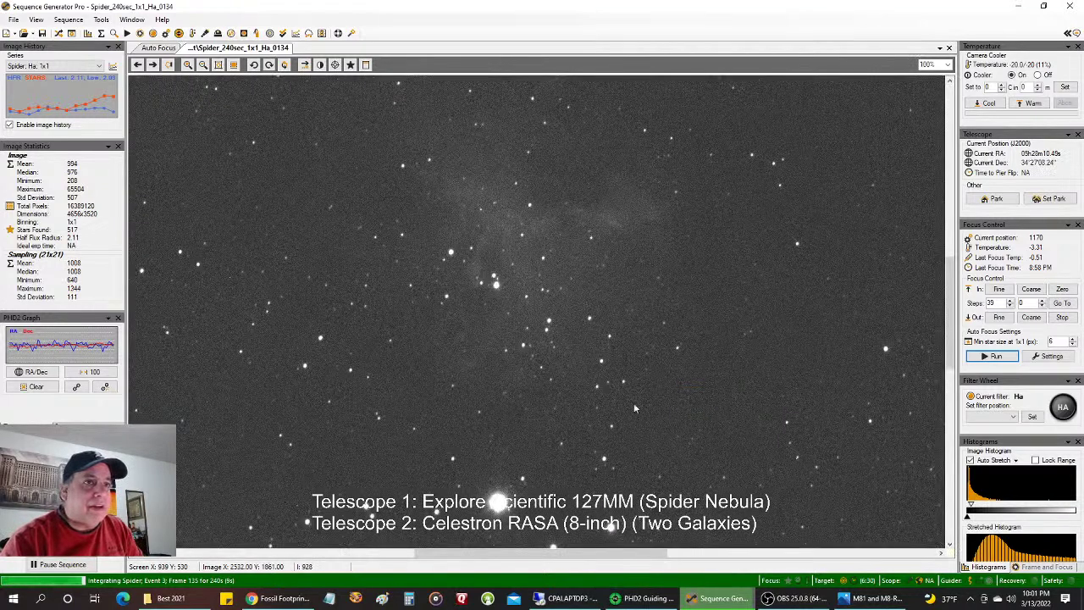
{"action": "left_click_drag", "start_coordinate": [951, 282], "coordinate": [953, 309]}
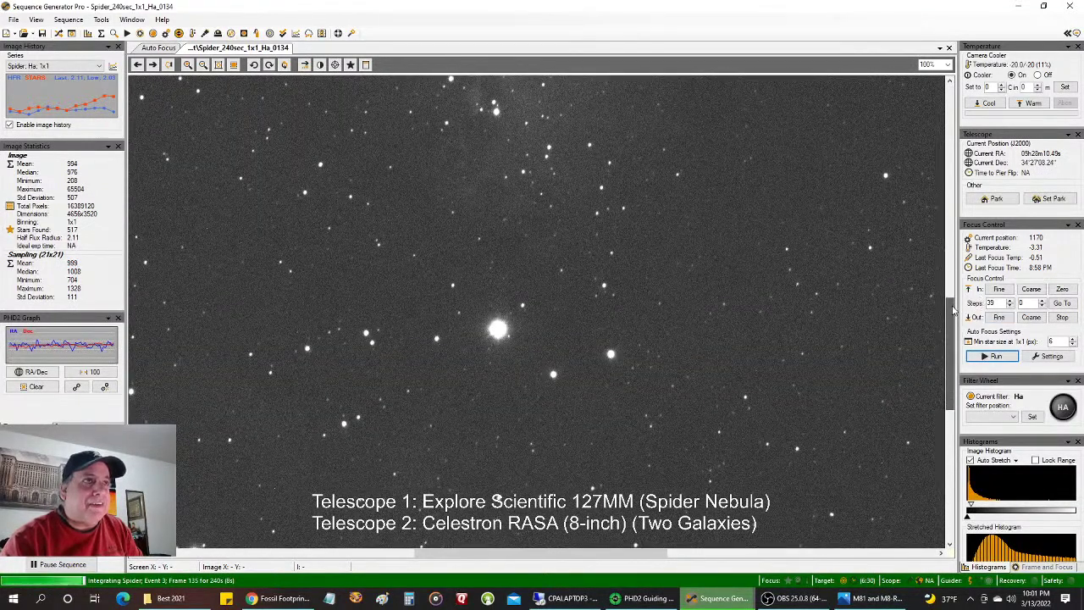
- Open the Image History detail for the Spider Ha series and open frame Spider_240sec_1x1_Ha_0125 from it
{"action": "right_click", "coordinate": [25, 50]}
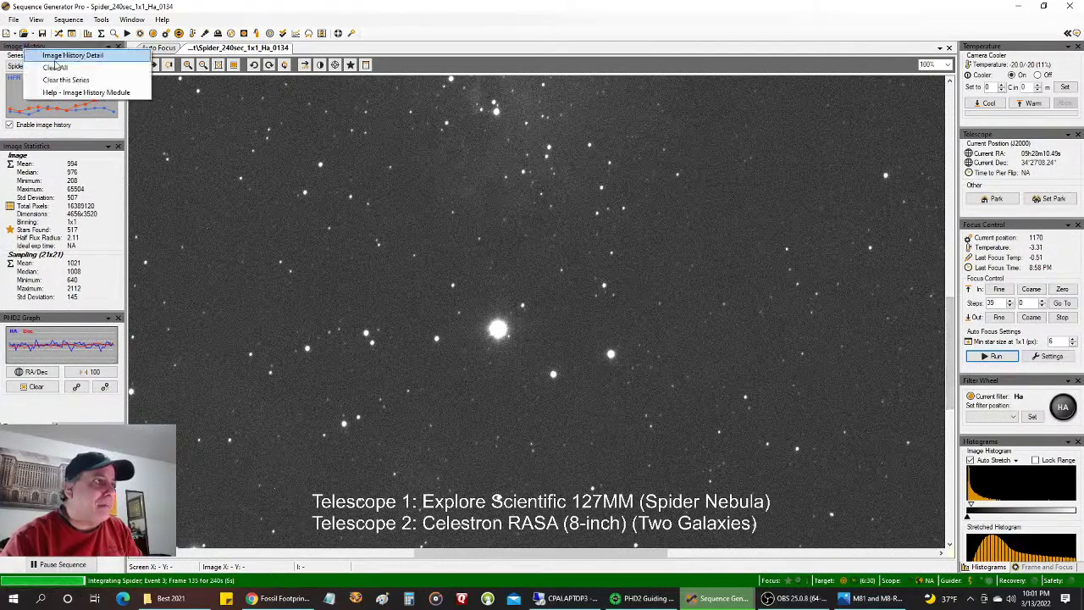
{"action": "left_click", "coordinate": [56, 56]}
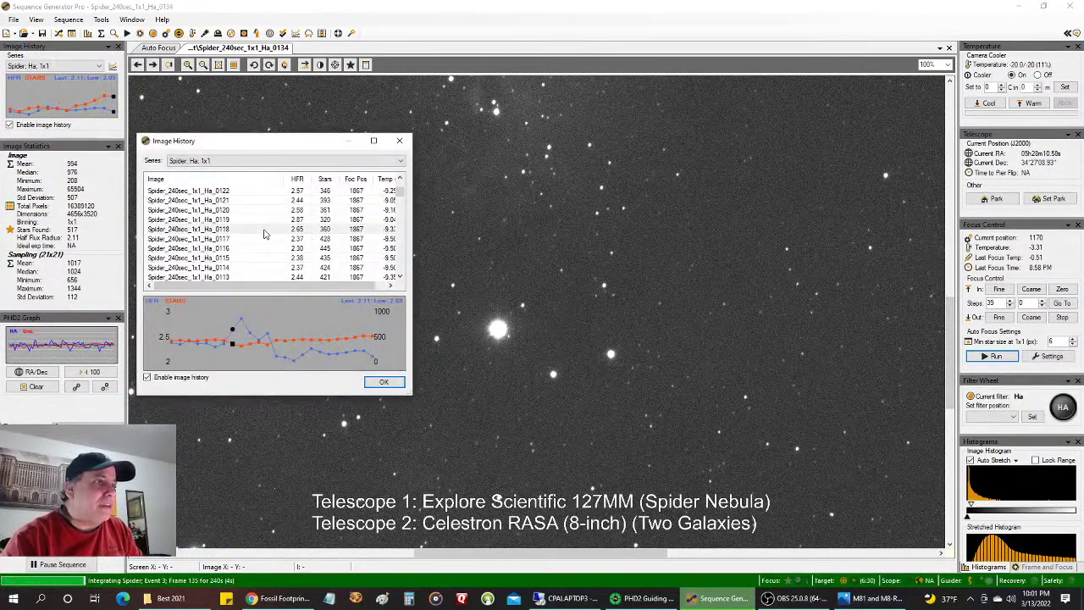
{"action": "scroll", "coordinate": [257, 233], "scroll_direction": "up", "scroll_amount": 4}
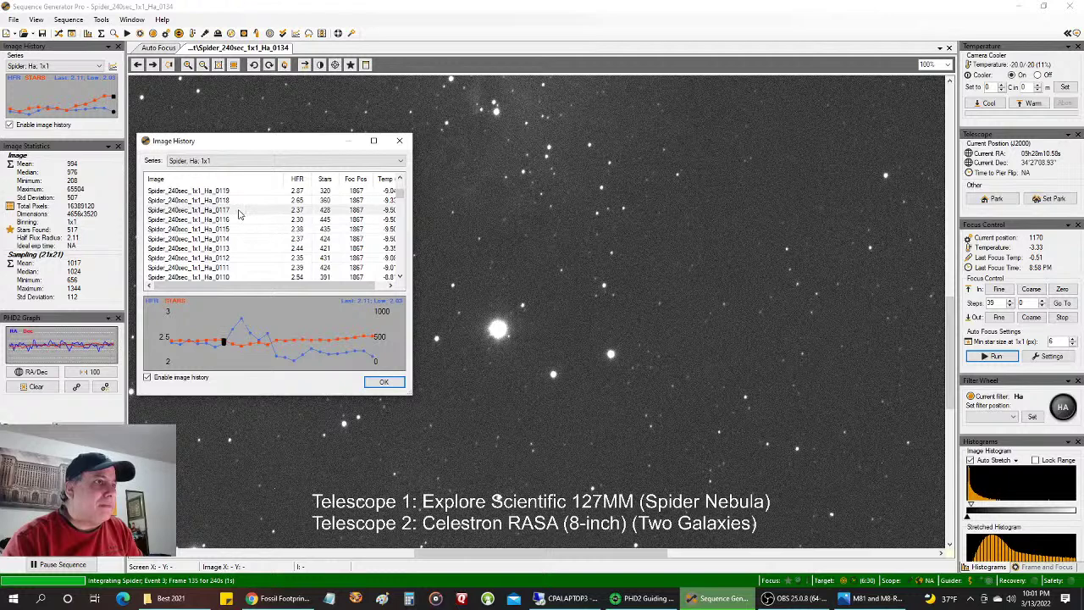
{"action": "left_click", "coordinate": [236, 193]}
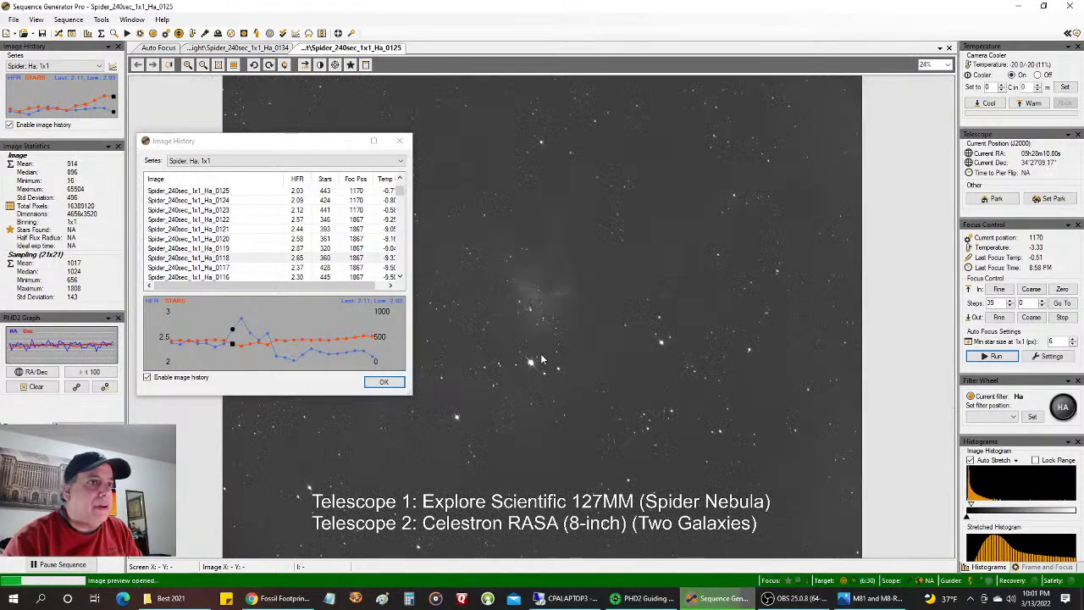
- Return to Spider frame 0125, close the image history window and inspect the frame at 100% zoom
{"action": "right_click", "coordinate": [542, 335]}
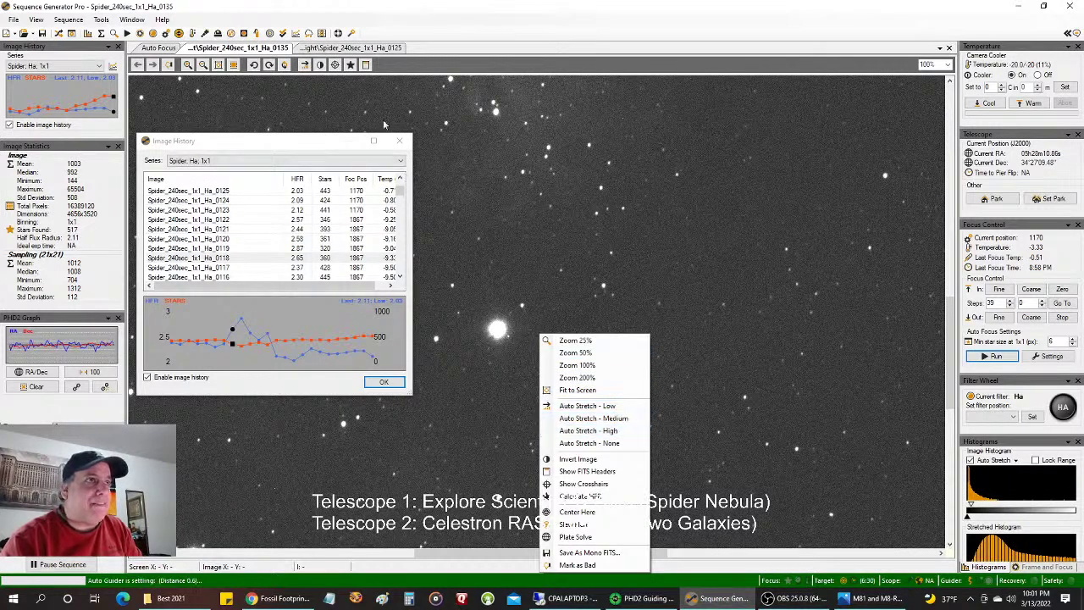
{"action": "left_click", "coordinate": [370, 56]}
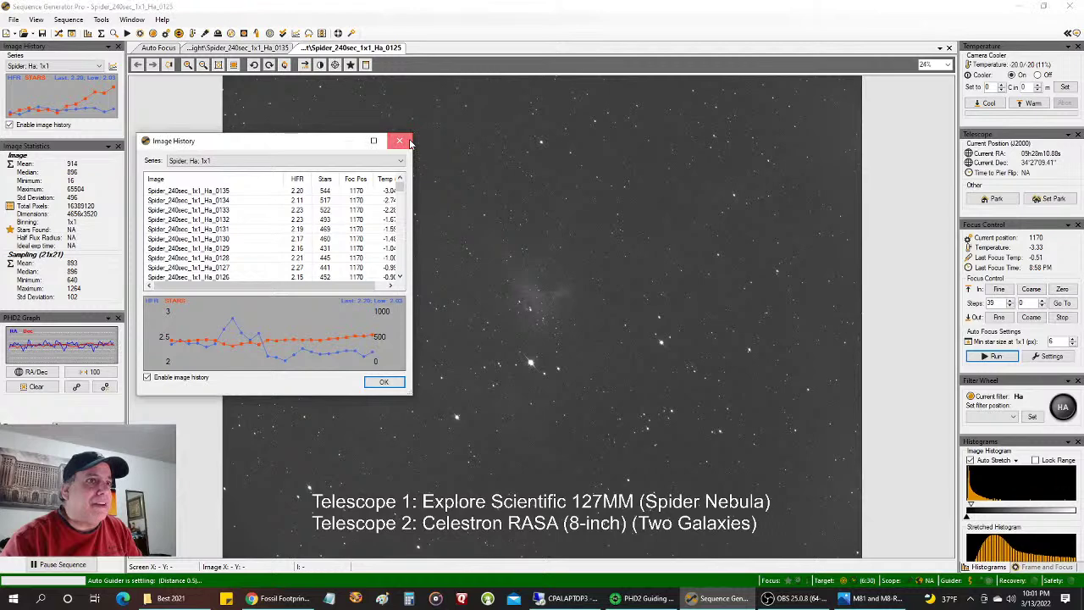
{"action": "left_click", "coordinate": [407, 141]}
{"action": "right_click", "coordinate": [486, 252]}
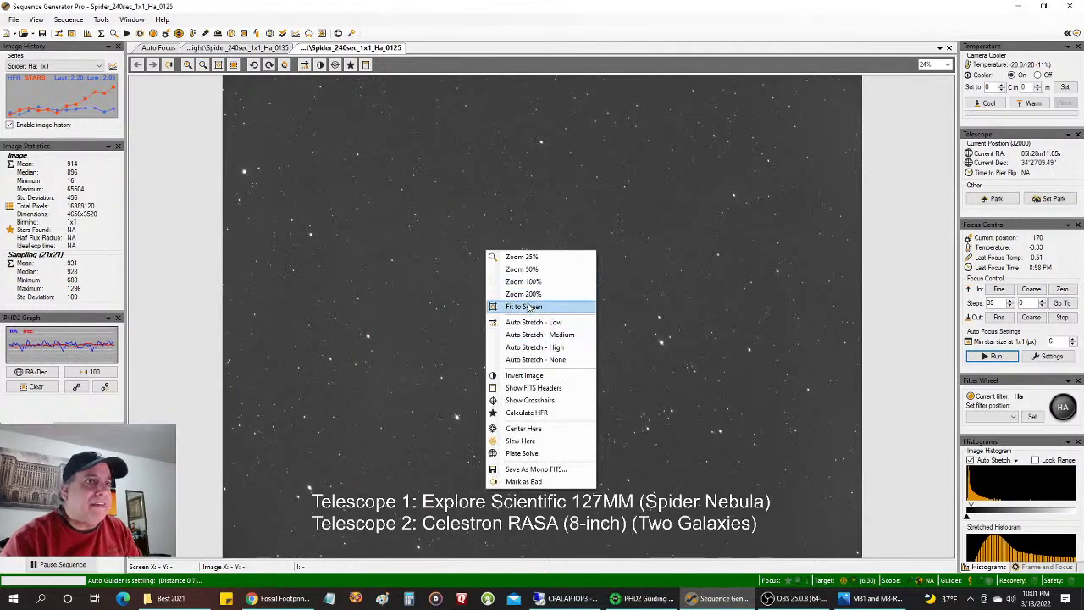
{"action": "left_click", "coordinate": [520, 282]}
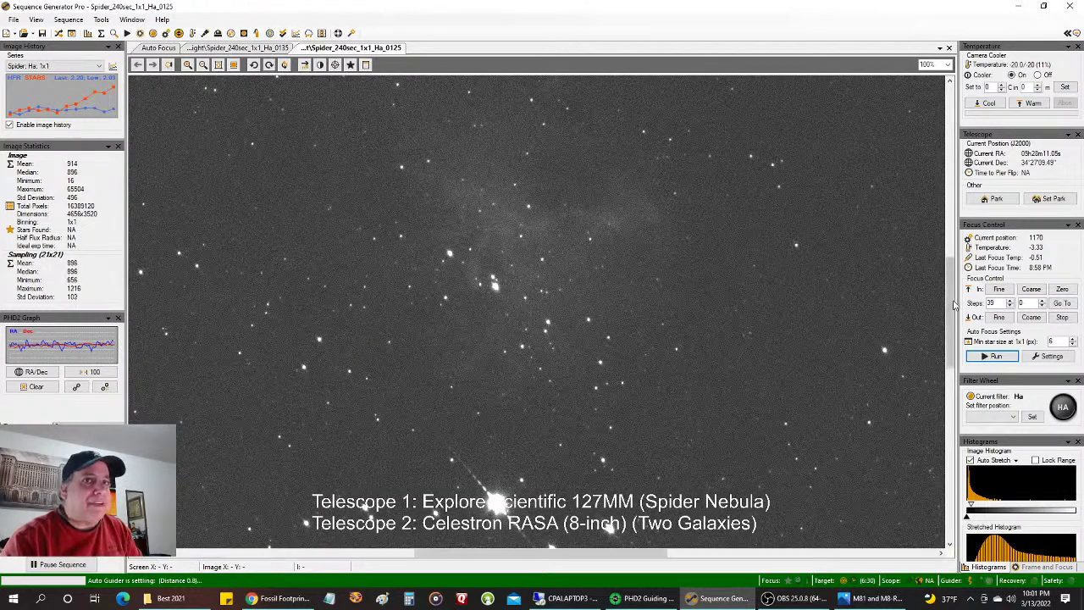
- Compare the bright star in Spider Ha frames 0125 and 0135, and fit frame 0135 to the screen
{"action": "scroll", "coordinate": [951, 313], "scroll_direction": "down", "scroll_amount": 5}
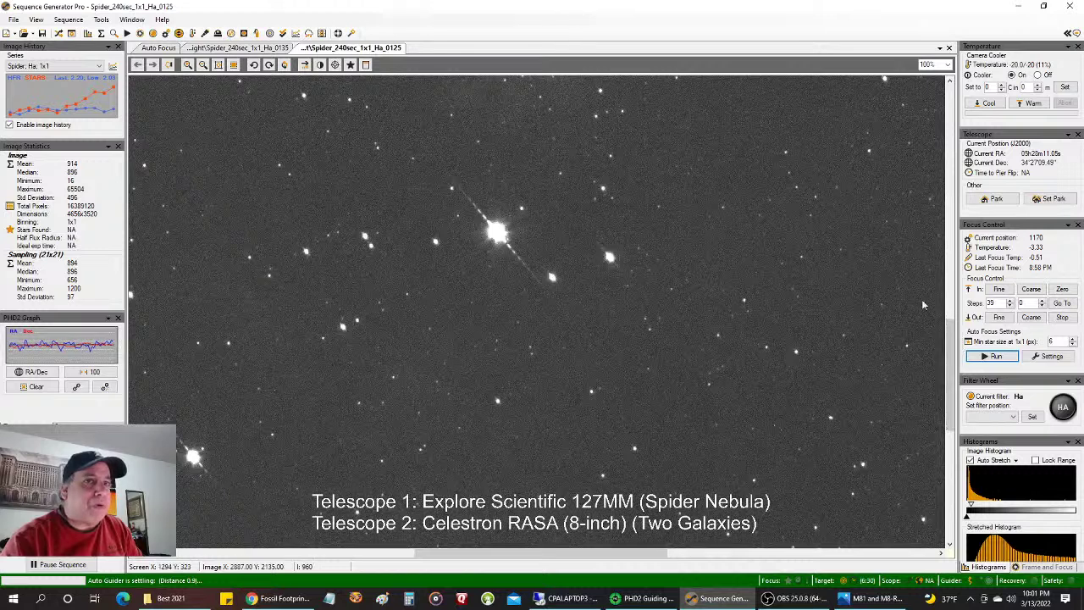
{"action": "scroll", "coordinate": [952, 335], "scroll_direction": "up", "scroll_amount": 2}
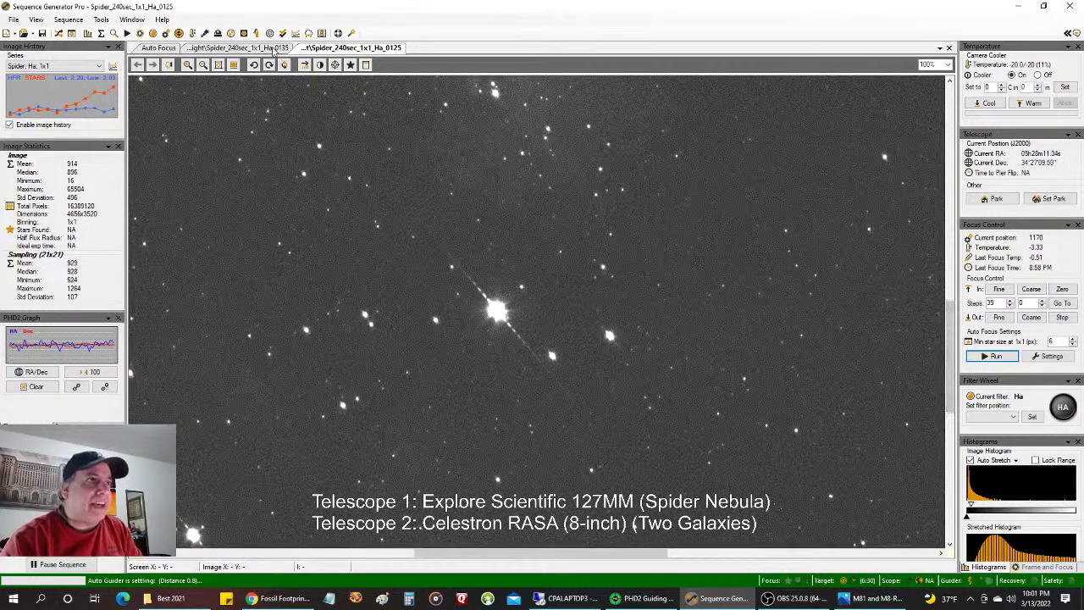
{"action": "left_click", "coordinate": [274, 49]}
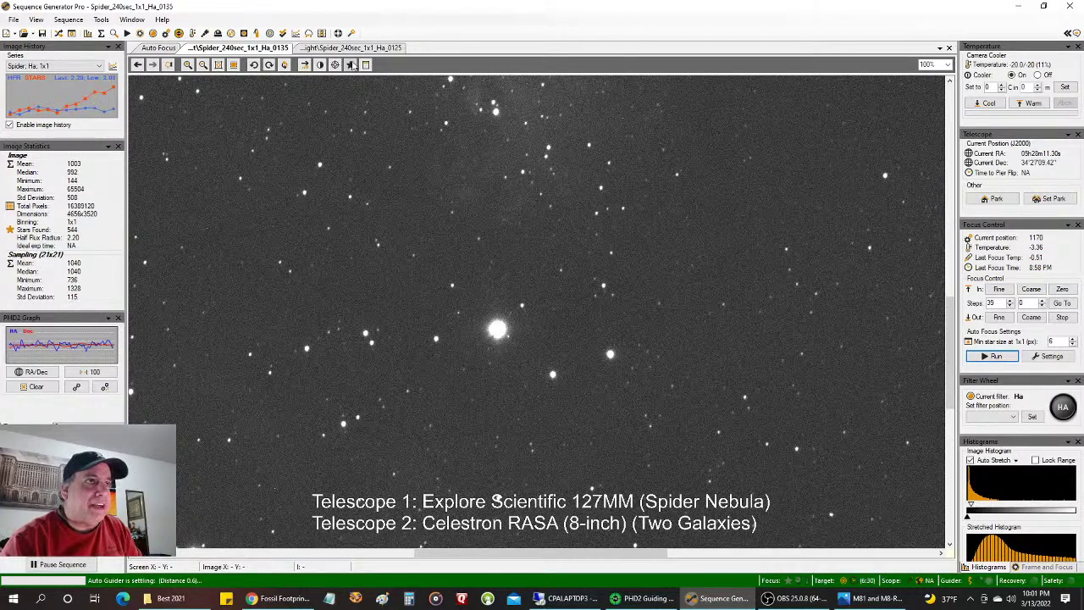
{"action": "left_click", "coordinate": [360, 49]}
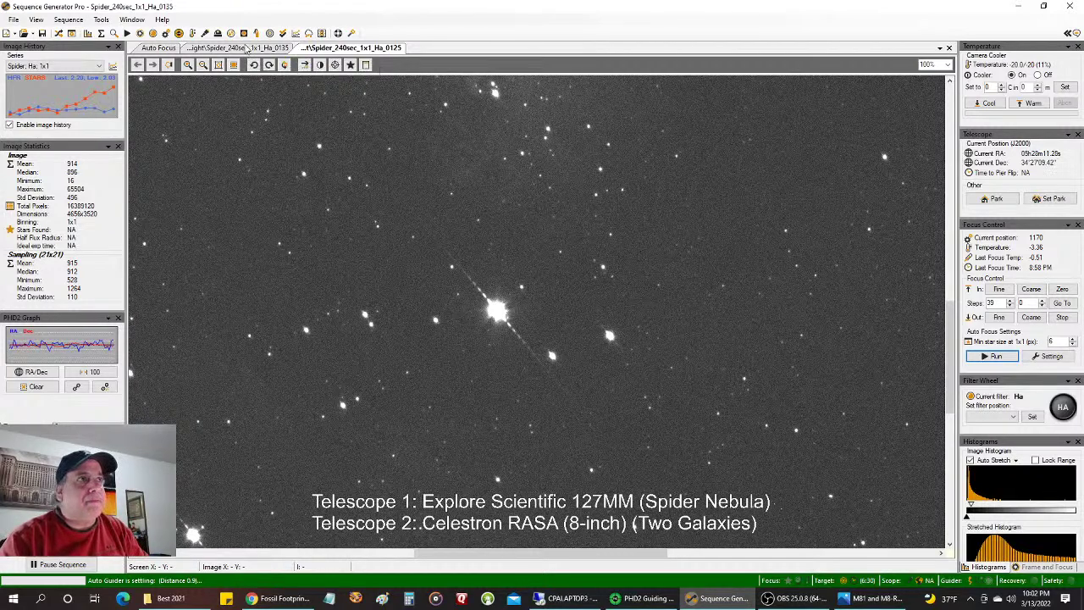
{"action": "left_click", "coordinate": [246, 48]}
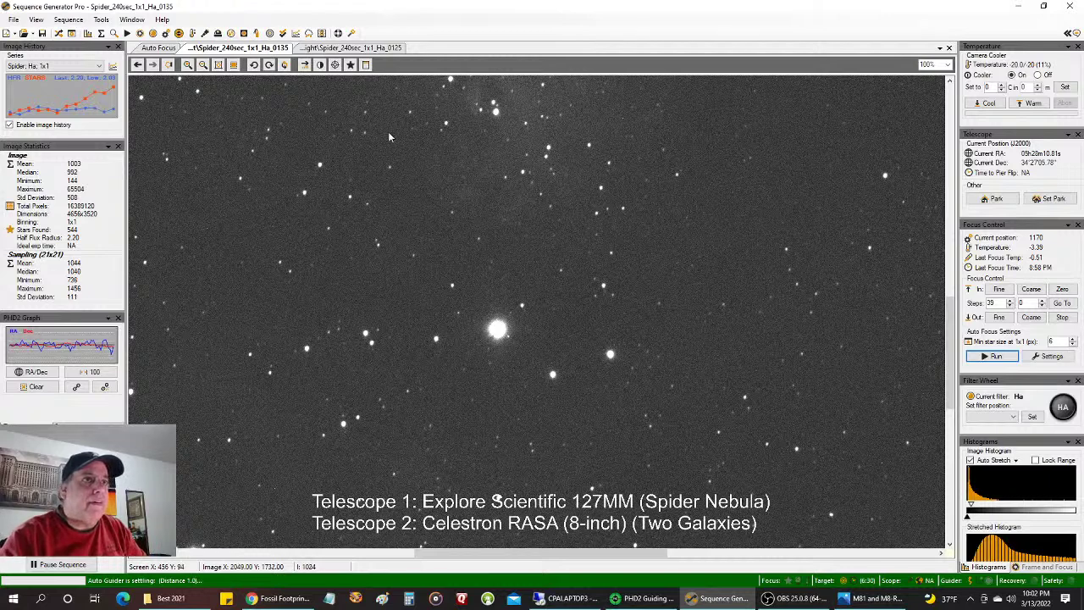
{"action": "right_click", "coordinate": [471, 136]}
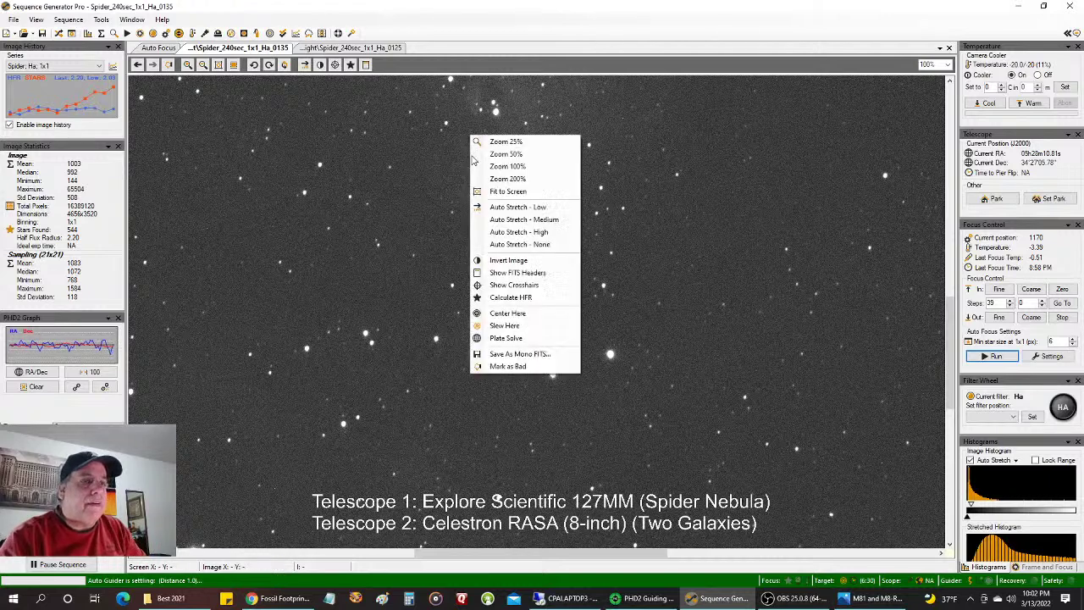
{"action": "left_click", "coordinate": [519, 191]}
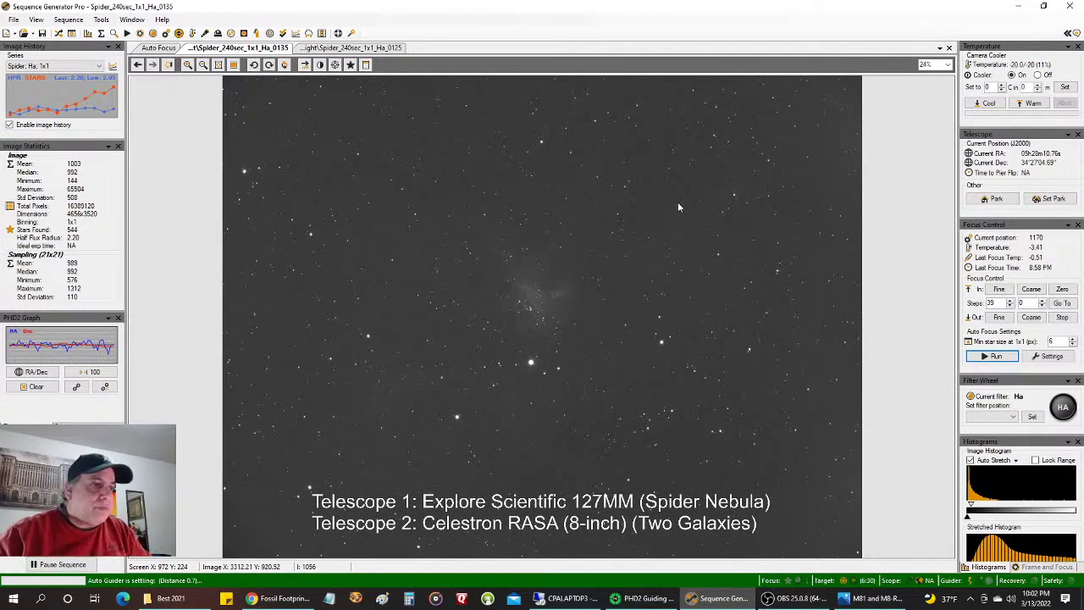
- Switch to Chrome and check the Northeast US infrared satellite imagery and the Amazon Cloud Cam live view of the telescopes
{"action": "left_click", "coordinate": [278, 598]}
{"action": "left_click", "coordinate": [347, 9]}
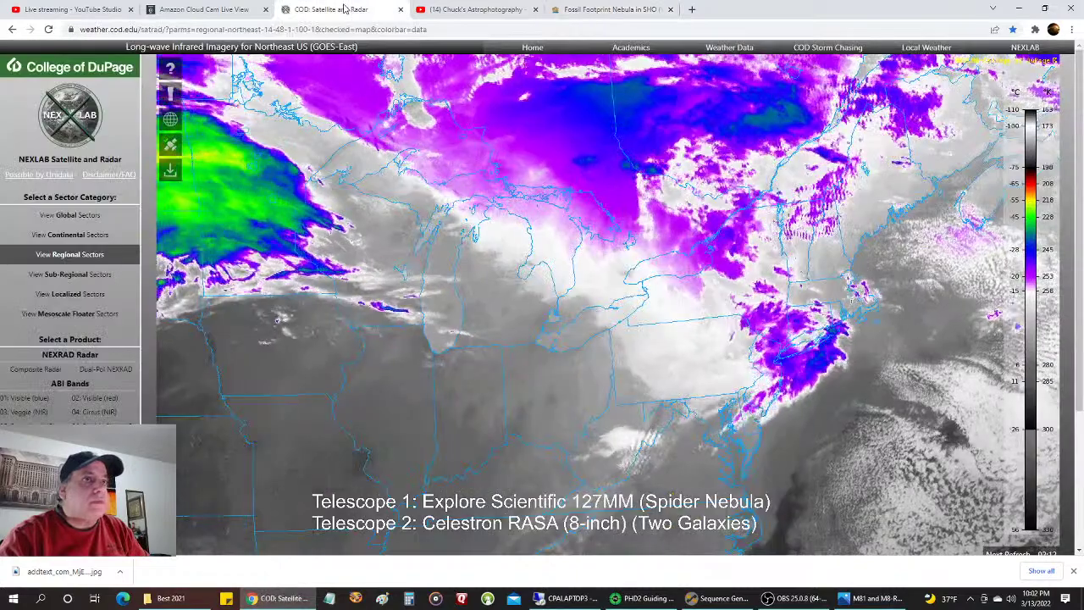
{"action": "left_click", "coordinate": [248, 7]}
{"action": "mouse_move", "coordinate": [363, 213]}
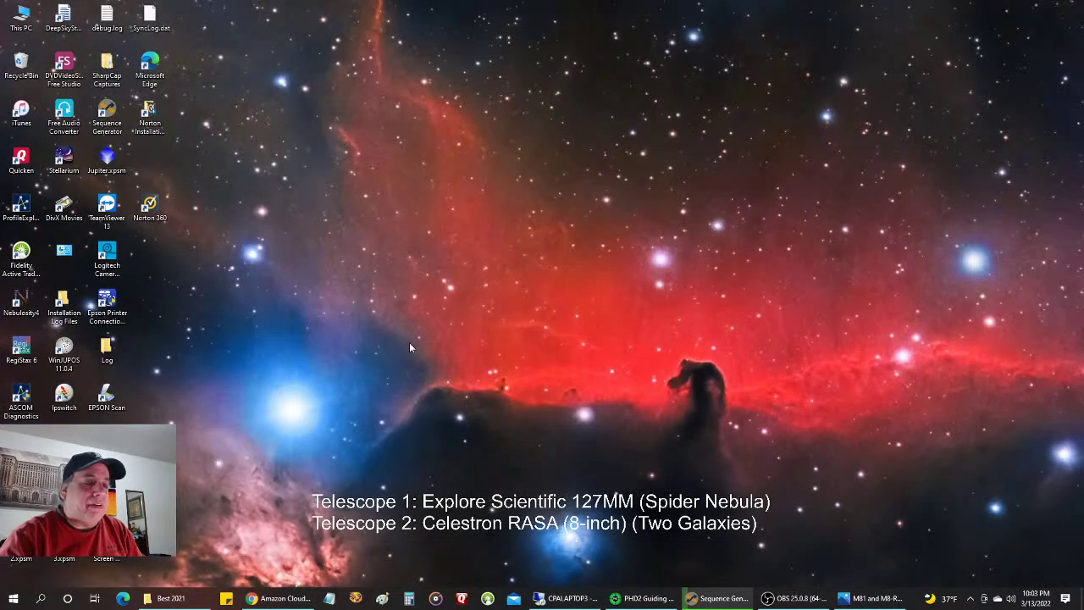
- Check the M81 and M82 capture on the remote computer CPALAPTOP3 and the guiding graph in the local PHD2
{"action": "left_click", "coordinate": [563, 596]}
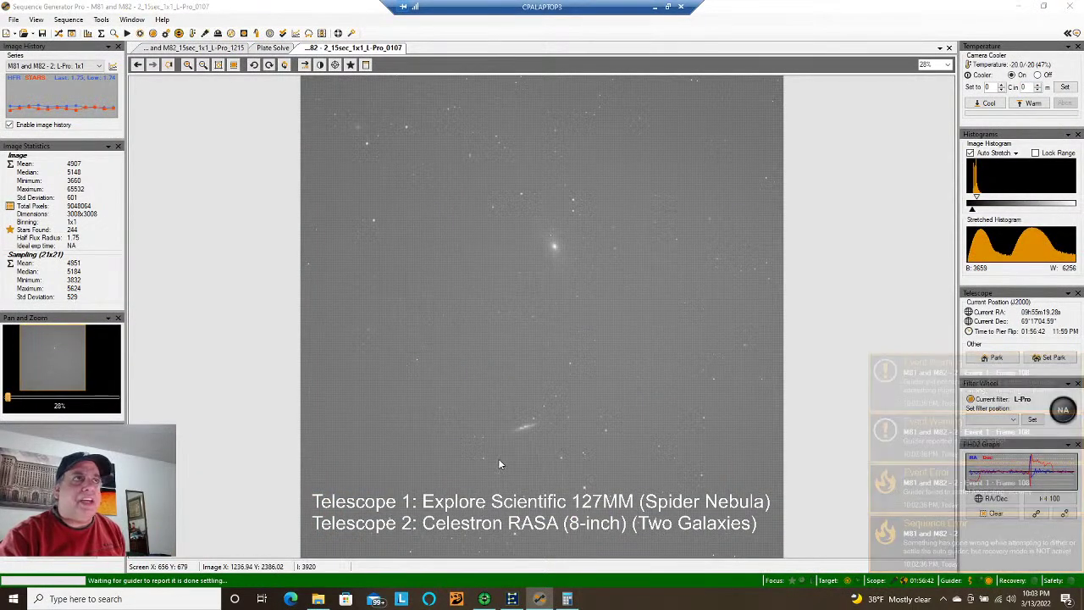
{"action": "left_click", "coordinate": [655, 7]}
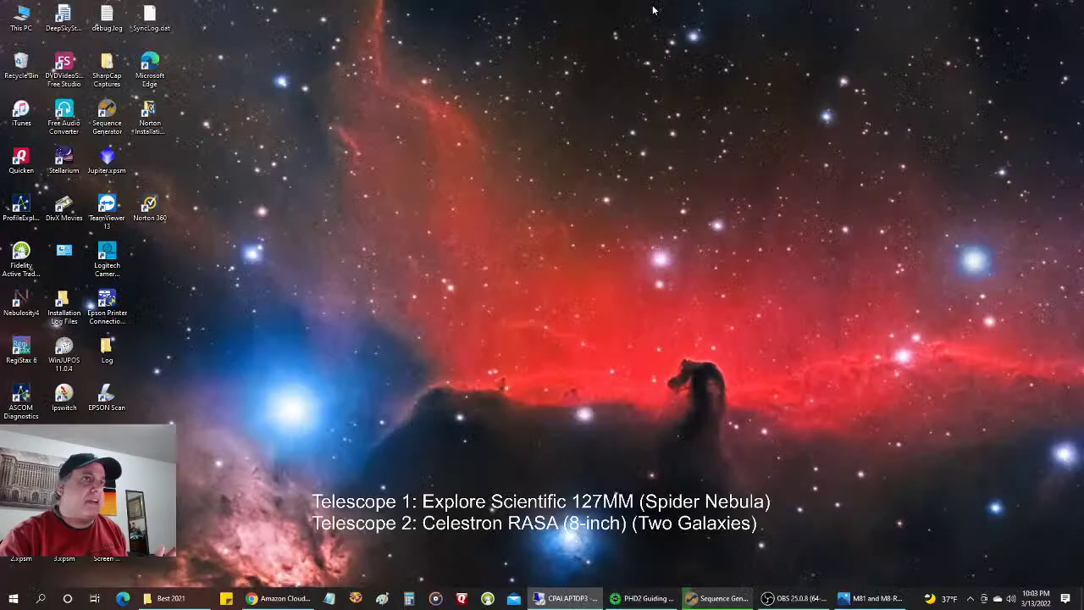
{"action": "left_click", "coordinate": [645, 598]}
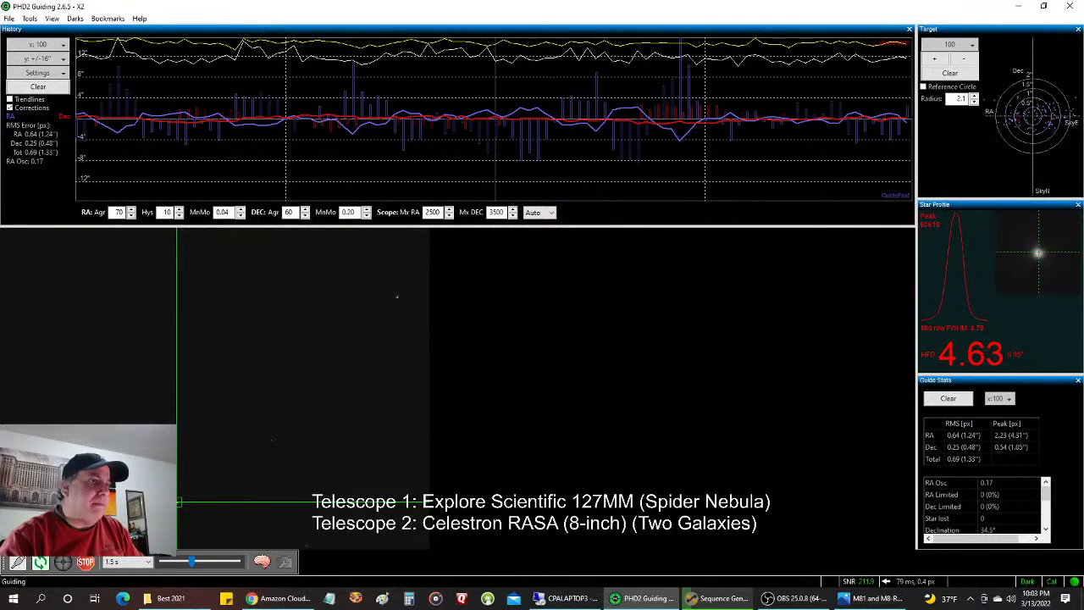
- On CPALAPTOP3, display the ASI533MC sequence window and dismiss the Dec corrections warning in PHD2
{"action": "left_click", "coordinate": [566, 598]}
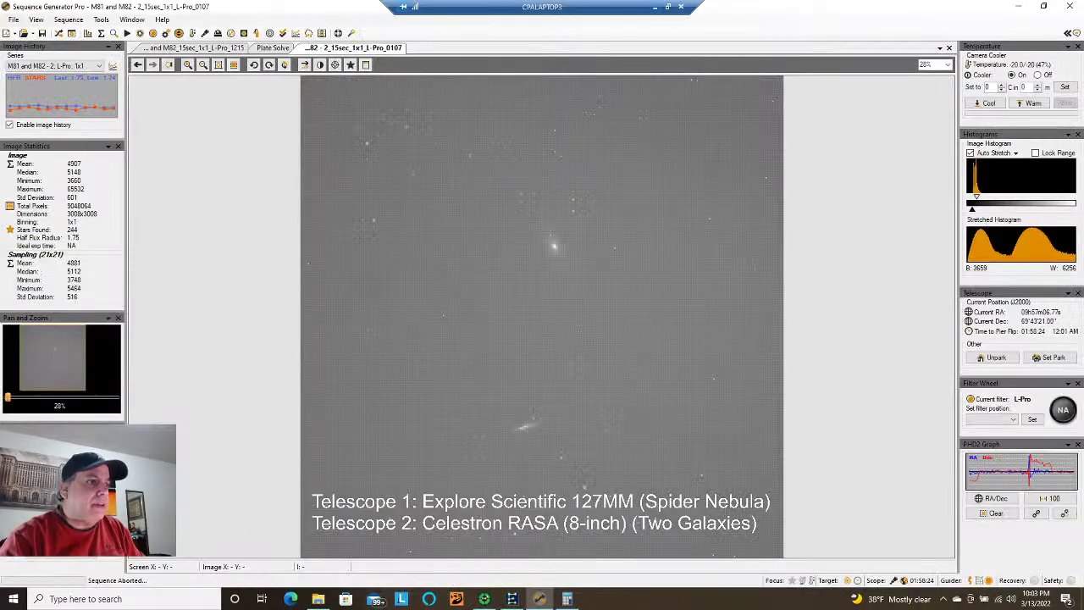
{"action": "left_click", "coordinate": [57, 34]}
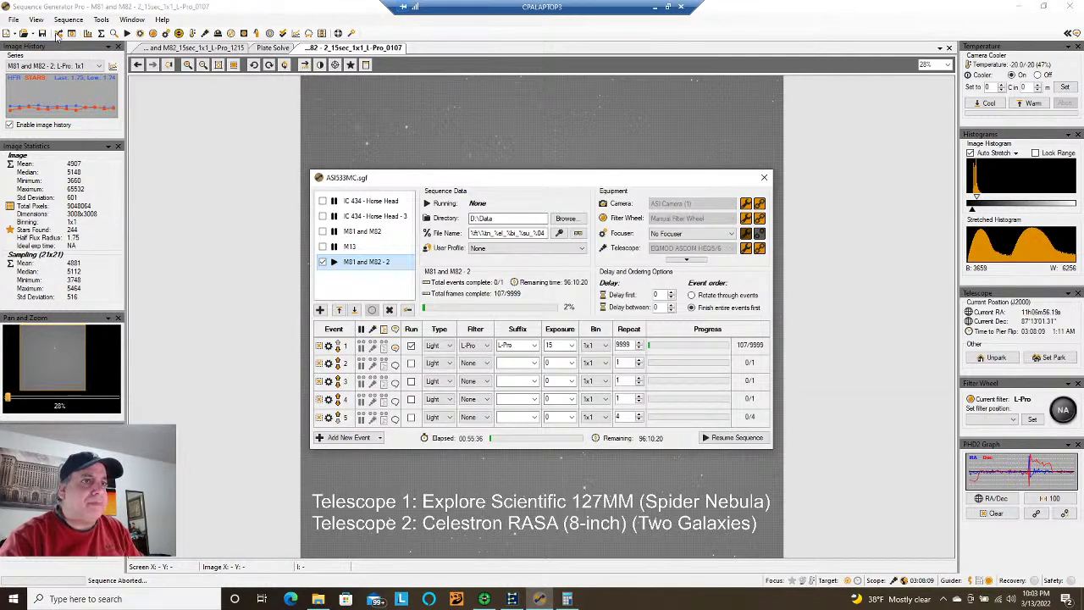
{"action": "left_click", "coordinate": [495, 598]}
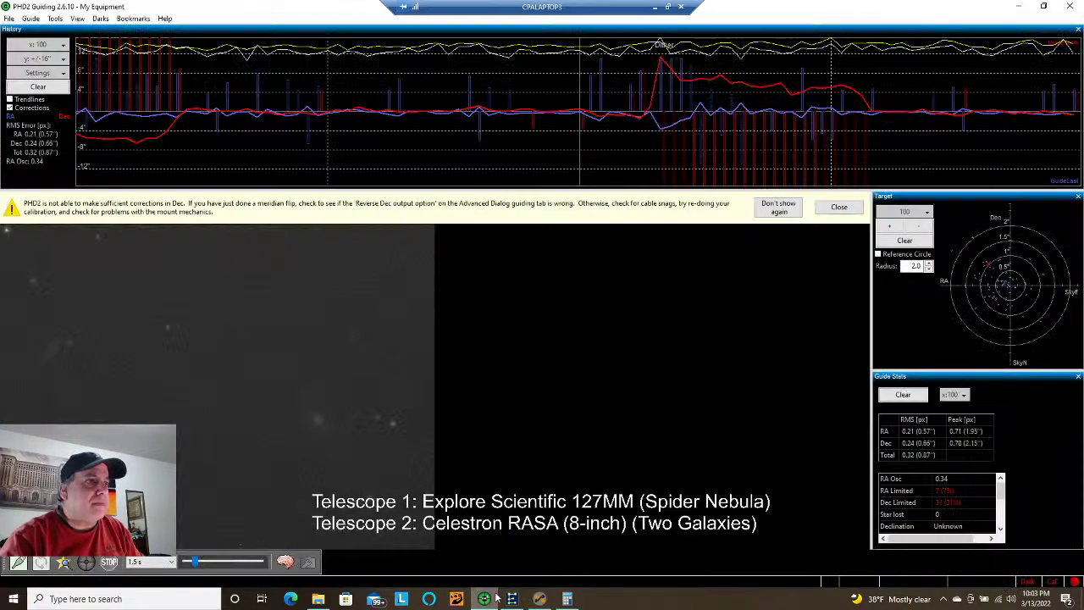
{"action": "left_click", "coordinate": [830, 209]}
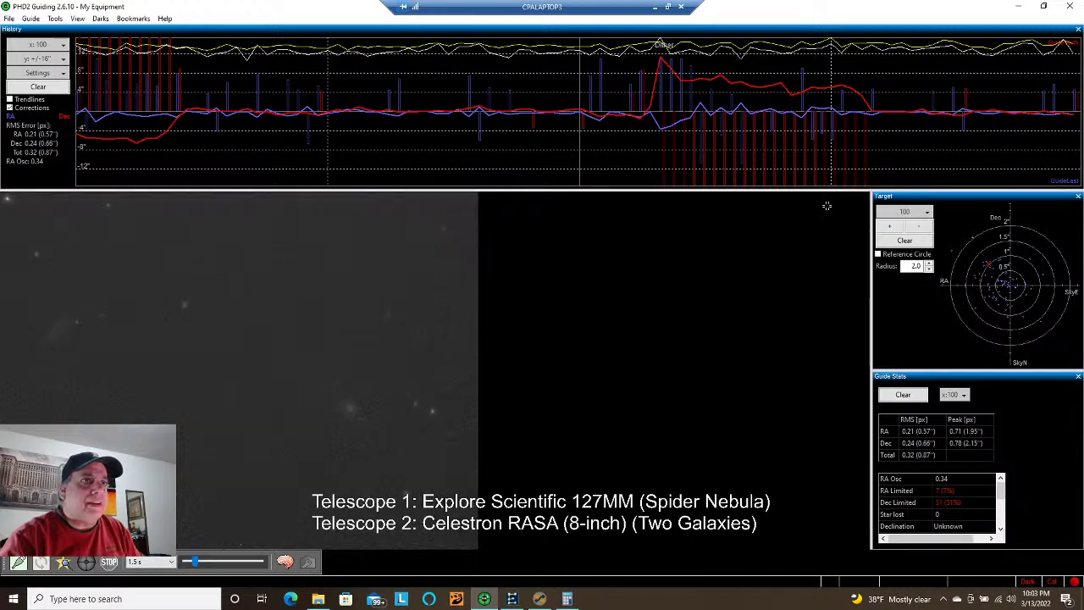
{"action": "left_click", "coordinate": [540, 599]}
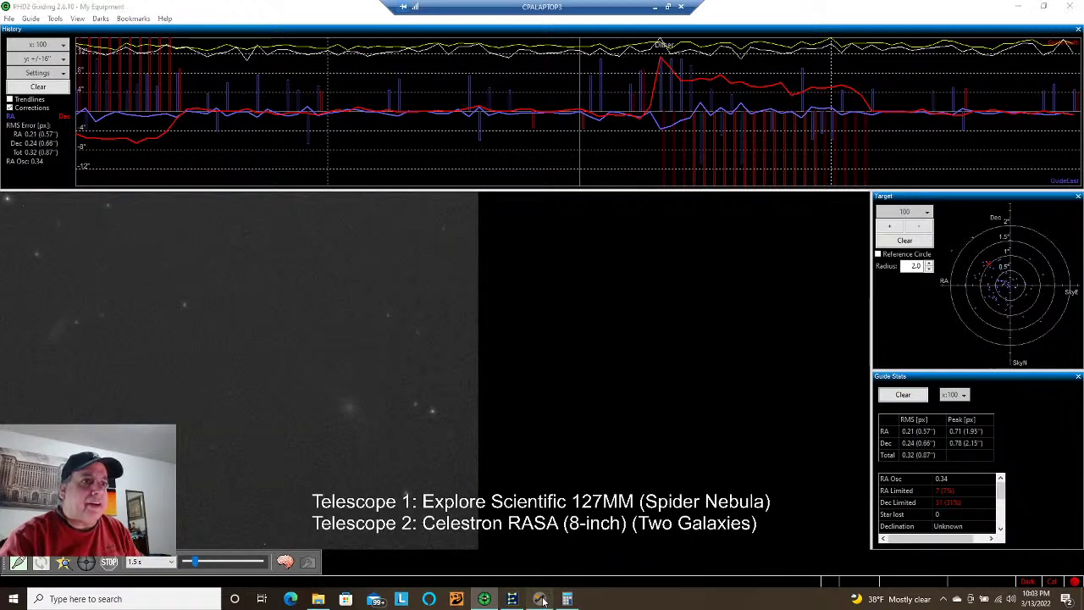
- Unpark the mount in EQMOD, start sidereal tracking and minimize the EQMOD window
{"action": "left_click", "coordinate": [512, 598]}
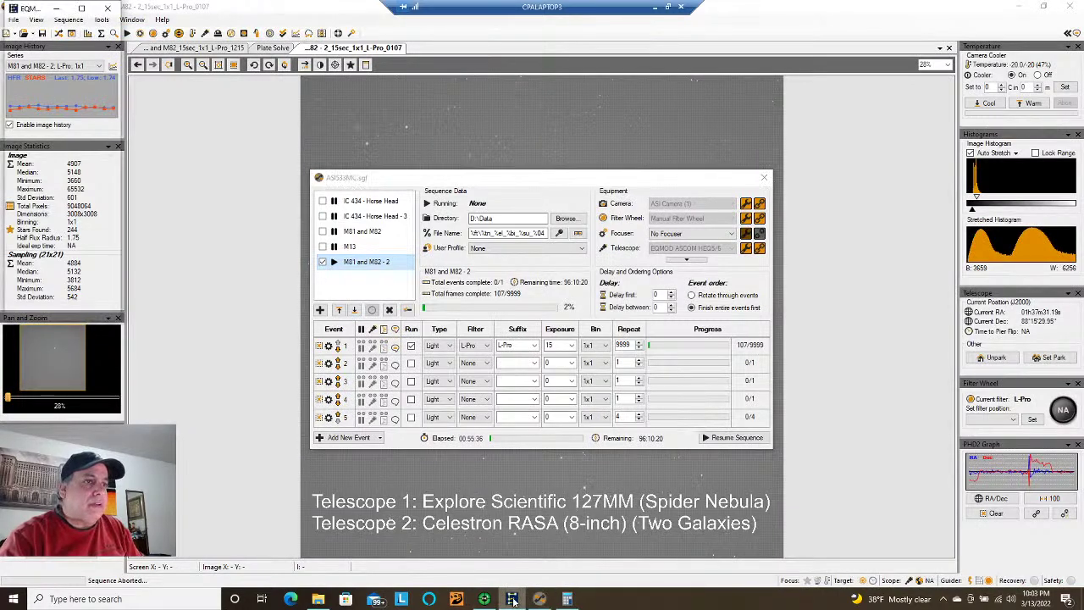
{"action": "left_click", "coordinate": [65, 311]}
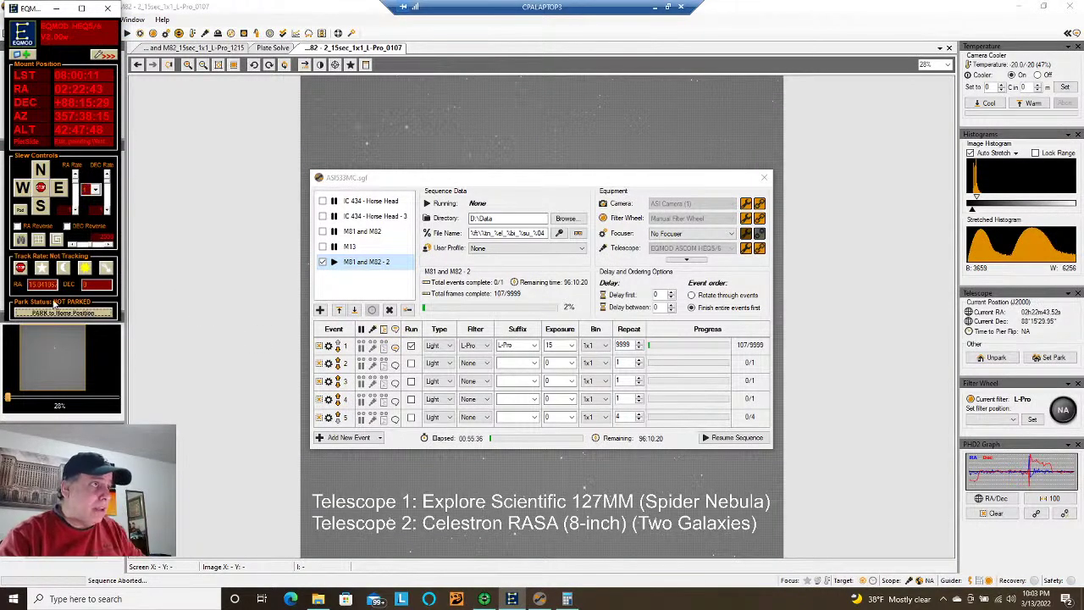
{"action": "left_click", "coordinate": [41, 268]}
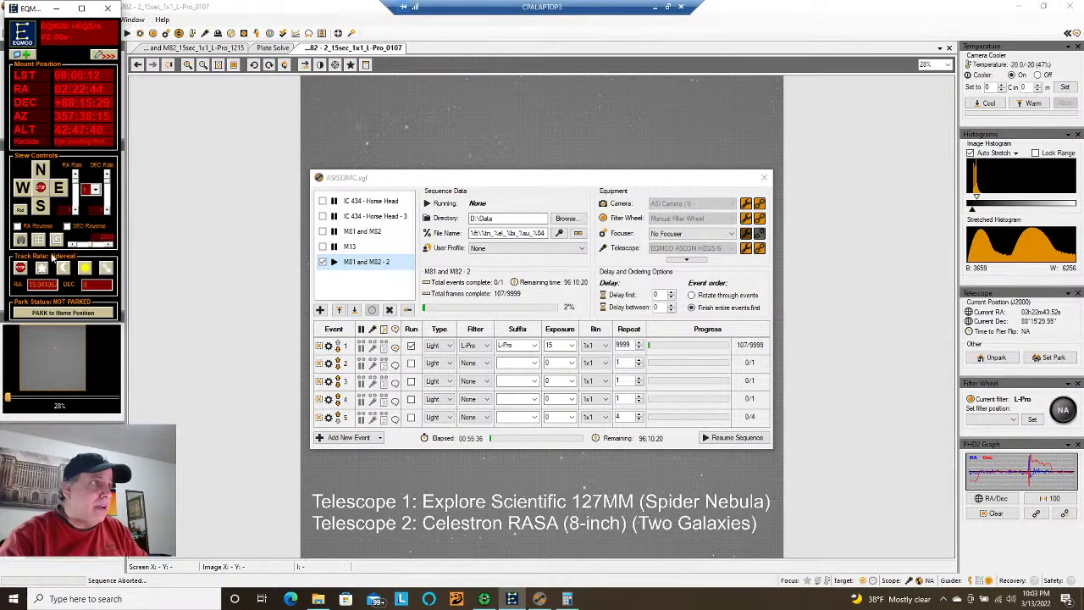
{"action": "left_click", "coordinate": [60, 10]}
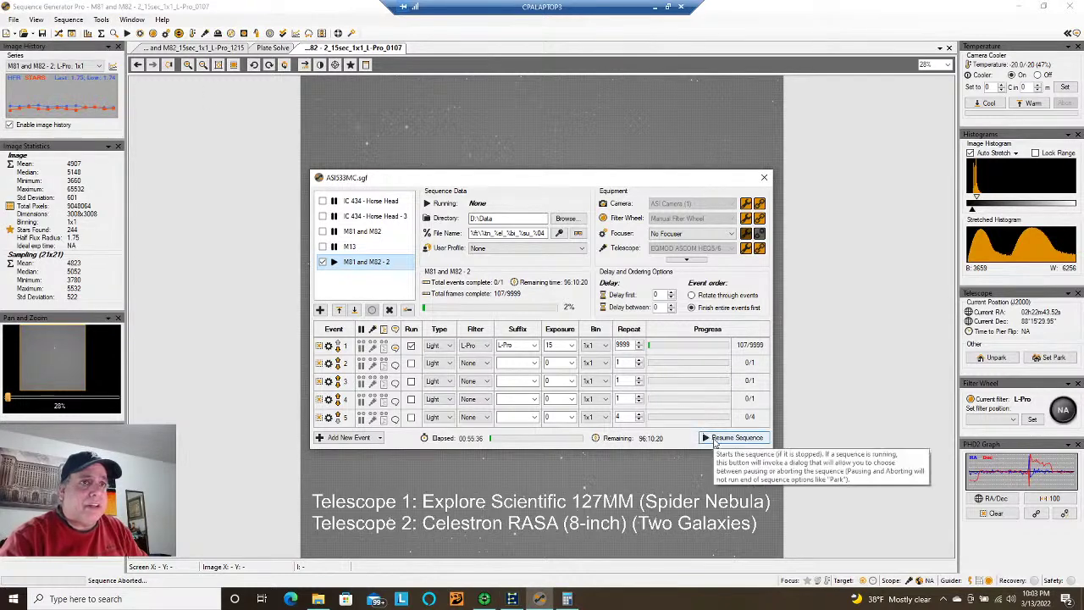
- Start centering the telescope on target M81 and M82 - 2 and watch the mount in the Amazon Cloud Cam live view
{"action": "left_click", "coordinate": [407, 262]}
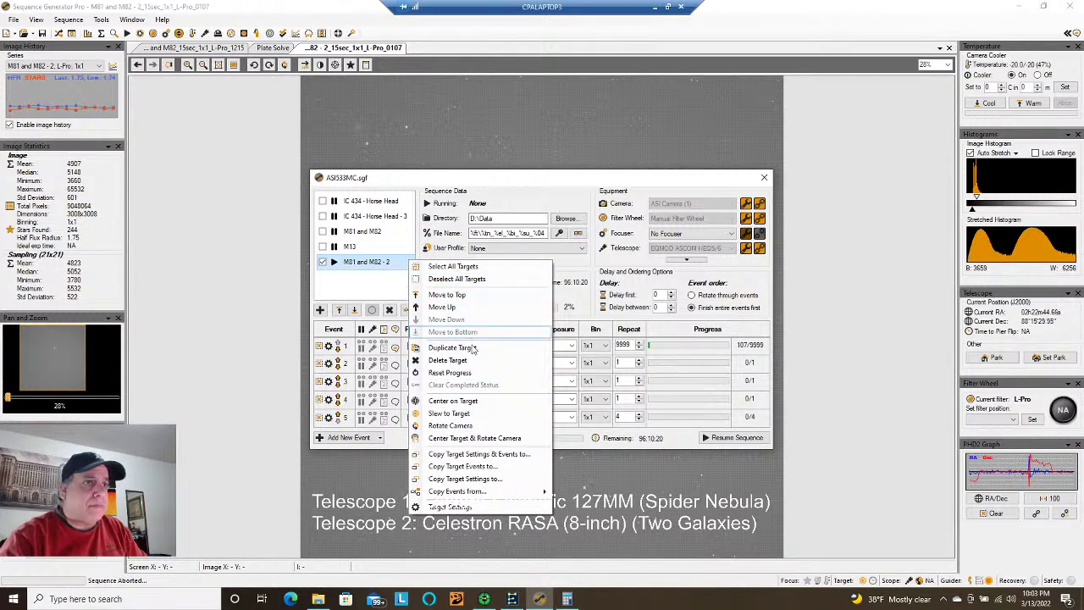
{"action": "left_click", "coordinate": [381, 293]}
{"action": "double_click", "coordinate": [398, 262]}
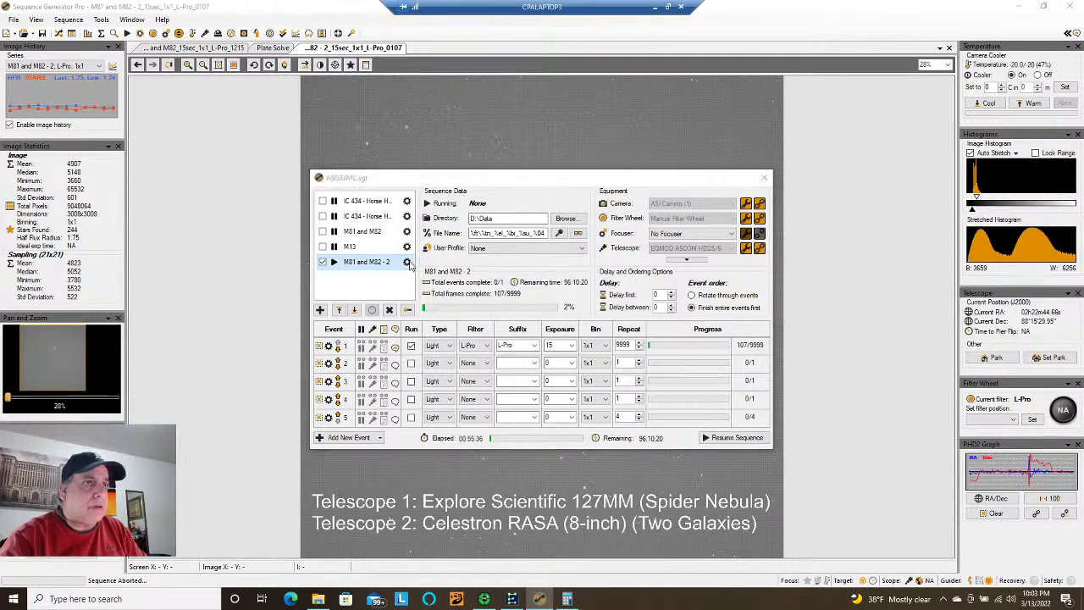
{"action": "left_click", "coordinate": [609, 259]}
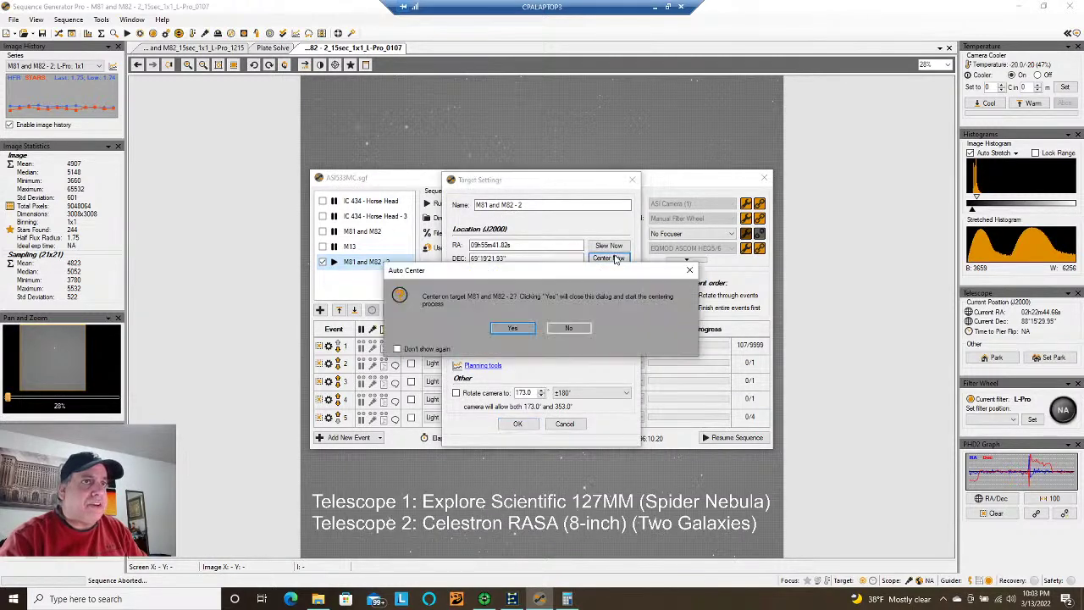
{"action": "left_click", "coordinate": [513, 327]}
{"action": "left_click", "coordinate": [654, 7]}
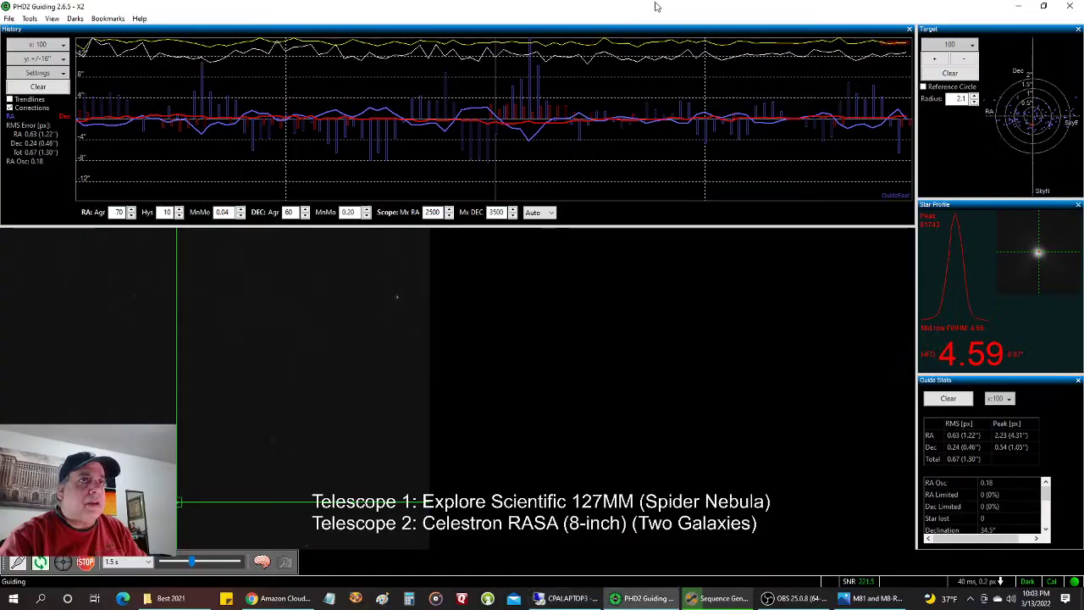
{"action": "left_click", "coordinate": [279, 597]}
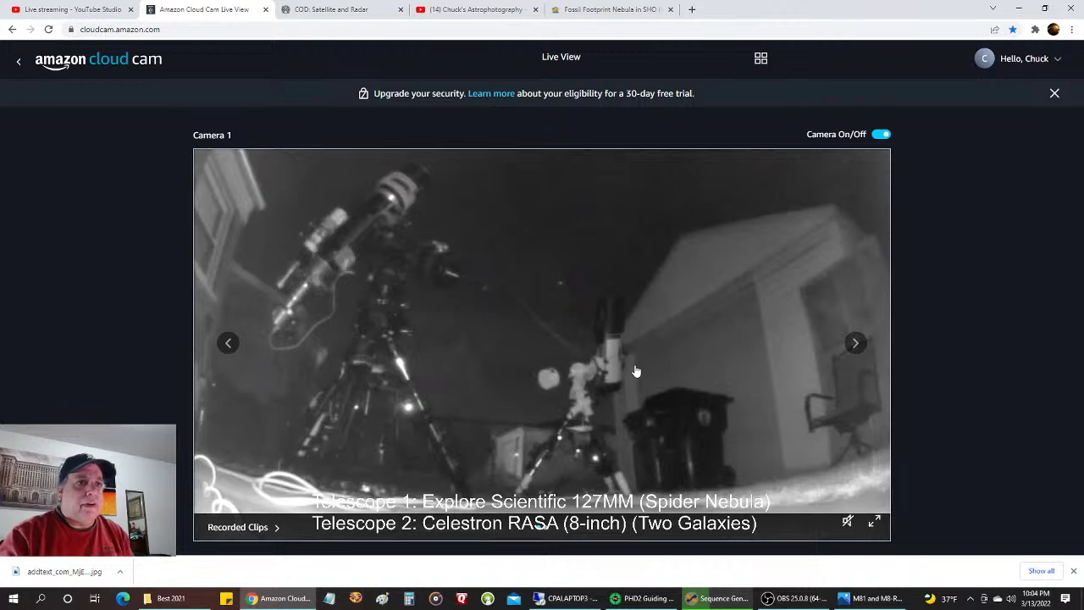
- Close the finished centering dialog on CPALAPTOP3 and connect the guiding equipment in PHD2
{"action": "left_click", "coordinate": [566, 598]}
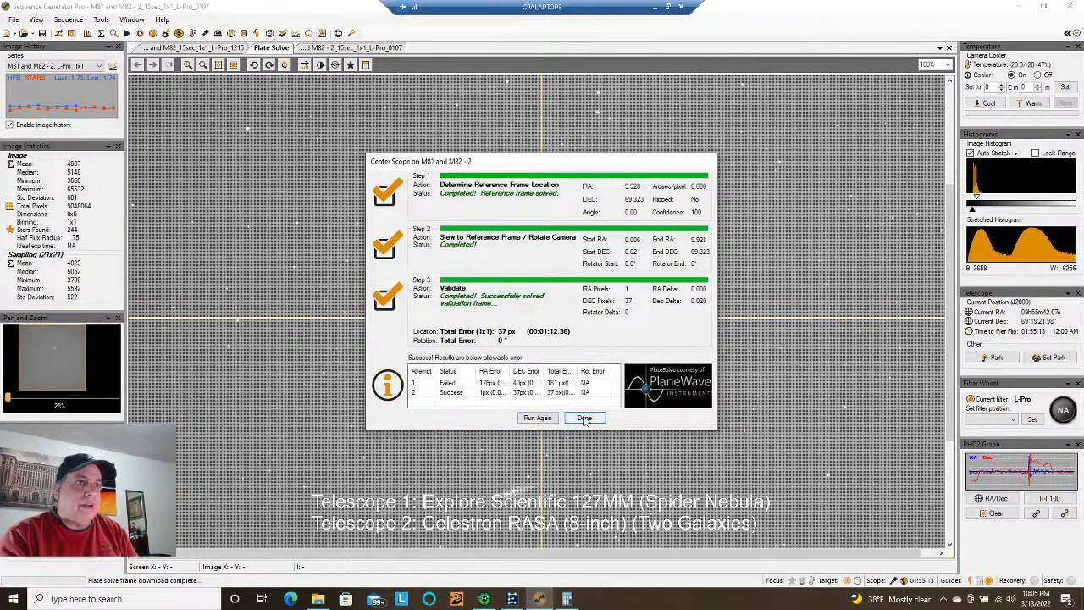
{"action": "left_click", "coordinate": [483, 599]}
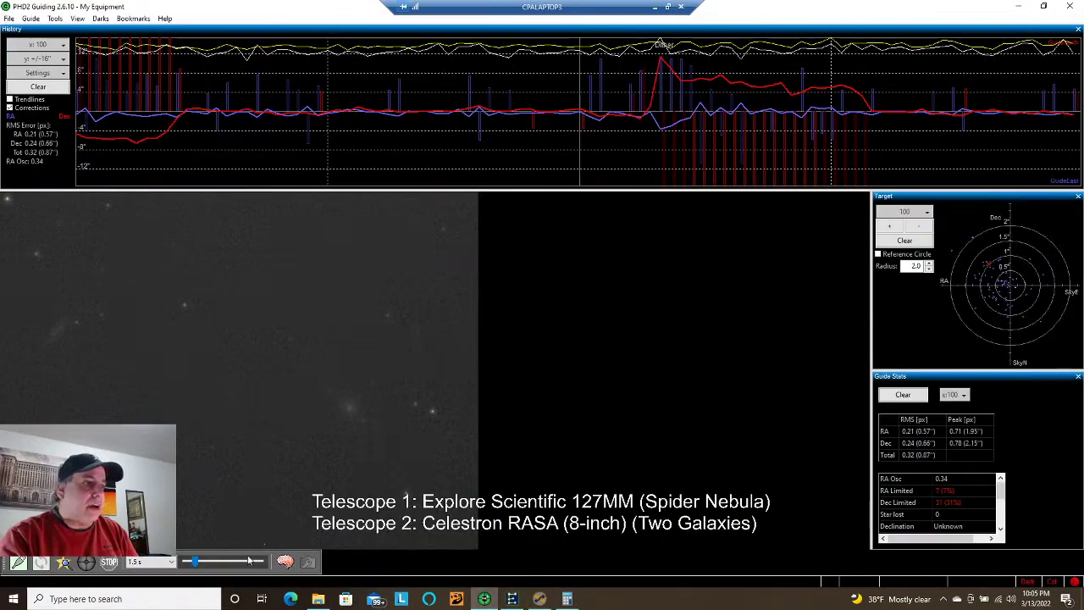
{"action": "left_click", "coordinate": [13, 565]}
{"action": "left_click", "coordinate": [477, 376]}
- Start looping guide exposures, select the star in the image's upper-left corner and begin guiding on it
{"action": "left_click", "coordinate": [41, 563]}
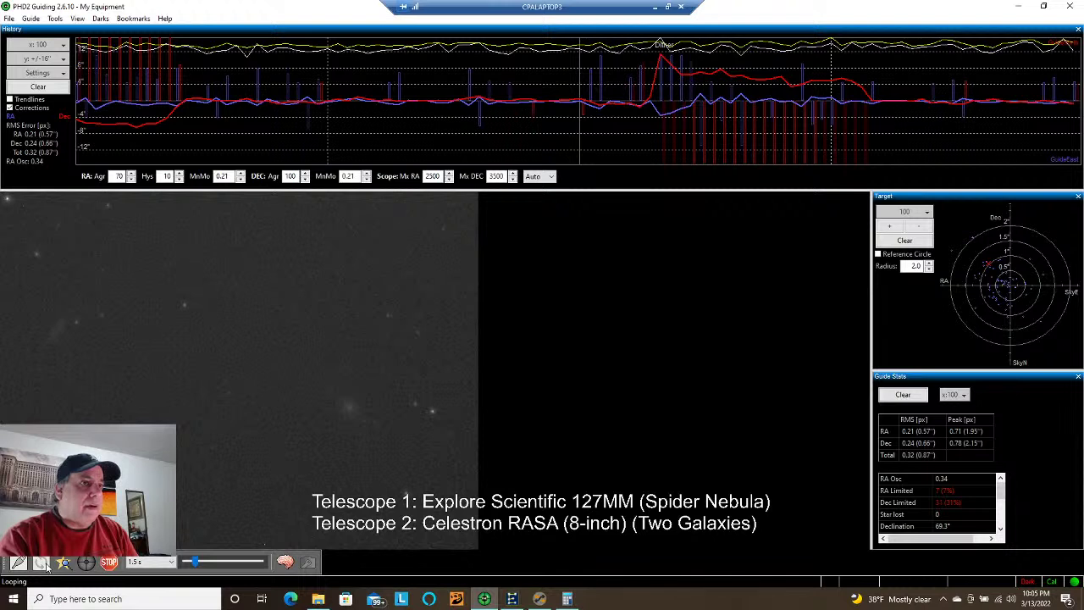
{"action": "left_click", "coordinate": [431, 411]}
{"action": "left_click", "coordinate": [23, 205]}
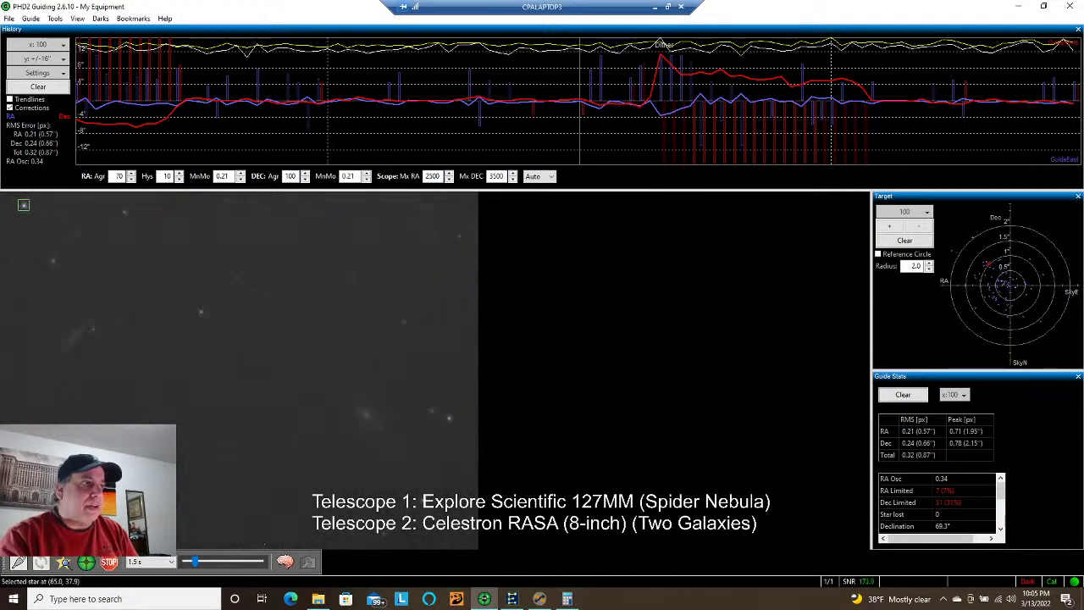
{"action": "left_click", "coordinate": [88, 563]}
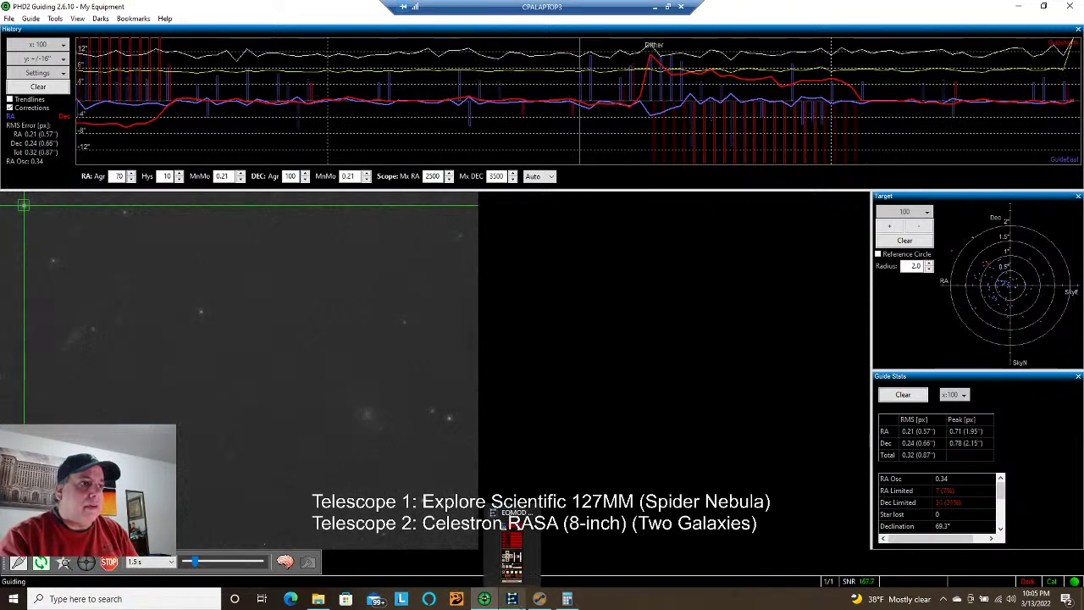
- Switch to Sequence Generator Pro, resume the M81 and M82 - 2 sequence and close the sequence window
{"action": "left_click", "coordinate": [536, 601]}
{"action": "left_click", "coordinate": [736, 439]}
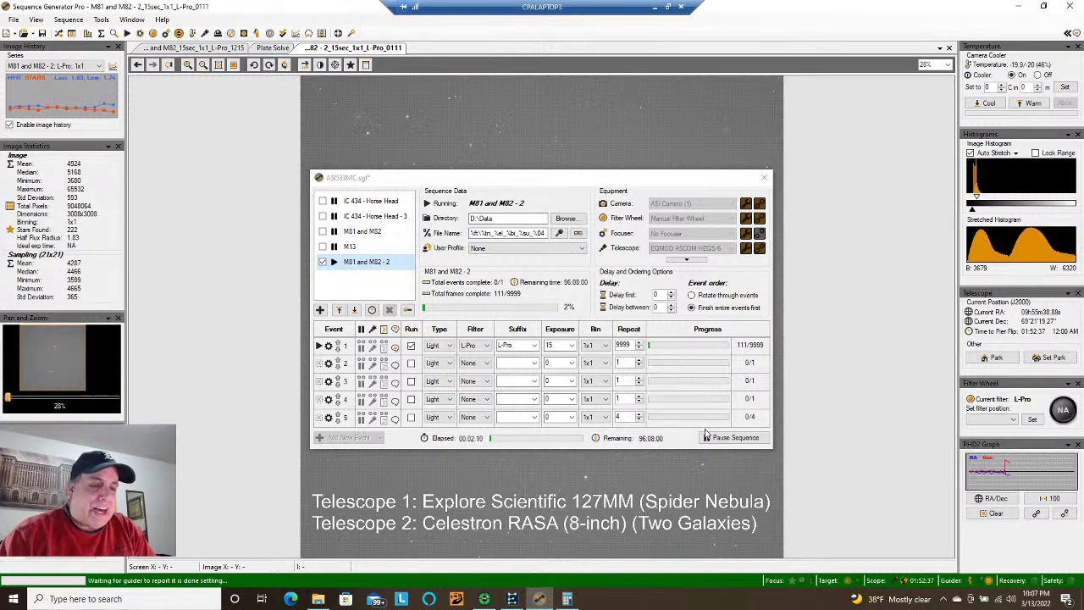
{"action": "left_click", "coordinate": [765, 176]}
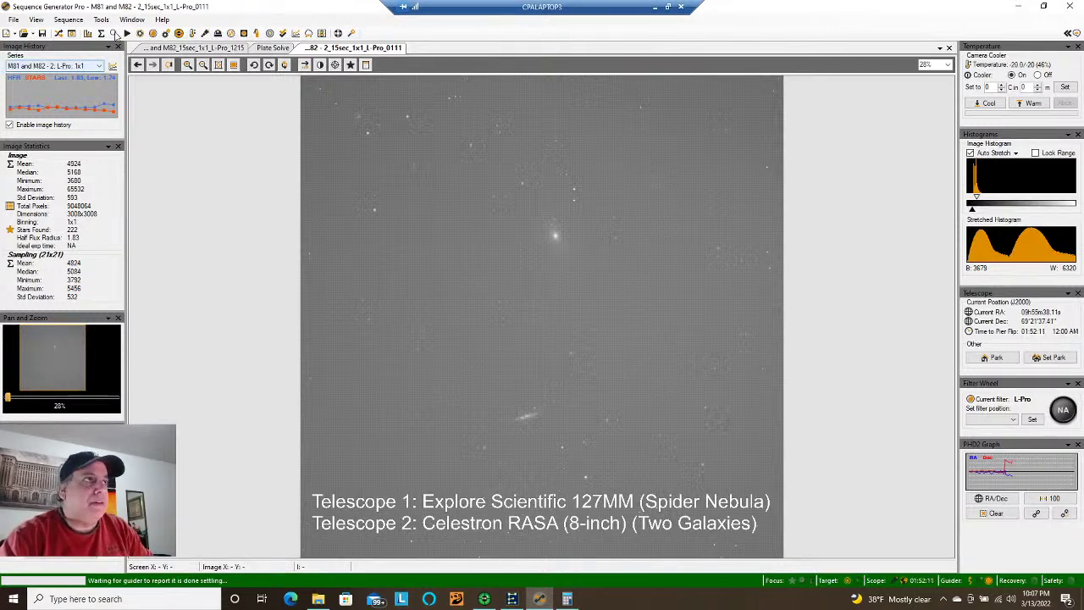
- Check the telescopes in the Amazon Cloud Cam live view and return to the M81 and M82 frame on CPALAPTOP3
{"action": "left_click", "coordinate": [654, 7]}
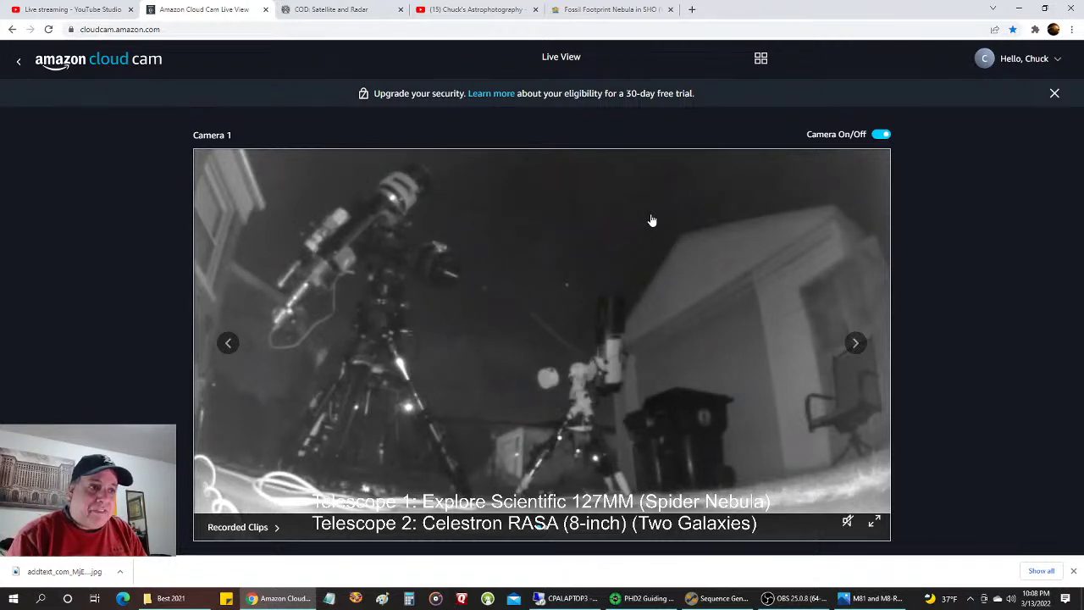
{"action": "left_click", "coordinate": [563, 598]}
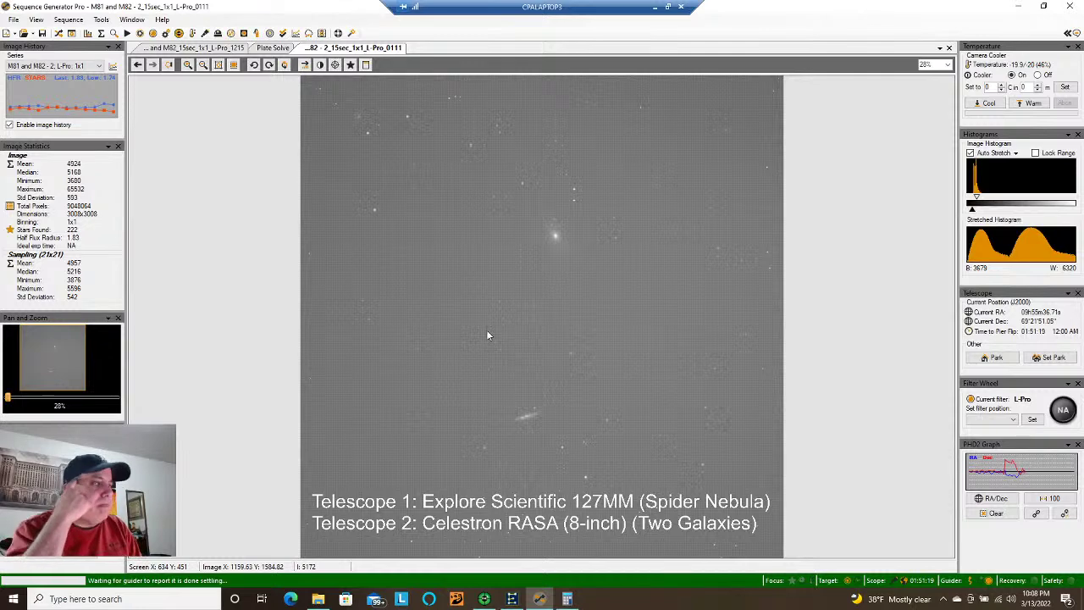
- Minimize the CPALAPTOP3 session and view Horsehead and Flame.tif from the Best 2022 folder in Astrophotography
{"action": "left_click", "coordinate": [656, 11]}
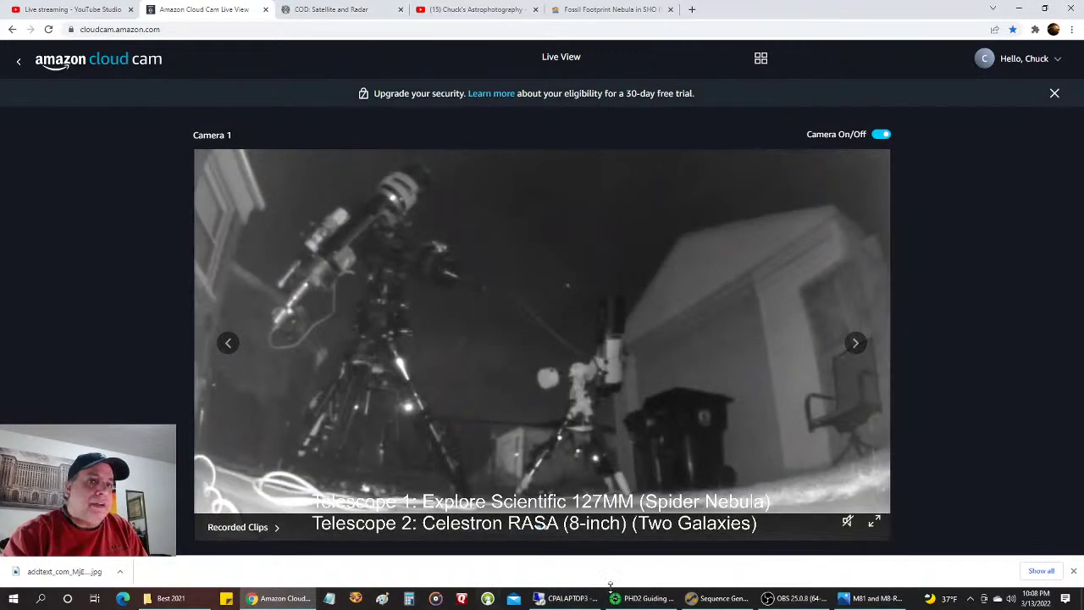
{"action": "left_click", "coordinate": [169, 598]}
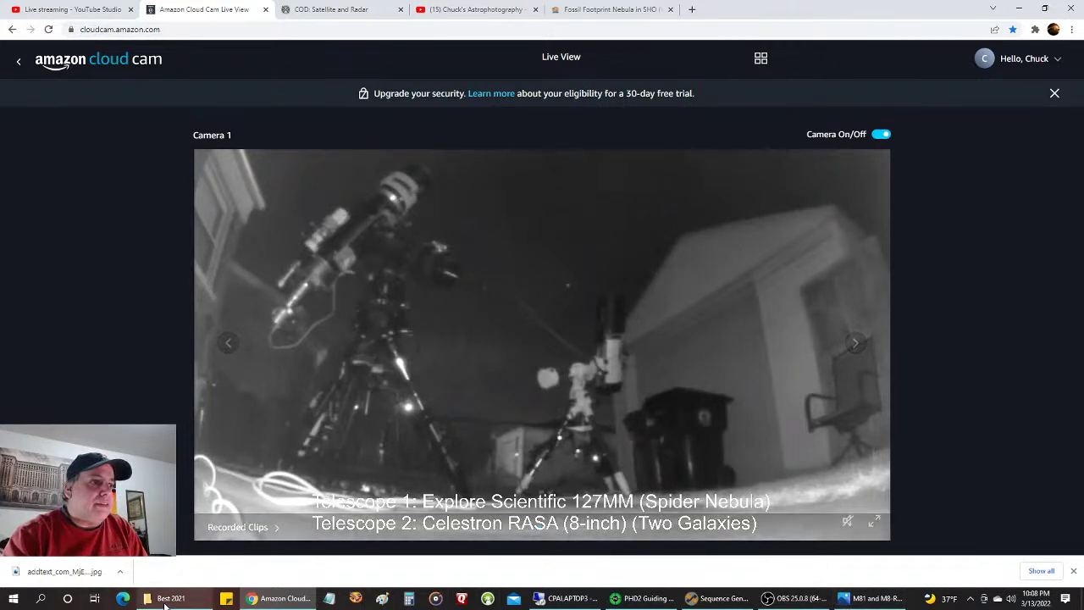
{"action": "left_click", "coordinate": [165, 52]}
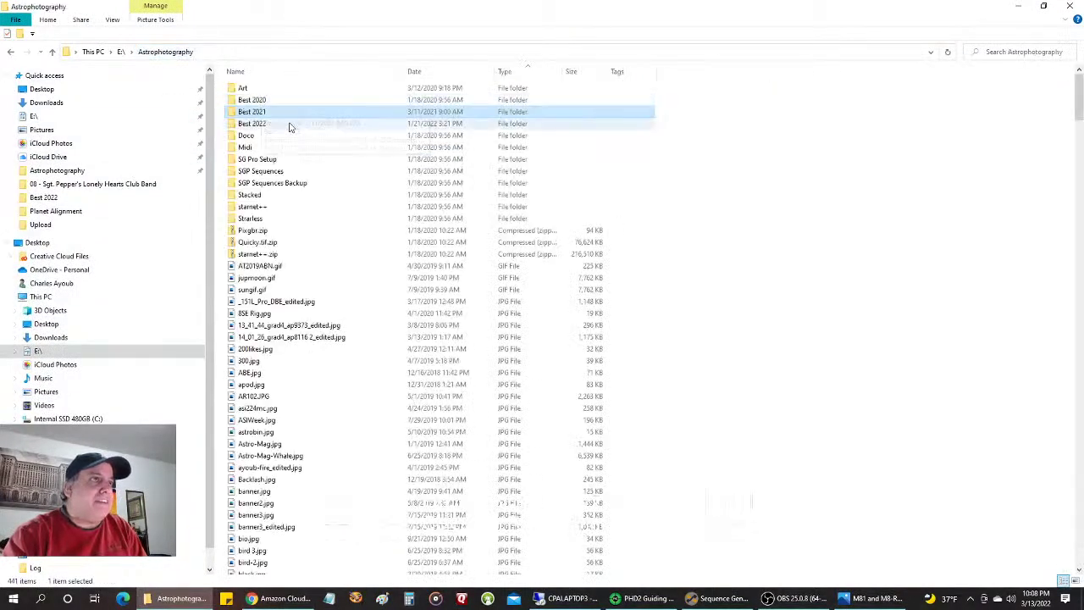
{"action": "double_click", "coordinate": [288, 126]}
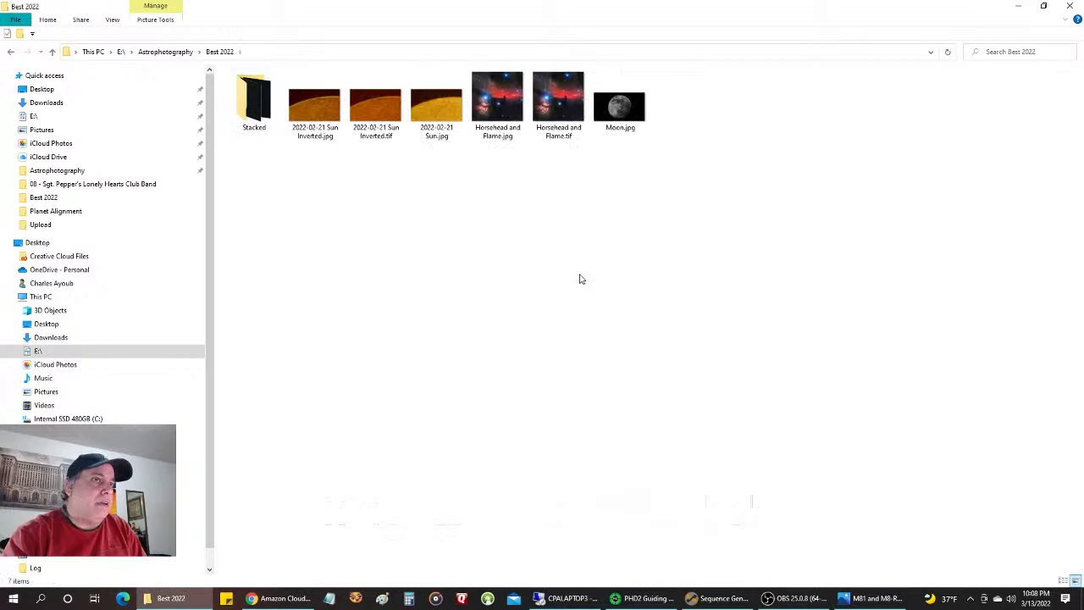
{"action": "double_click", "coordinate": [559, 110]}
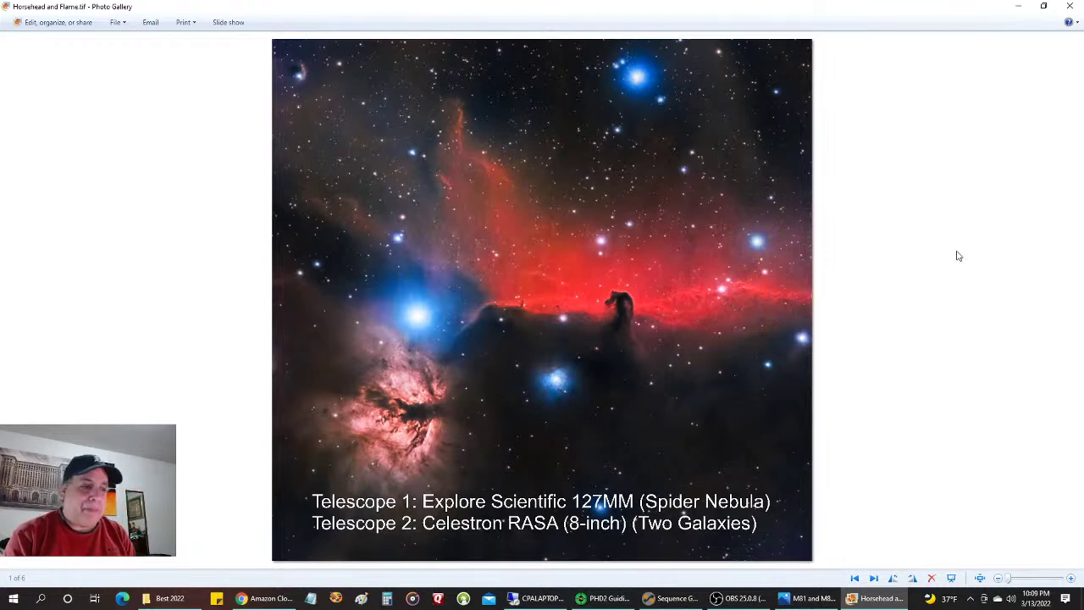
- Switch to the local Sequence Generator Pro and inspect the Spider Ha frame both fitted to the screen and at 100% zoom
{"action": "left_click", "coordinate": [672, 598]}
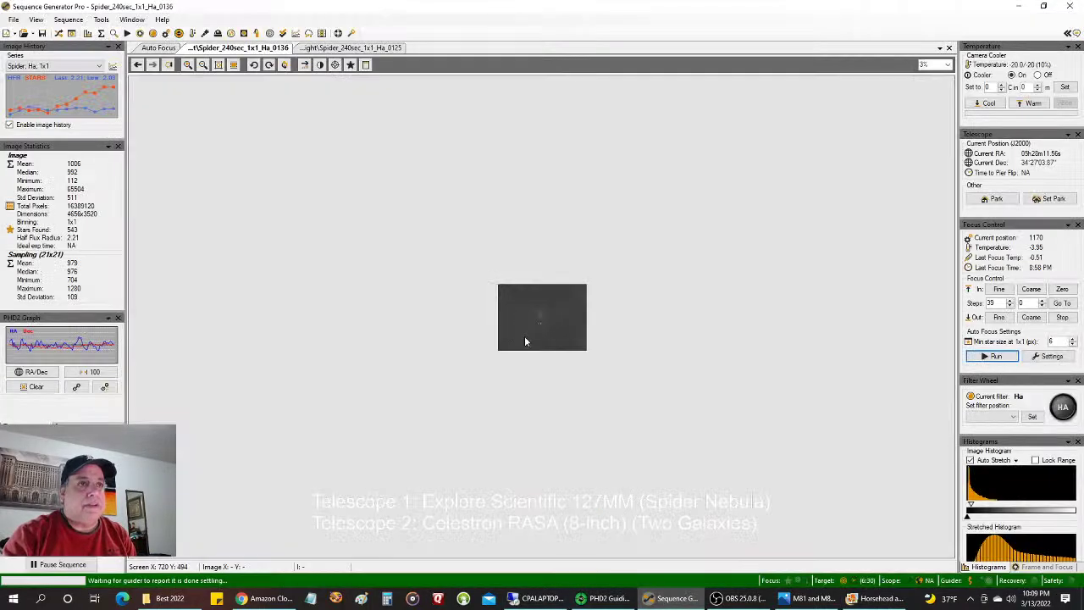
{"action": "right_click", "coordinate": [532, 288]}
{"action": "left_click", "coordinate": [575, 321]}
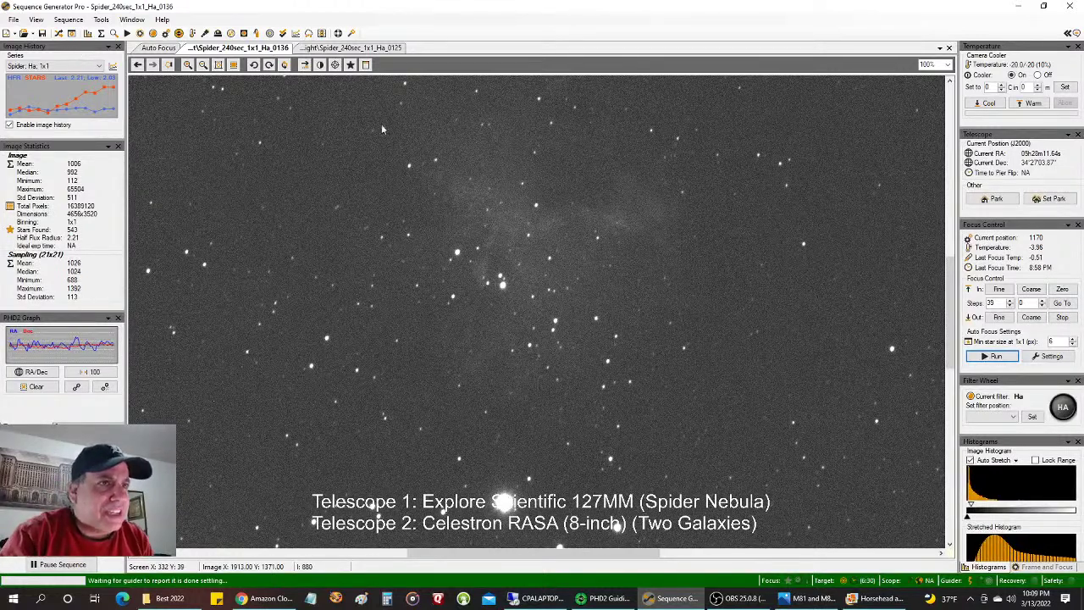
{"action": "right_click", "coordinate": [514, 227]}
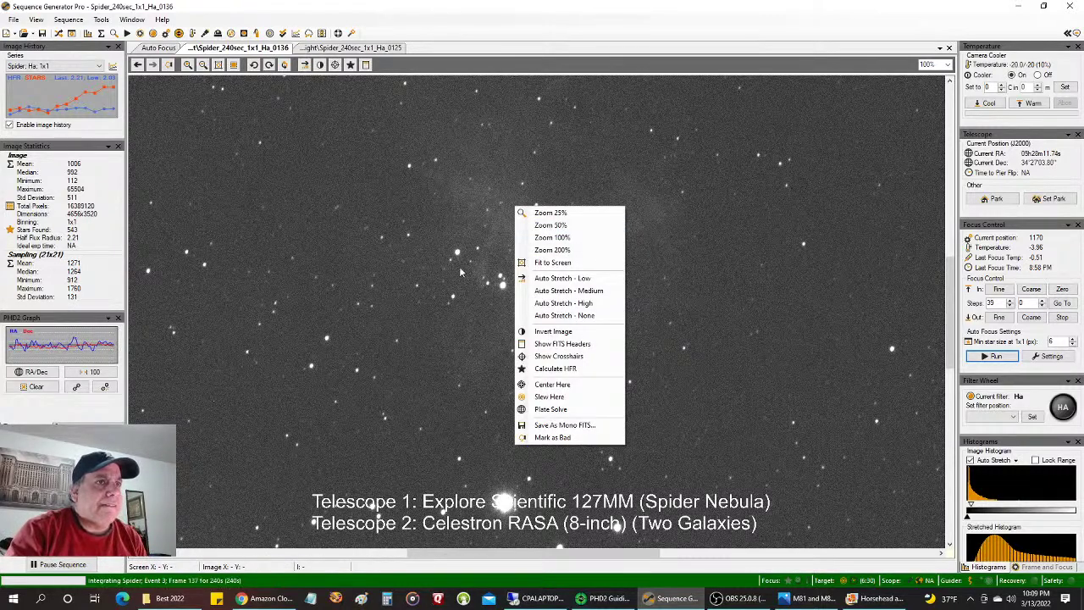
{"action": "left_click", "coordinate": [562, 265]}
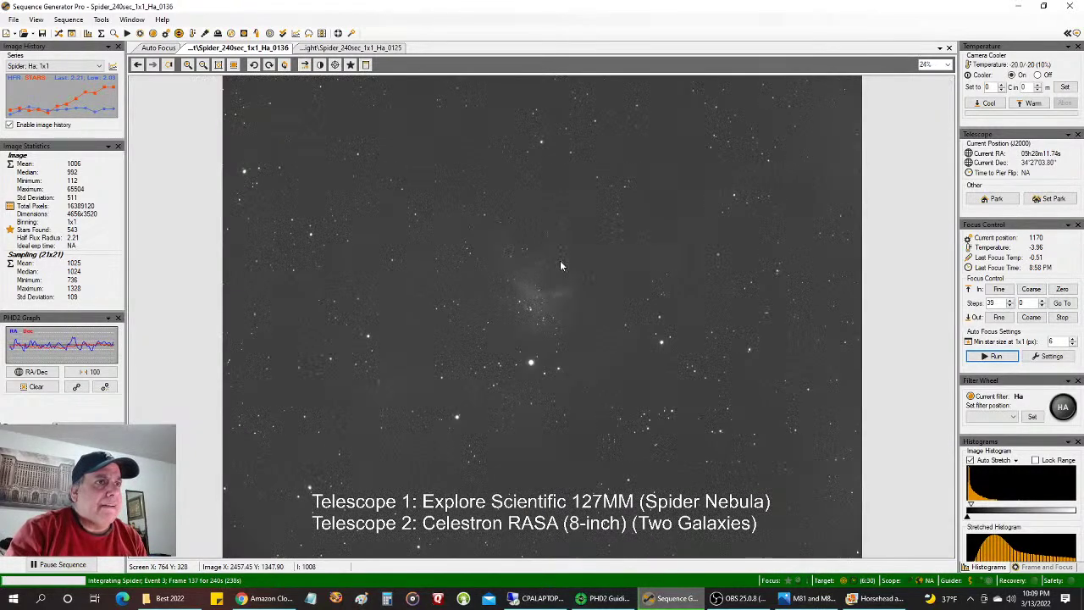
{"action": "right_click", "coordinate": [559, 260]}
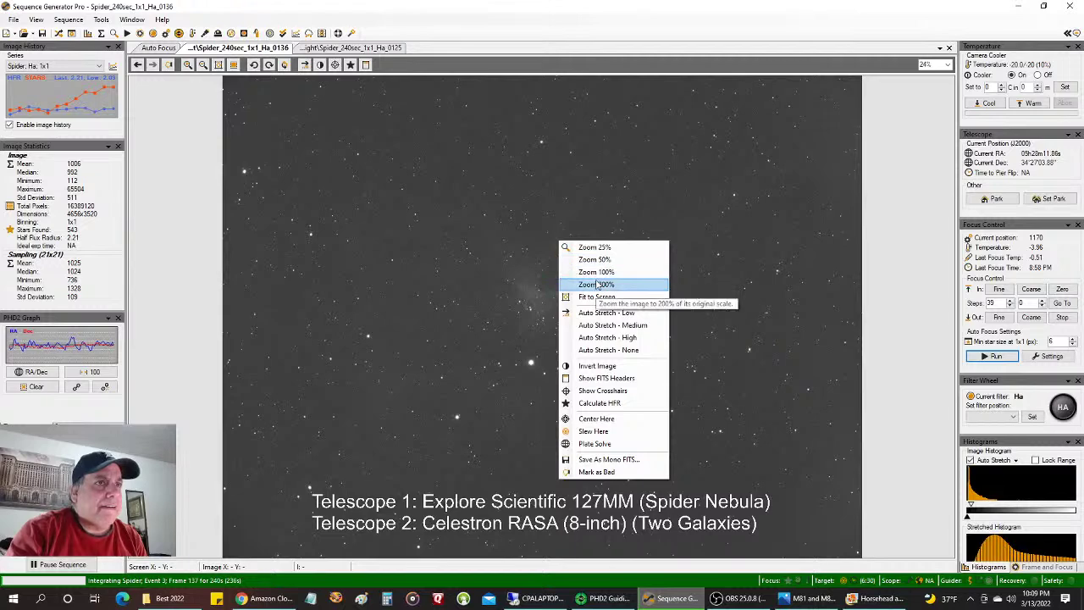
{"action": "left_click", "coordinate": [597, 272]}
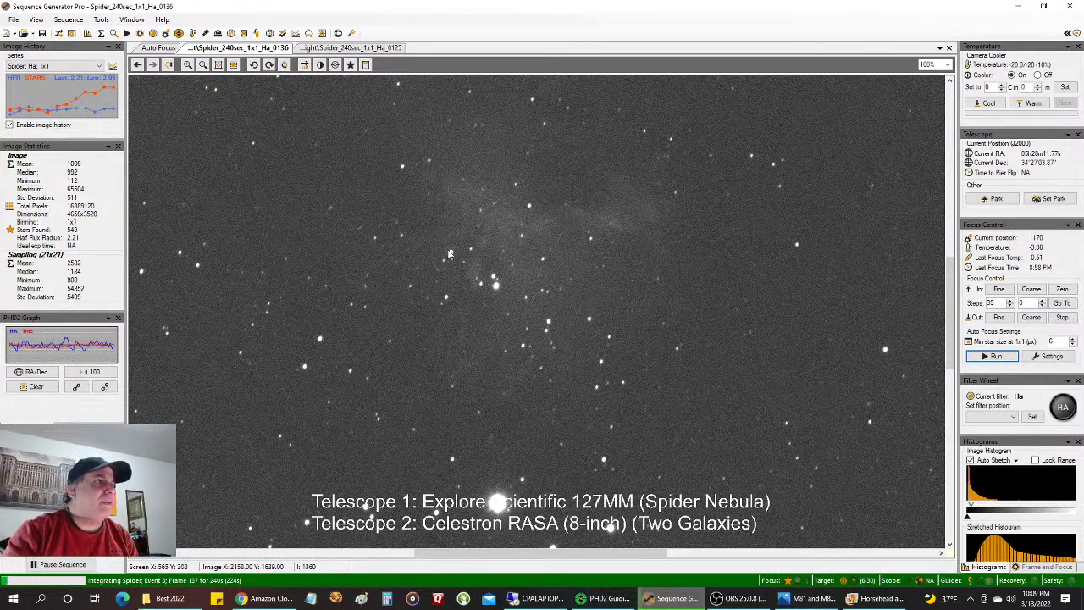
- Open the image history detail for the Spider Ha series and examine its data points
{"action": "left_click", "coordinate": [109, 47]}
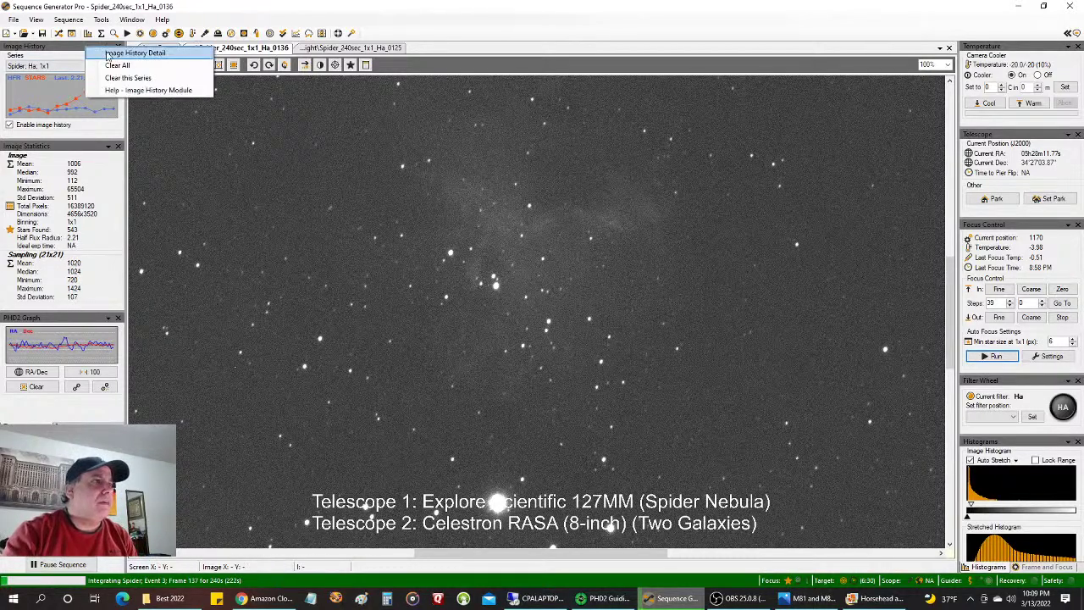
{"action": "left_click", "coordinate": [134, 53]}
{"action": "left_click", "coordinate": [264, 191]}
{"action": "mouse_move", "coordinate": [401, 191]}
{"action": "left_mouse_down"}
{"action": "mouse_move", "coordinate": [403, 283]}
{"action": "mouse_move", "coordinate": [404, 182]}
{"action": "left_mouse_up"}
{"action": "left_click", "coordinate": [399, 141]}
- Set the repeat count of the Spider target's OIII event to 130, close the sequence window and fit the frame to the screen
{"action": "left_click", "coordinate": [58, 33]}
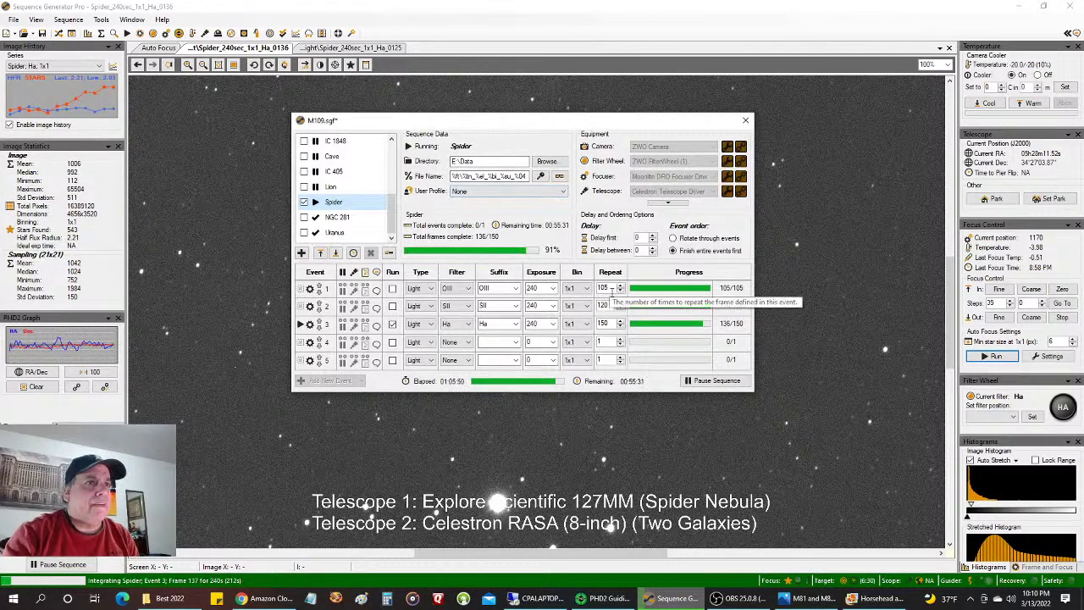
{"action": "double_click", "coordinate": [605, 288]}
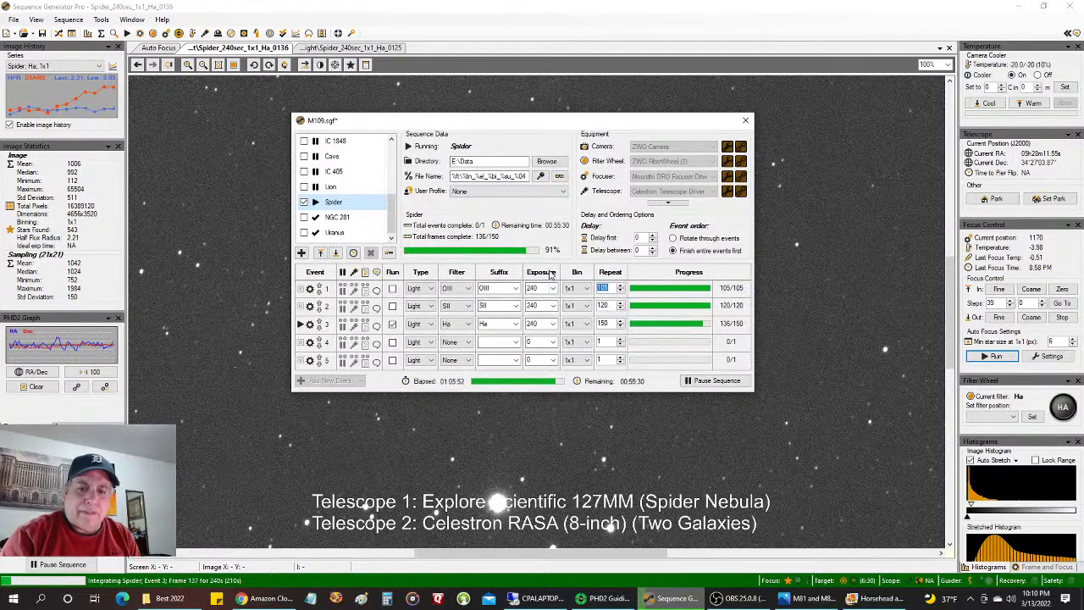
{"action": "type", "text": "130"}
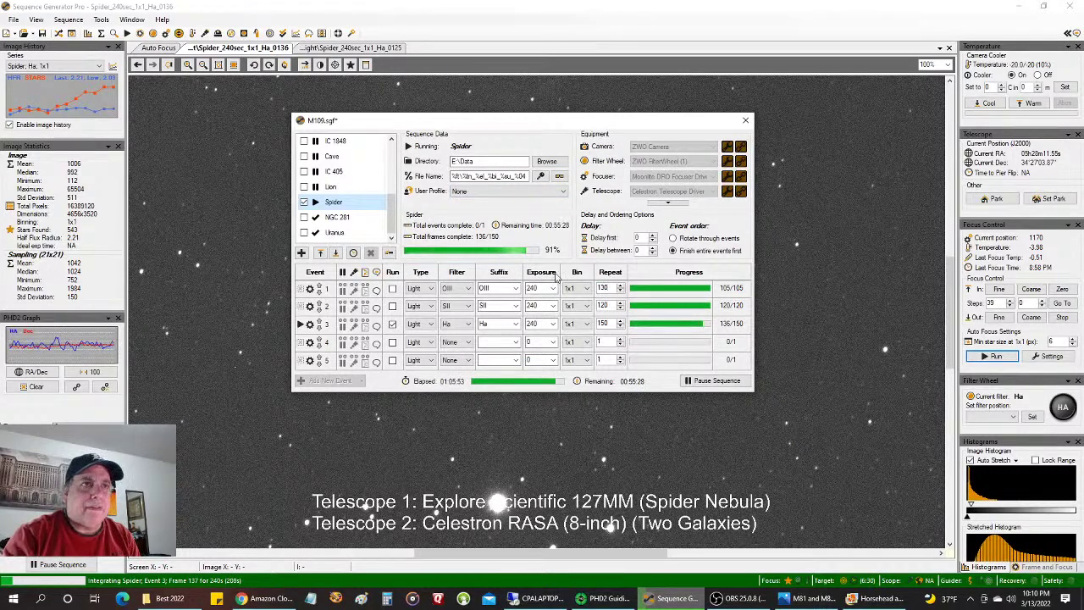
{"action": "left_click", "coordinate": [749, 161]}
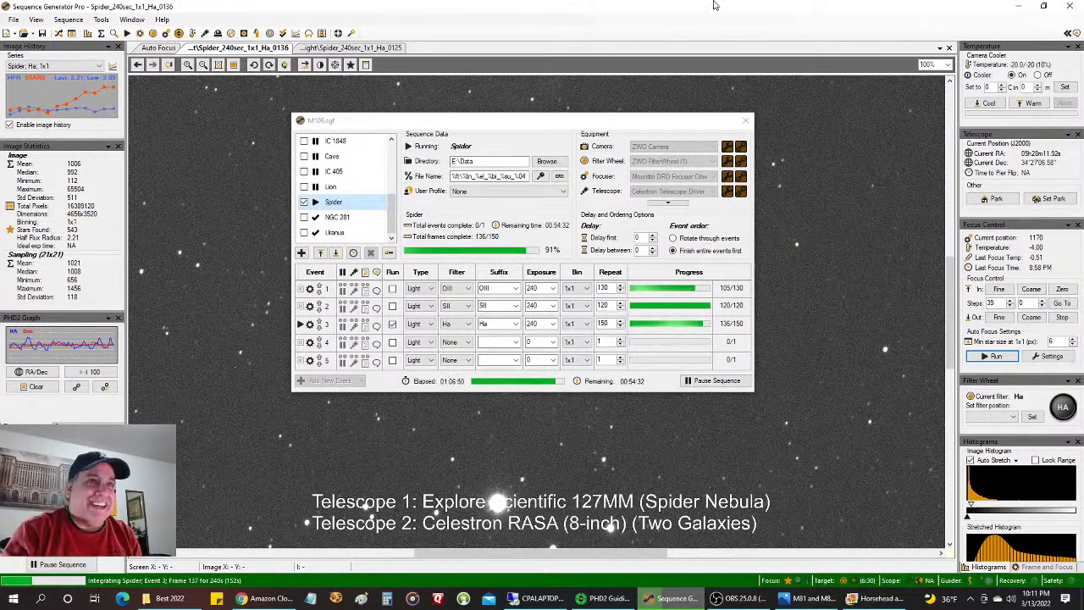
{"action": "left_click", "coordinate": [744, 119]}
{"action": "right_click", "coordinate": [602, 176]}
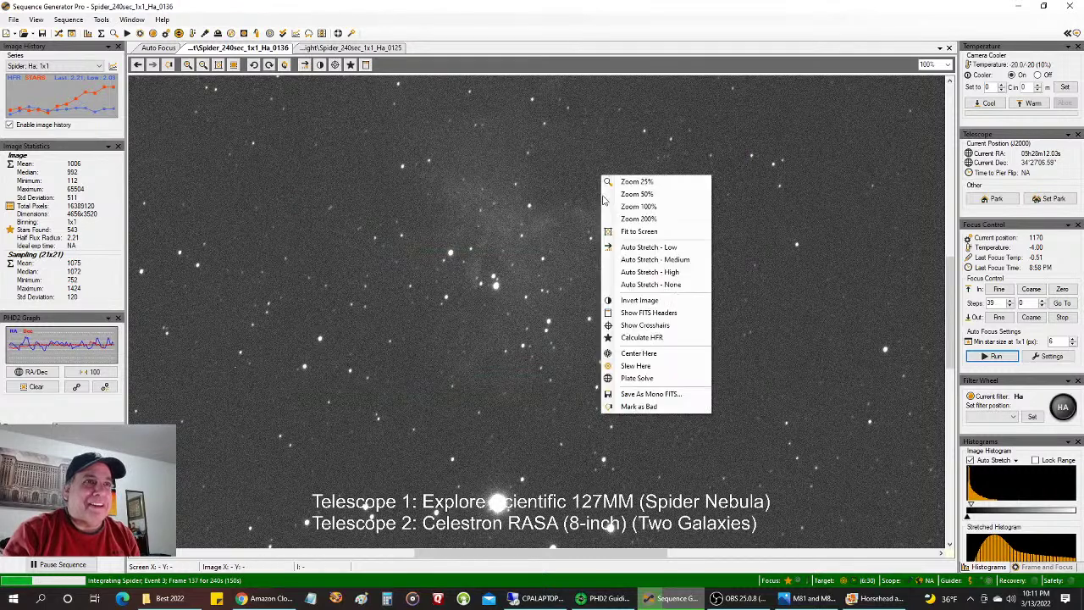
{"action": "left_click", "coordinate": [669, 226]}
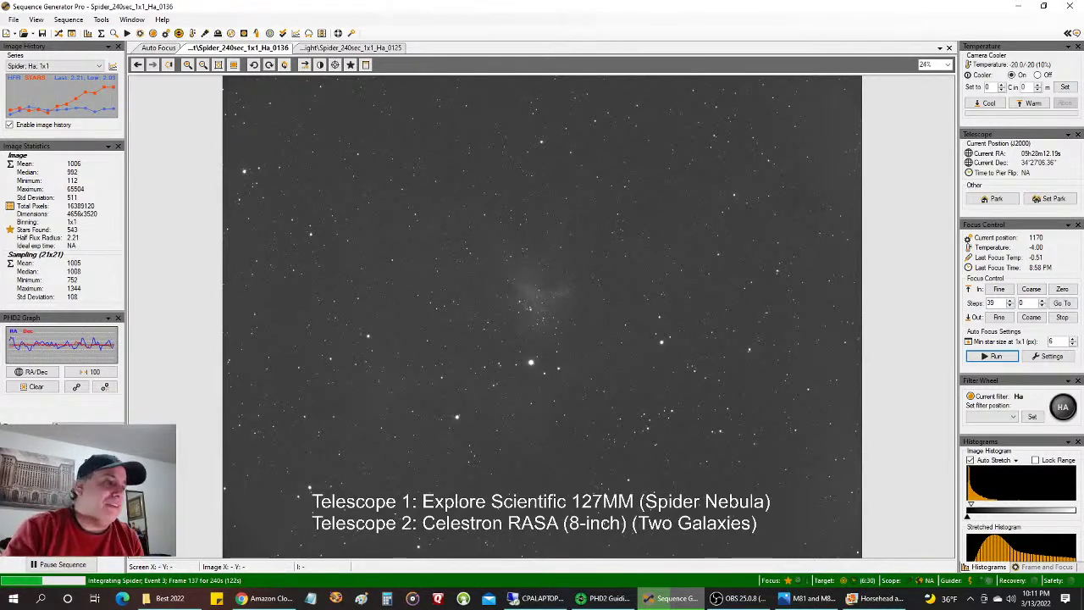
- Launch the Stellarium planetarium program
{"action": "left_click", "coordinate": [4, 593]}
{"action": "scroll", "coordinate": [285, 478], "scroll_direction": "down", "scroll_amount": 5}
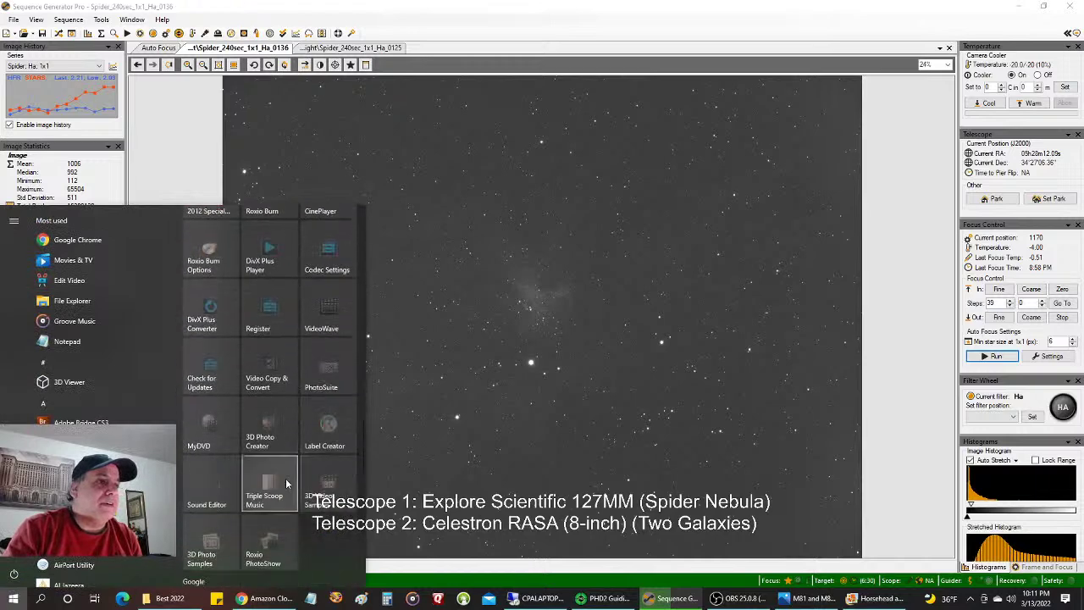
{"action": "scroll", "coordinate": [286, 483], "scroll_direction": "down", "scroll_amount": 2}
{"action": "left_click", "coordinate": [271, 292]}
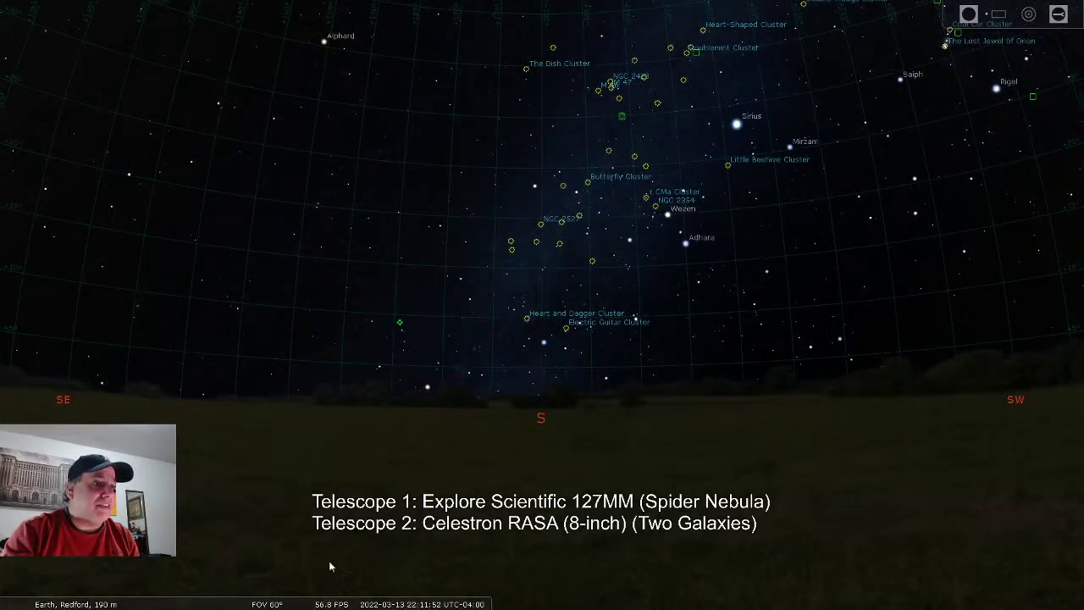
- Open the Date and Time window in Stellarium and set the hour back to 10 on 2022-03-13
{"action": "mouse_move", "coordinate": [370, 599]}
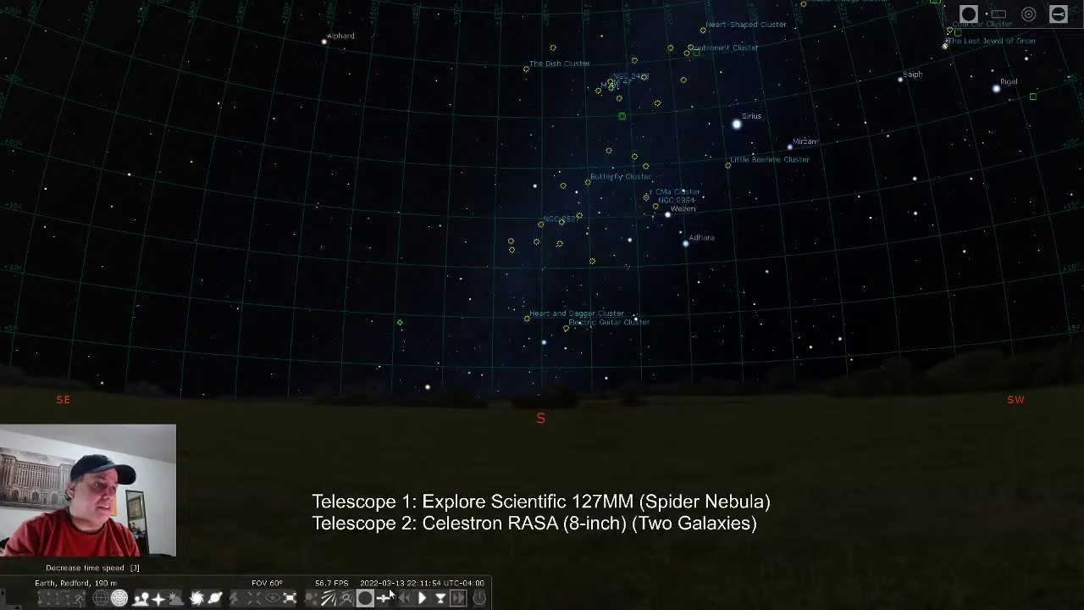
{"action": "left_click", "coordinate": [20, 374]}
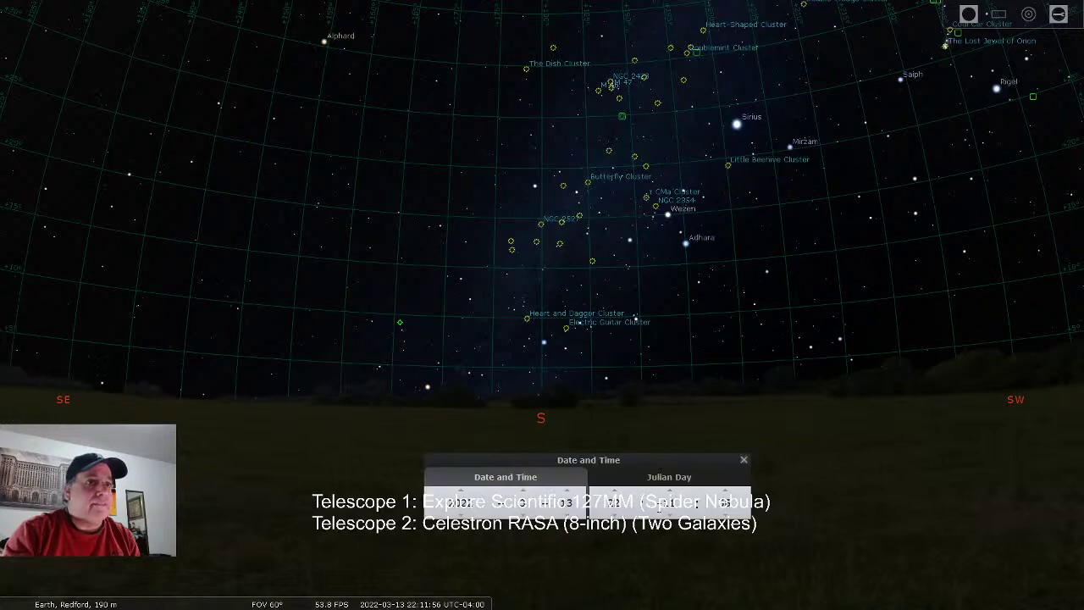
{"action": "scroll", "coordinate": [615, 504], "scroll_direction": "down", "scroll_amount": 7}
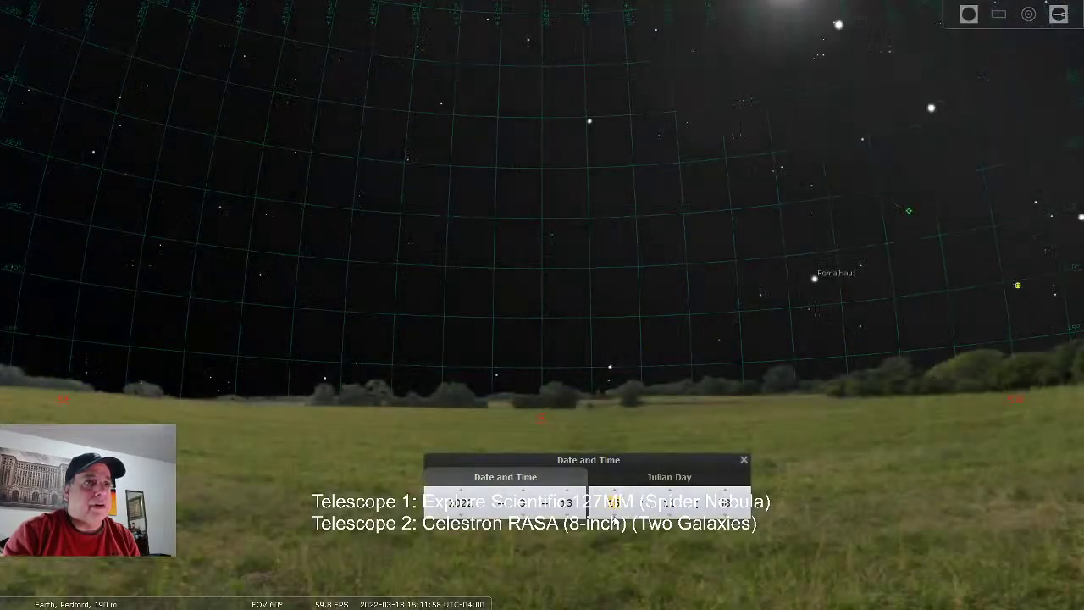
{"action": "scroll", "coordinate": [615, 505], "scroll_direction": "down", "scroll_amount": 5}
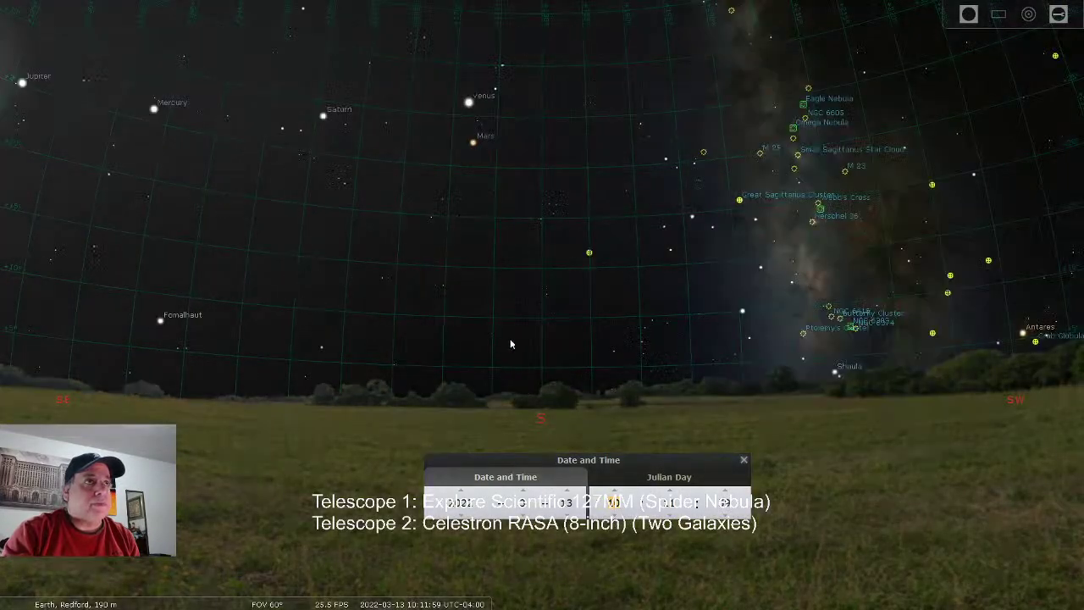
- Examine the positions of Venus, Mars, Saturn, Mercury and Jupiter relative to the Sun in the morning sky
{"action": "left_click_drag", "start_coordinate": [511, 344], "coordinate": [773, 373]}
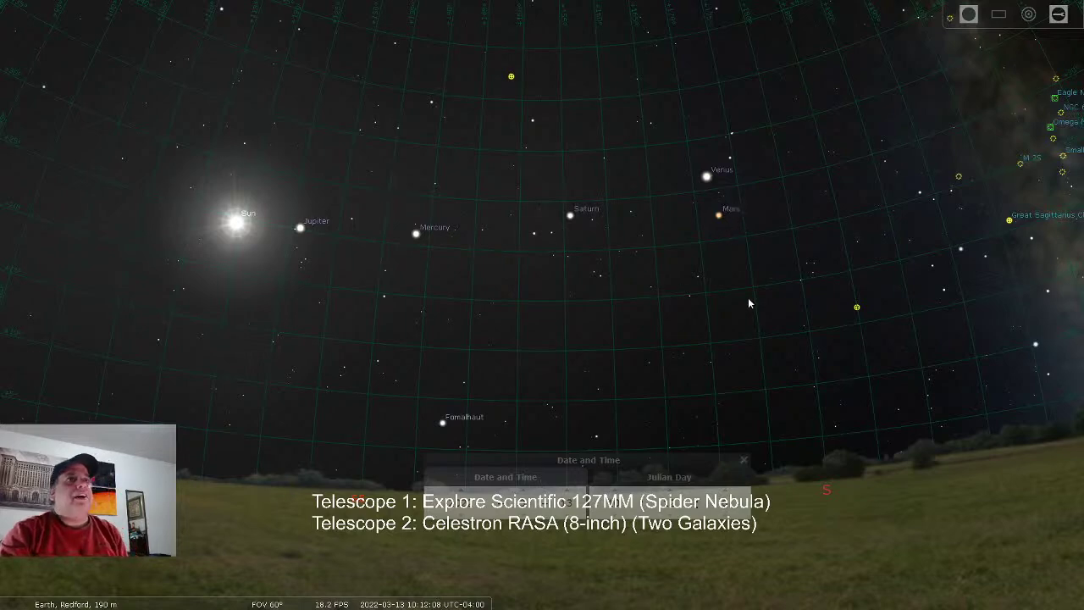
{"action": "left_click_drag", "start_coordinate": [747, 297], "coordinate": [777, 325]}
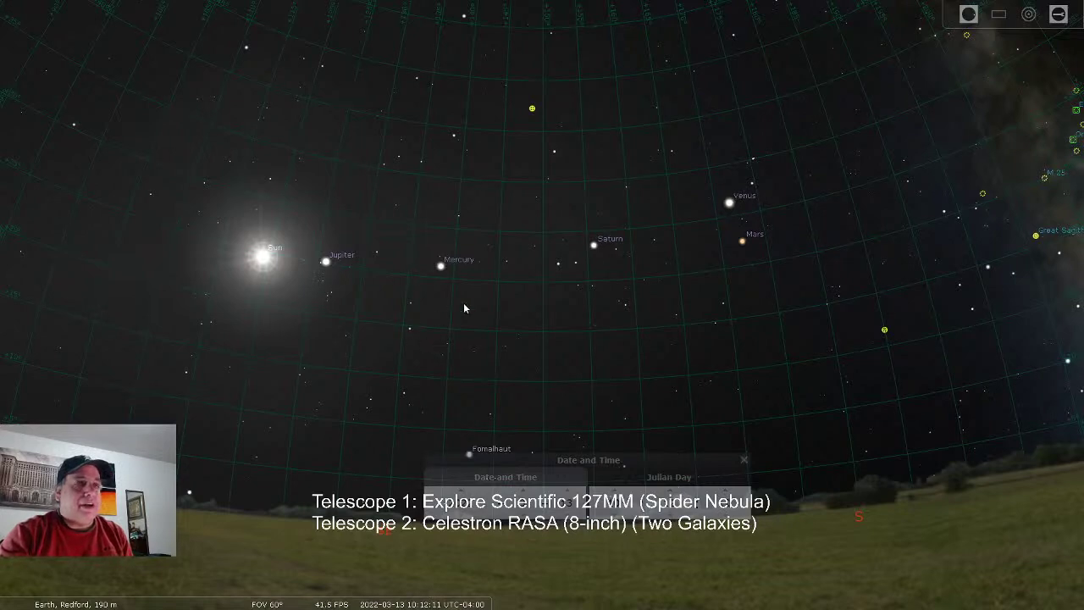
{"action": "left_click_drag", "start_coordinate": [438, 309], "coordinate": [614, 273]}
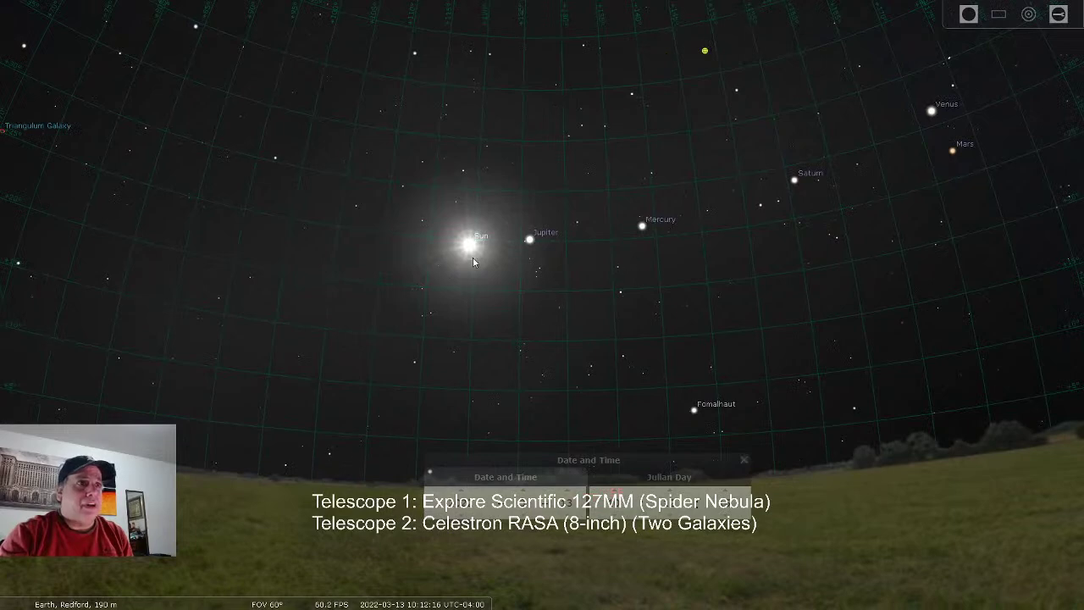
{"action": "scroll", "coordinate": [508, 292], "scroll_direction": "up", "scroll_amount": 4}
{"action": "scroll", "coordinate": [500, 338], "scroll_direction": "up", "scroll_amount": 5}
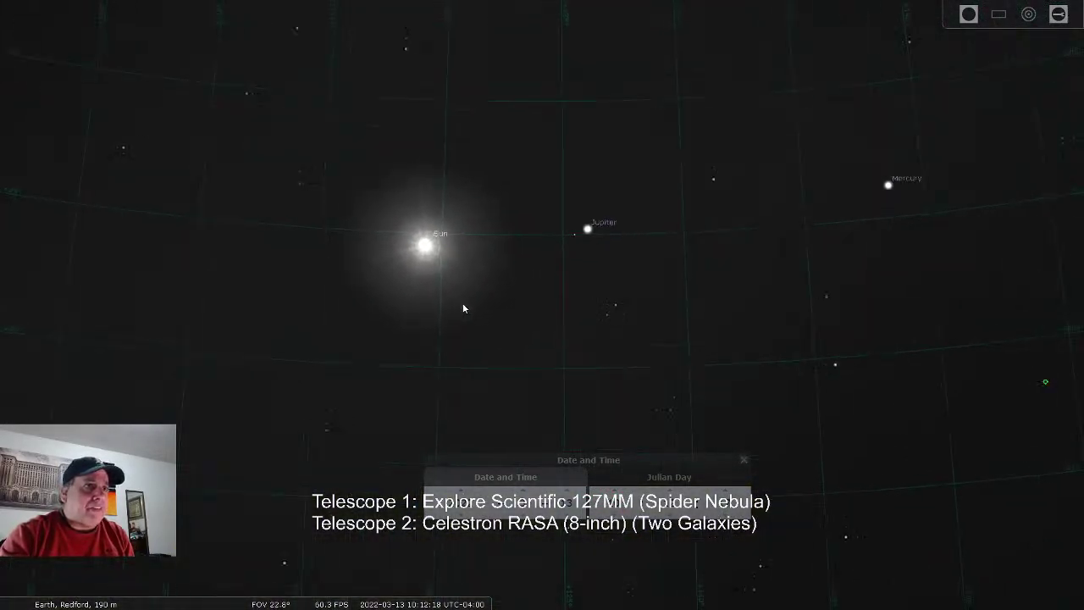
- Examine the Sun's disc and nearby Neptune close up, and return to the wide view of the Sun and planets
{"action": "left_click_drag", "start_coordinate": [407, 302], "coordinate": [552, 329]}
{"action": "scroll", "coordinate": [443, 275], "scroll_direction": "up", "scroll_amount": 6}
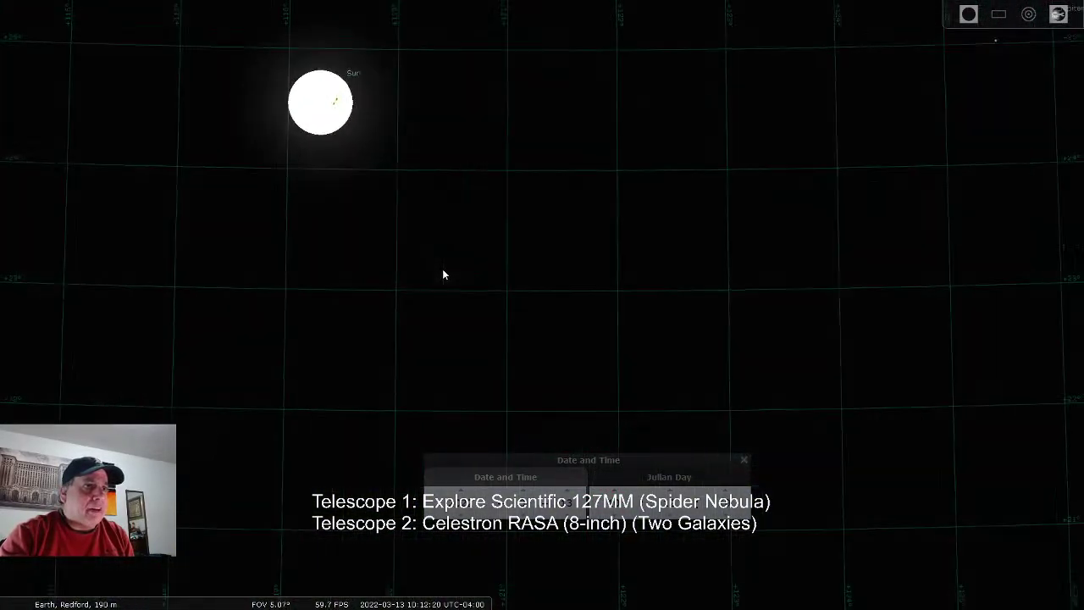
{"action": "left_click_drag", "start_coordinate": [443, 275], "coordinate": [532, 344]}
{"action": "scroll", "coordinate": [423, 259], "scroll_direction": "down", "scroll_amount": 2}
{"action": "scroll", "coordinate": [401, 280], "scroll_direction": "up", "scroll_amount": 4}
{"action": "left_click_drag", "start_coordinate": [392, 275], "coordinate": [584, 330]}
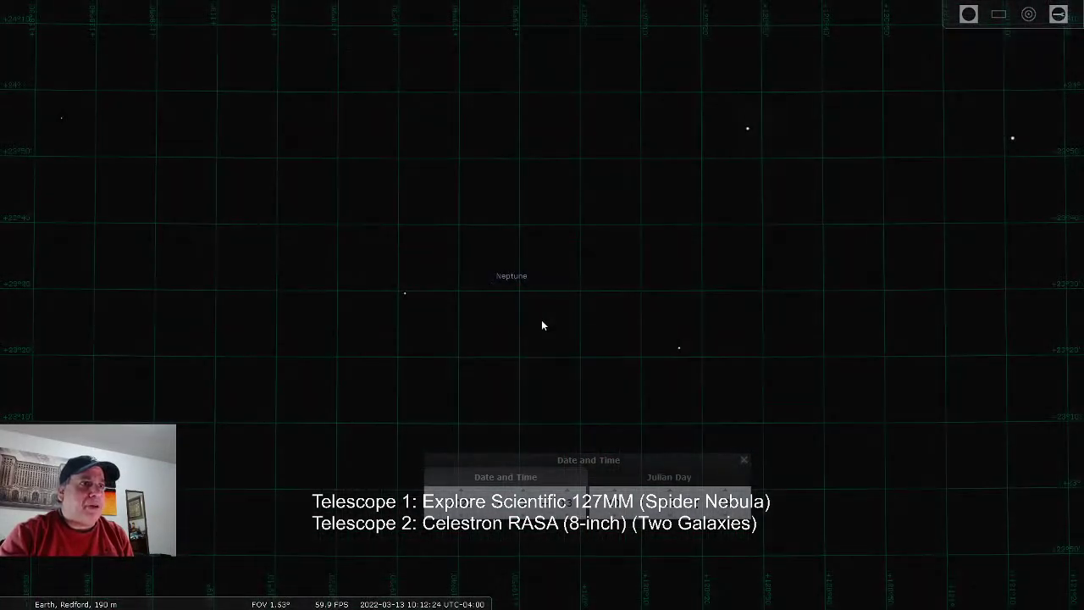
{"action": "scroll", "coordinate": [494, 302], "scroll_direction": "up", "scroll_amount": 3}
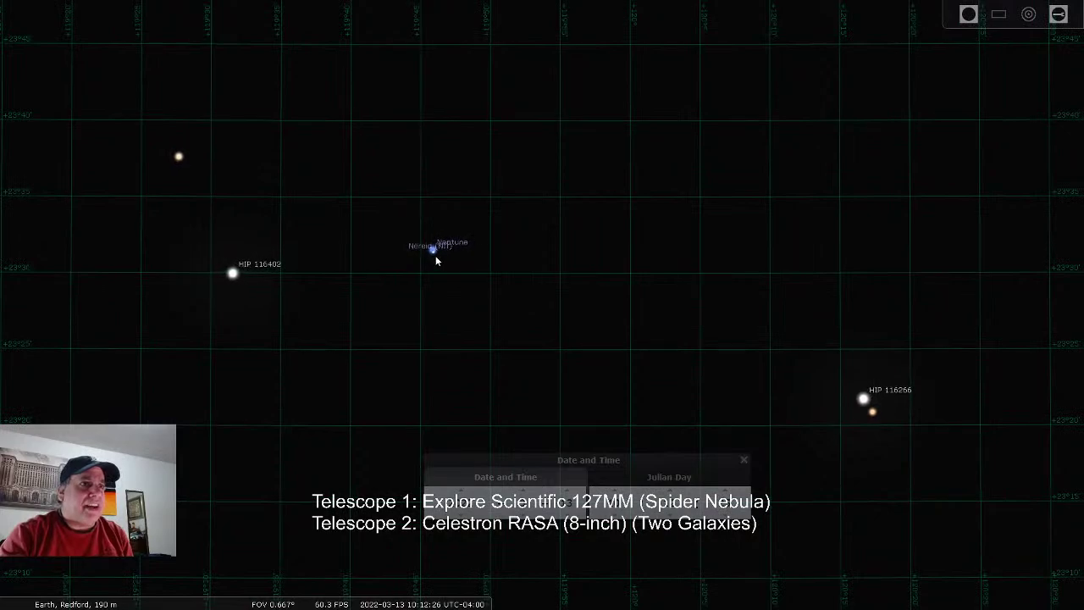
{"action": "scroll", "coordinate": [481, 256], "scroll_direction": "down", "scroll_amount": 4}
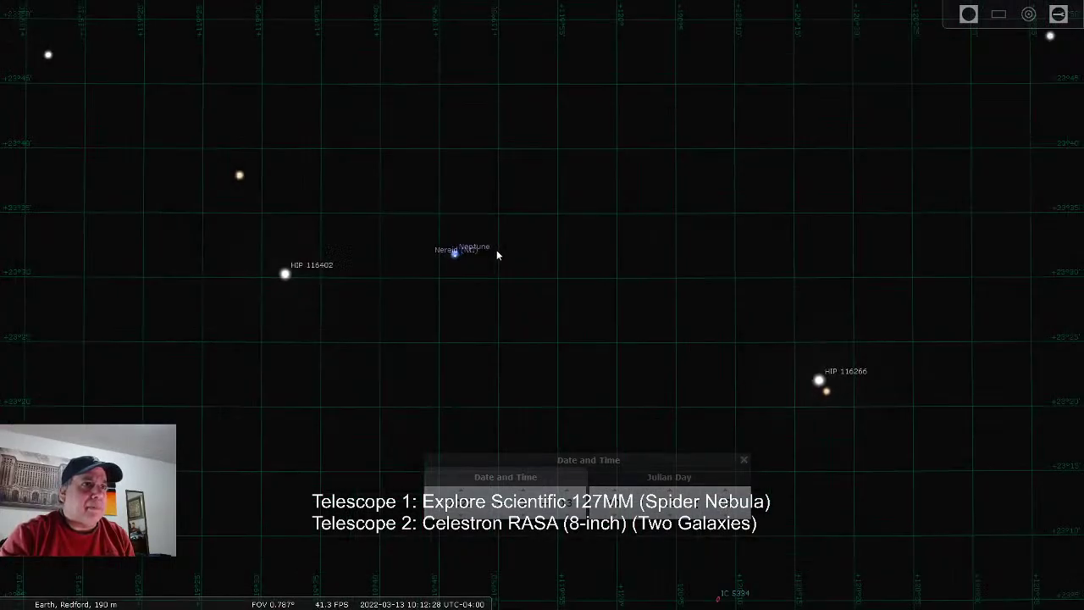
{"action": "scroll", "coordinate": [567, 265], "scroll_direction": "down", "scroll_amount": 5}
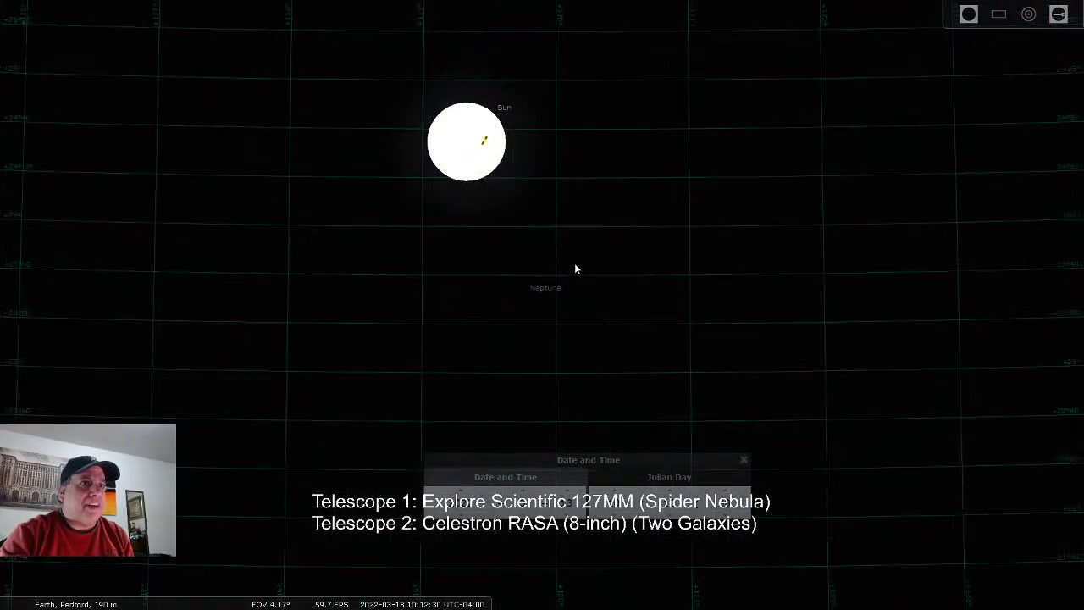
{"action": "scroll", "coordinate": [574, 268], "scroll_direction": "down", "scroll_amount": 6}
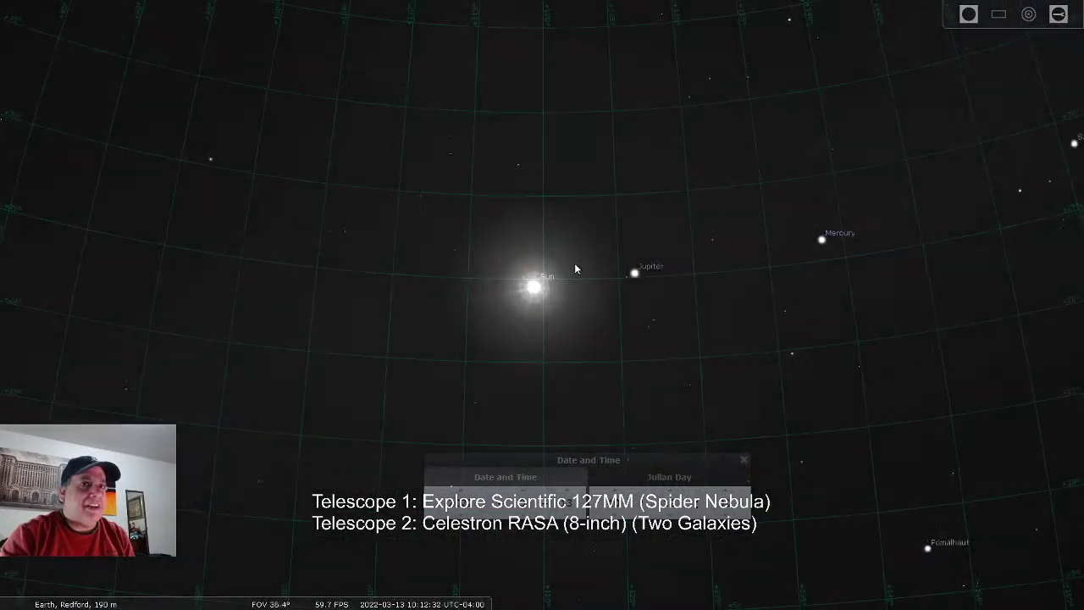
{"action": "left_click_drag", "start_coordinate": [668, 336], "coordinate": [503, 279]}
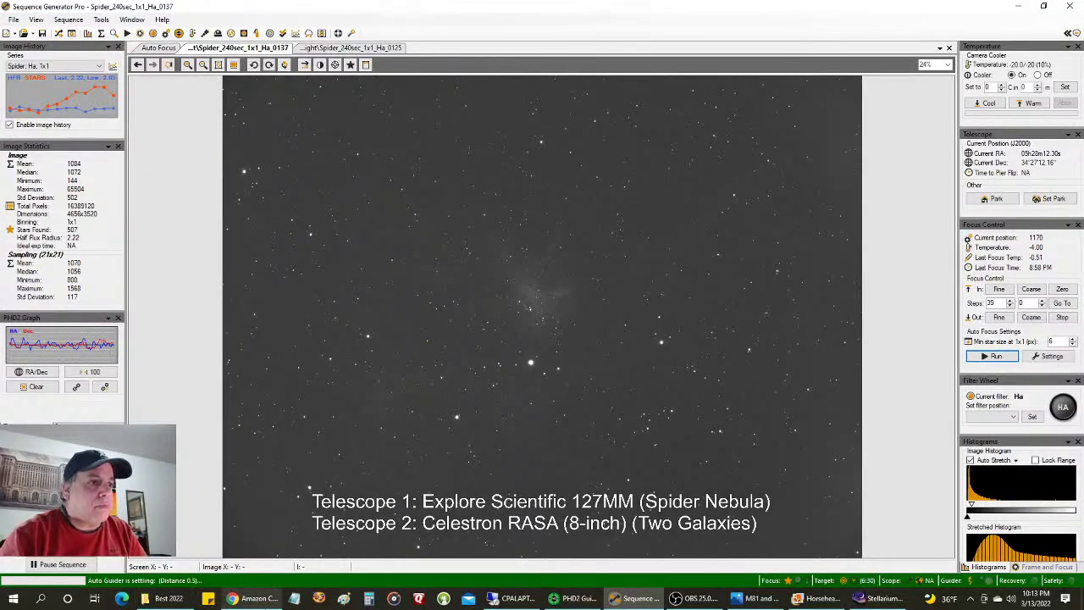
- Switch to Chrome and check the Northeast US infrared satellite map and the live camera view of the telescopes
{"action": "key", "text": "alt+Tab"}
{"action": "left_click", "coordinate": [339, 10]}
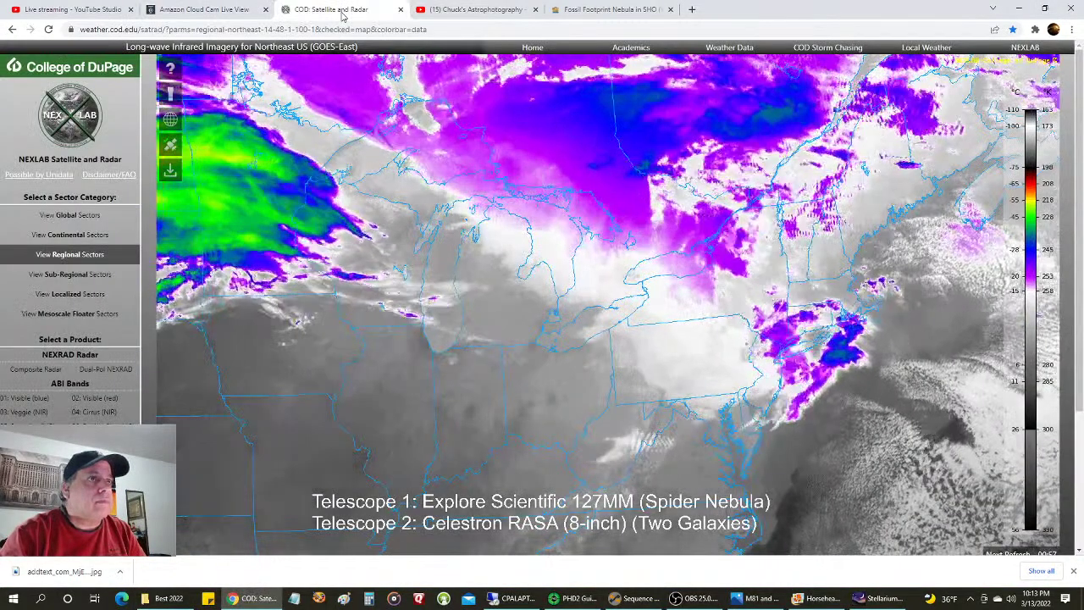
{"action": "left_click", "coordinate": [168, 8]}
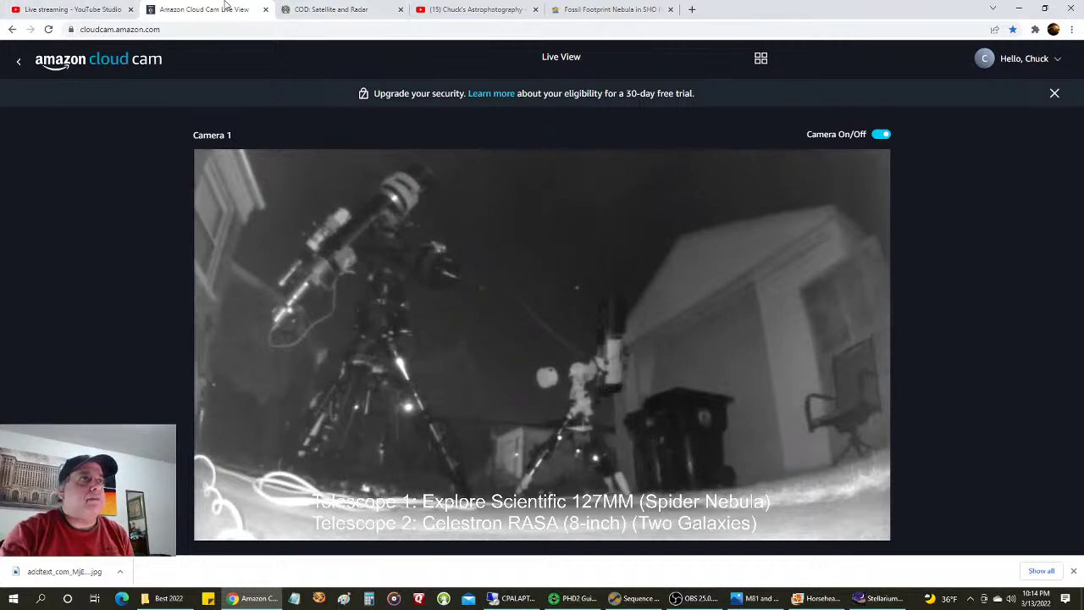
{"action": "left_click", "coordinate": [290, 7]}
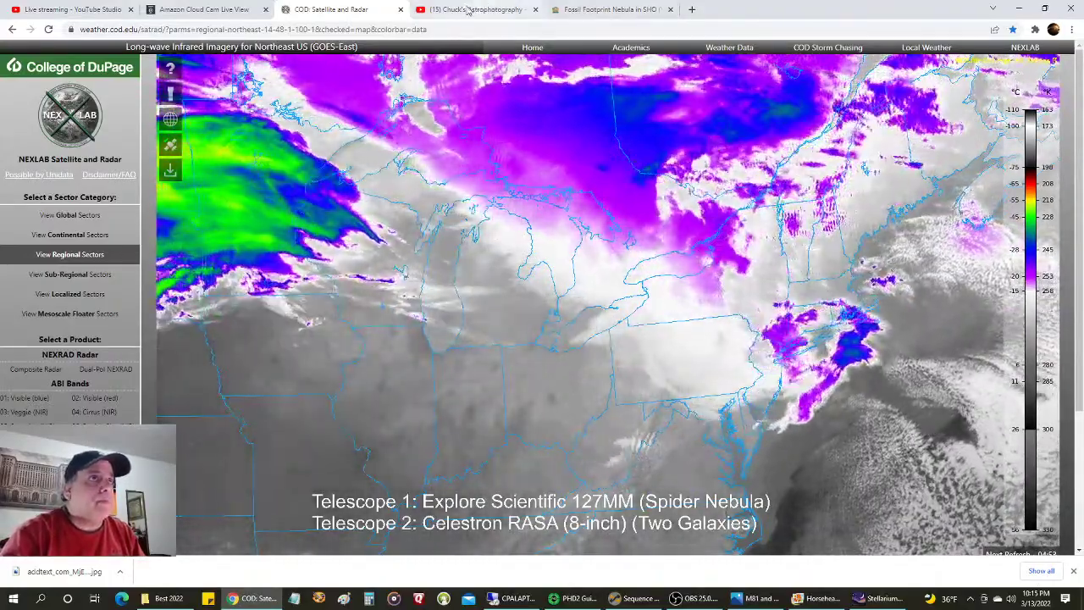
- View the Chuck's Astrophotography YouTube channel page, the PHD2 guiding graph and the Spider frame in Sequence Generator Pro
{"action": "left_click", "coordinate": [468, 9]}
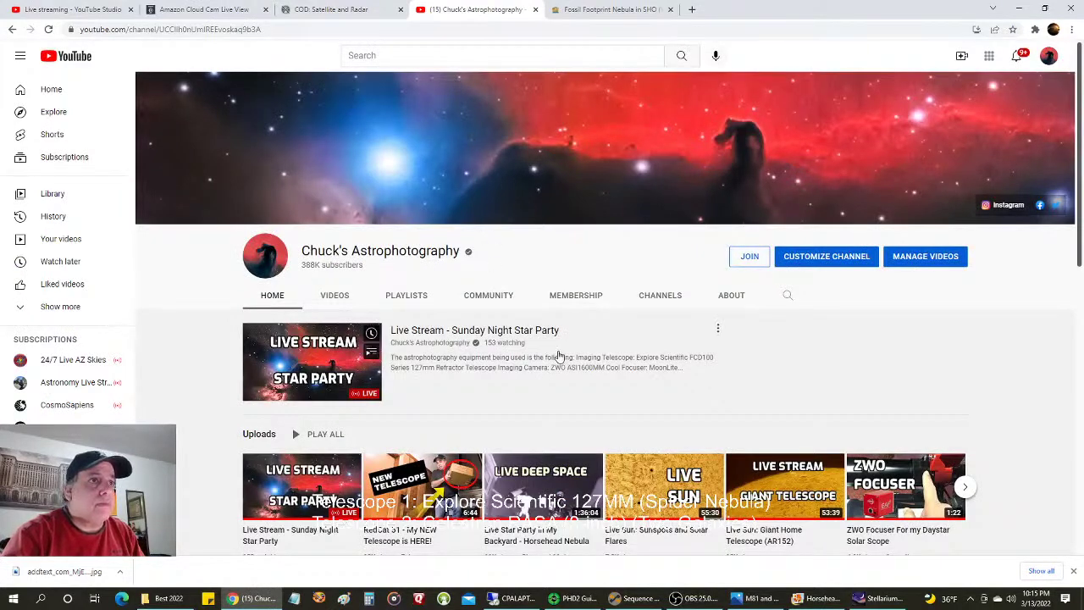
{"action": "left_click", "coordinate": [526, 358]}
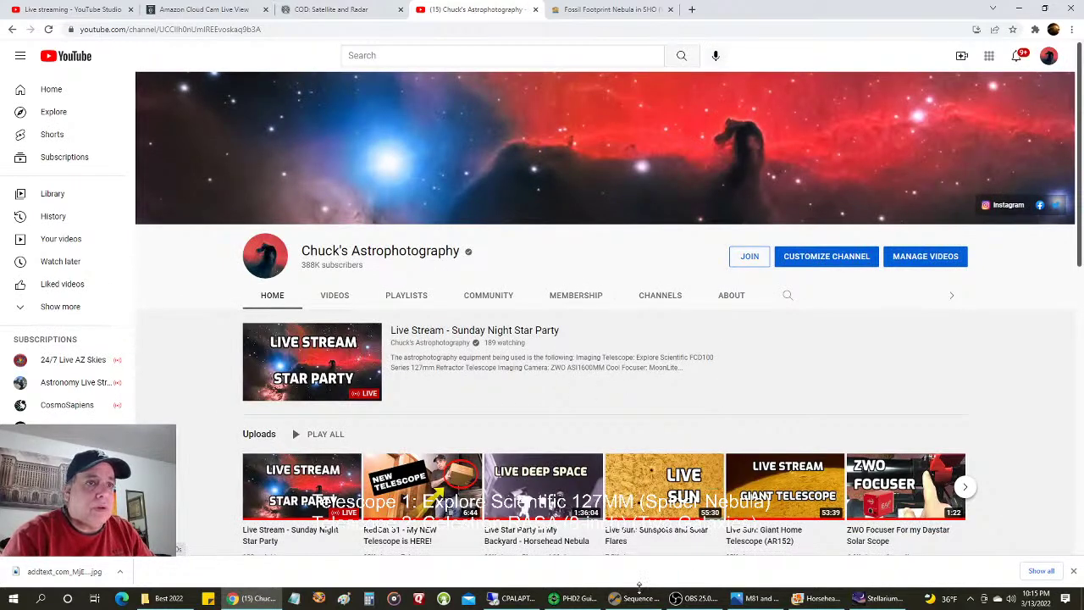
{"action": "left_click", "coordinate": [569, 598]}
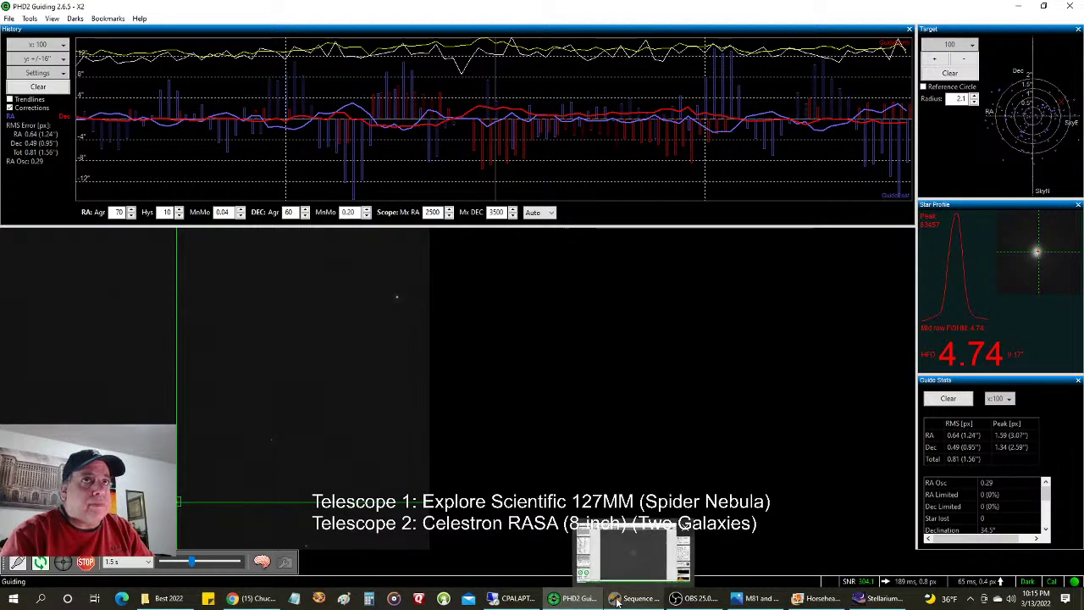
{"action": "left_click", "coordinate": [616, 600]}
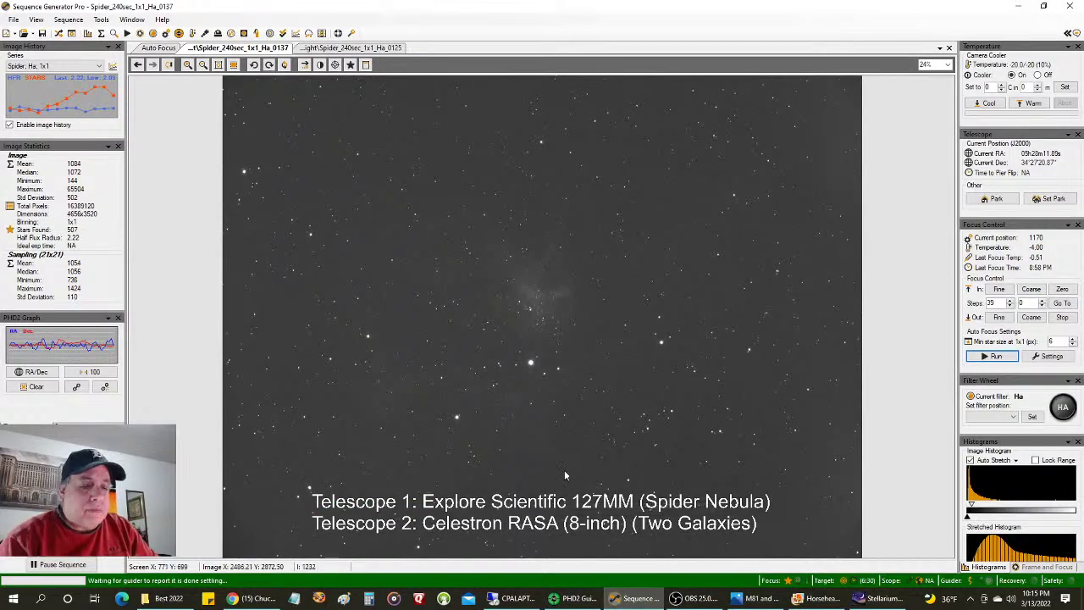
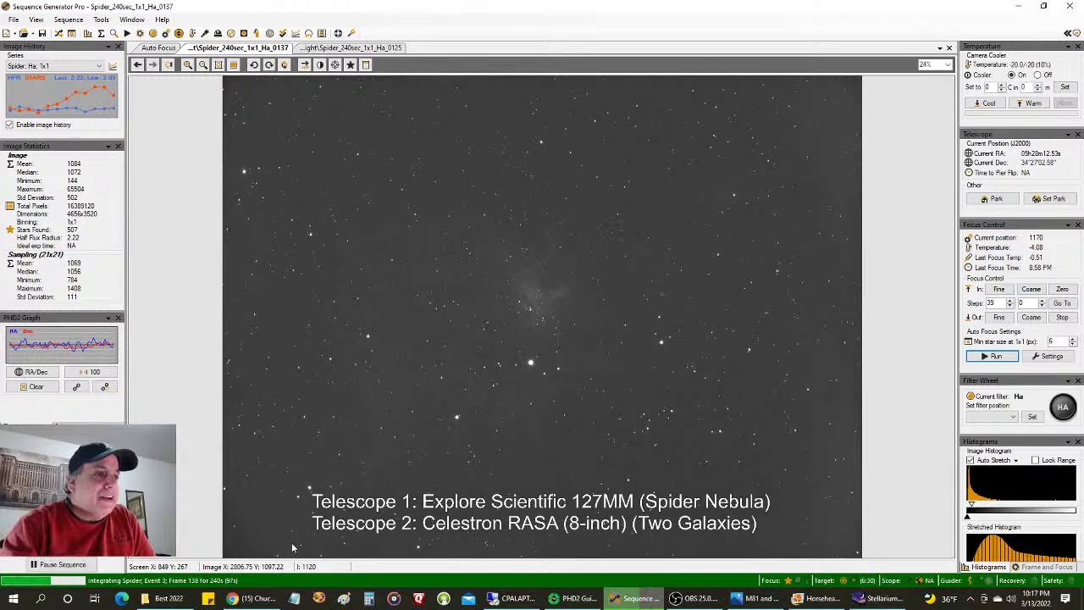
- Return to Chrome and load optcorp.com in place of the Fossil Footprint Nebula page
{"action": "key", "text": "alt+Tab"}
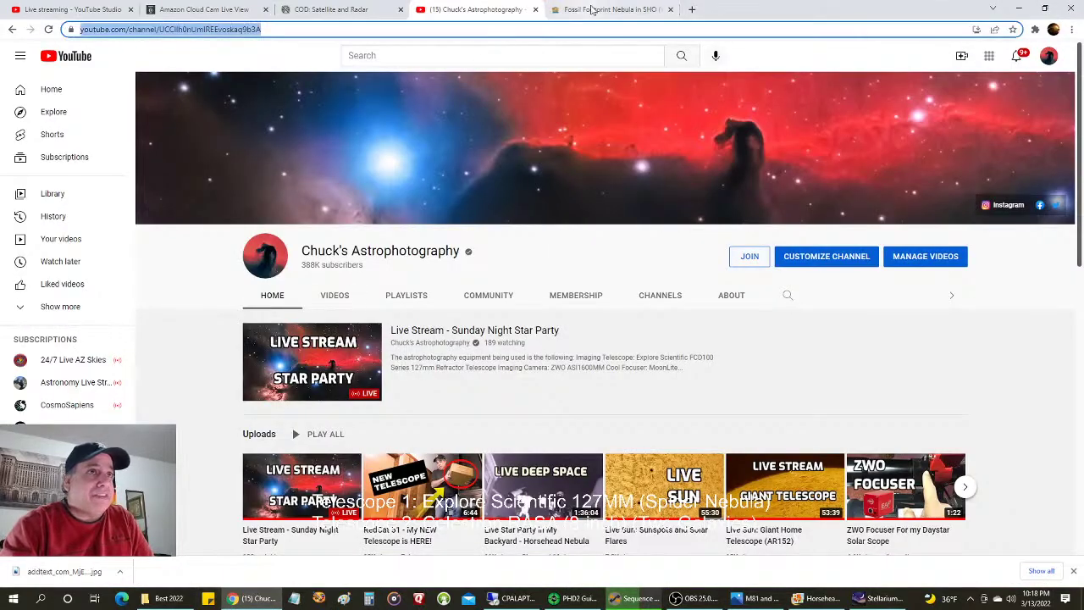
{"action": "left_click", "coordinate": [587, 10]}
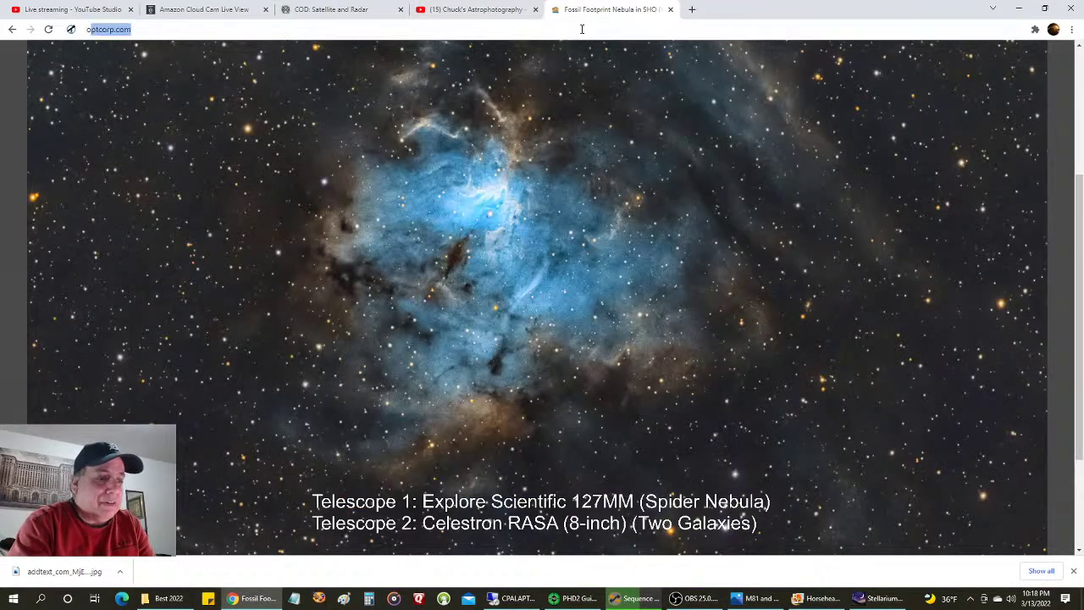
{"action": "type", "text": "optcorp.com"}
{"action": "key", "text": "Return"}
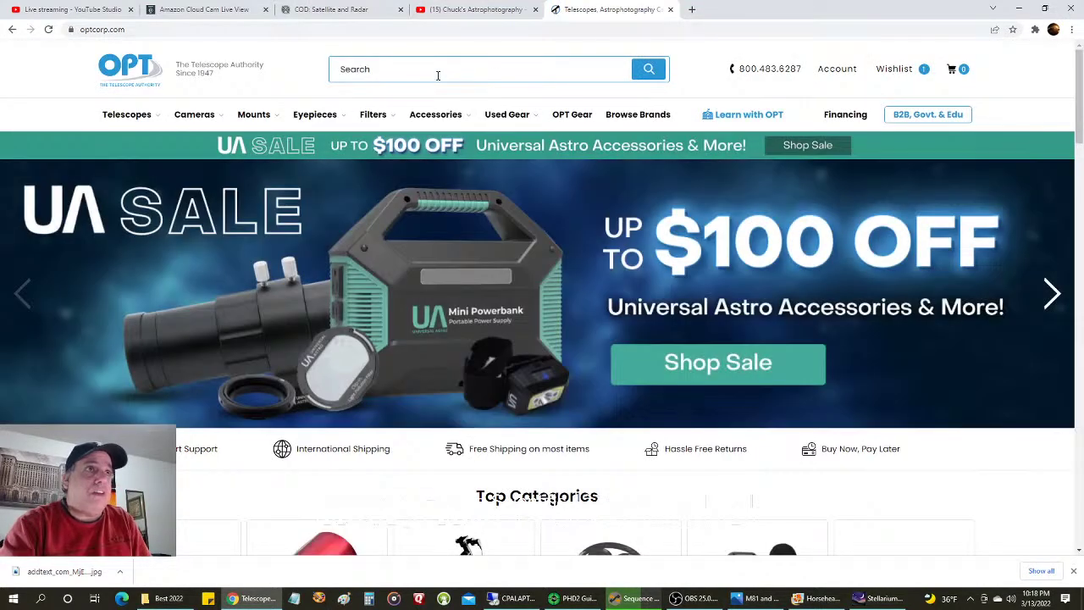
- Search the OPT store for "nexstar 8se" and open the Celestron NexStar 8SE Computerized Telescope product page
{"action": "left_click", "coordinate": [438, 75]}
{"action": "type", "text": "next"}
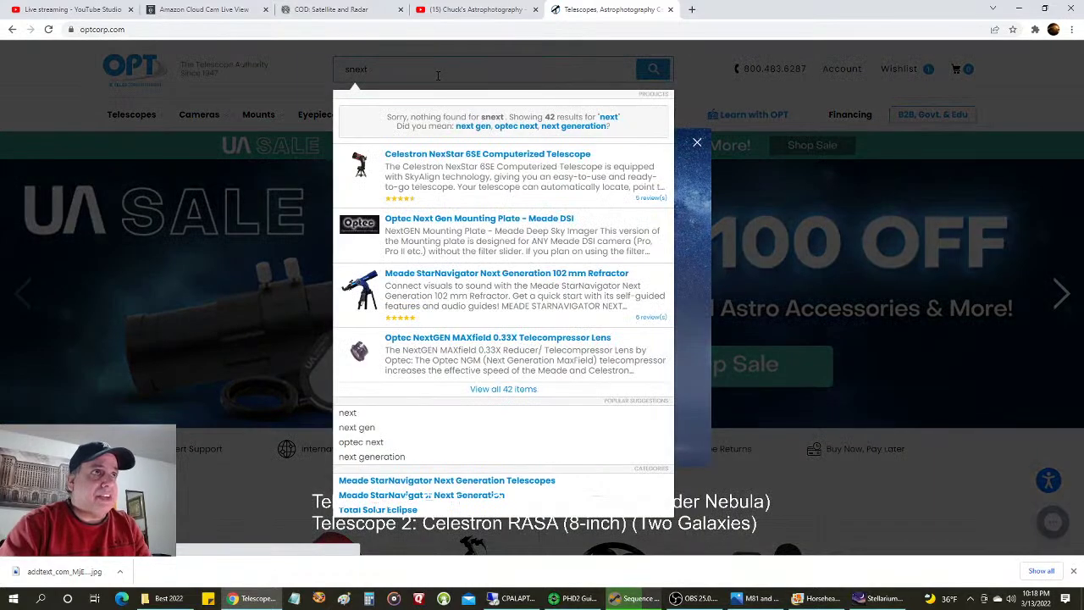
{"action": "left_click", "coordinate": [438, 76]}
{"action": "double_click", "coordinate": [409, 73]}
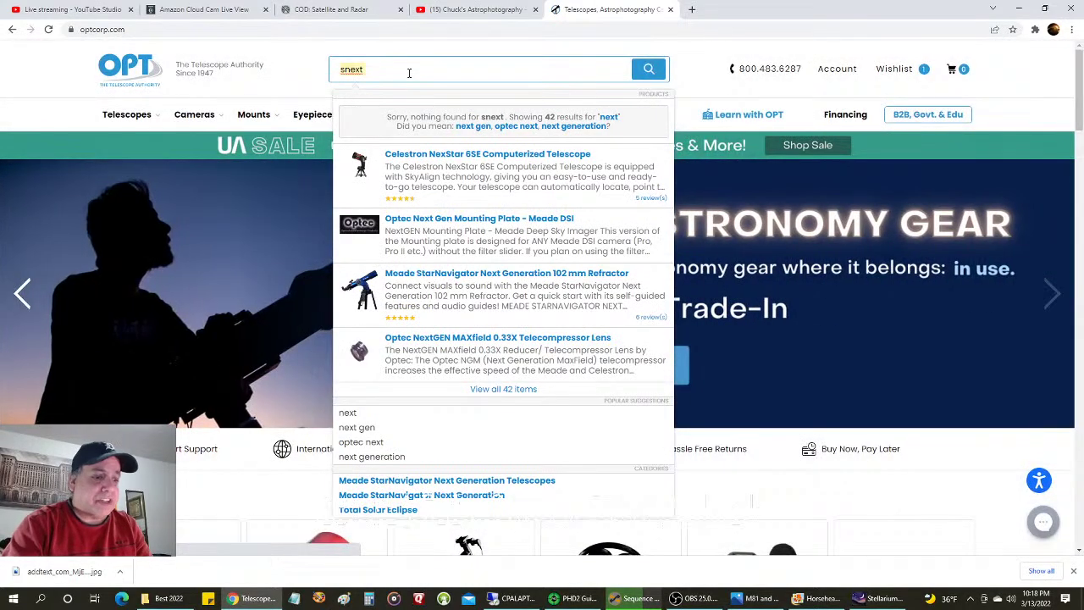
{"action": "type", "text": "nexstar"}
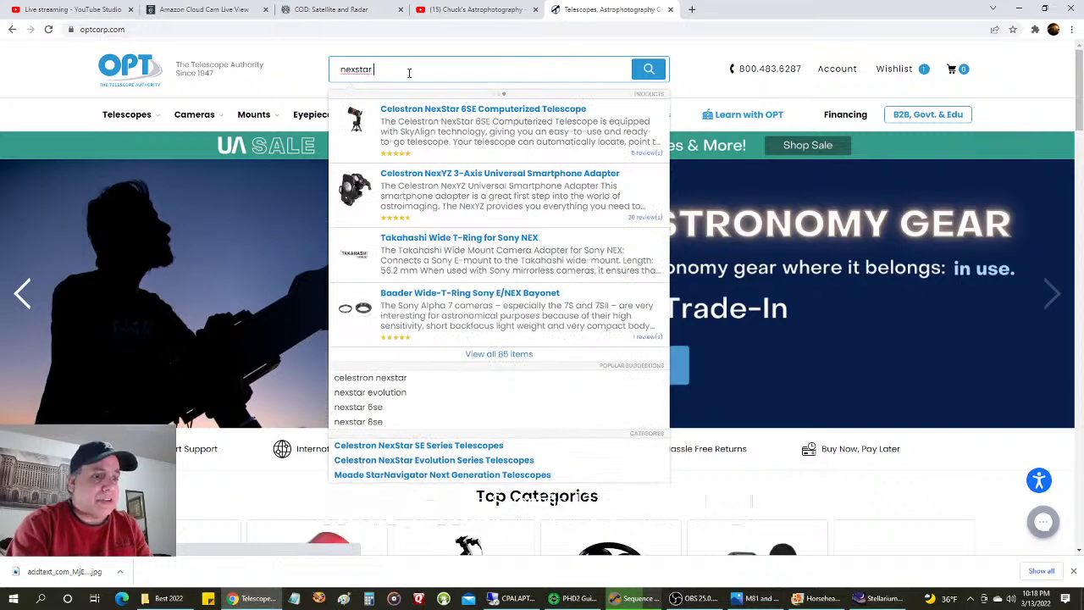
{"action": "type", "text": " 8se"}
{"action": "key", "text": "Return"}
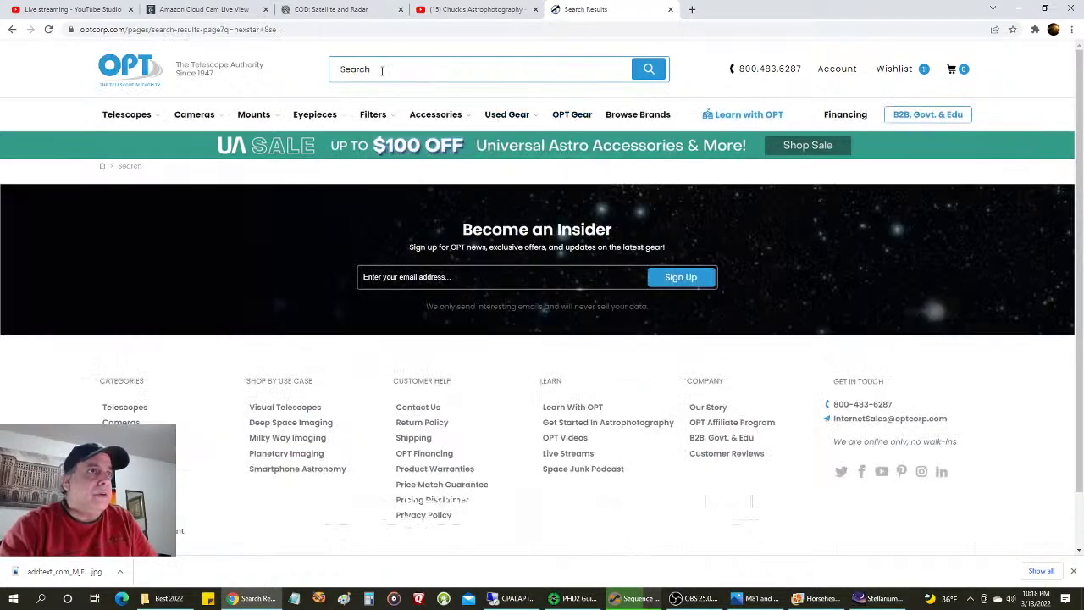
{"action": "left_click", "coordinate": [383, 72]}
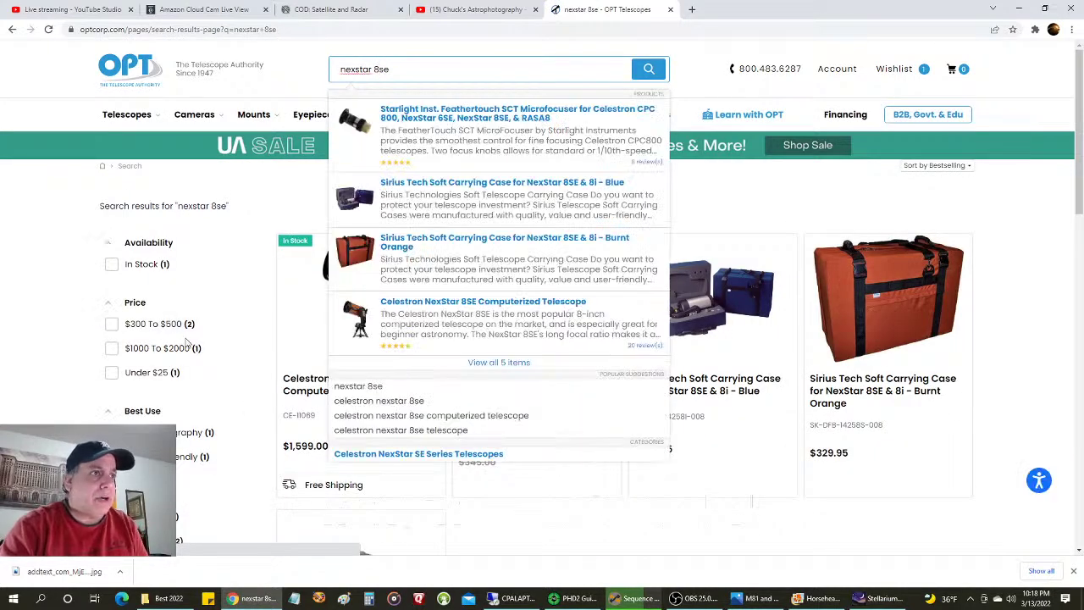
{"action": "left_click", "coordinate": [295, 378]}
{"action": "left_click", "coordinate": [295, 378]}
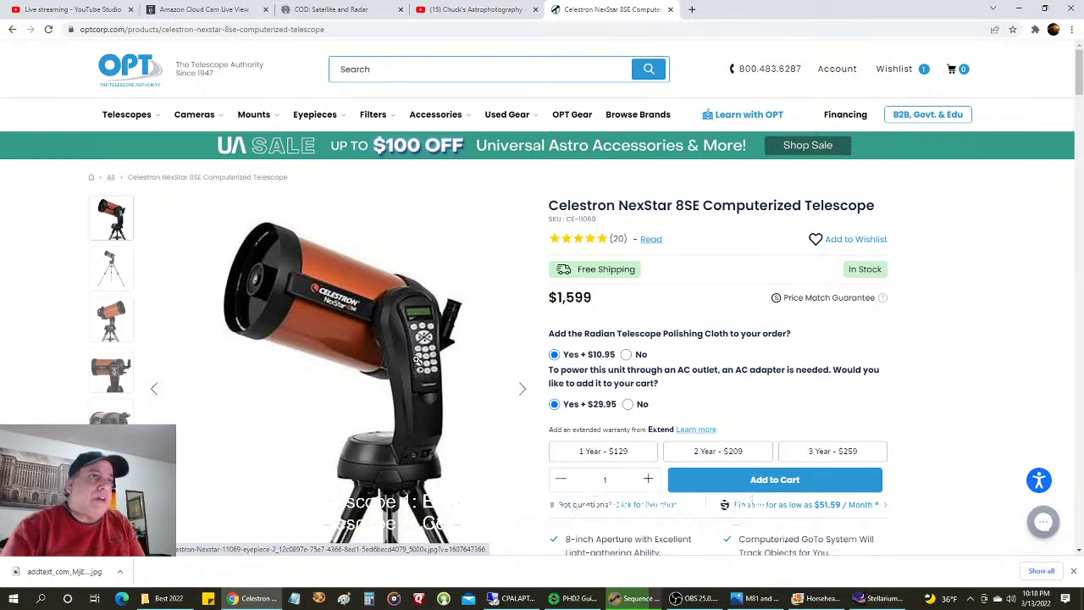
- Search the OPT store for "redcat 51" and open the William Optics RedCat 51LX - Upgraded Version product page
{"action": "left_click", "coordinate": [428, 81]}
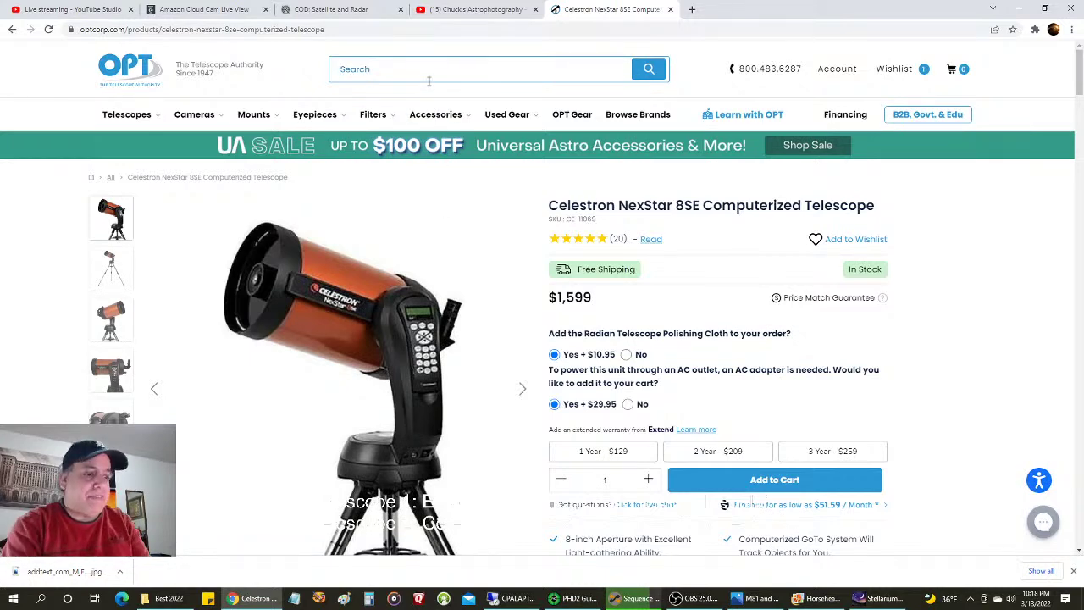
{"action": "type", "text": "redcat 51"}
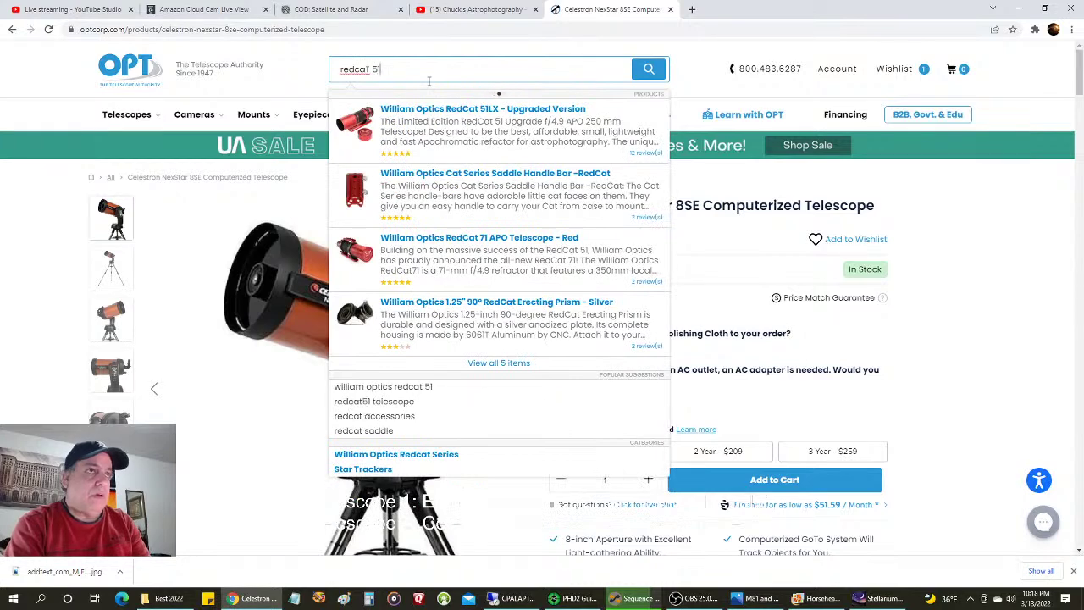
{"action": "key", "text": "Return"}
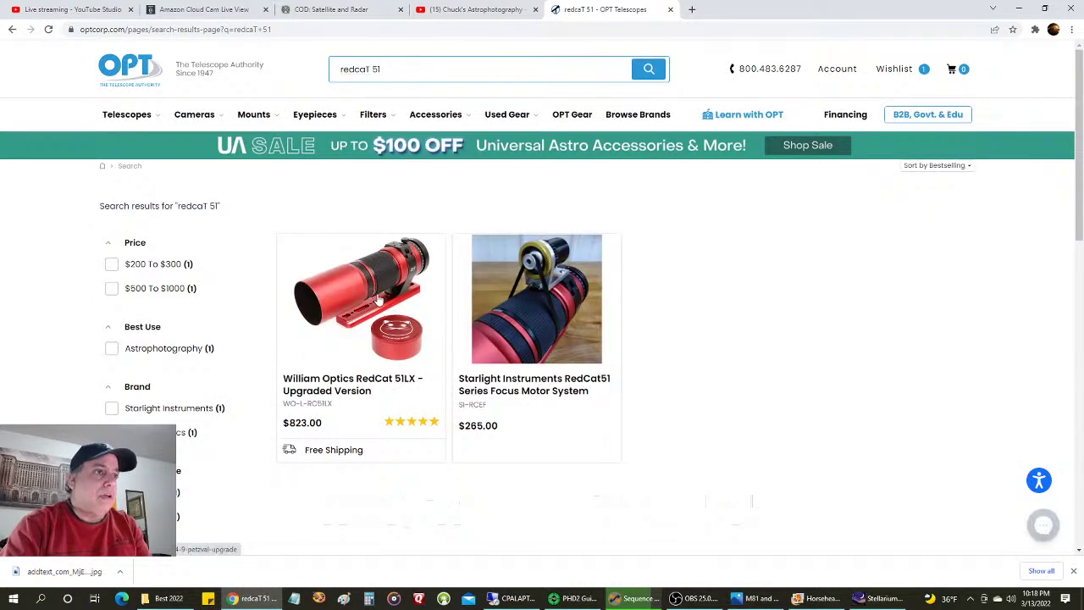
{"action": "left_click", "coordinate": [379, 300]}
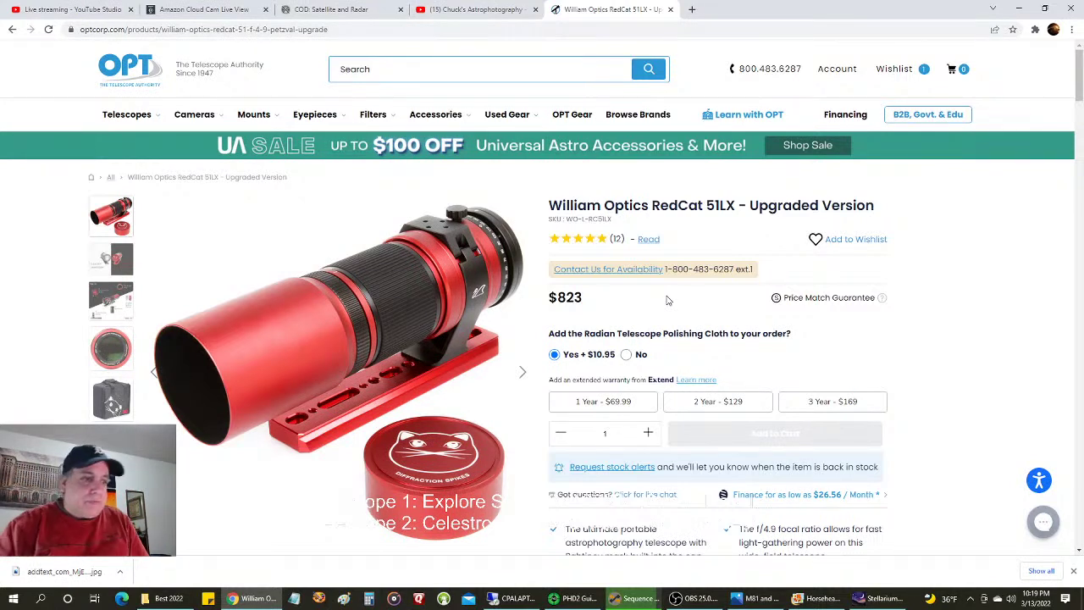
- Recheck the cloud cover on the College of DuPage satellite map and the Amazon Cloud Cam view of both telescopes
{"action": "left_click", "coordinate": [429, 8]}
{"action": "left_click", "coordinate": [348, 9]}
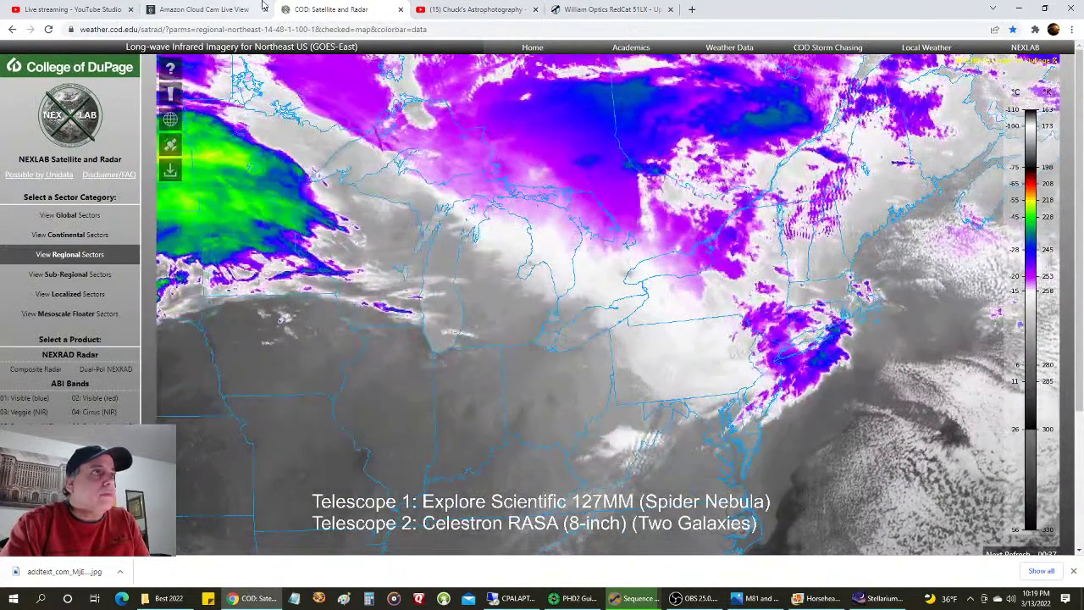
{"action": "left_click", "coordinate": [237, 7]}
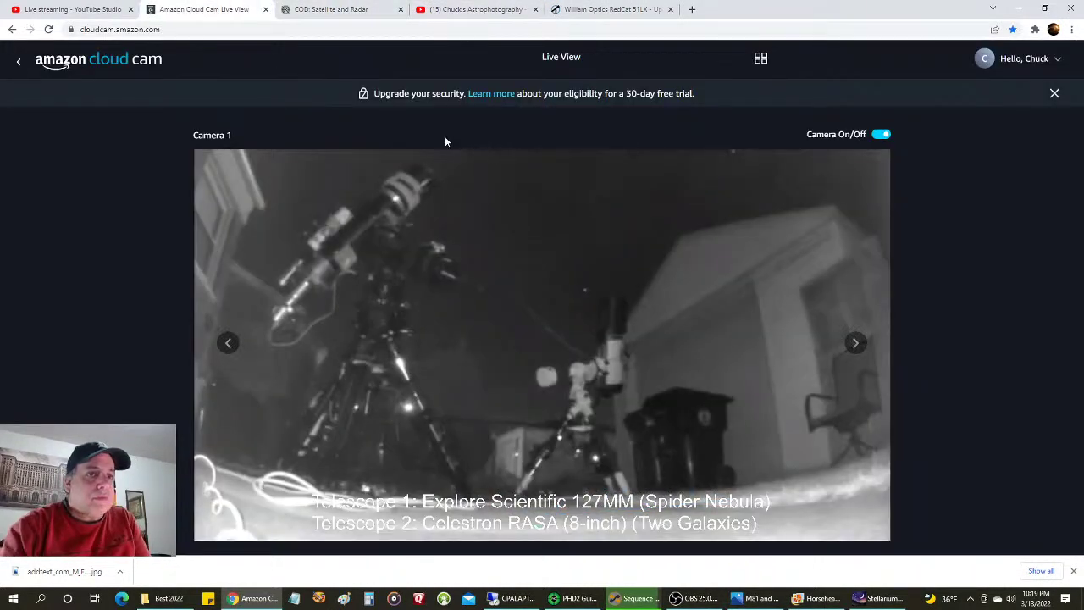
{"action": "mouse_move", "coordinate": [679, 428]}
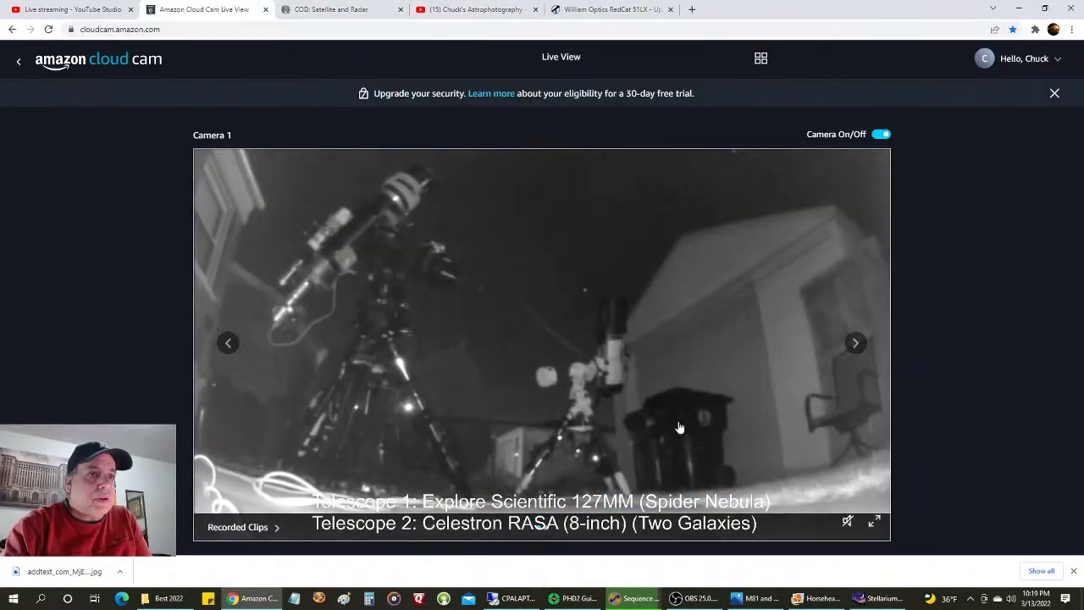
- Dismiss the Windows 11 restart notification in the CPALAPTOP3 remote session and minimize that session
{"action": "left_click", "coordinate": [523, 603]}
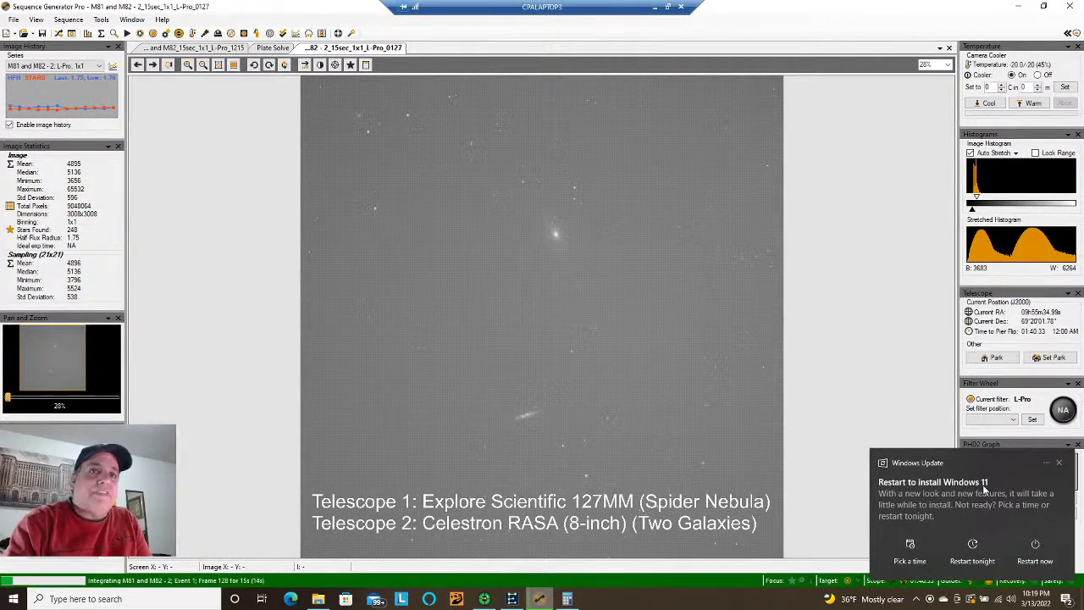
{"action": "left_click", "coordinate": [1058, 463]}
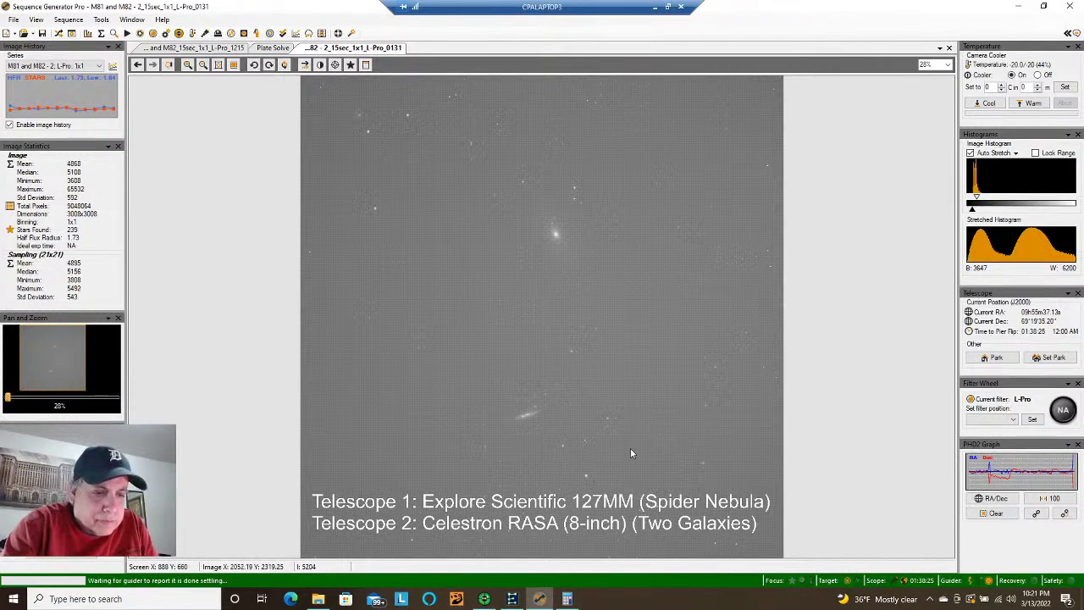
{"action": "left_click", "coordinate": [656, 8]}
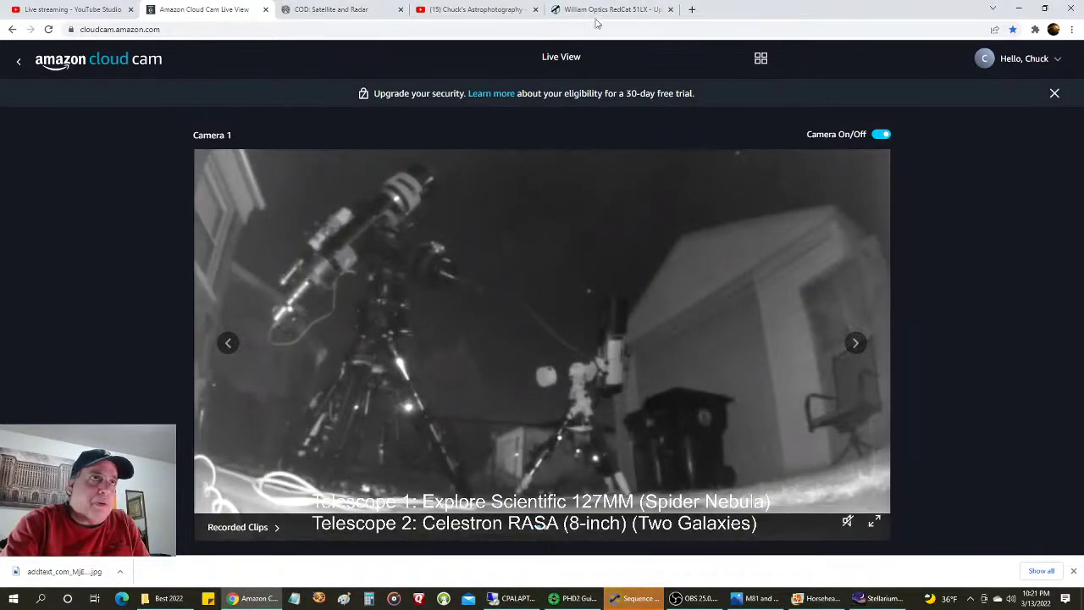
- Read the live chat in YouTube Studio, then view the telescope camera and the YouTube channel page
{"action": "left_click", "coordinate": [318, 6]}
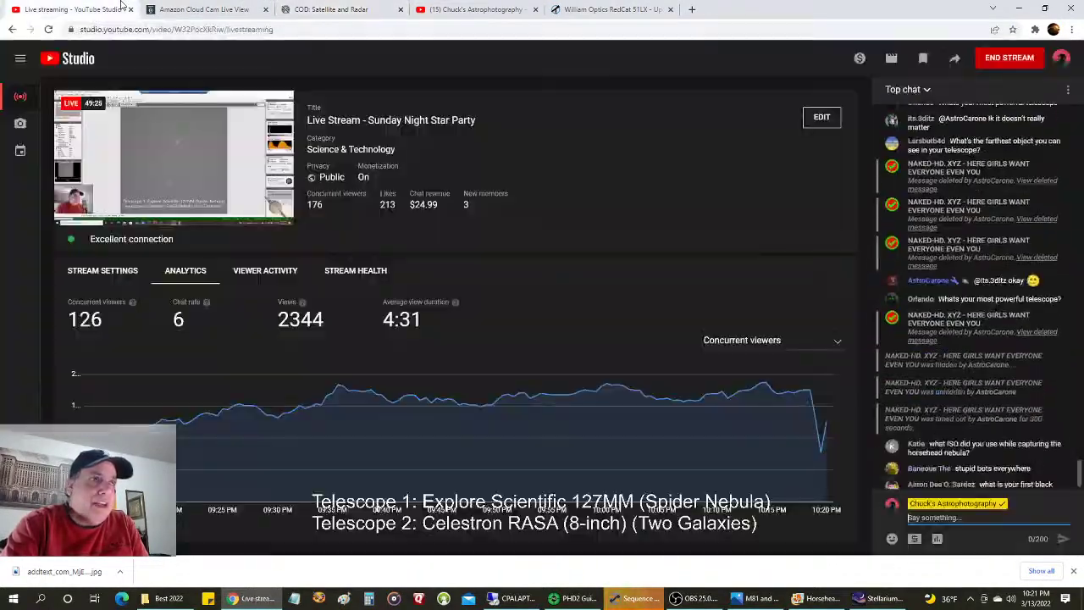
{"action": "left_click", "coordinate": [102, 8]}
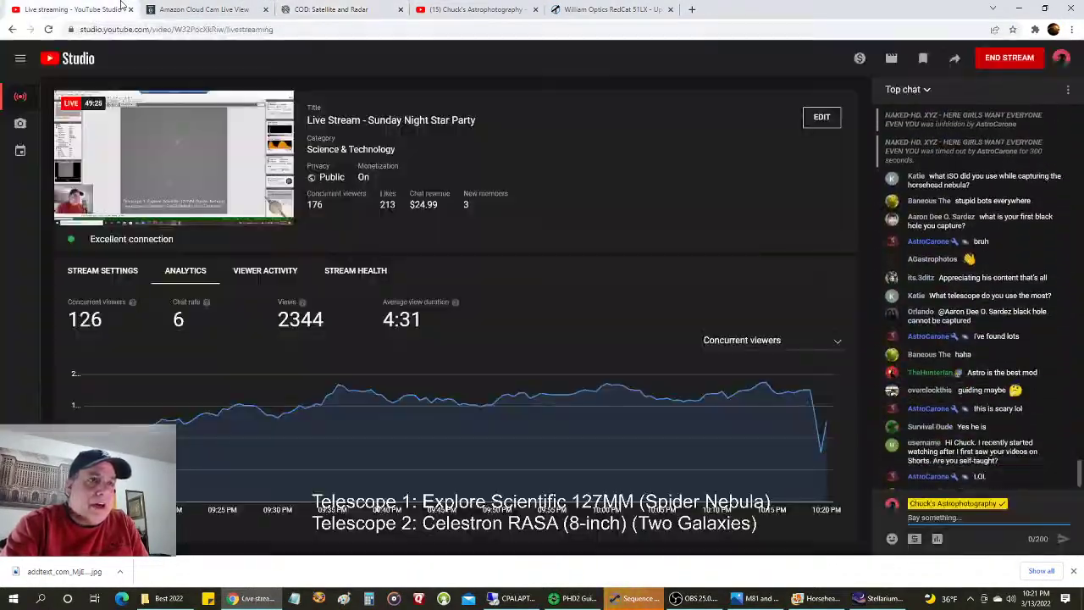
{"action": "left_click", "coordinate": [245, 10]}
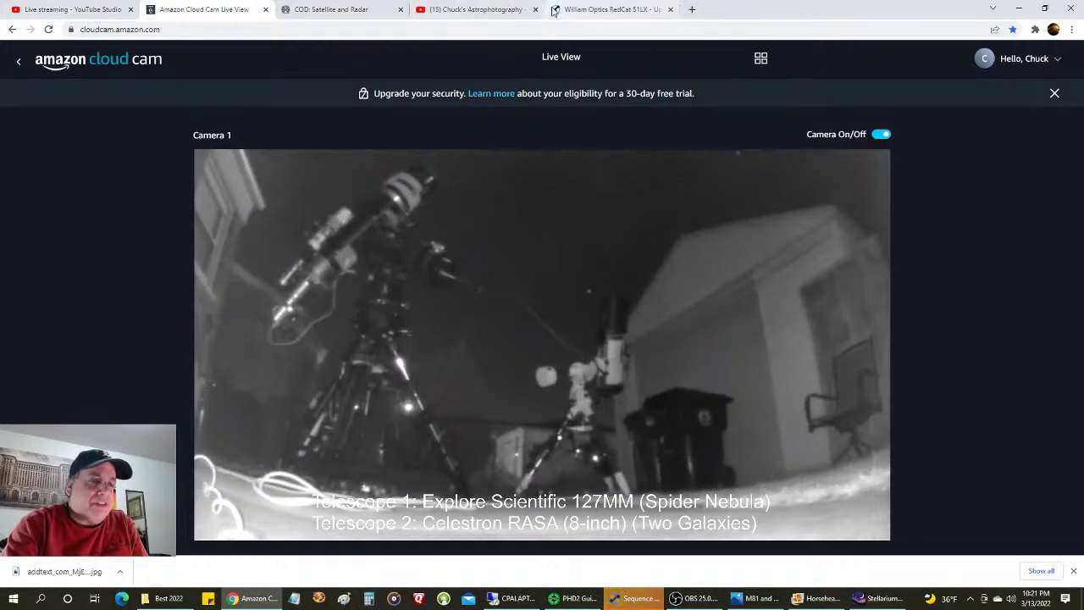
{"action": "left_click", "coordinate": [483, 9]}
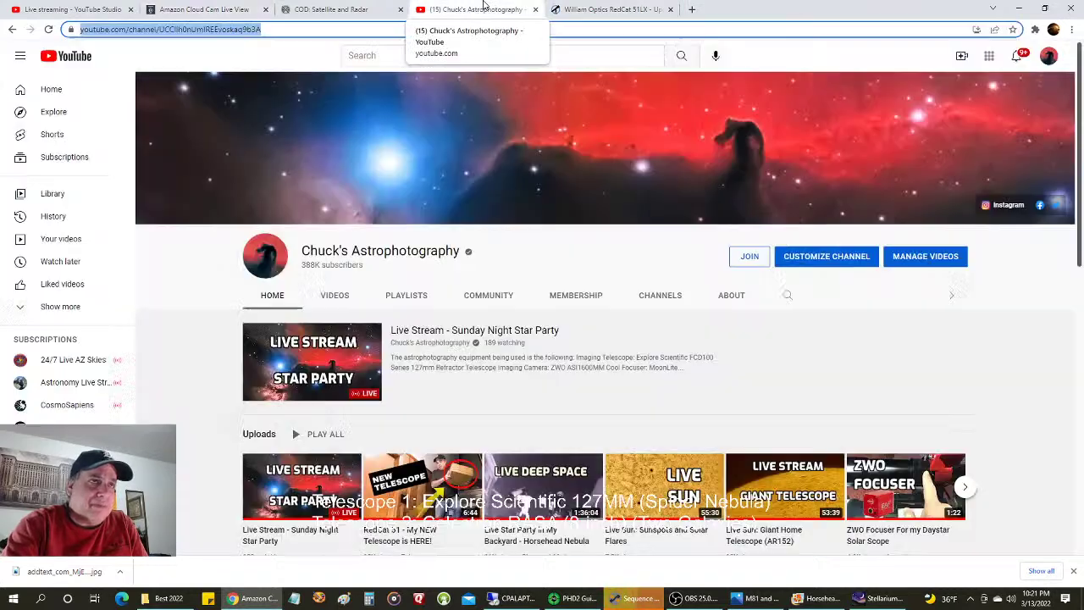
- Check the Spider telescope's Auto Focus image and the remote M81 and M82 sequence, and return to Chrome
{"action": "left_click", "coordinate": [652, 603]}
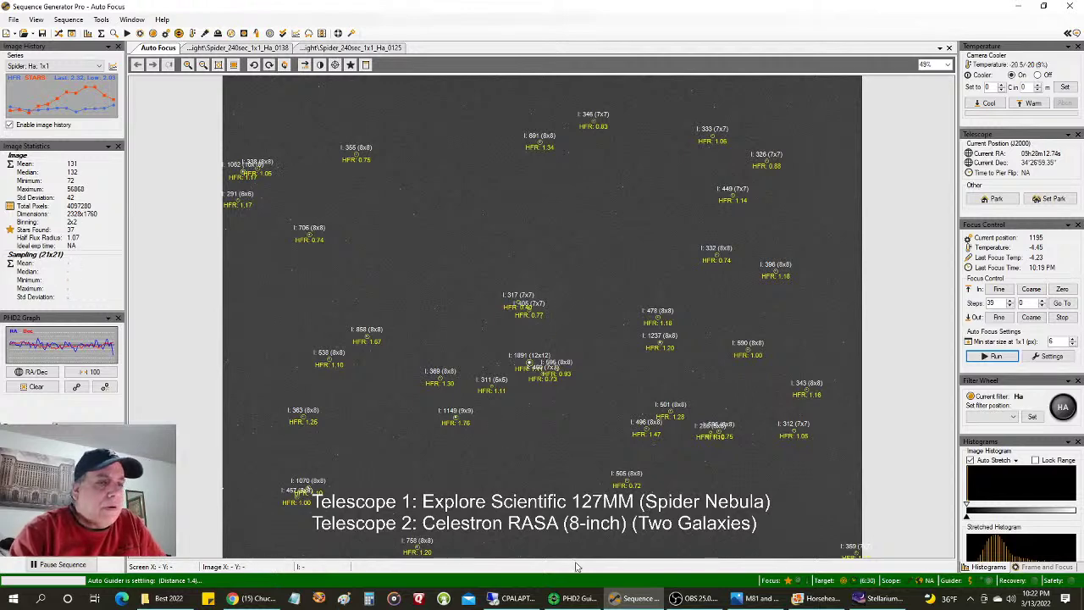
{"action": "left_click", "coordinate": [513, 598]}
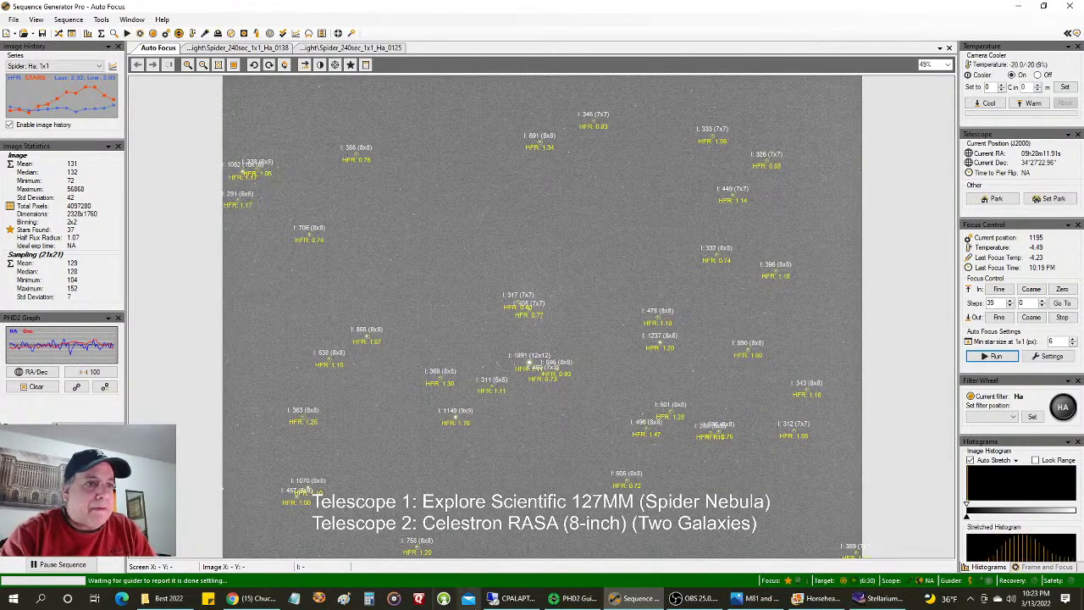
{"action": "left_click", "coordinate": [518, 598]}
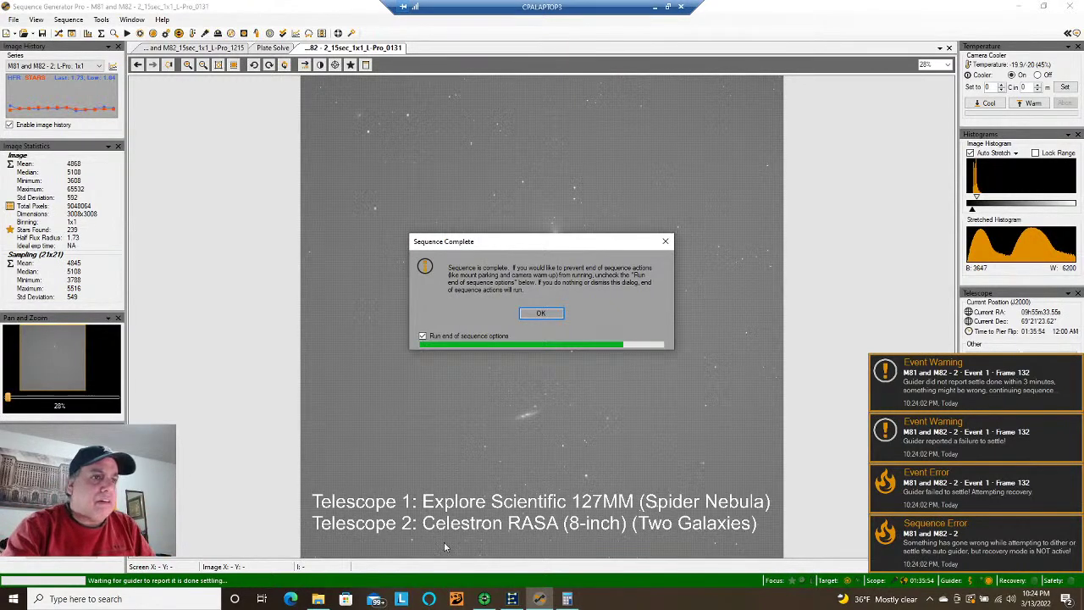
{"action": "left_click", "coordinate": [656, 7]}
{"action": "left_click", "coordinate": [250, 598]}
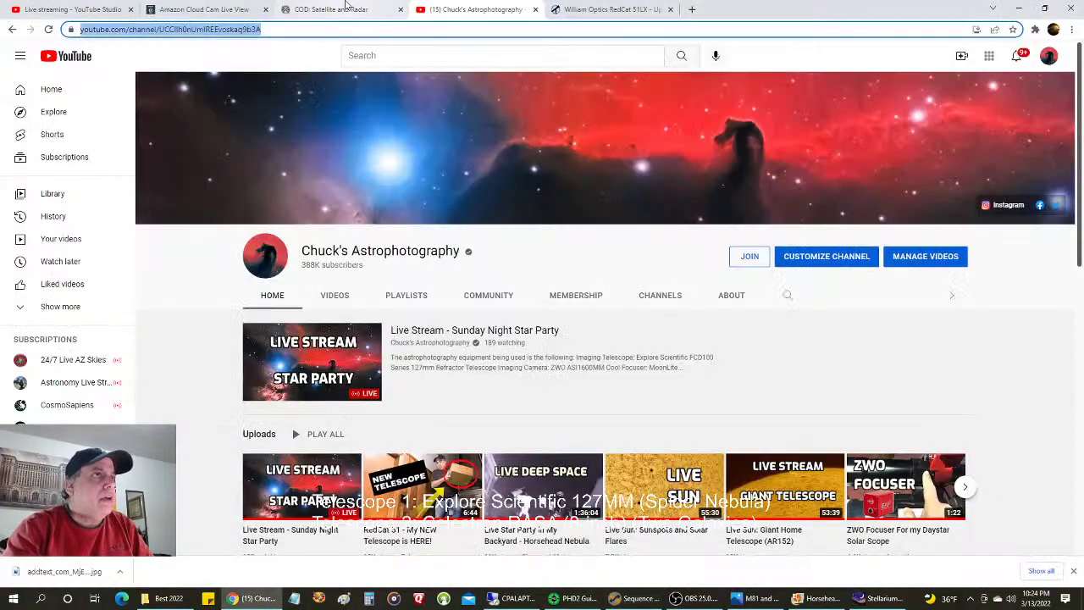
- Check the Amazon Cloud Cam view and the local PHD2 guiding graph, then view PHD2 in the CPALAPTOP3 remote session
{"action": "left_click", "coordinate": [203, 10]}
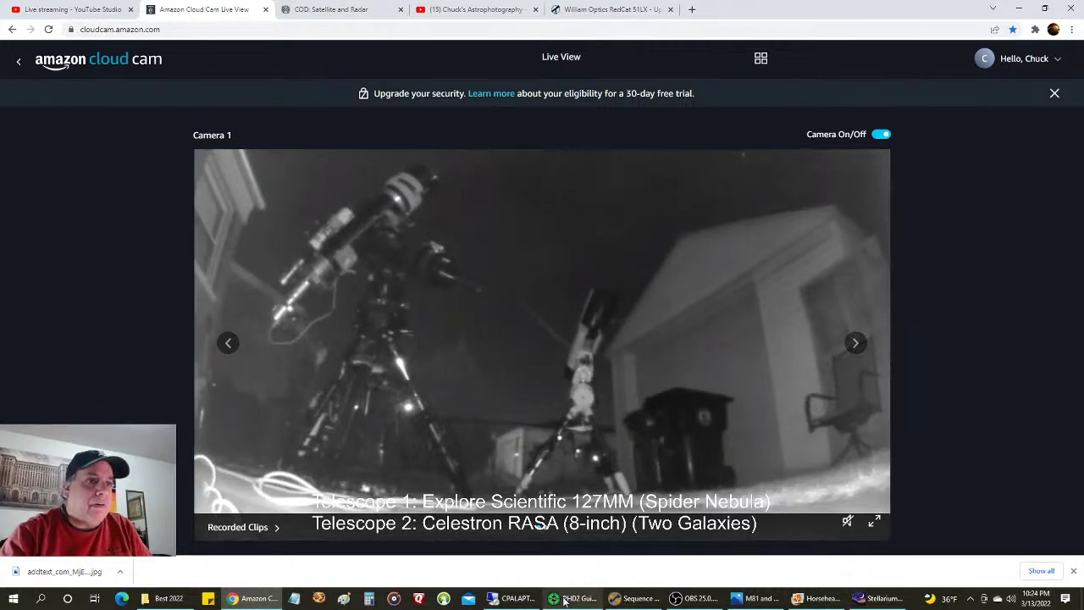
{"action": "mouse_move", "coordinate": [564, 600]}
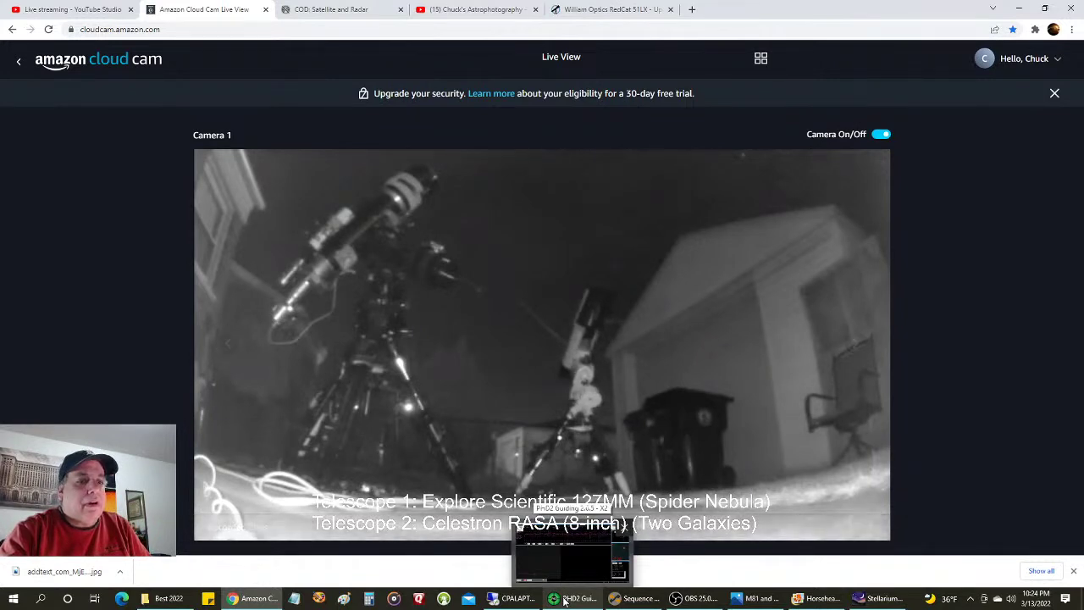
{"action": "left_click", "coordinate": [564, 601]}
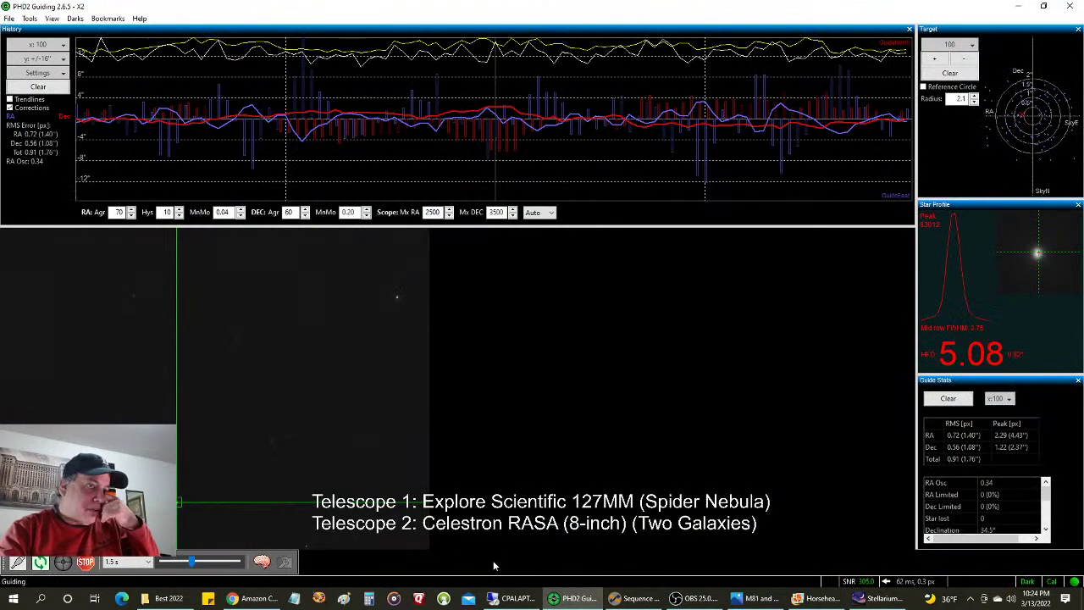
{"action": "left_click", "coordinate": [504, 605]}
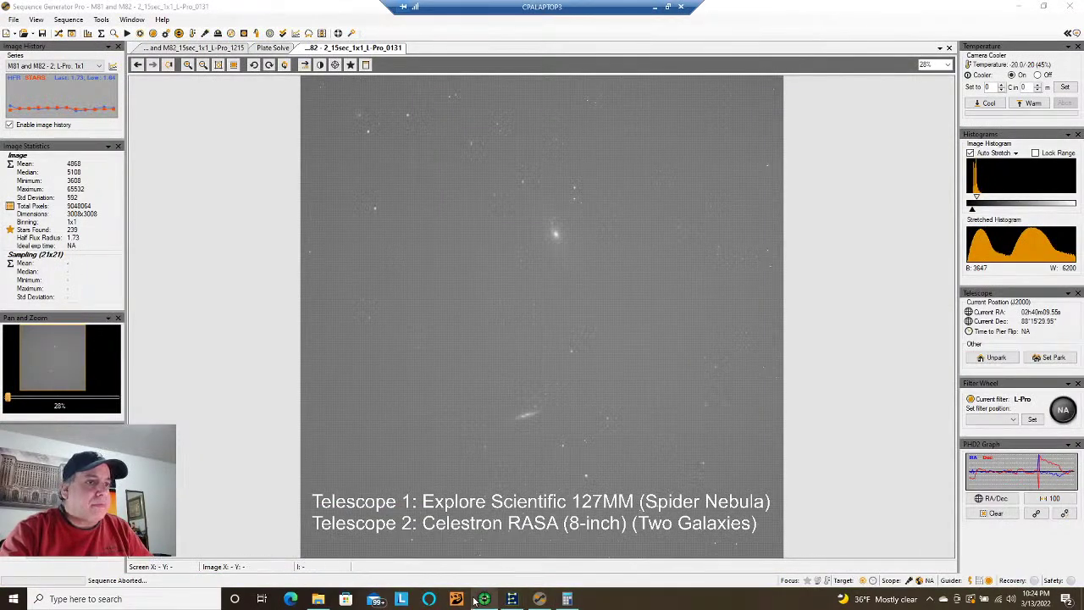
{"action": "left_click", "coordinate": [482, 600]}
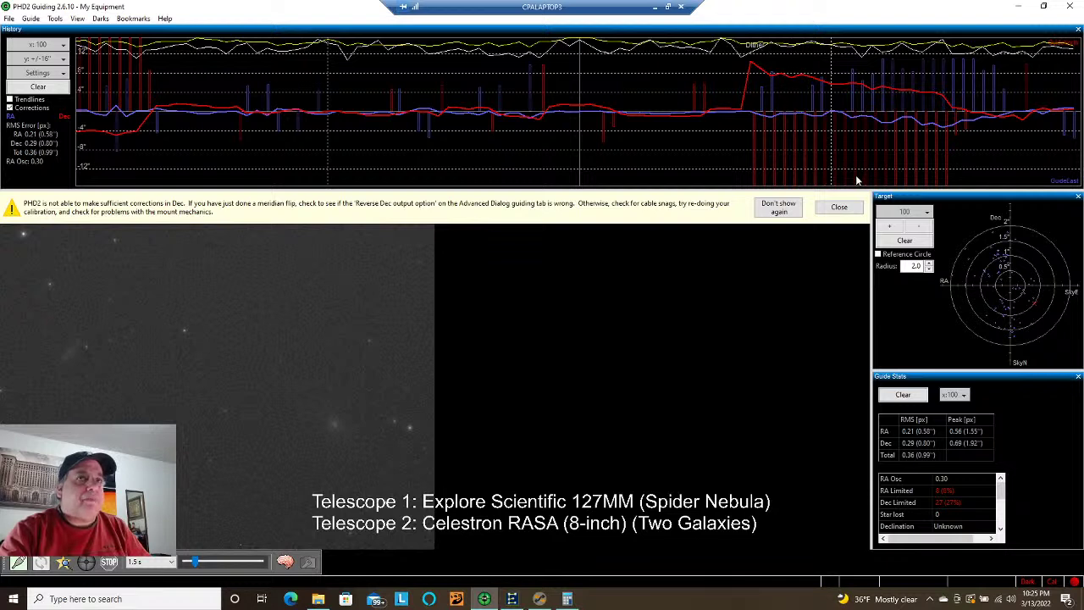
- Reconnect the guide camera and mount in the remote PHD2, then unpark the mount and start sidereal tracking
{"action": "left_click", "coordinate": [840, 209]}
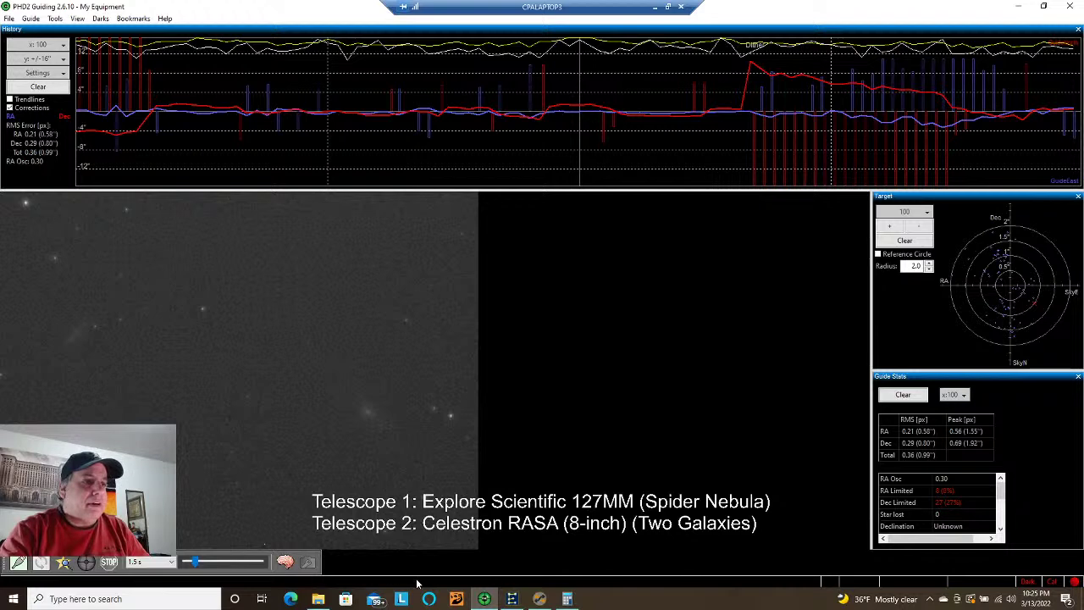
{"action": "left_click", "coordinate": [18, 563]}
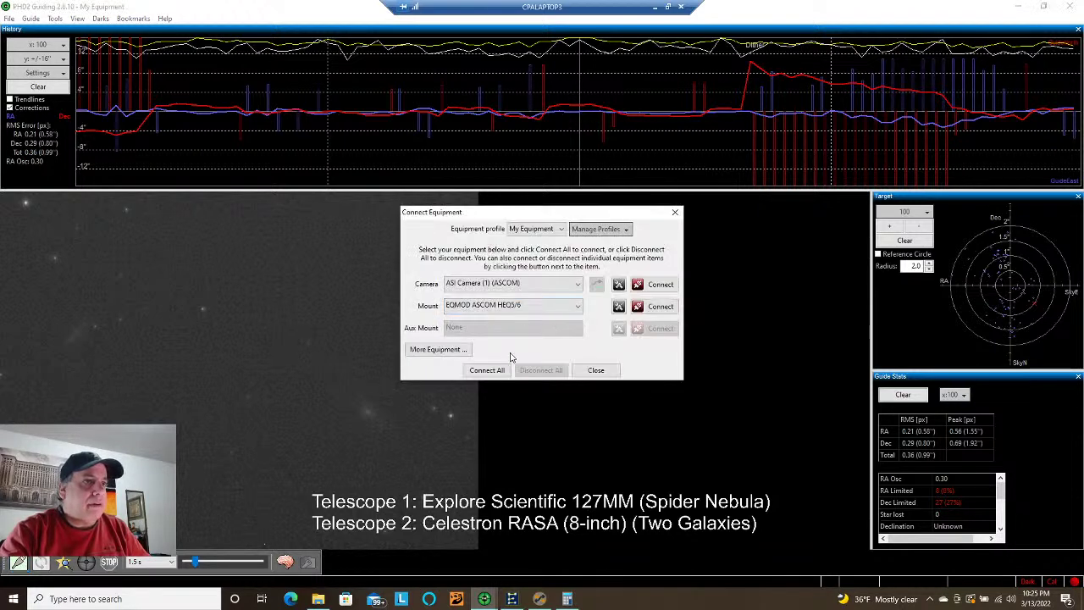
{"action": "left_click", "coordinate": [487, 371]}
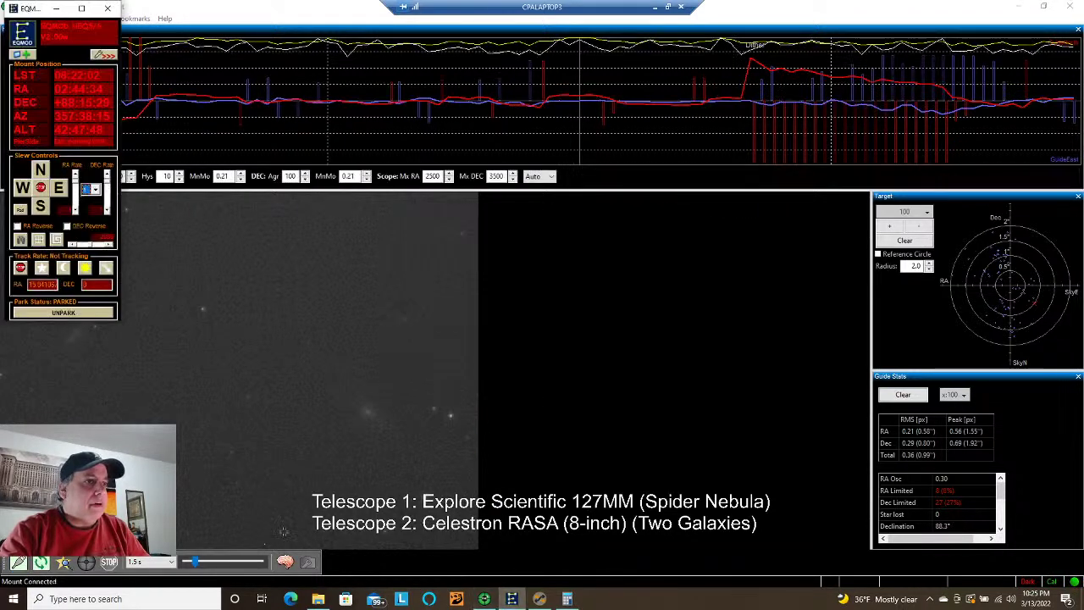
{"action": "left_click", "coordinate": [100, 311]}
{"action": "left_click", "coordinate": [41, 267]}
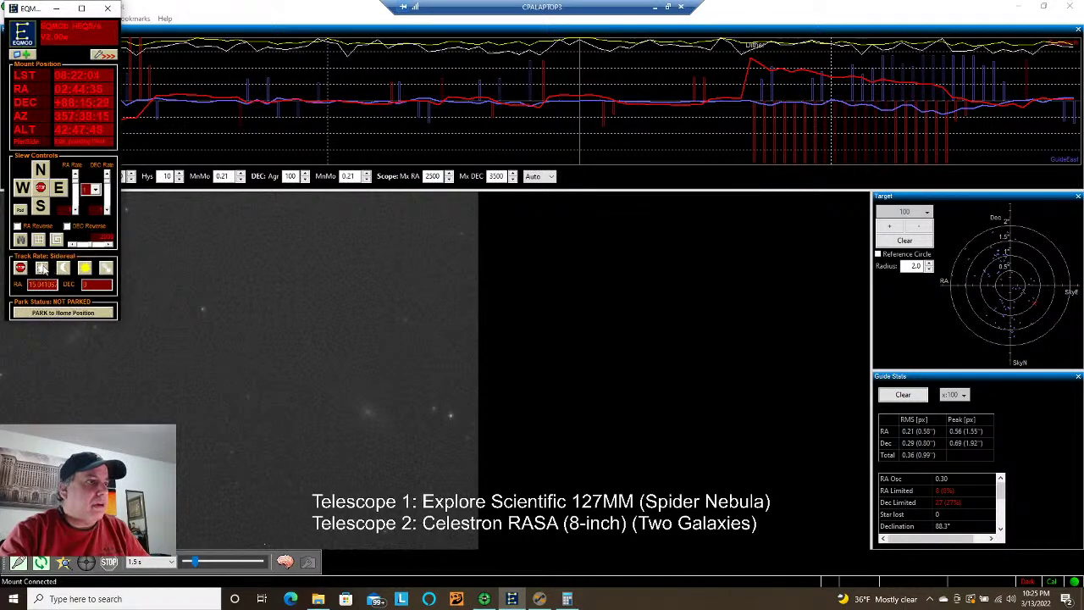
- Center the remote telescope on the M81 and M82 - 2 target from its Target Settings in Sequence Generator Pro
{"action": "left_click", "coordinate": [539, 599]}
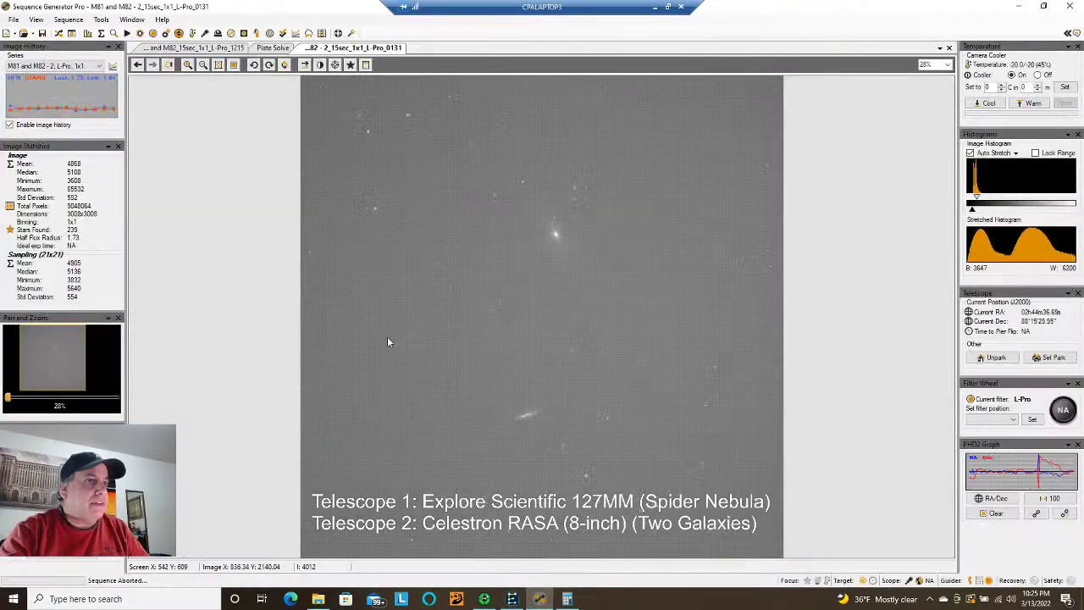
{"action": "left_click", "coordinate": [43, 34]}
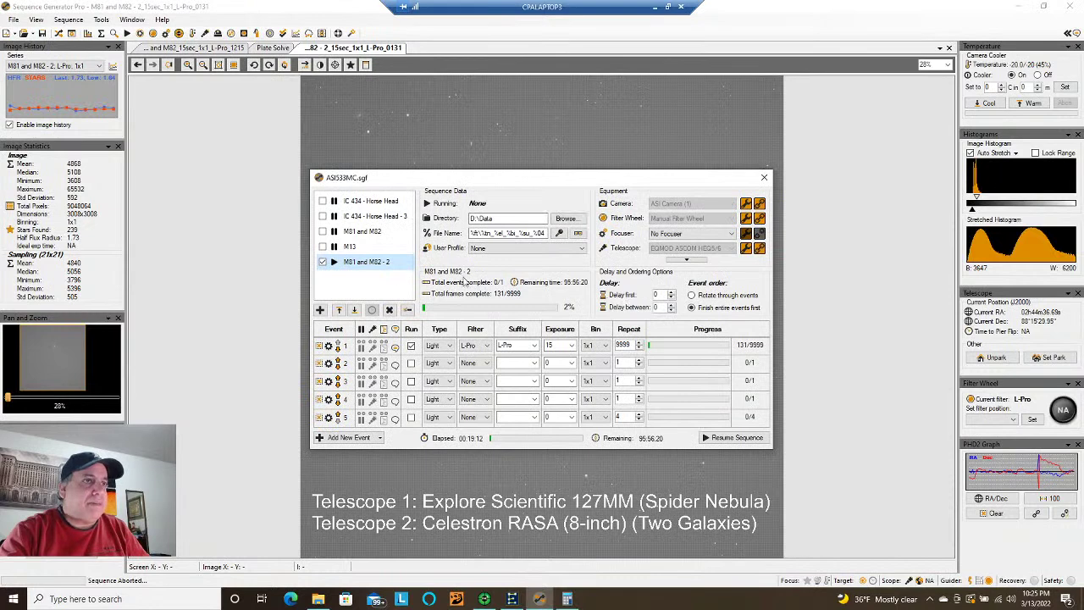
{"action": "left_click", "coordinate": [407, 262]}
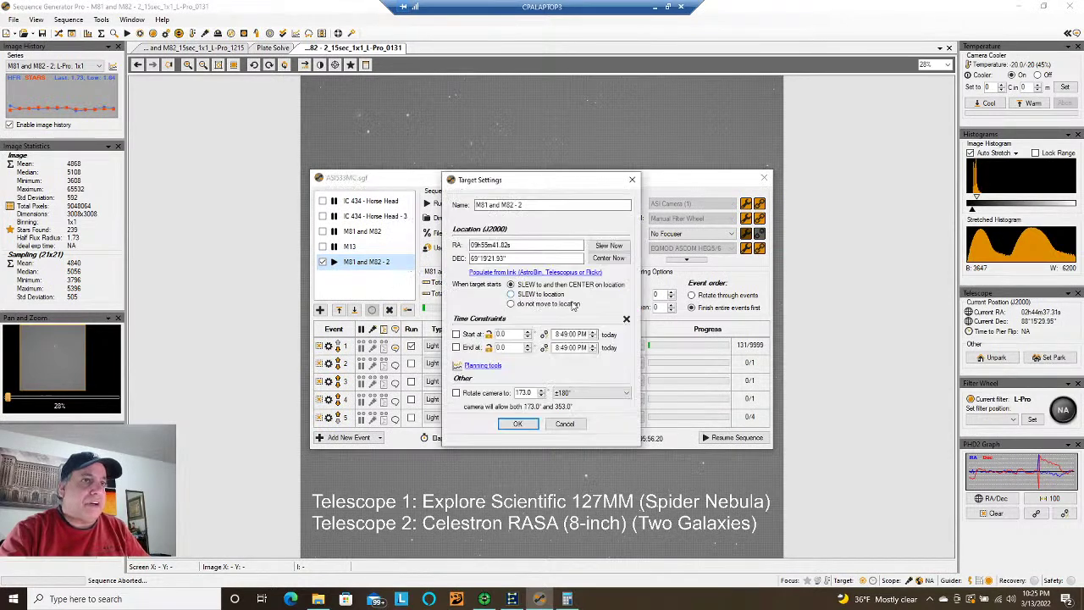
{"action": "left_click", "coordinate": [616, 262]}
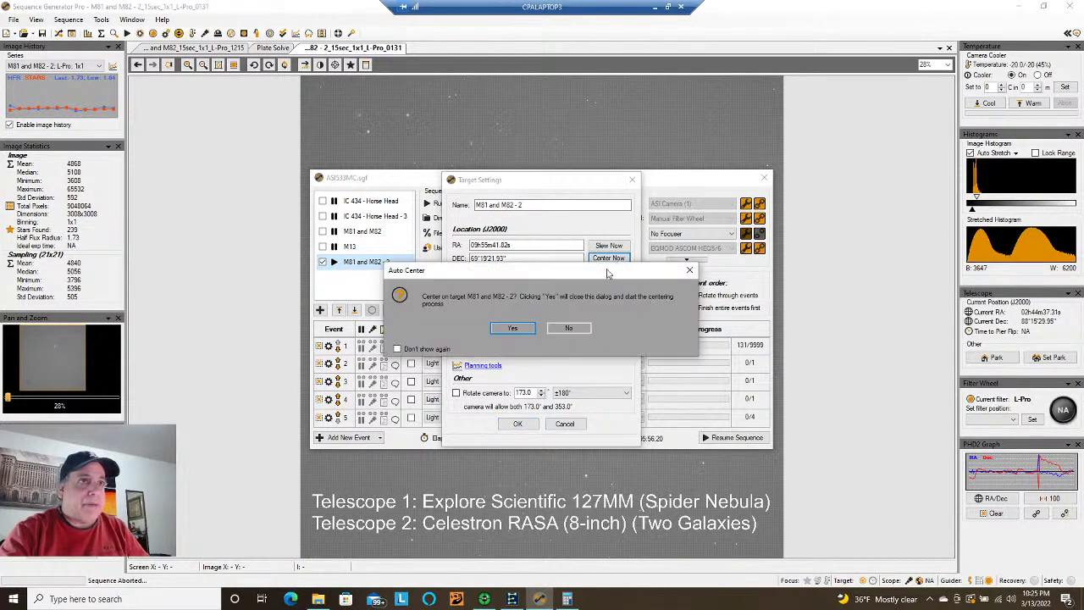
{"action": "left_click", "coordinate": [510, 329]}
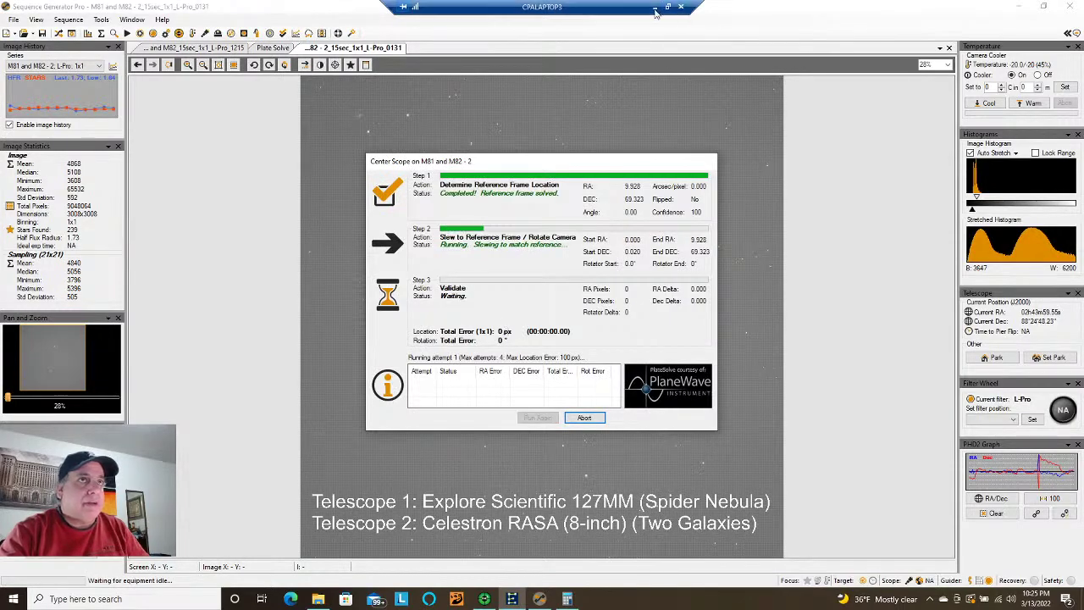
- Minimize the remote session and check the telescopes on Amazon Cloud Cam and the guiding in the local PHD2
{"action": "left_click", "coordinate": [655, 7]}
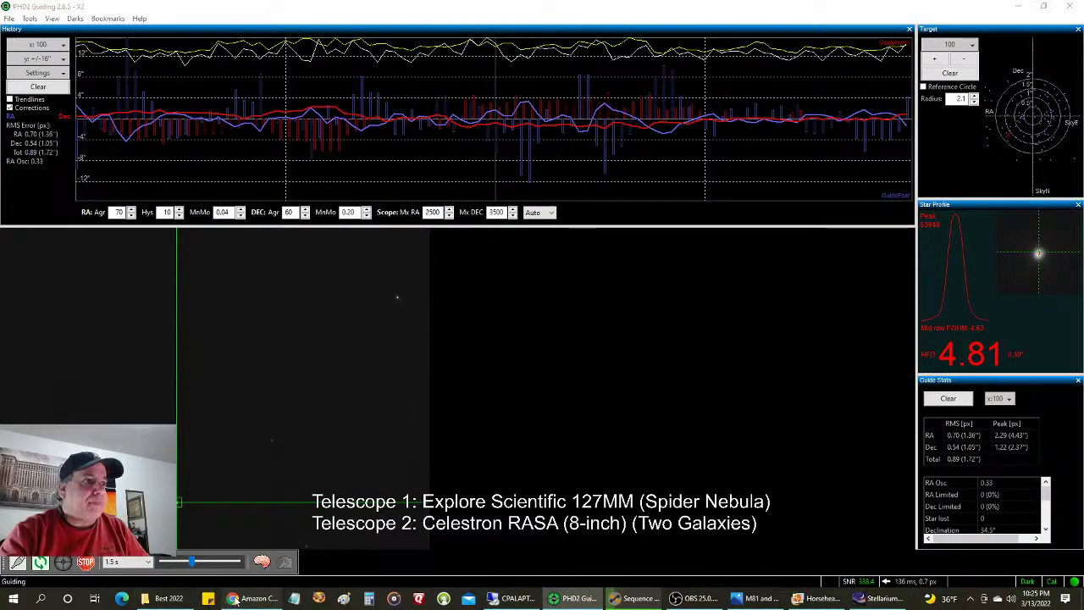
{"action": "left_click", "coordinate": [254, 598]}
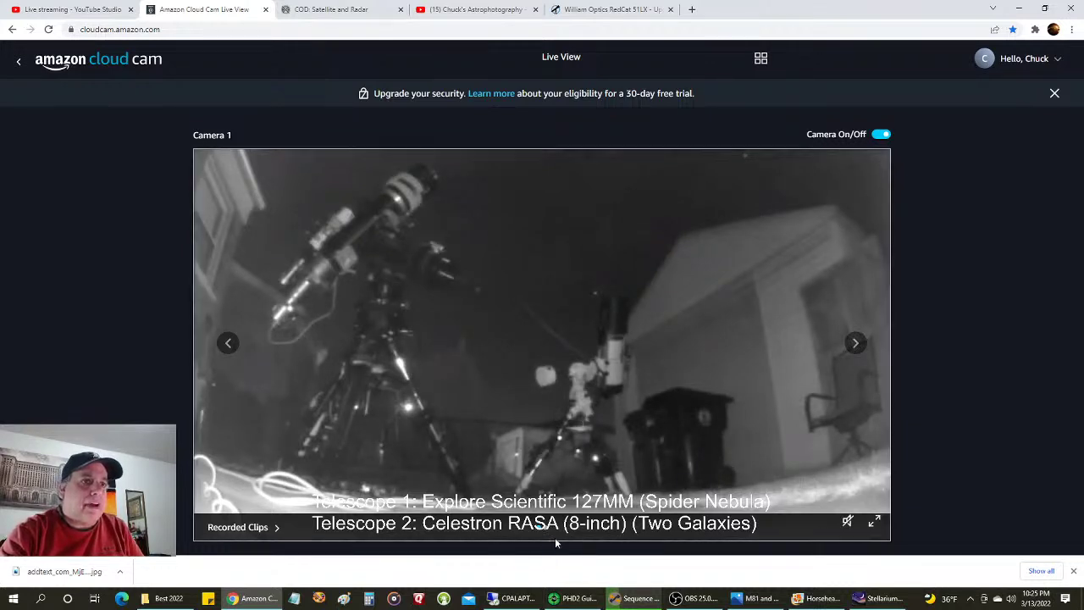
{"action": "left_click", "coordinate": [566, 599]}
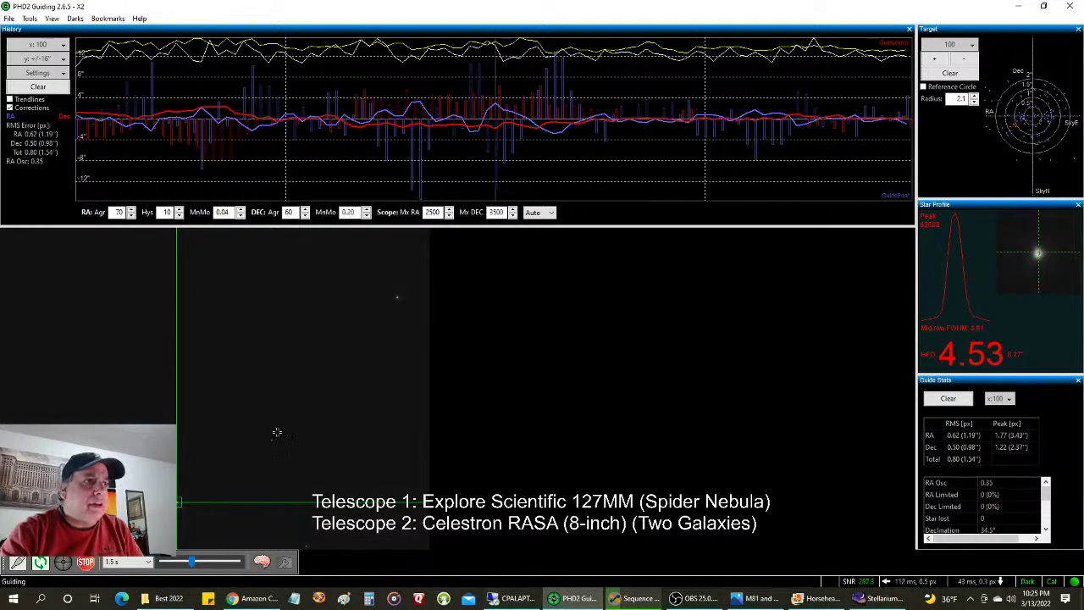
- Close the remote centering window, then start PHD2 guiding on a star near the middle of the frame with a cleared history graph
{"action": "left_click", "coordinate": [499, 593]}
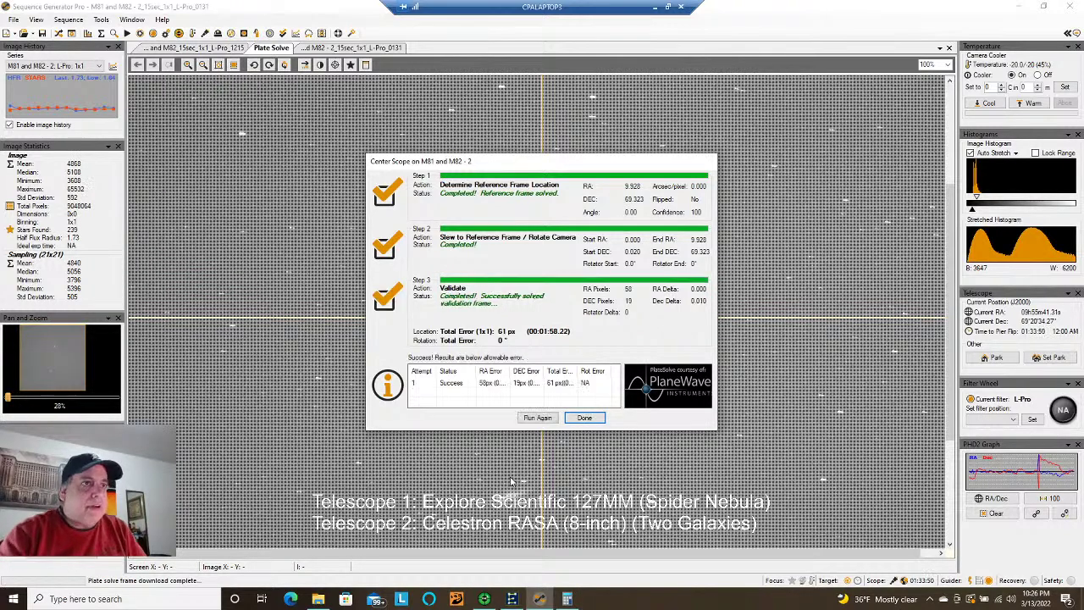
{"action": "left_click", "coordinate": [585, 418]}
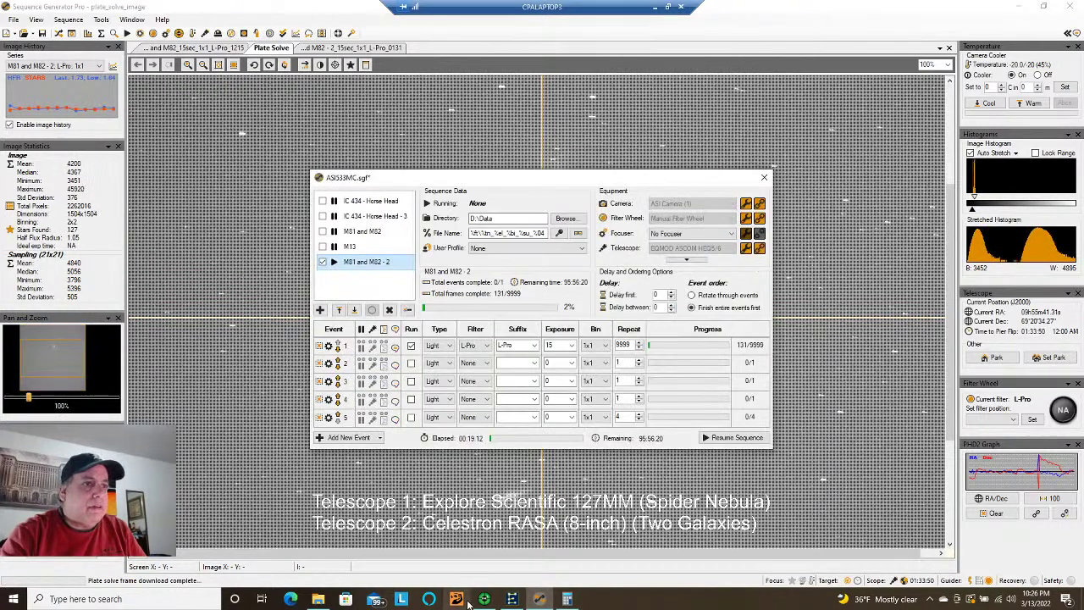
{"action": "left_click", "coordinate": [483, 599]}
{"action": "left_click", "coordinate": [40, 562]}
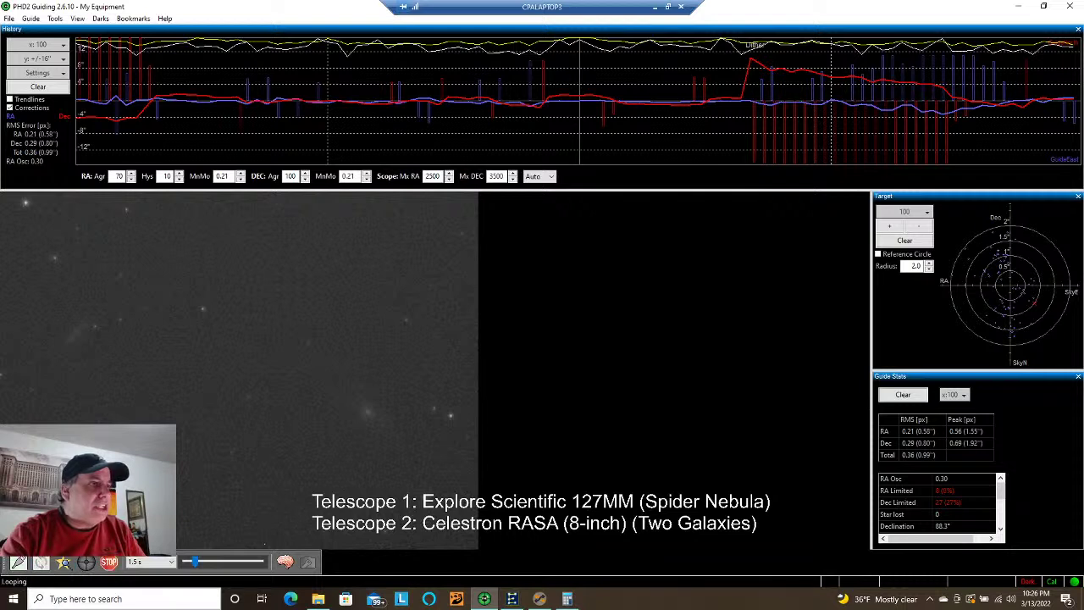
{"action": "key", "text": "alt+s"}
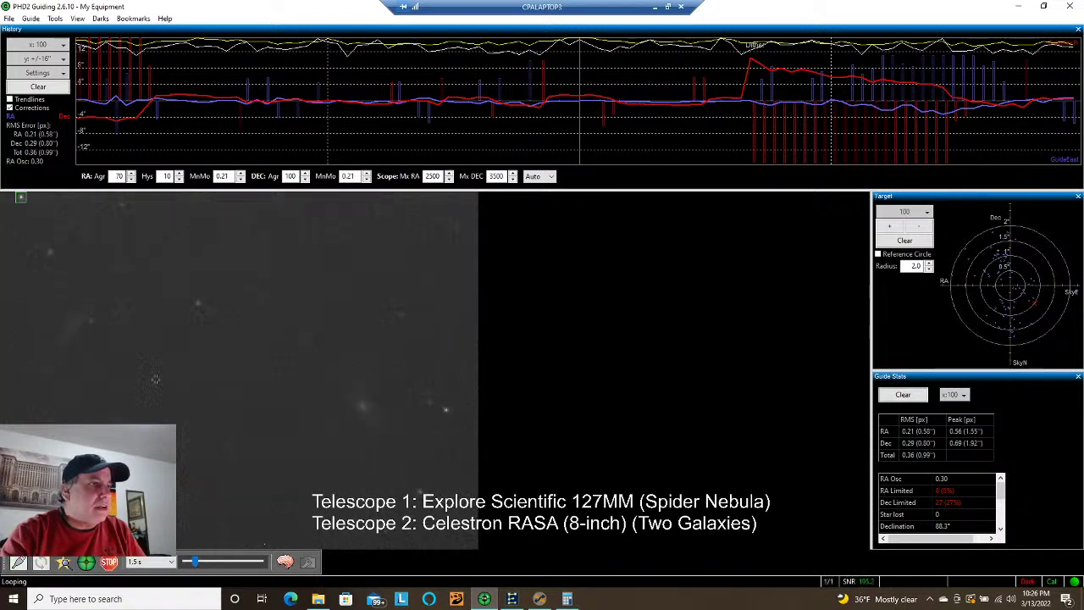
{"action": "left_click", "coordinate": [197, 305]}
{"action": "left_click", "coordinate": [85, 563]}
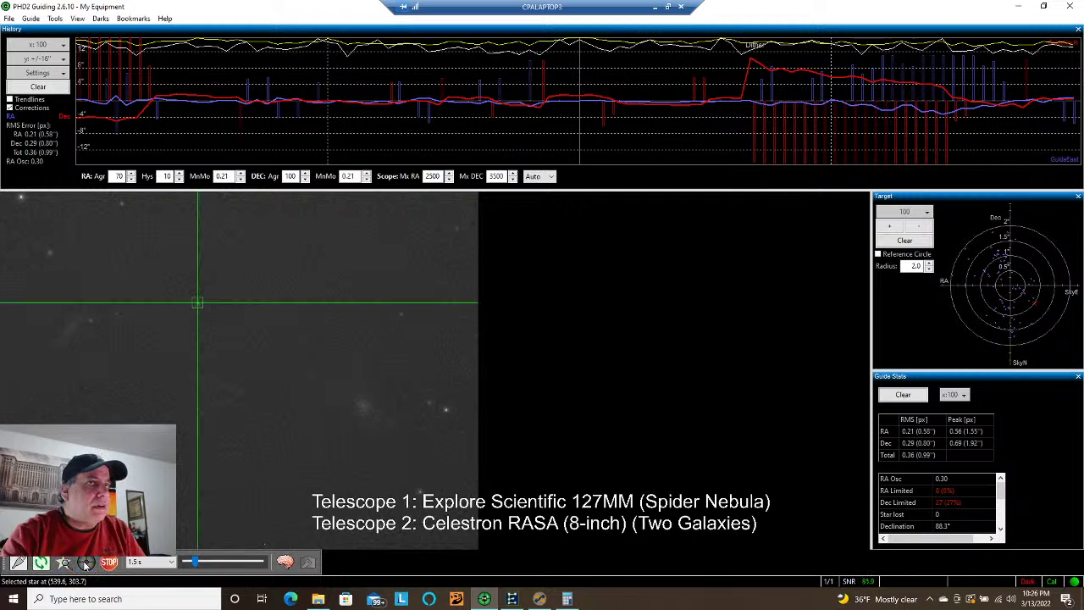
{"action": "left_click", "coordinate": [38, 87]}
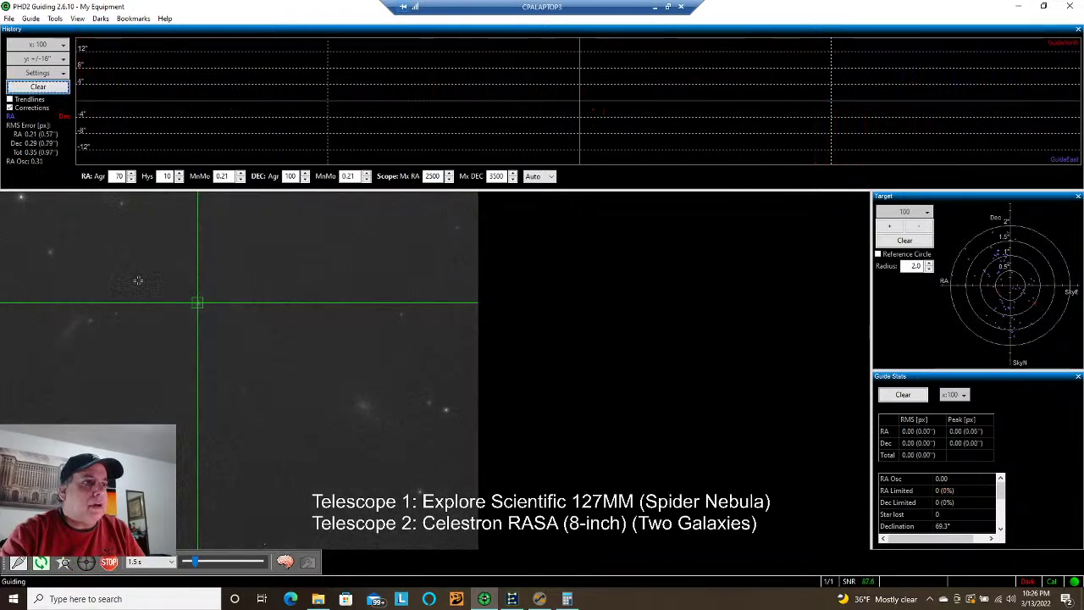
- Resume the M81 and M82 - 2 sequence in the remote Sequence Generator Pro and minimize the remote session
{"action": "left_click", "coordinate": [565, 599]}
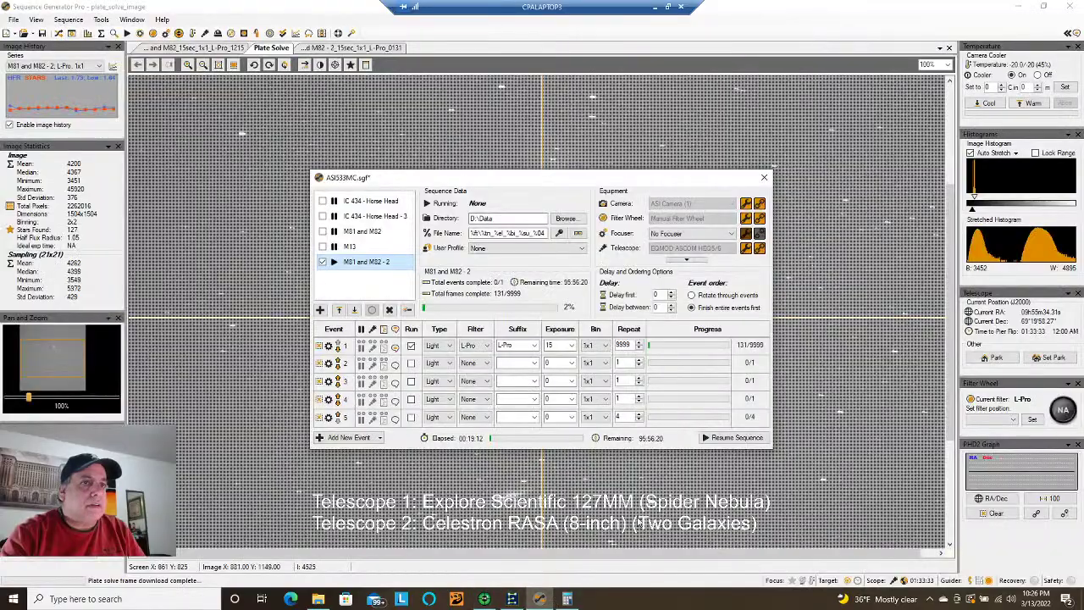
{"action": "left_click", "coordinate": [716, 441]}
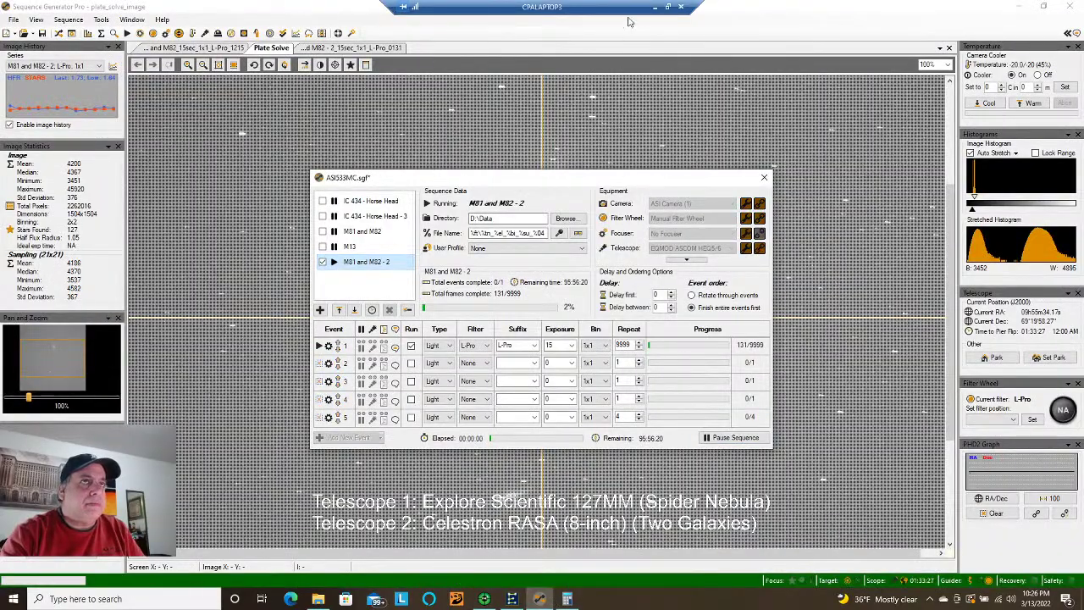
{"action": "left_click", "coordinate": [654, 8]}
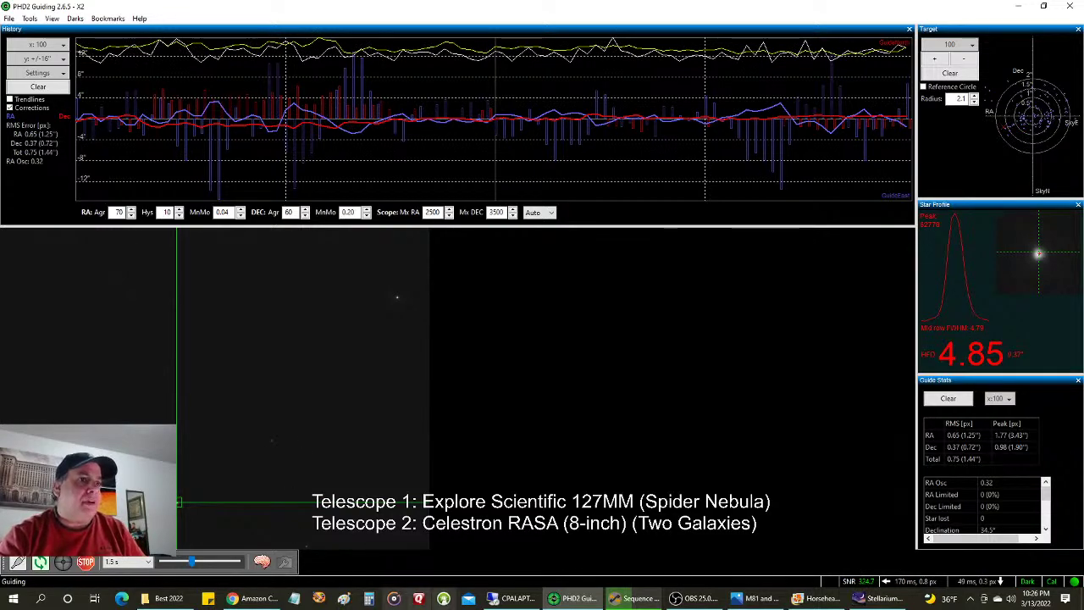
- Compare the guiding graph of the remote PHD2 with the one of the local PHD2
{"action": "left_click", "coordinate": [516, 598]}
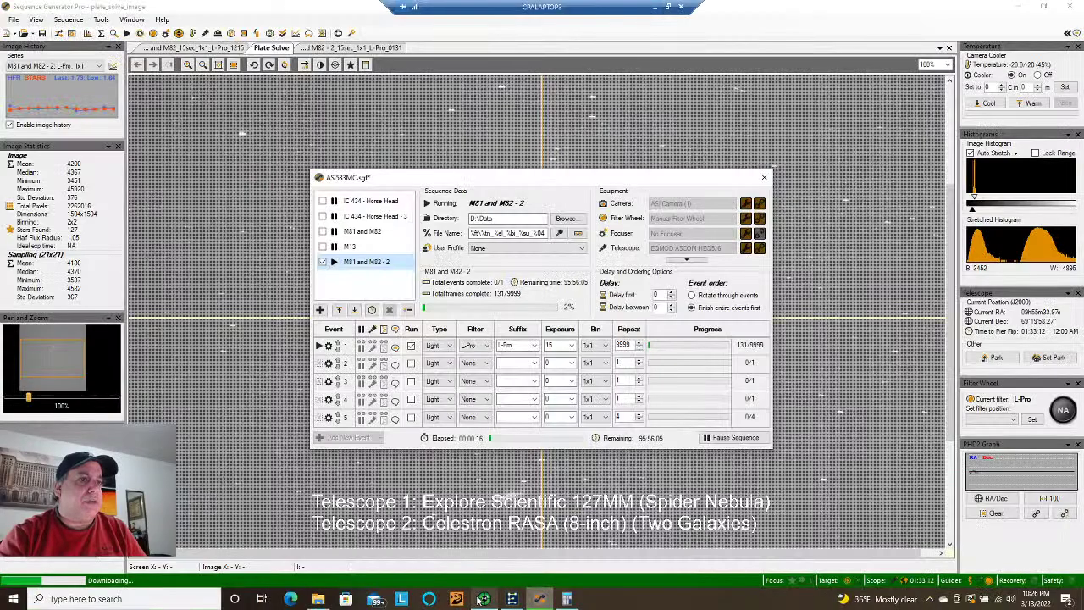
{"action": "left_click", "coordinate": [483, 599]}
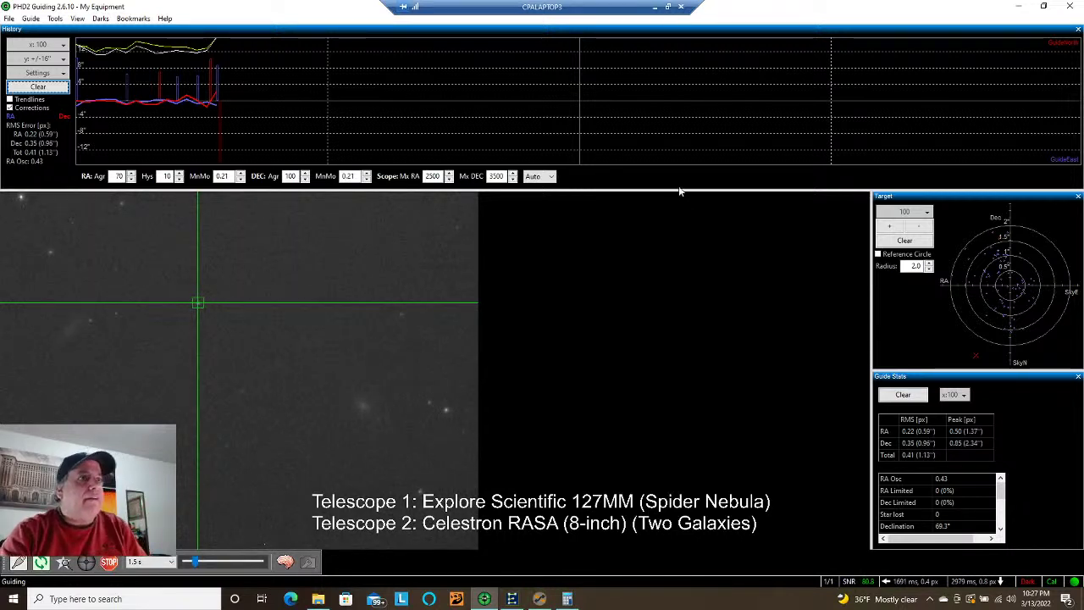
{"action": "left_click", "coordinate": [657, 9]}
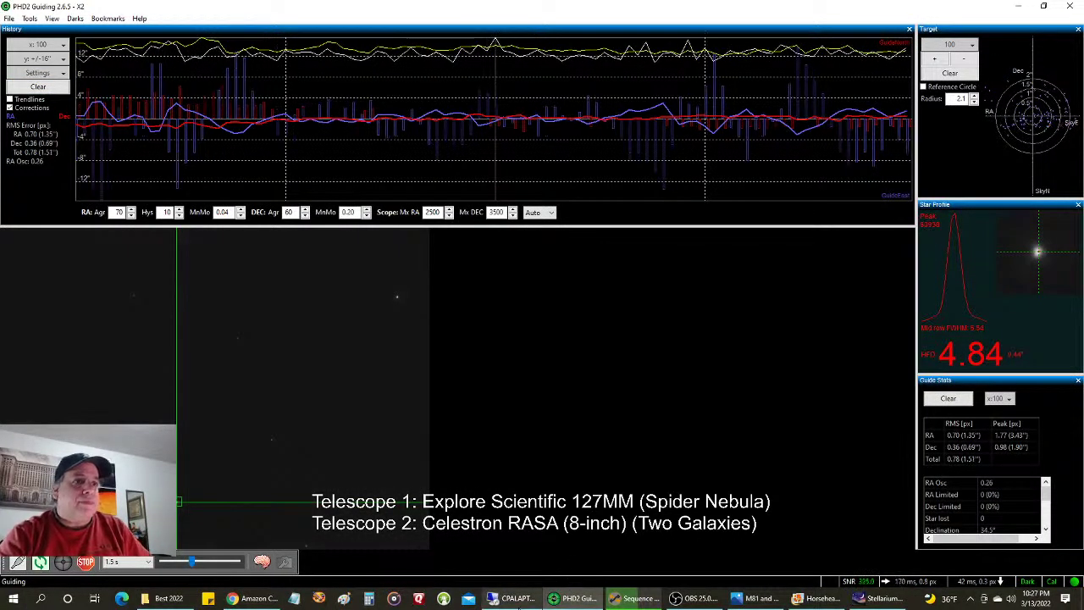
{"action": "left_click", "coordinate": [522, 603]}
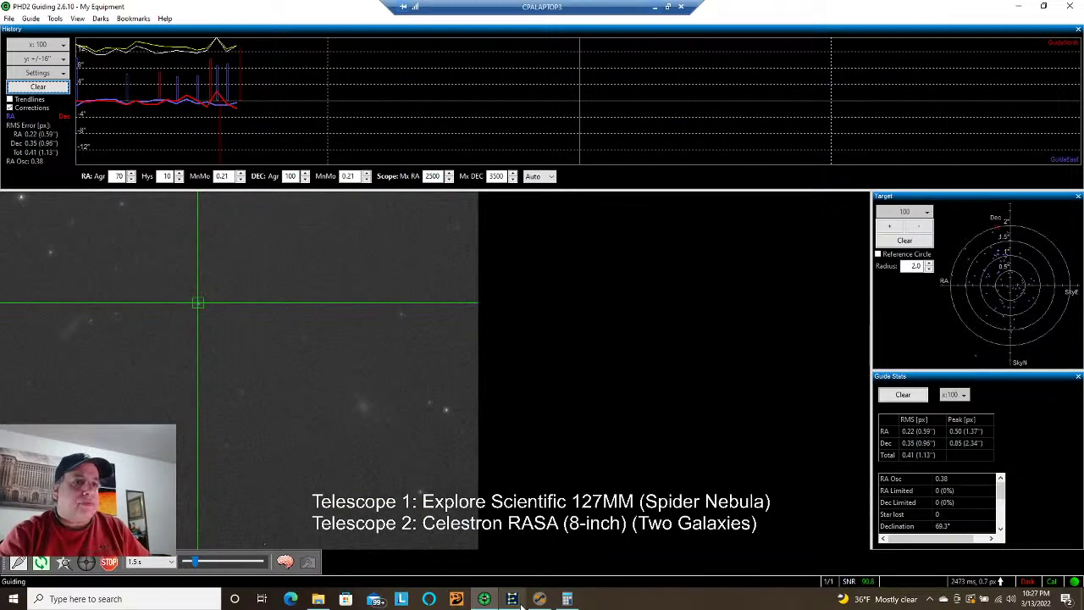
{"action": "left_click", "coordinate": [659, 7]}
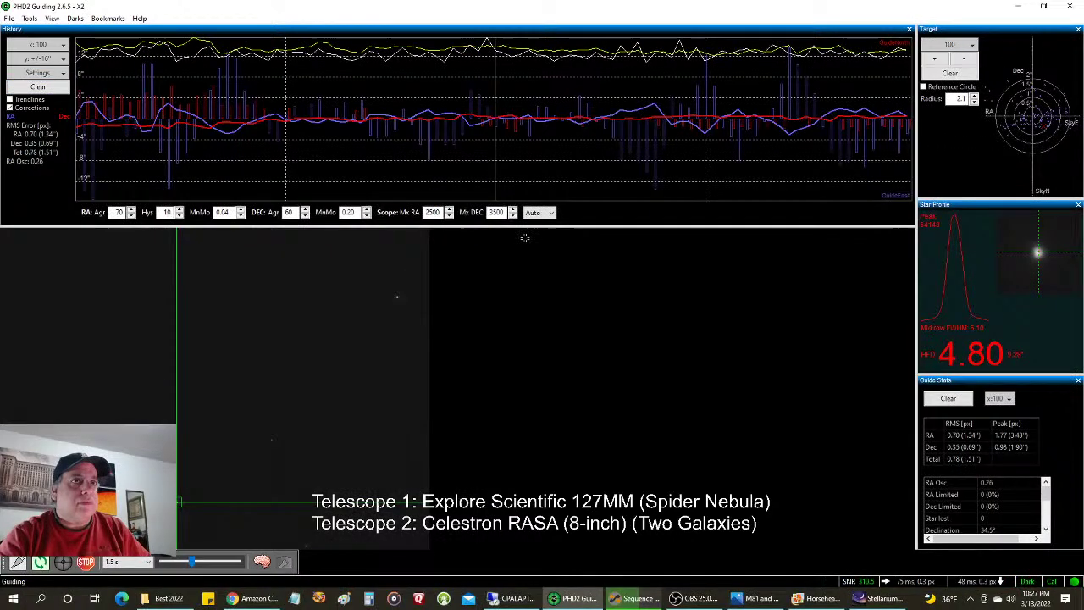
- Check the Spider Auto Focus image and remote guiding, then close the remote sequence window to view the latest M81 and M82 frame
{"action": "left_click", "coordinate": [618, 598]}
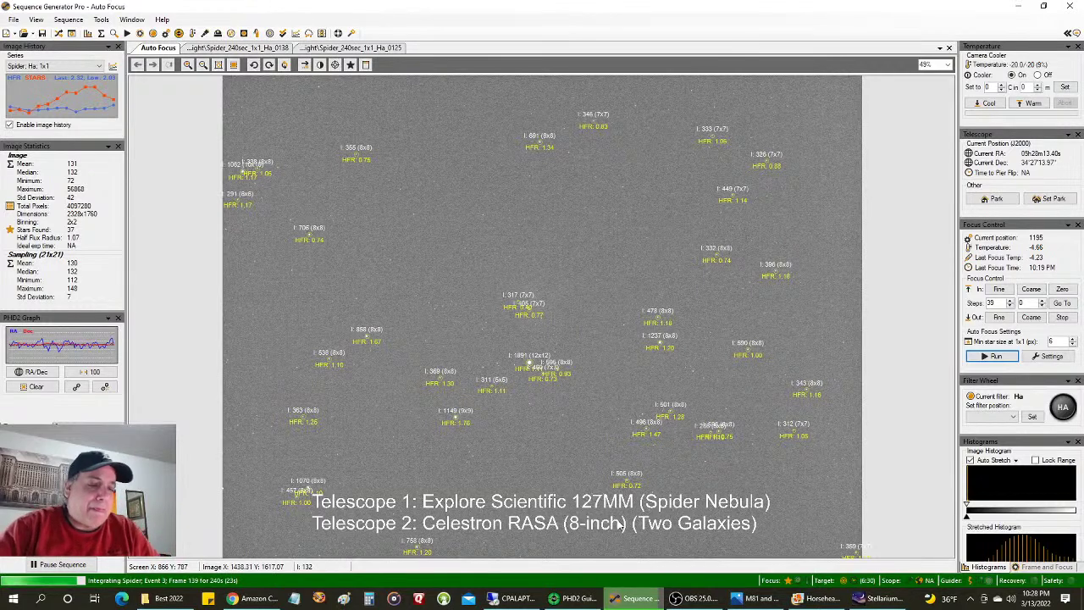
{"action": "left_click", "coordinate": [515, 600]}
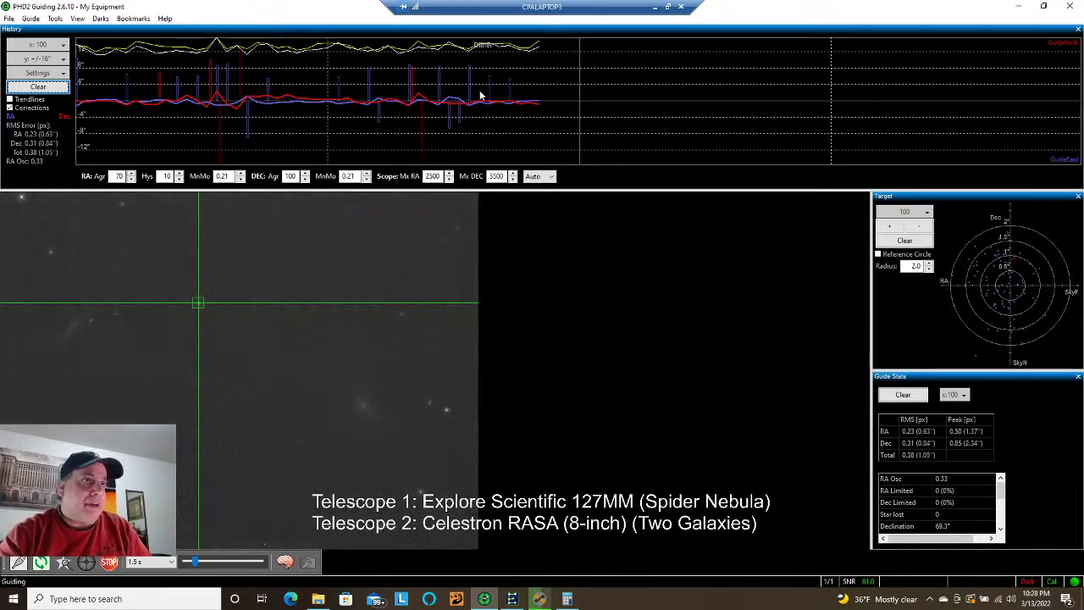
{"action": "mouse_move", "coordinate": [542, 599]}
{"action": "left_click", "coordinate": [542, 598]}
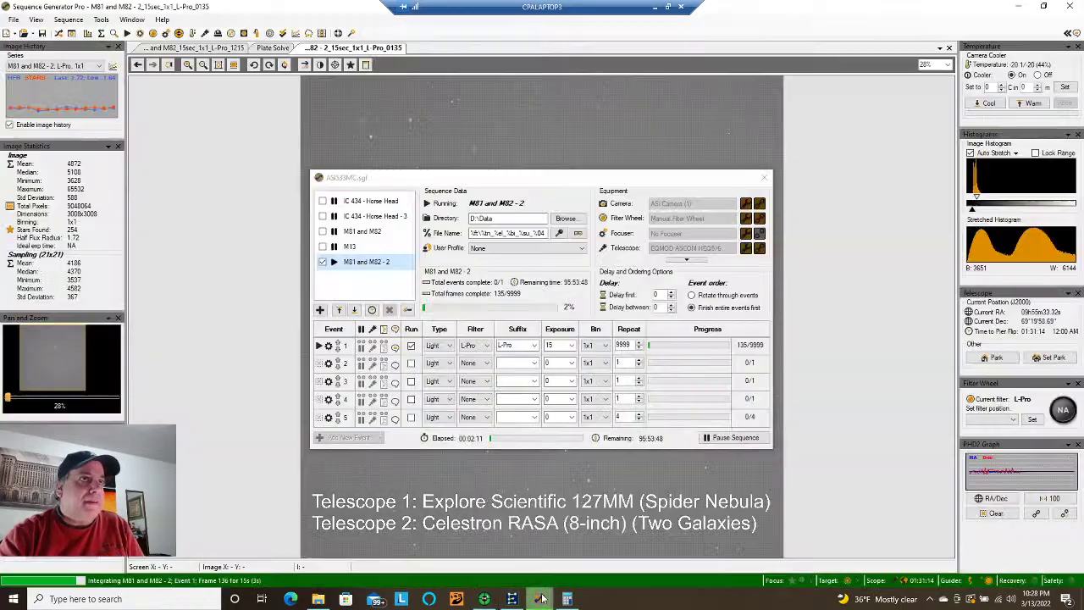
{"action": "left_click", "coordinate": [766, 176]}
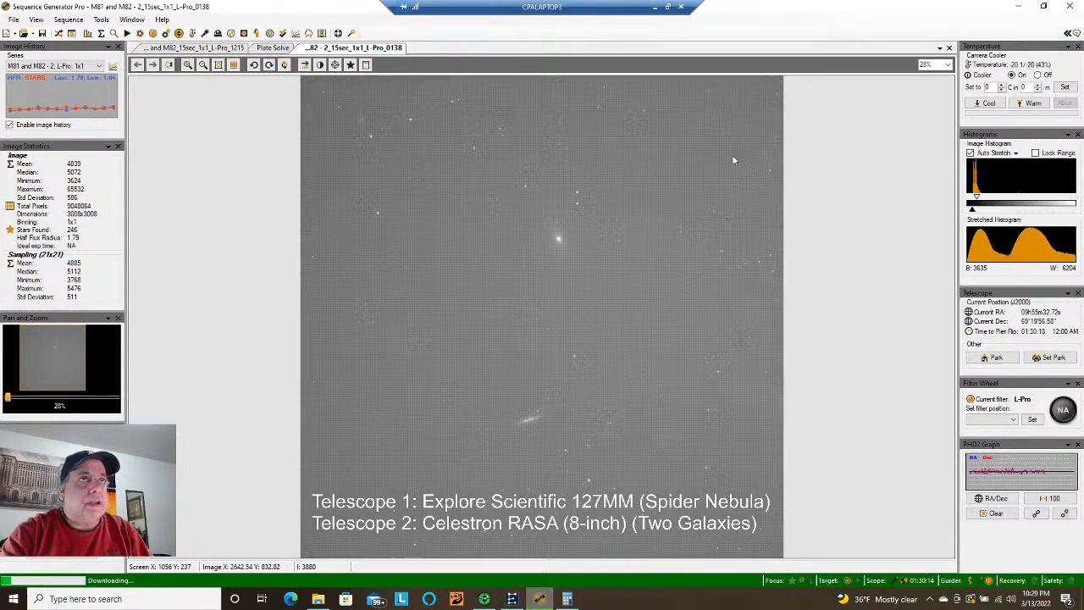
- View the local Spider Nebula frame, check the latest remote M81 and M82 frame, then minimize the remote session
{"action": "left_click", "coordinate": [654, 7]}
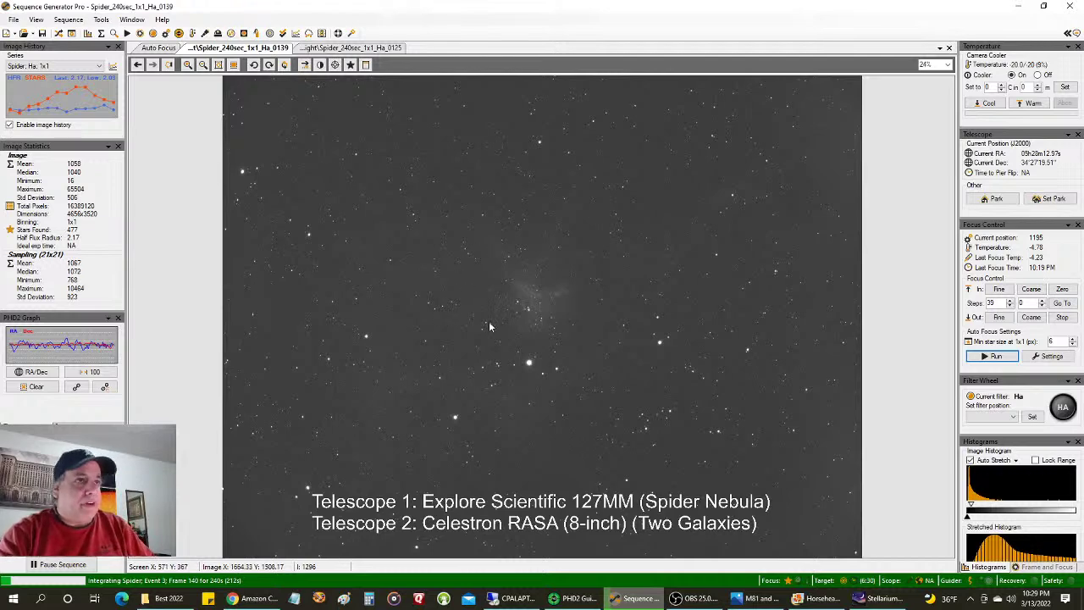
{"action": "left_click", "coordinate": [515, 598]}
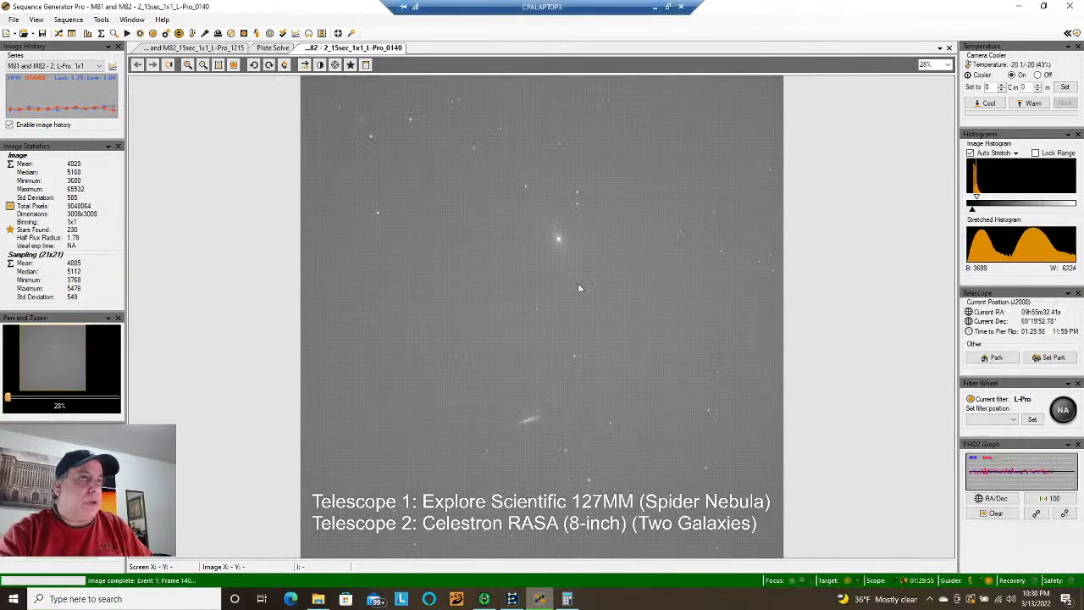
{"action": "left_click", "coordinate": [655, 7]}
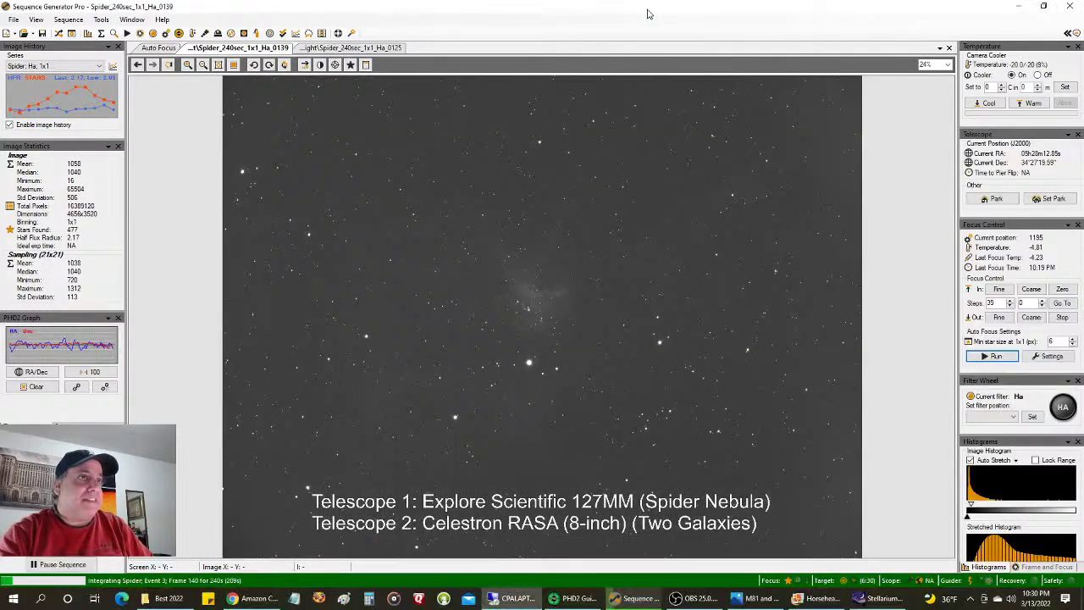
- Show both telescopes in the Amazon Cloud Cam live view, then return to the local Spider sequence
{"action": "left_click", "coordinate": [251, 598]}
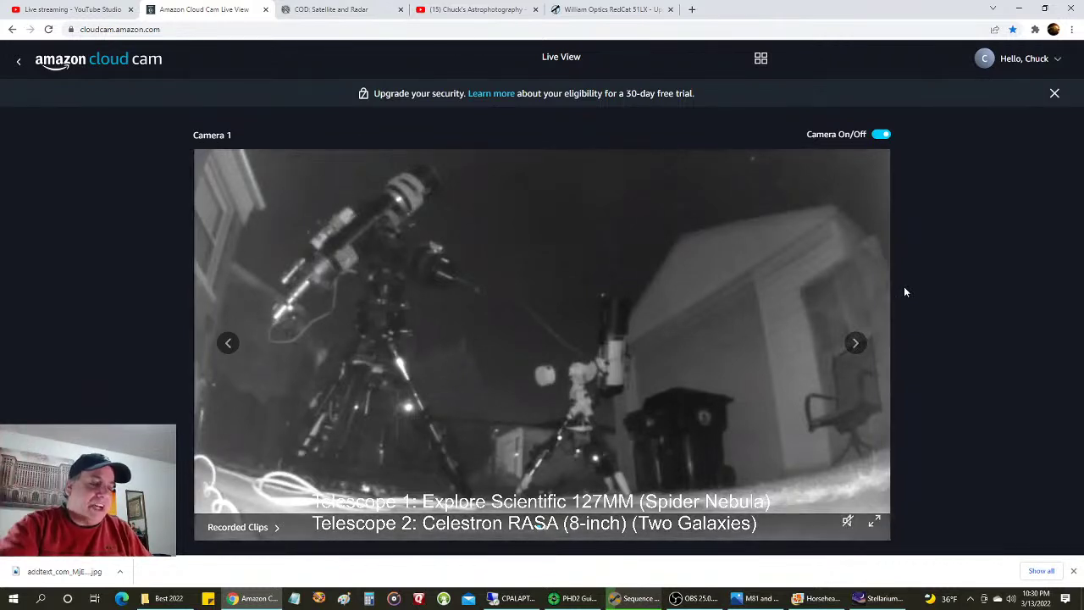
{"action": "mouse_move", "coordinate": [614, 314]}
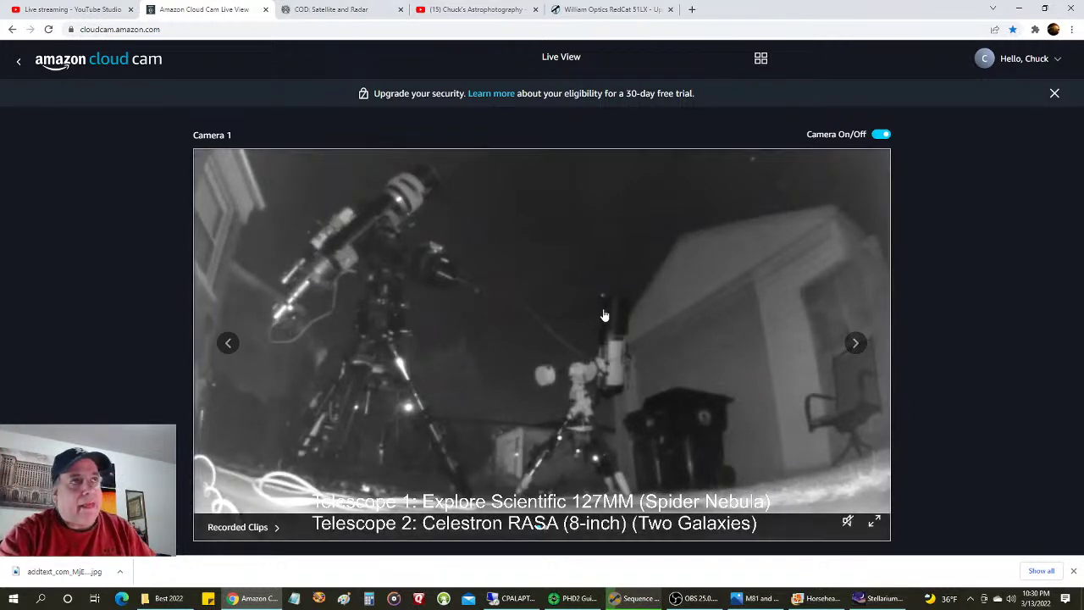
{"action": "left_click", "coordinate": [616, 601]}
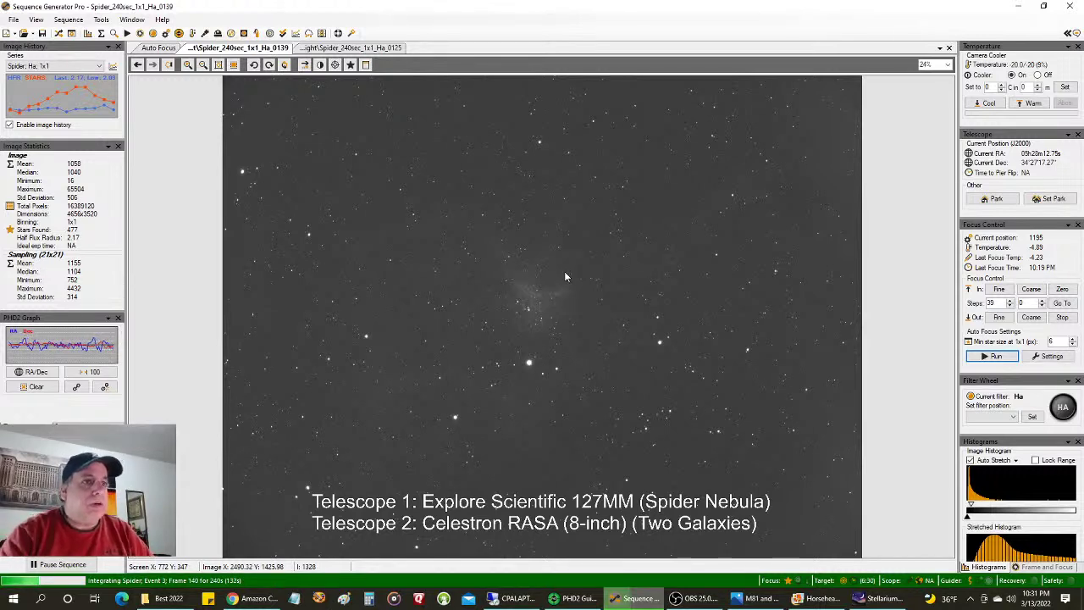
- Alternate between the remote M81 and M82 frames and the local Spider frame to follow the progress of both sequences
{"action": "left_click", "coordinate": [516, 597]}
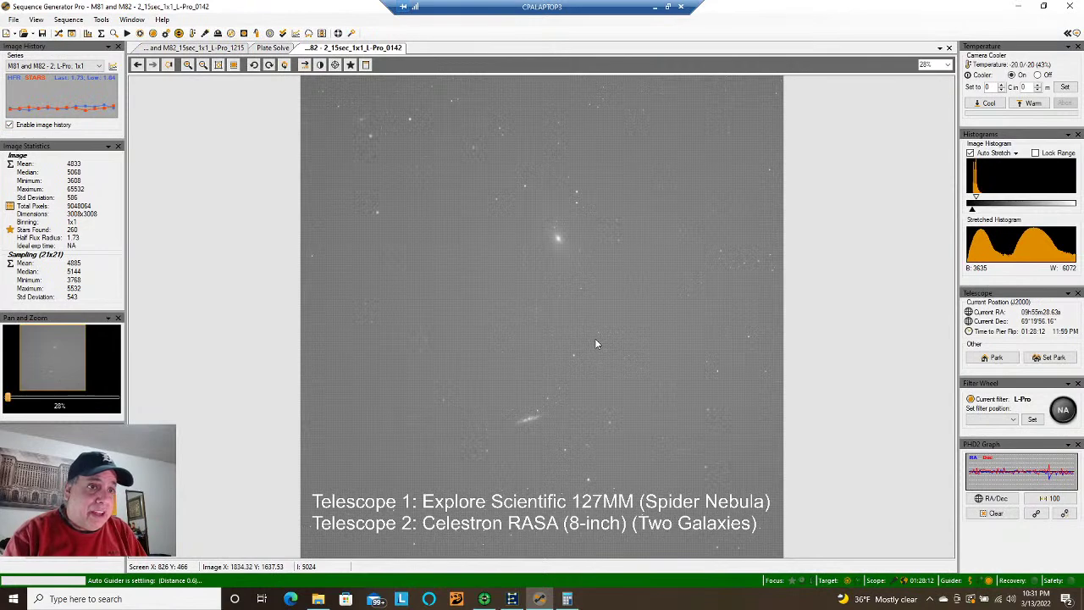
{"action": "left_click", "coordinate": [651, 7]}
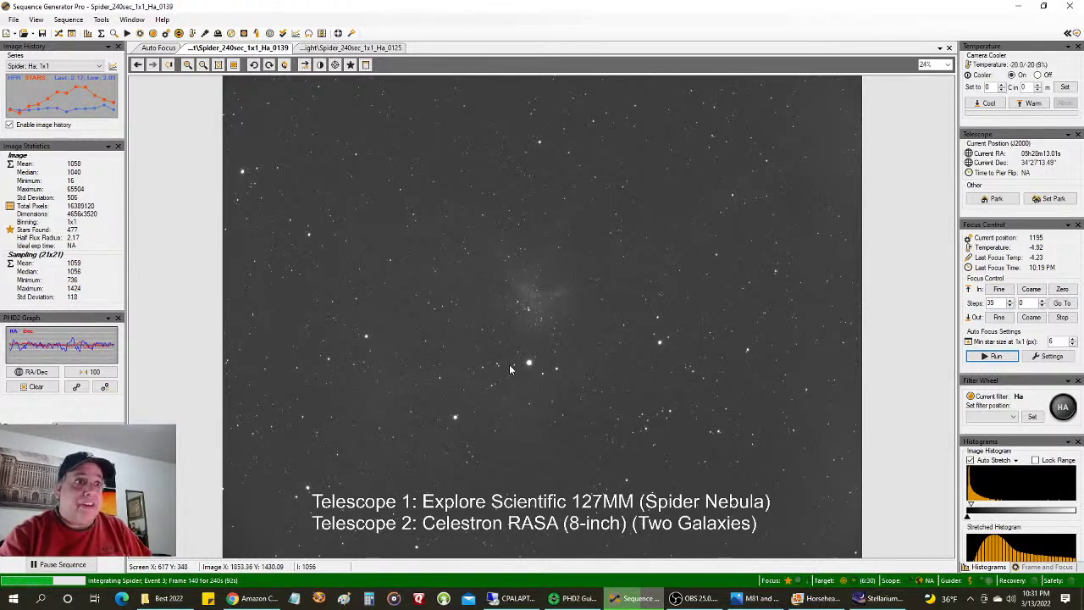
{"action": "left_click", "coordinate": [508, 598]}
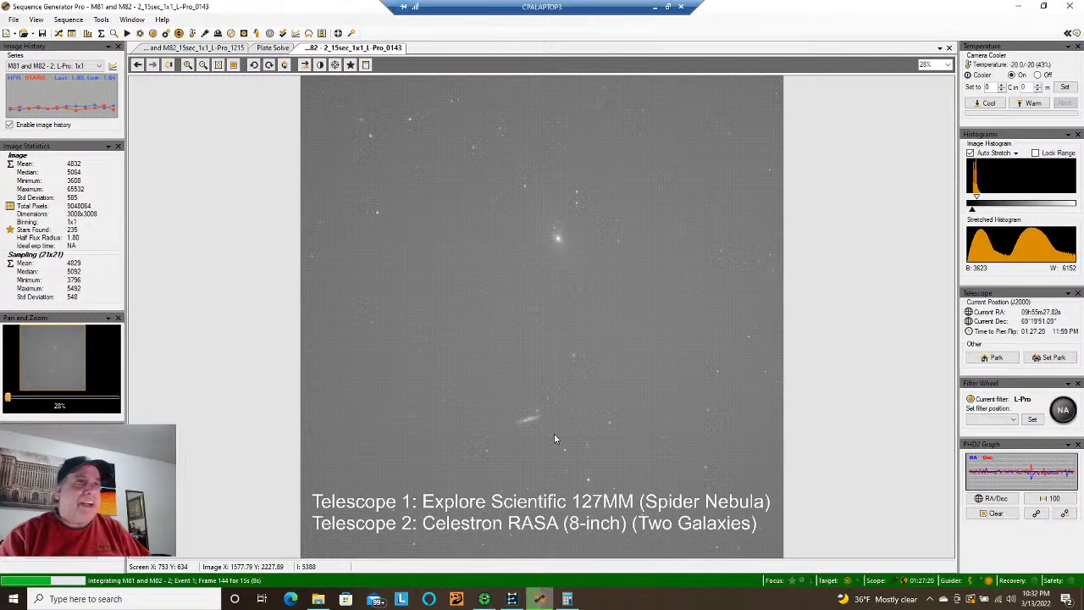
{"action": "left_click", "coordinate": [654, 8]}
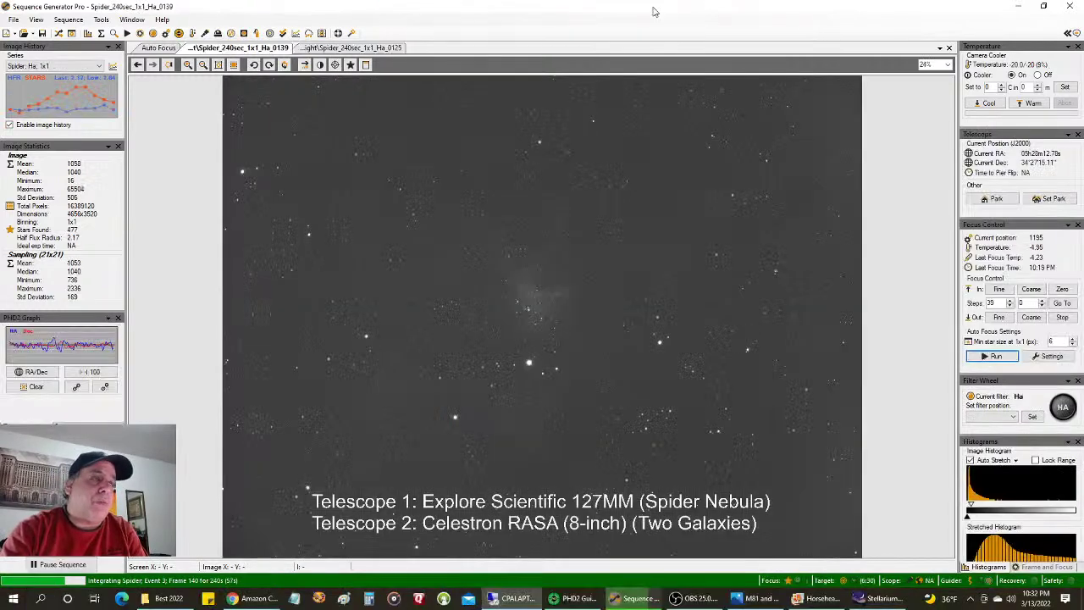
{"action": "left_click", "coordinate": [111, 20]}
{"action": "left_click", "coordinate": [269, 295]}
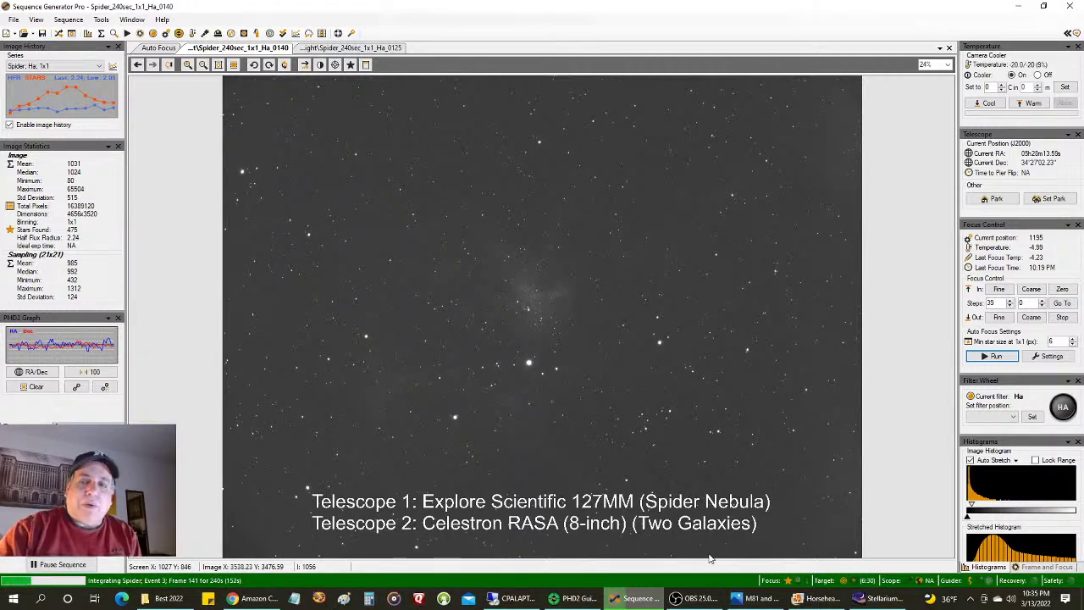
{"action": "left_click", "coordinate": [506, 598]}
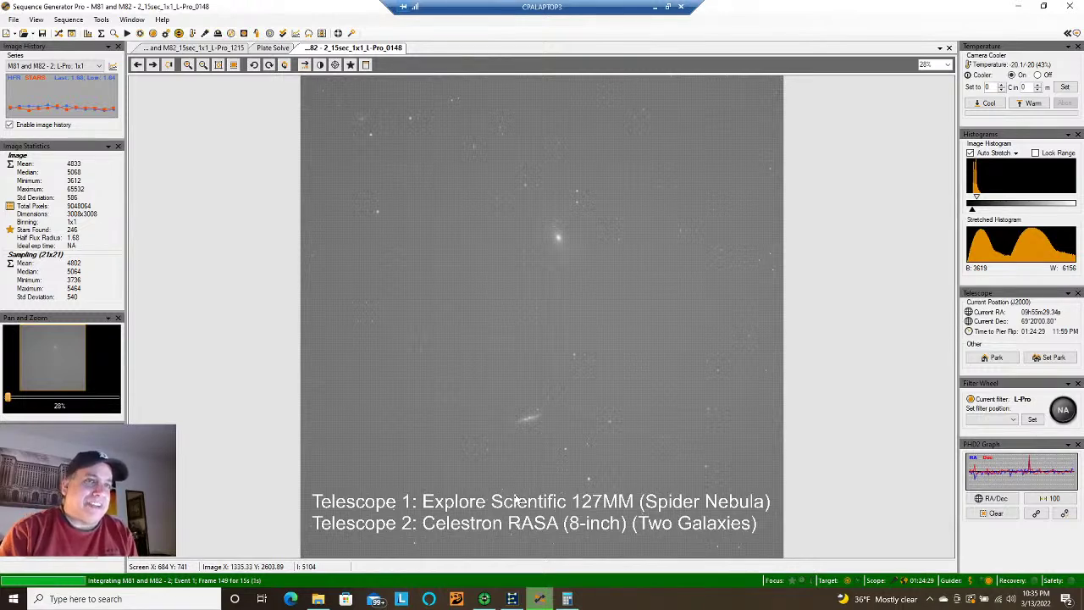
{"action": "left_click", "coordinate": [655, 6]}
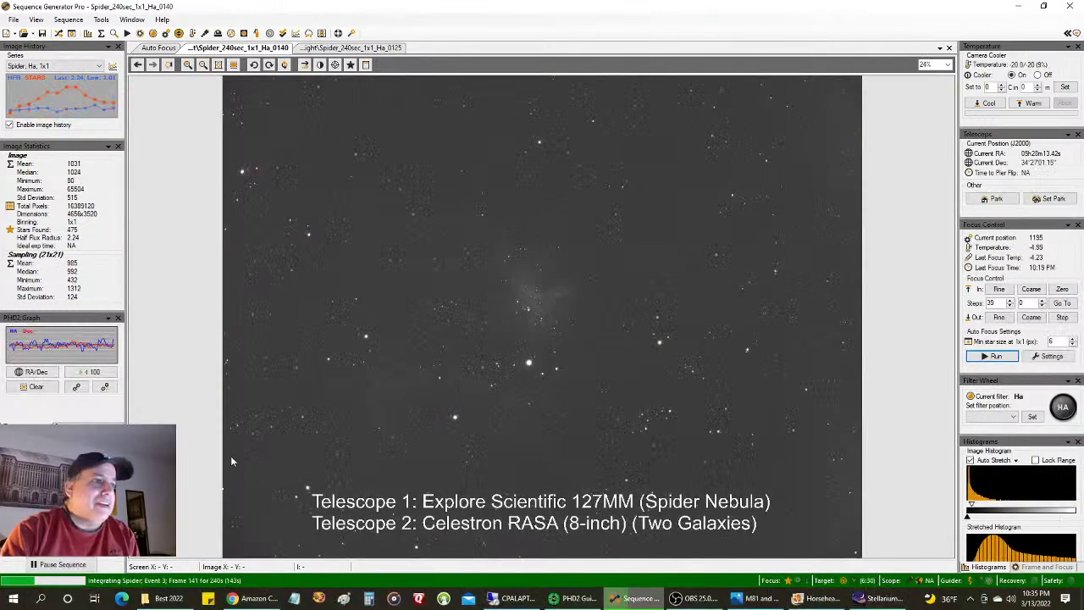
- Examine the southern sky in Stellarium and compare it with the telescopes' live camera view
{"action": "left_click", "coordinate": [240, 597]}
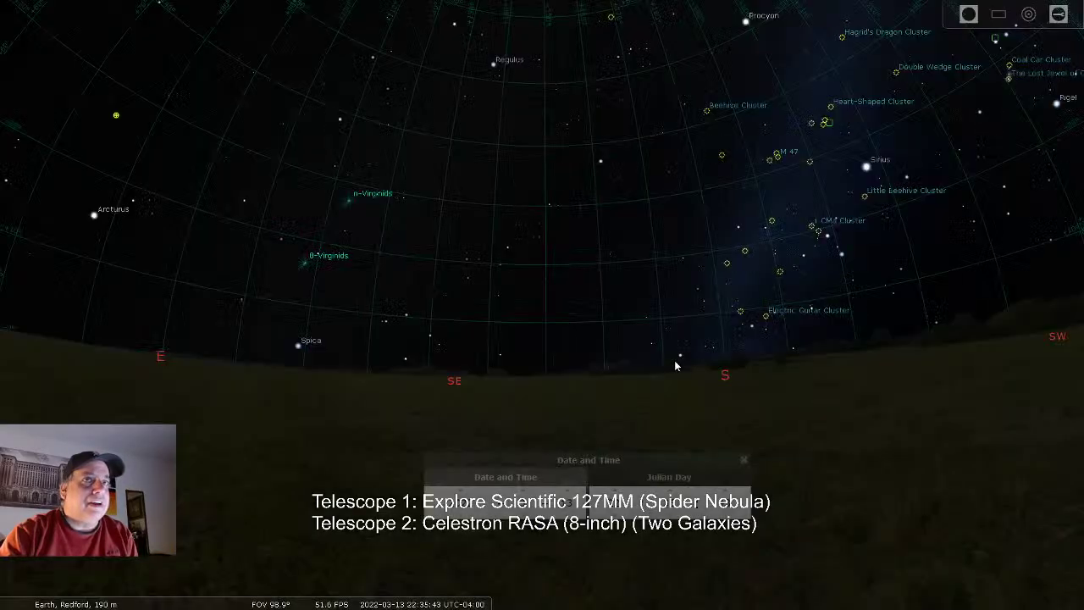
{"action": "left_click_drag", "start_coordinate": [674, 360], "coordinate": [527, 400]}
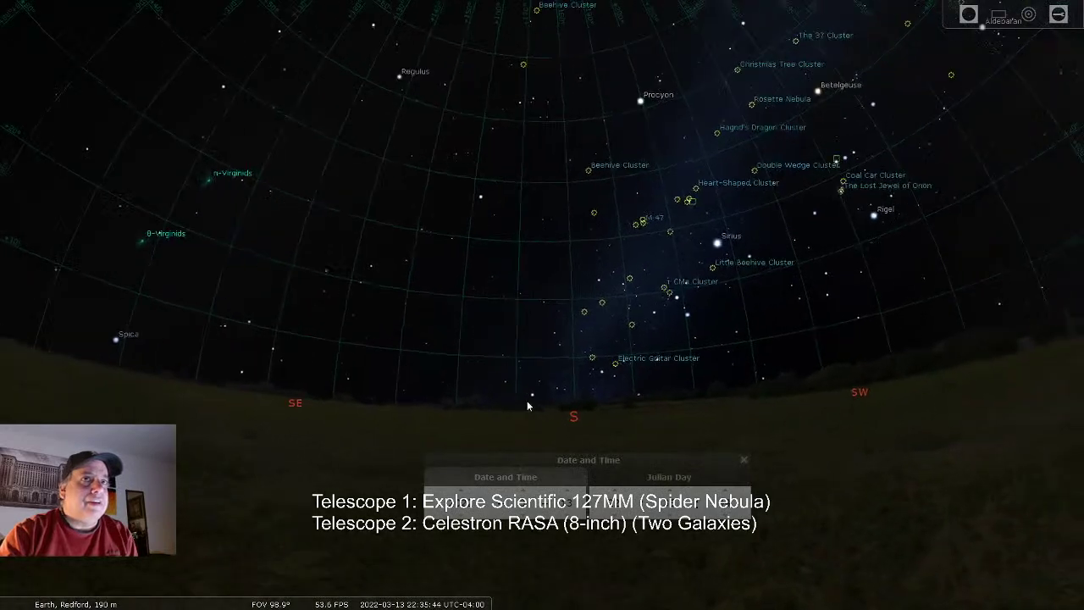
{"action": "scroll", "coordinate": [610, 394], "scroll_direction": "down", "scroll_amount": 3}
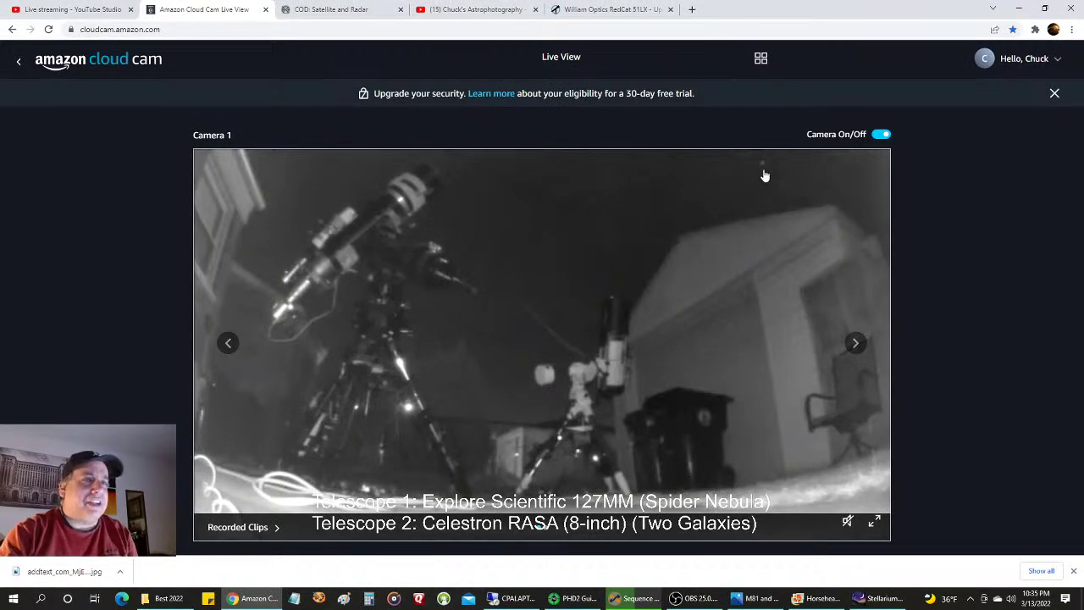
{"action": "left_click", "coordinate": [870, 599]}
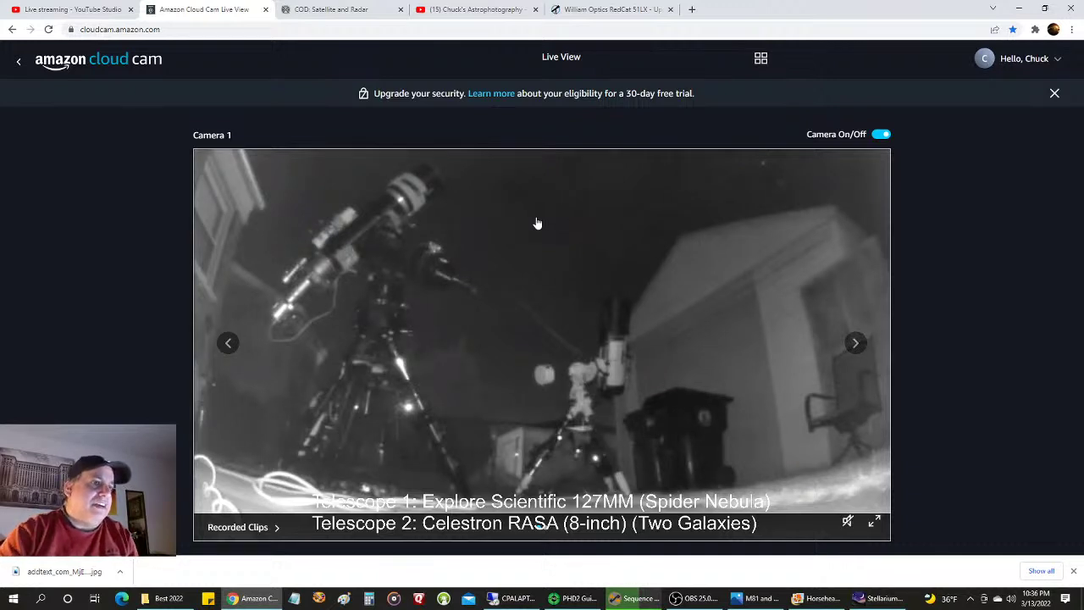
- Open the Best 2021 folder inside Astrophotography in File Explorer and look through its image thumbnails
{"action": "left_click", "coordinate": [163, 598]}
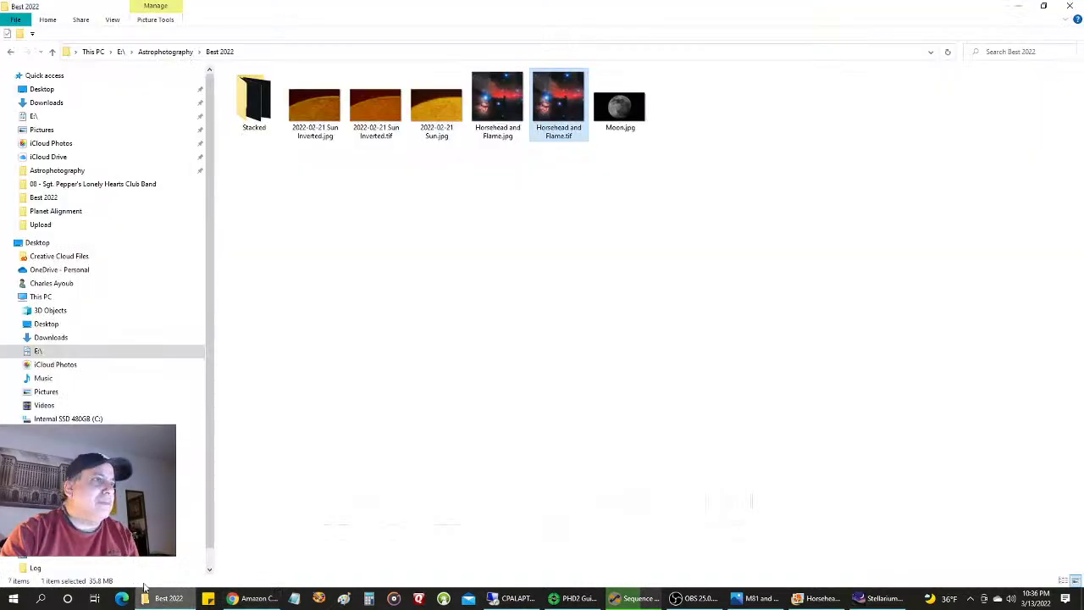
{"action": "left_click", "coordinate": [163, 51]}
{"action": "left_click", "coordinate": [288, 113]}
{"action": "left_click", "coordinate": [290, 116]}
{"action": "key", "text": "Escape"}
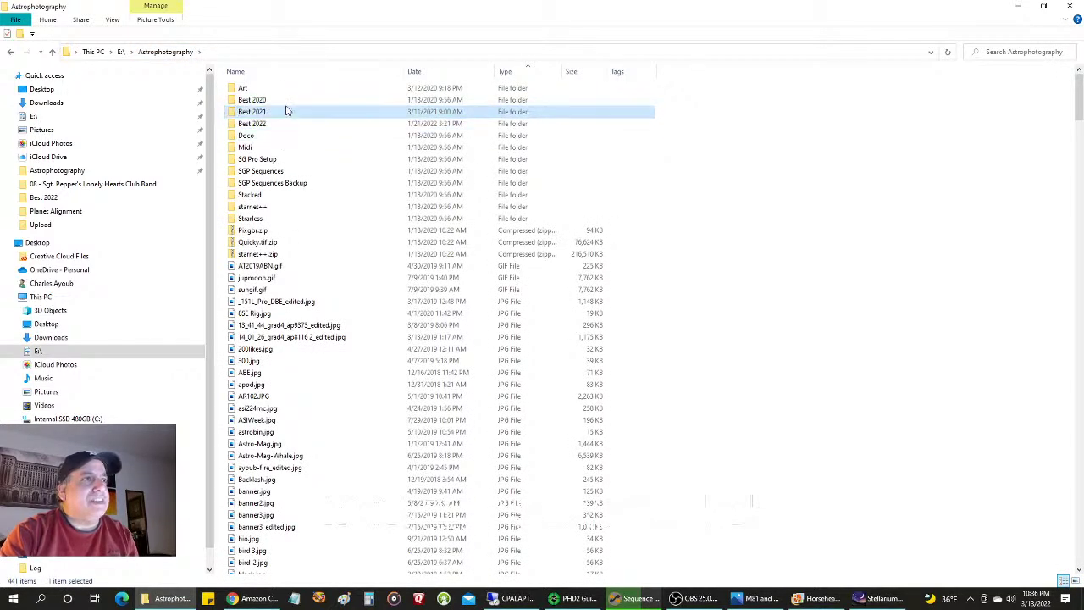
{"action": "double_click", "coordinate": [287, 111]}
{"action": "scroll", "coordinate": [411, 229], "scroll_direction": "down", "scroll_amount": 2}
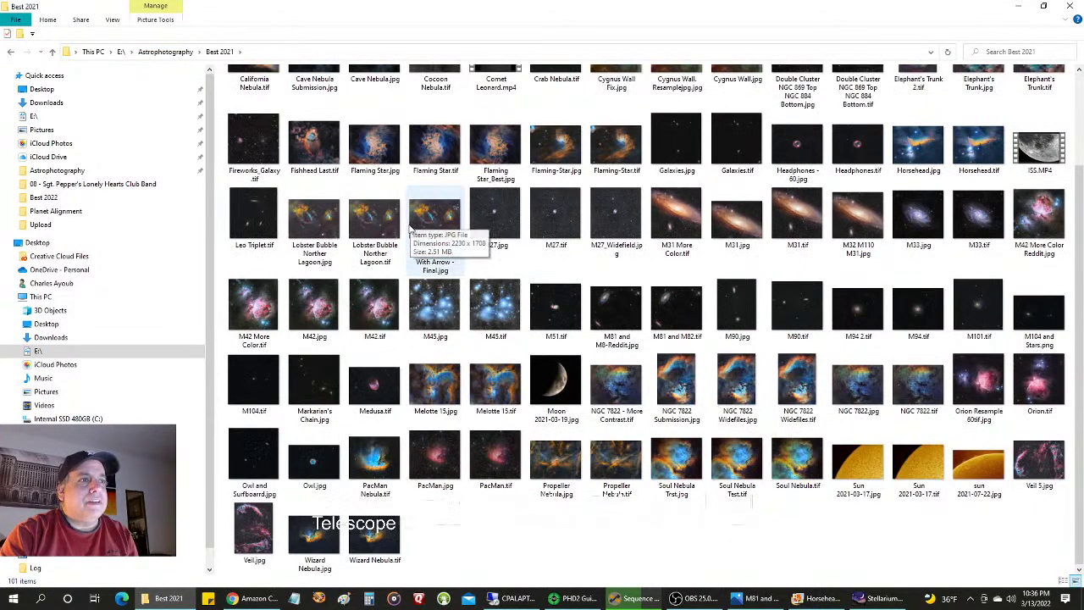
{"action": "scroll", "coordinate": [411, 229], "scroll_direction": "up", "scroll_amount": 2}
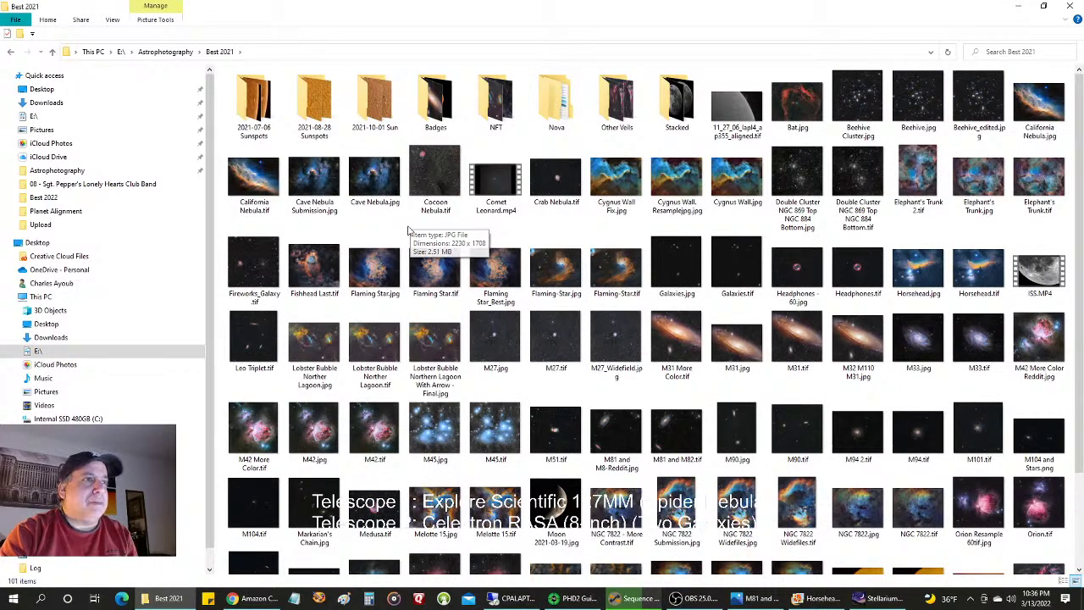
{"action": "scroll", "coordinate": [408, 231], "scroll_direction": "down", "scroll_amount": 3}
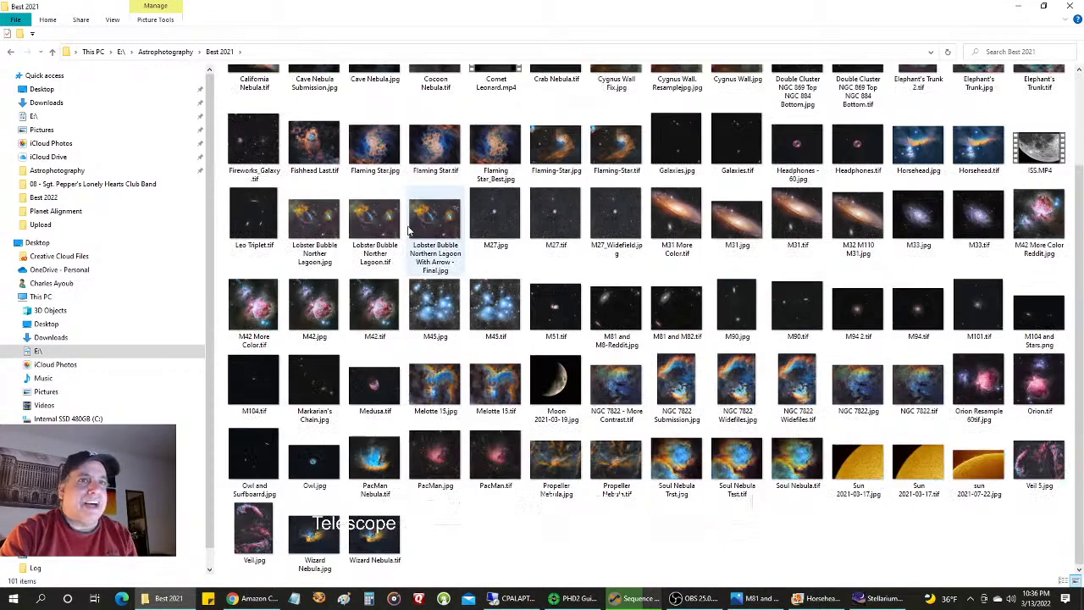
{"action": "scroll", "coordinate": [365, 218], "scroll_direction": "up", "scroll_amount": 3}
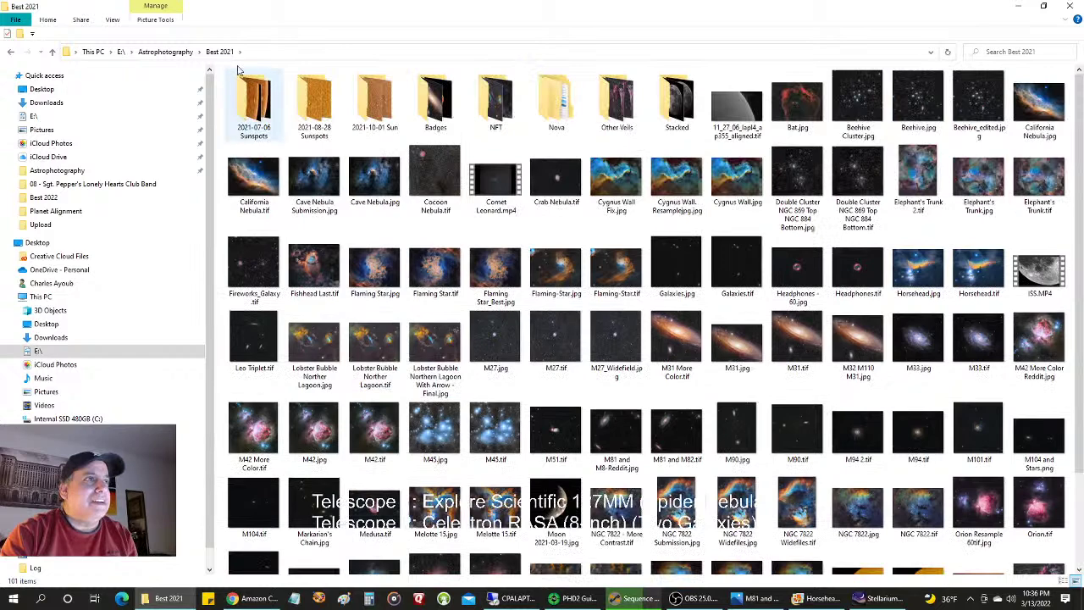
- Open the Best 2020 folder inside Astrophotography, view Venus Both.jpg and close the image
{"action": "left_click", "coordinate": [191, 51]}
{"action": "double_click", "coordinate": [283, 105]}
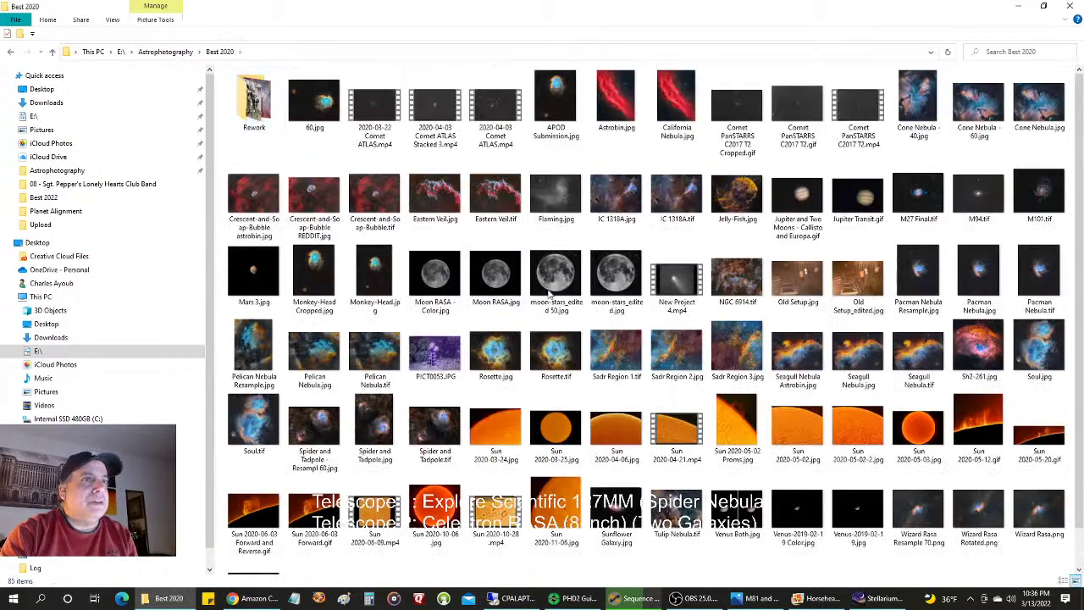
{"action": "scroll", "coordinate": [616, 296], "scroll_direction": "down", "scroll_amount": 1}
{"action": "double_click", "coordinate": [745, 472]}
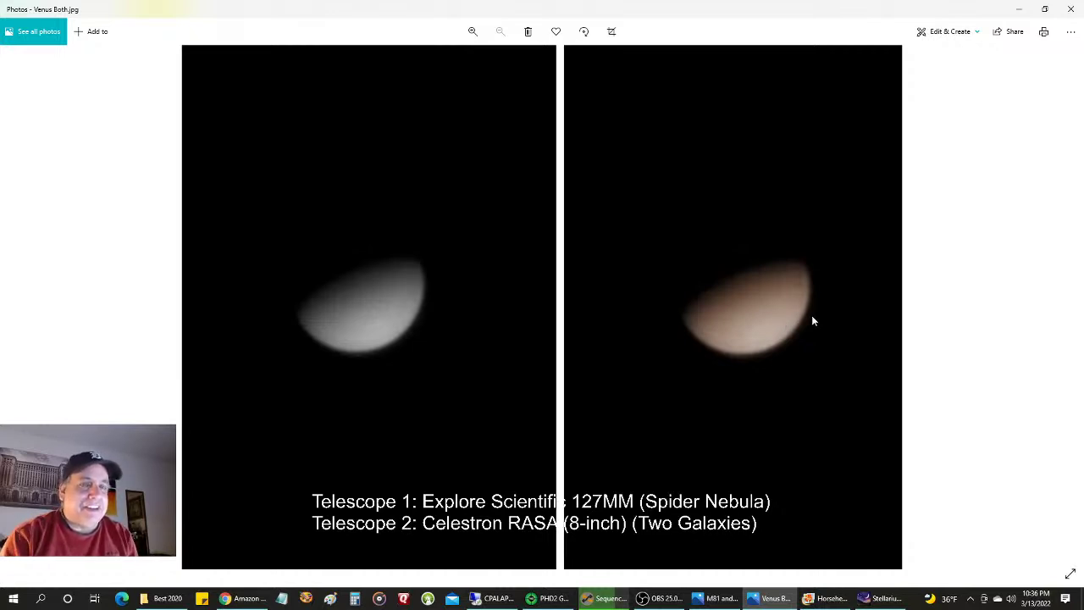
{"action": "mouse_move", "coordinate": [1077, 296]}
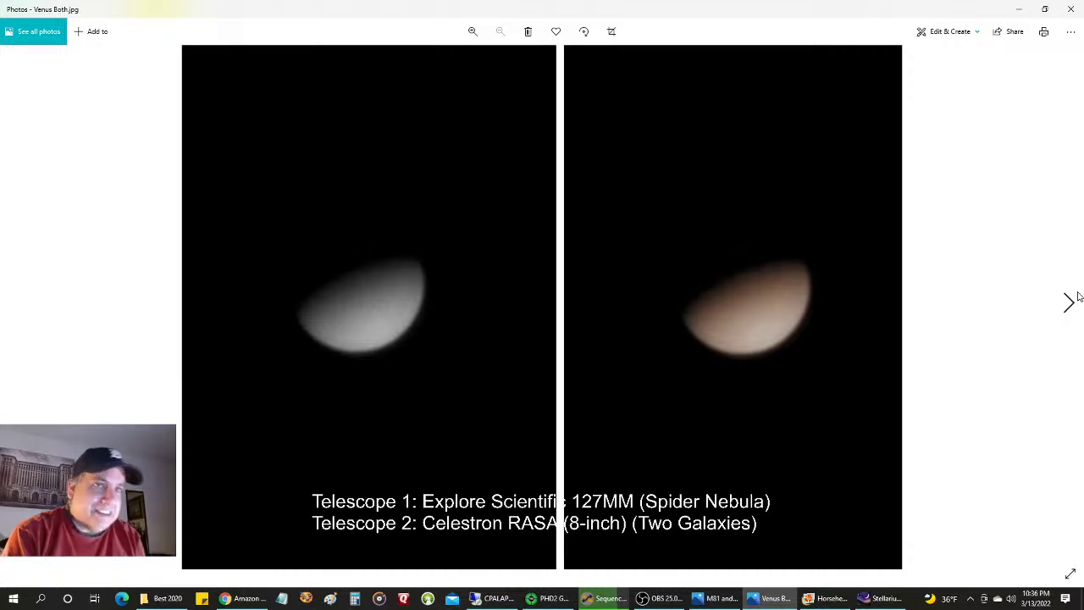
{"action": "left_click", "coordinate": [1076, 8]}
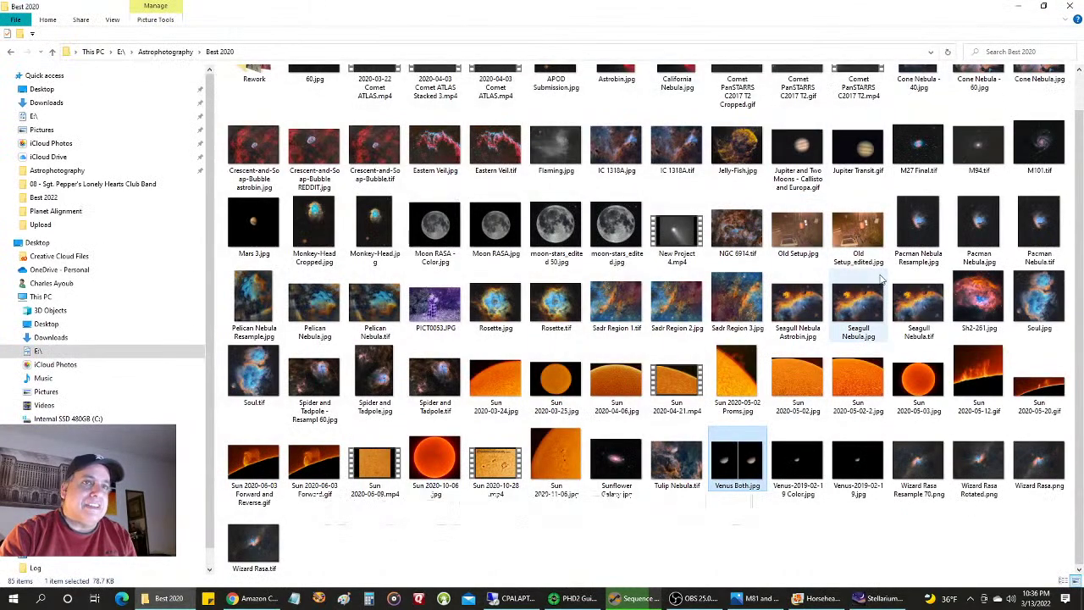
- View the Sun 2020-05-03.jpg image from the Best 2020 folder, then close it
{"action": "left_click", "coordinate": [913, 393]}
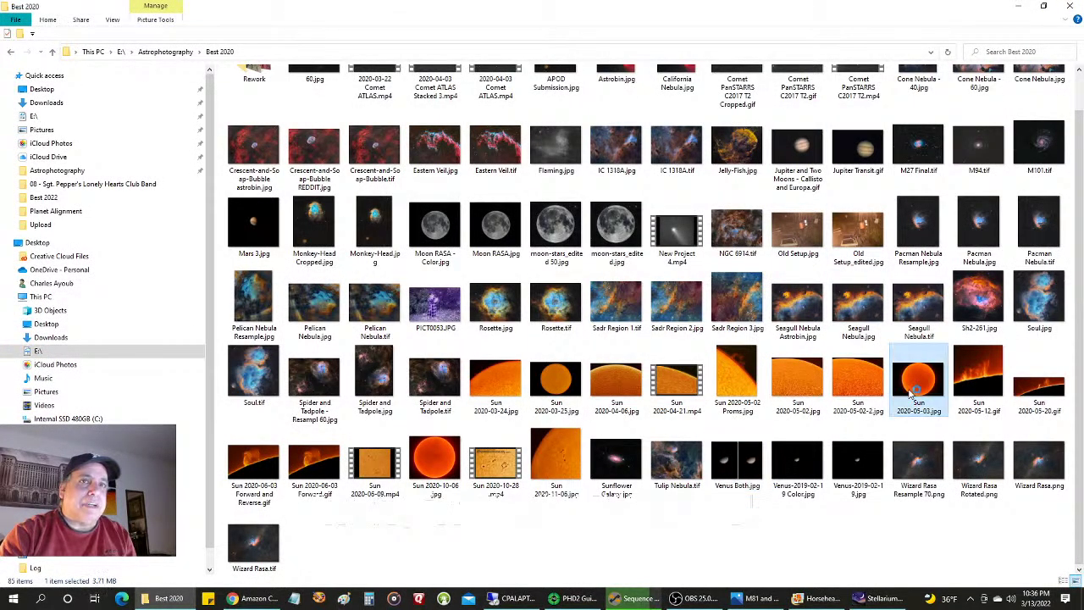
{"action": "double_click", "coordinate": [913, 391]}
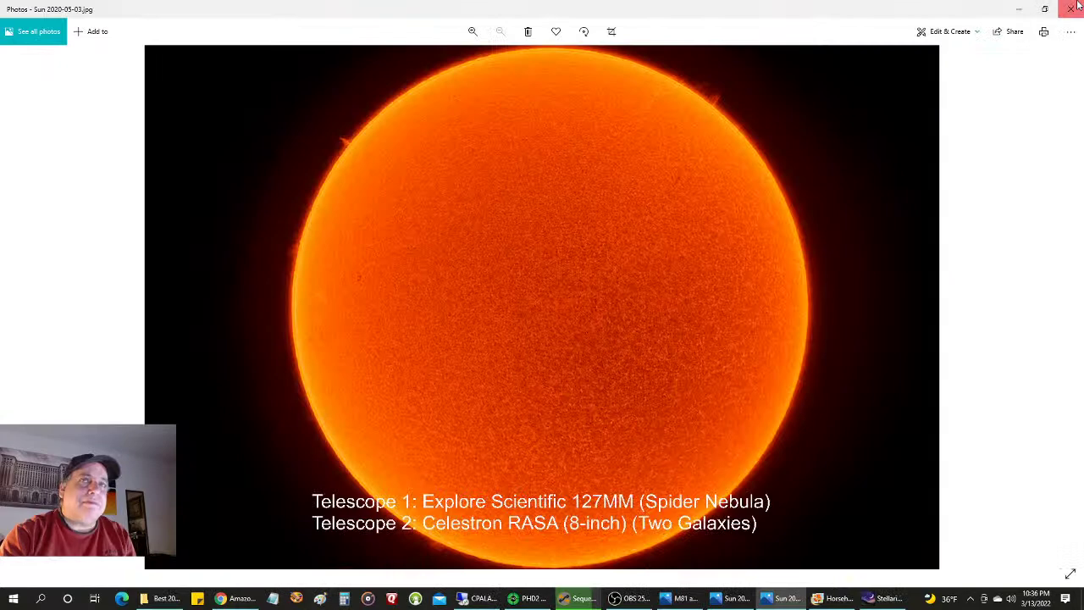
{"action": "left_click", "coordinate": [1070, 9]}
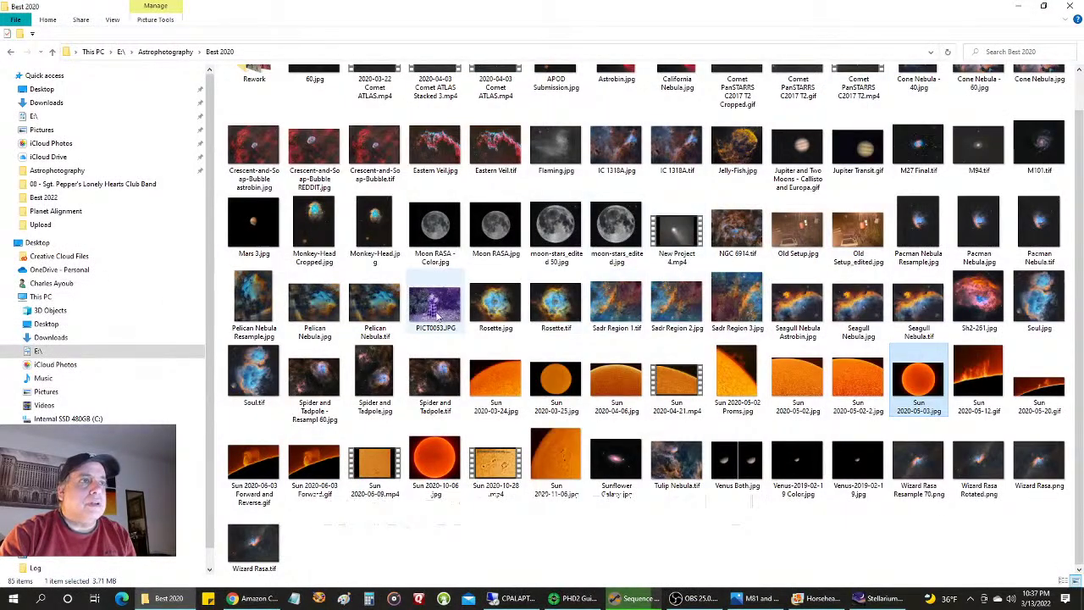
- Check the newest M81 and M82 frame in the remote session, then view the latest local Spider frame
{"action": "left_click", "coordinate": [519, 599]}
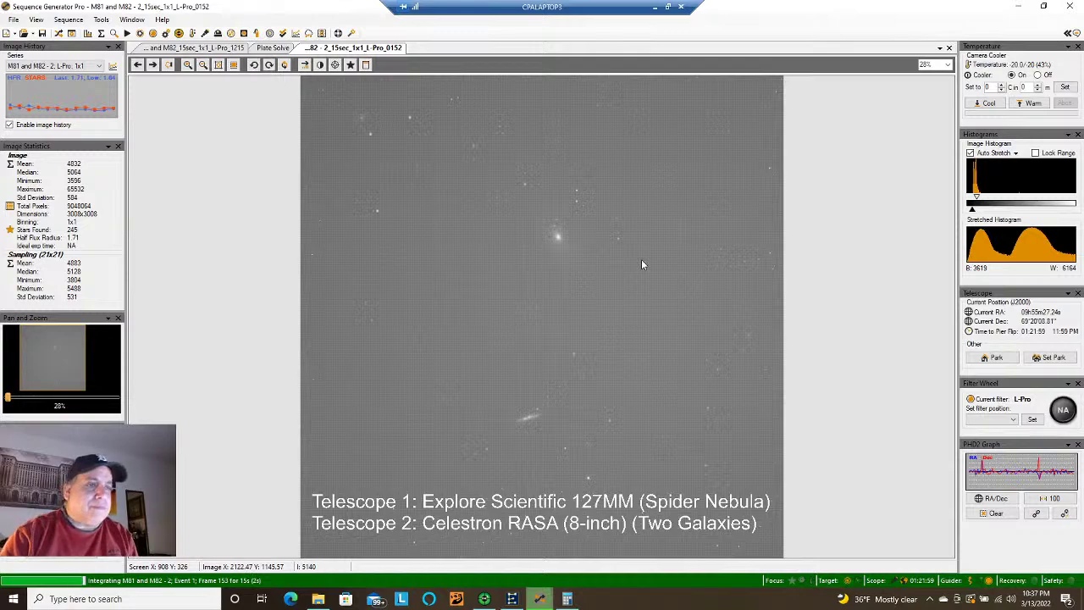
{"action": "left_click", "coordinate": [661, 6]}
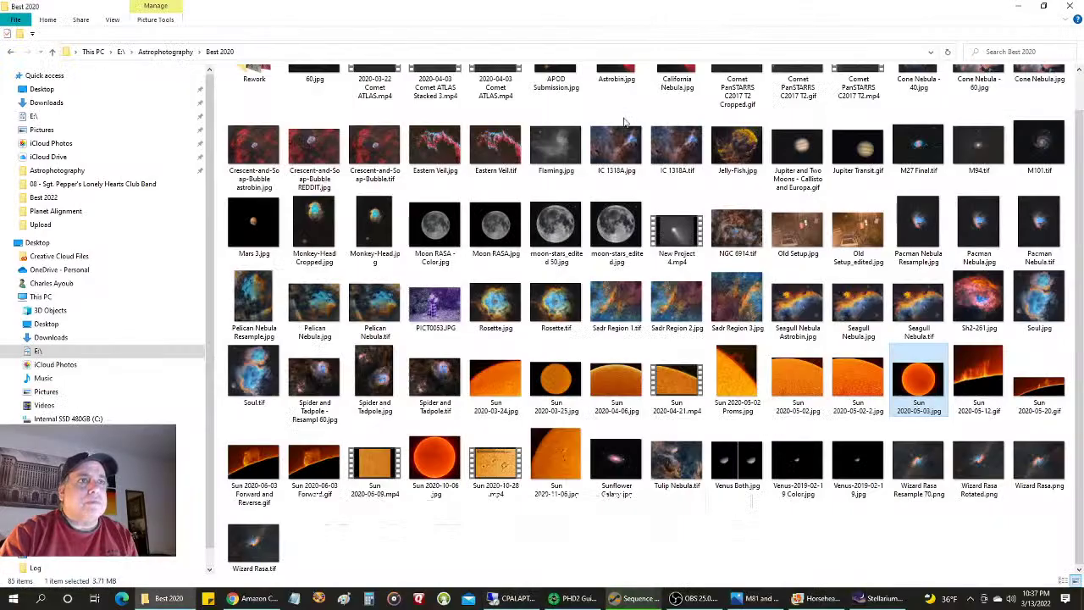
{"action": "left_click", "coordinate": [615, 598]}
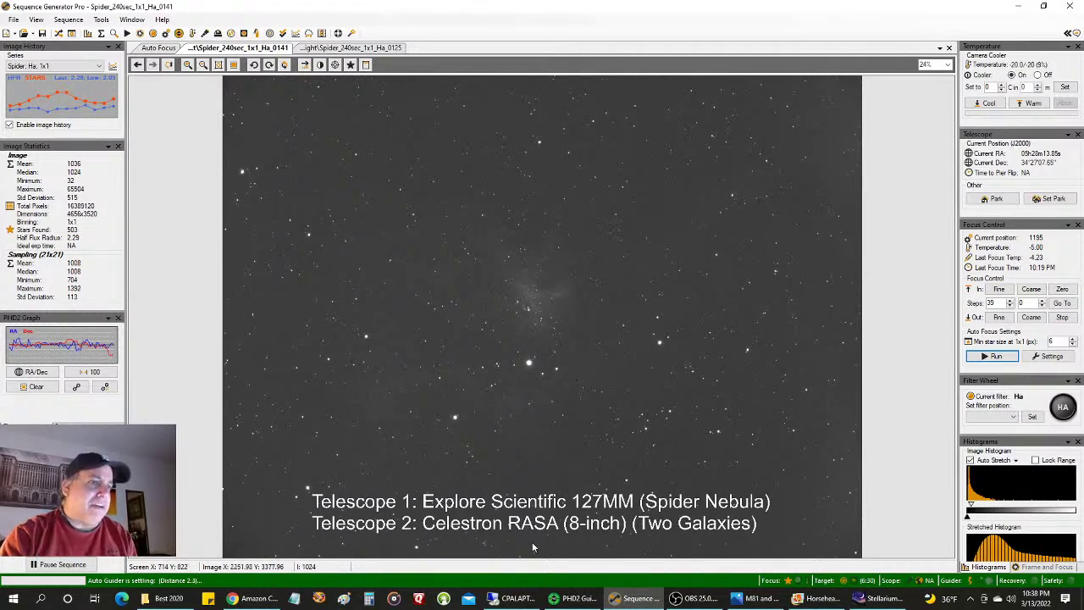
- Check the telescopes on the live camera, then view the COD infrared satellite imagery for the Northeast US
{"action": "left_click", "coordinate": [276, 607]}
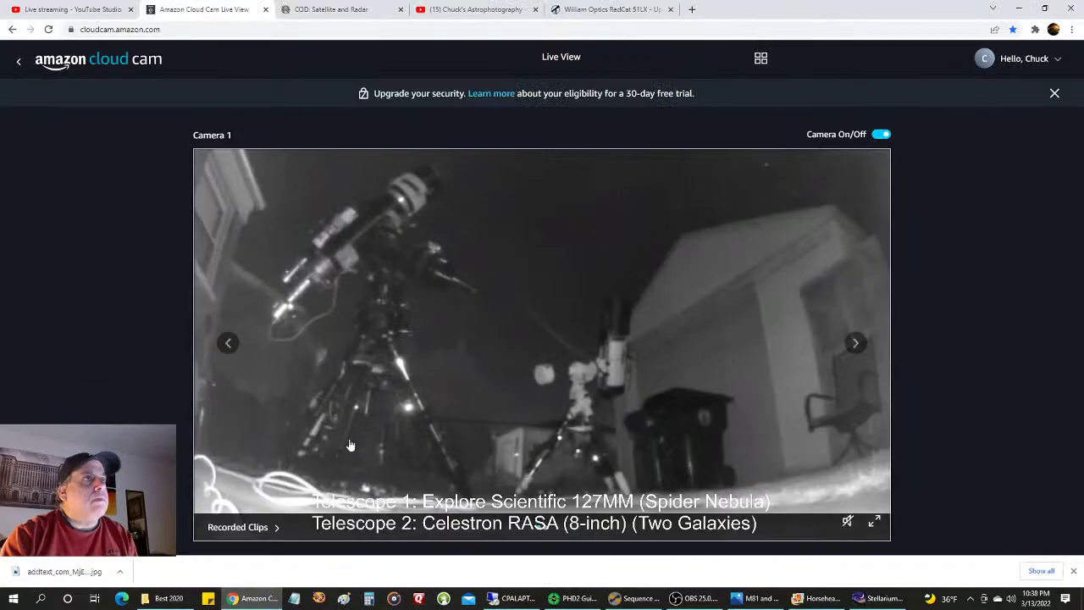
{"action": "left_click", "coordinate": [348, 14]}
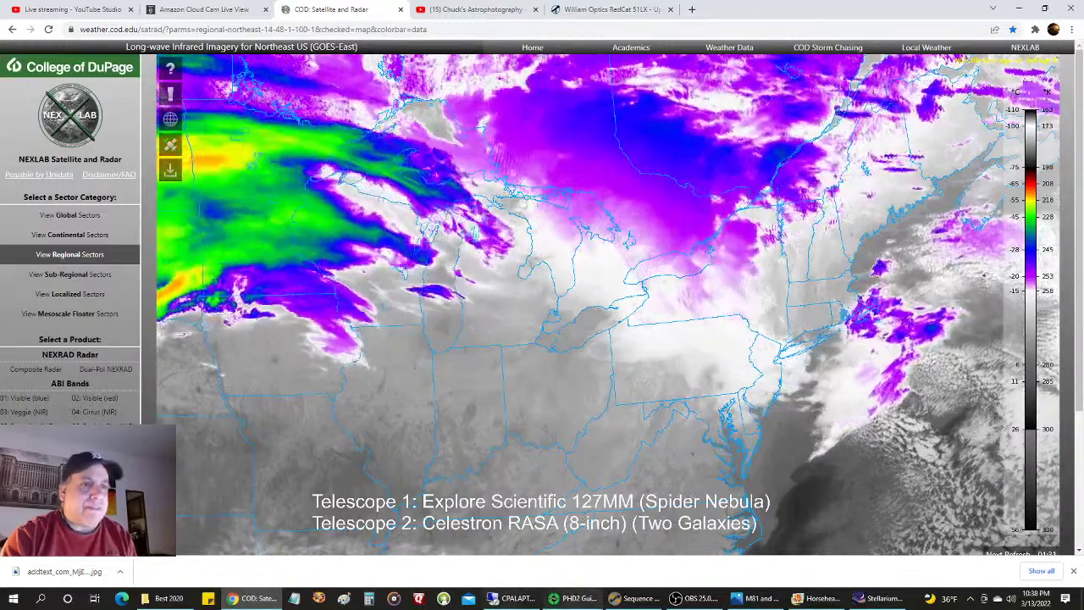
- Check the live stream chat and view the William Optics RedCat 51LX product page, then return to the latest local Spider frame
{"action": "key", "text": "alt+Tab"}
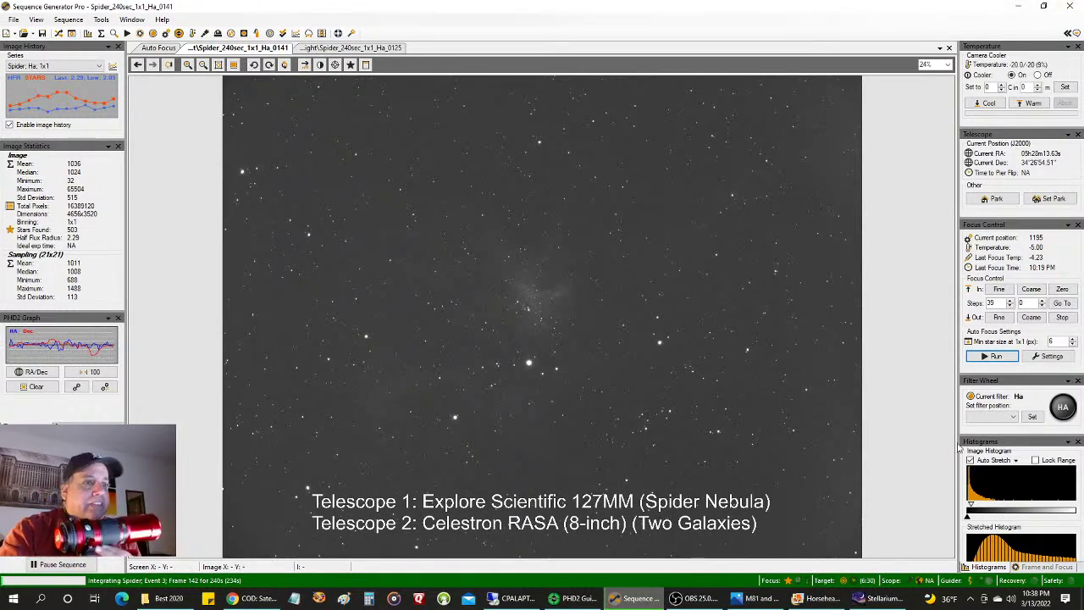
{"action": "left_click", "coordinate": [252, 598]}
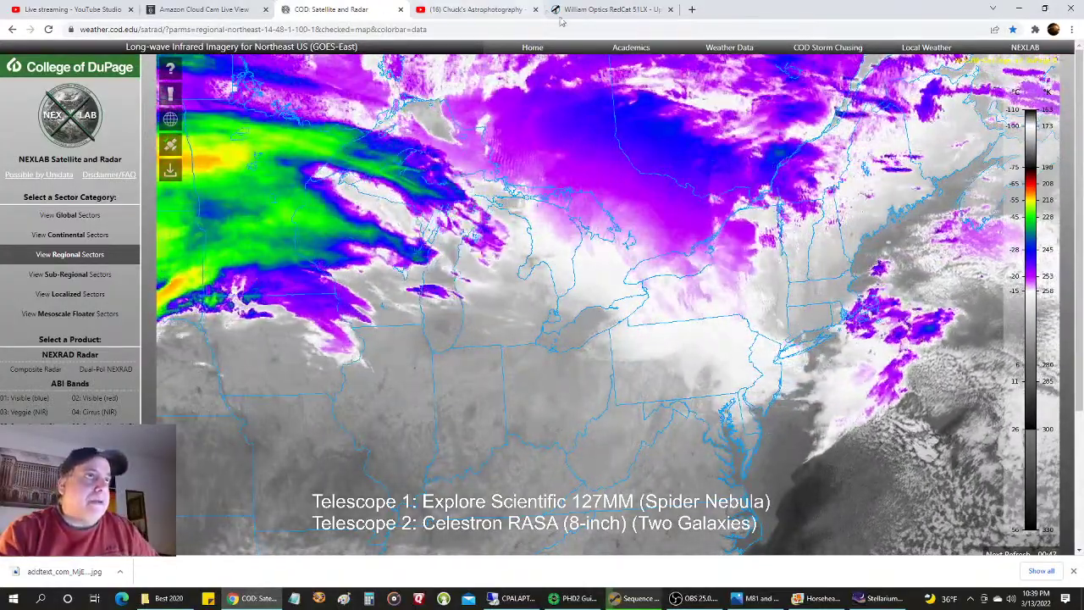
{"action": "left_click", "coordinate": [99, 9]}
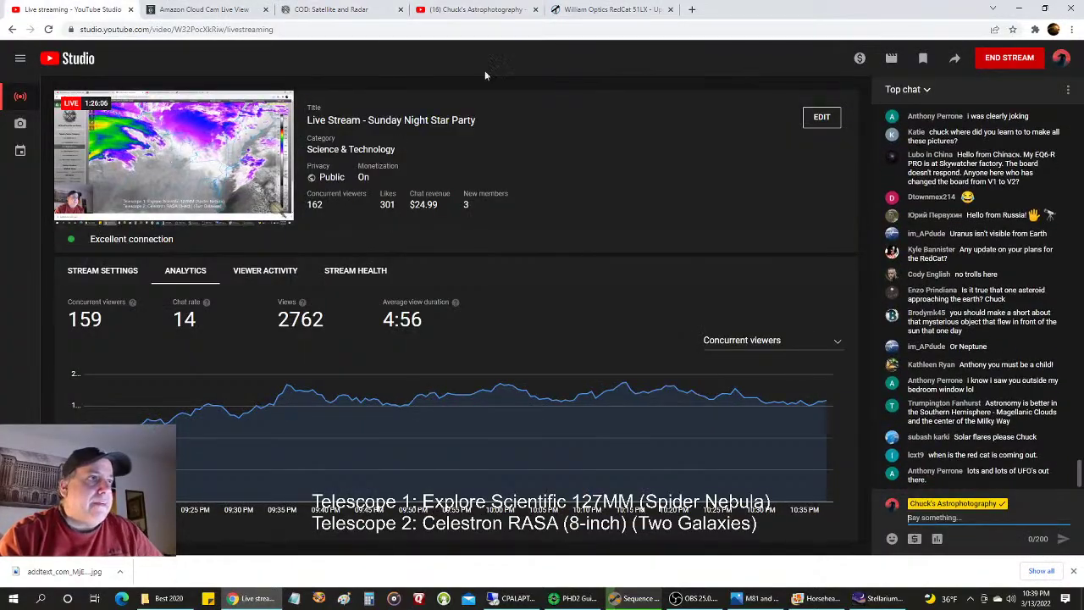
{"action": "left_click", "coordinate": [609, 10]}
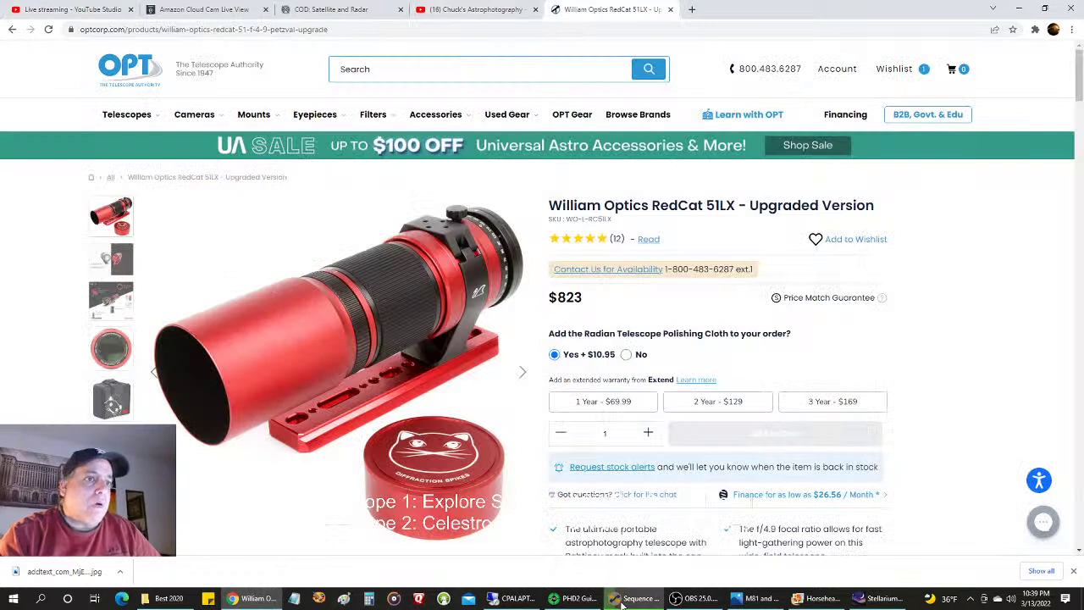
{"action": "left_click", "coordinate": [623, 602]}
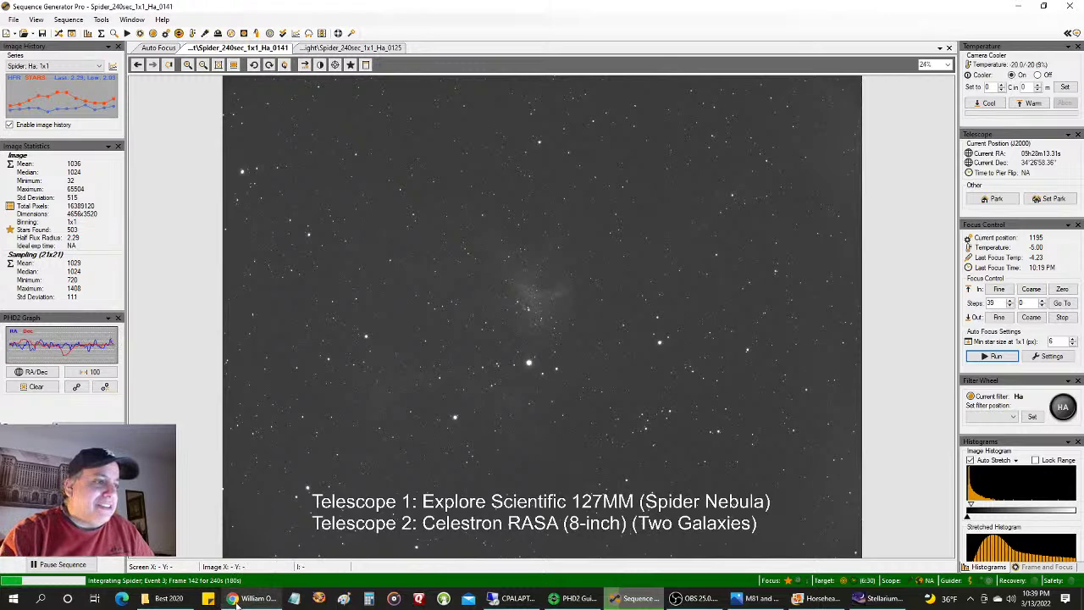
- Open the Best 2021 folder inside Astrophotography and look through its image thumbnails
{"action": "left_click", "coordinate": [169, 598]}
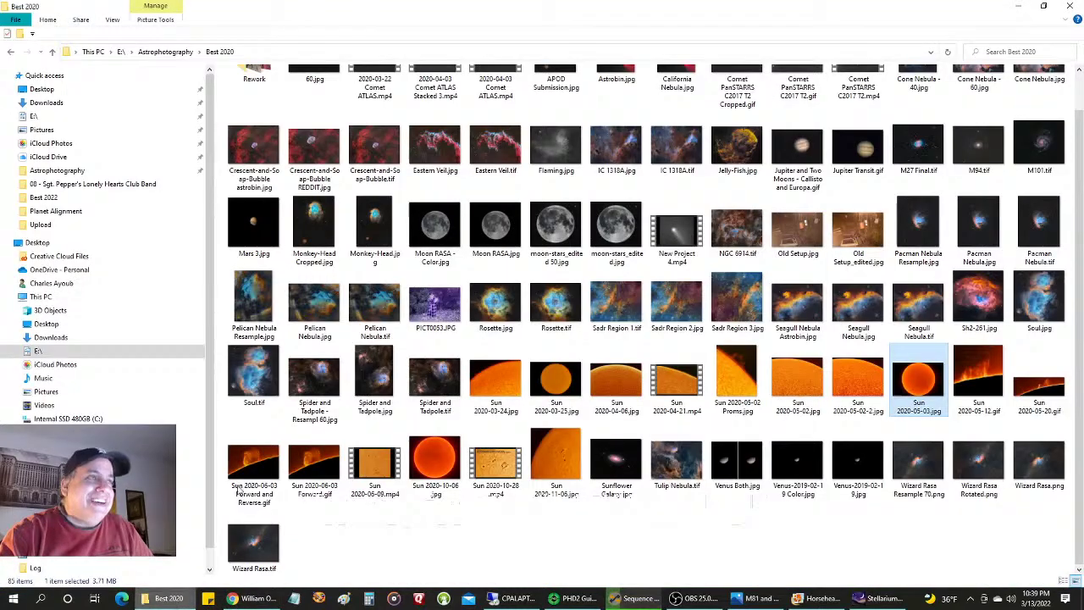
{"action": "left_click", "coordinate": [169, 52]}
{"action": "double_click", "coordinate": [285, 120]}
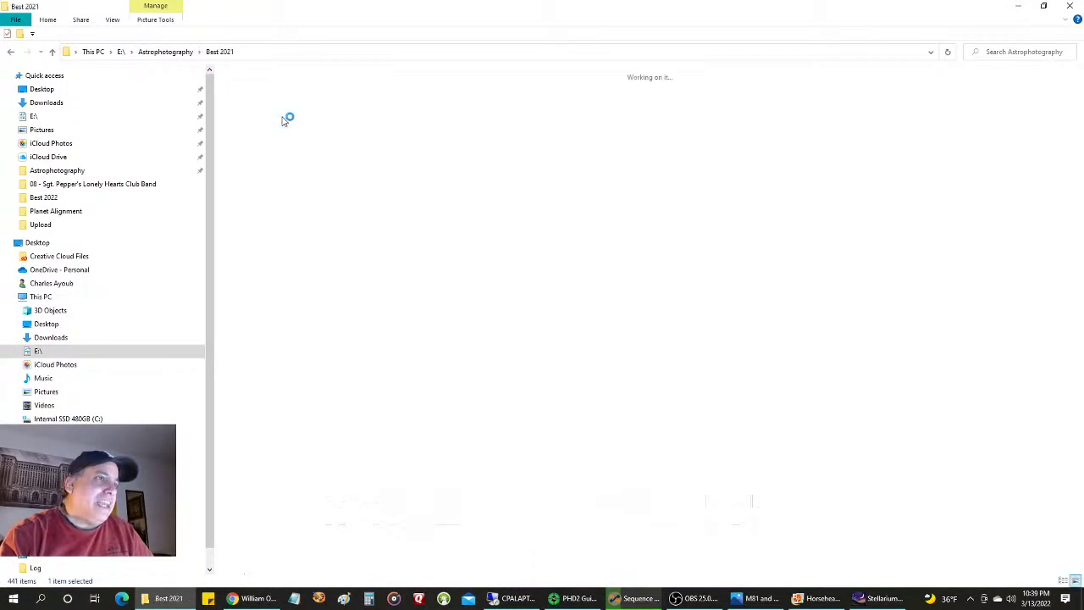
{"action": "scroll", "coordinate": [661, 430], "scroll_direction": "down", "scroll_amount": 3}
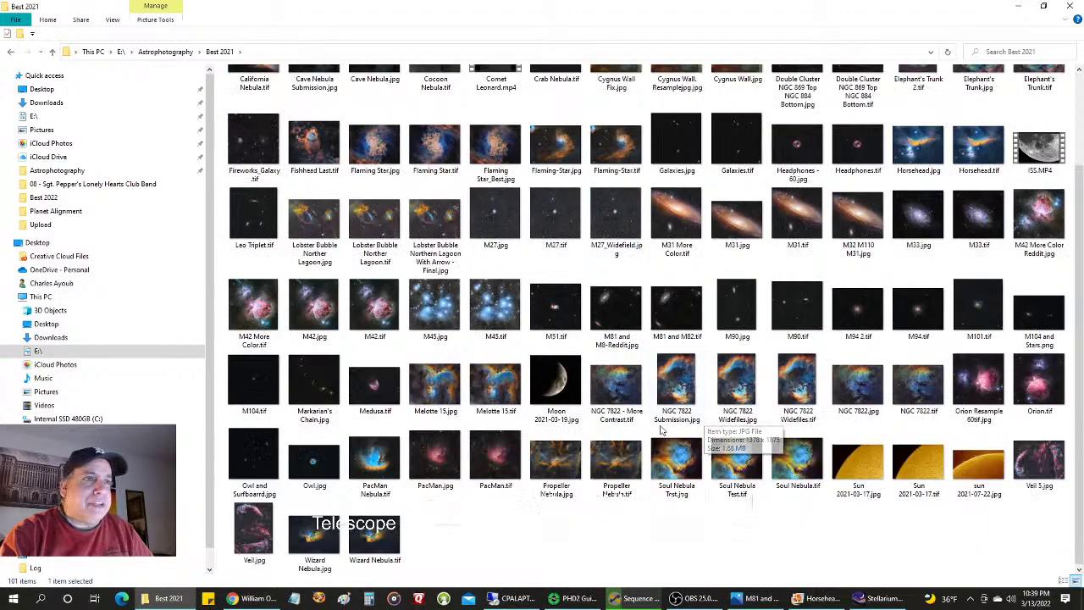
{"action": "scroll", "coordinate": [661, 430], "scroll_direction": "up", "scroll_amount": 2}
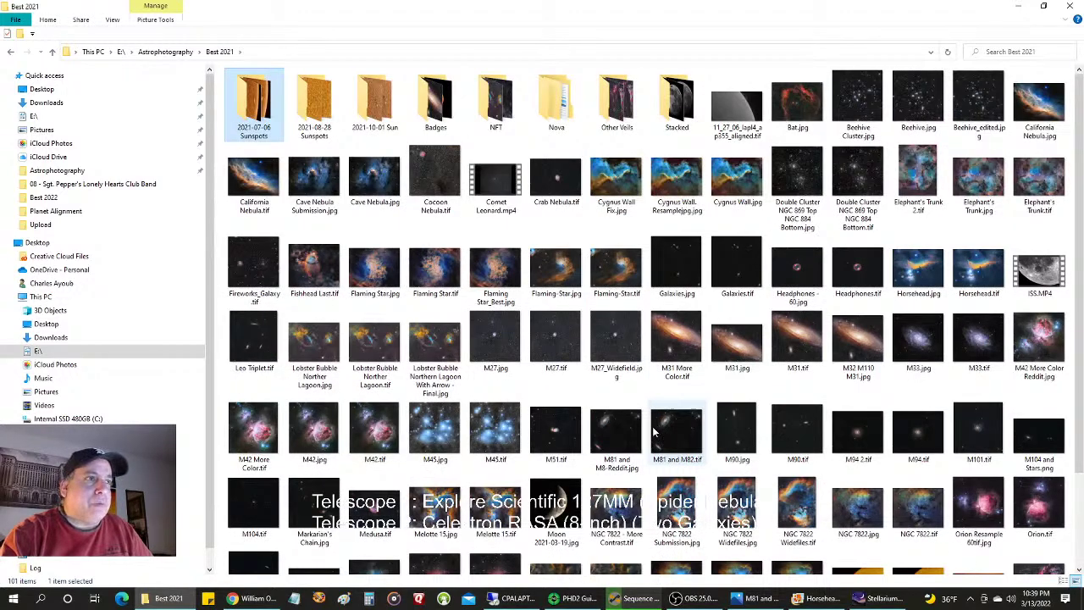
{"action": "scroll", "coordinate": [654, 433], "scroll_direction": "down", "scroll_amount": 2}
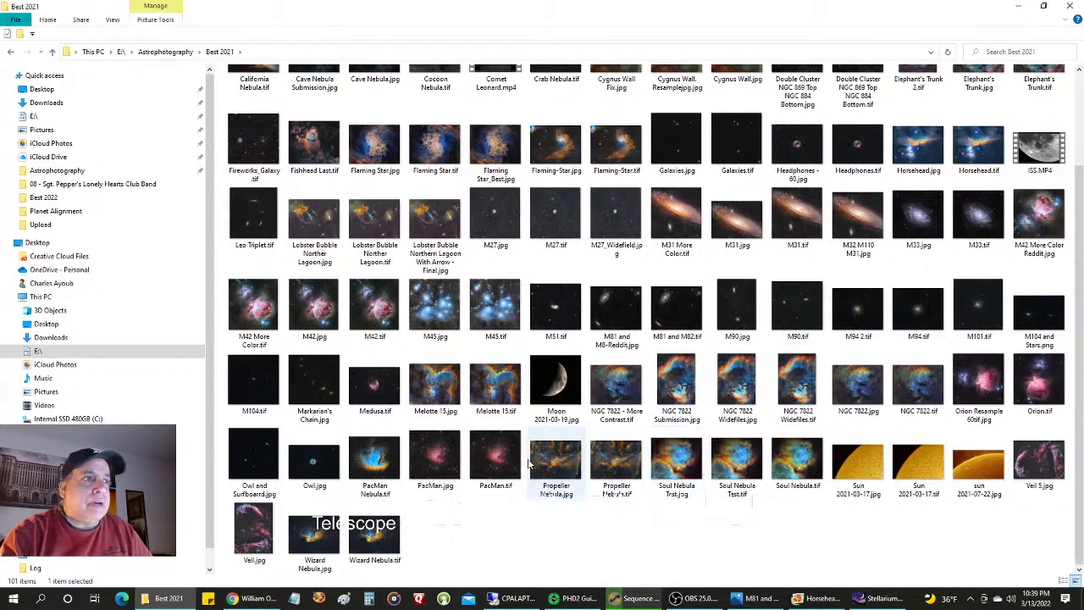
{"action": "scroll", "coordinate": [528, 462], "scroll_direction": "up", "scroll_amount": 2}
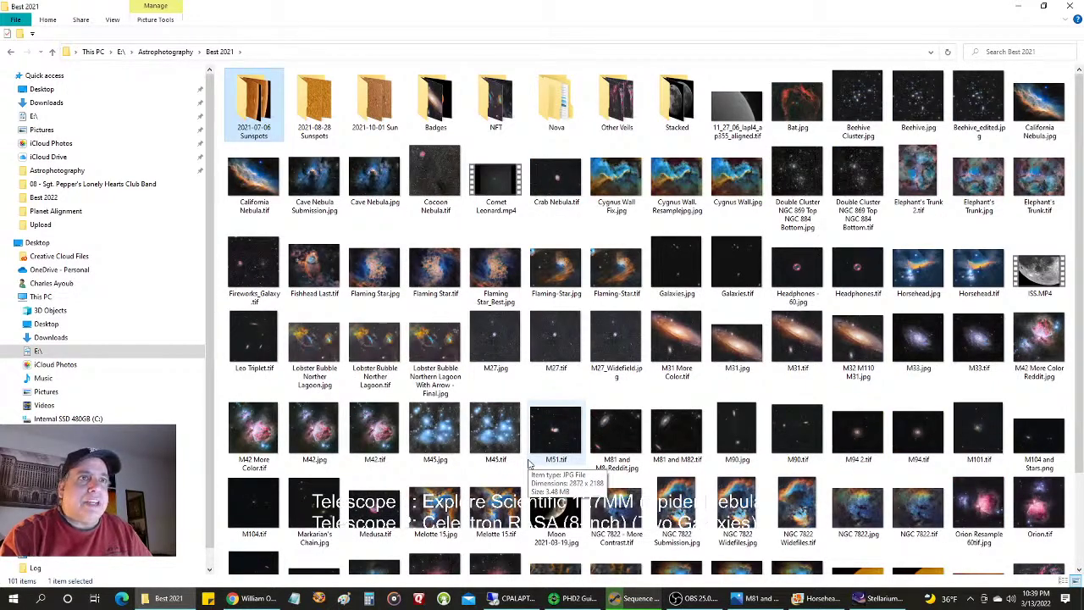
{"action": "scroll", "coordinate": [528, 462], "scroll_direction": "down", "scroll_amount": 2}
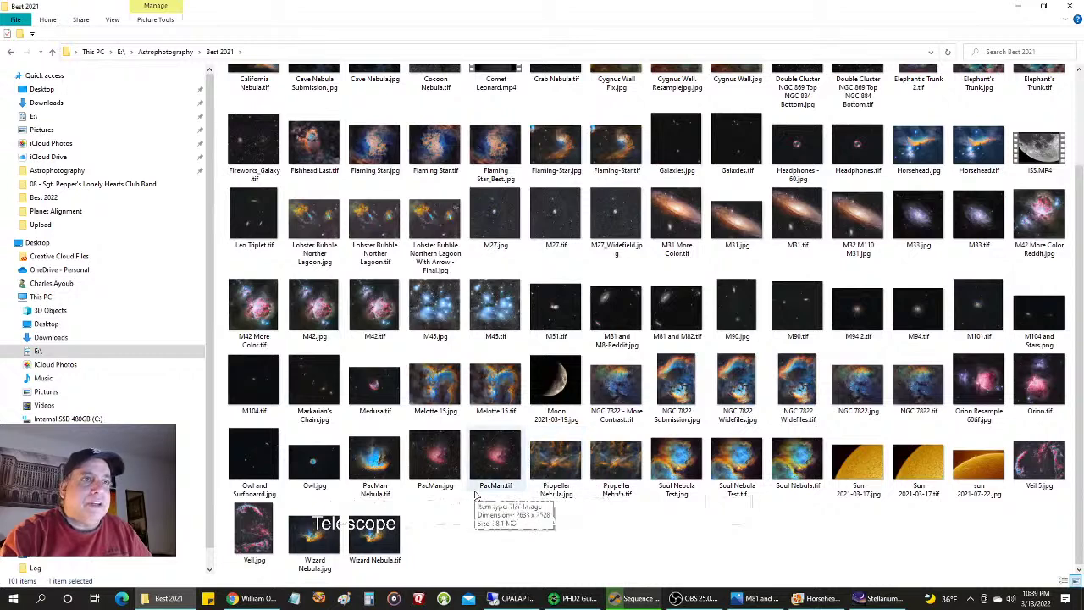
{"action": "scroll", "coordinate": [476, 495], "scroll_direction": "up", "scroll_amount": 2}
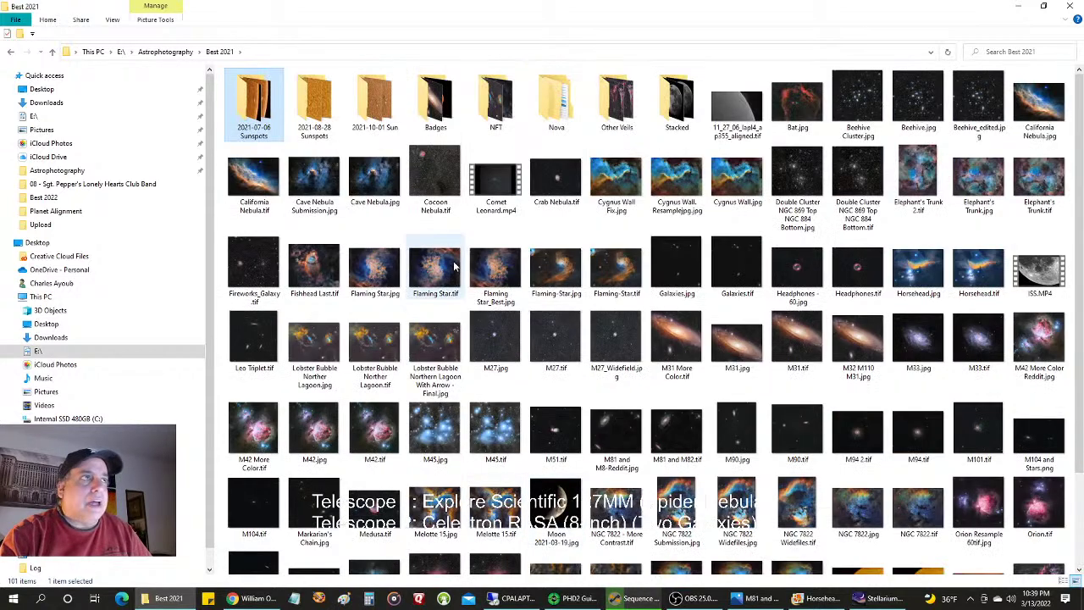
- Open the Best 2020 folder inside Astrophotography and view Mars 3.jpg enlarged to 146%
{"action": "left_click", "coordinate": [165, 51]}
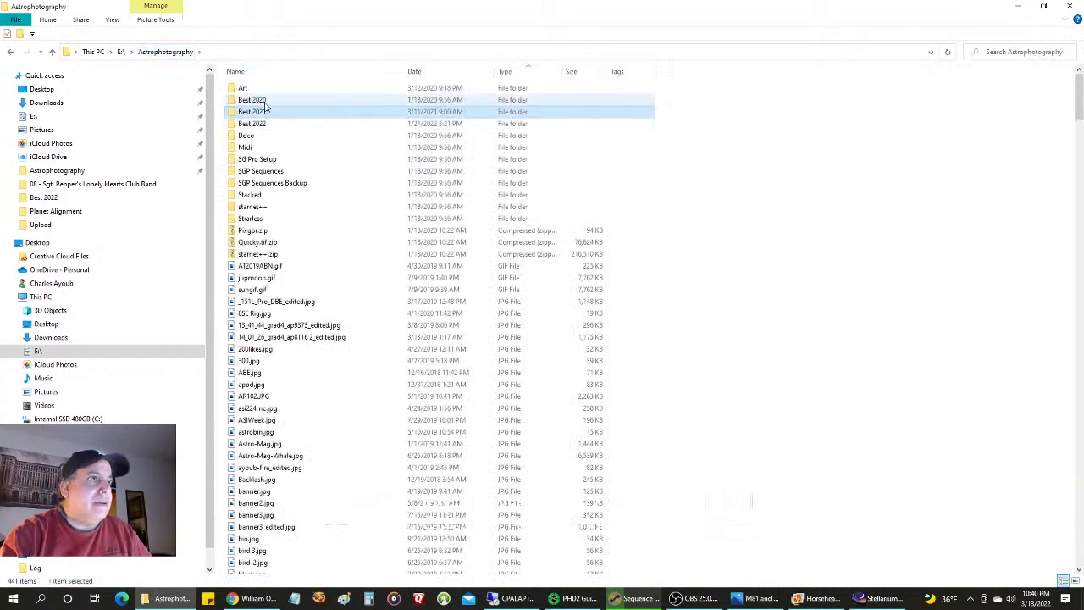
{"action": "left_click", "coordinate": [264, 102]}
{"action": "double_click", "coordinate": [265, 102]}
{"action": "scroll", "coordinate": [561, 301], "scroll_direction": "down", "scroll_amount": 1}
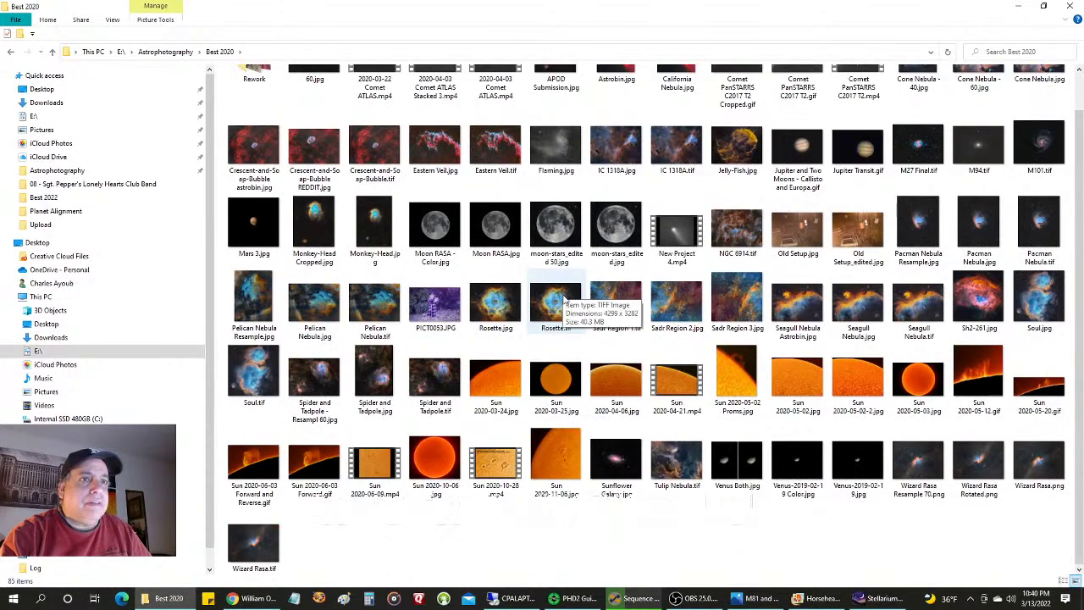
{"action": "scroll", "coordinate": [546, 315], "scroll_direction": "up", "scroll_amount": 1}
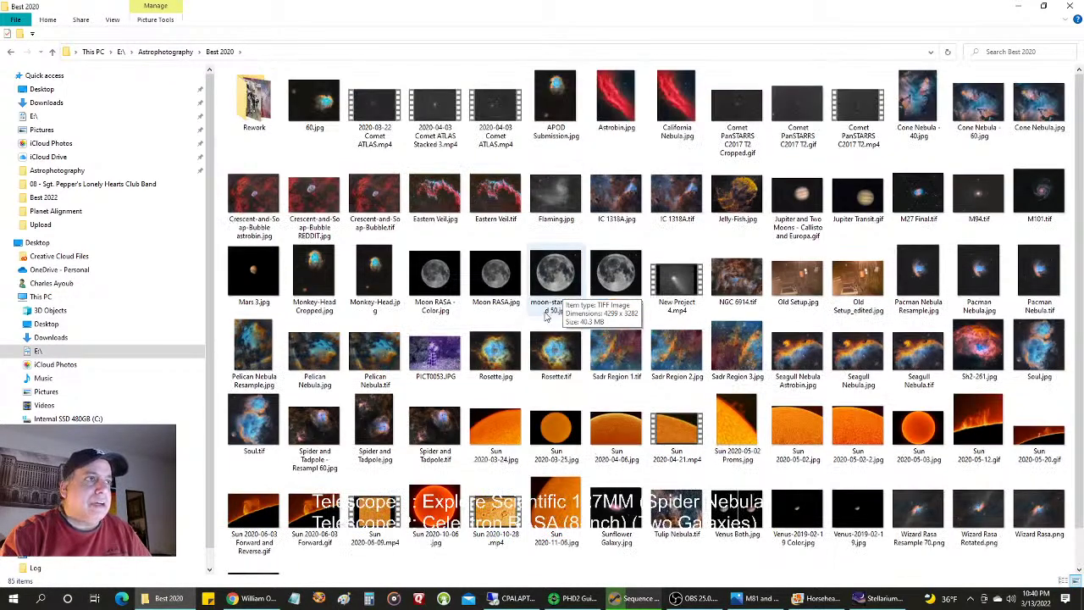
{"action": "left_click", "coordinate": [265, 266]}
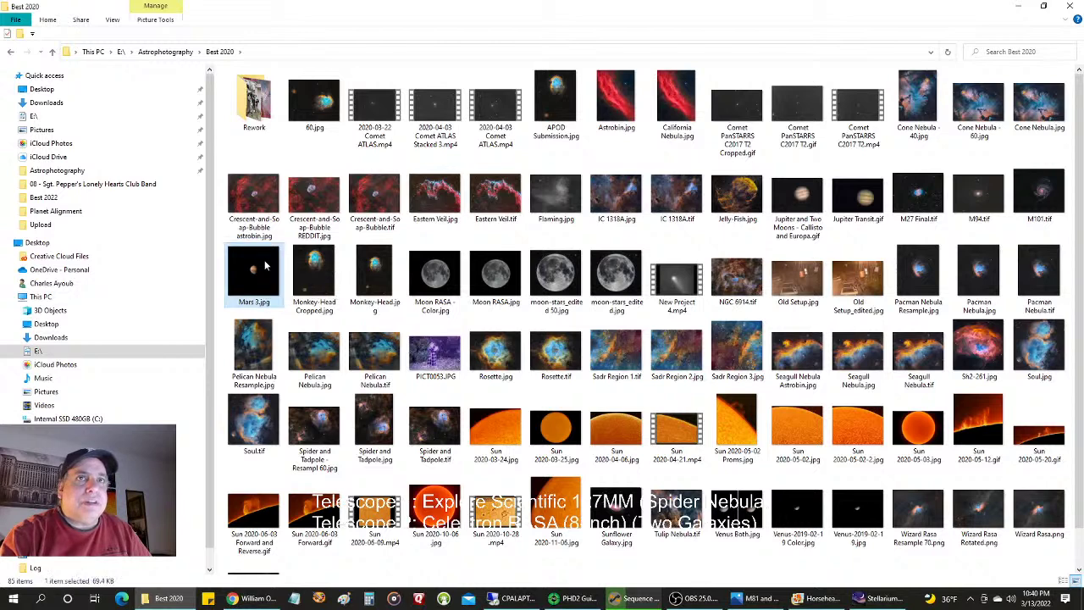
{"action": "double_click", "coordinate": [265, 266]}
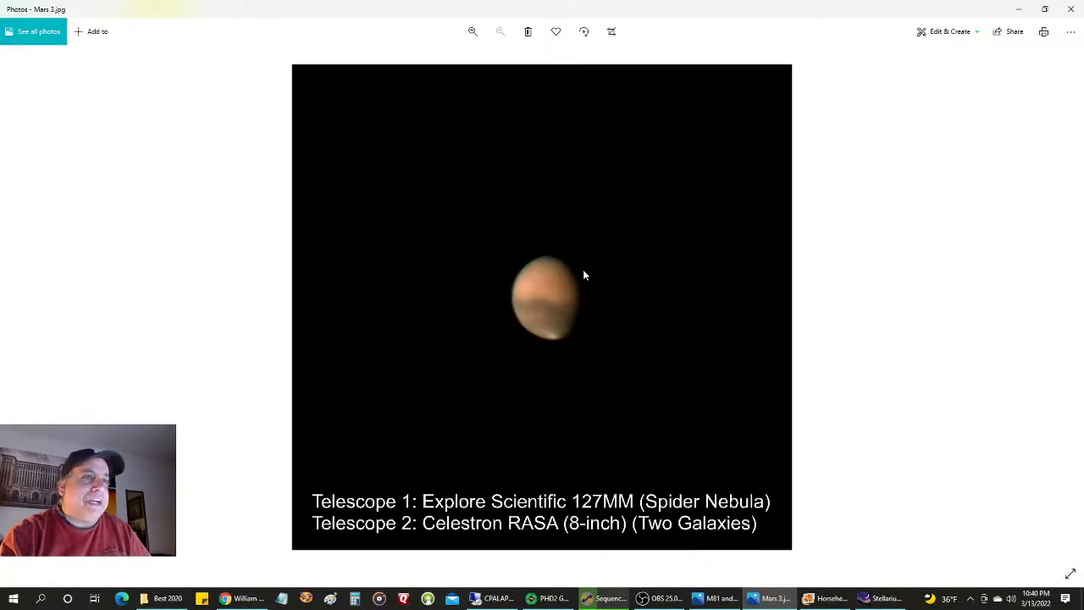
{"action": "scroll", "coordinate": [582, 273], "scroll_direction": "up", "scroll_amount": 2}
{"action": "scroll", "coordinate": [652, 267], "scroll_direction": "down", "scroll_amount": 1}
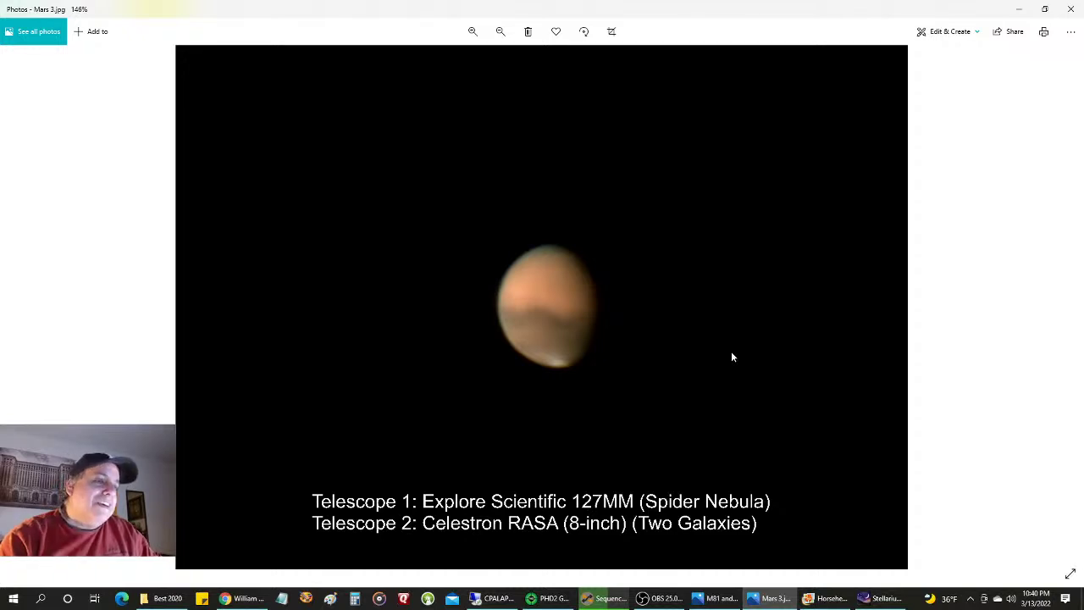
- Check the newest M81 and M82 frame in the remote session, then return to the local Best 2020 folder
{"action": "left_click", "coordinate": [495, 598]}
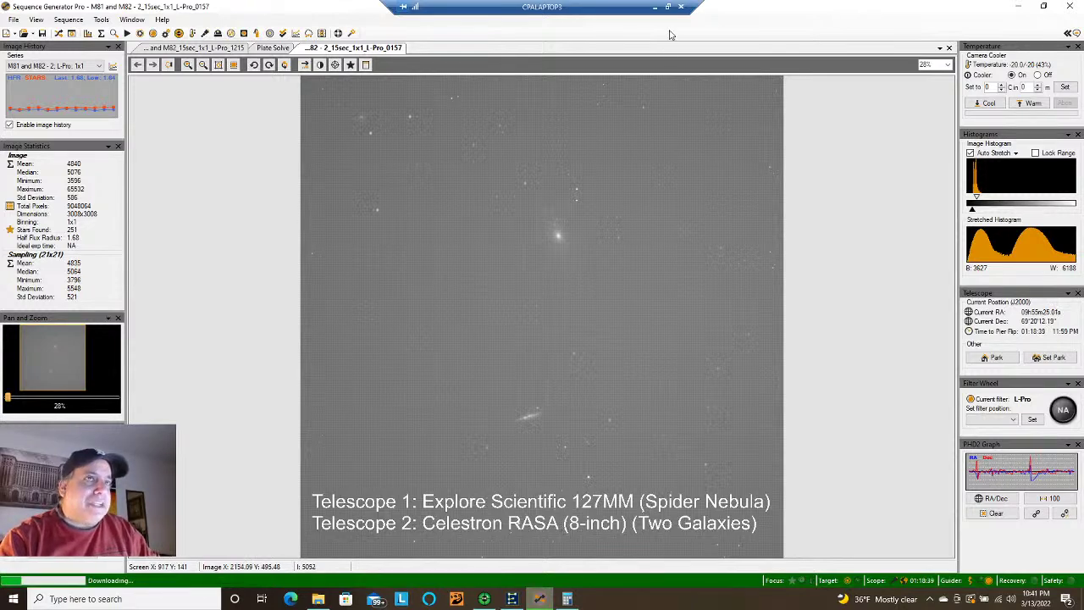
{"action": "left_click", "coordinate": [650, 5]}
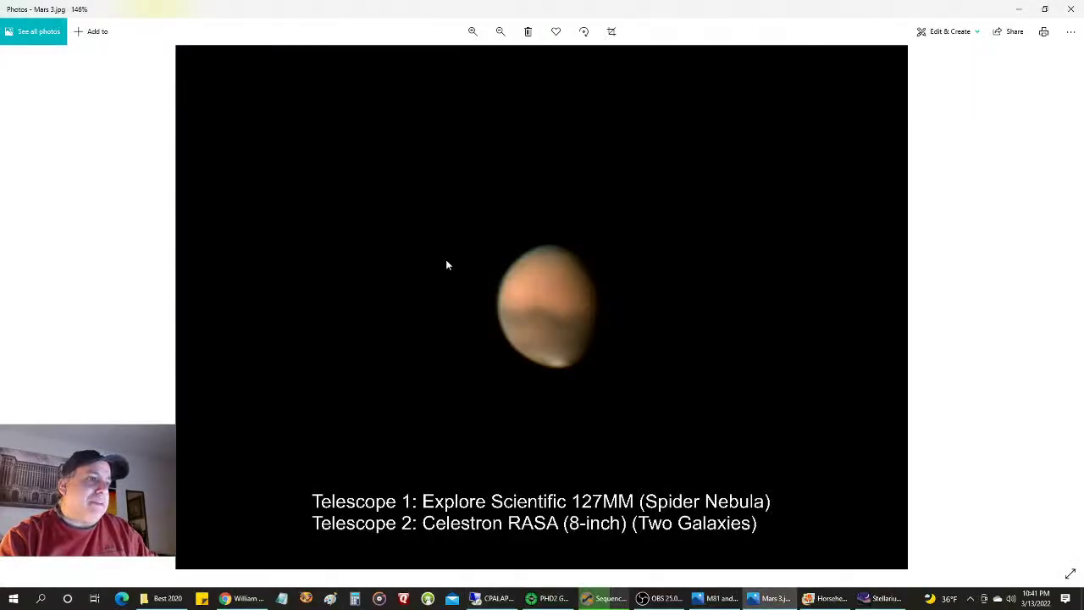
{"action": "left_click", "coordinate": [161, 597]}
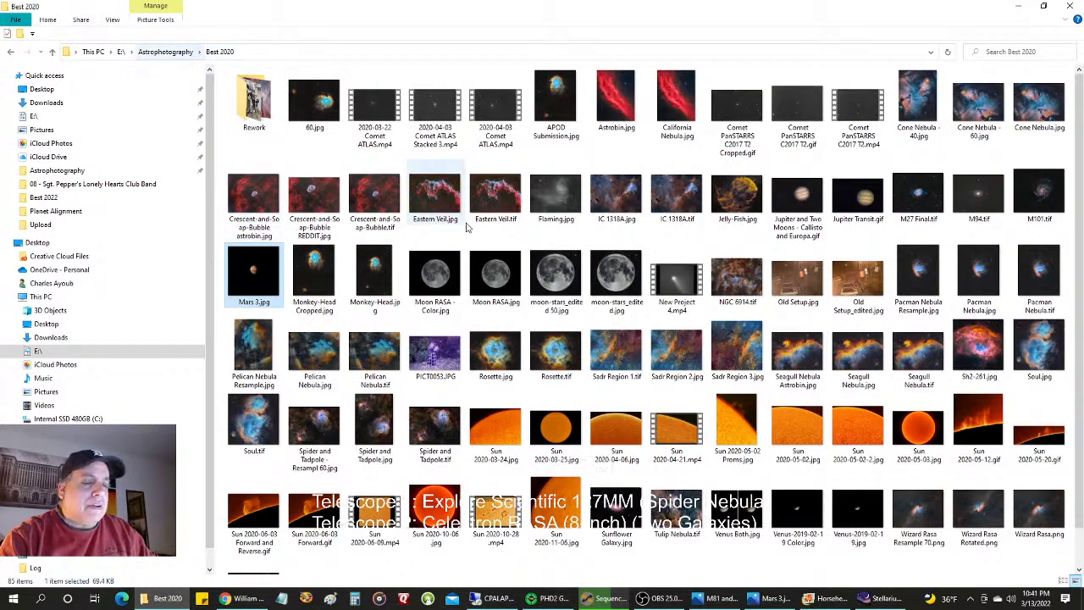
{"action": "mouse_move", "coordinate": [532, 287]}
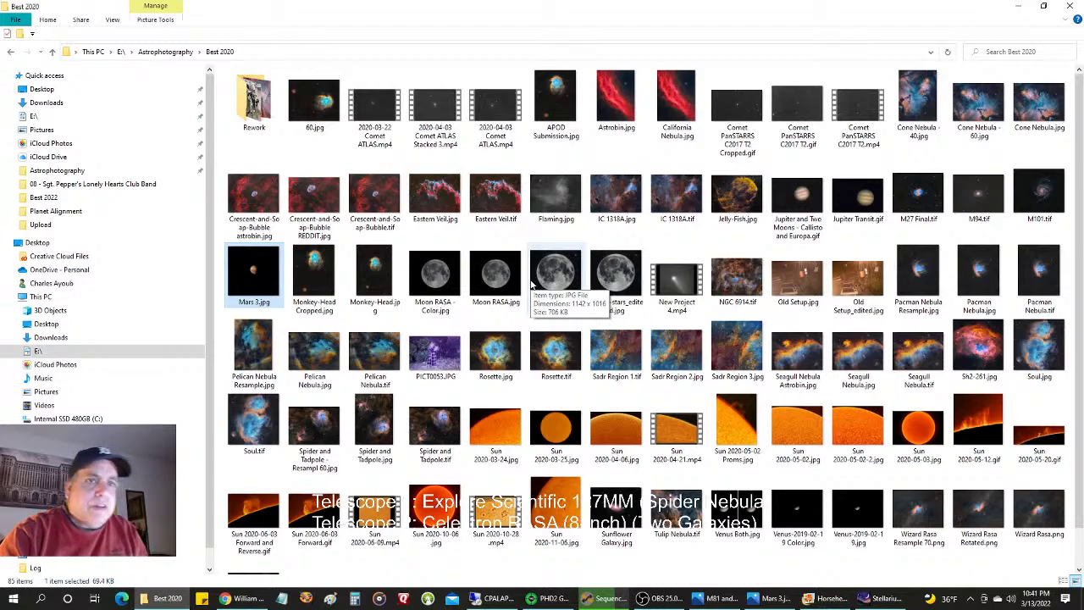
- Review the audio device settings in OBS and close the settings without changing them
{"action": "left_click", "coordinate": [660, 598]}
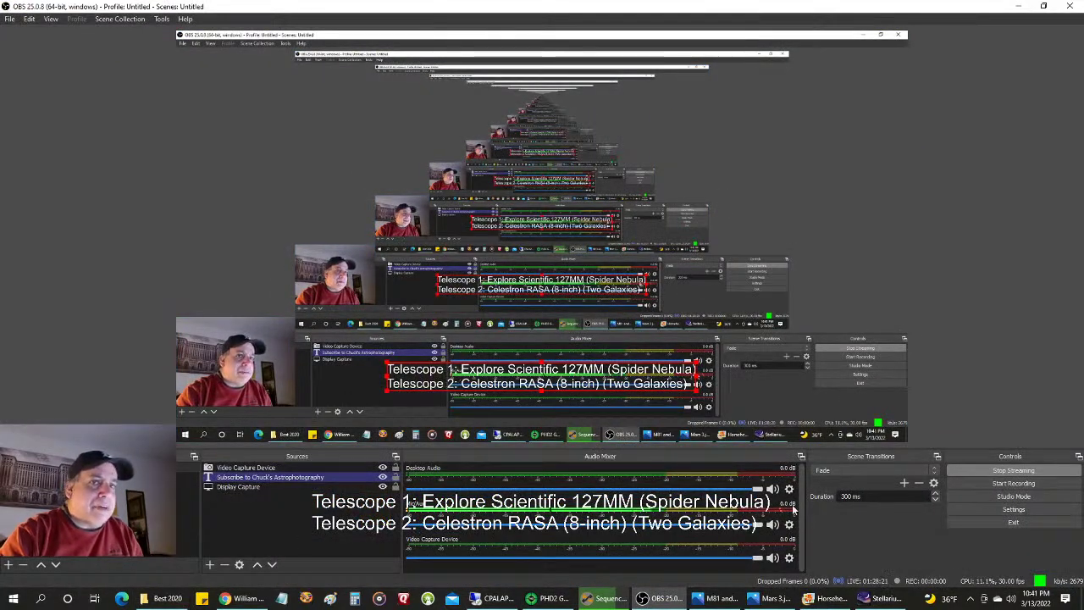
{"action": "left_click", "coordinate": [984, 510]}
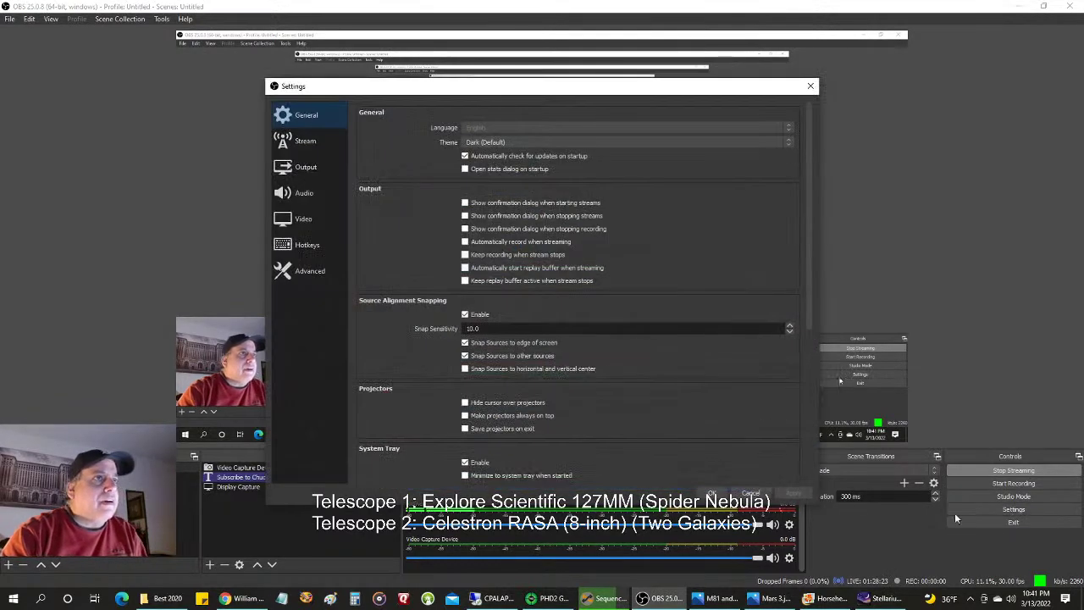
{"action": "left_click", "coordinate": [302, 192]}
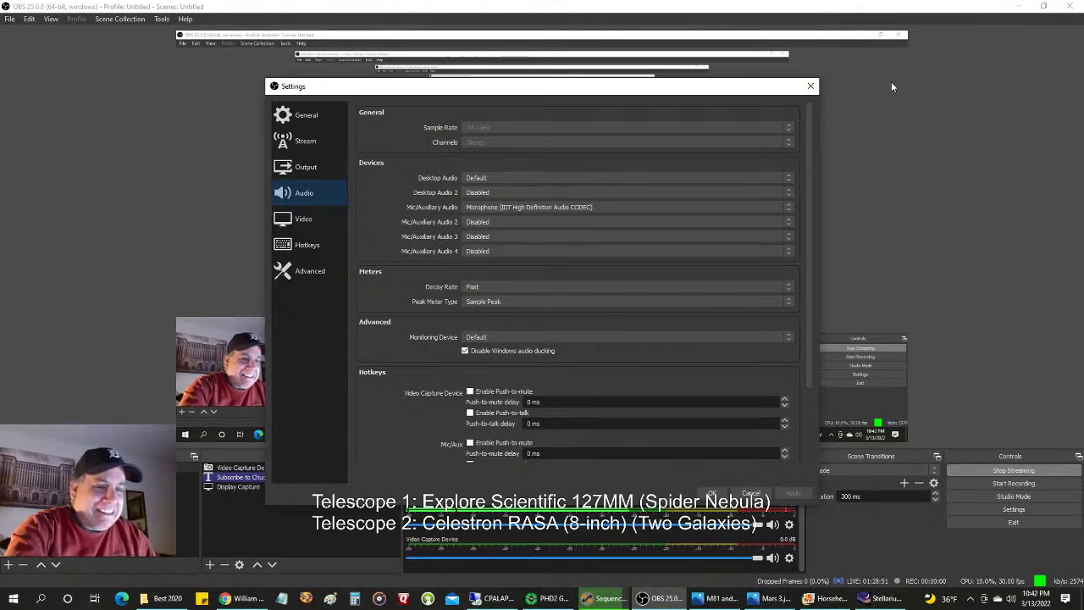
{"action": "left_click", "coordinate": [811, 87]}
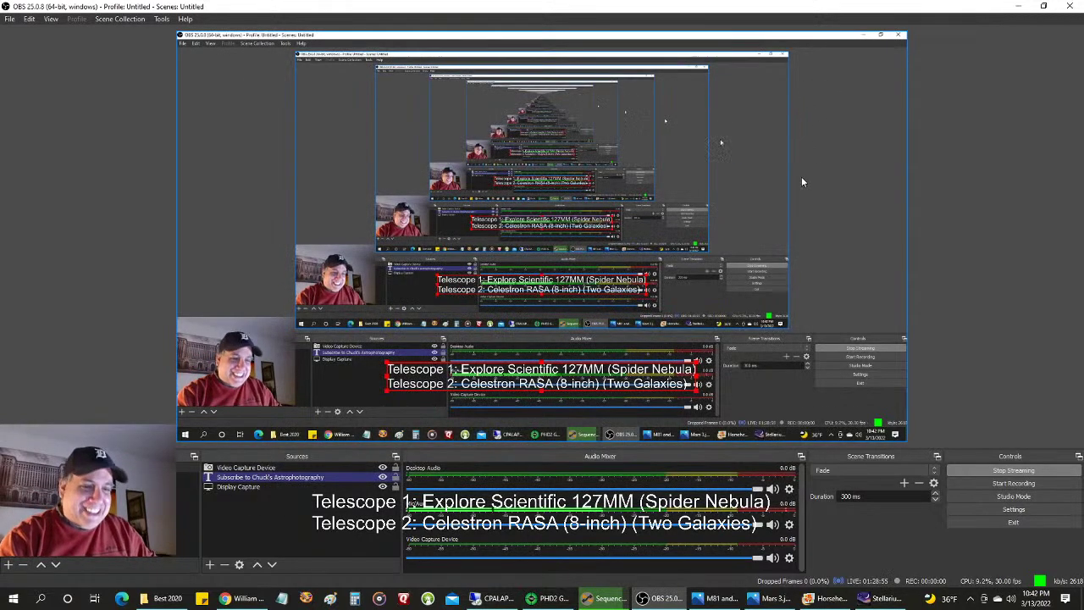
- Check the PHD2 guiding graph in the CPALAPTOP3 remote session and dismiss the guiding correction warning
{"action": "left_click", "coordinate": [498, 598]}
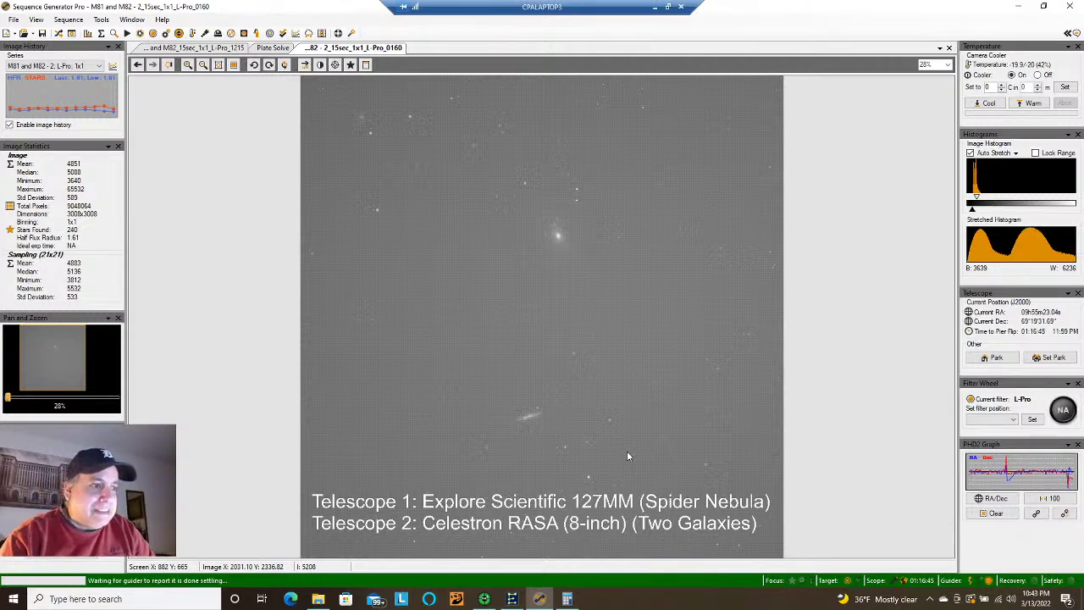
{"action": "left_click", "coordinate": [482, 598]}
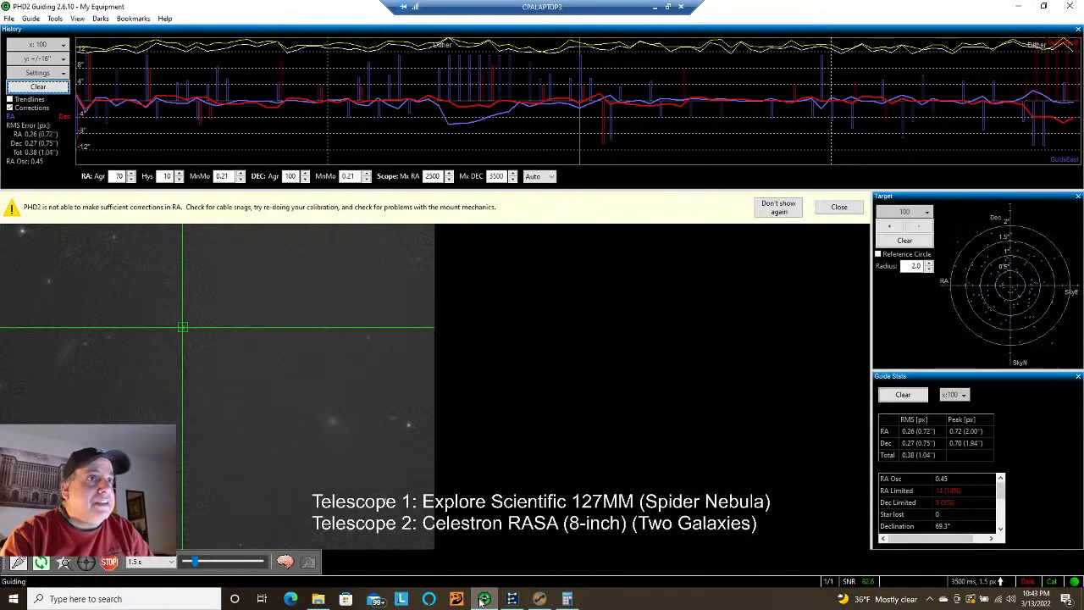
{"action": "left_click", "coordinate": [838, 207]}
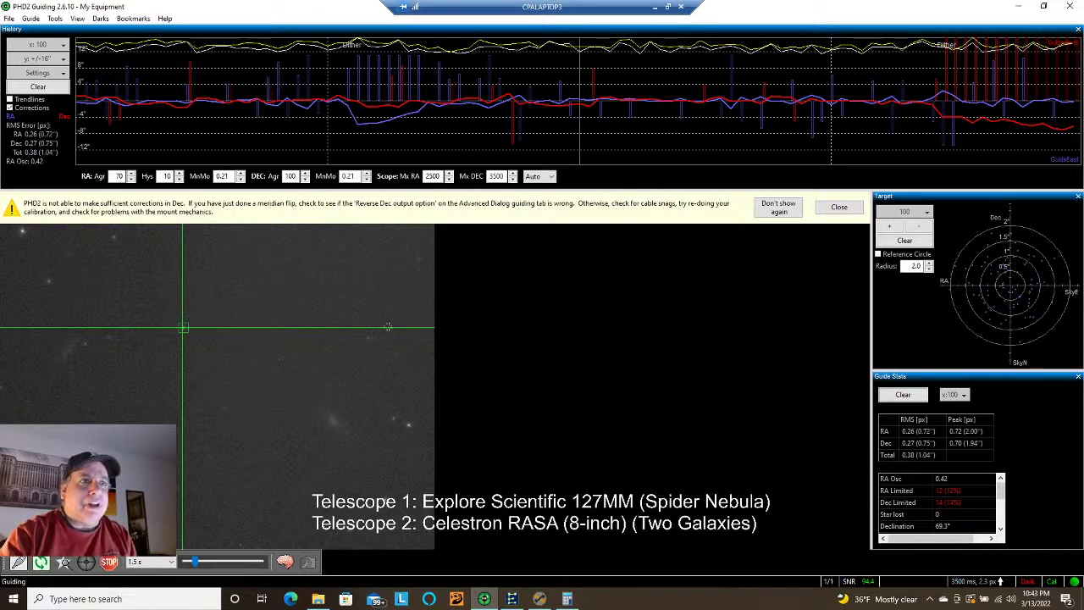
- Abort the running M81 and M82 - 2 imaging sequence in the remote Sequence Generator Pro
{"action": "left_click", "coordinate": [540, 599]}
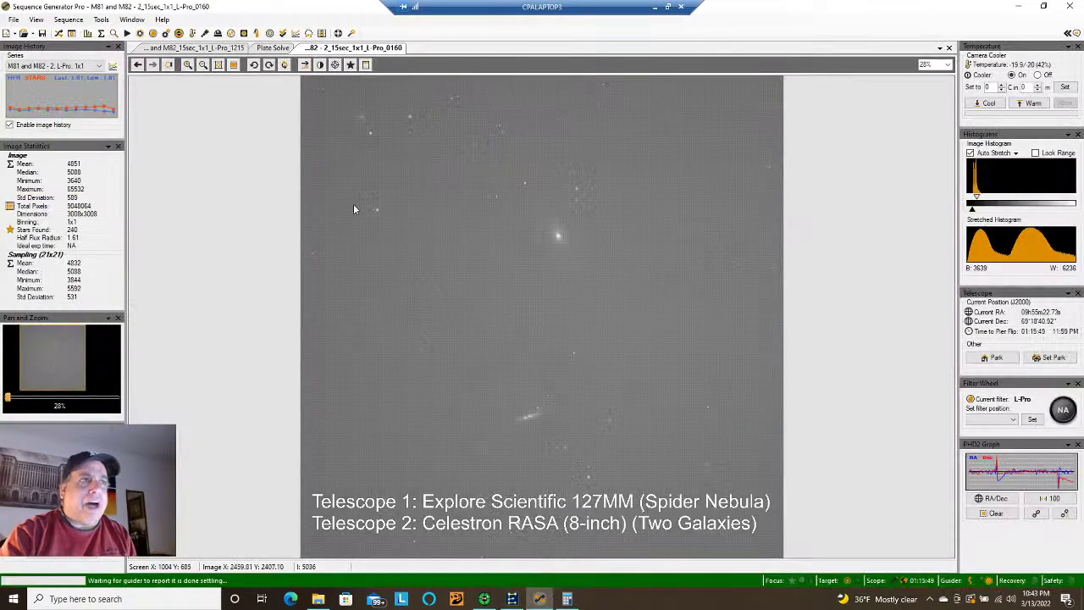
{"action": "left_click", "coordinate": [71, 34]}
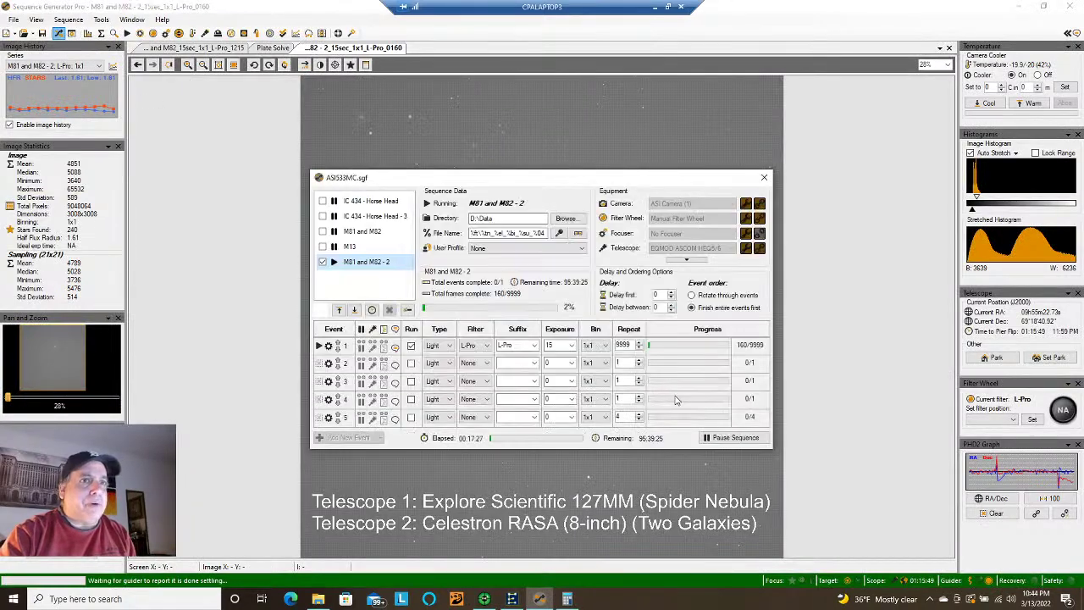
{"action": "left_click", "coordinate": [734, 438]}
{"action": "left_click", "coordinate": [547, 314]}
{"action": "left_click", "coordinate": [516, 347]}
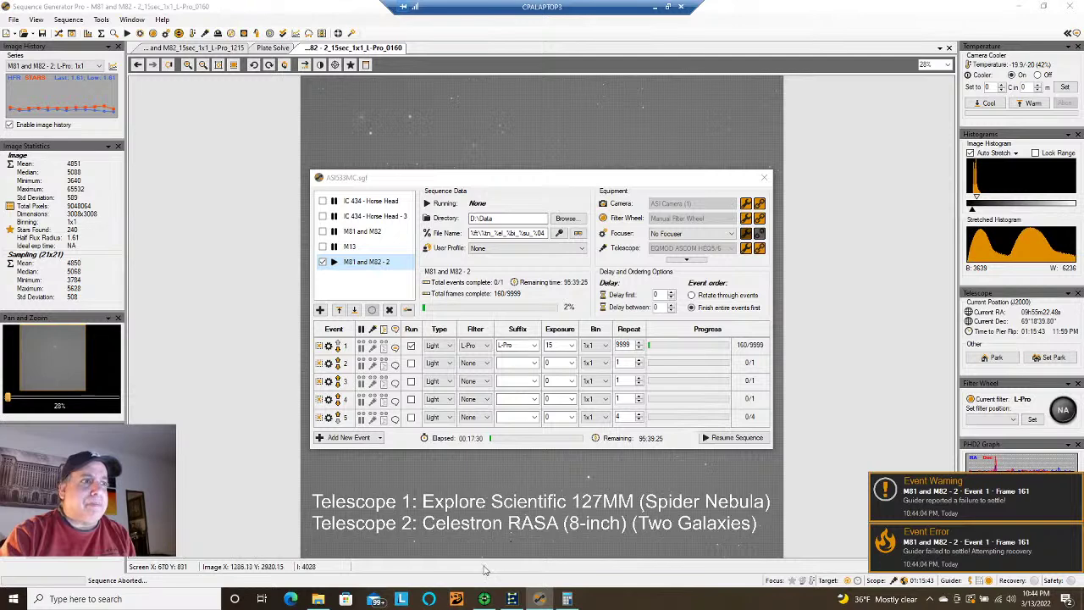
- Check the PHD2 guiding graph in the remote session and resume the M81 and M82 - 2 sequence in Sequence Generator Pro
{"action": "left_click", "coordinate": [484, 598]}
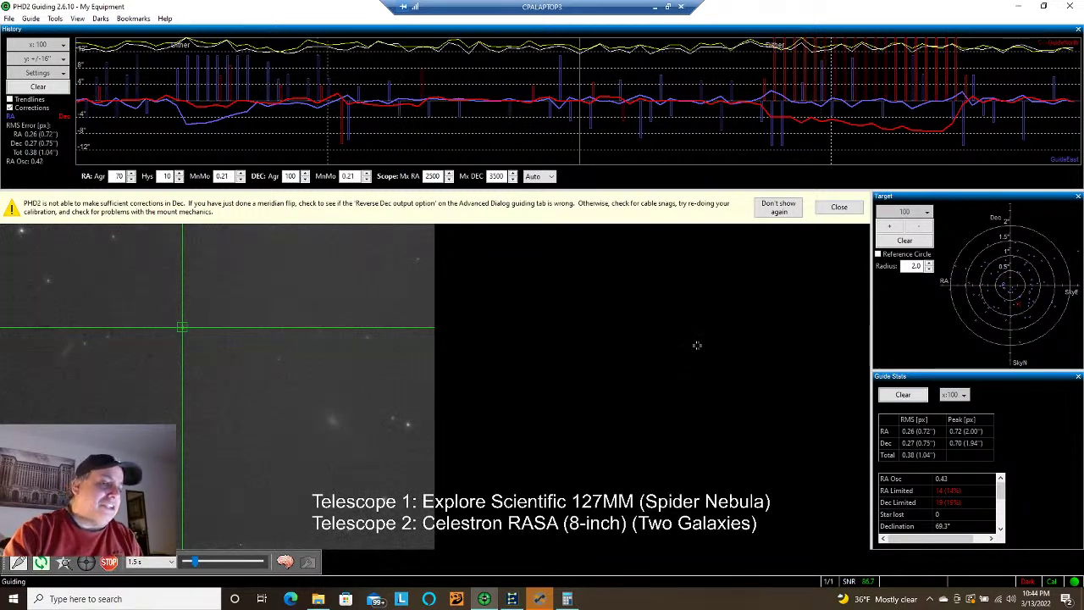
{"action": "mouse_move", "coordinate": [546, 599]}
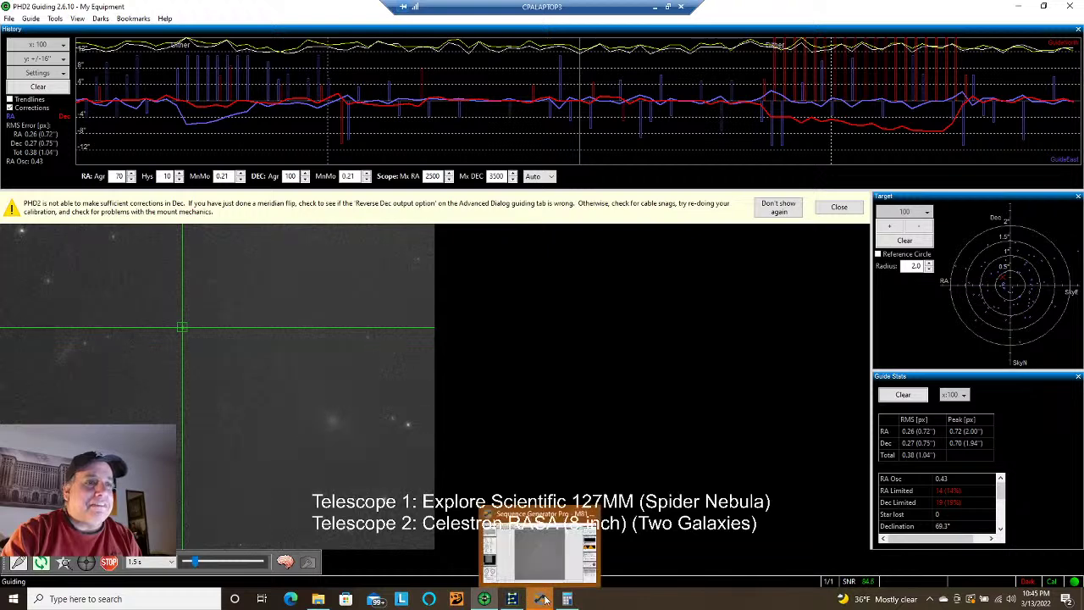
{"action": "left_click", "coordinate": [538, 551]}
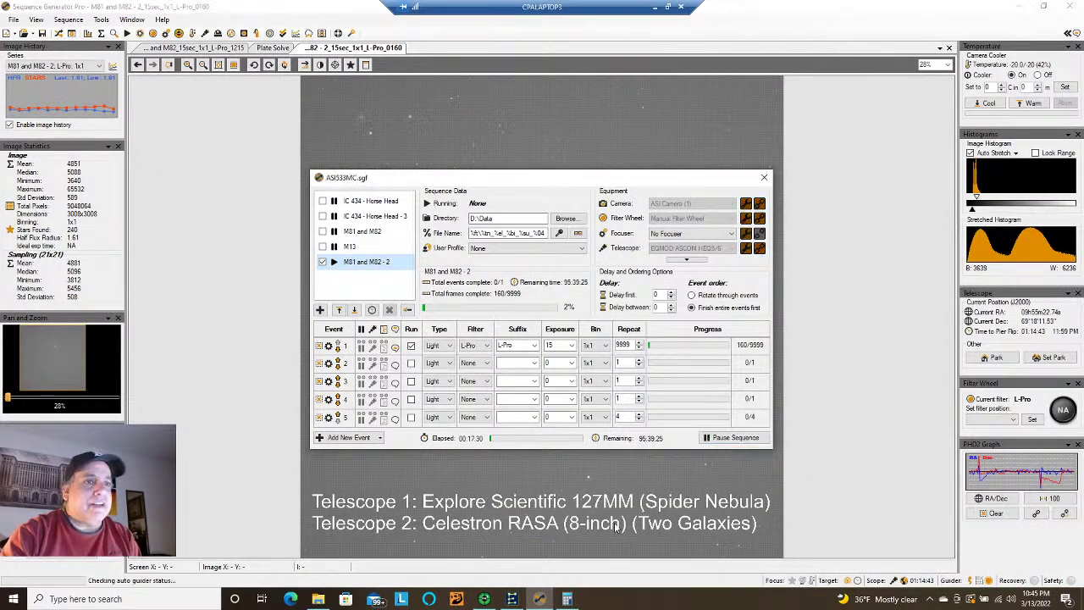
- Recheck the remote PHD2 guiding graph, then return to the running M81 and M82 - 2 capture and close its sequence window
{"action": "left_click", "coordinate": [505, 532]}
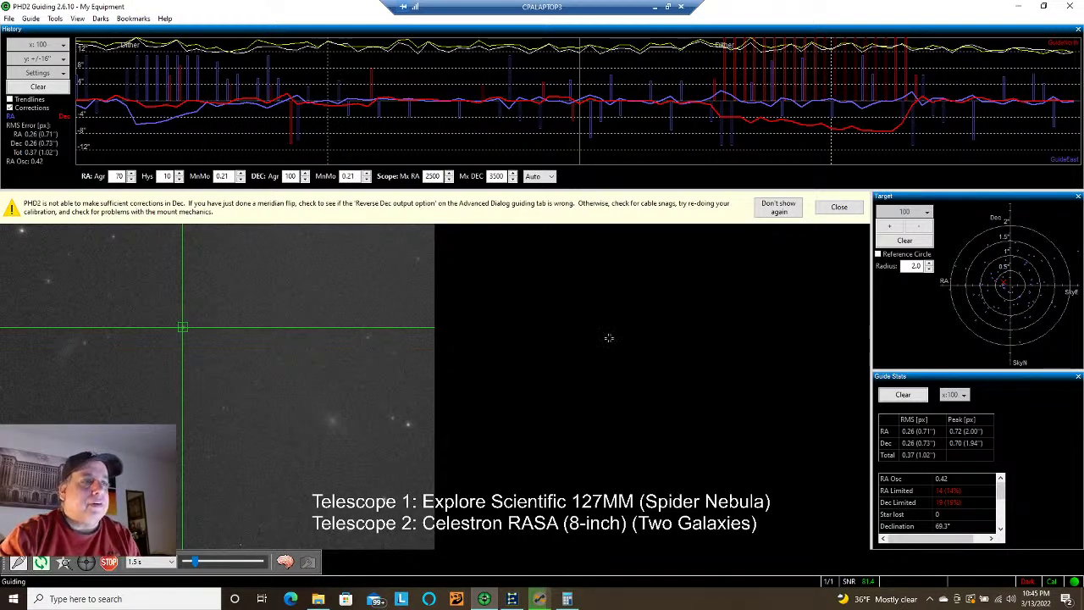
{"action": "left_click", "coordinate": [539, 599]}
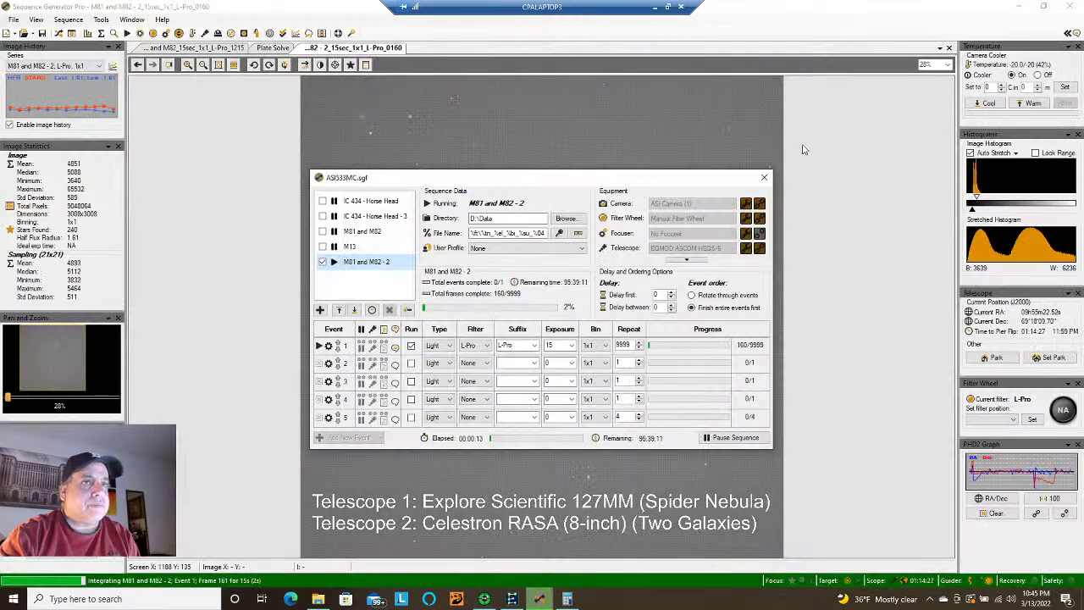
{"action": "left_click", "coordinate": [760, 177]}
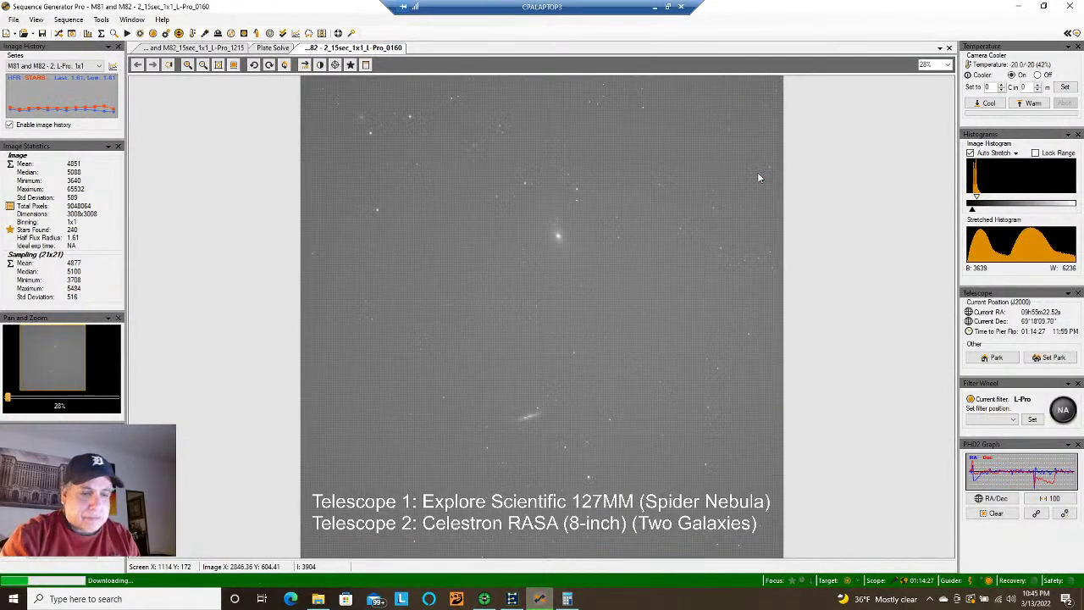
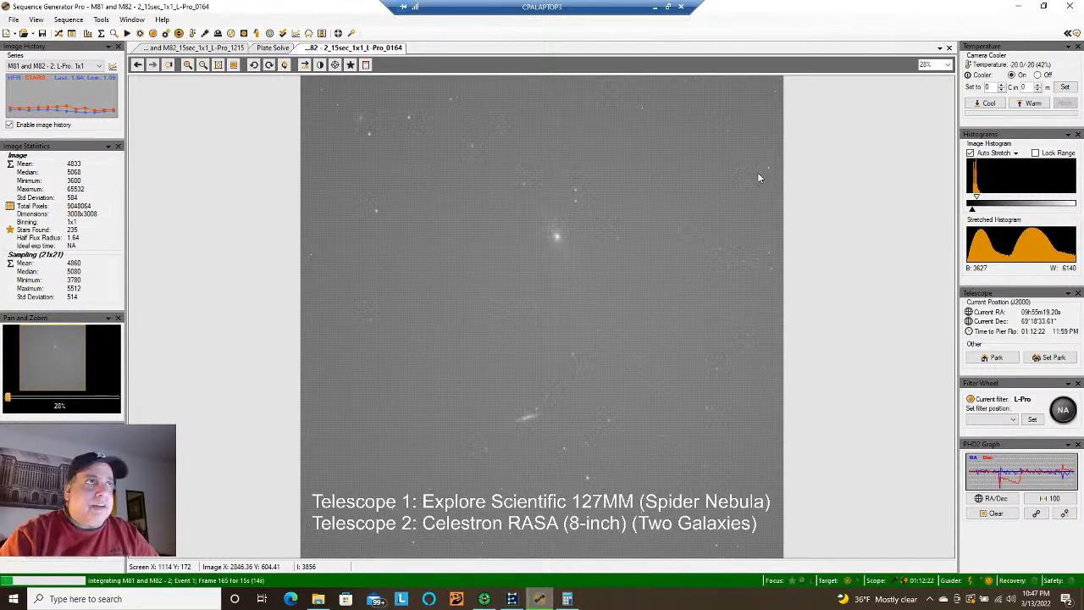
- Leave the remote session and show the Cloud Cam live view, YouTube channel page and College of DuPage satellite map in the browser
{"action": "left_click", "coordinate": [658, 6]}
{"action": "left_click", "coordinate": [244, 598]}
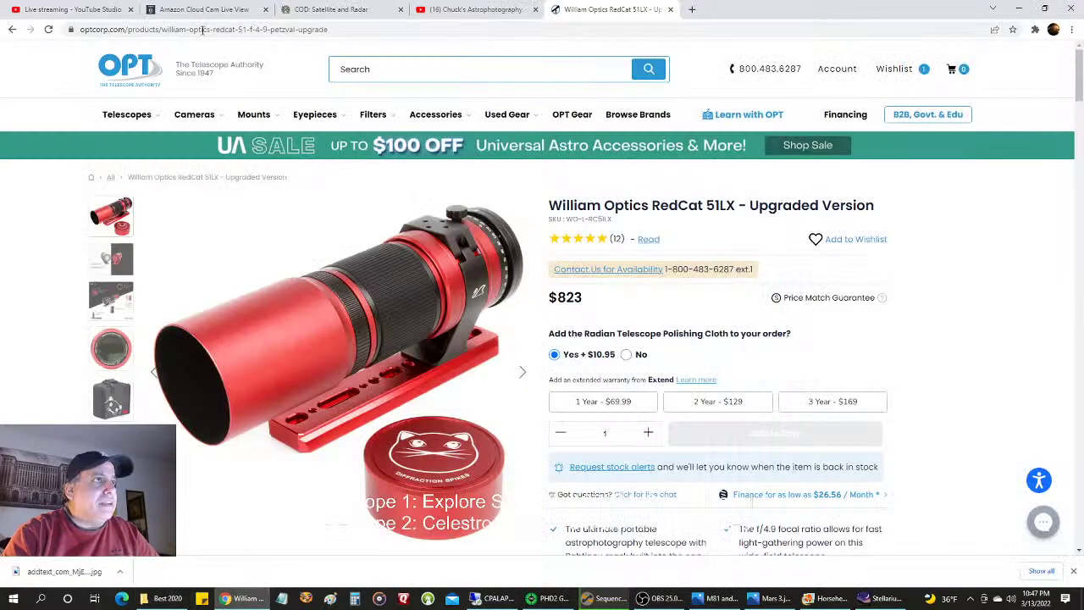
{"action": "left_click", "coordinate": [225, 9]}
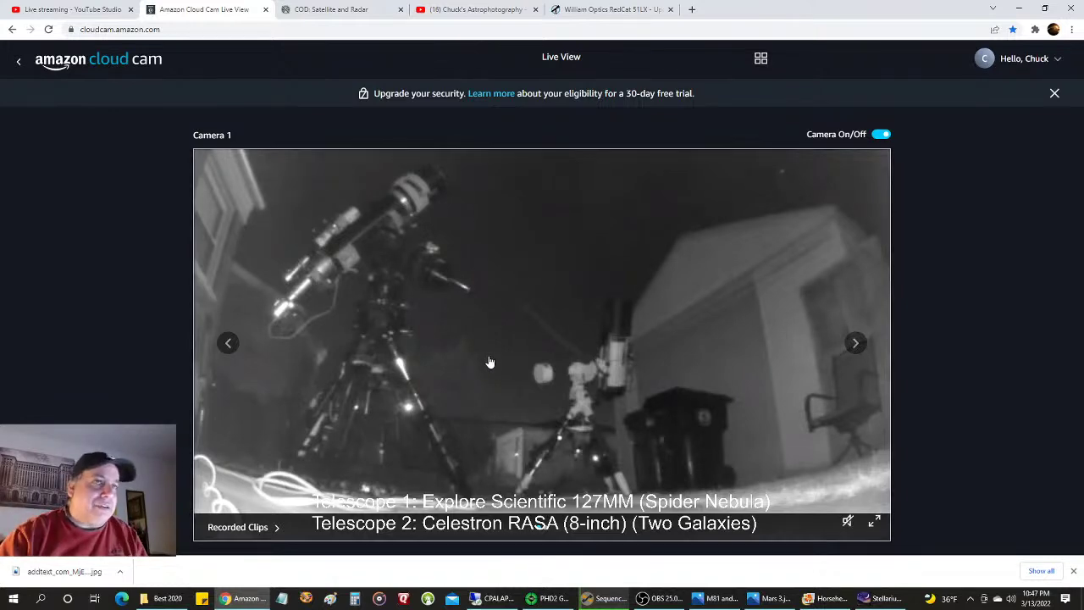
{"action": "left_click", "coordinate": [469, 9]}
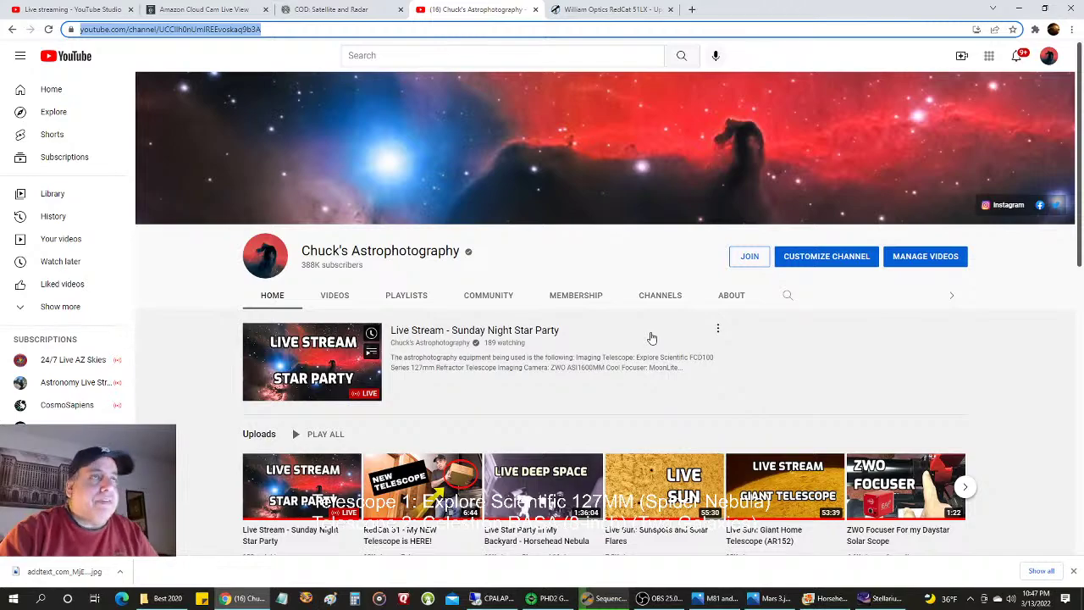
{"action": "left_click", "coordinate": [337, 9]}
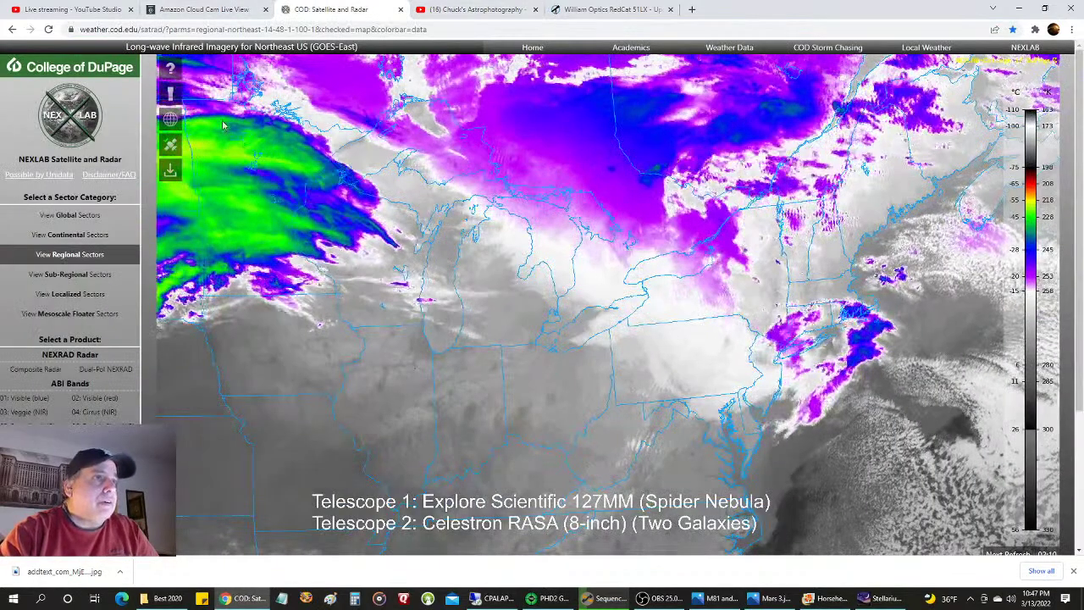
{"action": "left_click", "coordinate": [166, 11]}
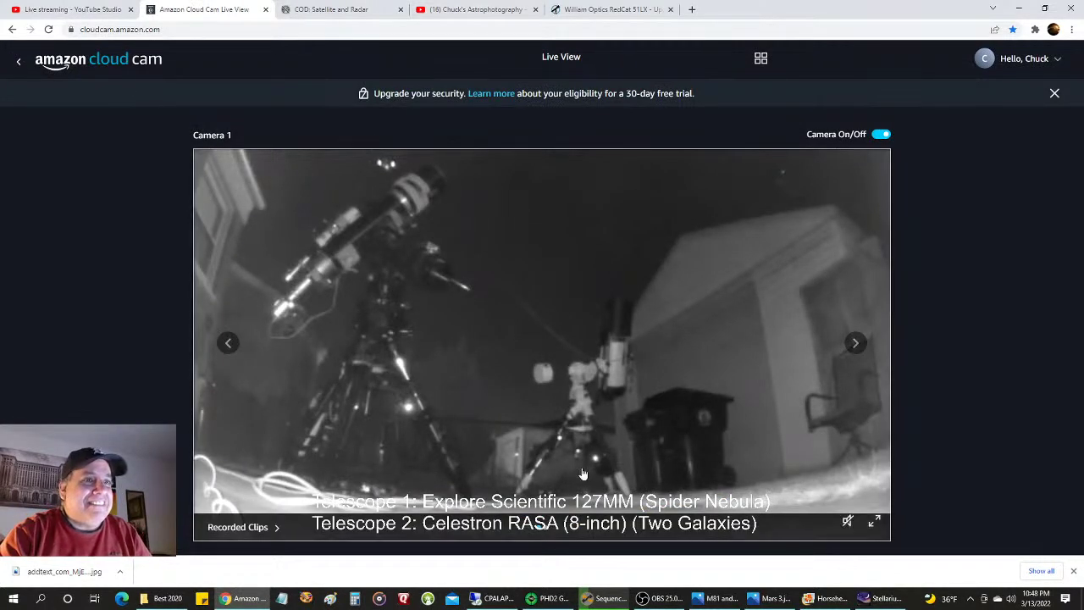
- Open the sequencer in the local Sequence Generator Pro and review the Spider target's capture progress
{"action": "left_click", "coordinate": [595, 597]}
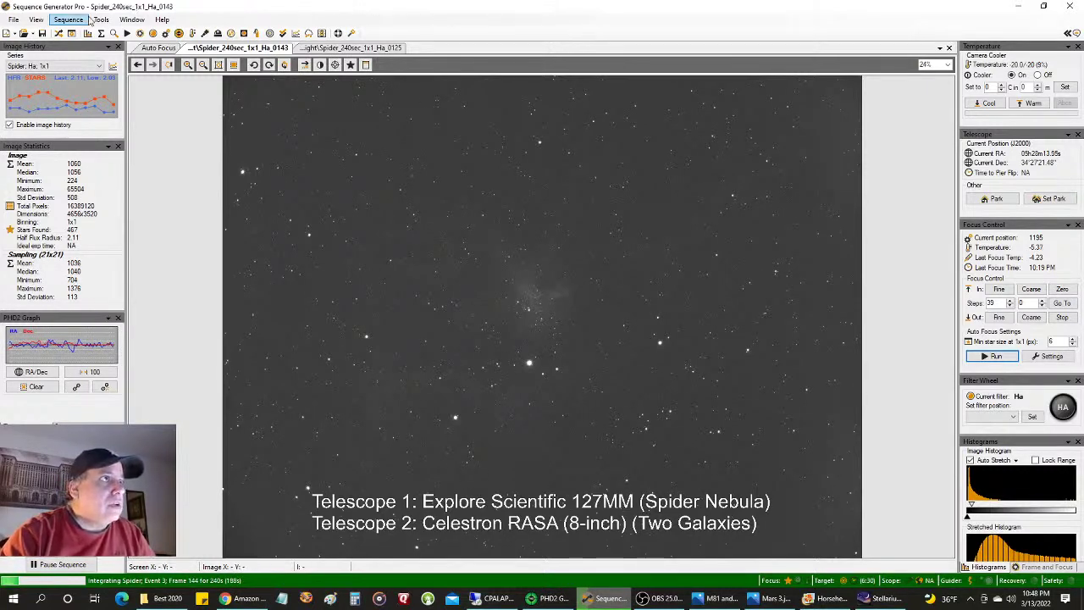
{"action": "left_click", "coordinate": [58, 33]}
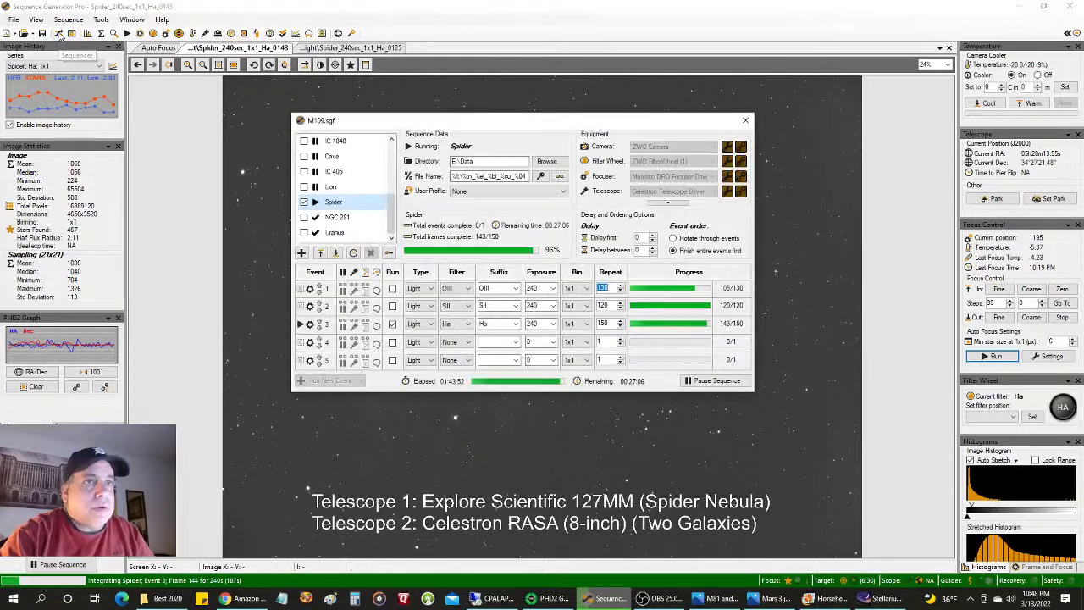
{"action": "mouse_move", "coordinate": [327, 153]}
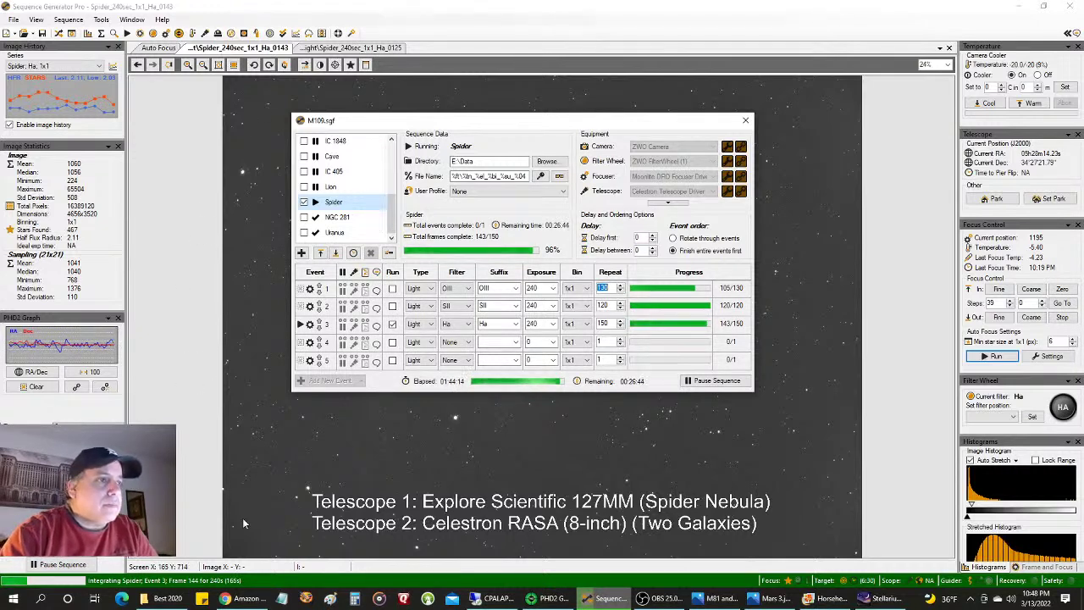
- Review the YouTube channel page, live stream dashboard and satellite map in the browser, then return to the local Sequence Generator Pro
{"action": "left_click", "coordinate": [241, 598]}
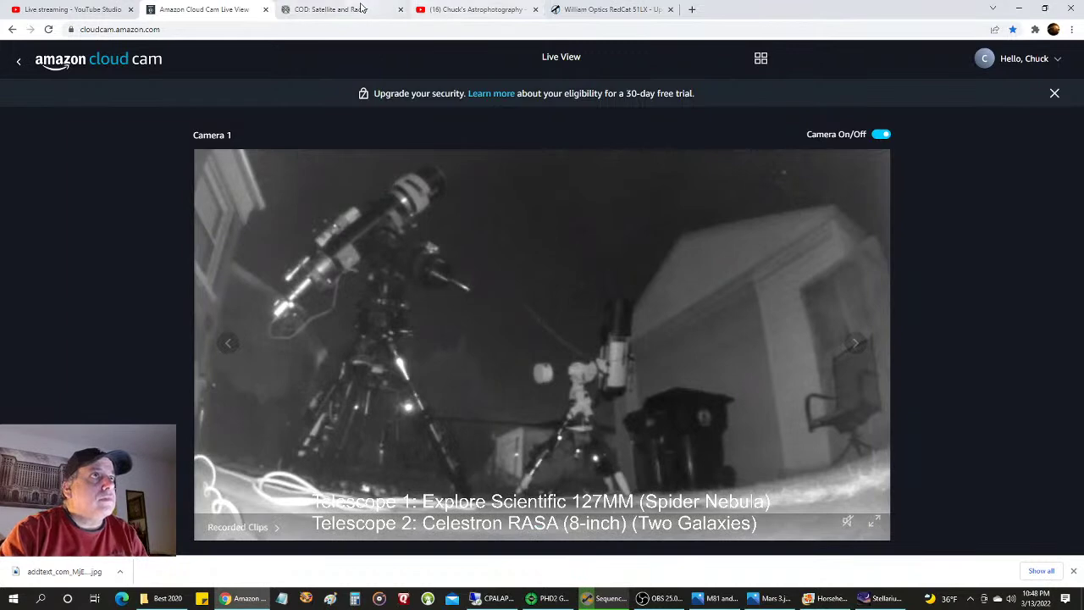
{"action": "left_click", "coordinate": [433, 9]}
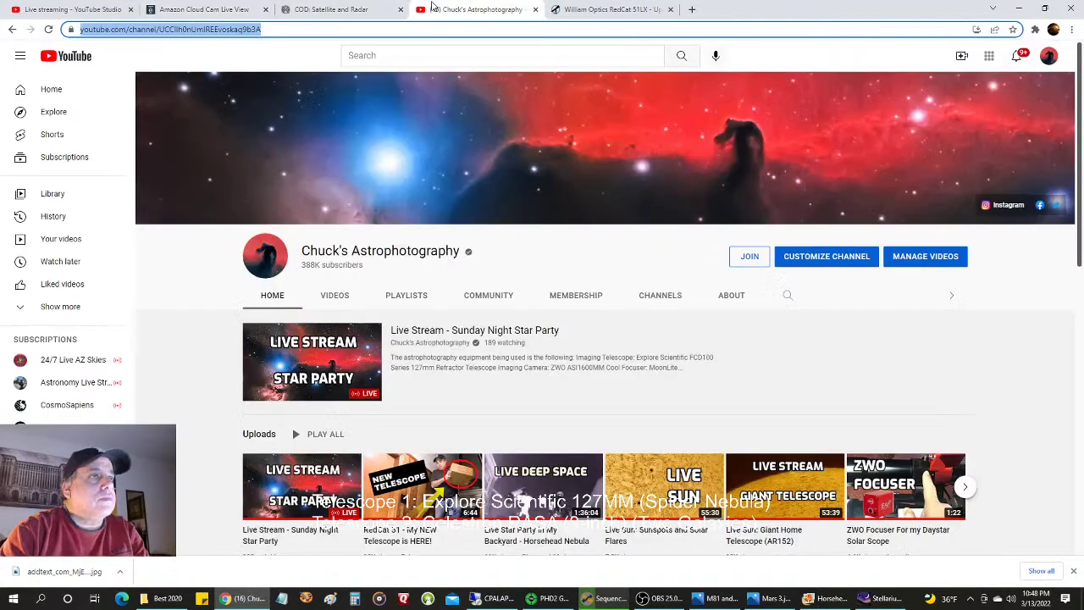
{"action": "left_click", "coordinate": [603, 302]}
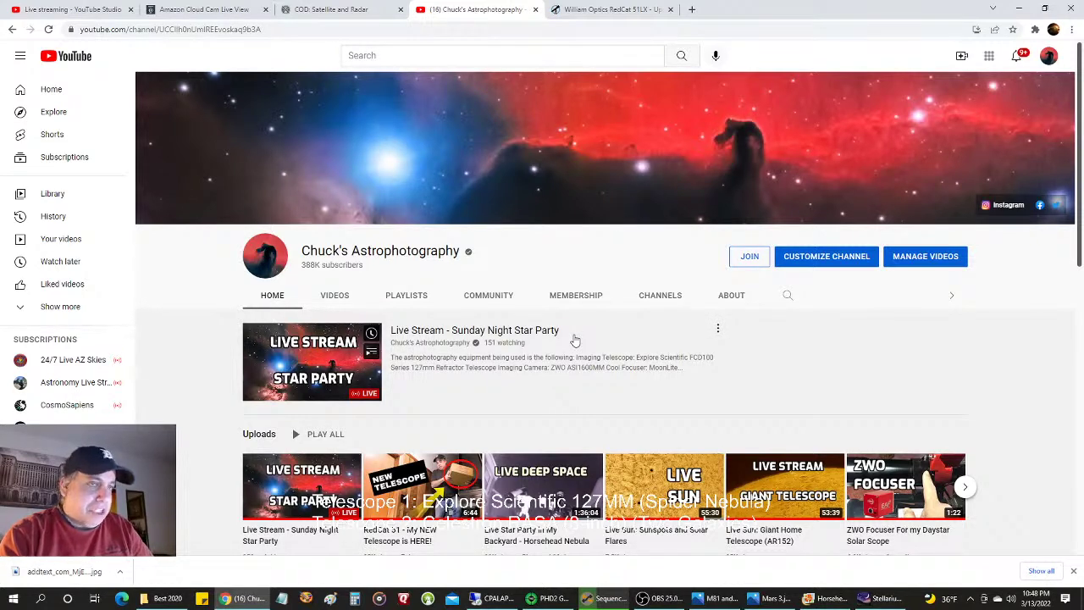
{"action": "left_click", "coordinate": [82, 8]}
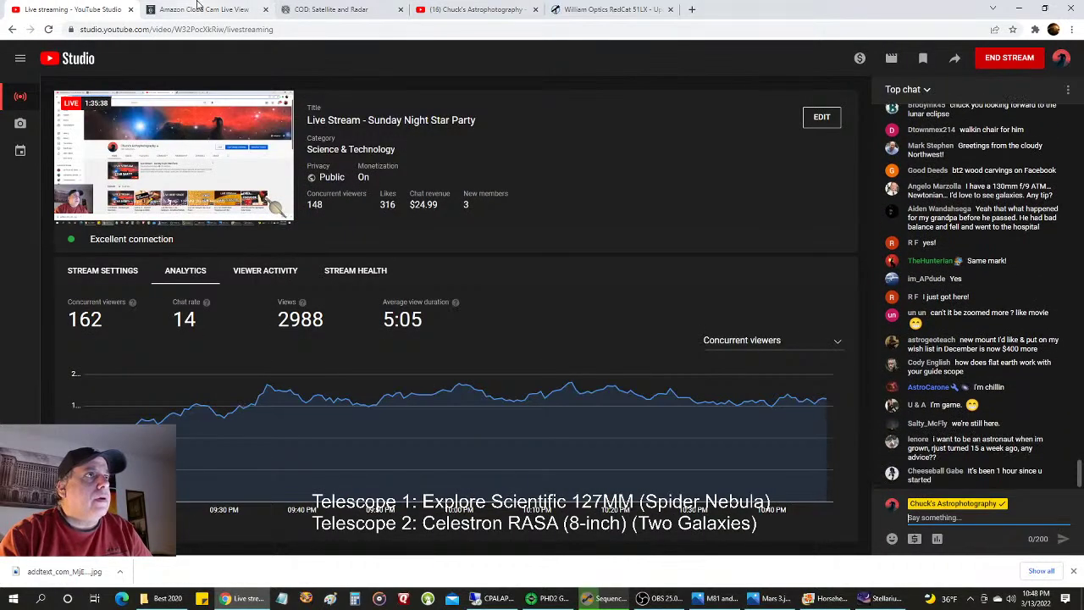
{"action": "left_click", "coordinate": [250, 10]}
{"action": "left_click", "coordinate": [302, 12]}
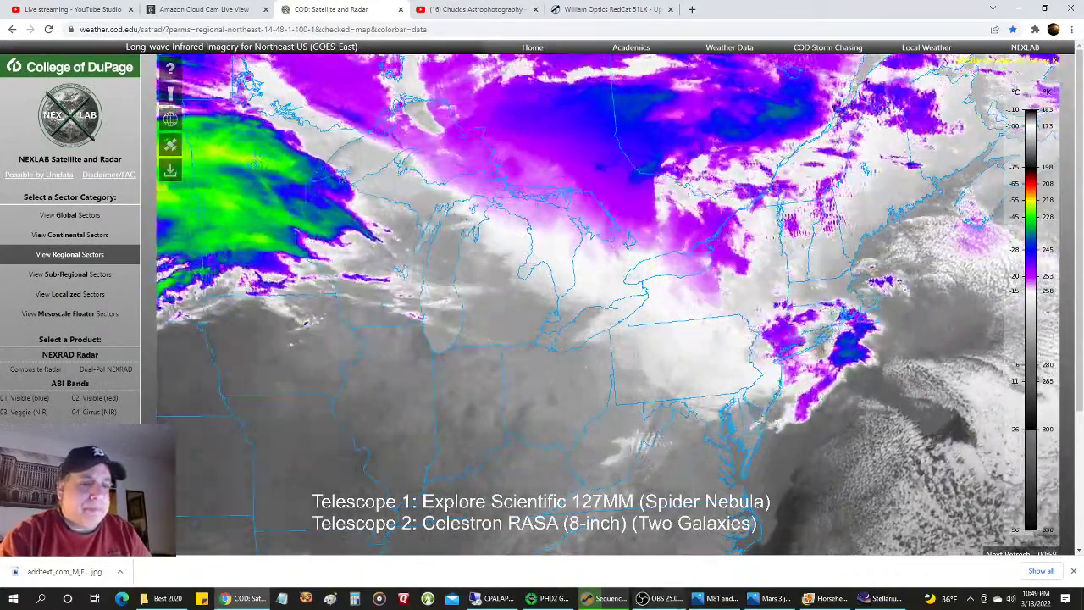
{"action": "mouse_move", "coordinate": [584, 598]}
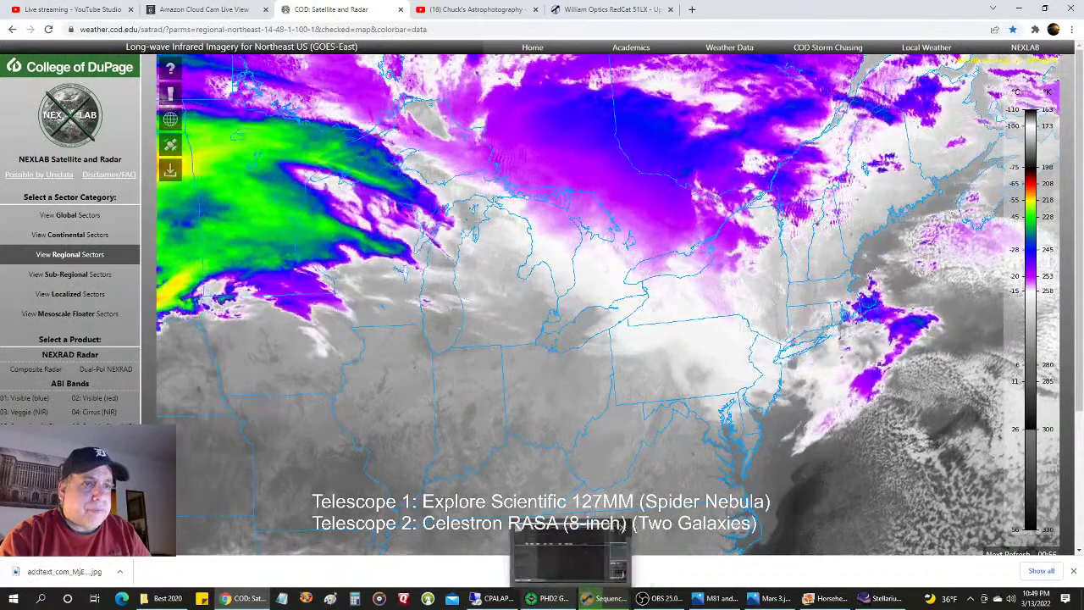
{"action": "left_click", "coordinate": [588, 600]}
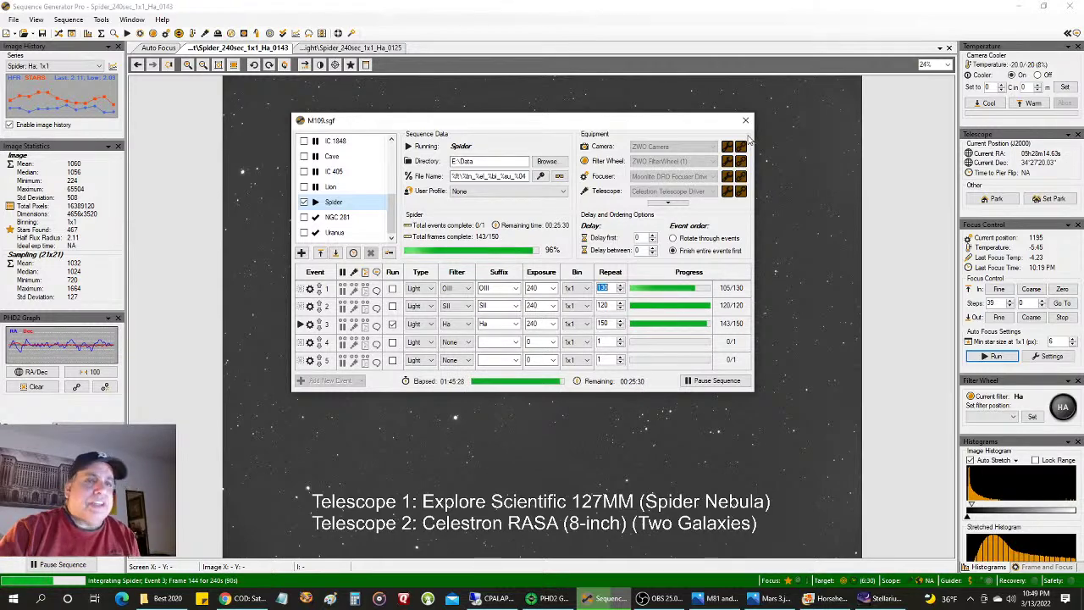
- Switch to Stellarium and set the simulated time to 08:00 on March 14, 2022
{"action": "left_click", "coordinate": [881, 598]}
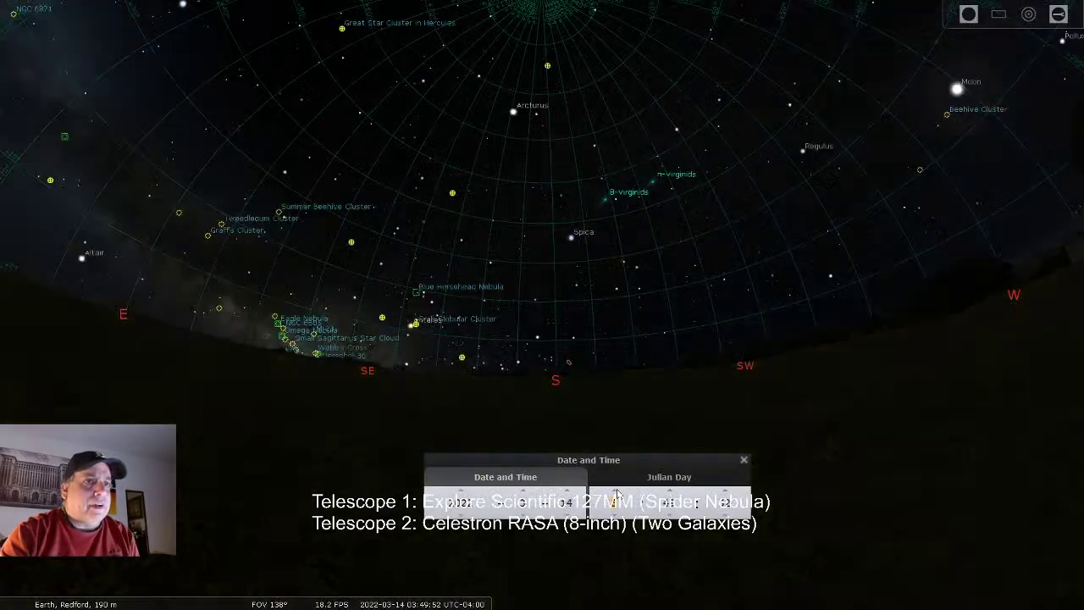
{"action": "left_click", "coordinate": [618, 495]}
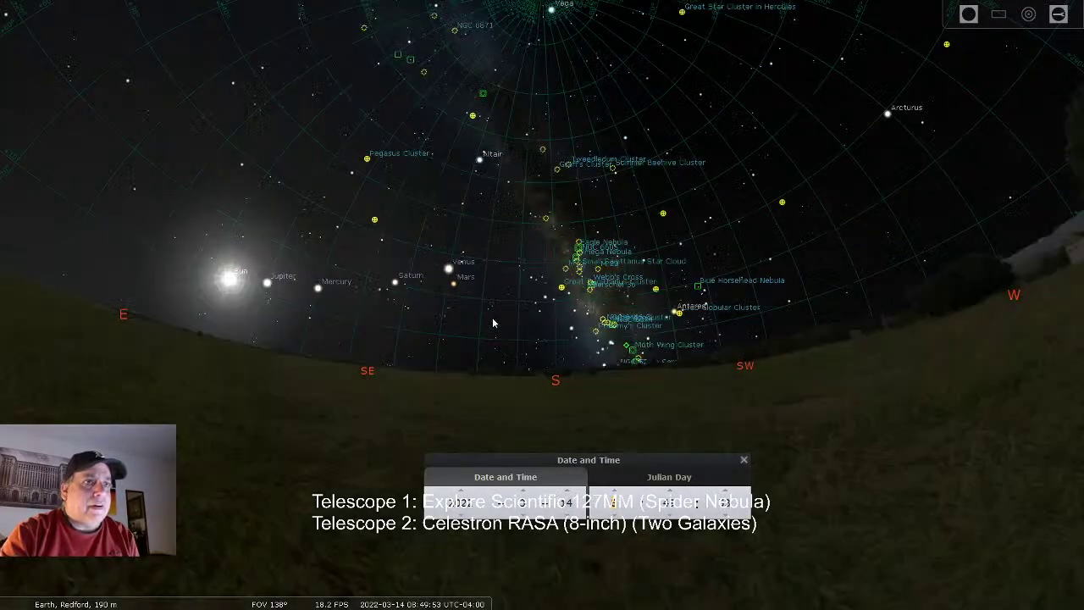
{"action": "scroll", "coordinate": [670, 504], "scroll_direction": "down", "scroll_amount": 4}
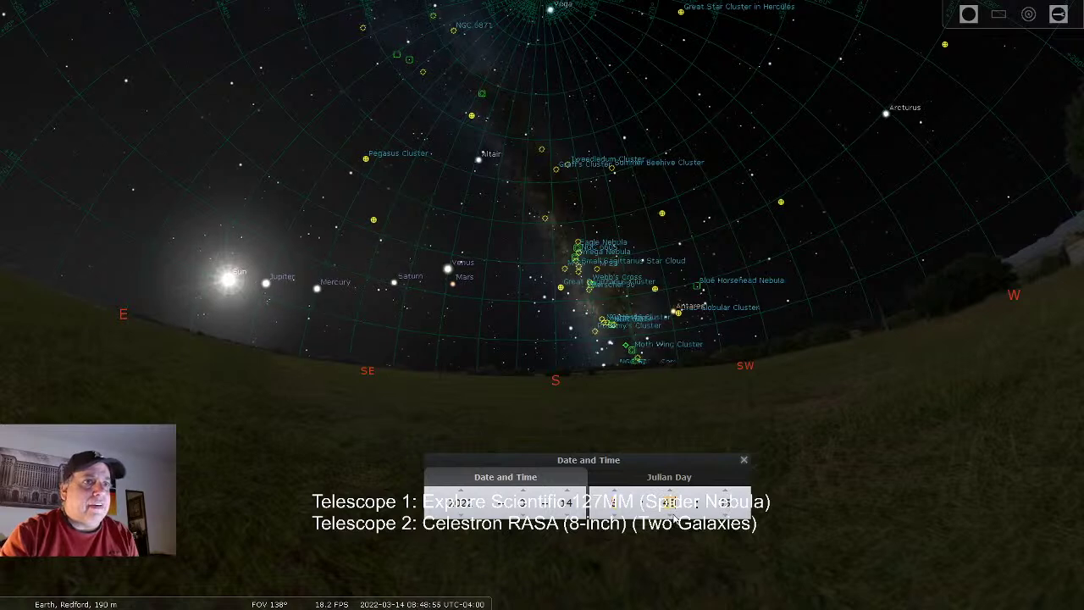
{"action": "scroll", "coordinate": [669, 502], "scroll_direction": "down", "scroll_amount": 20}
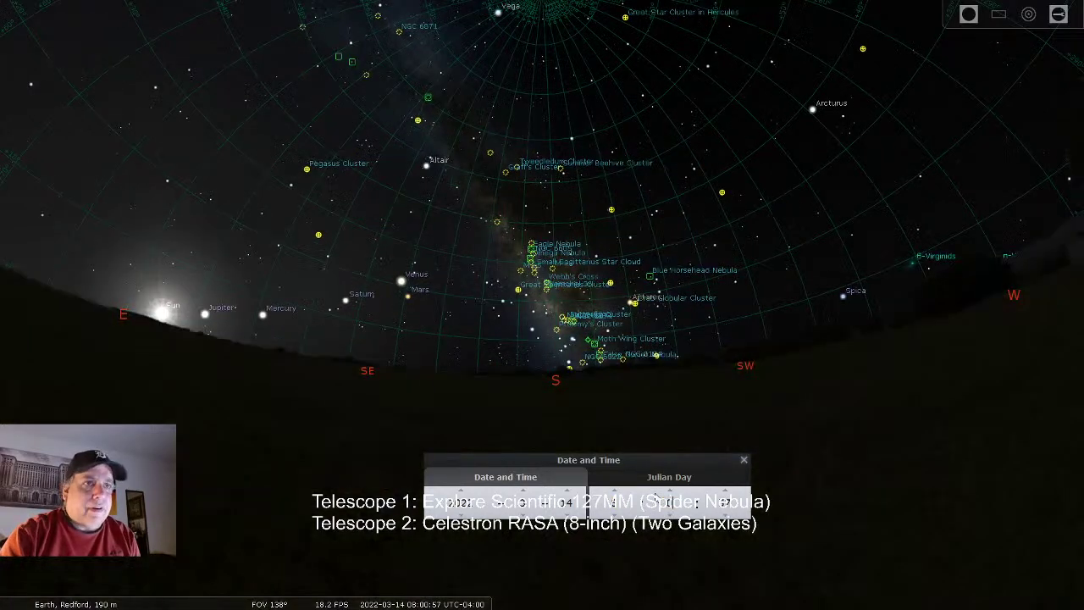
- Turn the sky view slightly toward the east and advance the simulated date to April 25, 2022
{"action": "left_click_drag", "start_coordinate": [459, 417], "coordinate": [512, 404]}
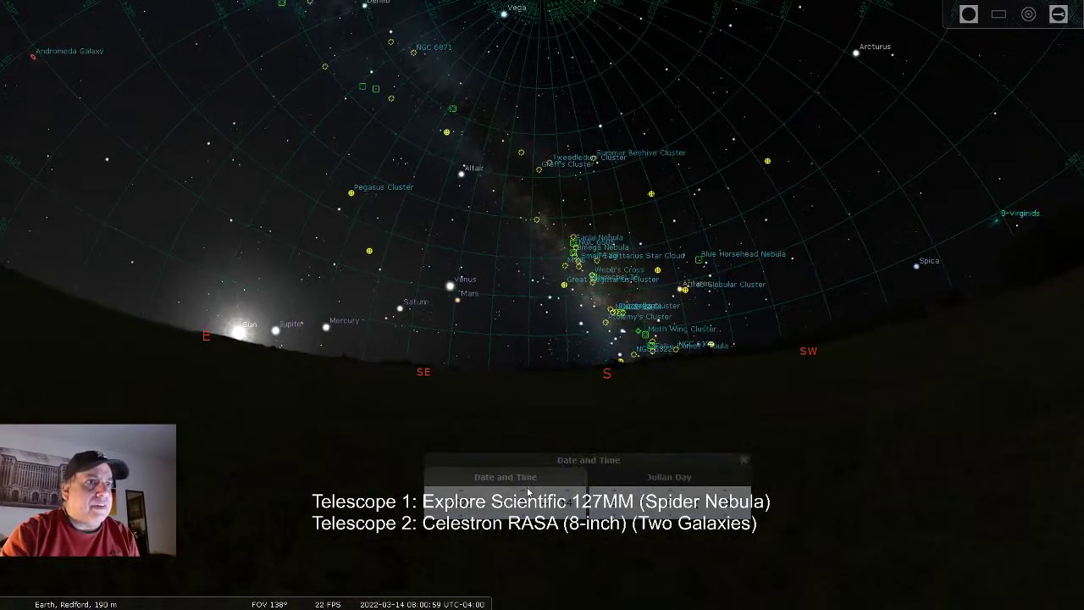
{"action": "scroll", "coordinate": [566, 501], "scroll_direction": "up", "scroll_amount": 9}
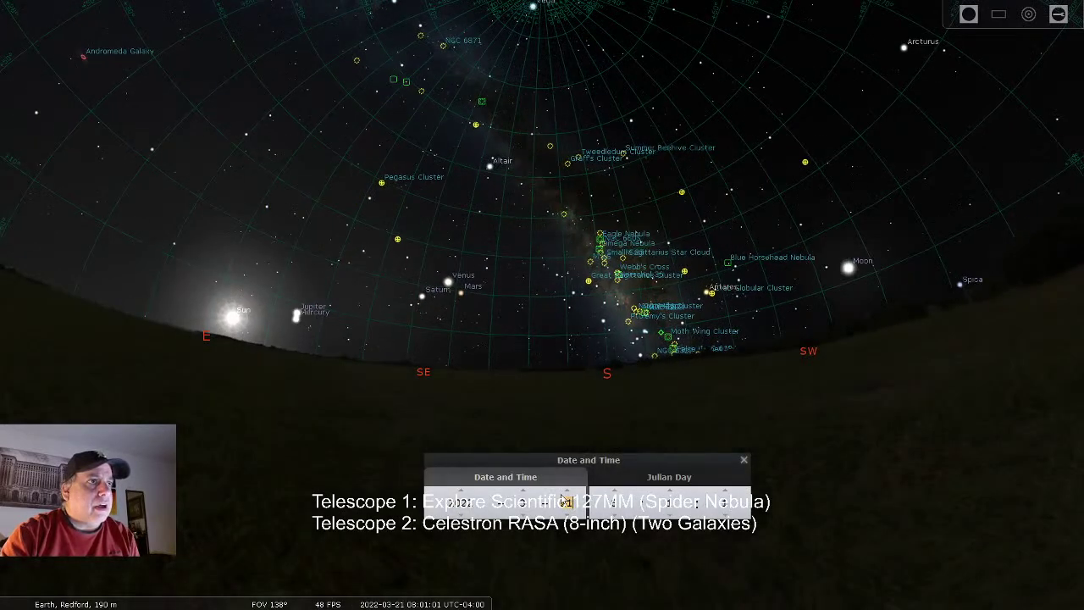
{"action": "scroll", "coordinate": [565, 501], "scroll_direction": "up", "scroll_amount": 9}
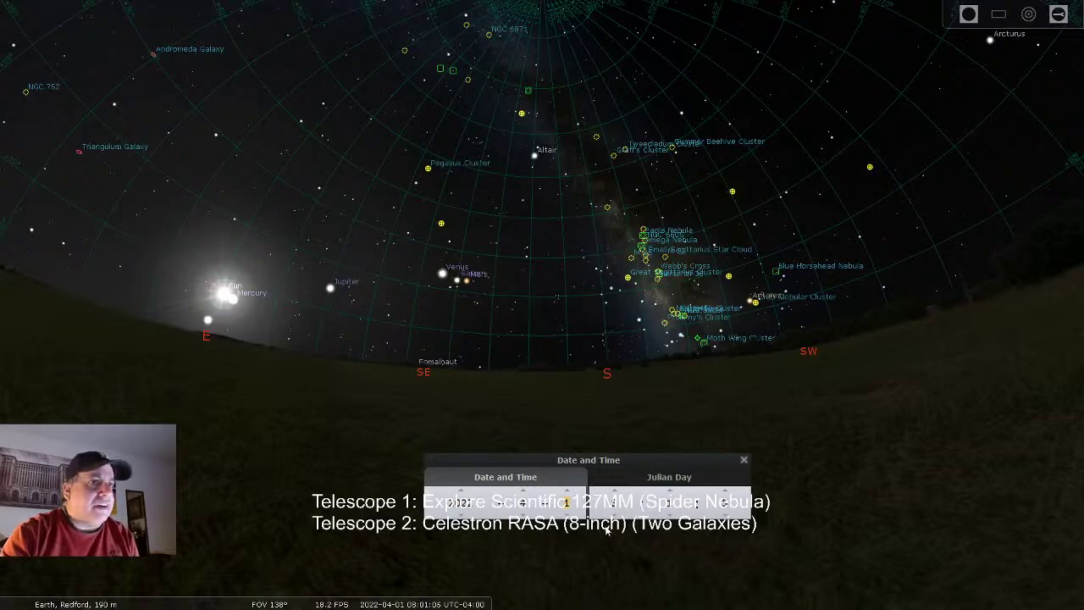
{"action": "scroll", "coordinate": [566, 501], "scroll_direction": "up", "scroll_amount": 11}
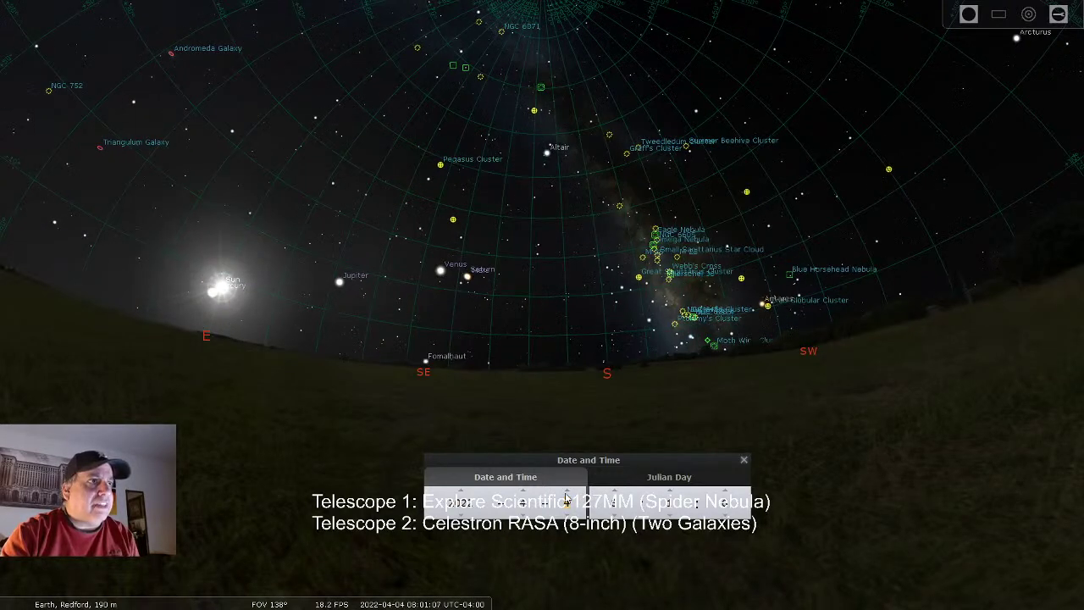
{"action": "scroll", "coordinate": [565, 501], "scroll_direction": "up", "scroll_amount": 10}
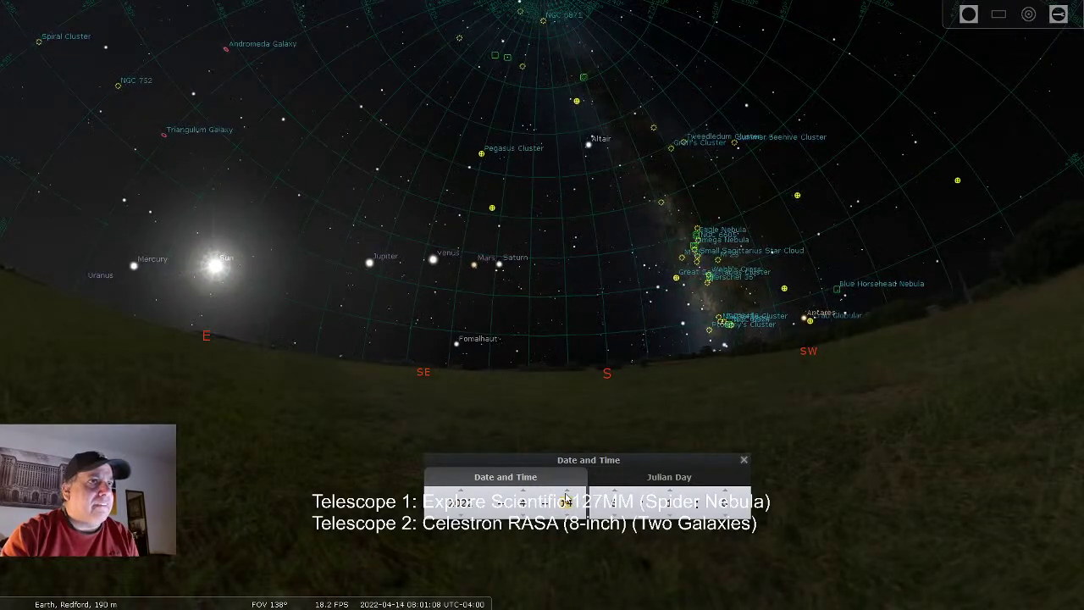
{"action": "scroll", "coordinate": [566, 501], "scroll_direction": "up", "scroll_amount": 6}
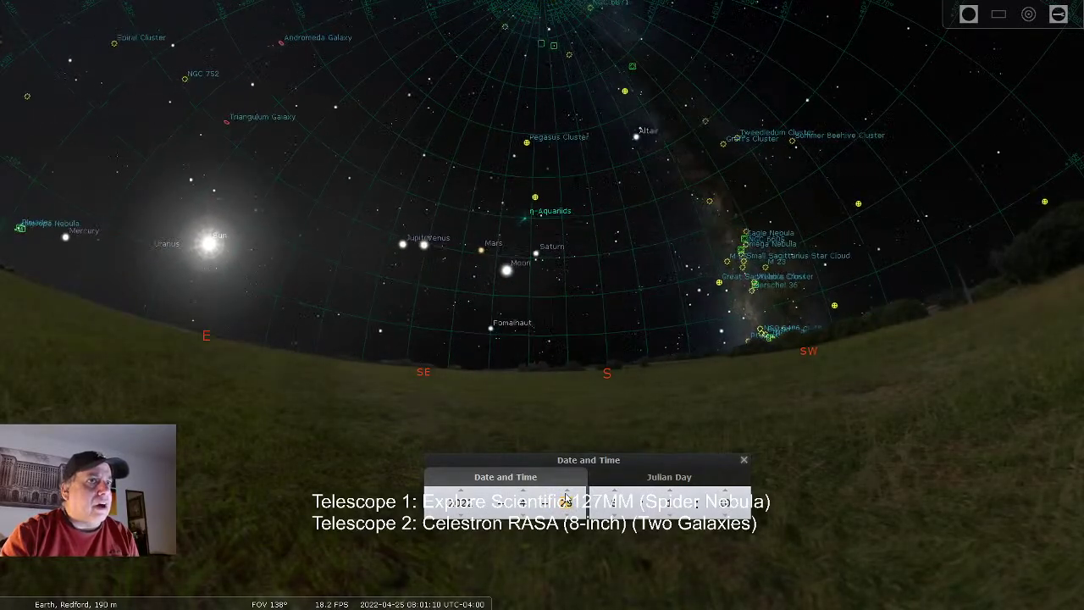
- Turn the sky toward the east, set the simulated date to April 30, 2022, and take a close view of the Sun and Moon
{"action": "left_click_drag", "start_coordinate": [393, 406], "coordinate": [581, 416]}
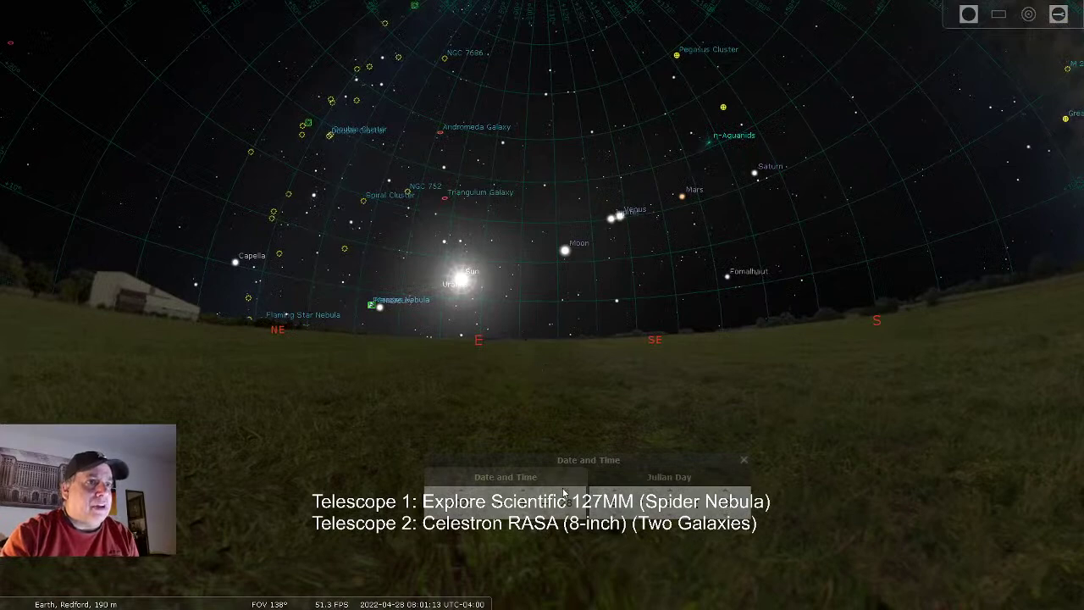
{"action": "scroll", "coordinate": [569, 496], "scroll_direction": "up", "scroll_amount": 3}
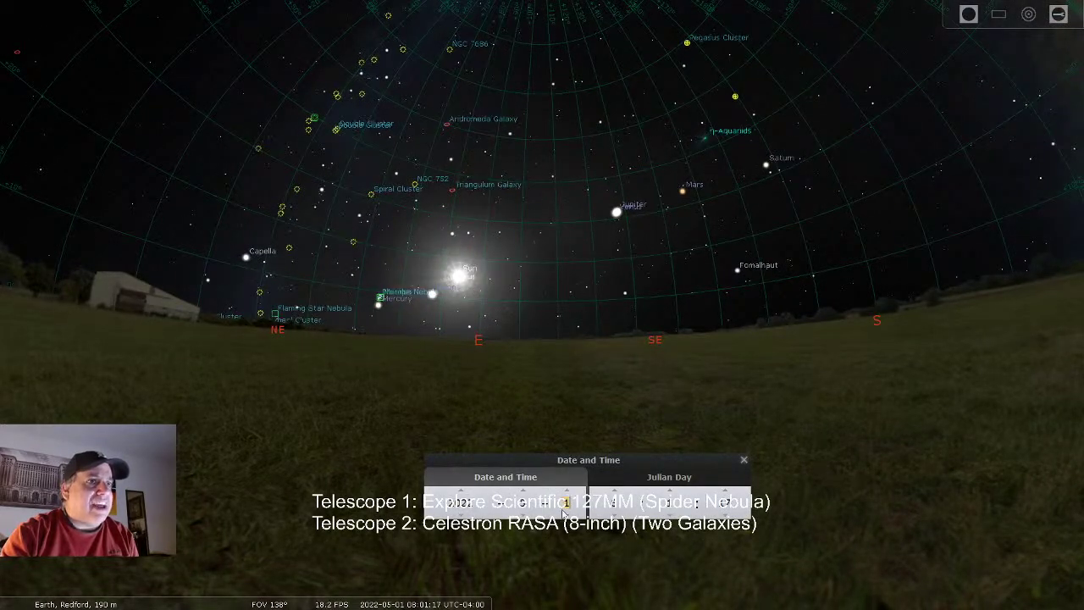
{"action": "scroll", "coordinate": [563, 513], "scroll_direction": "down", "scroll_amount": 1}
{"action": "scroll", "coordinate": [508, 360], "scroll_direction": "up", "scroll_amount": 5}
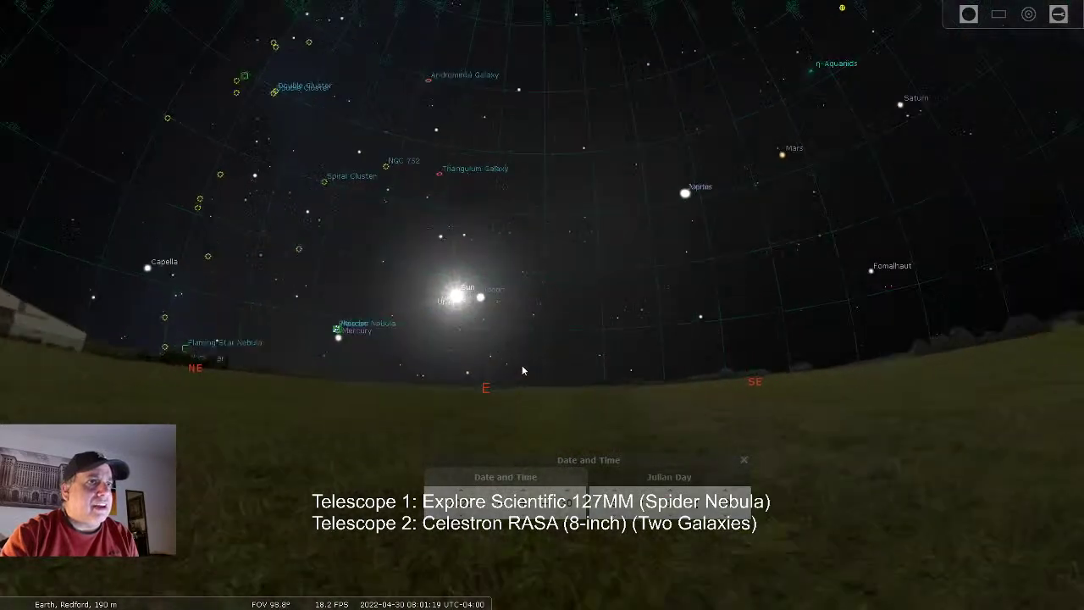
{"action": "scroll", "coordinate": [500, 370], "scroll_direction": "up", "scroll_amount": 3}
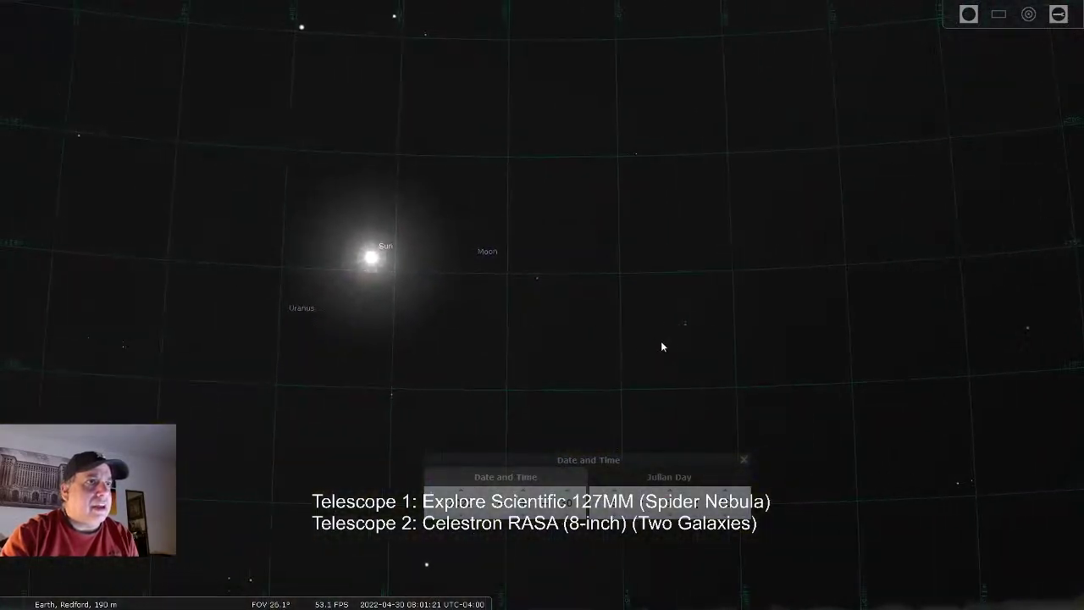
- Step the simulated date between April 29 and May 1, 2022 to compare the Moon's position relative to the Sun
{"action": "scroll", "coordinate": [563, 496], "scroll_direction": "up", "scroll_amount": 1}
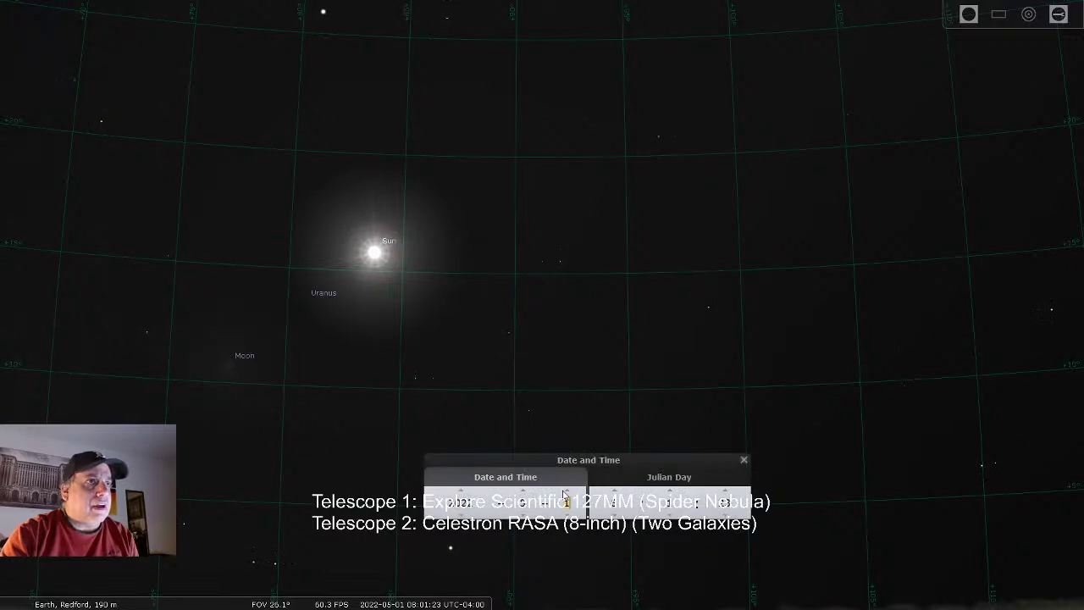
{"action": "scroll", "coordinate": [564, 512], "scroll_direction": "down", "scroll_amount": 1}
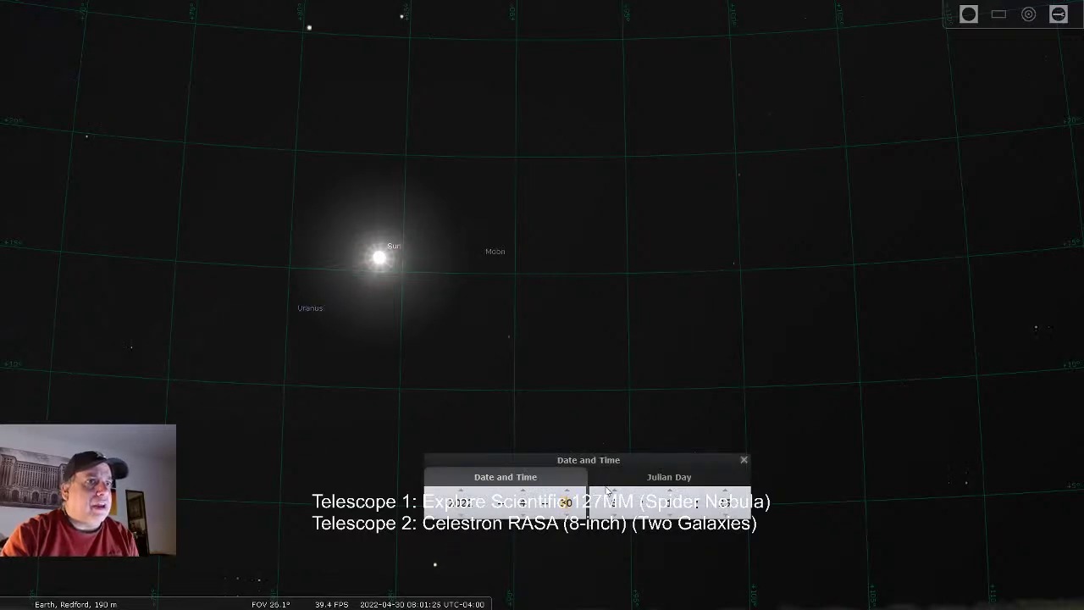
{"action": "scroll", "coordinate": [613, 496], "scroll_direction": "up", "scroll_amount": 1}
{"action": "scroll", "coordinate": [613, 514], "scroll_direction": "down", "scroll_amount": 1}
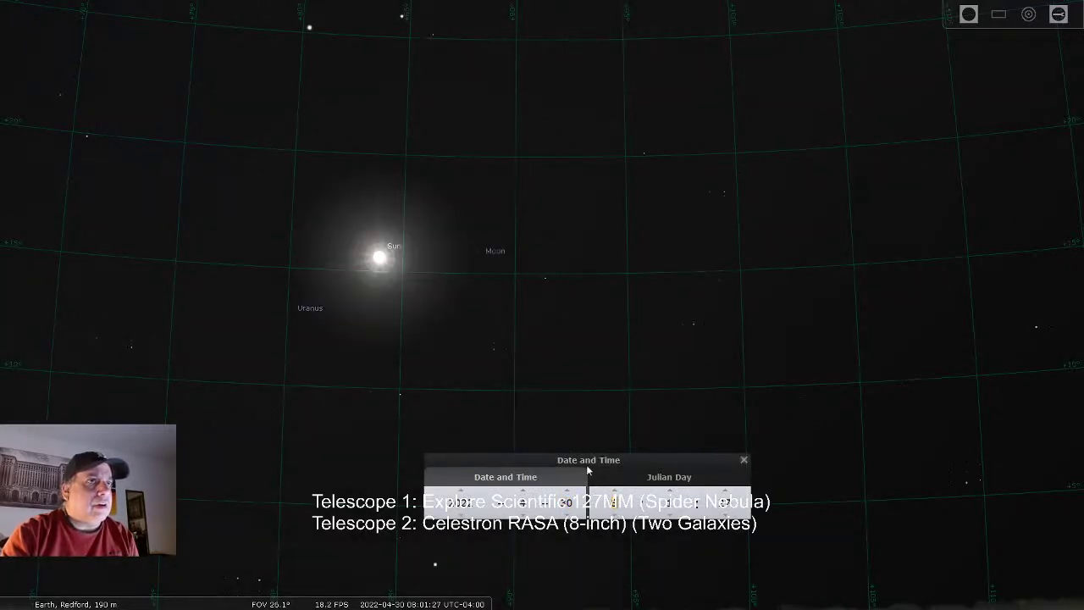
{"action": "scroll", "coordinate": [567, 506], "scroll_direction": "down", "scroll_amount": 1}
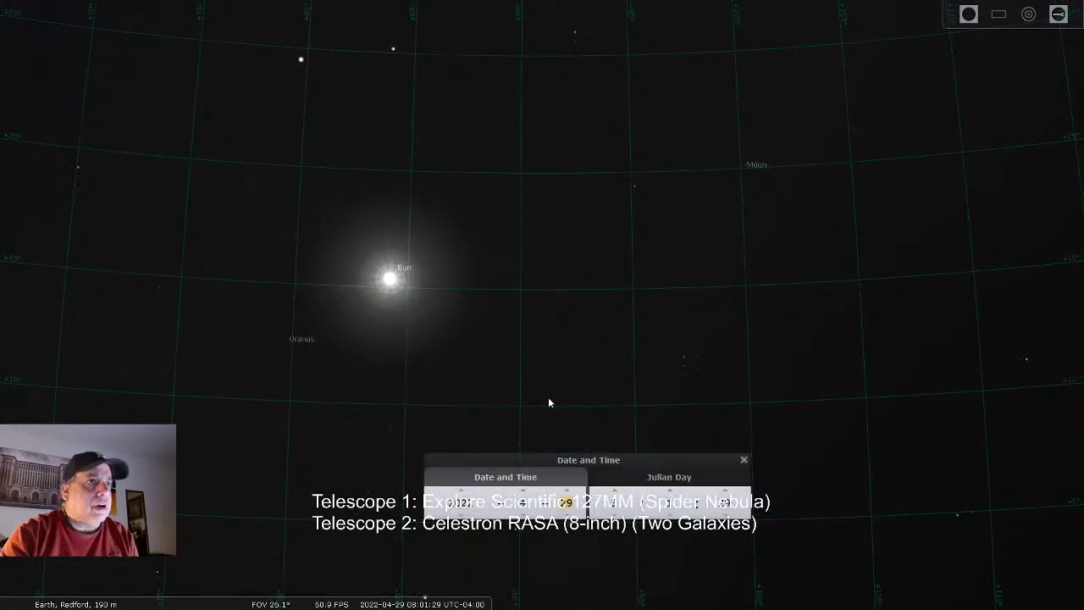
- Set the simulated time to 06:00 on May 1, 2022, with a wide view of the eastern sky
{"action": "scroll", "coordinate": [548, 401], "scroll_direction": "down", "scroll_amount": 5}
{"action": "scroll", "coordinate": [566, 495], "scroll_direction": "up", "scroll_amount": 1}
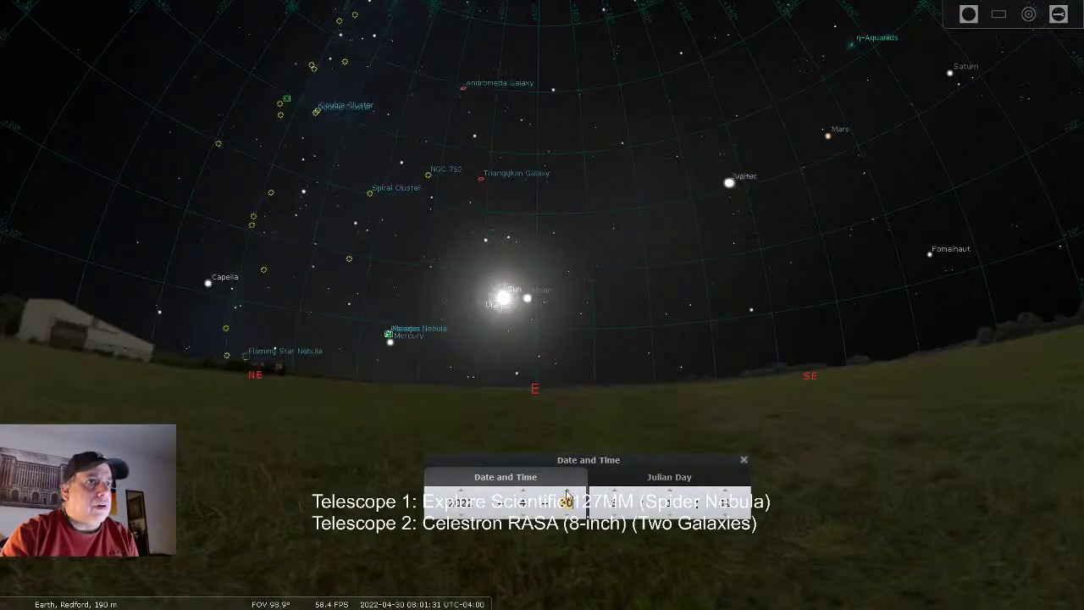
{"action": "scroll", "coordinate": [567, 496], "scroll_direction": "up", "scroll_amount": 1}
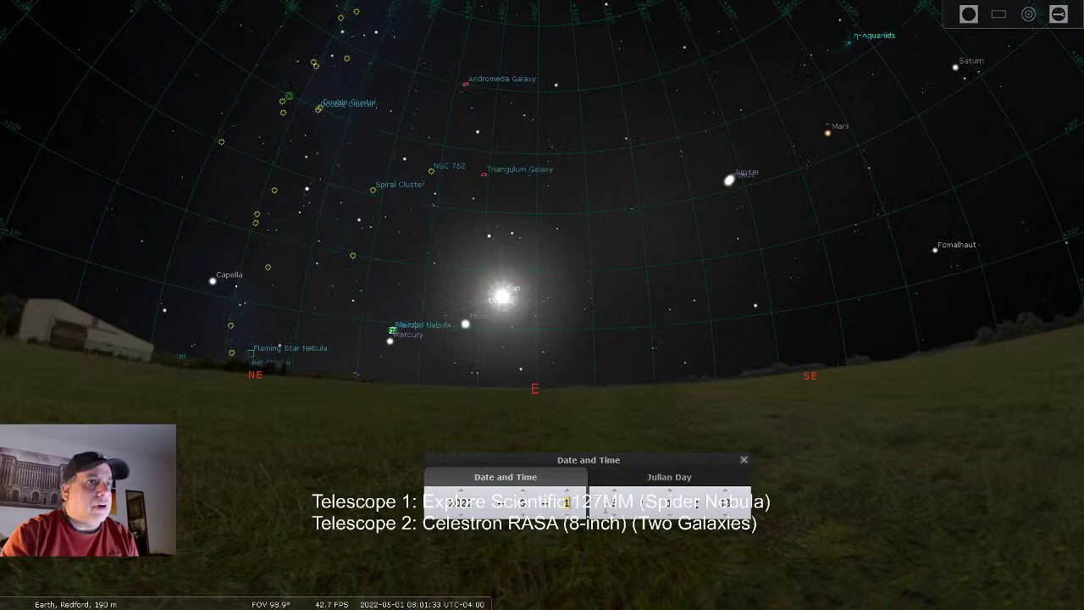
{"action": "scroll", "coordinate": [613, 508], "scroll_direction": "down", "scroll_amount": 1}
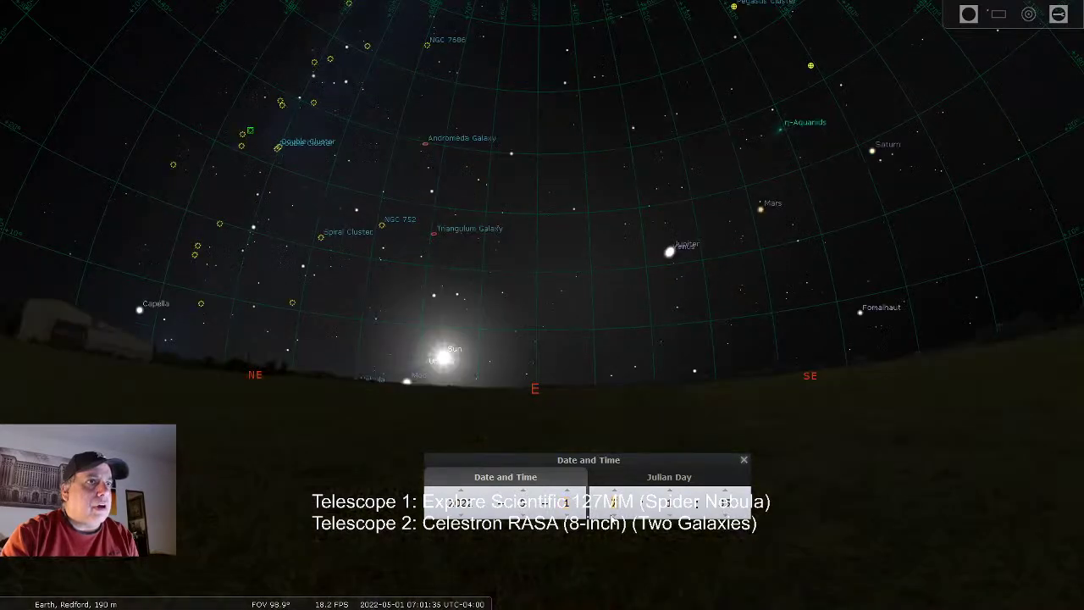
{"action": "scroll", "coordinate": [613, 512], "scroll_direction": "down", "scroll_amount": 1}
- Find and select the Moon through the object search
{"action": "key", "text": "ctrl+f"}
{"action": "type", "text": "moon"}
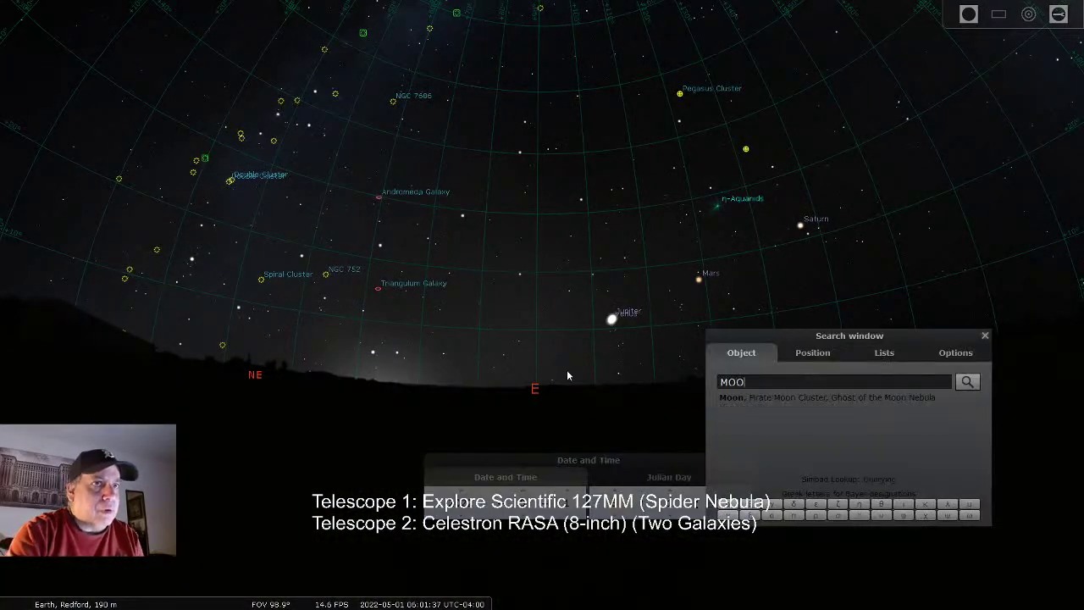
{"action": "key", "text": "Return"}
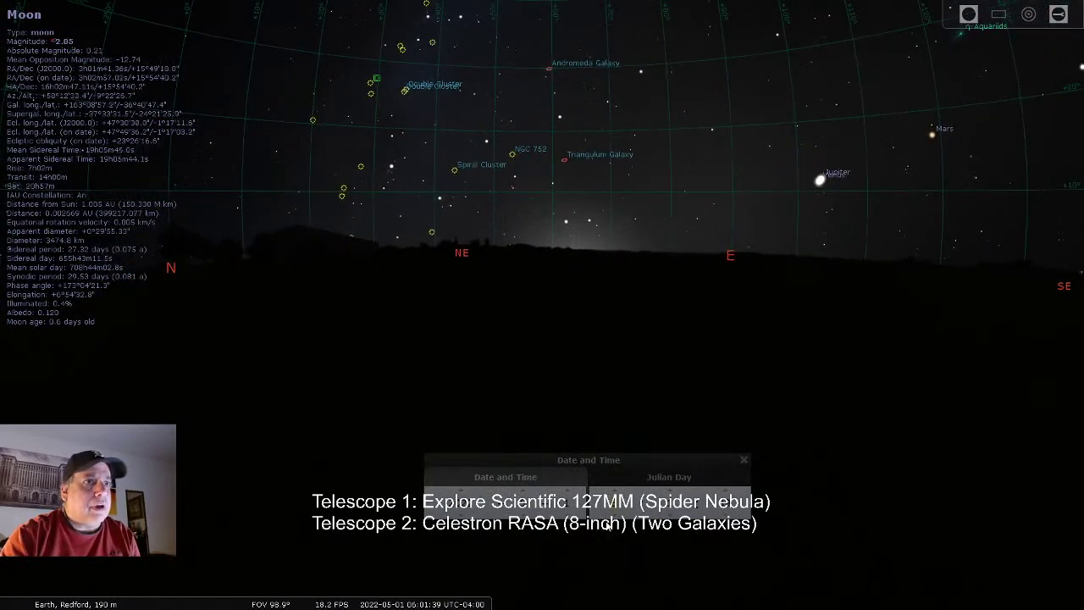
- Run the simulated hour through May 1 to follow the Moon across the sky, ending at 10:00
{"action": "scroll", "coordinate": [613, 512], "scroll_direction": "down", "scroll_amount": 2}
{"action": "scroll", "coordinate": [619, 498], "scroll_direction": "up", "scroll_amount": 6}
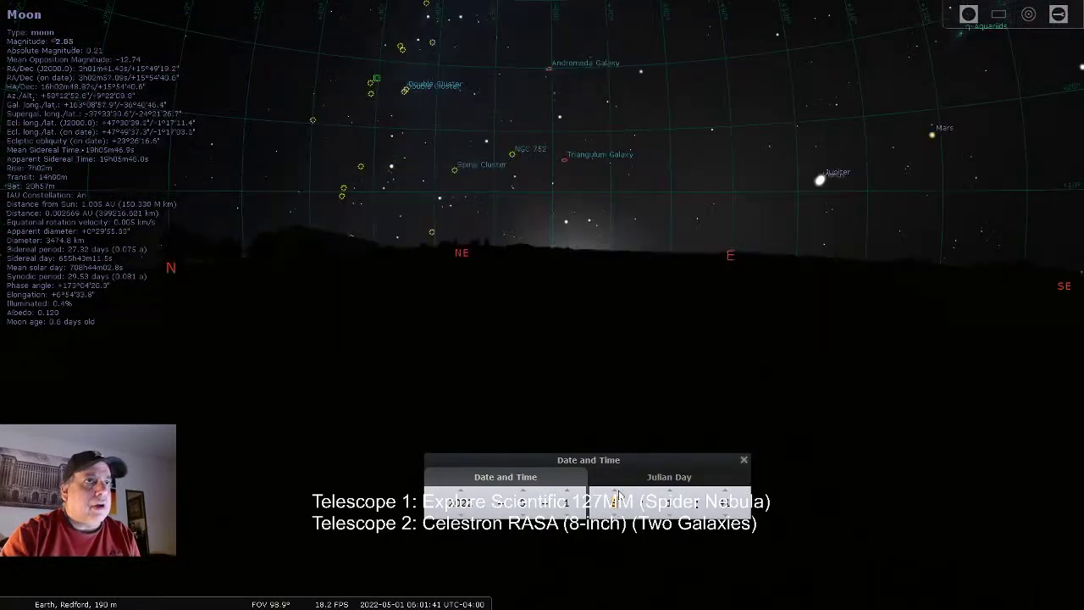
{"action": "scroll", "coordinate": [618, 498], "scroll_direction": "up", "scroll_amount": 5}
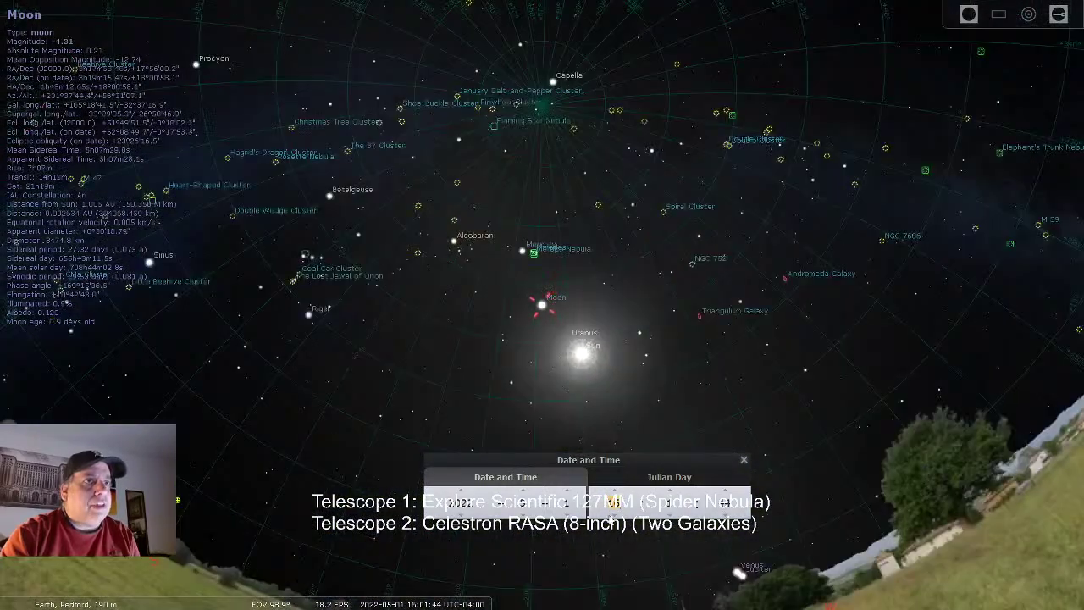
{"action": "scroll", "coordinate": [613, 501], "scroll_direction": "down", "scroll_amount": 5}
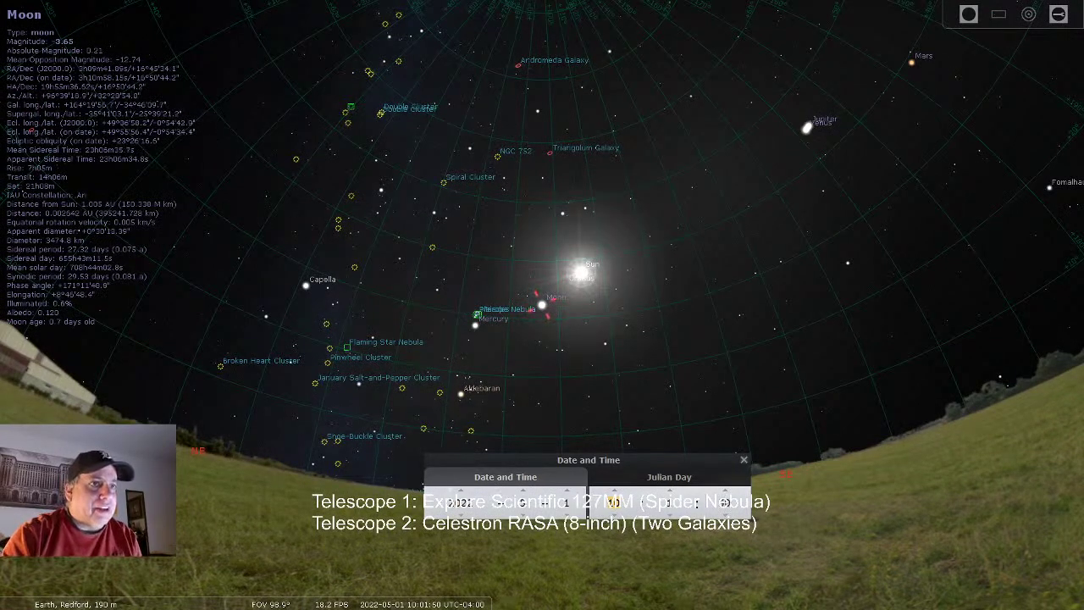
{"action": "left_click_drag", "start_coordinate": [611, 438], "coordinate": [558, 389]}
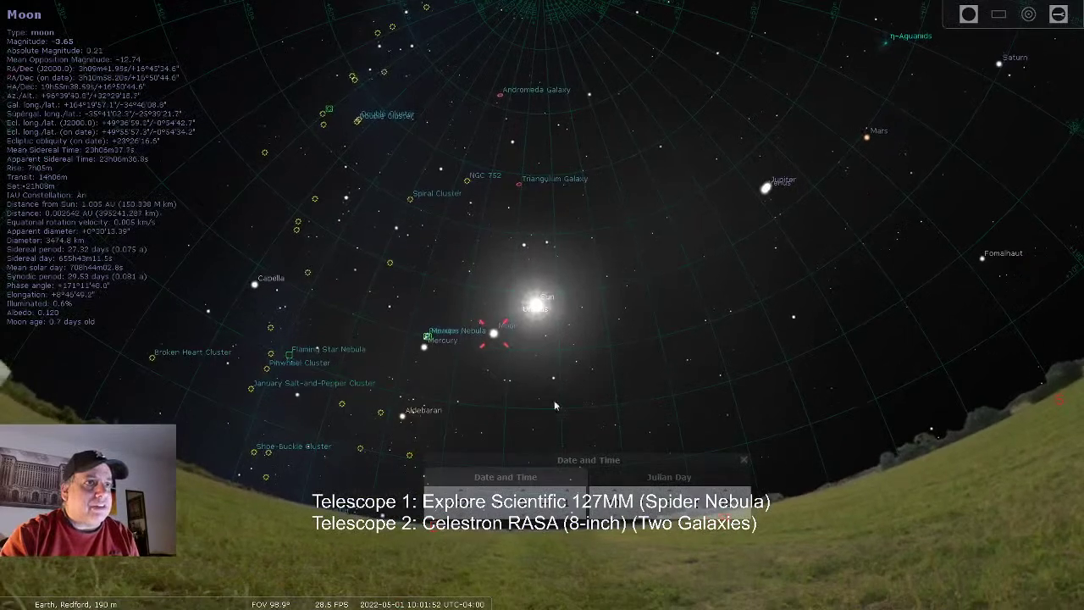
- Advance the simulated date to May 19, 2022 and set the hour to 05:00, facing the planets above the eastern horizon
{"action": "scroll", "coordinate": [569, 492], "scroll_direction": "up", "scroll_amount": 10}
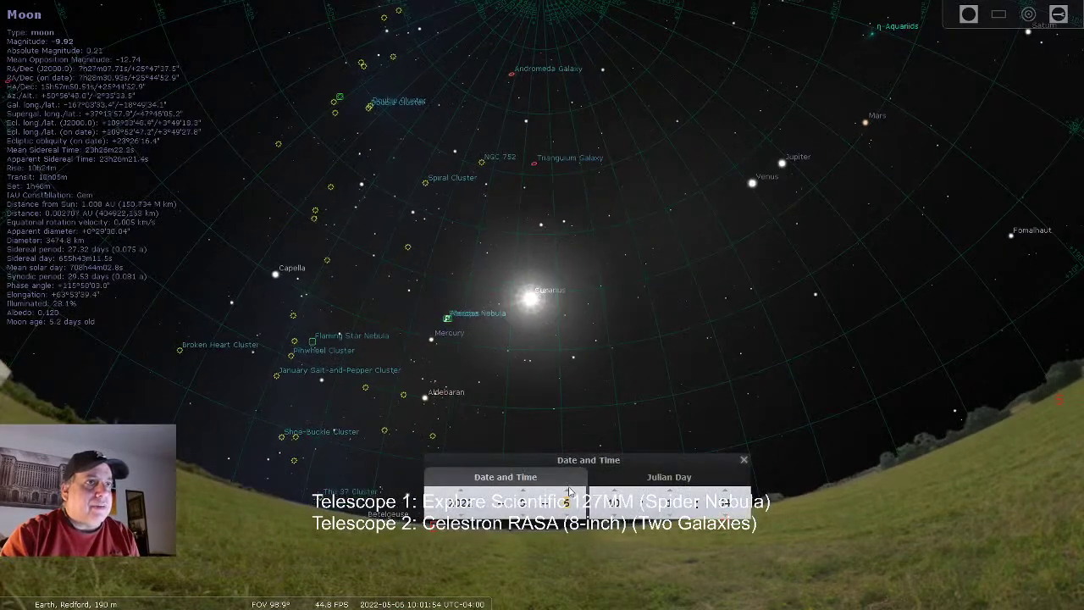
{"action": "scroll", "coordinate": [569, 491], "scroll_direction": "up", "scroll_amount": 8}
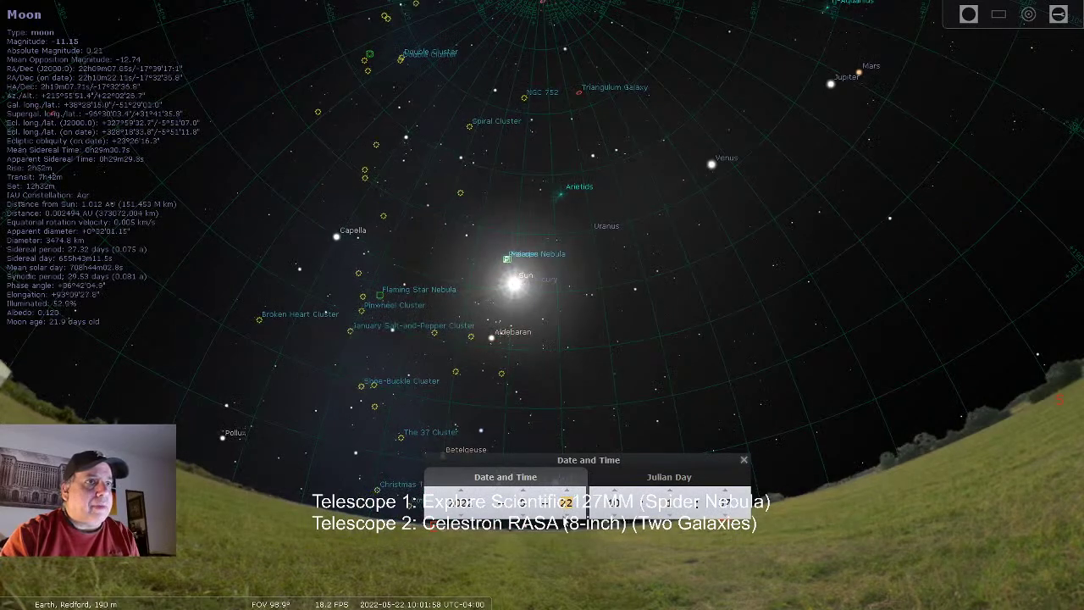
{"action": "scroll", "coordinate": [566, 501], "scroll_direction": "down", "scroll_amount": 3}
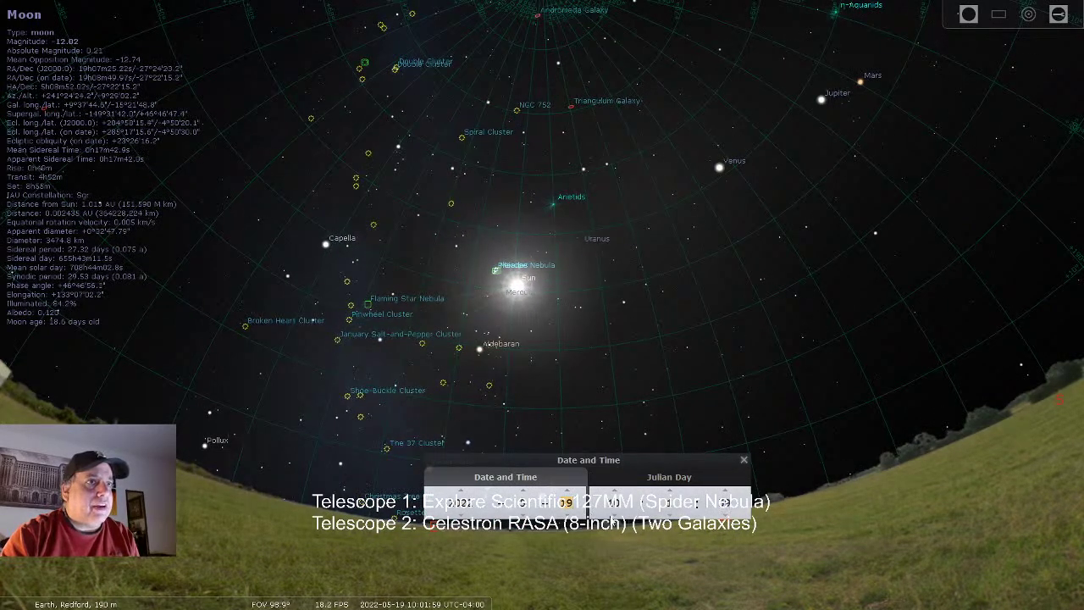
{"action": "scroll", "coordinate": [611, 501], "scroll_direction": "down", "scroll_amount": 3}
{"action": "scroll", "coordinate": [612, 519], "scroll_direction": "down", "scroll_amount": 2}
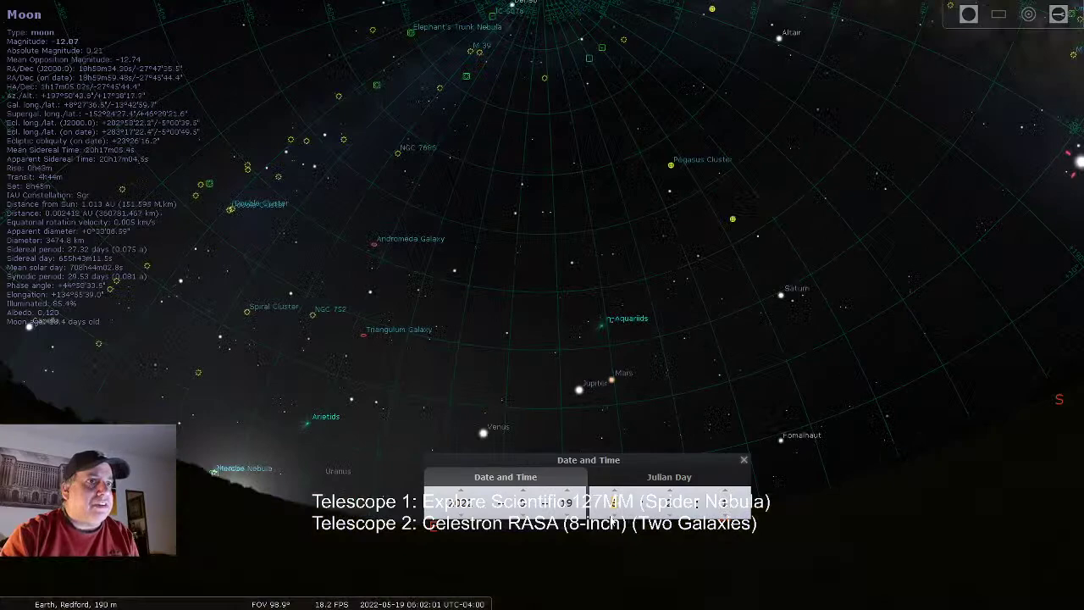
{"action": "left_click_drag", "start_coordinate": [752, 244], "coordinate": [509, 280]}
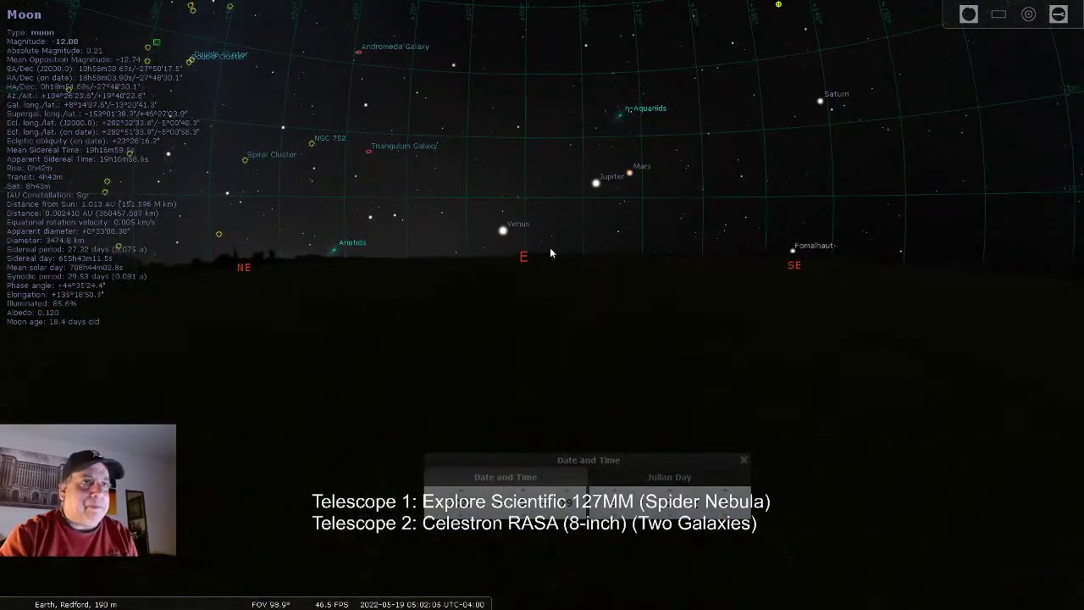
- Set the simulated hour to 07:00 and search for the Moon again to show it above the southwestern horizon
{"action": "left_click_drag", "start_coordinate": [570, 296], "coordinate": [609, 501]}
{"action": "left_click", "coordinate": [615, 489]}
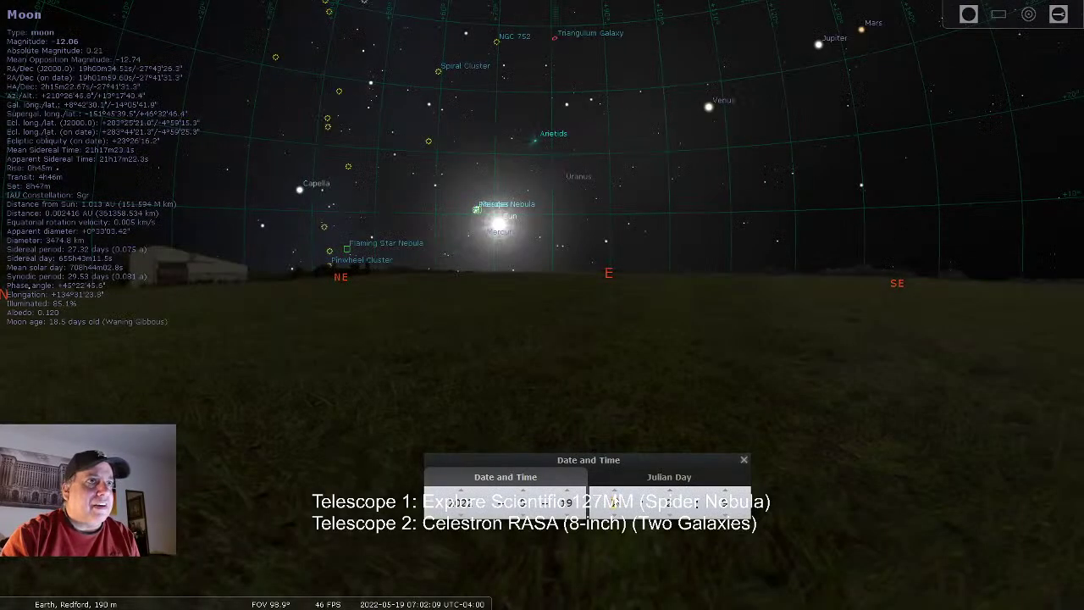
{"action": "scroll", "coordinate": [515, 293], "scroll_direction": "up", "scroll_amount": 5}
{"action": "key", "text": "F3"}
{"action": "type", "text": "M"}
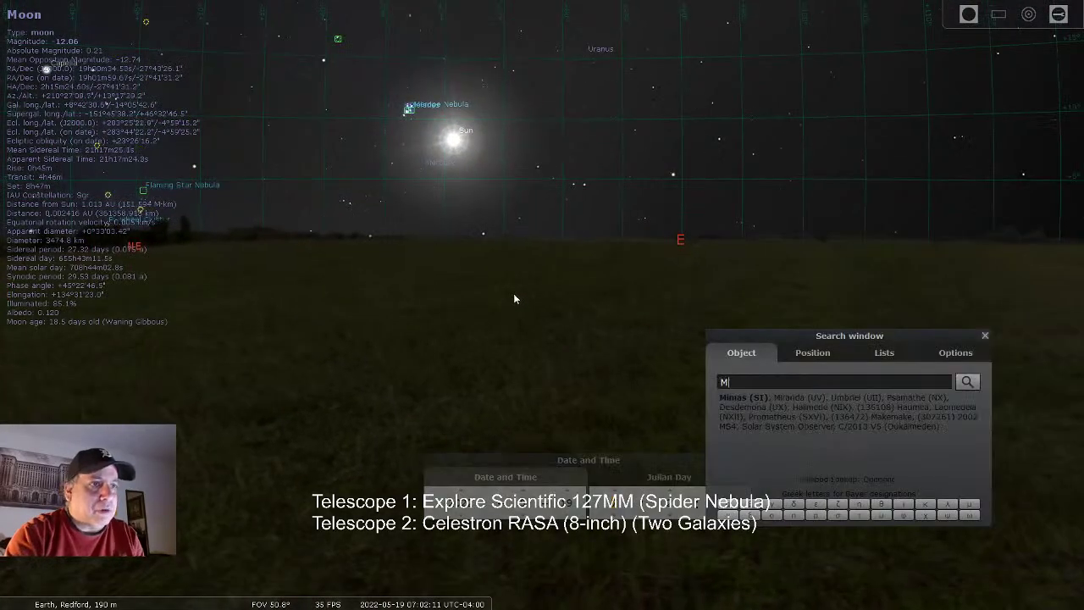
{"action": "type", "text": "OON"}
{"action": "key", "text": "Return"}
{"action": "scroll", "coordinate": [451, 332], "scroll_direction": "down", "scroll_amount": 3}
{"action": "left_click_drag", "start_coordinate": [451, 332], "coordinate": [804, 276]}
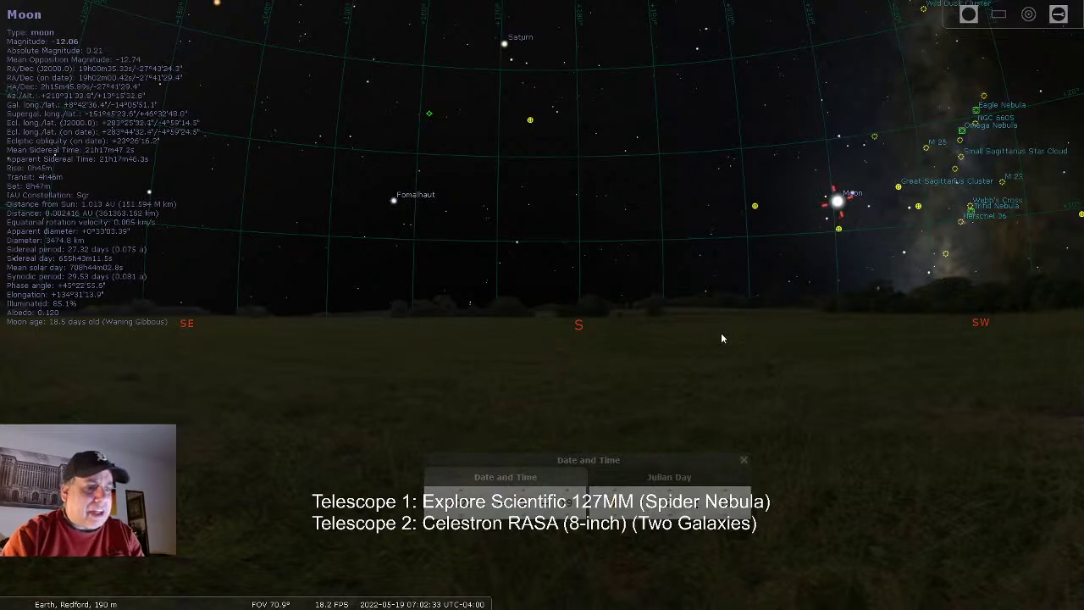
- Set the simulated date to May 15, 2022 and the hour to 08:00
{"action": "key", "text": "F3"}
{"action": "key", "text": "Escape"}
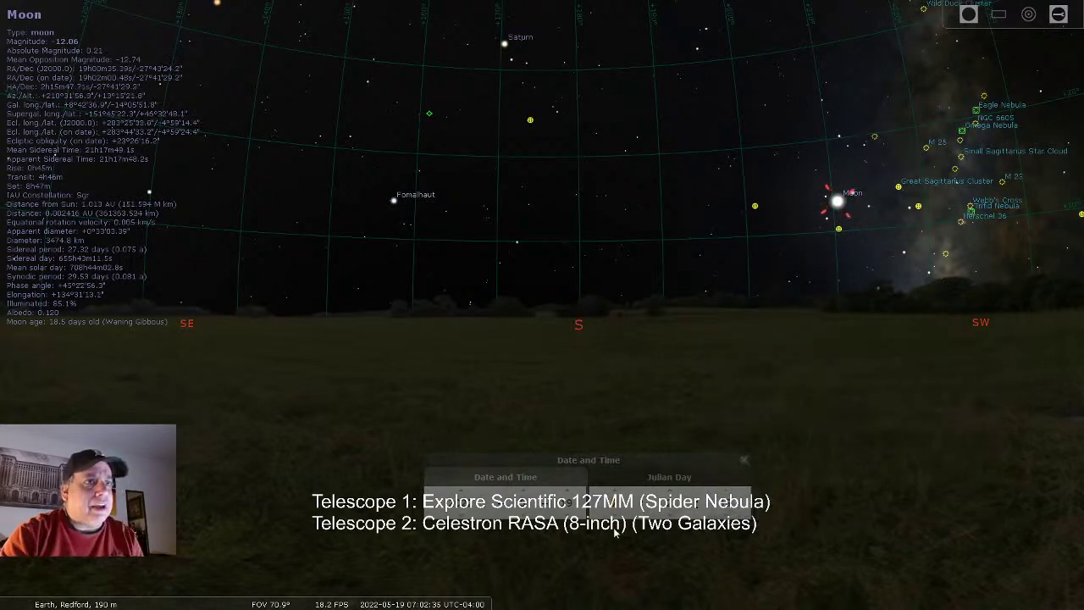
{"action": "key", "text": "Down"}
{"action": "key", "text": "Down"}
{"action": "key", "text": "Down"}
{"action": "key", "text": "Down"}
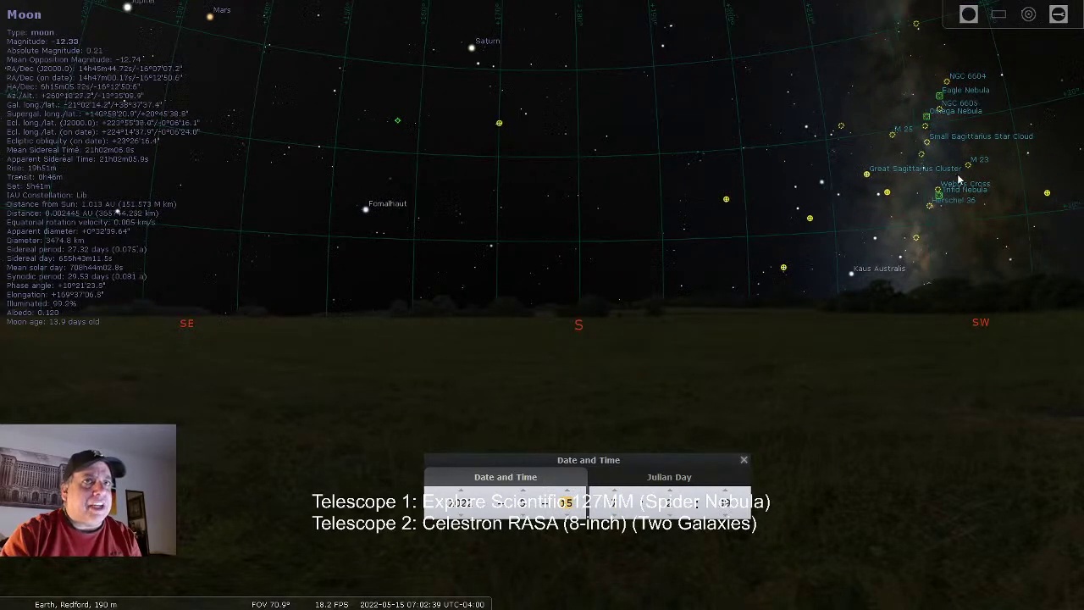
{"action": "left_click", "coordinate": [615, 493]}
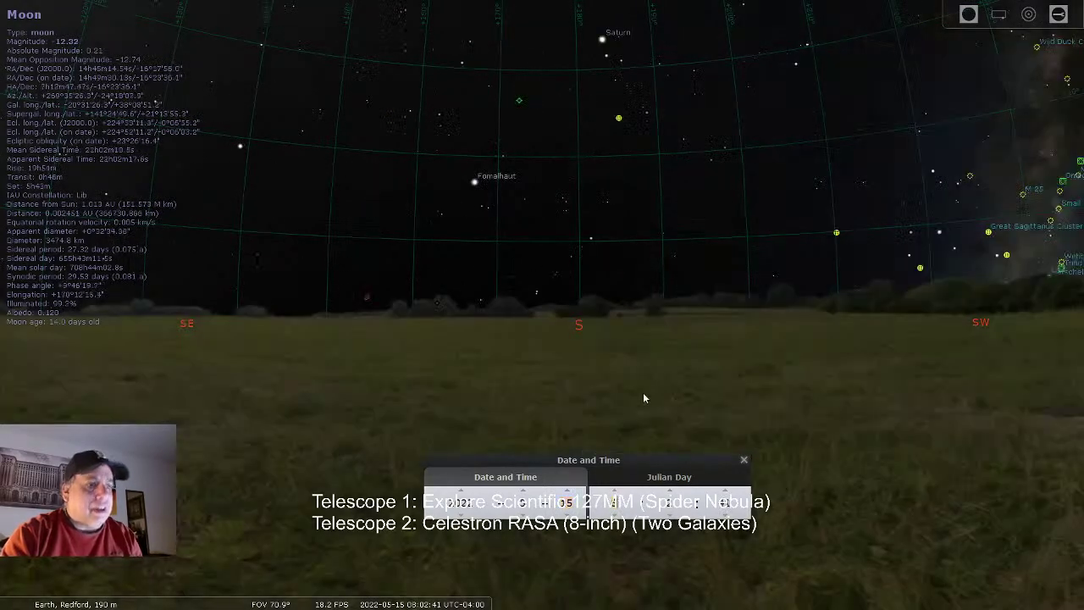
- Locate the Moon again through the object search and check the sky and projection display settings
{"action": "key", "text": "ctrl+f"}
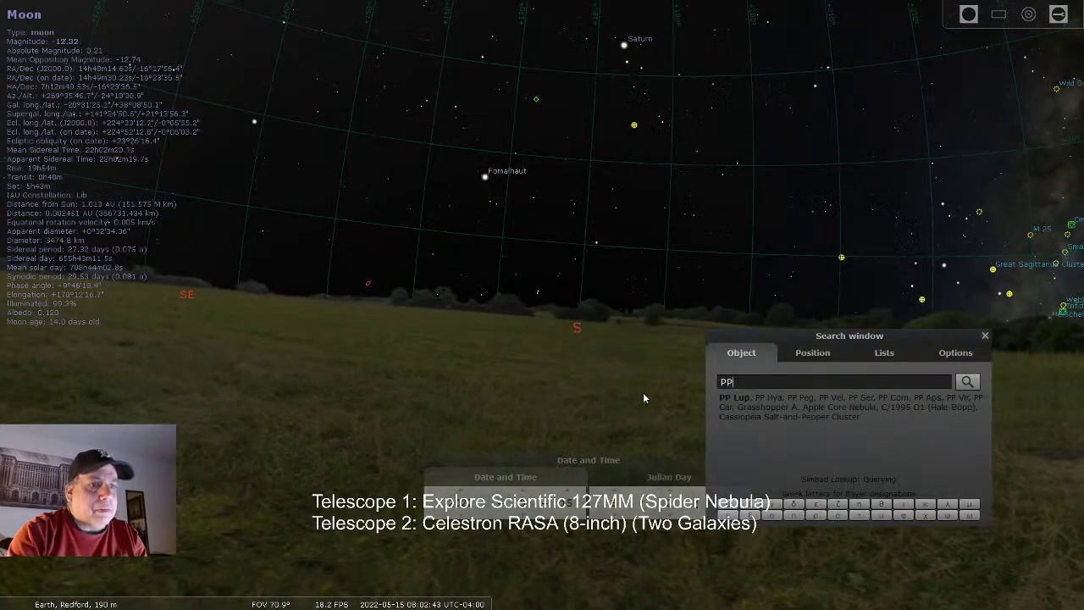
{"action": "type", "text": "M8"}
{"action": "key", "text": "Return"}
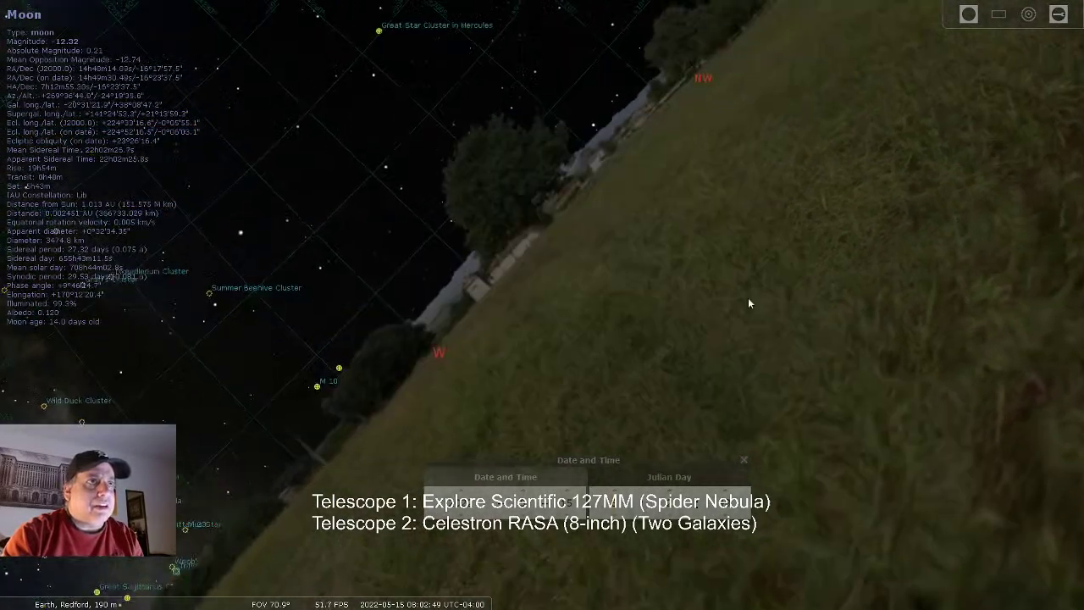
{"action": "key", "text": "F4"}
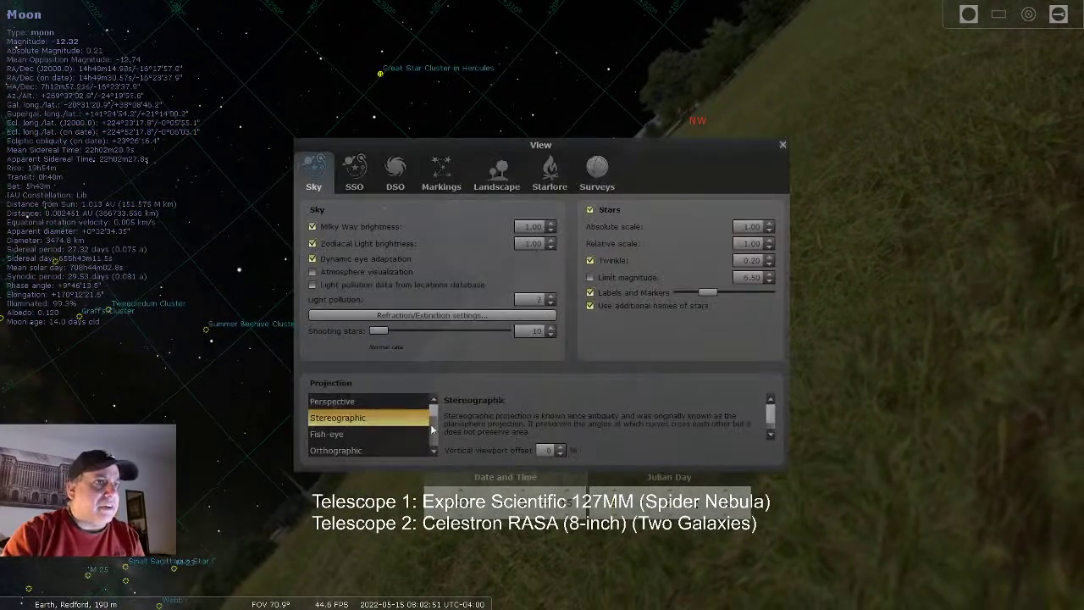
{"action": "key", "text": "F4"}
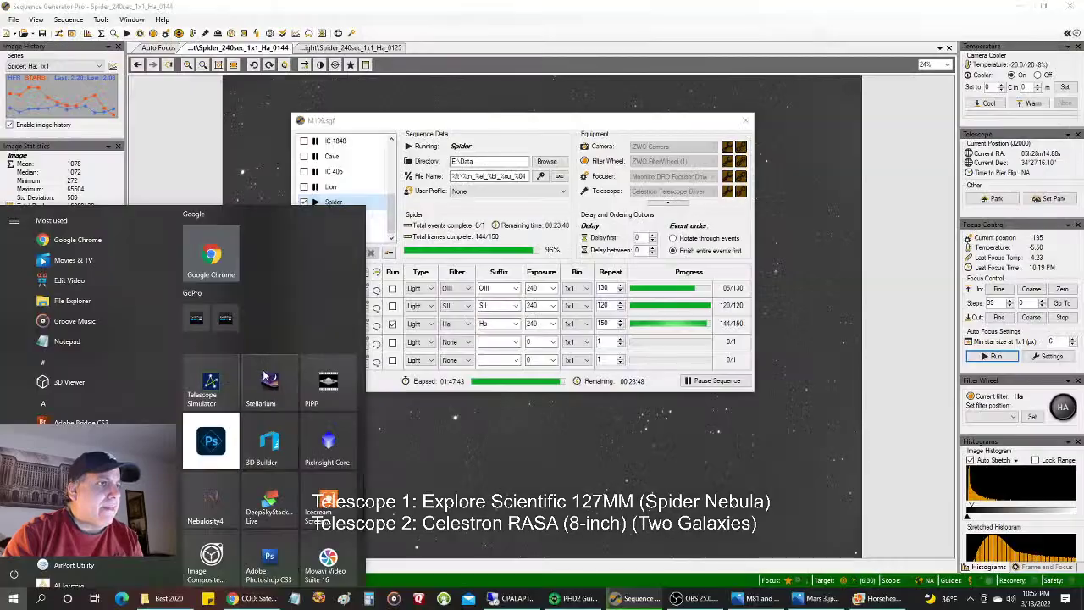
- Relaunch Stellarium, hide the atmosphere, show deep-sky objects and the azimuthal grid, and open the date and time settings
{"action": "left_click", "coordinate": [263, 369]}
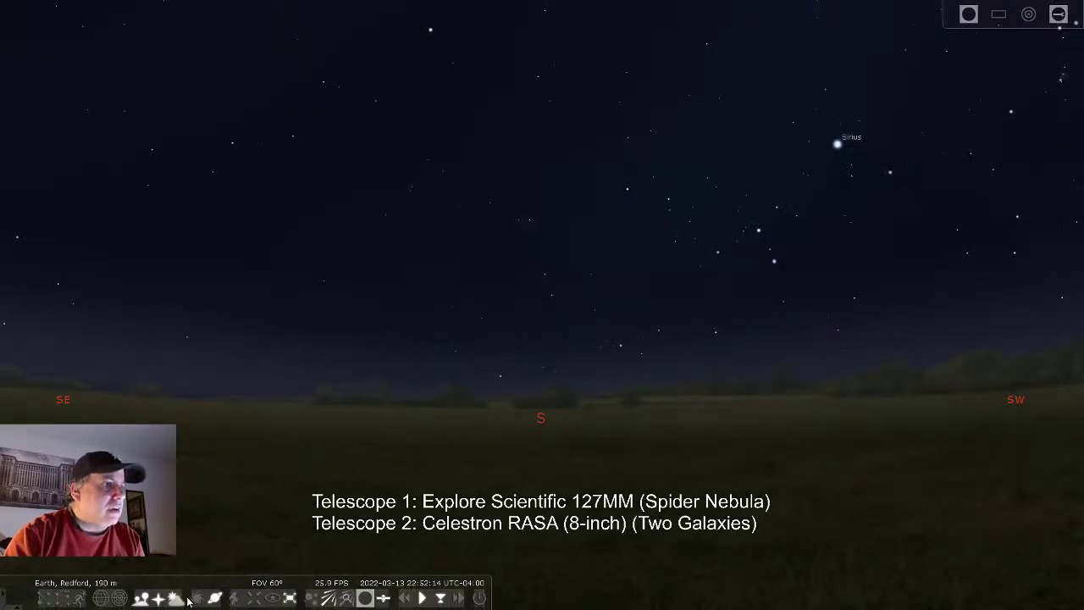
{"action": "left_click", "coordinate": [180, 598]}
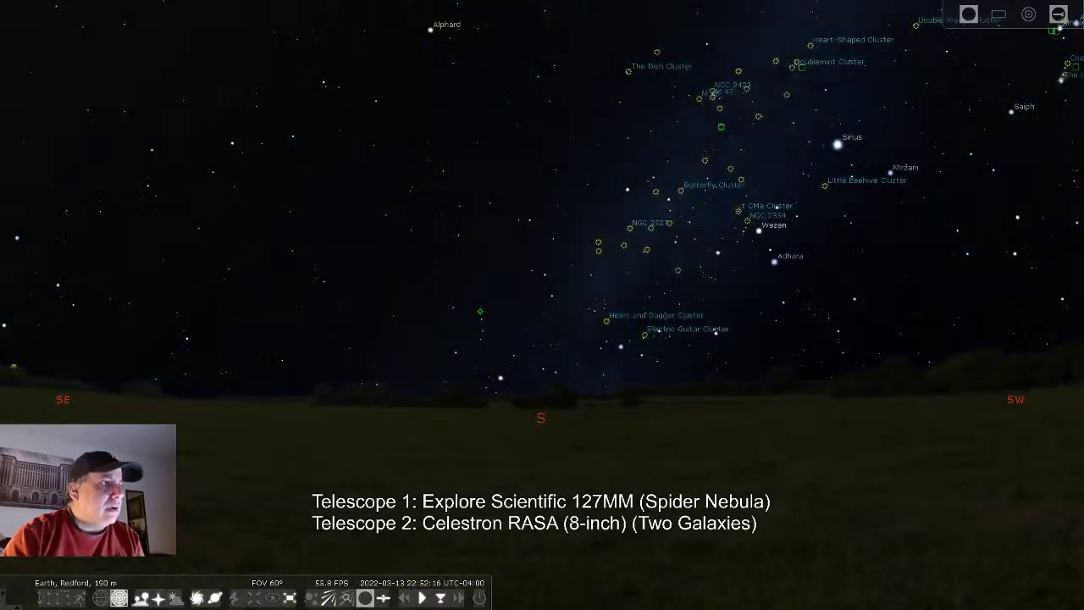
{"action": "left_click", "coordinate": [22, 378]}
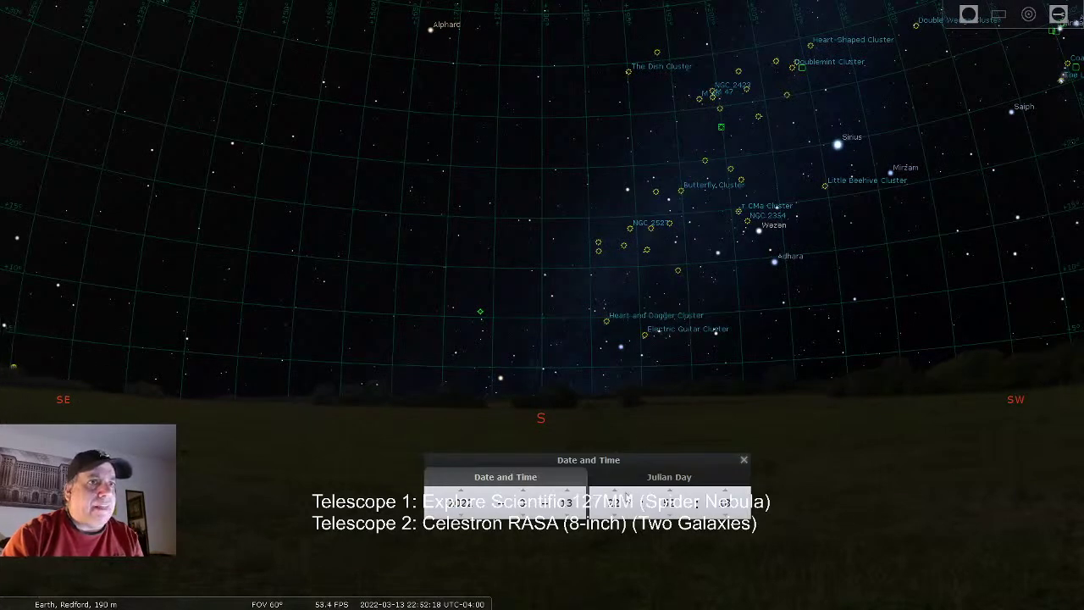
- Set the simulated date to May 15, 2022, keeping the Moon in the southeastern sky in view
{"action": "left_click", "coordinate": [523, 491]}
{"action": "left_click", "coordinate": [522, 491]}
{"action": "left_click", "coordinate": [567, 490]}
{"action": "left_click", "coordinate": [566, 490]}
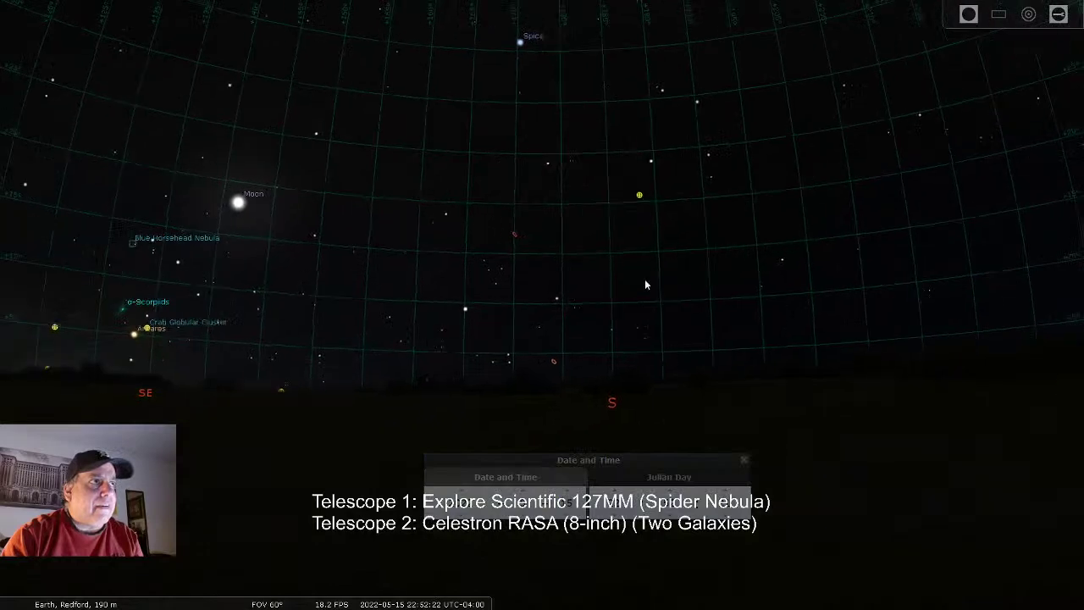
- Set the hour of the simulated time for 2022-05-15 to 20, keeping the southeastern horizon in view
{"action": "left_click_drag", "start_coordinate": [640, 286], "coordinate": [830, 273]}
{"action": "scroll", "coordinate": [644, 301], "scroll_direction": "down", "scroll_amount": 3}
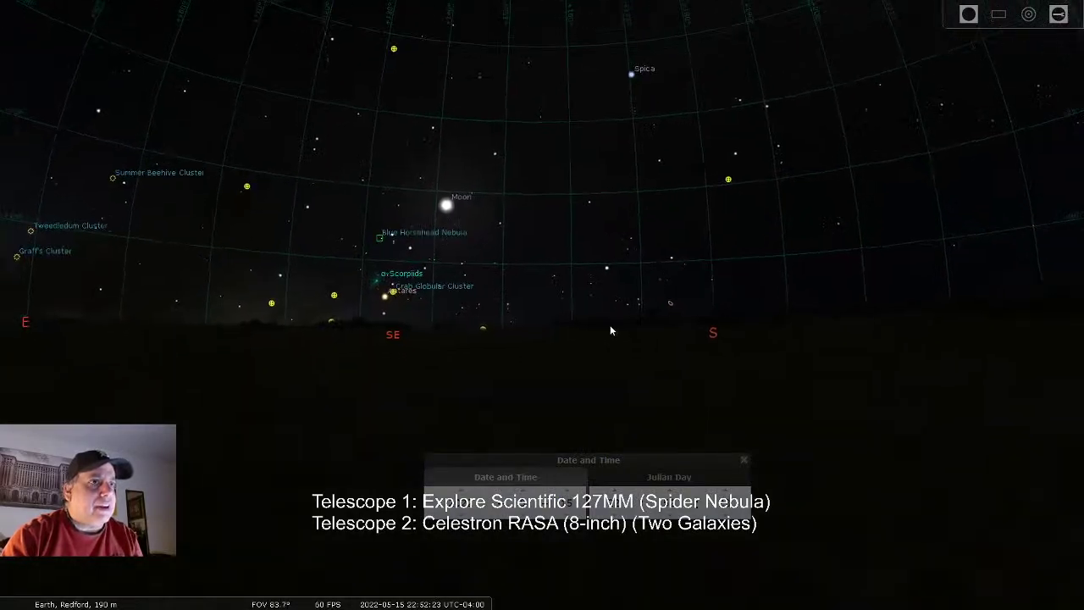
{"action": "left_click_drag", "start_coordinate": [606, 338], "coordinate": [643, 338]}
{"action": "left_click", "coordinate": [619, 512]}
{"action": "left_click", "coordinate": [619, 511]}
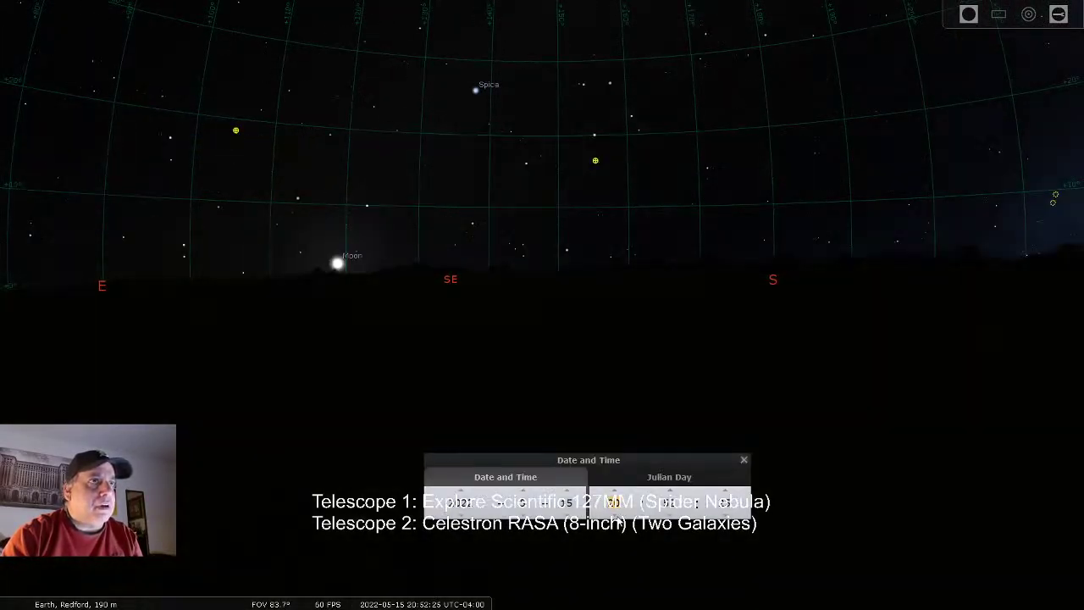
- Search for the Moon and center the sky view on it
{"action": "key", "text": "ctrl+f"}
{"action": "type", "text": "Moon"}
{"action": "key", "text": "Return"}
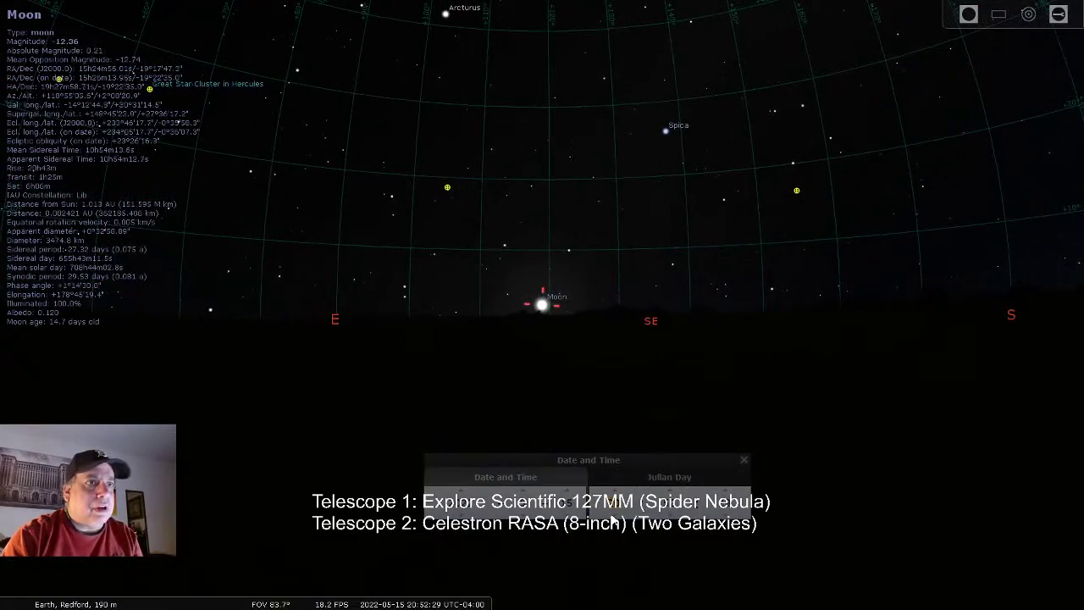
- Step the simulated hour back to 05 and look over the southwestern to western sky
{"action": "left_click", "coordinate": [612, 515]}
{"action": "left_click", "coordinate": [612, 515]}
{"action": "left_click", "coordinate": [613, 515]}
{"action": "left_click", "coordinate": [612, 515]}
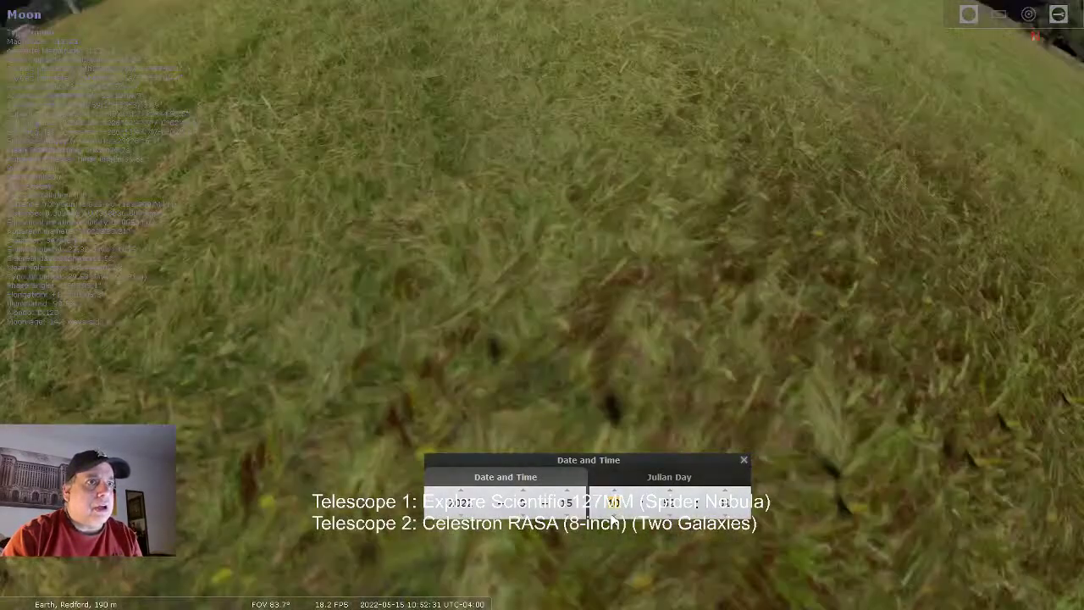
{"action": "left_click", "coordinate": [613, 515]}
{"action": "left_click", "coordinate": [613, 515]}
{"action": "left_click", "coordinate": [613, 515]}
{"action": "left_click", "coordinate": [612, 515]}
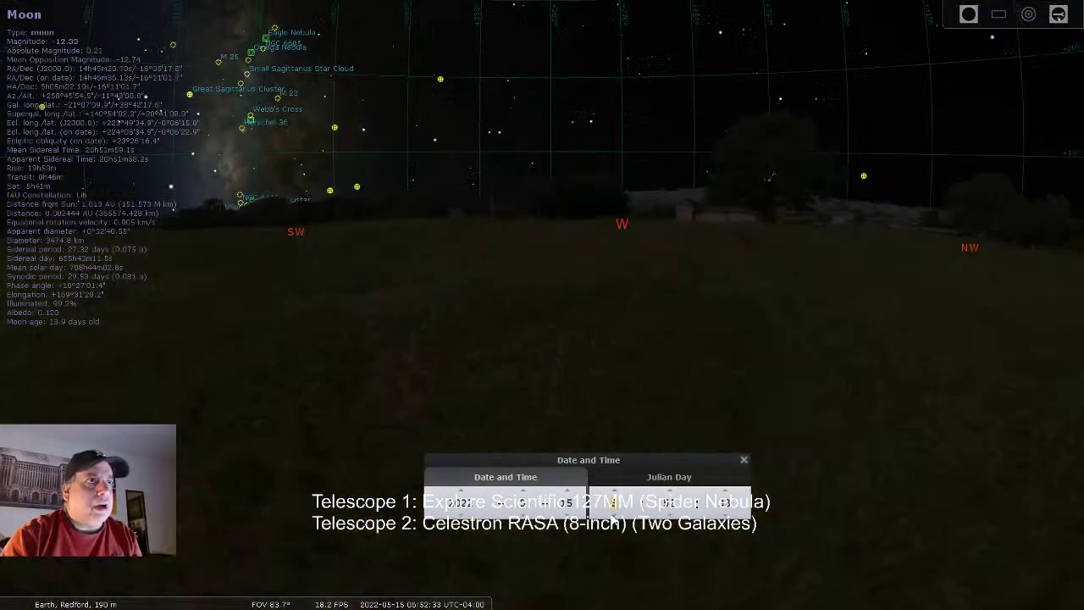
{"action": "left_click", "coordinate": [612, 515]}
{"action": "left_click_drag", "start_coordinate": [700, 359], "coordinate": [774, 363]}
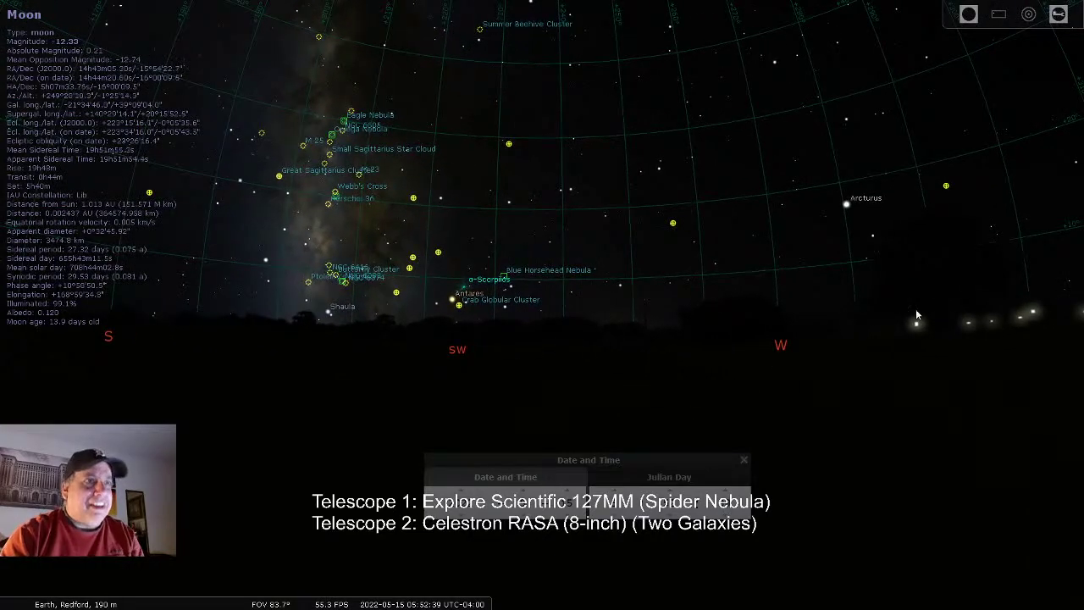
- Search for the Moon again and advance the simulated time to 11:51
{"action": "key", "text": "ctrl+f"}
{"action": "type", "text": "MOO"}
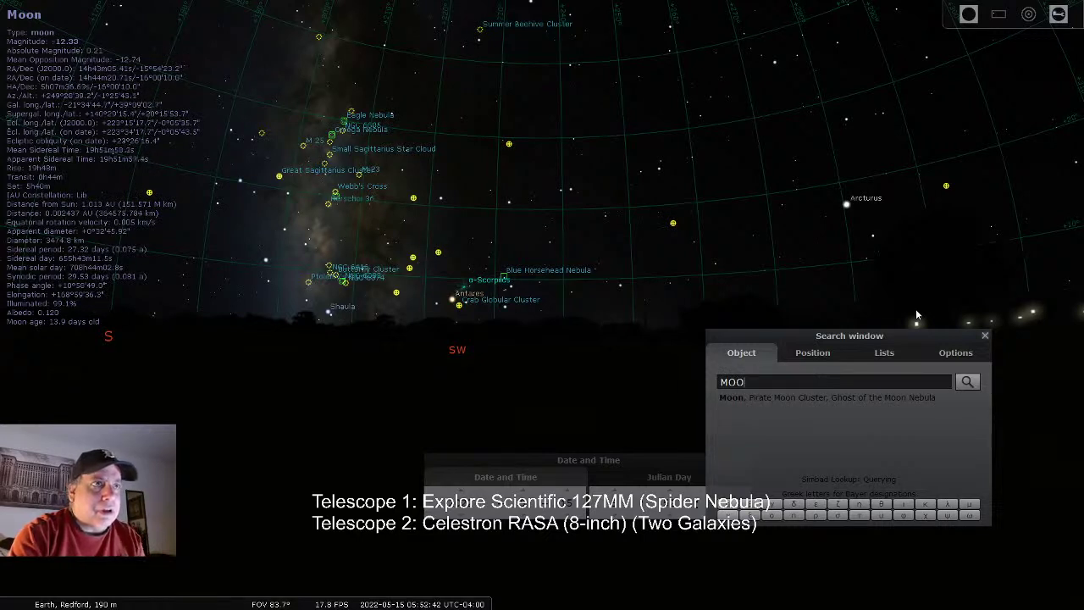
{"action": "type", "text": "N"}
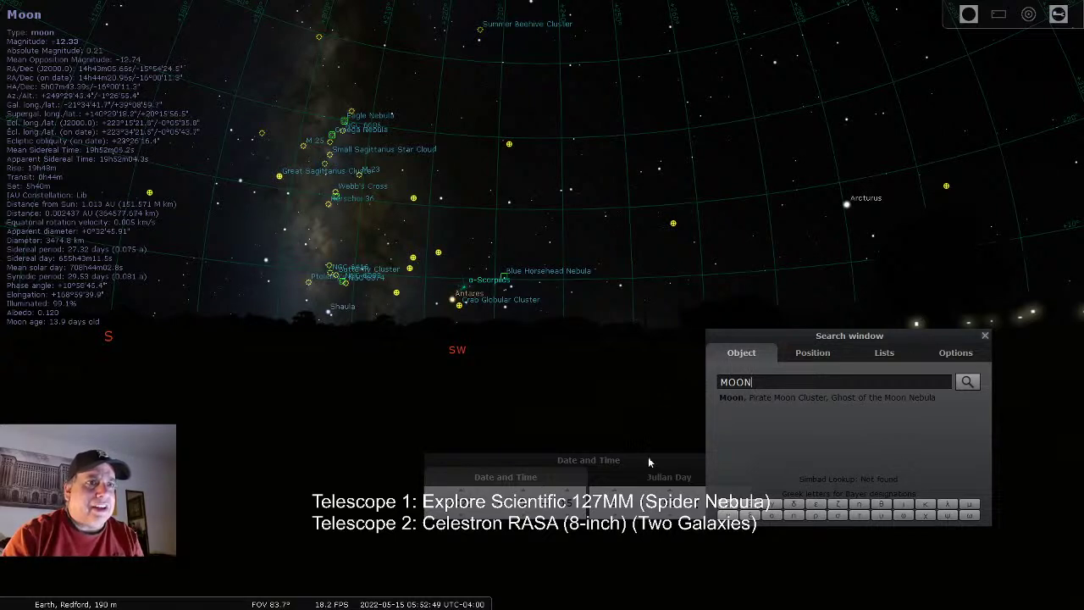
{"action": "key", "text": "Return"}
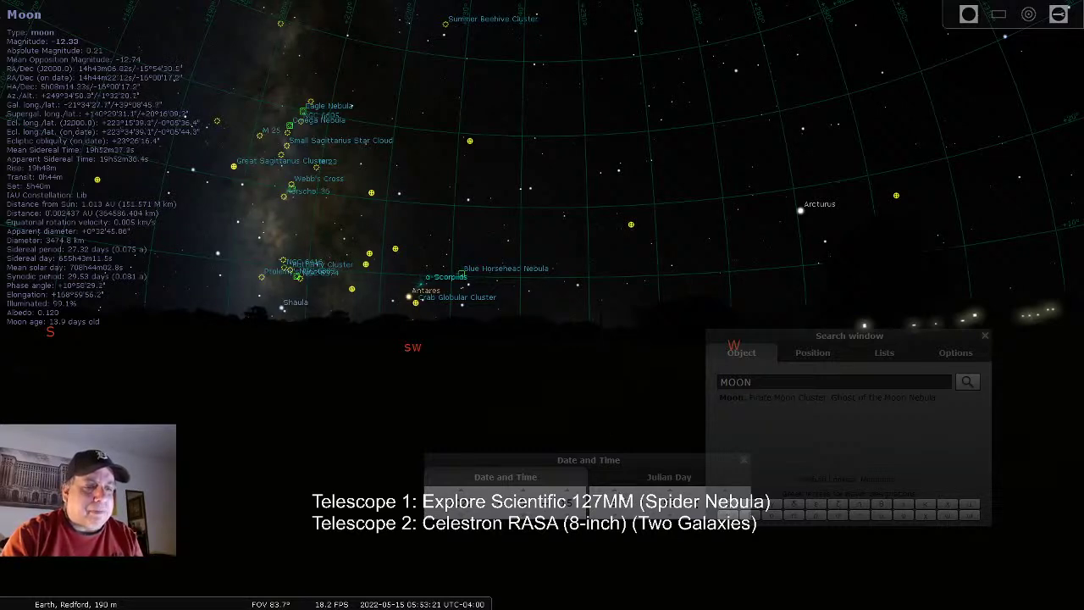
{"action": "scroll", "coordinate": [612, 502], "scroll_direction": "up", "scroll_amount": 6}
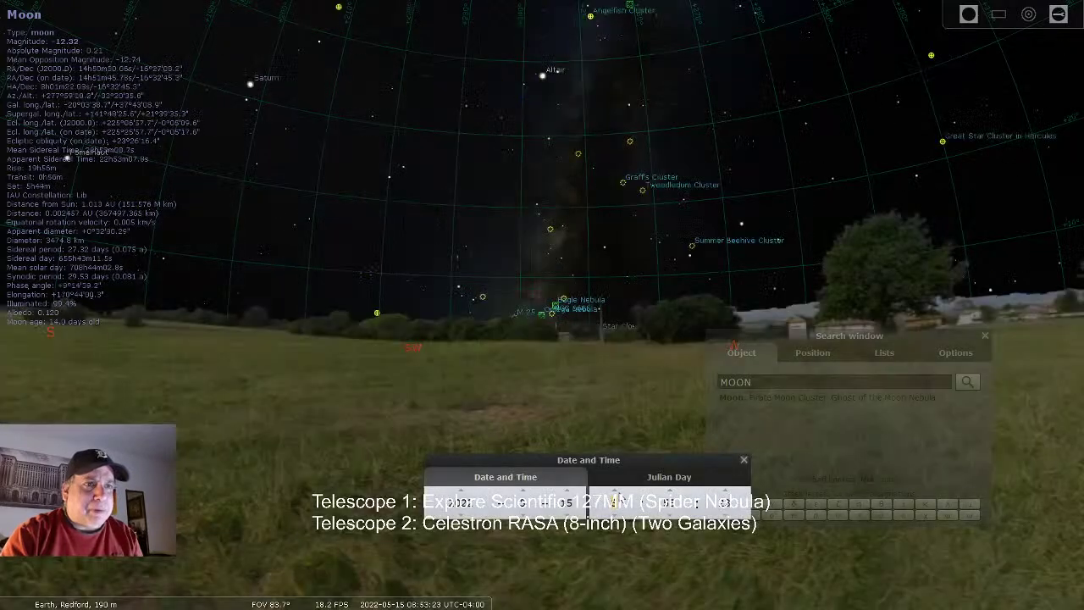
{"action": "scroll", "coordinate": [669, 504], "scroll_direction": "down", "scroll_amount": 2}
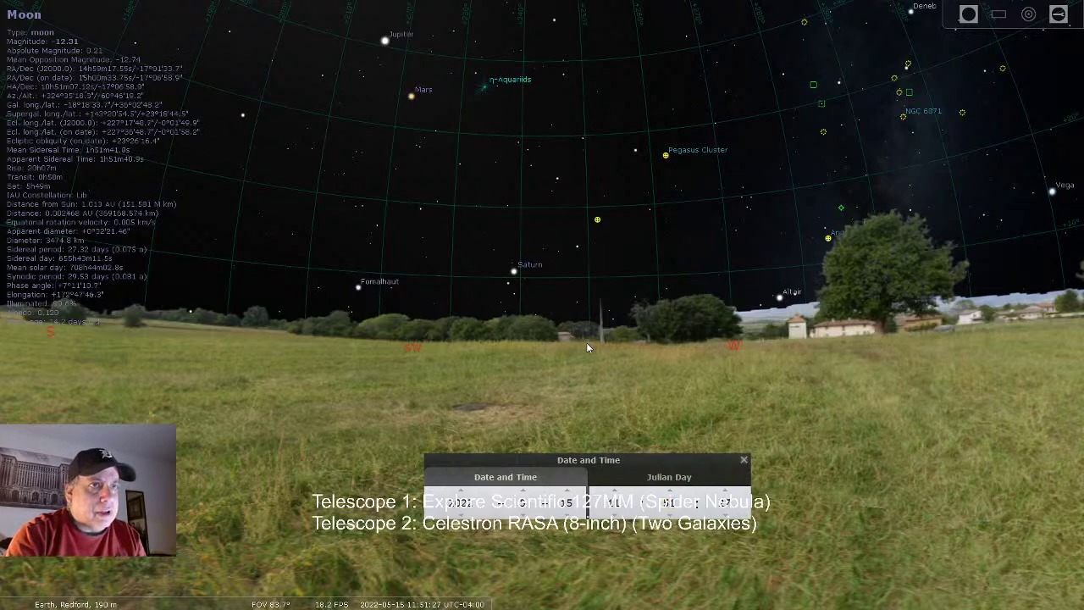
- Search for the Moon once more and make it the selected object
{"action": "left_click", "coordinate": [739, 237]}
{"action": "key", "text": "F3"}
{"action": "type", "text": "MOONMOON"}
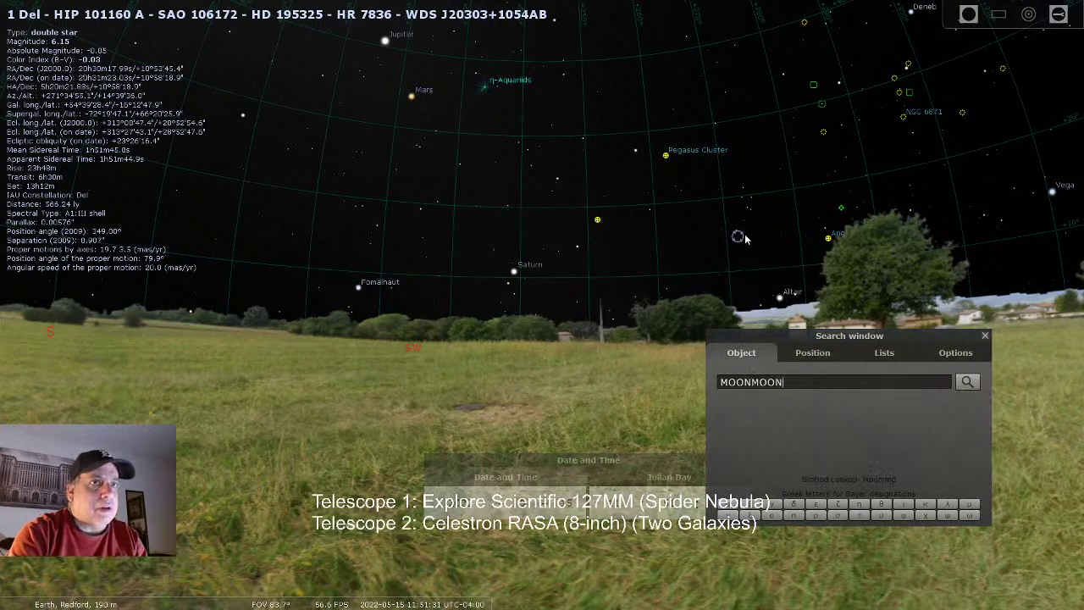
{"action": "key", "text": "BackSpace"}
{"action": "key", "text": "BackSpace"}
{"action": "key", "text": "BackSpace"}
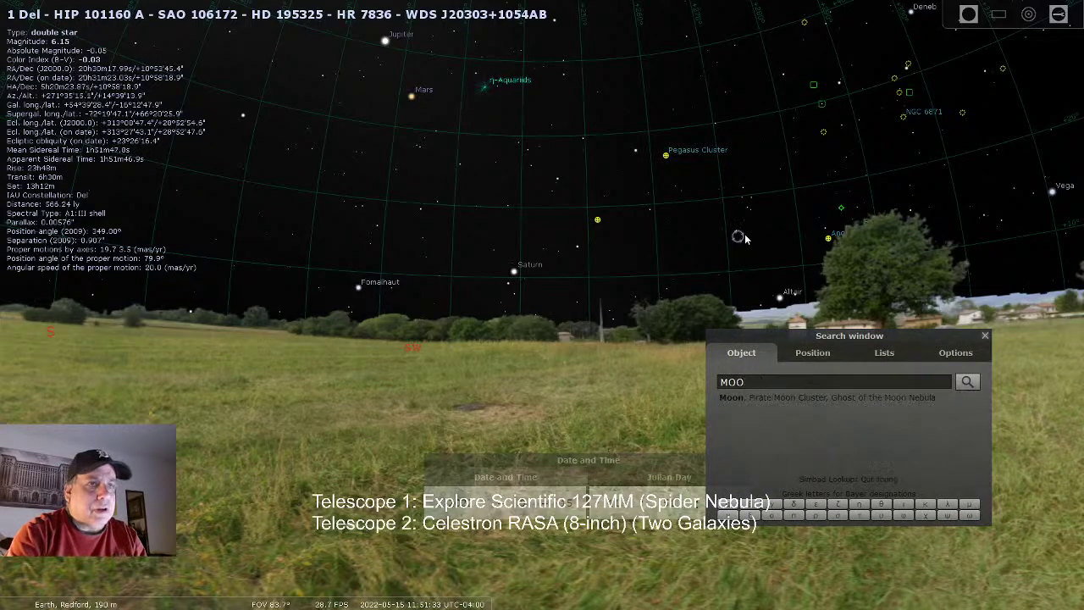
{"action": "key", "text": "Return"}
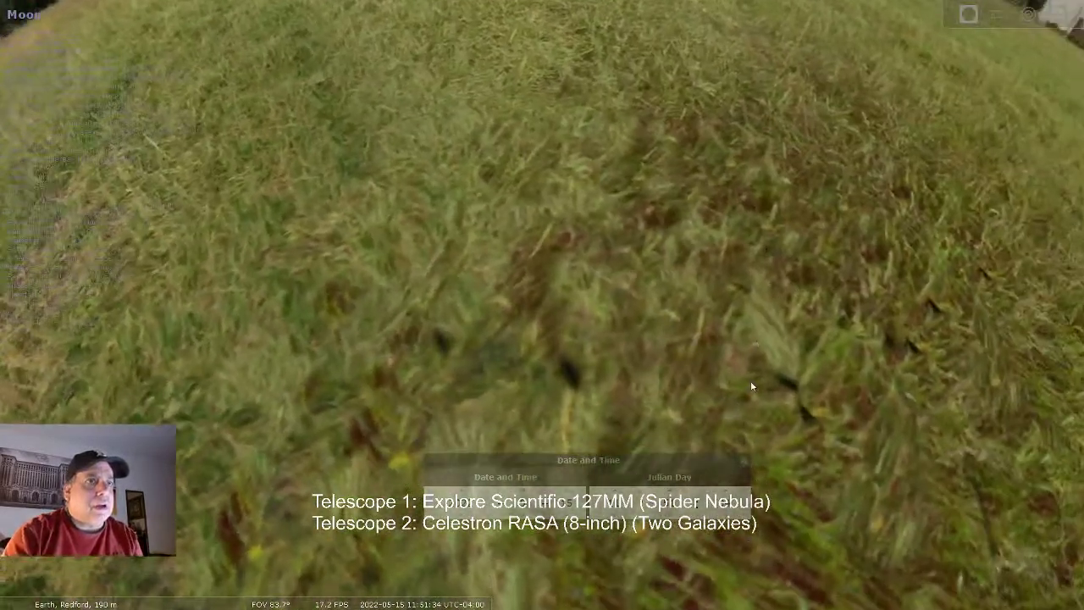
- Advance the hour to 21 so the simulated time is 21:51 with the Moon above the horizon
{"action": "scroll", "coordinate": [616, 501], "scroll_direction": "up", "scroll_amount": 8}
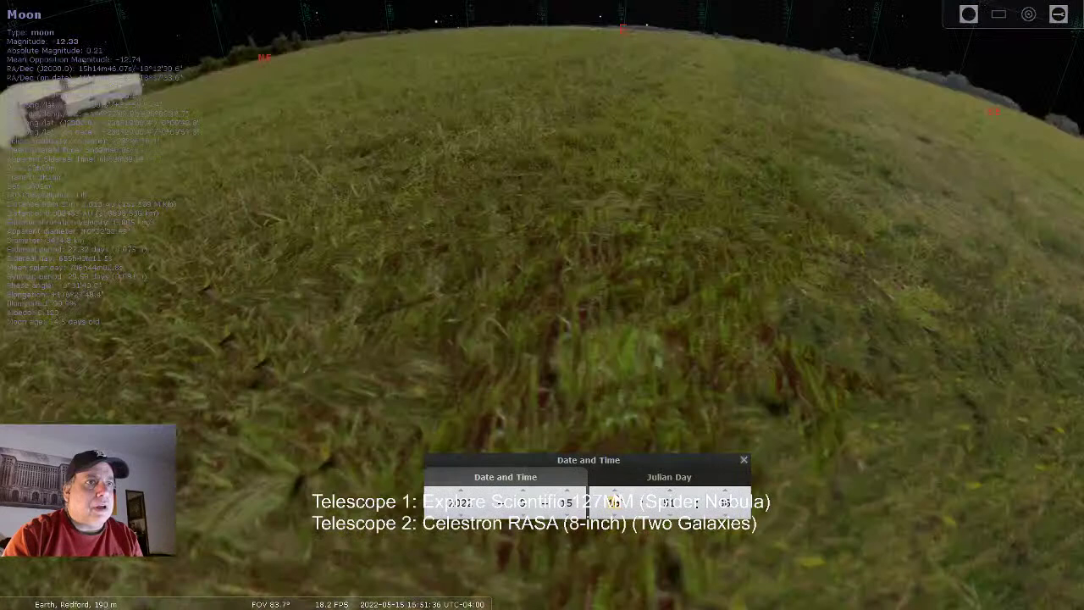
{"action": "scroll", "coordinate": [615, 501], "scroll_direction": "up", "scroll_amount": 1}
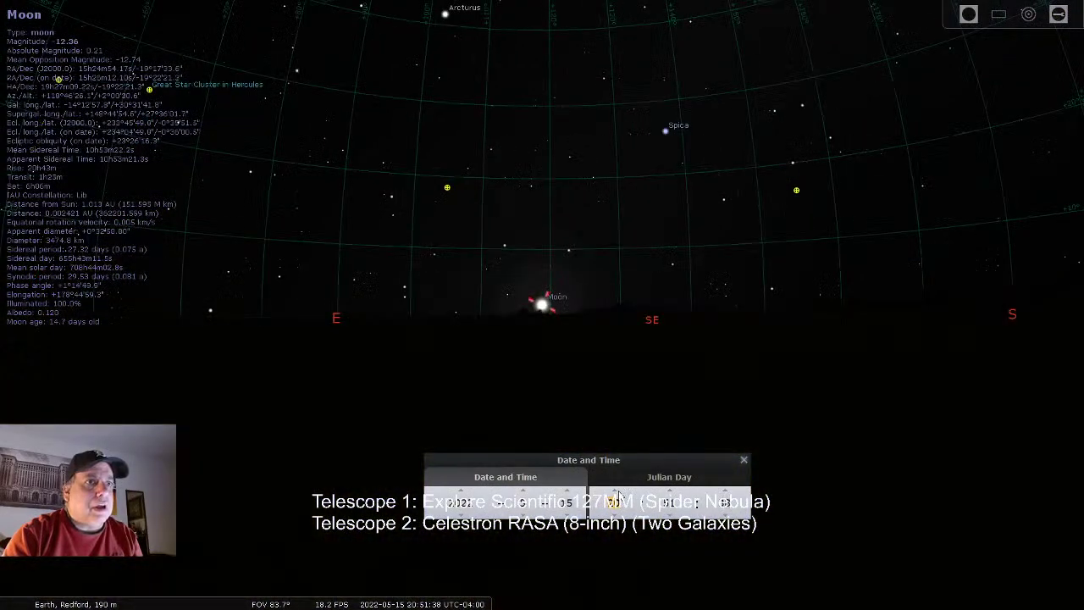
{"action": "scroll", "coordinate": [619, 496], "scroll_direction": "up", "scroll_amount": 1}
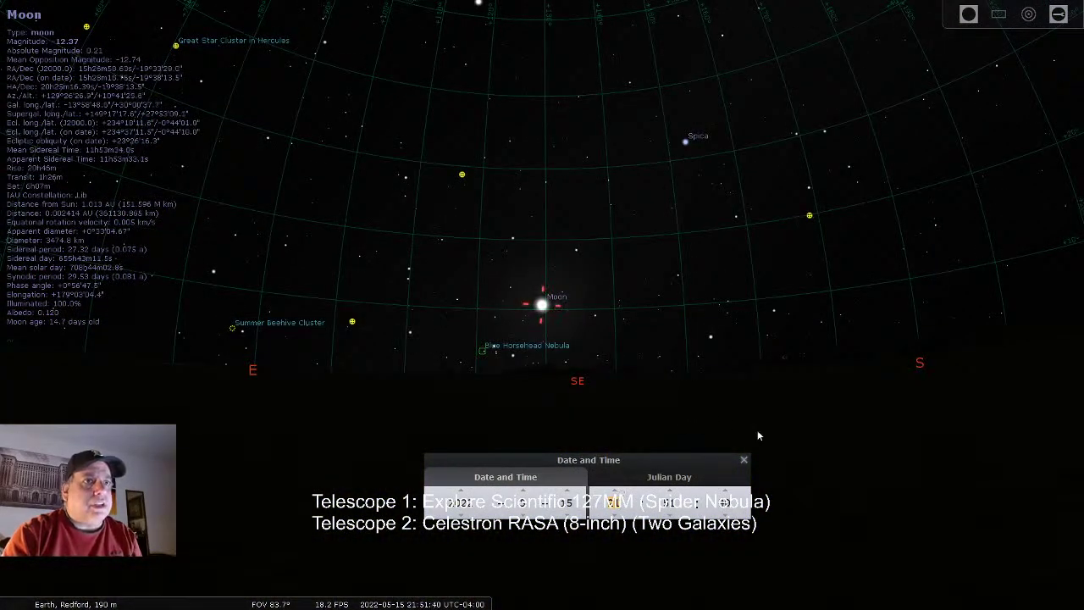
- Wind the simulated time back to 21:36 and enlarge the Moon with an 18.7° field of view
{"action": "left_click_drag", "start_coordinate": [748, 429], "coordinate": [730, 432]}
{"action": "scroll", "coordinate": [671, 508], "scroll_direction": "down", "scroll_amount": 7}
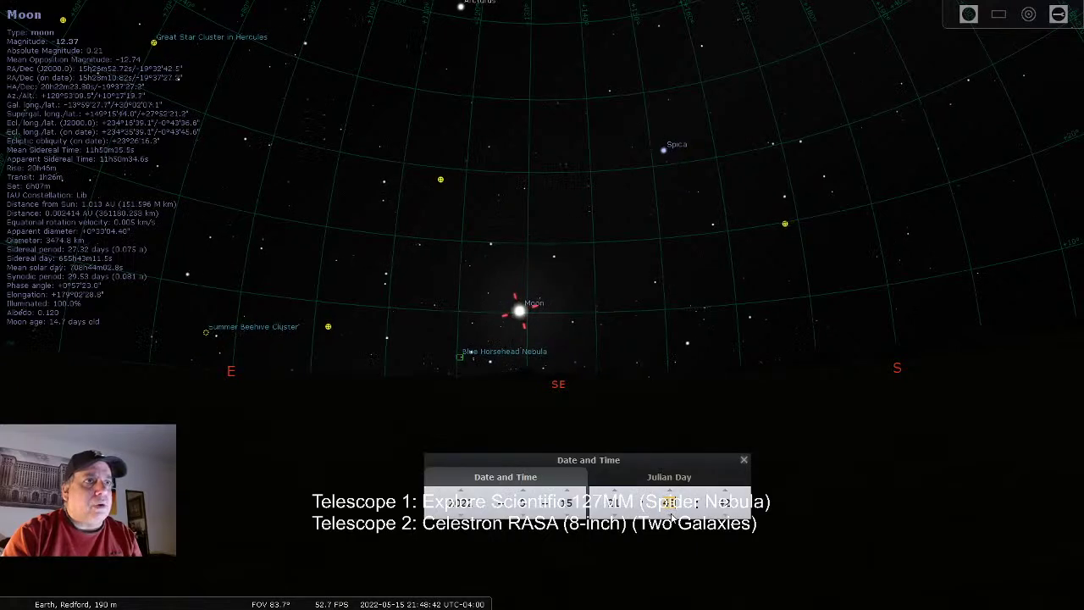
{"action": "scroll", "coordinate": [672, 508], "scroll_direction": "down", "scroll_amount": 8}
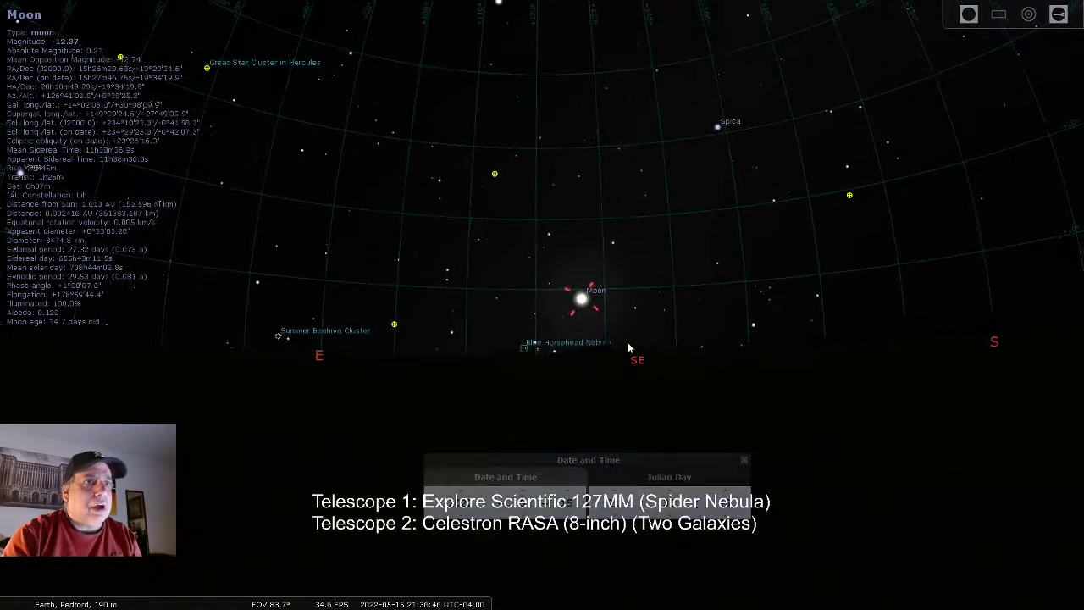
{"action": "scroll", "coordinate": [622, 339], "scroll_direction": "up", "scroll_amount": 6}
{"action": "left_click_drag", "start_coordinate": [745, 333], "coordinate": [670, 339]}
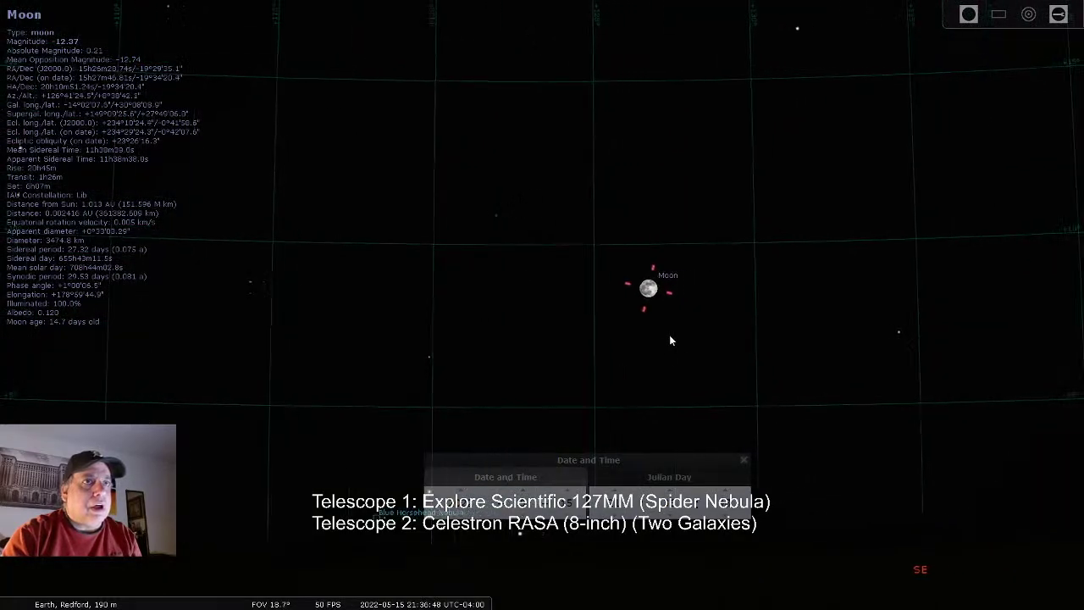
- Step the minutes back to 21:11 and forward again to 21:37 to check the Moon's appearance
{"action": "scroll", "coordinate": [670, 512], "scroll_direction": "down", "scroll_amount": 2}
{"action": "scroll", "coordinate": [671, 512], "scroll_direction": "down", "scroll_amount": 12}
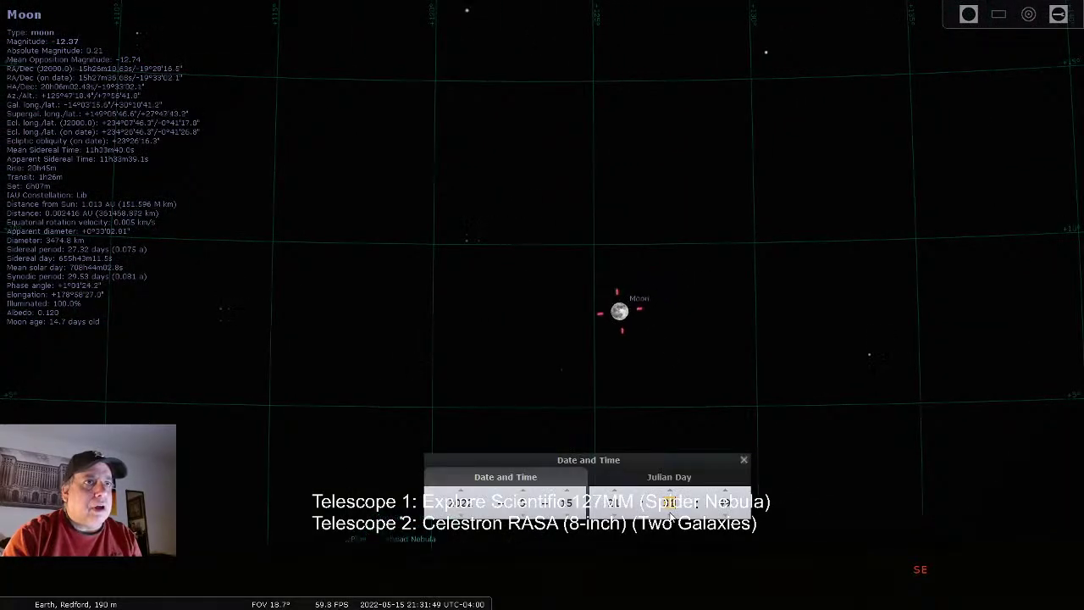
{"action": "scroll", "coordinate": [671, 508], "scroll_direction": "down", "scroll_amount": 11}
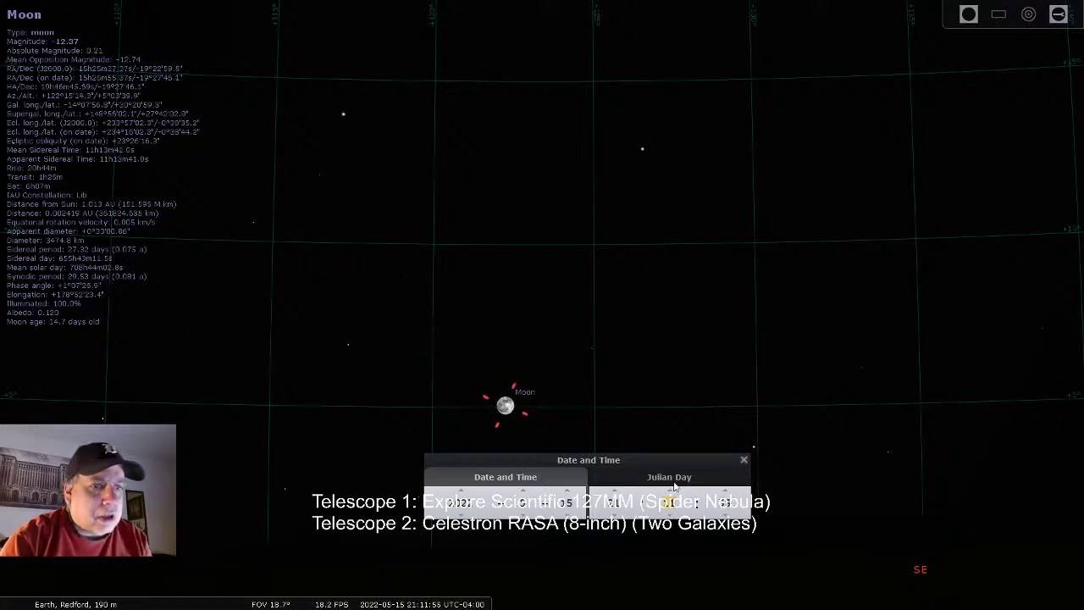
{"action": "scroll", "coordinate": [671, 499], "scroll_direction": "up", "scroll_amount": 10}
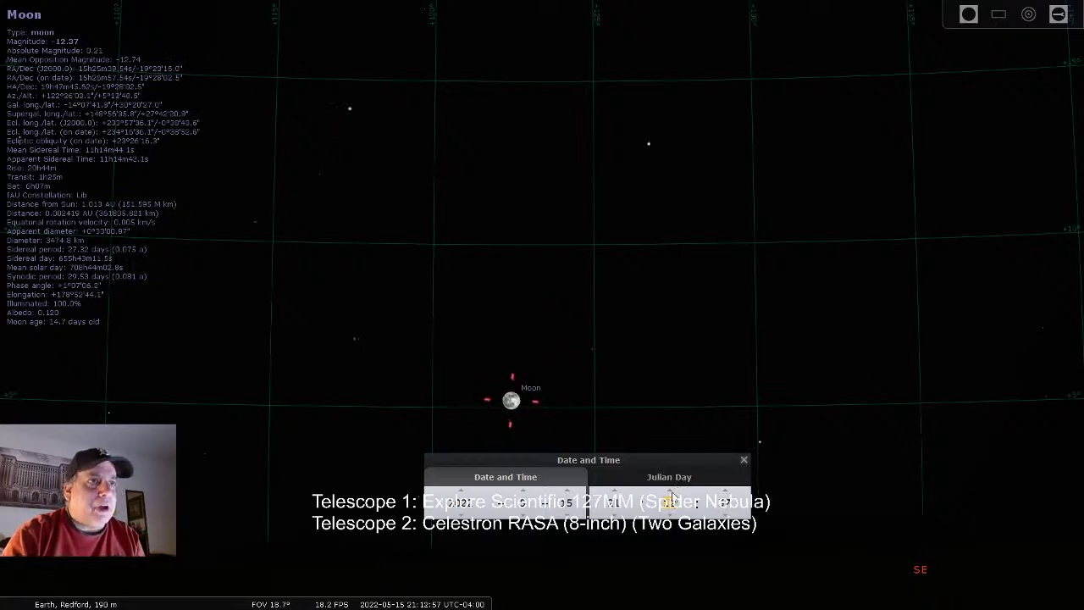
{"action": "scroll", "coordinate": [670, 499], "scroll_direction": "up", "scroll_amount": 12}
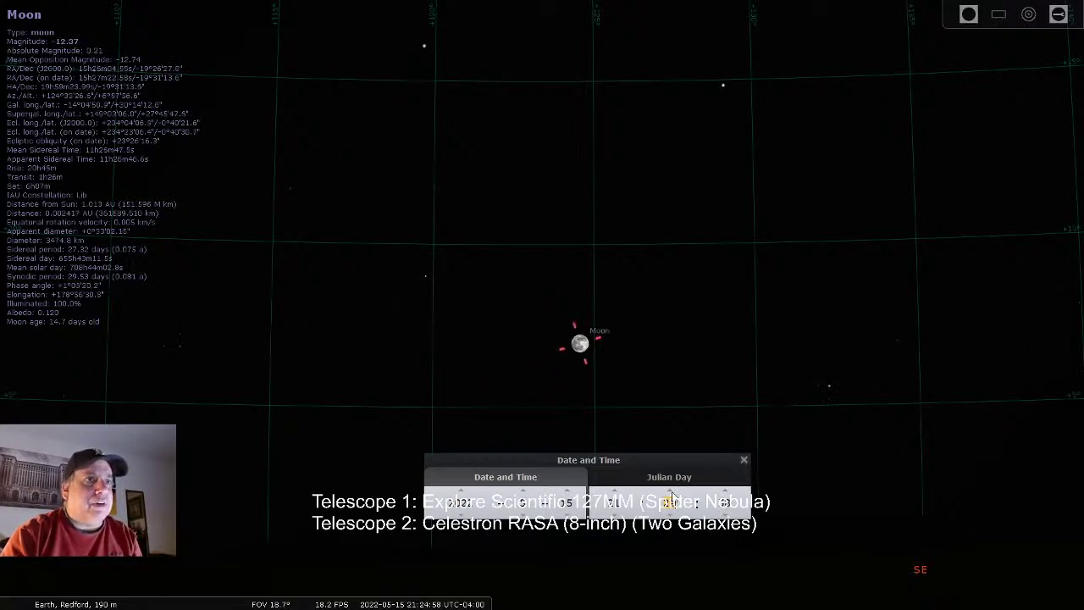
{"action": "scroll", "coordinate": [671, 499], "scroll_direction": "up", "scroll_amount": 8}
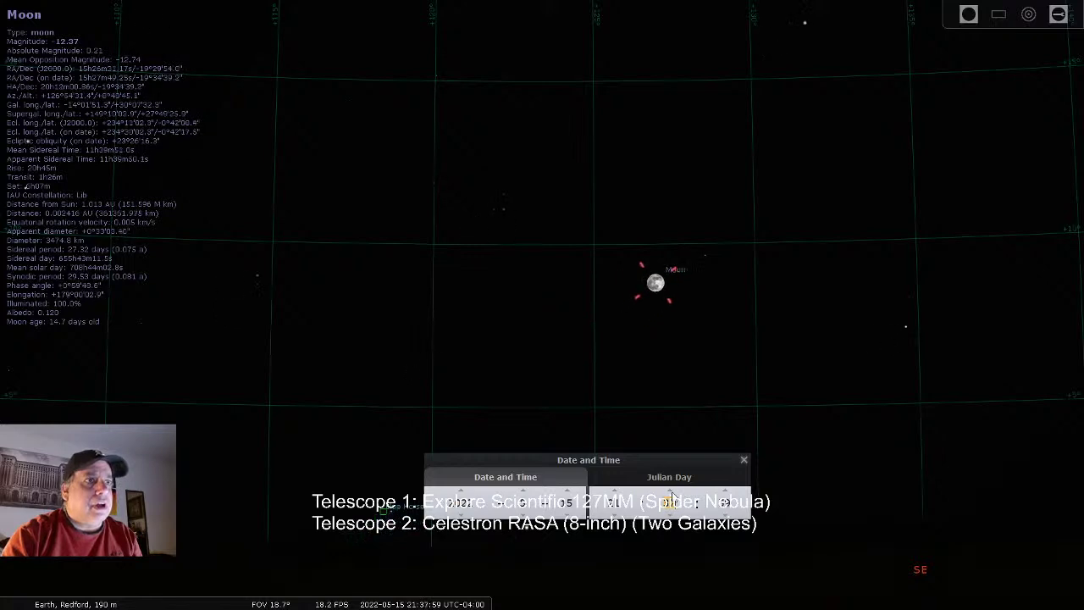
- Center the Moon at a 5.82° field of view and advance the simulated time to 21:44
{"action": "key", "text": "space"}
{"action": "scroll", "coordinate": [613, 407], "scroll_direction": "up", "scroll_amount": 5}
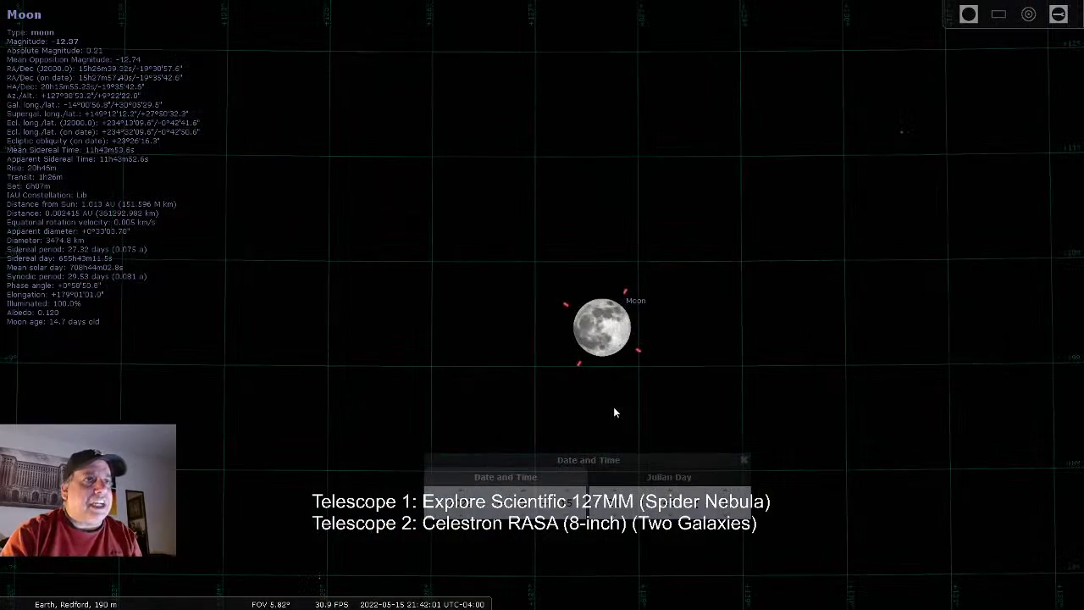
{"action": "scroll", "coordinate": [672, 496], "scroll_direction": "up", "scroll_amount": 3}
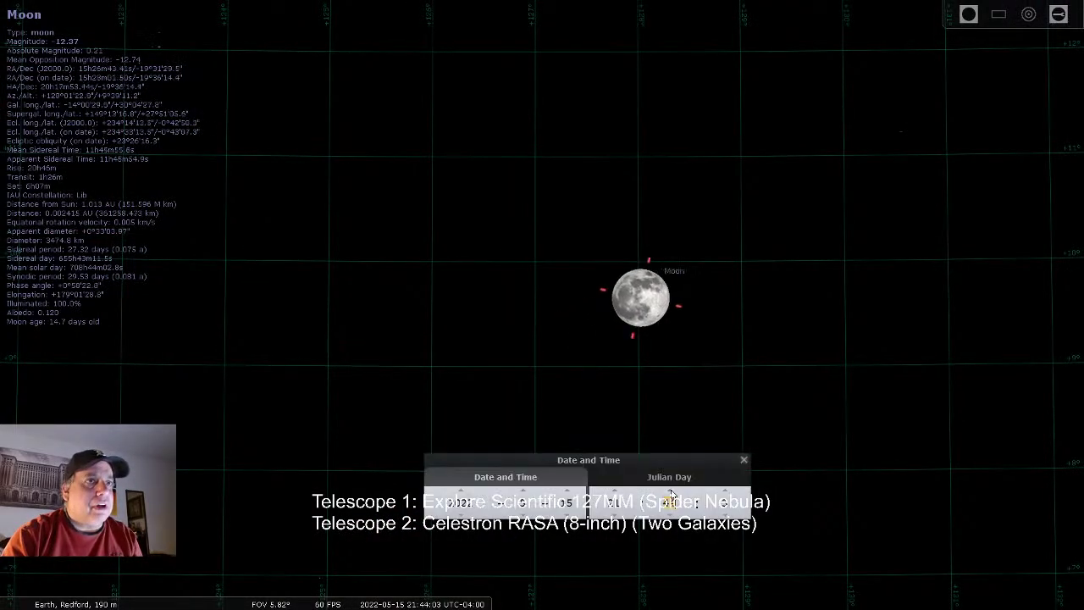
- Advance the simulated time to 22:07 while keeping the enlarged Moon in view
{"action": "left_click_drag", "start_coordinate": [842, 362], "coordinate": [382, 566]}
{"action": "scroll", "coordinate": [672, 498], "scroll_direction": "up", "scroll_amount": 8}
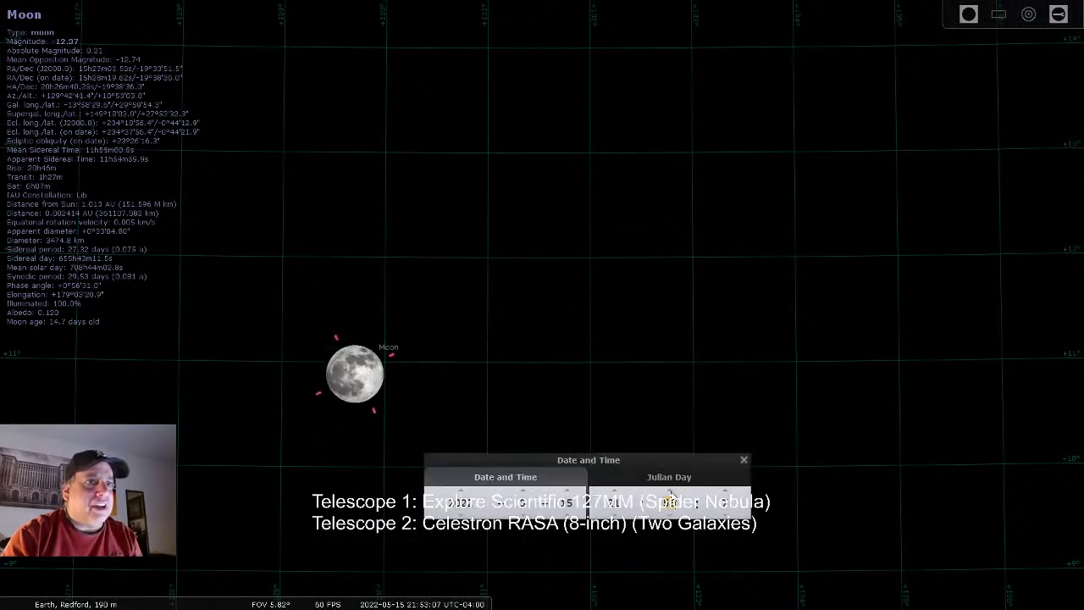
{"action": "scroll", "coordinate": [672, 498], "scroll_direction": "up", "scroll_amount": 7}
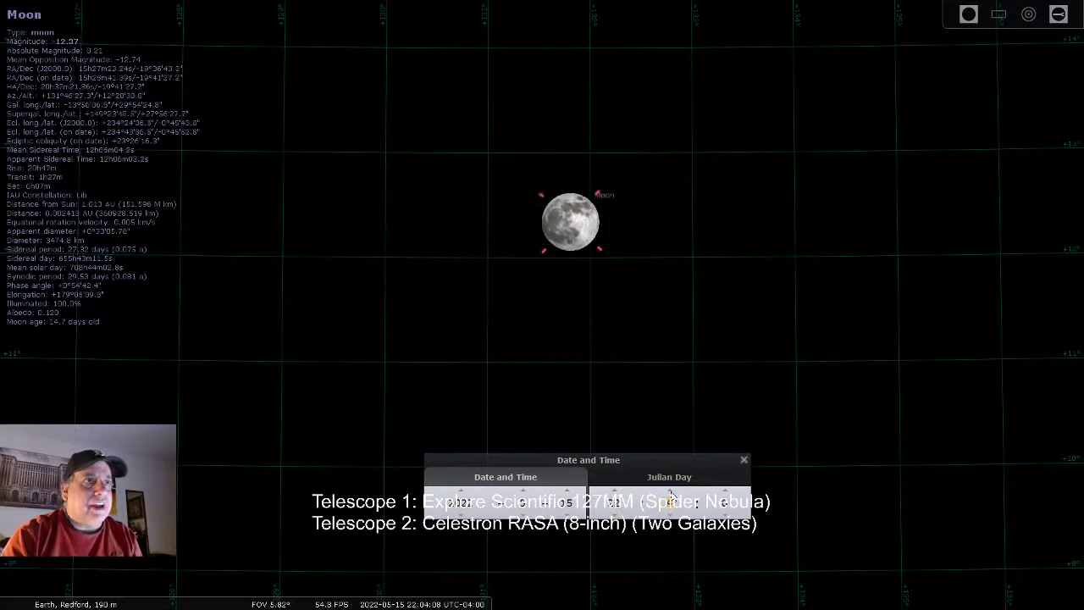
{"action": "left_click_drag", "start_coordinate": [734, 310], "coordinate": [518, 483]}
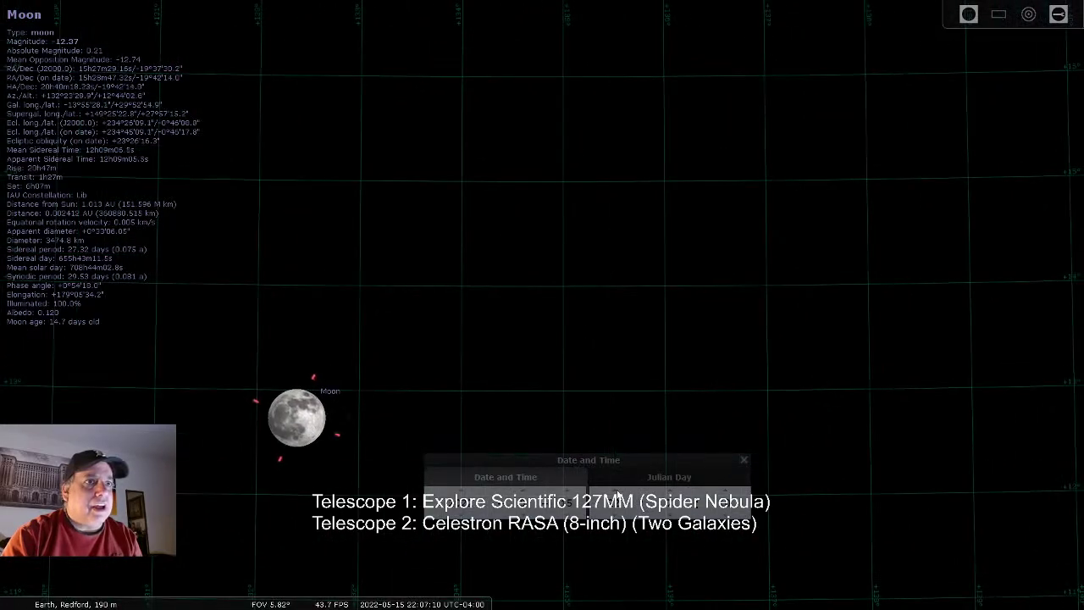
- Set the hour to 23 and compare the Moon with its appearance at hour 22, using an 18.7° field of view
{"action": "scroll", "coordinate": [620, 496], "scroll_direction": "up", "scroll_amount": 1}
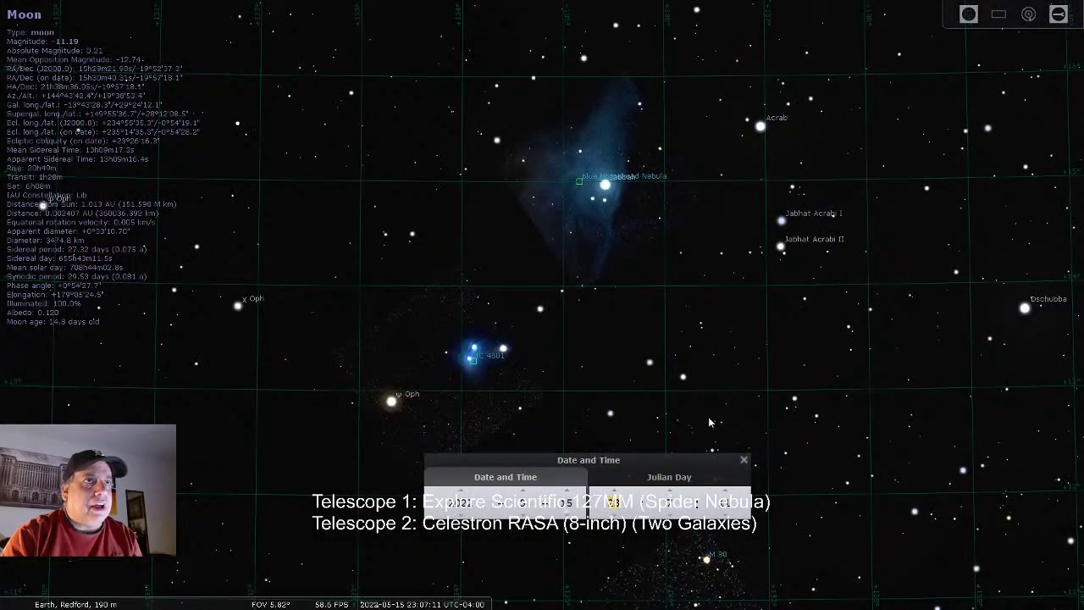
{"action": "left_click_drag", "start_coordinate": [803, 323], "coordinate": [631, 415]}
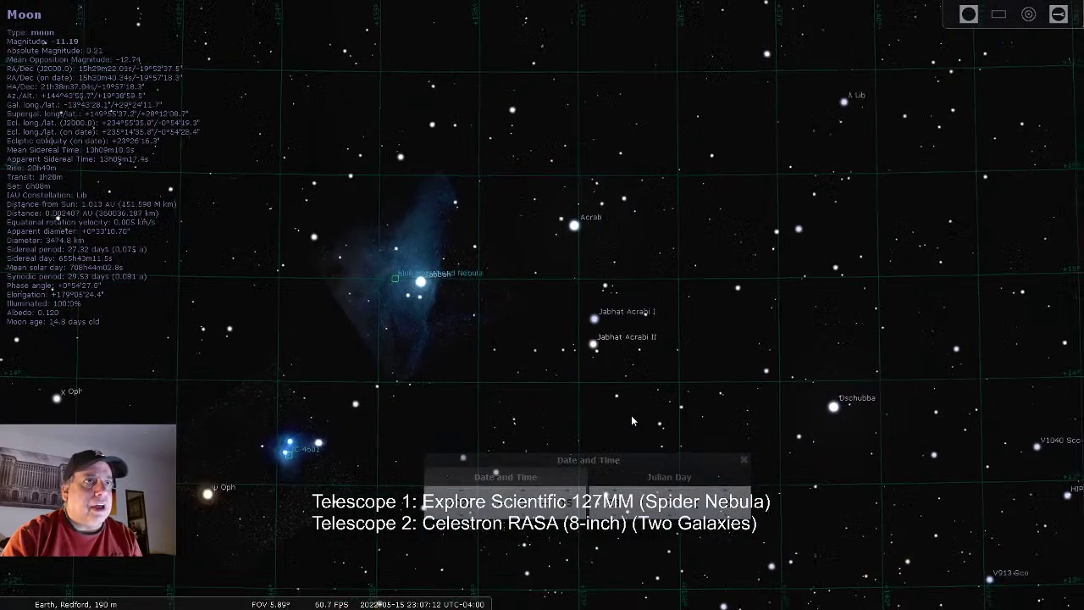
{"action": "scroll", "coordinate": [631, 415], "scroll_direction": "down", "scroll_amount": 4}
{"action": "left_click_drag", "start_coordinate": [612, 398], "coordinate": [535, 441]}
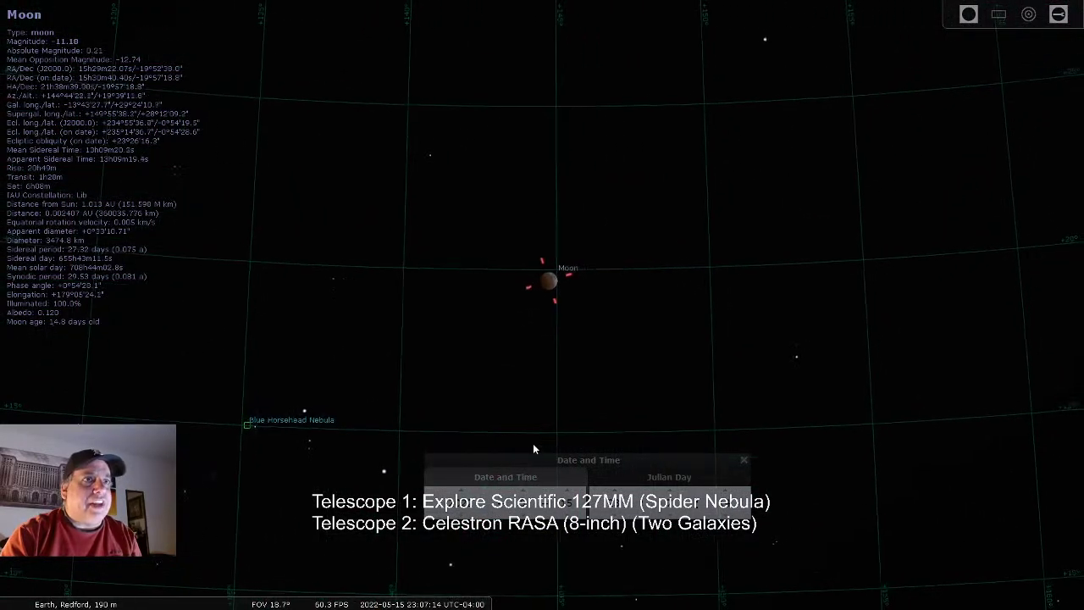
{"action": "left_click", "coordinate": [617, 514]}
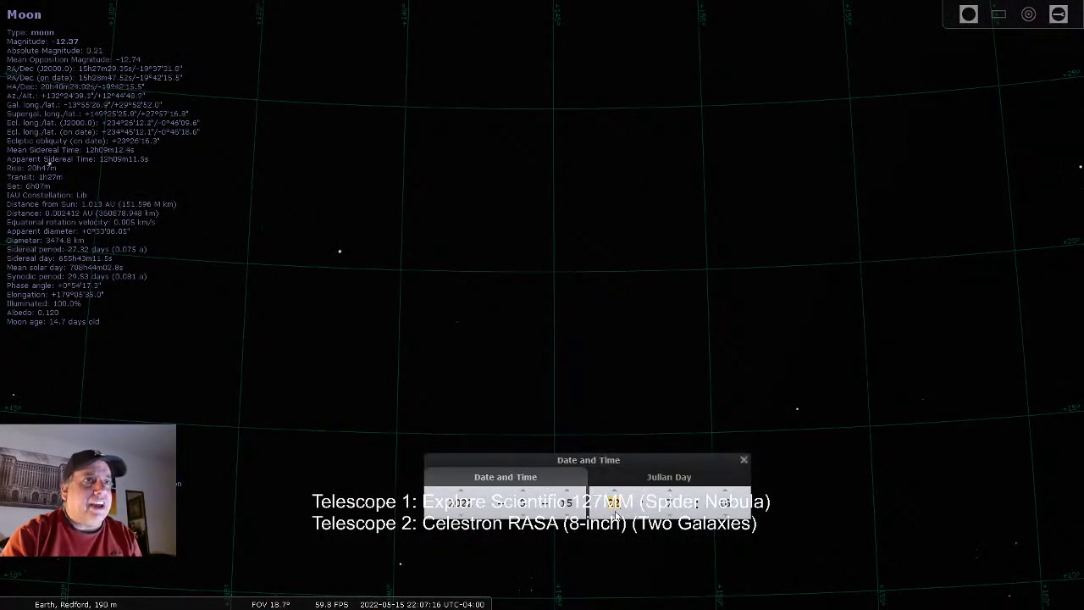
{"action": "left_click", "coordinate": [620, 493]}
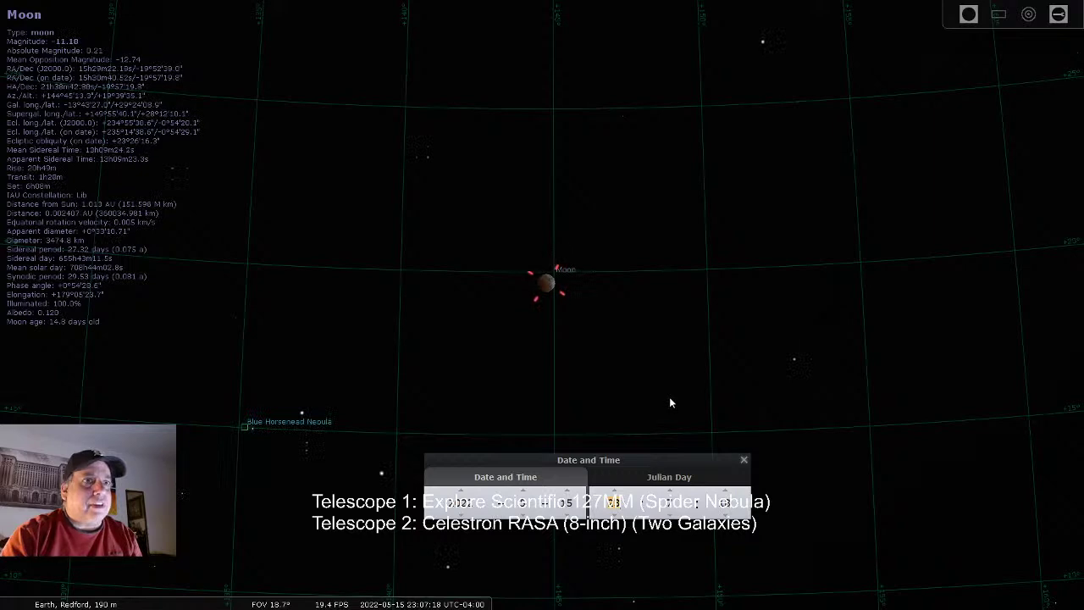
- Enlarge the Moon to a 4.17° field of view, advance the simulated time to 23:30 and center the Moon
{"action": "left_click_drag", "start_coordinate": [668, 398], "coordinate": [702, 383]}
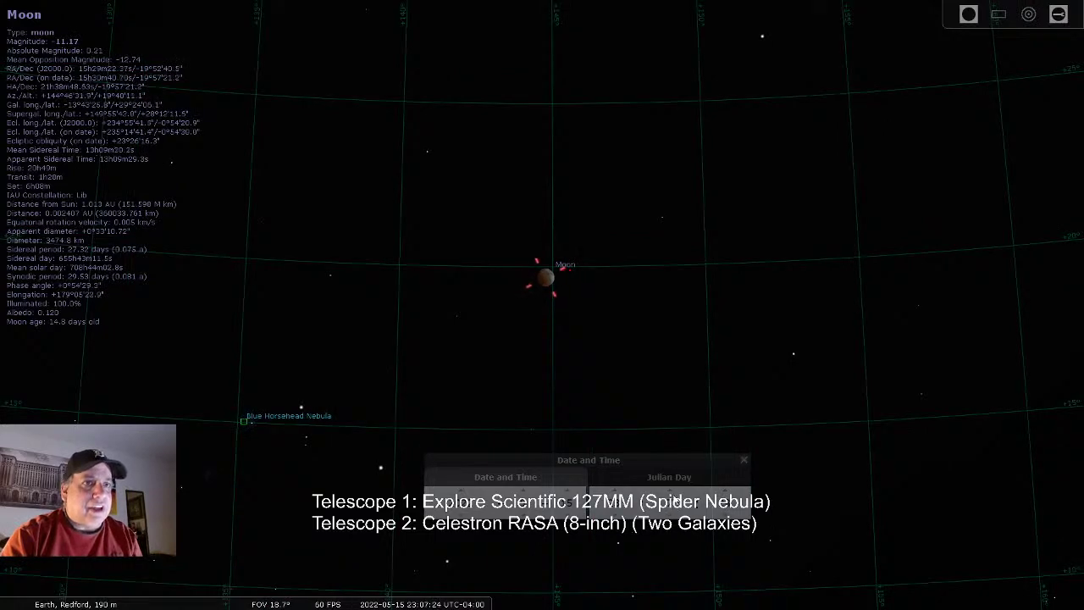
{"action": "scroll", "coordinate": [652, 496], "scroll_direction": "up", "scroll_amount": 5}
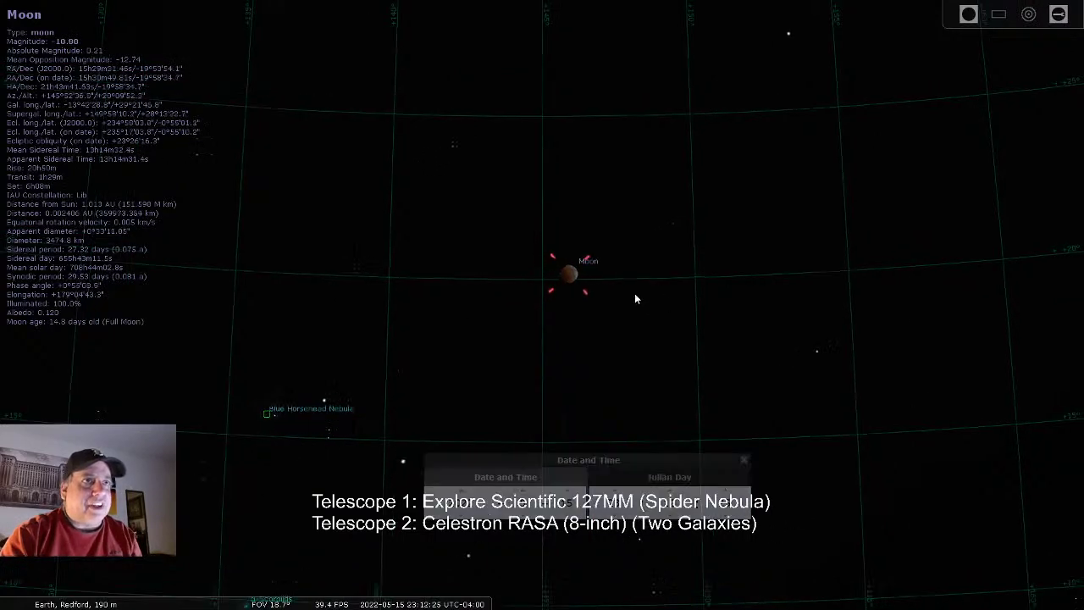
{"action": "scroll", "coordinate": [636, 298], "scroll_direction": "up", "scroll_amount": 5}
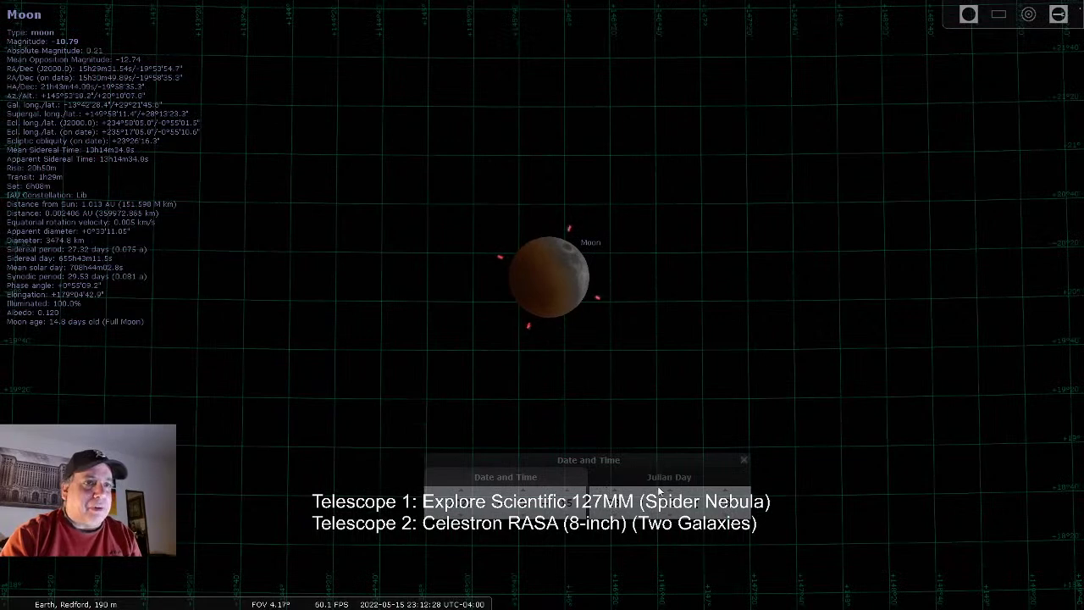
{"action": "scroll", "coordinate": [669, 500], "scroll_direction": "up", "scroll_amount": 10}
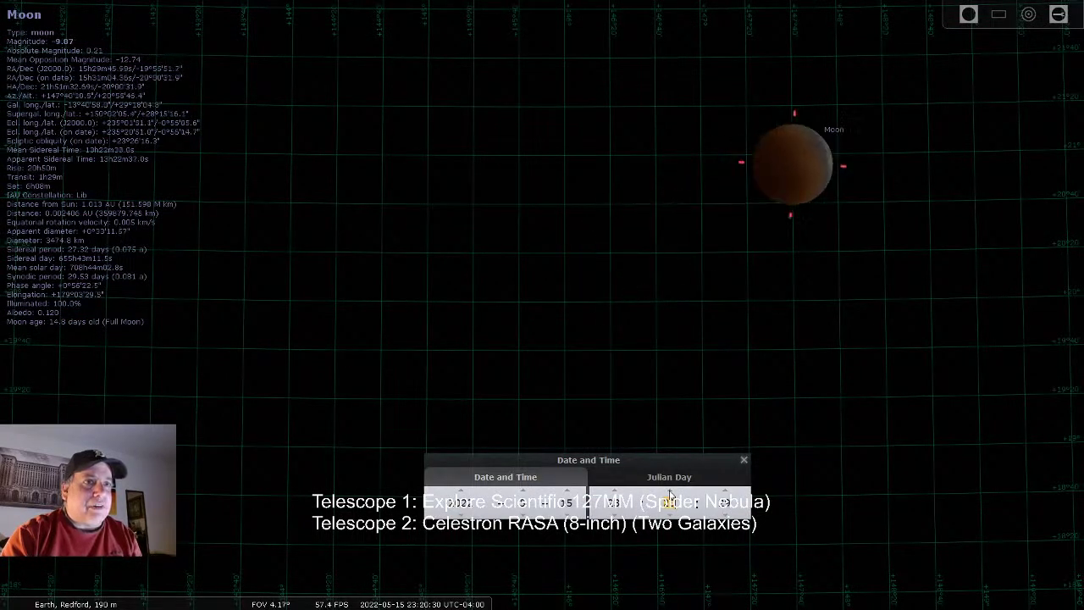
{"action": "scroll", "coordinate": [669, 500], "scroll_direction": "up", "scroll_amount": 8}
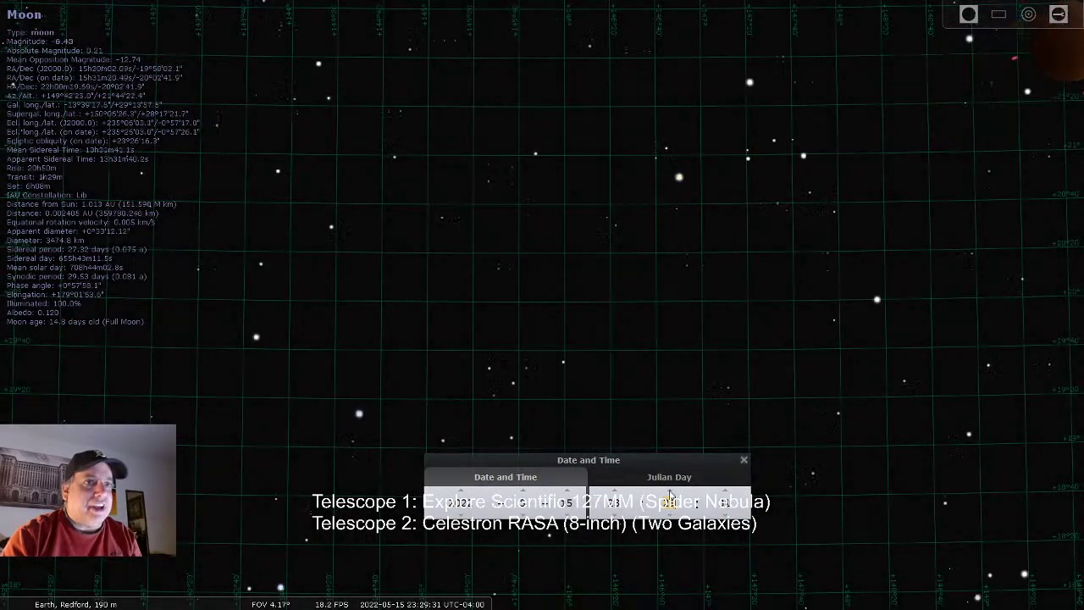
{"action": "key", "text": "space"}
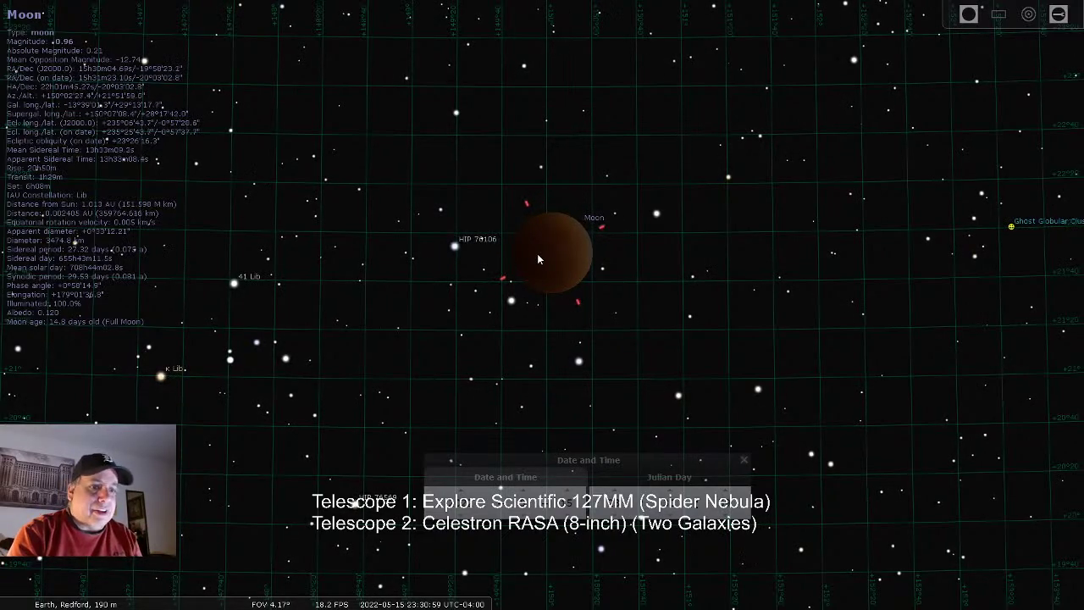
- Widen the field of view to 83.7° and examine the Moon's position above the southeastern horizon
{"action": "scroll", "coordinate": [629, 302], "scroll_direction": "down", "scroll_amount": 5}
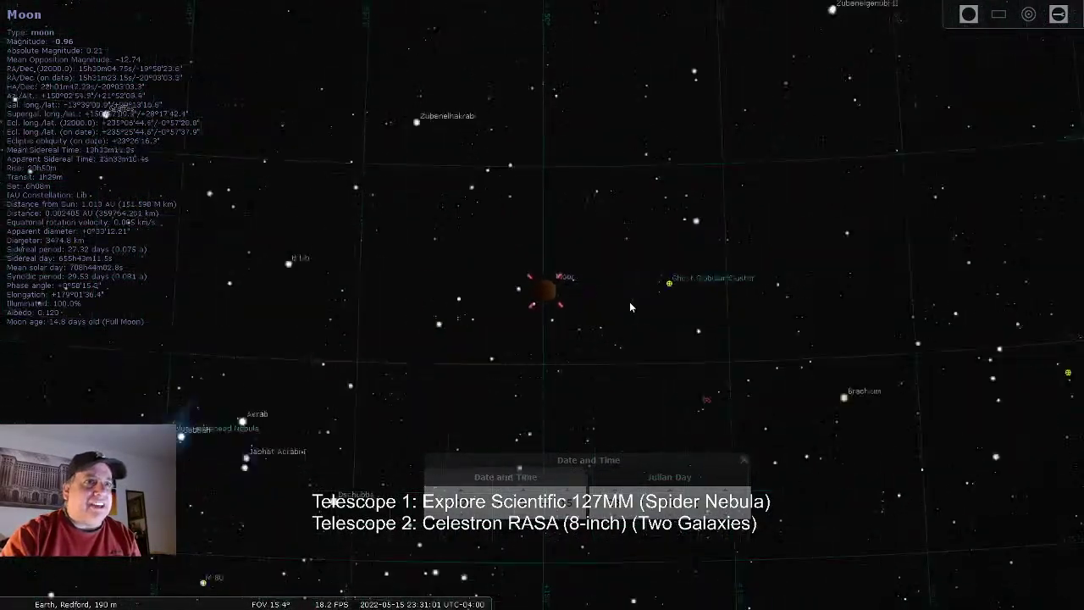
{"action": "scroll", "coordinate": [629, 302], "scroll_direction": "down", "scroll_amount": 4}
{"action": "left_click_drag", "start_coordinate": [833, 350], "coordinate": [610, 346]}
{"action": "scroll", "coordinate": [522, 328], "scroll_direction": "up", "scroll_amount": 3}
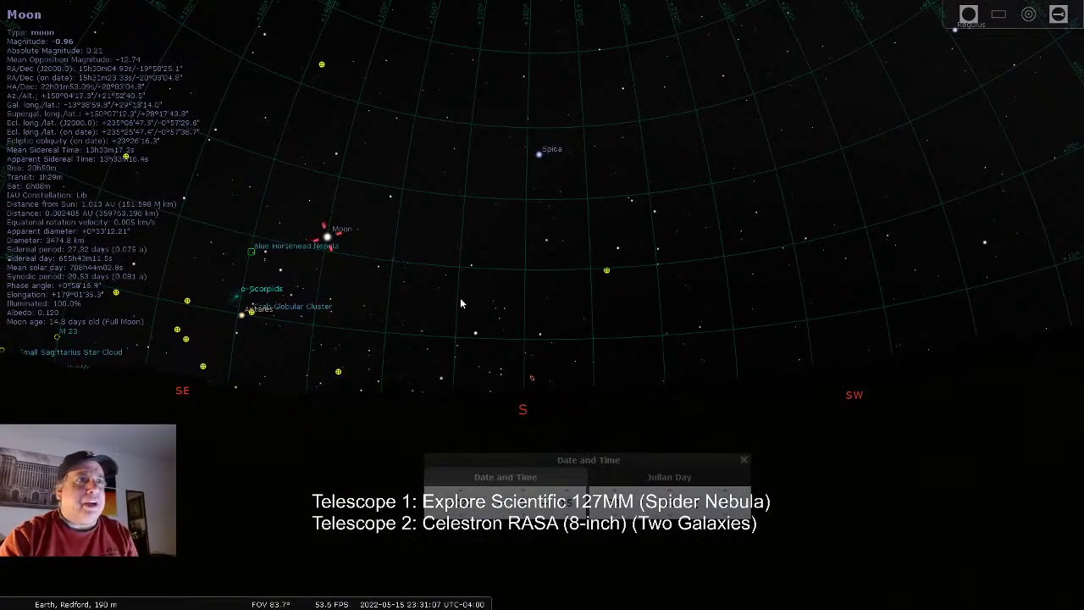
{"action": "left_click_drag", "start_coordinate": [357, 271], "coordinate": [389, 312]}
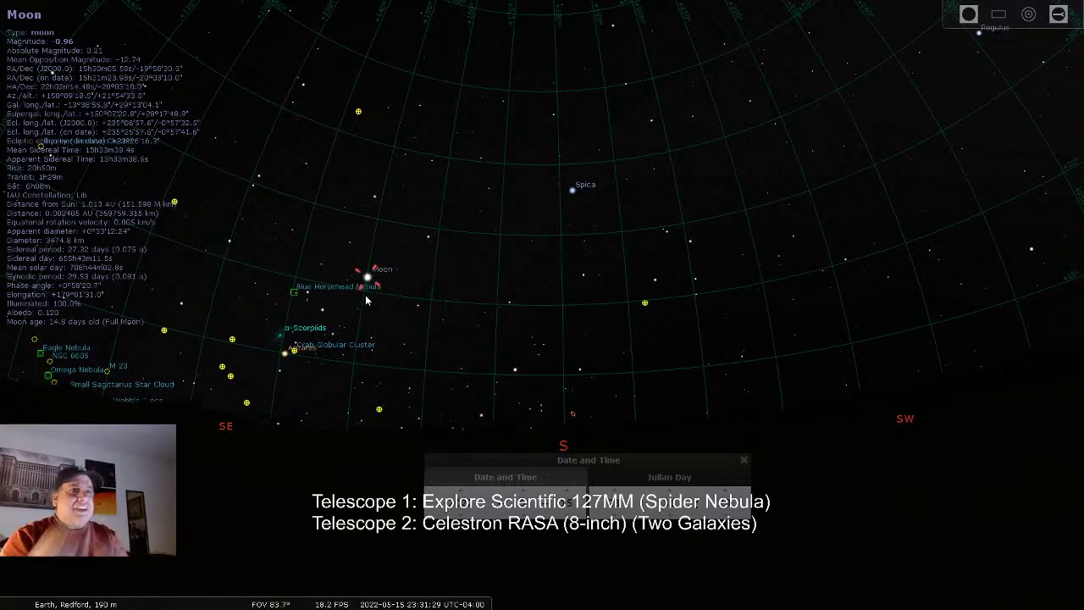
{"action": "left_click_drag", "start_coordinate": [583, 270], "coordinate": [541, 352]}
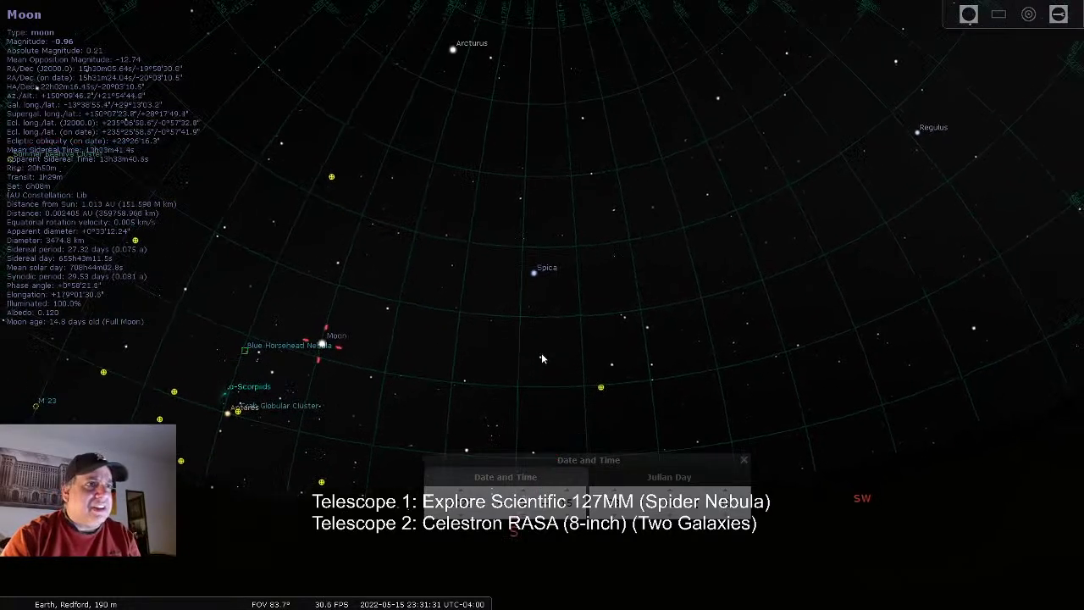
{"action": "scroll", "coordinate": [664, 399], "scroll_direction": "up", "scroll_amount": 5}
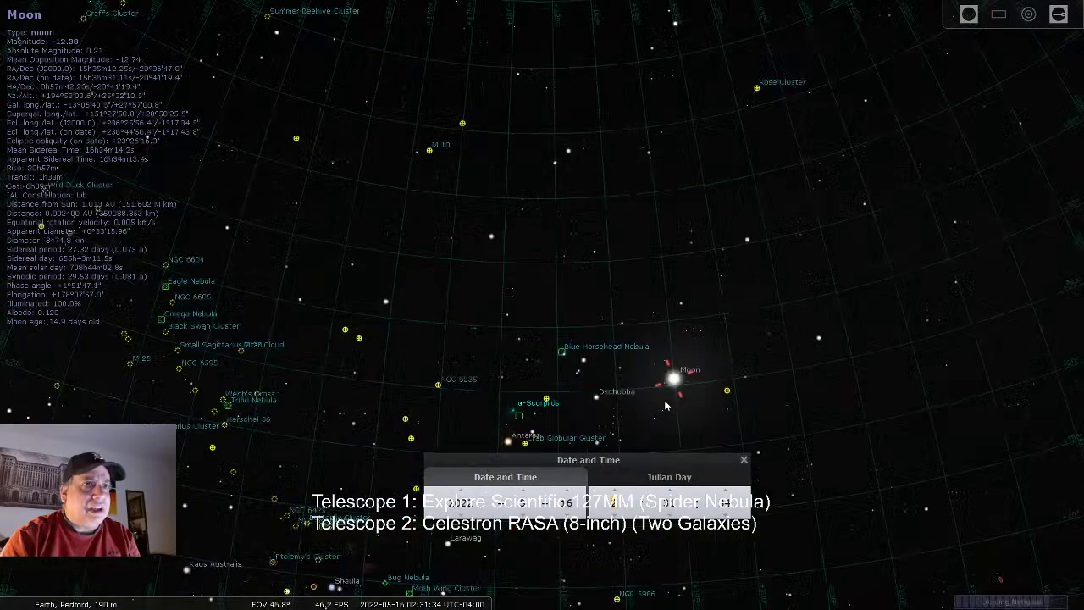
{"action": "scroll", "coordinate": [664, 406], "scroll_direction": "up", "scroll_amount": 3}
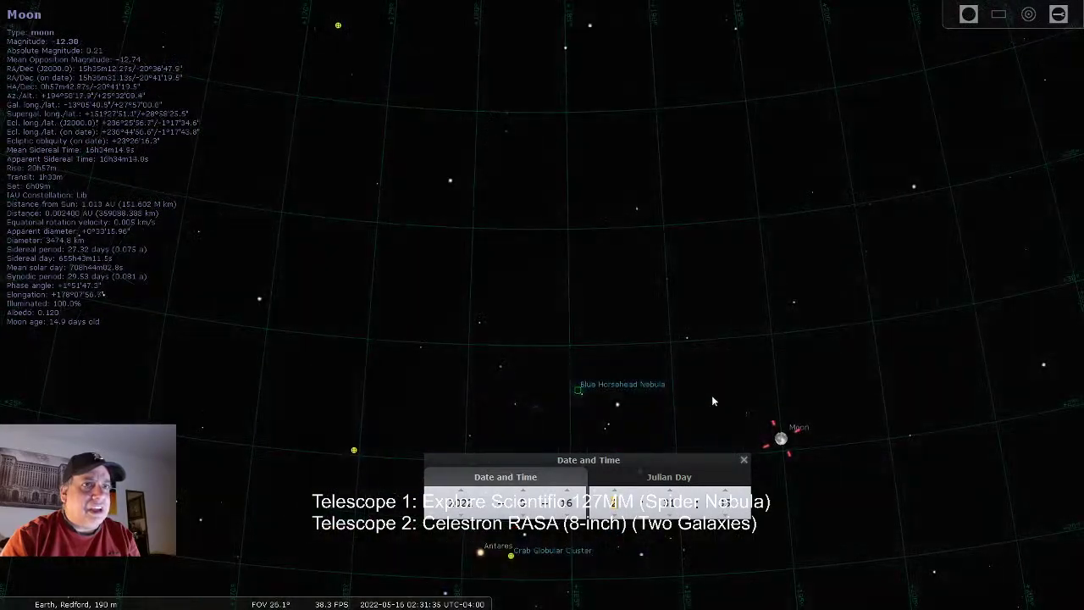
{"action": "left_click_drag", "start_coordinate": [712, 395], "coordinate": [582, 297]}
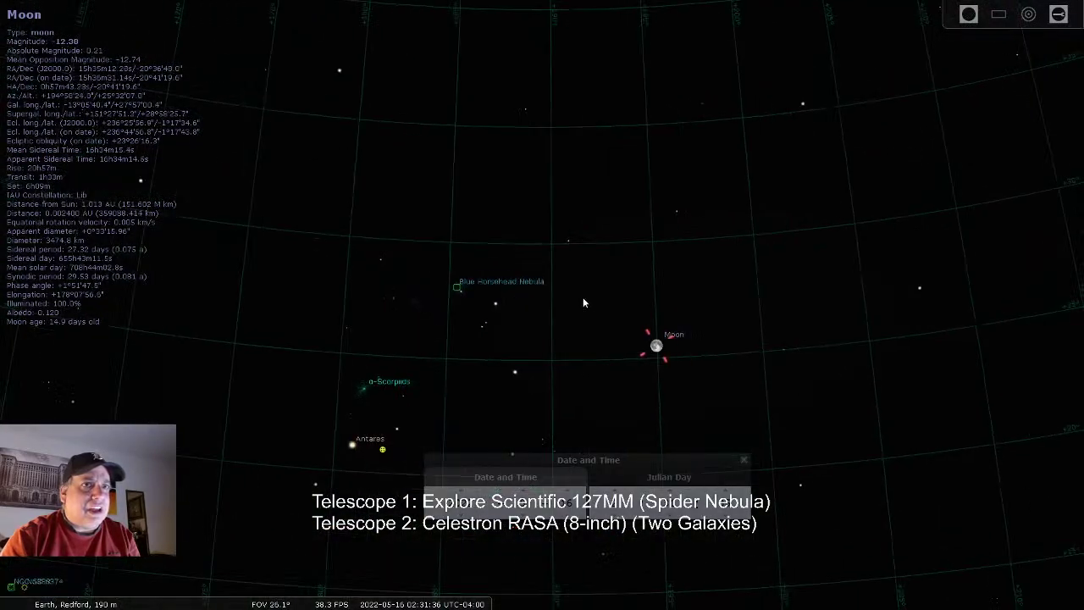
- Set the hour to 1, clear the Moon's selection and enlarge it to a 9.59° field of view
{"action": "left_click", "coordinate": [616, 513]}
{"action": "right_click", "coordinate": [595, 372]}
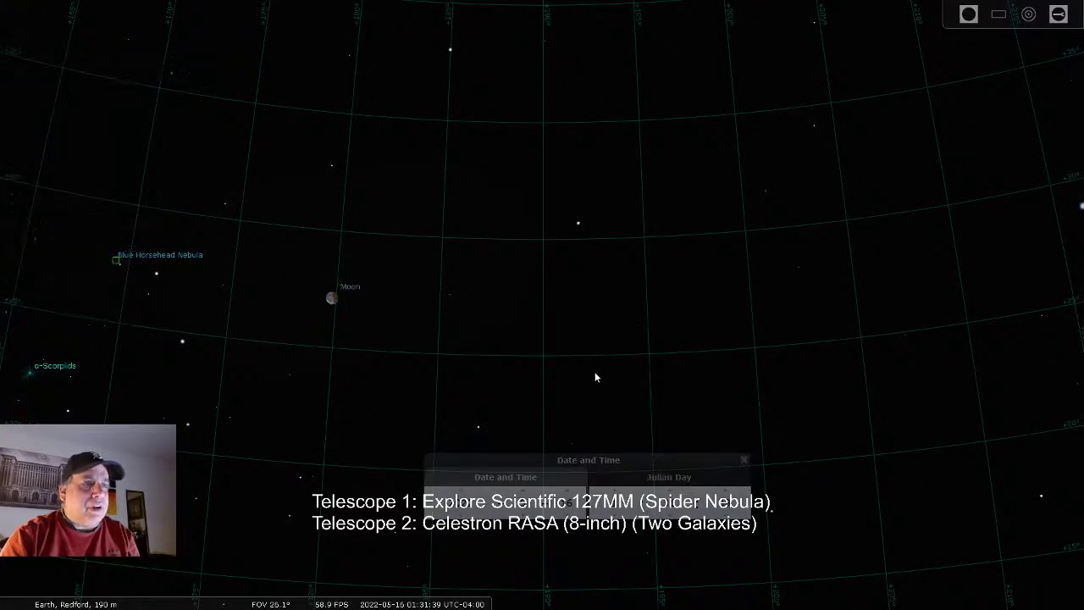
{"action": "left_click_drag", "start_coordinate": [539, 405], "coordinate": [621, 380]}
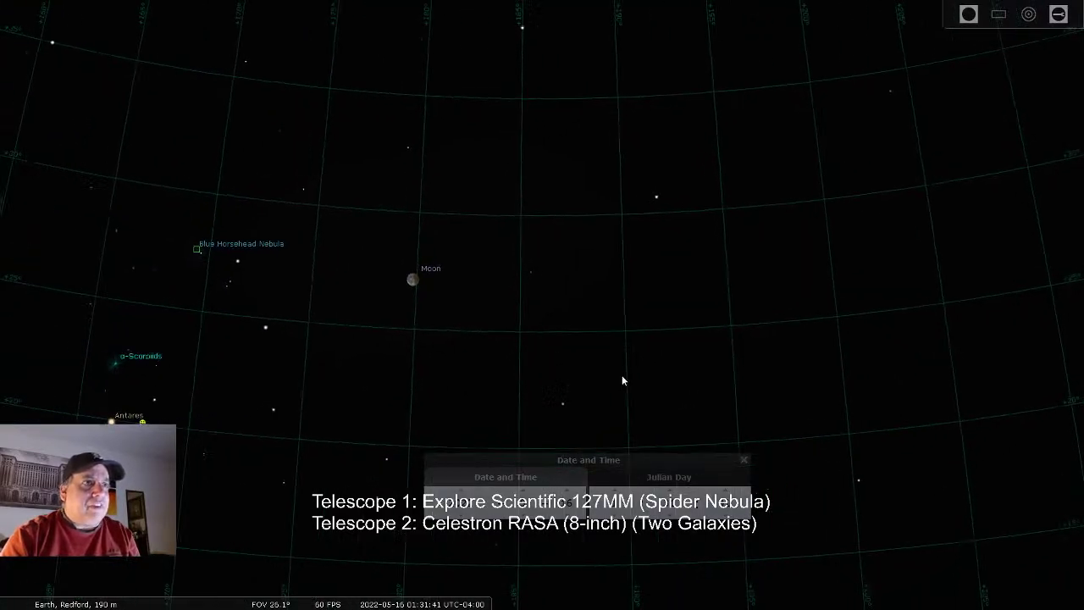
{"action": "scroll", "coordinate": [493, 332], "scroll_direction": "up", "scroll_amount": 5}
{"action": "left_click_drag", "start_coordinate": [490, 332], "coordinate": [622, 332]}
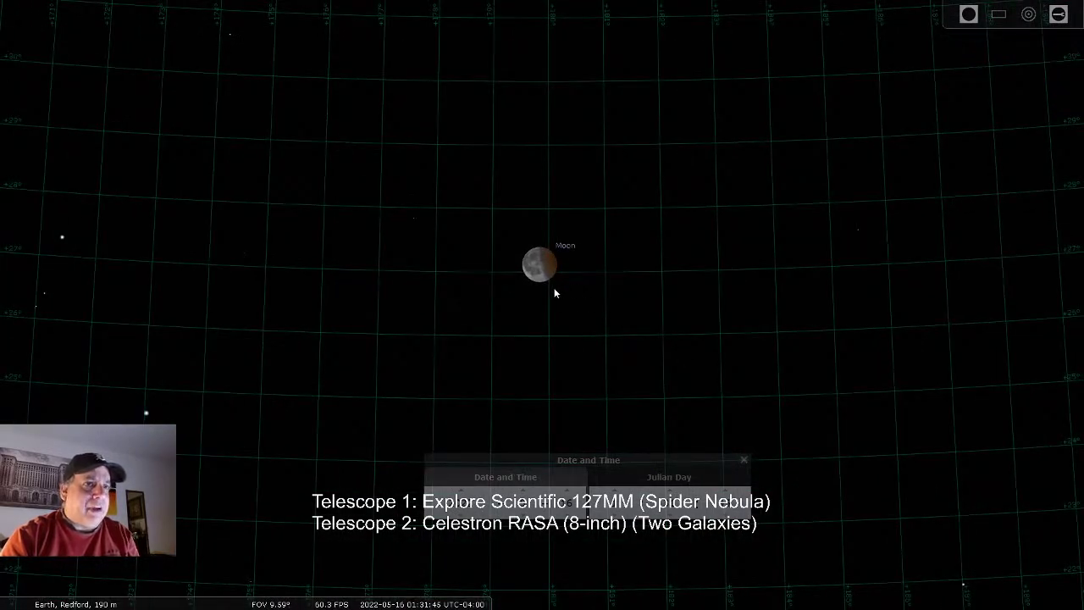
- Widen the view to 83.7° above the southern horizon and step the simulated minutes back to 01:09
{"action": "scroll", "coordinate": [662, 425], "scroll_direction": "down", "scroll_amount": 5}
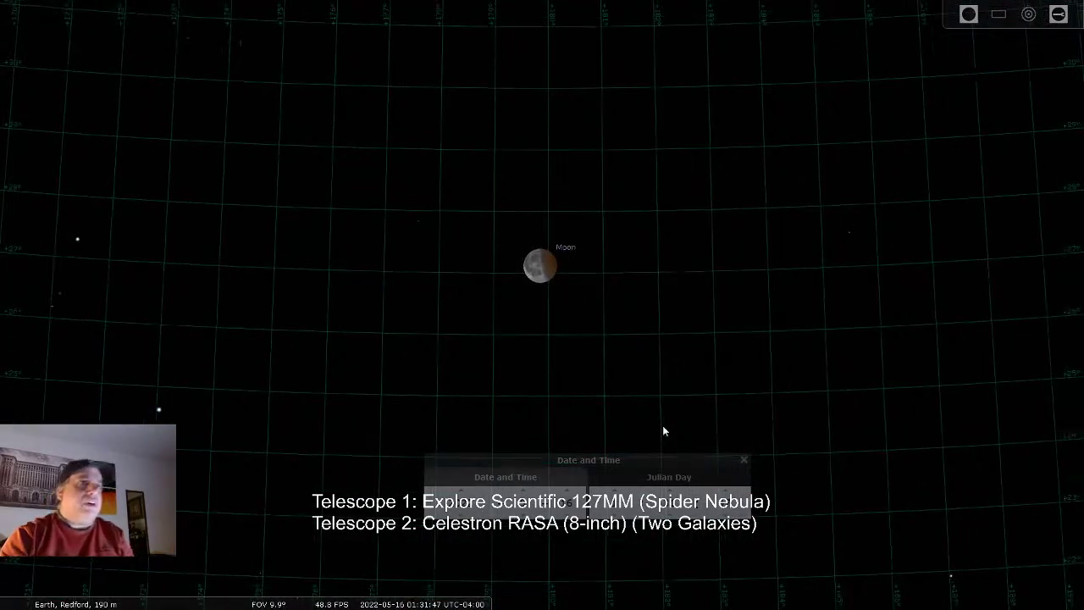
{"action": "scroll", "coordinate": [654, 403], "scroll_direction": "down", "scroll_amount": 3}
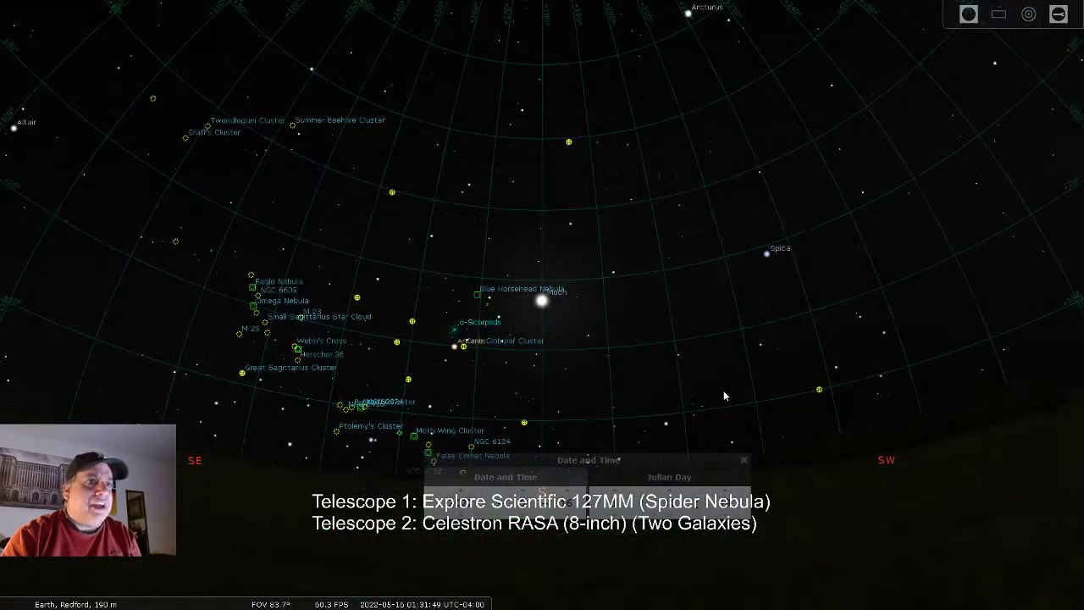
{"action": "left_click_drag", "start_coordinate": [656, 372], "coordinate": [659, 296]}
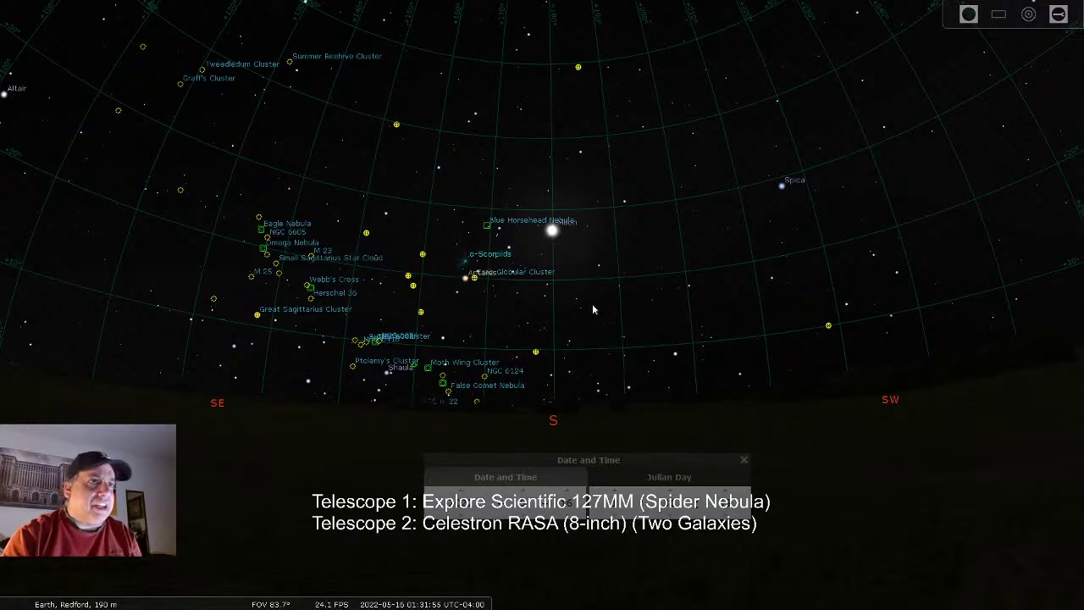
{"action": "scroll", "coordinate": [671, 514], "scroll_direction": "down", "scroll_amount": 4}
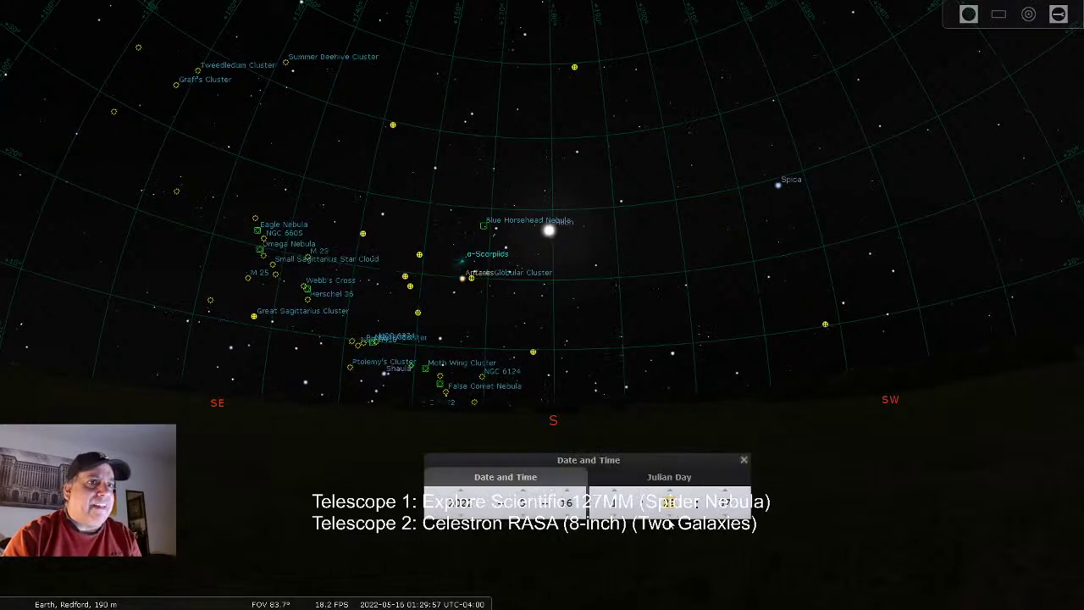
{"action": "scroll", "coordinate": [669, 515], "scroll_direction": "down", "scroll_amount": 12}
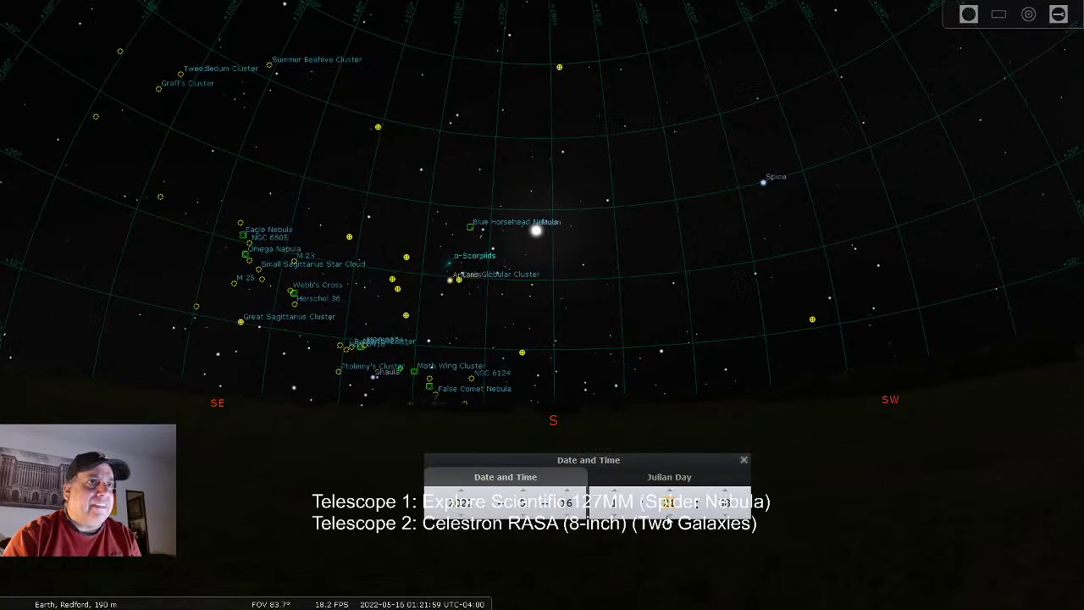
{"action": "scroll", "coordinate": [669, 515], "scroll_direction": "down", "scroll_amount": 13}
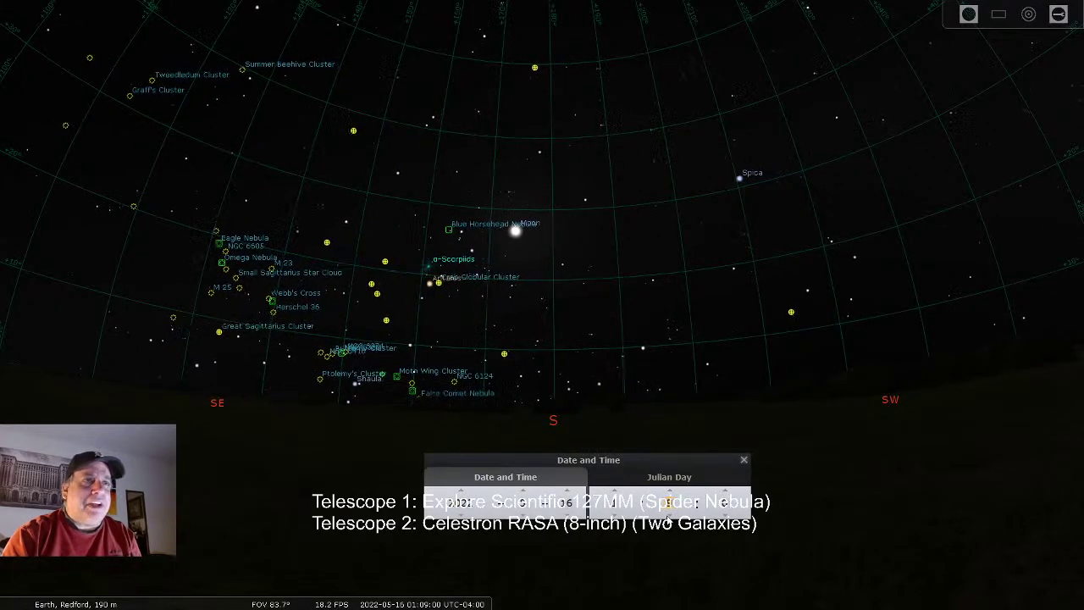
{"action": "scroll", "coordinate": [669, 515], "scroll_direction": "down", "scroll_amount": 4}
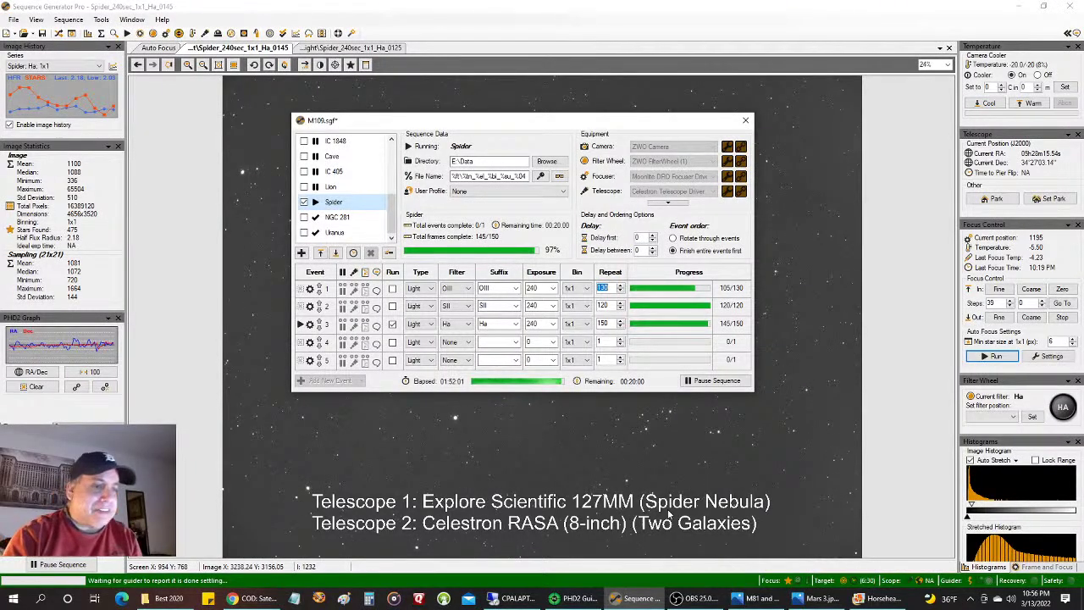
{"action": "left_click", "coordinate": [745, 121]}
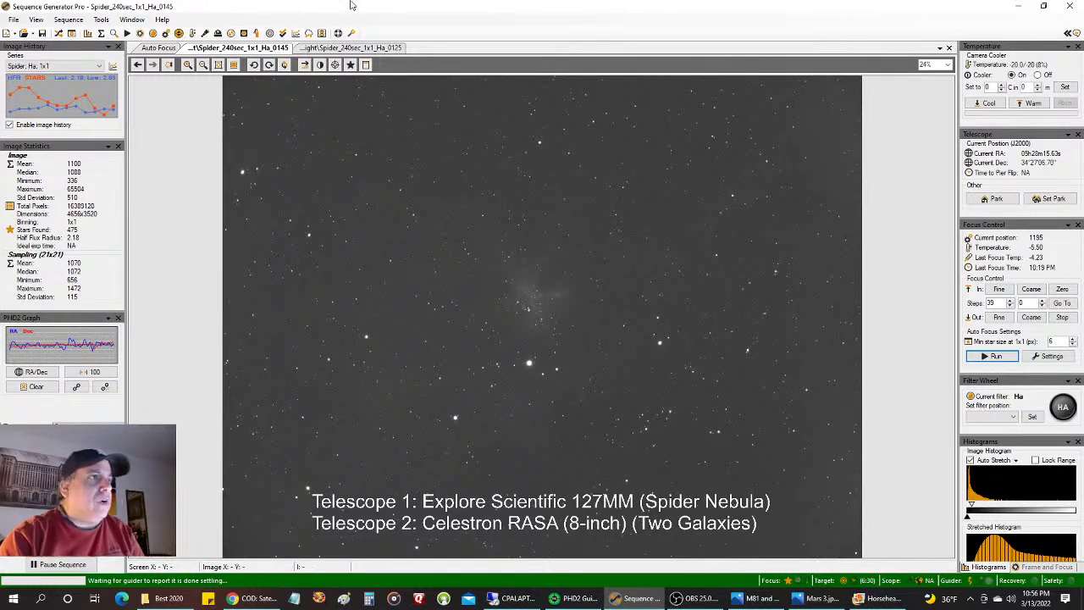
{"action": "left_click", "coordinate": [101, 19]}
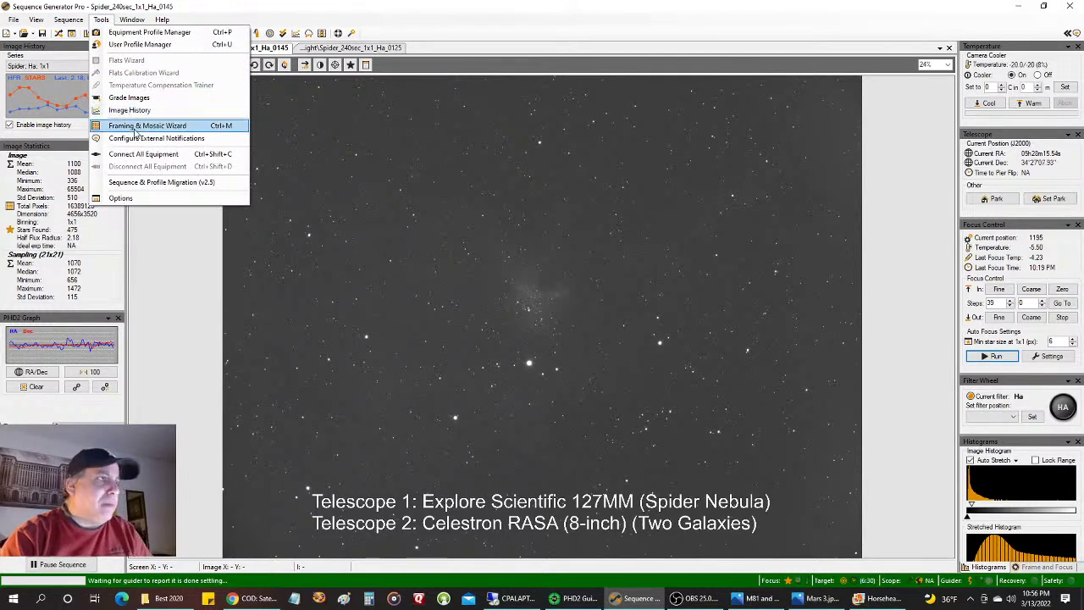
{"action": "left_click", "coordinate": [136, 129]}
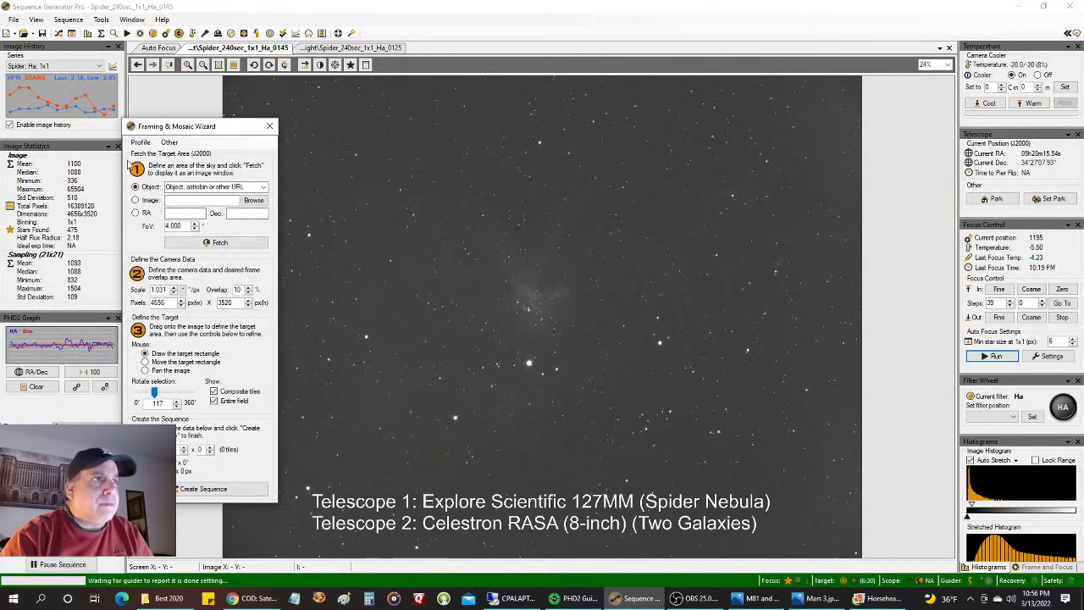
{"action": "left_click", "coordinate": [266, 126]}
{"action": "left_click", "coordinate": [58, 33]}
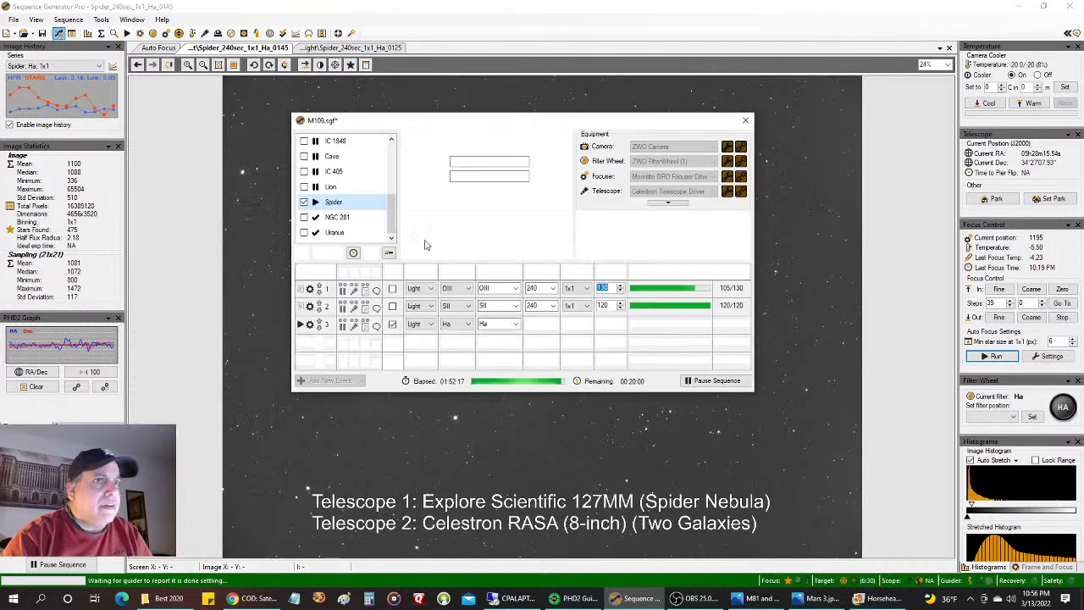
- Stop the running Spider sequence in Sequence Generator Pro and close the sequence window
{"action": "left_click", "coordinate": [711, 380]}
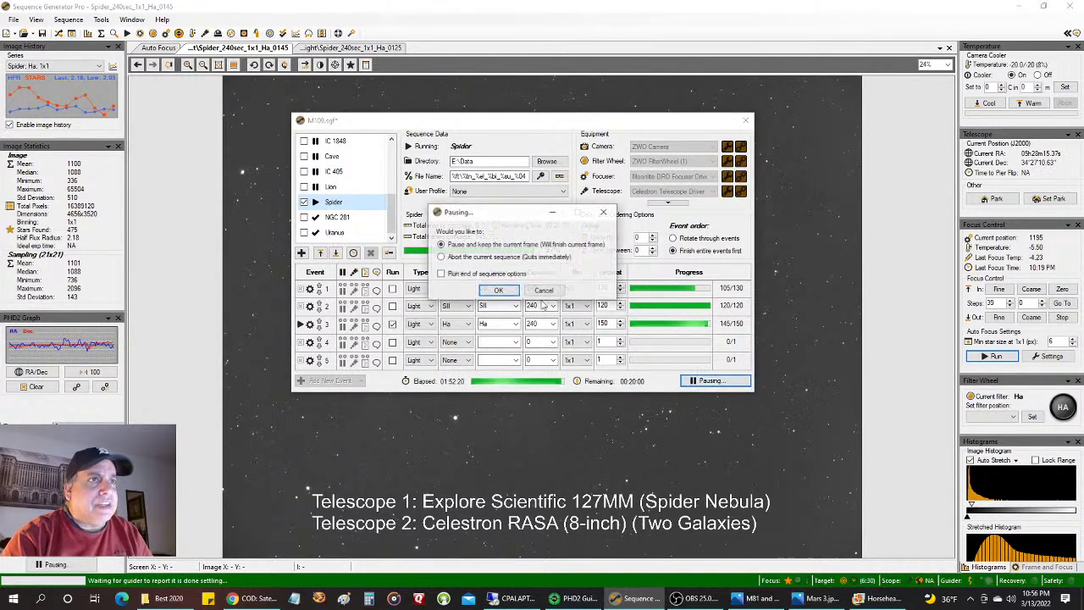
{"action": "left_click", "coordinate": [492, 293]}
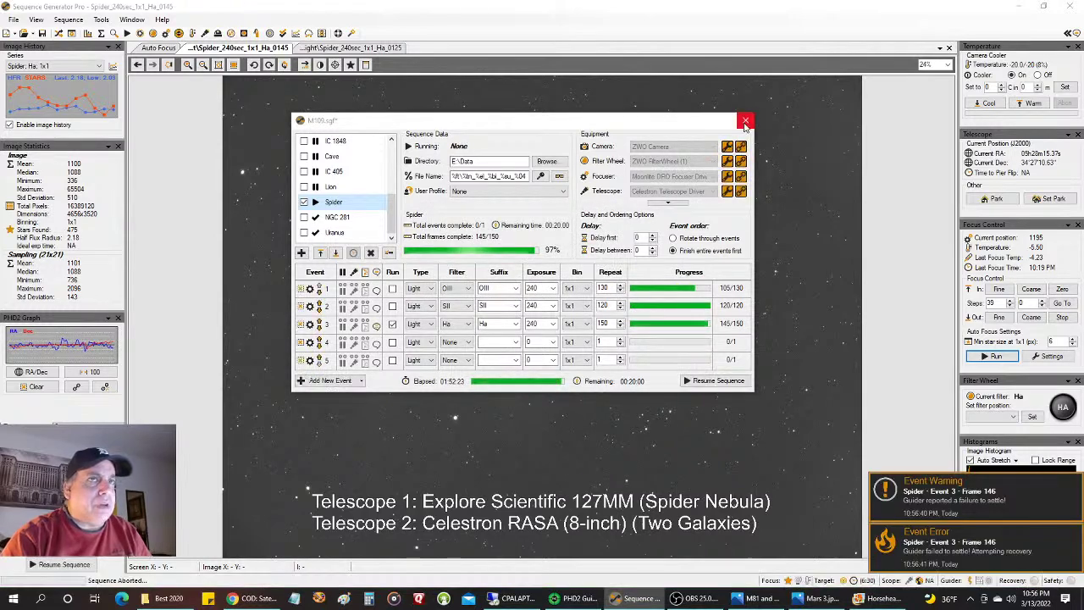
{"action": "left_click", "coordinate": [745, 121]}
- Fetch the sky image of m82 in the Framing & Mosaic Wizard with a field of view of 4.000°
{"action": "left_click", "coordinate": [101, 19]}
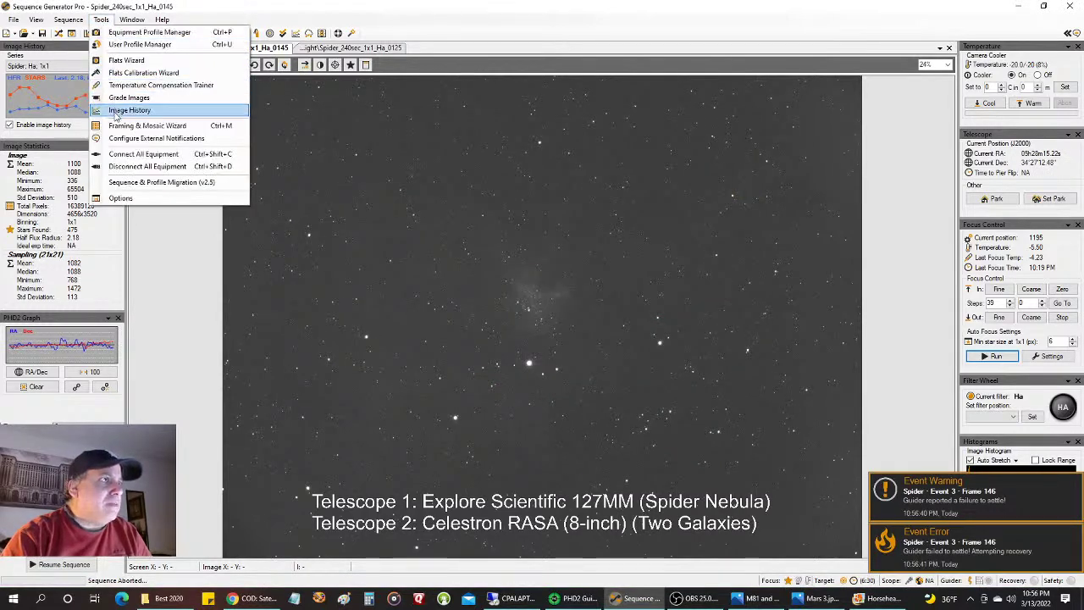
{"action": "left_click", "coordinate": [150, 127]}
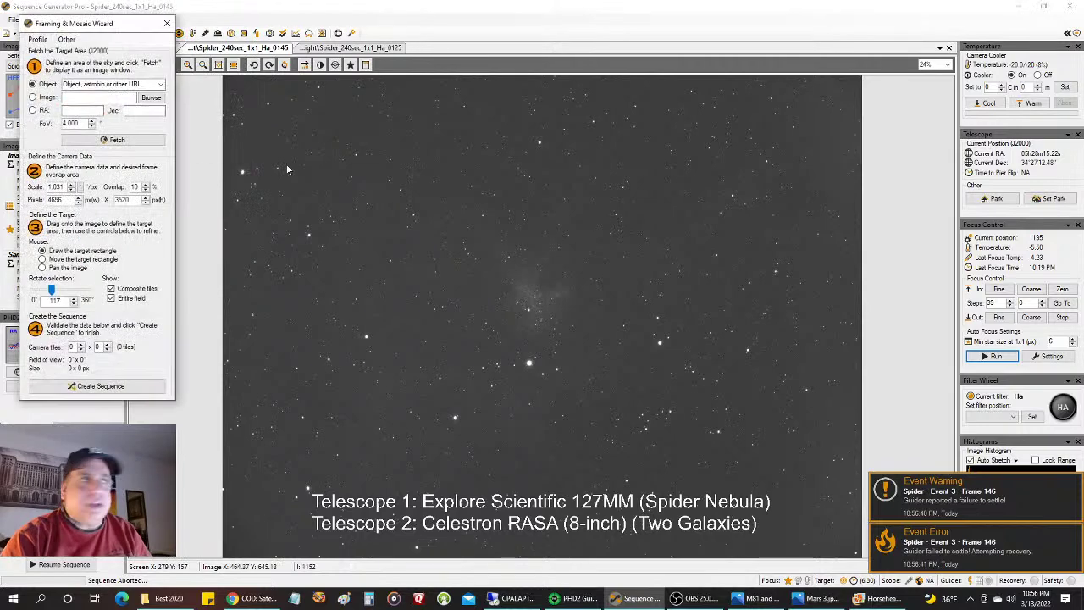
{"action": "left_click", "coordinate": [127, 84]}
{"action": "type", "text": "m82"}
{"action": "key", "text": "Return"}
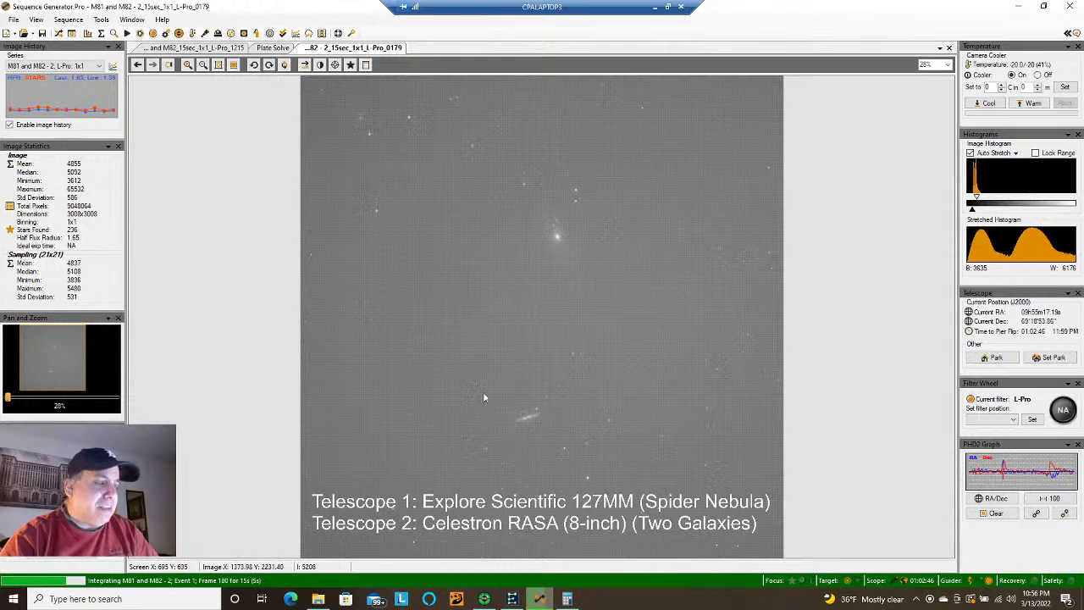
{"action": "left_click", "coordinate": [653, 9]}
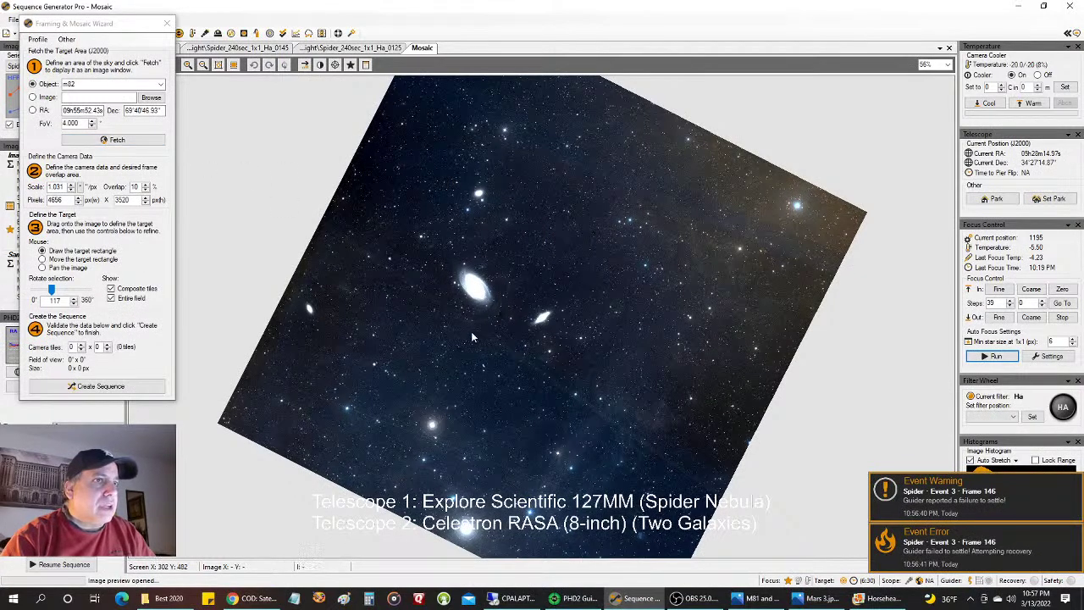
- Frame M82 with a single camera tile and create a target named M82, appended to the sequence without camera-angle validation
{"action": "left_click", "coordinate": [479, 292]}
{"action": "mouse_move", "coordinate": [545, 364]}
{"action": "left_mouse_down"}
{"action": "mouse_move", "coordinate": [540, 349]}
{"action": "mouse_move", "coordinate": [532, 358]}
{"action": "left_mouse_up"}
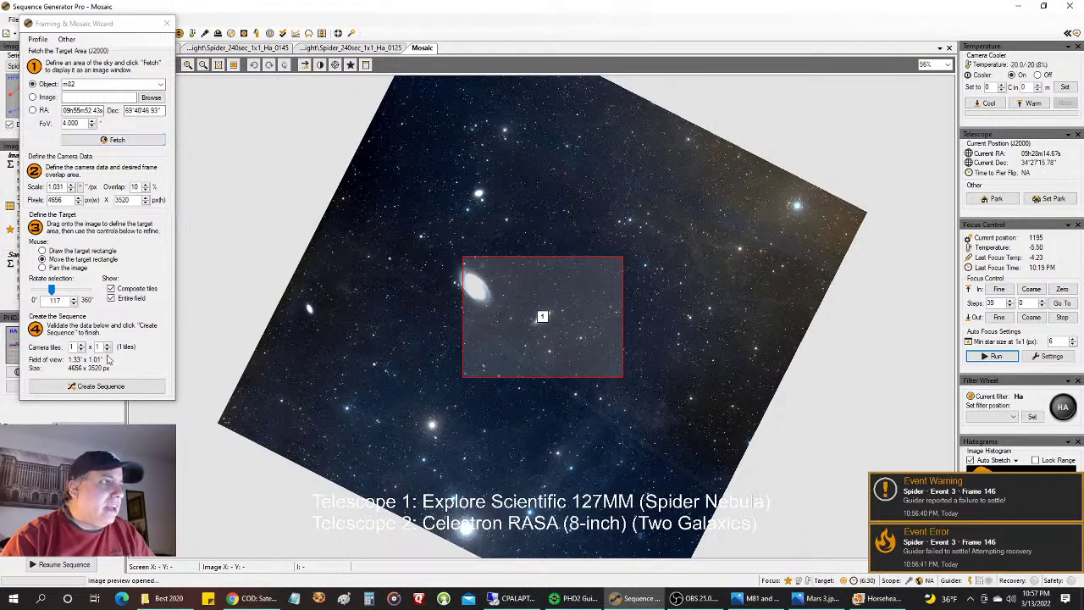
{"action": "left_click", "coordinate": [98, 386]}
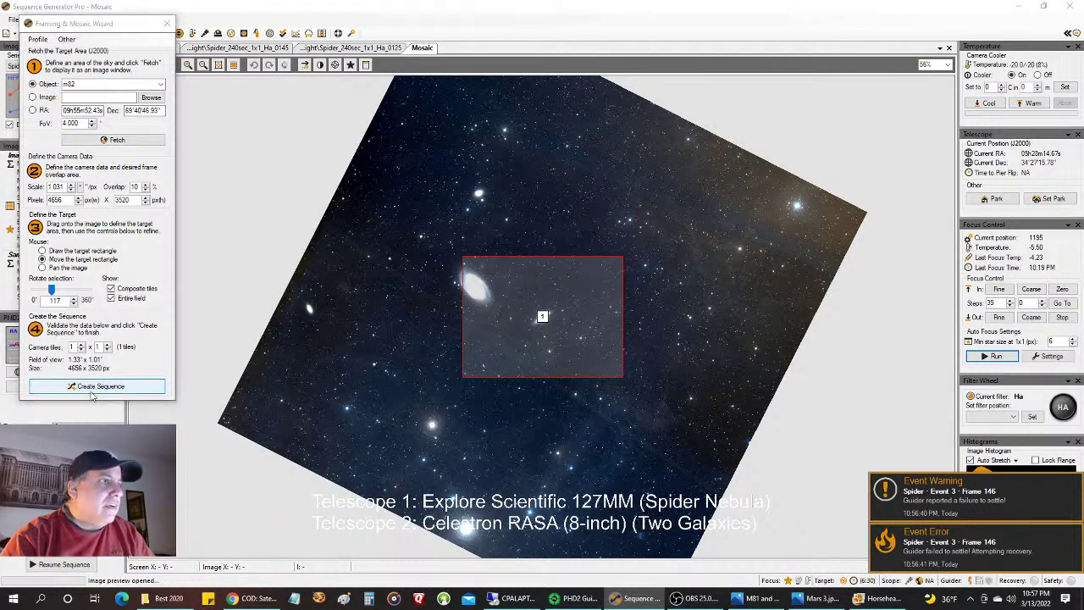
{"action": "left_click", "coordinate": [80, 251]}
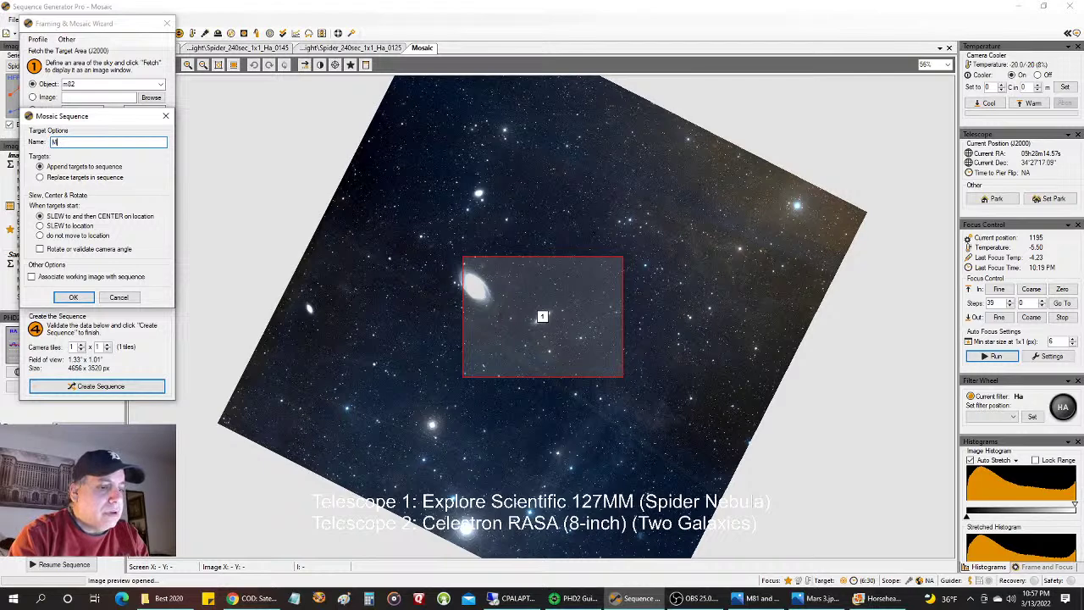
{"action": "key", "text": "Return"}
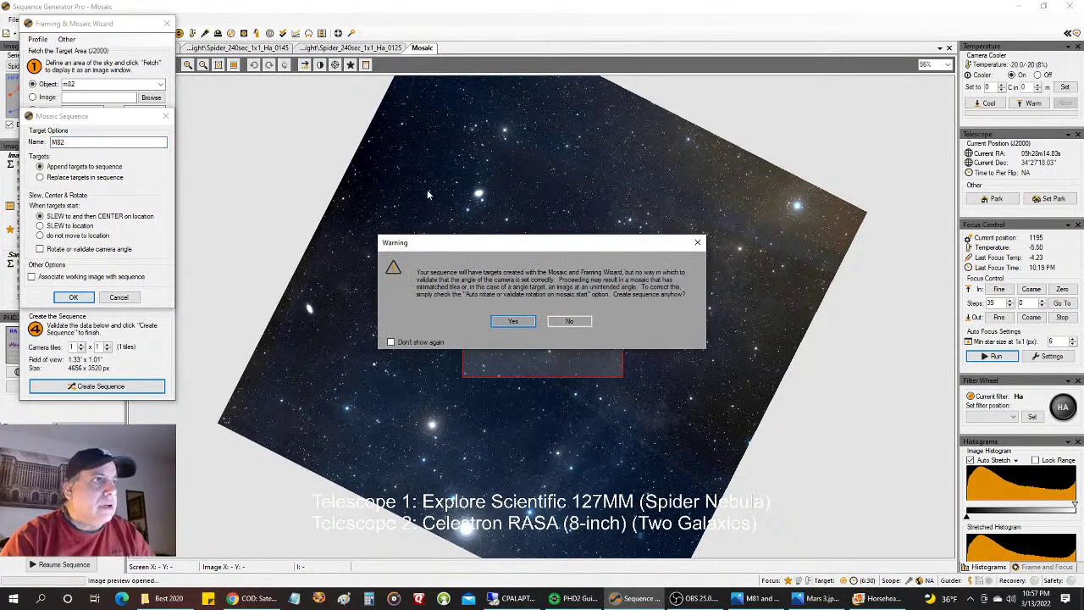
{"action": "left_click", "coordinate": [515, 322]}
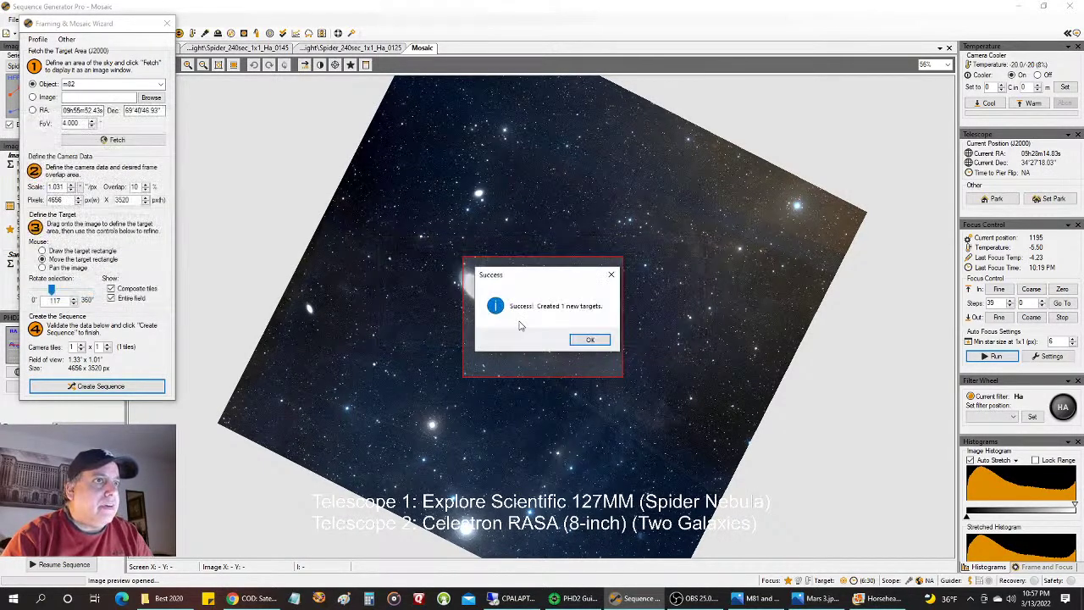
{"action": "left_click", "coordinate": [590, 341]}
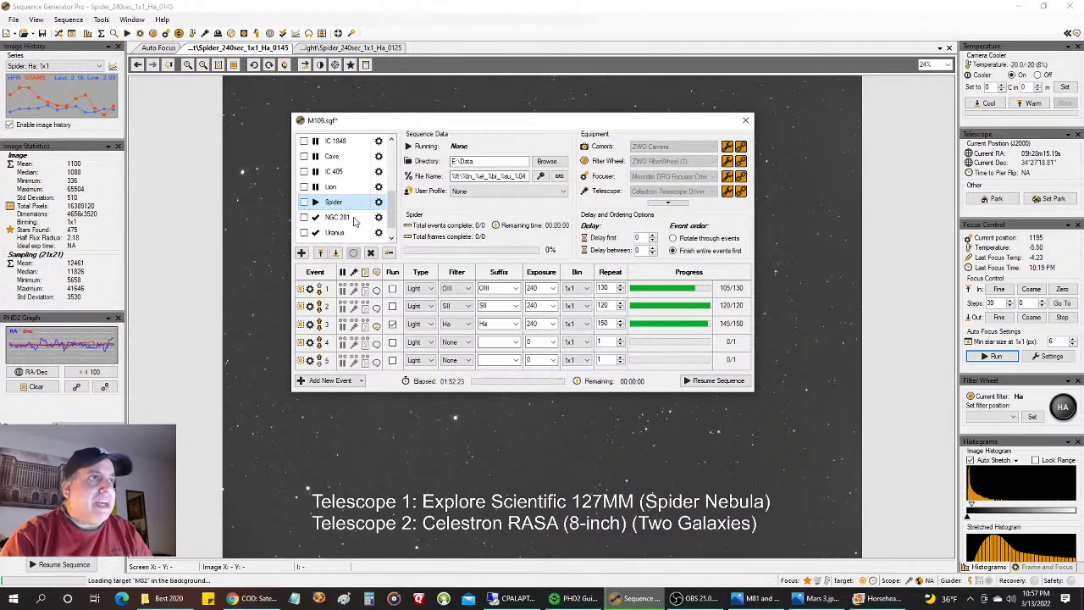
- Set the first event of the M82 target to a gain of 139 and an offset of 21
{"action": "scroll", "coordinate": [373, 218], "scroll_direction": "down", "scroll_amount": 1}
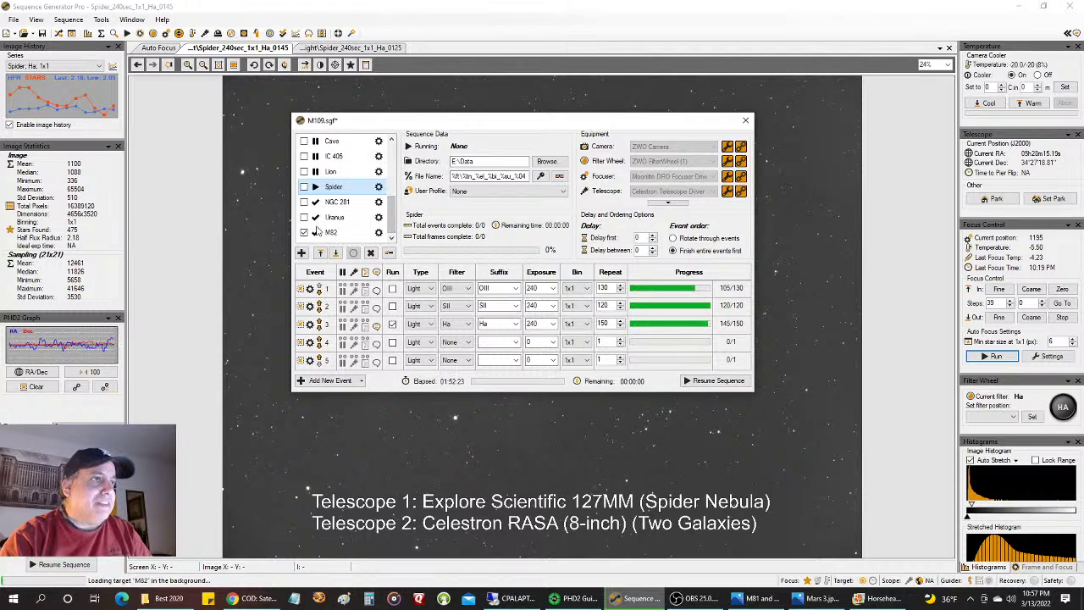
{"action": "left_click", "coordinate": [333, 233]}
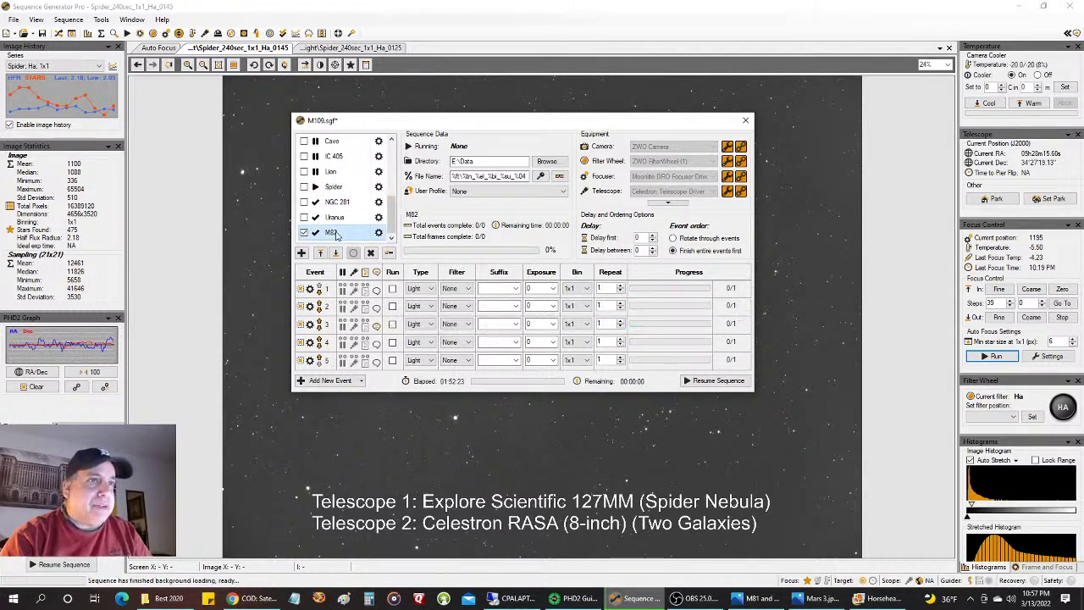
{"action": "right_click", "coordinate": [306, 296]}
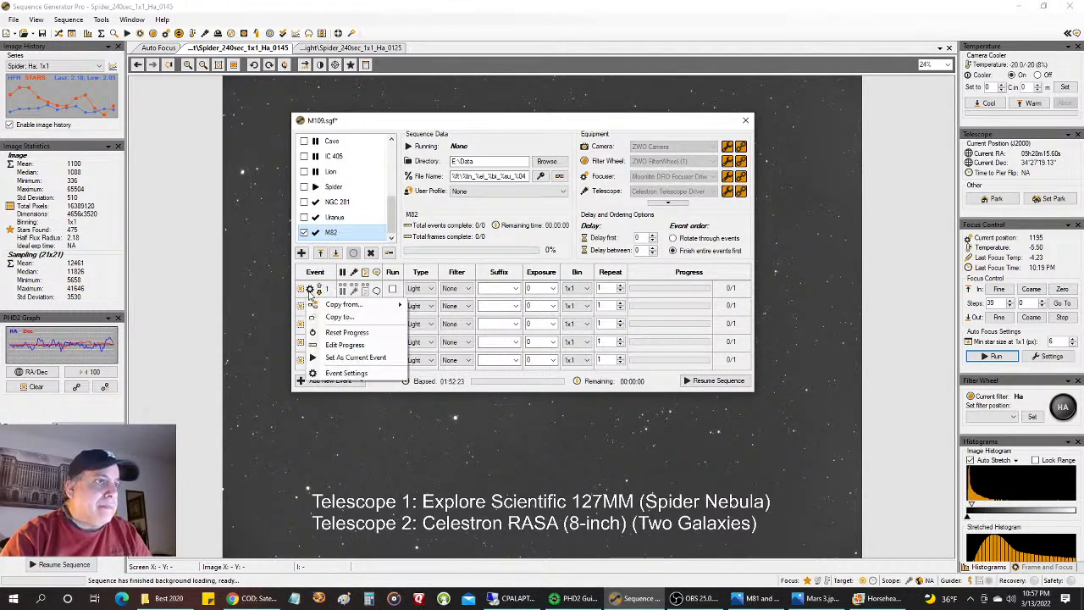
{"action": "left_click", "coordinate": [343, 372]}
{"action": "left_click", "coordinate": [402, 407]}
{"action": "type", "text": "13"}
{"action": "type", "text": "21"}
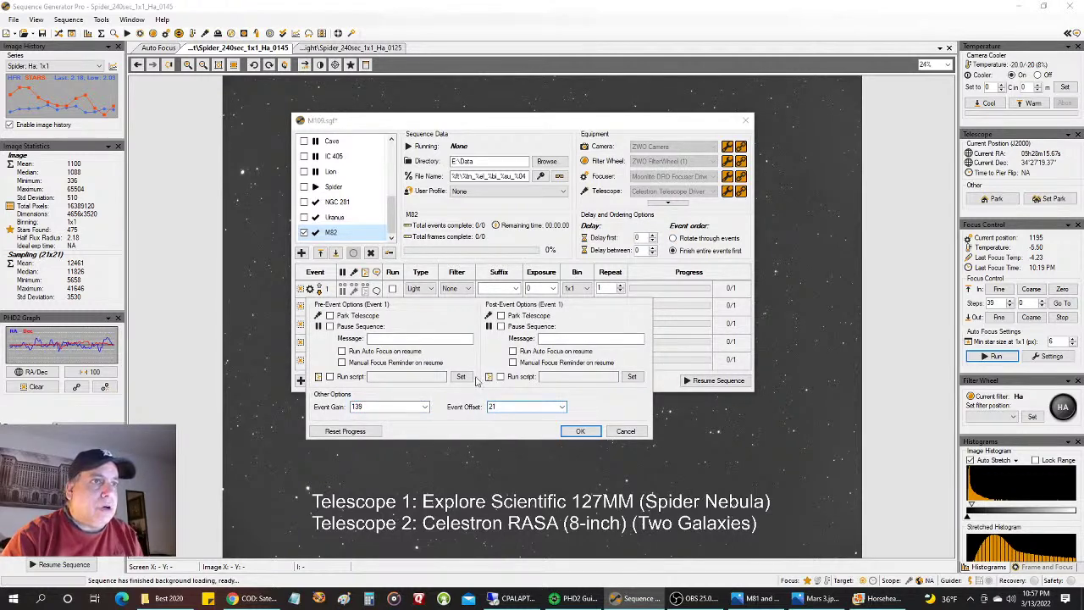
{"action": "left_click", "coordinate": [580, 431]}
- Enable M82's first event with Ha filter and suffix, 4m exposure and 105 repeats, and resume the sequence
{"action": "left_click", "coordinate": [392, 289]}
{"action": "left_click", "coordinate": [461, 289]}
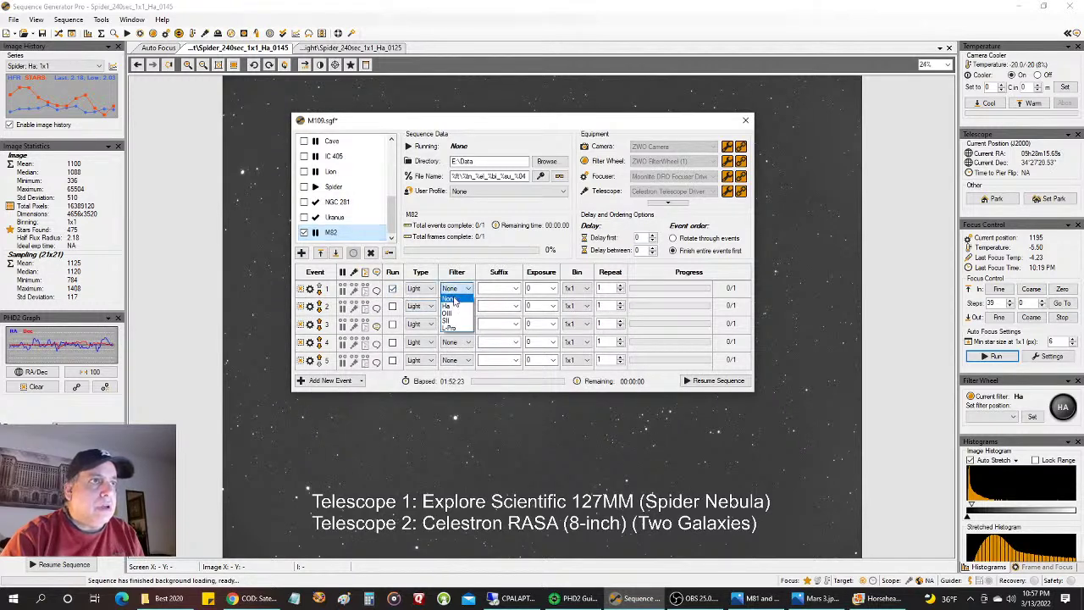
{"action": "left_click", "coordinate": [470, 305]}
{"action": "left_click", "coordinate": [515, 288]}
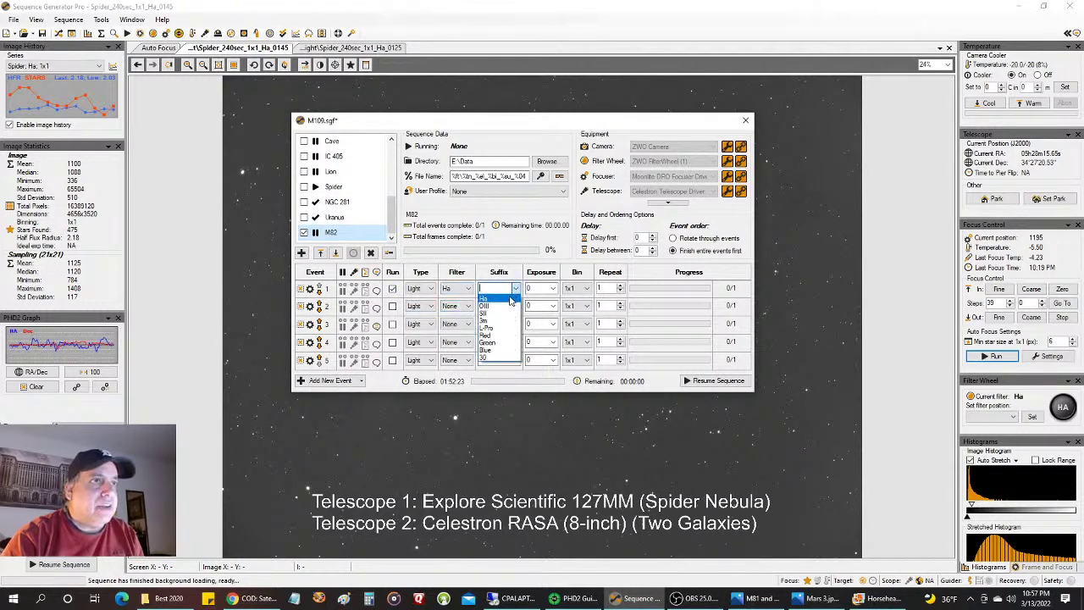
{"action": "left_click", "coordinate": [509, 299]}
{"action": "left_click", "coordinate": [535, 289]}
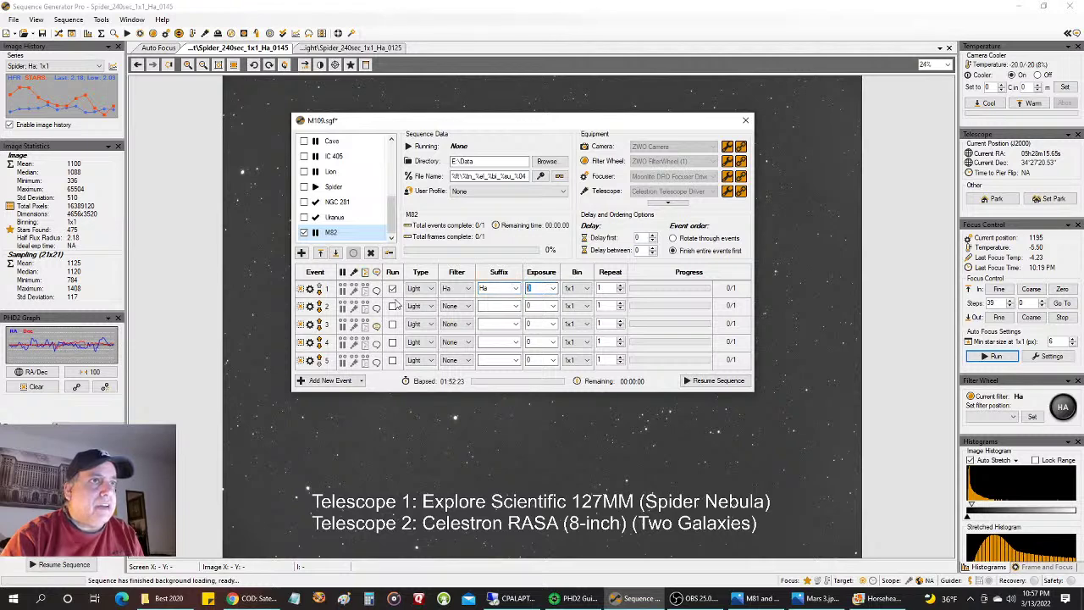
{"action": "type", "text": "4m"}
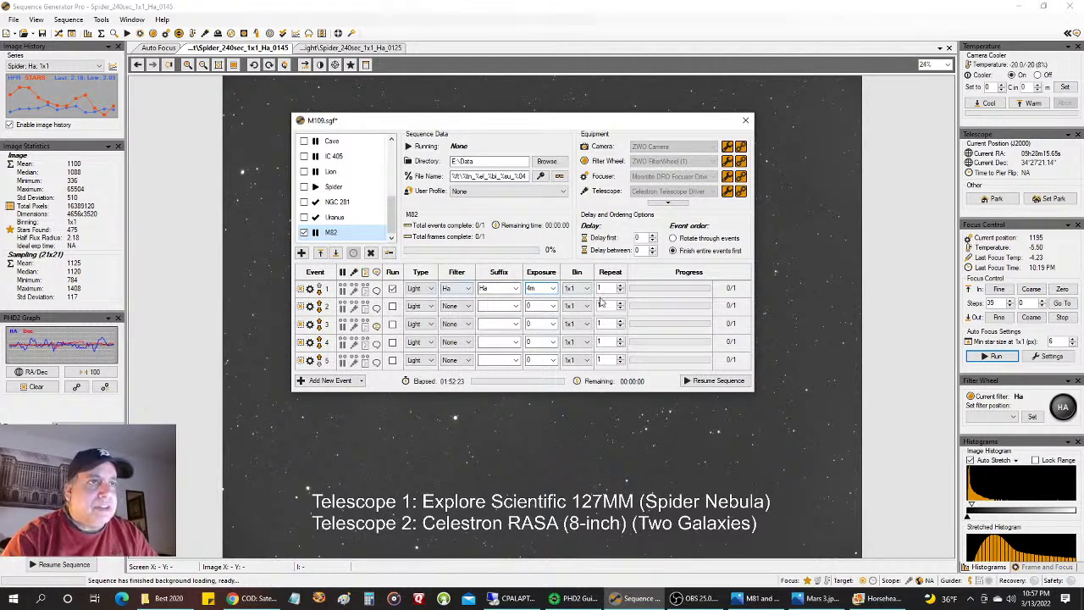
{"action": "type", "text": "5"}
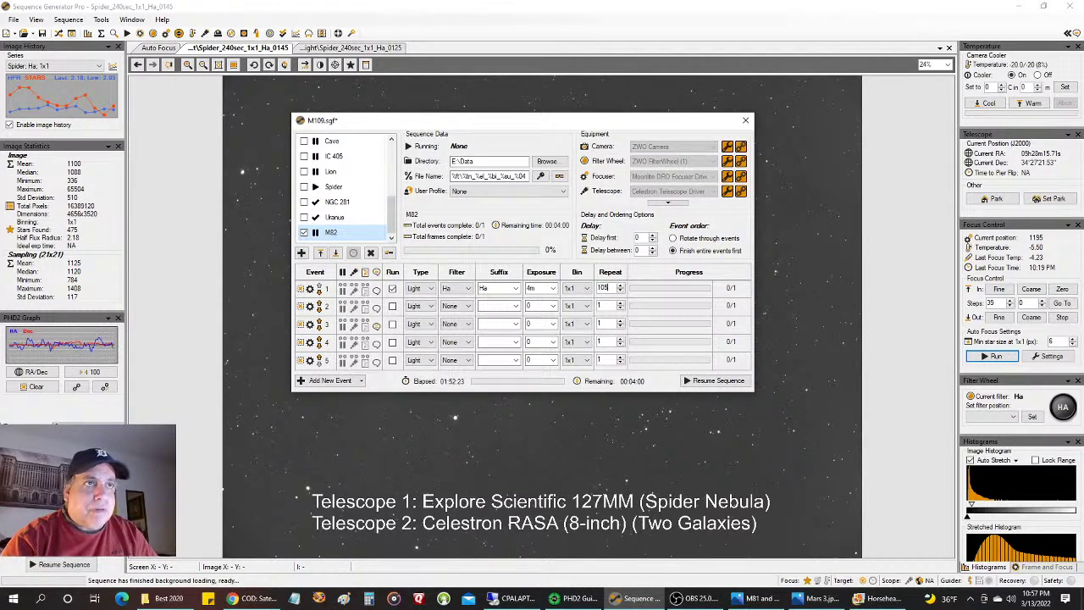
{"action": "left_click", "coordinate": [680, 458]}
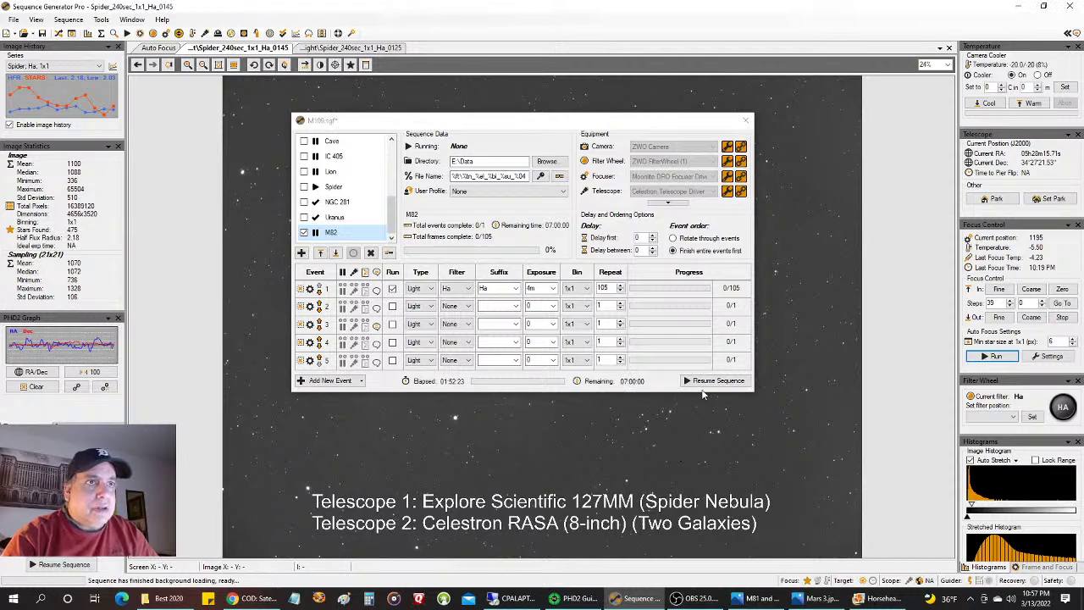
{"action": "left_click", "coordinate": [714, 380]}
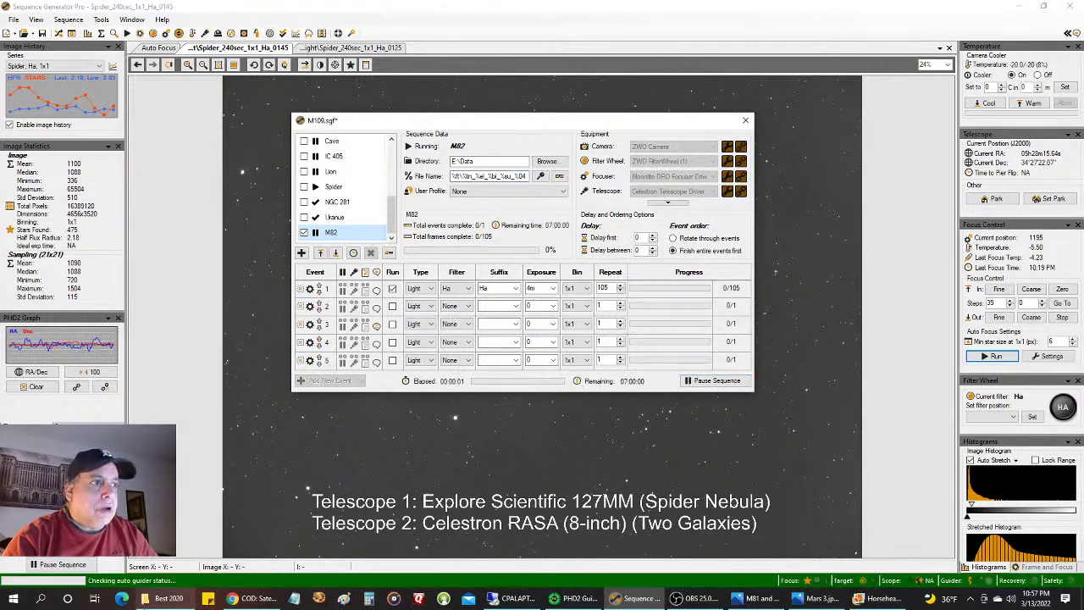
- Check the infrared satellite map and the telescopes' live camera view in Chrome, and inspect the PlateSolve progress for M82 in Sequence Generator Pro
{"action": "left_click", "coordinate": [247, 598]}
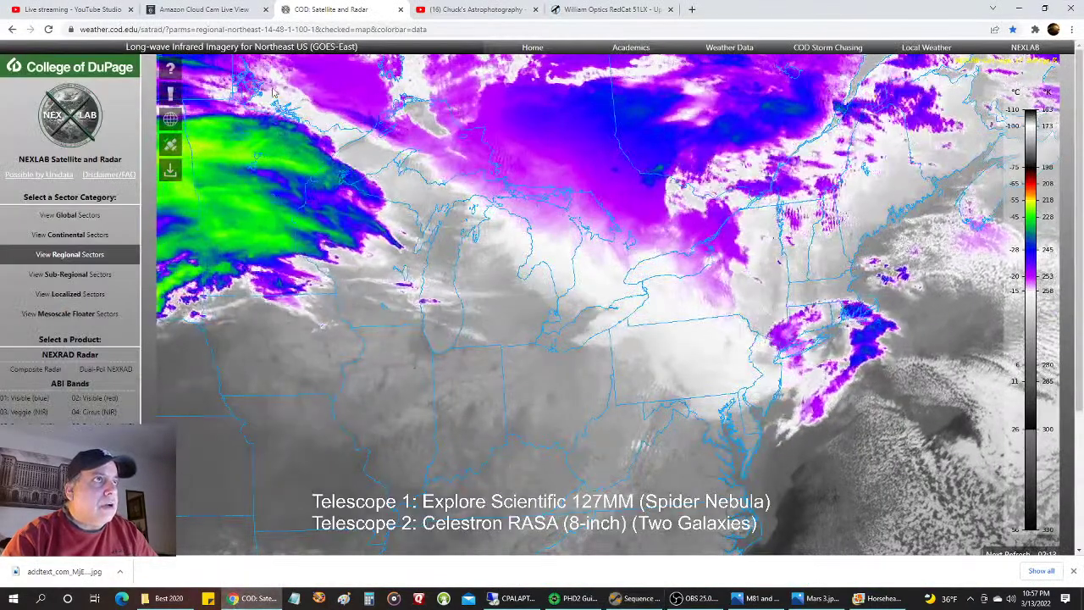
{"action": "left_click", "coordinate": [222, 6]}
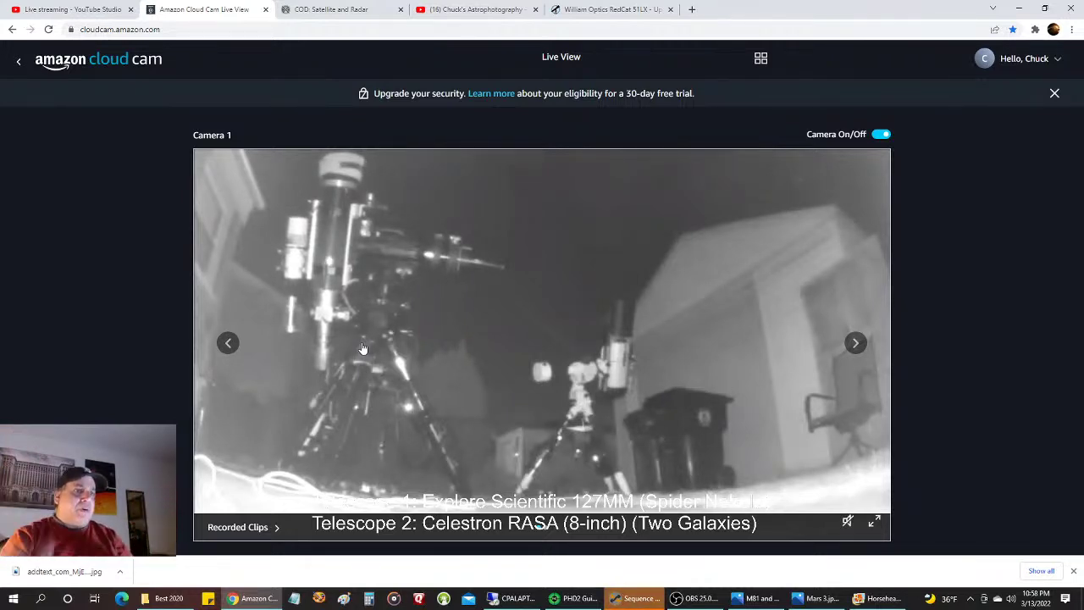
{"action": "left_click", "coordinate": [639, 598]}
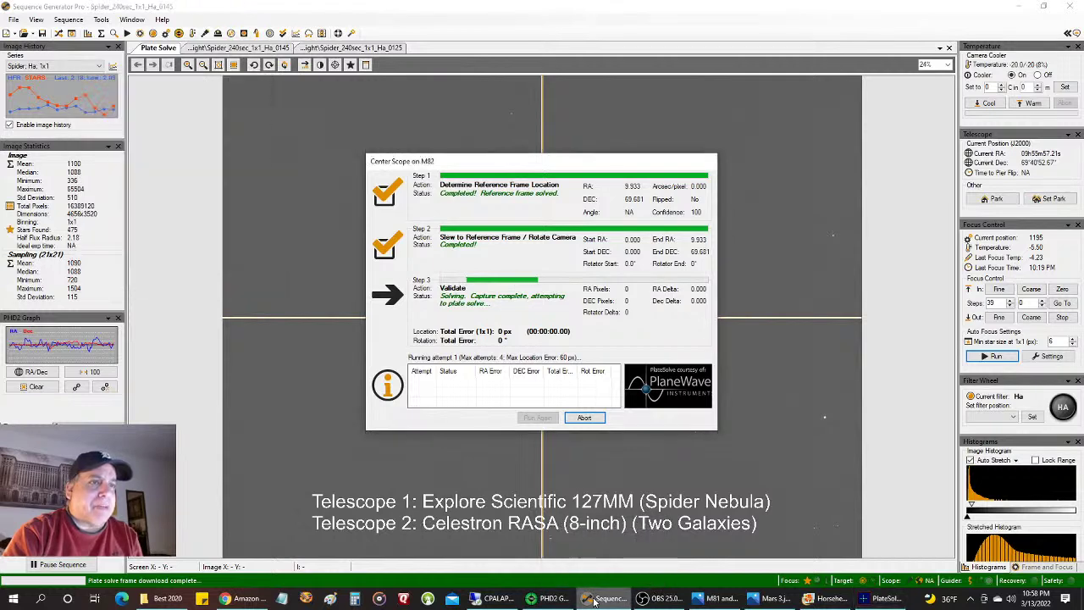
{"action": "left_click", "coordinate": [864, 596]}
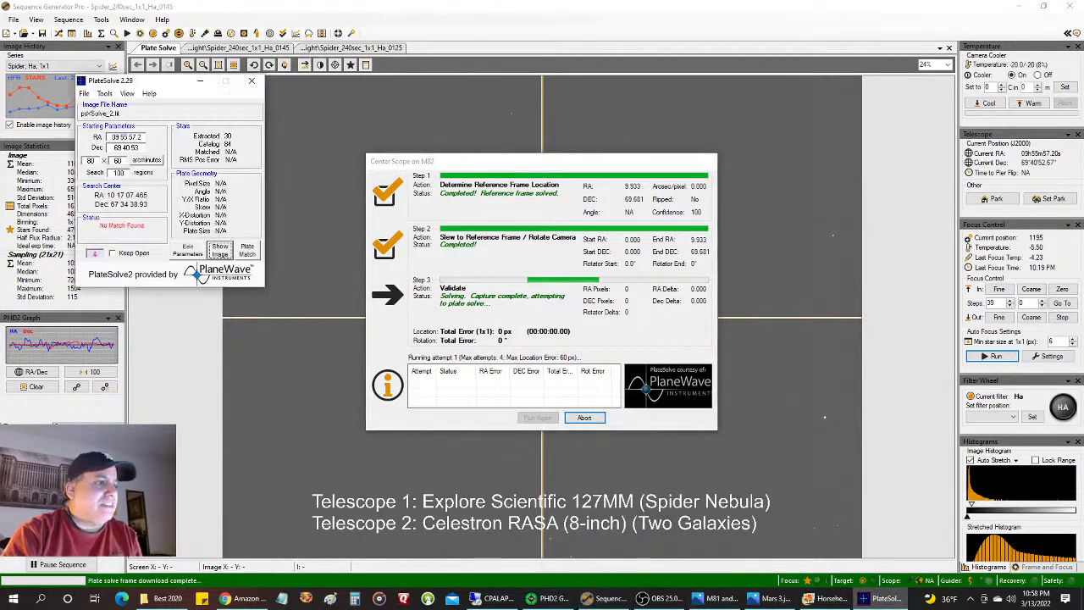
- Launch Stellarium to look at the northern sky
{"action": "left_click", "coordinate": [10, 594]}
{"action": "scroll", "coordinate": [299, 460], "scroll_direction": "down", "scroll_amount": 5}
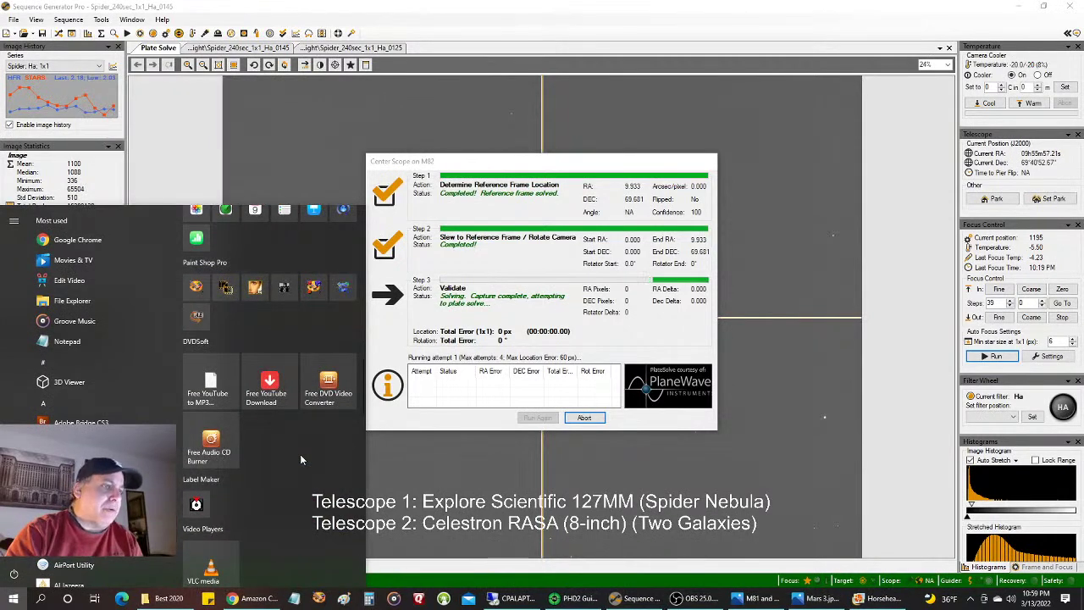
{"action": "scroll", "coordinate": [301, 458], "scroll_direction": "down", "scroll_amount": 5}
{"action": "scroll", "coordinate": [305, 457], "scroll_direction": "up", "scroll_amount": 5}
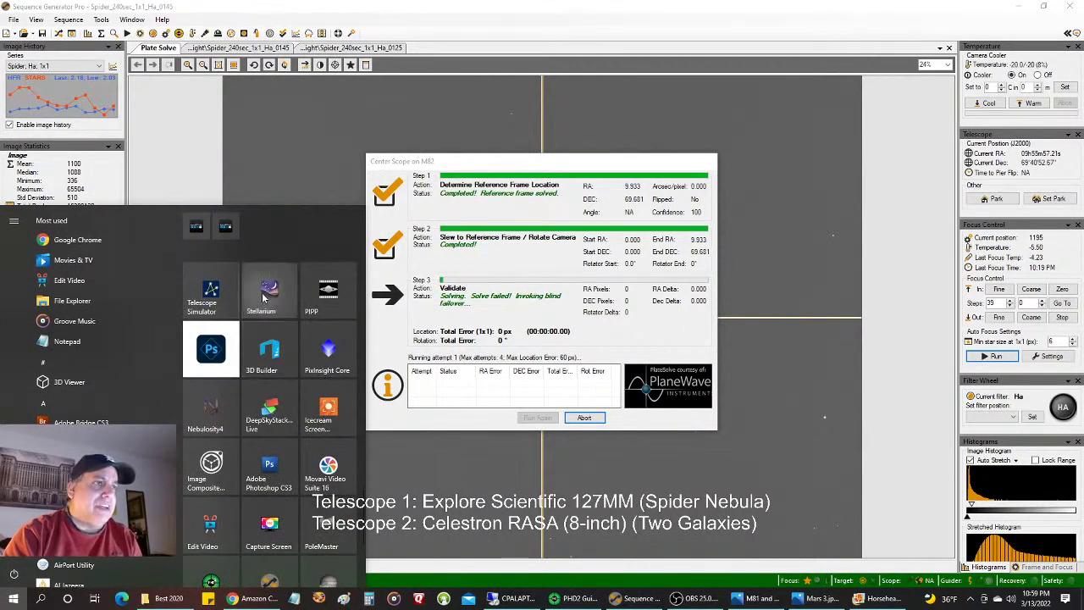
{"action": "left_click", "coordinate": [262, 292]}
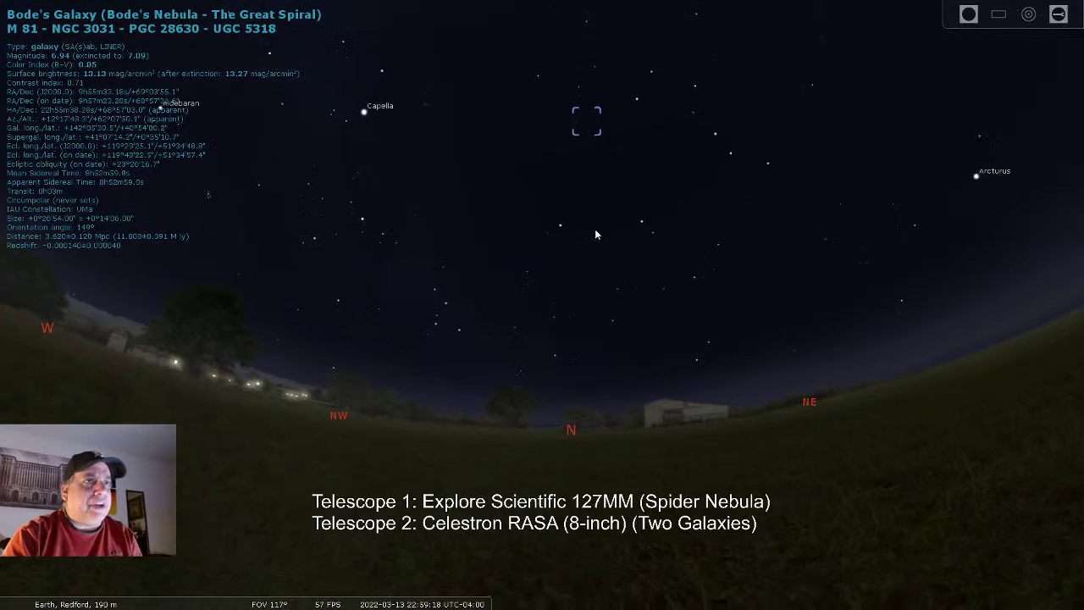
{"action": "left_click", "coordinate": [13, 373]}
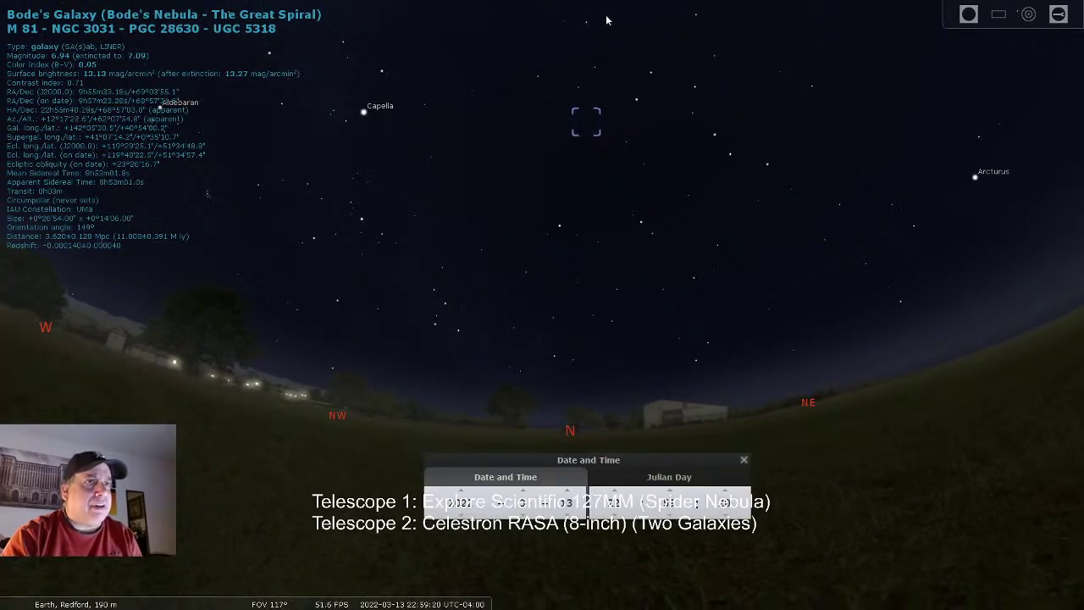
{"action": "left_click", "coordinate": [198, 596]}
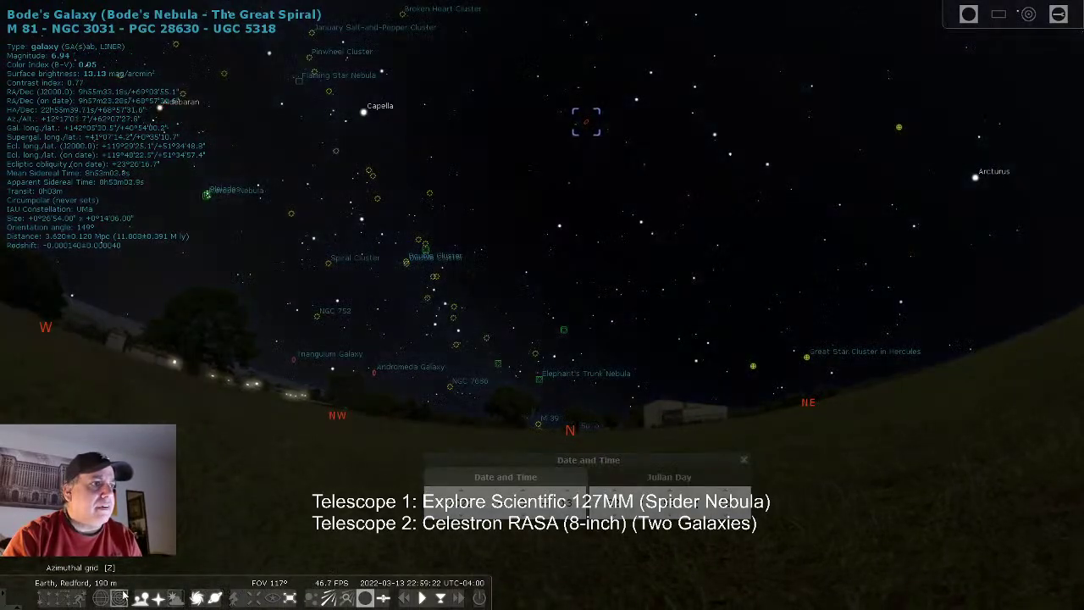
{"action": "scroll", "coordinate": [600, 240], "scroll_direction": "up", "scroll_amount": 5}
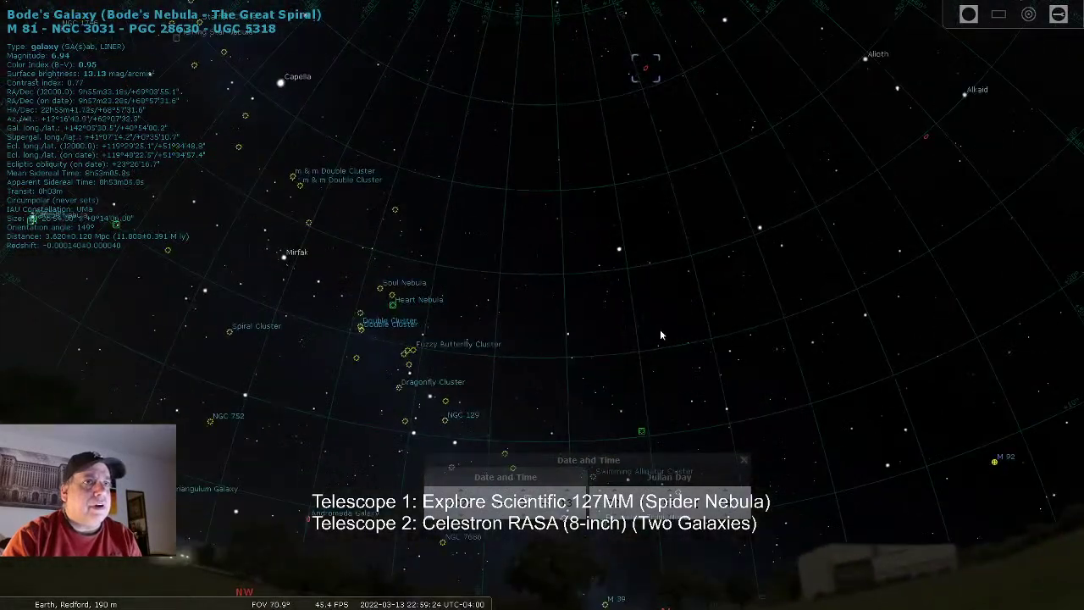
{"action": "scroll", "coordinate": [571, 253], "scroll_direction": "up", "scroll_amount": 3}
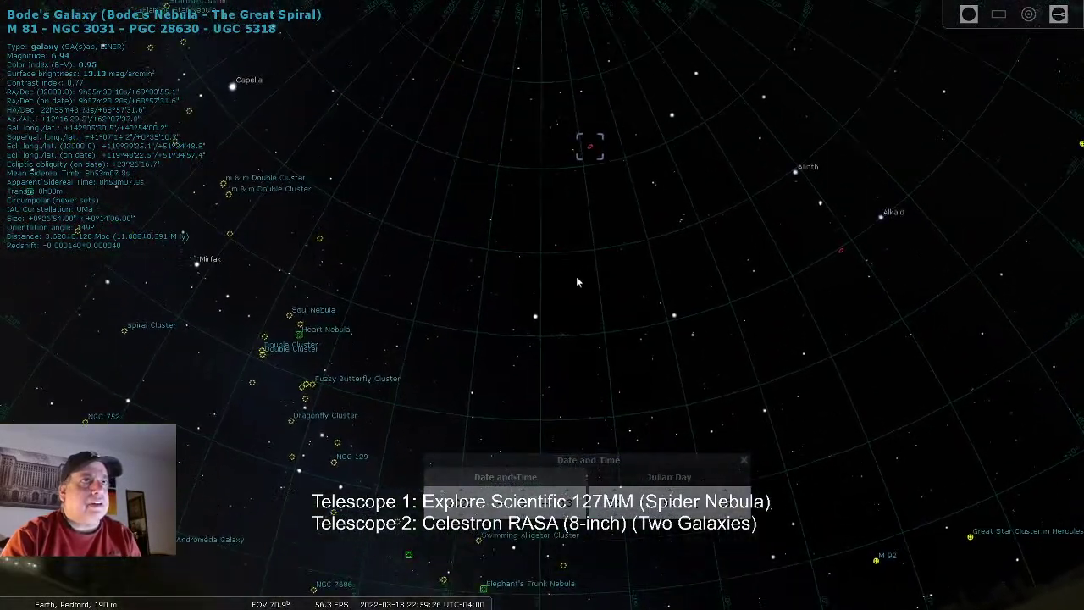
{"action": "scroll", "coordinate": [593, 152], "scroll_direction": "down", "scroll_amount": 3}
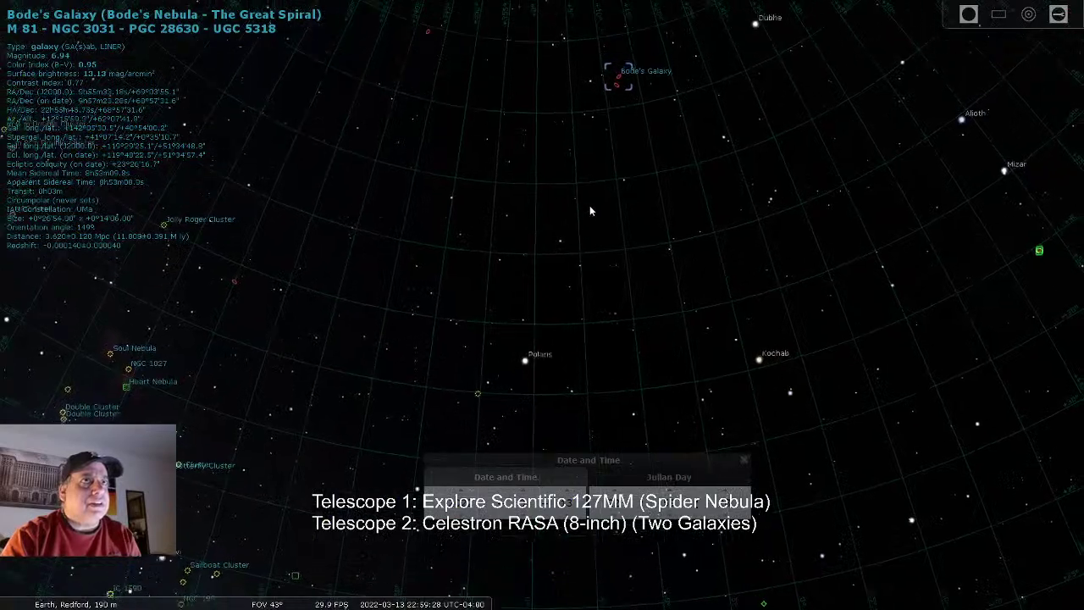
{"action": "scroll", "coordinate": [585, 237], "scroll_direction": "down", "scroll_amount": 3}
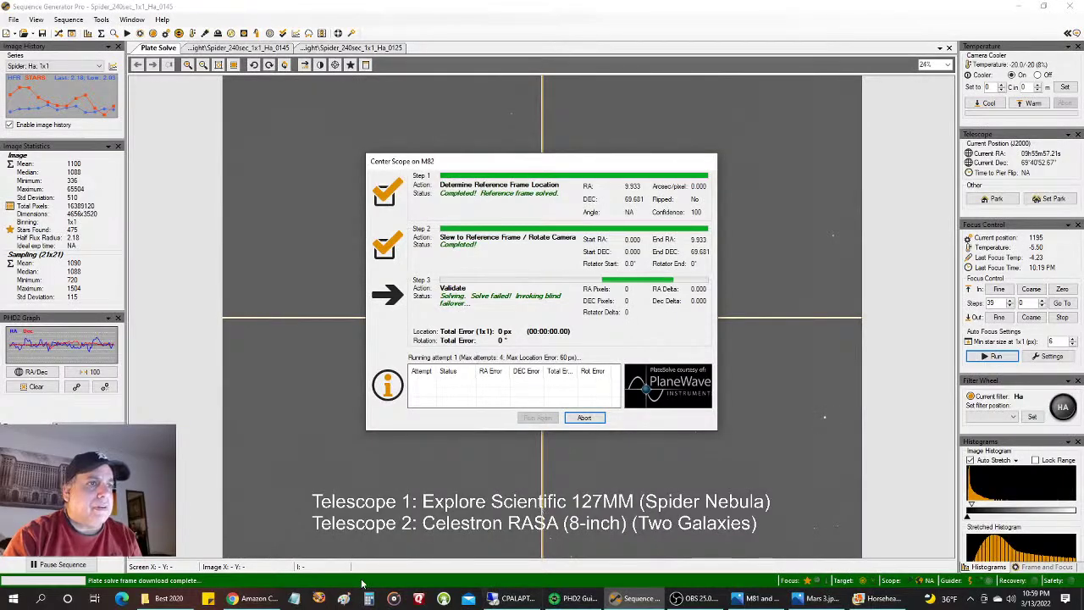
- Check the telescopes on the live camera in Chrome, and abort the auto centering on M82 in Sequence Generator Pro
{"action": "left_click", "coordinate": [250, 598]}
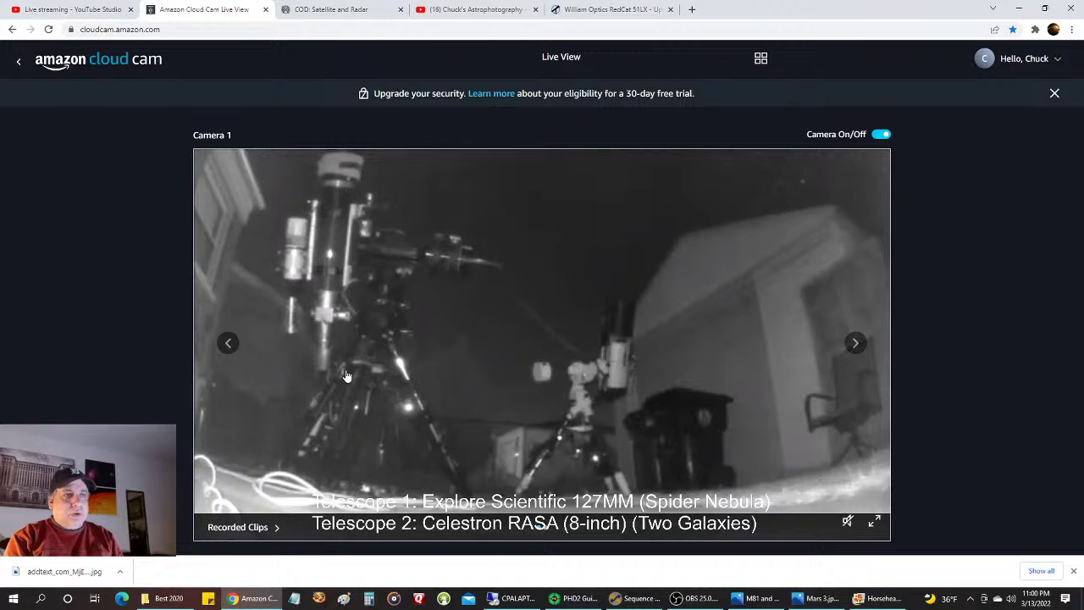
{"action": "left_click", "coordinate": [637, 599]}
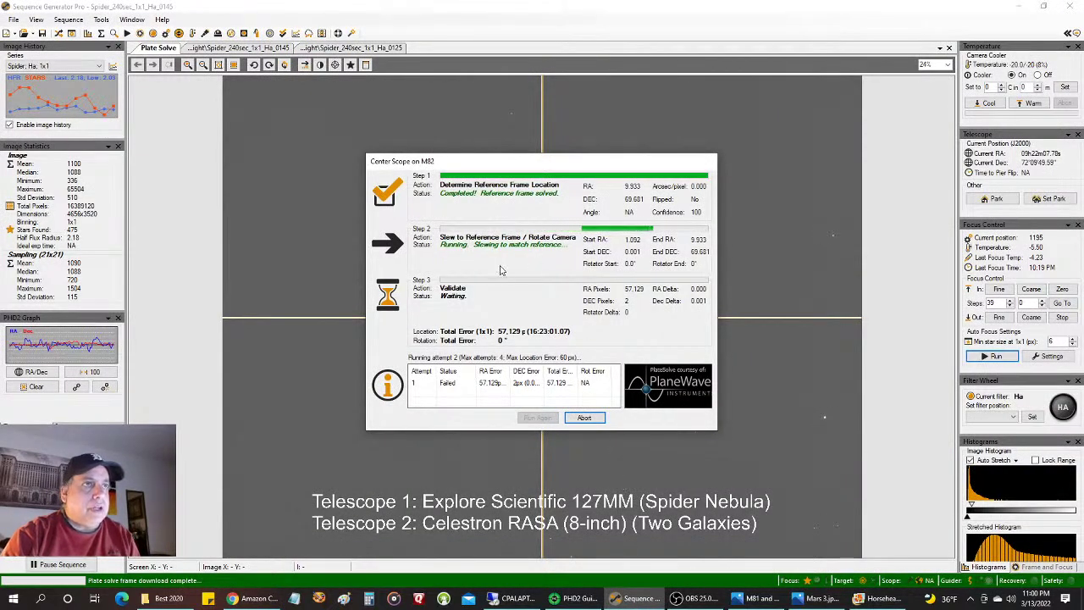
{"action": "left_click_drag", "start_coordinate": [565, 165], "coordinate": [508, 178]}
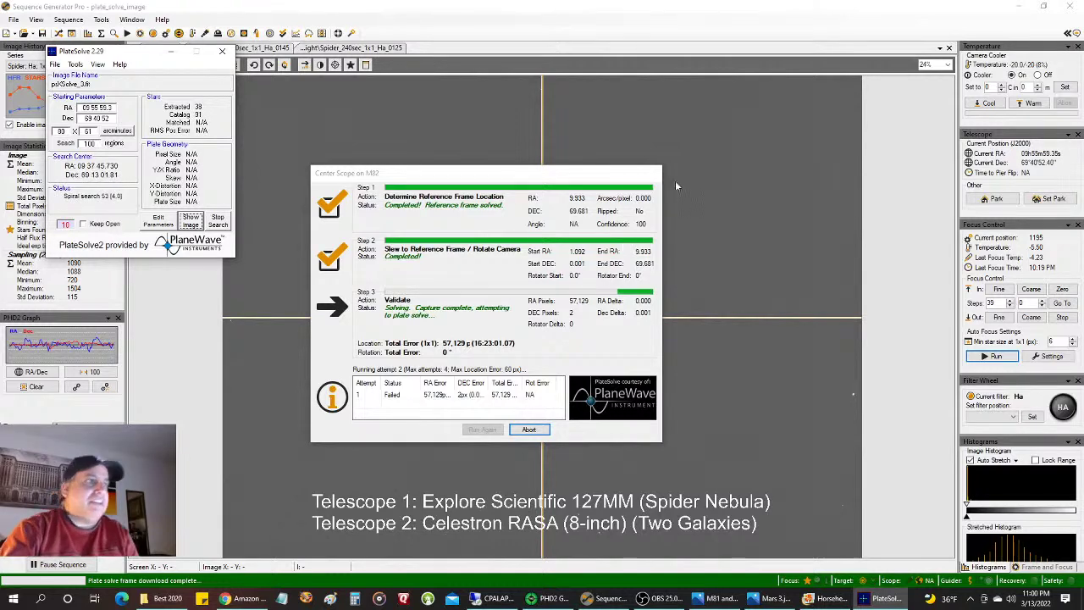
{"action": "left_click", "coordinate": [513, 429]}
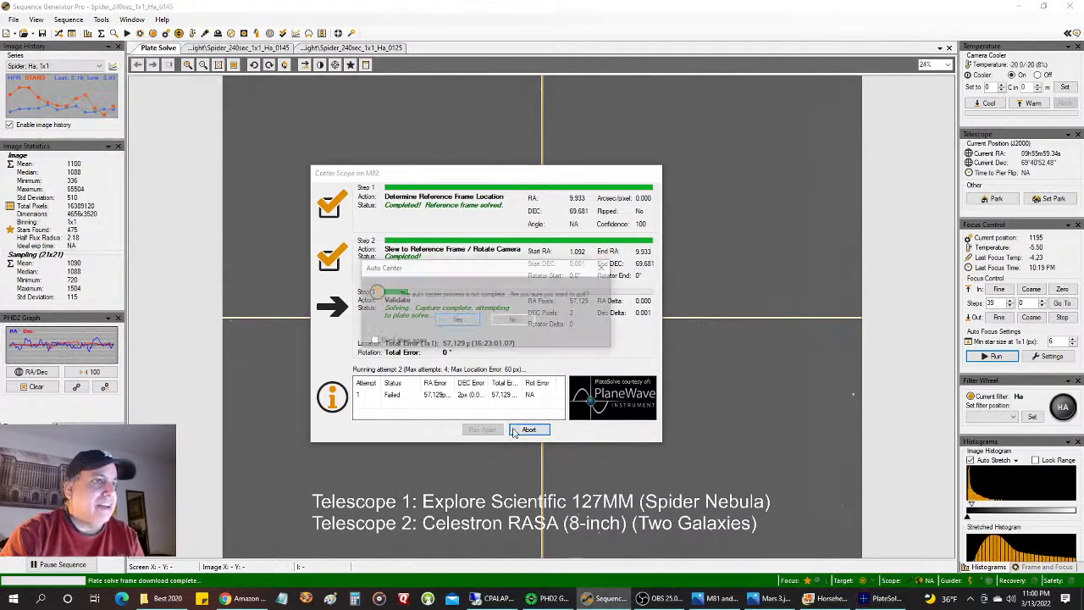
{"action": "left_click", "coordinate": [455, 318]}
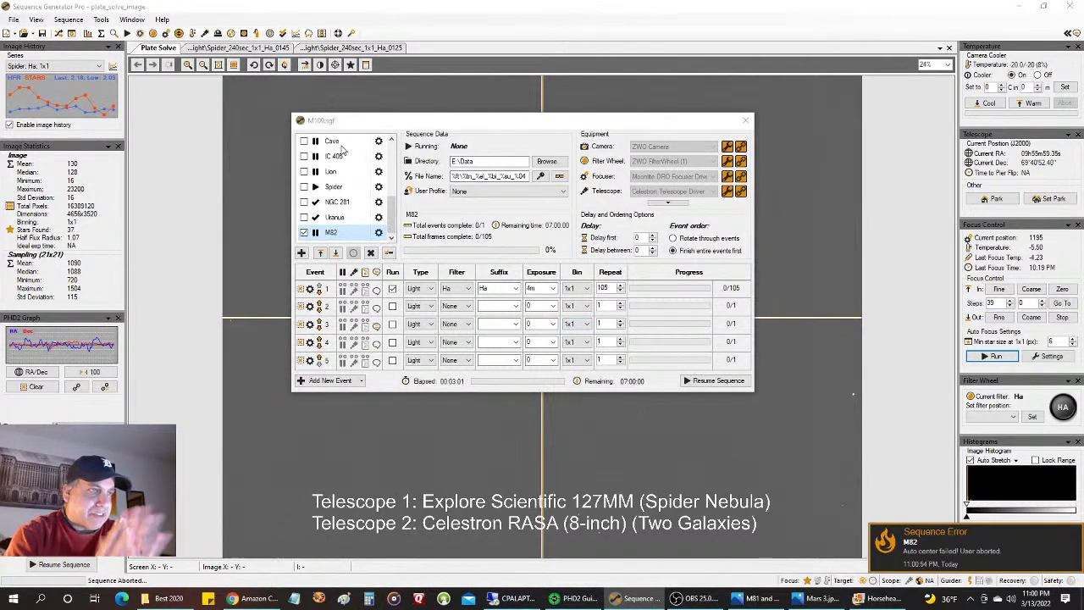
- Exclude the M82 target from the M109.sgf sequence and start auto centering the telescope on the Spider target
{"action": "left_click", "coordinate": [303, 232]}
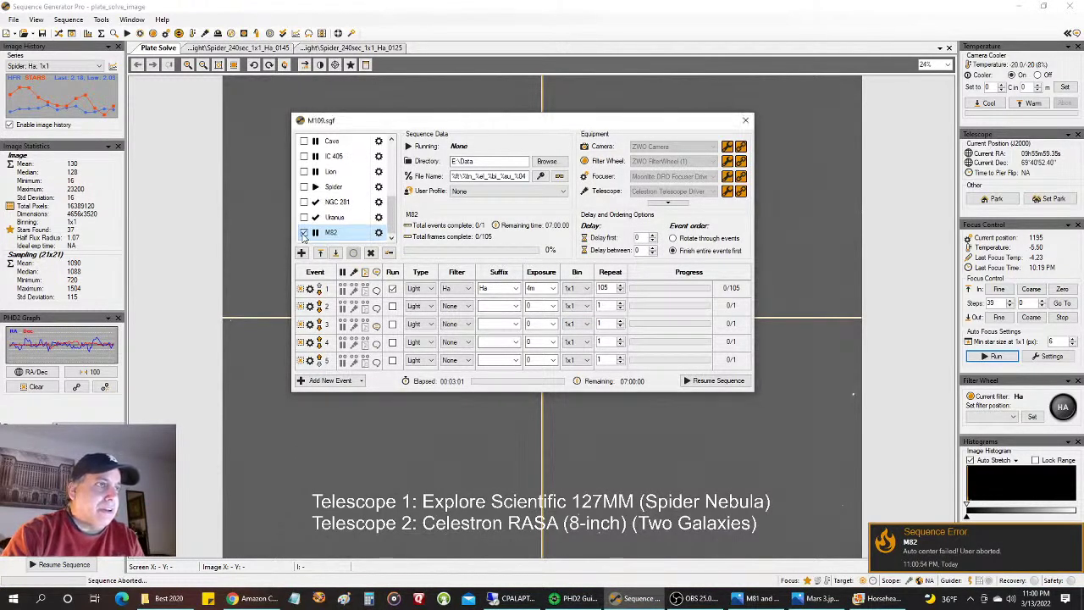
{"action": "left_click", "coordinate": [346, 203]}
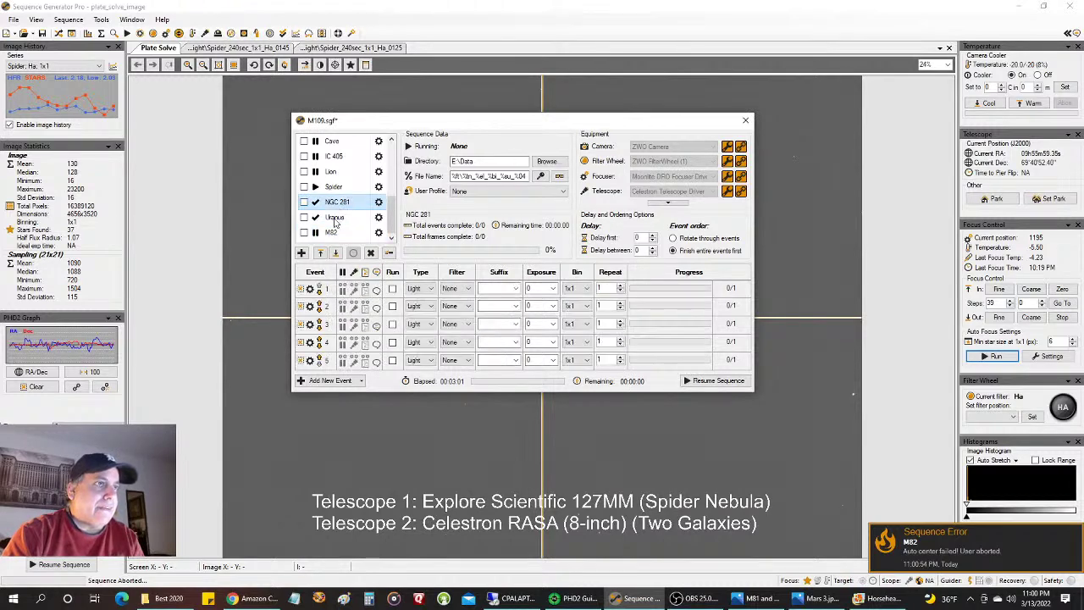
{"action": "left_click", "coordinate": [348, 192]}
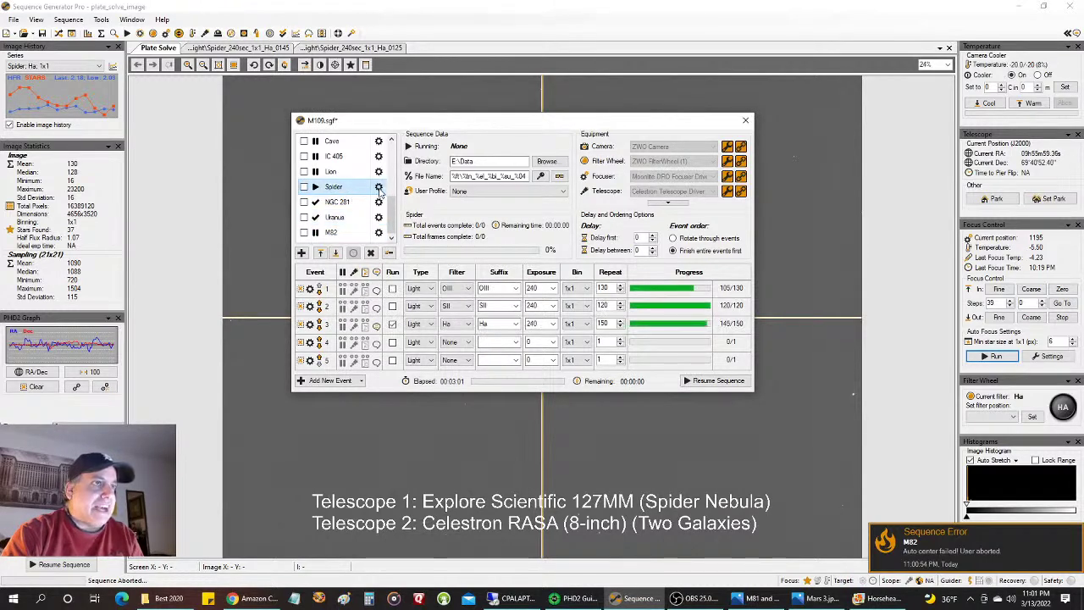
{"action": "left_click", "coordinate": [378, 187]}
{"action": "left_click", "coordinate": [592, 202]}
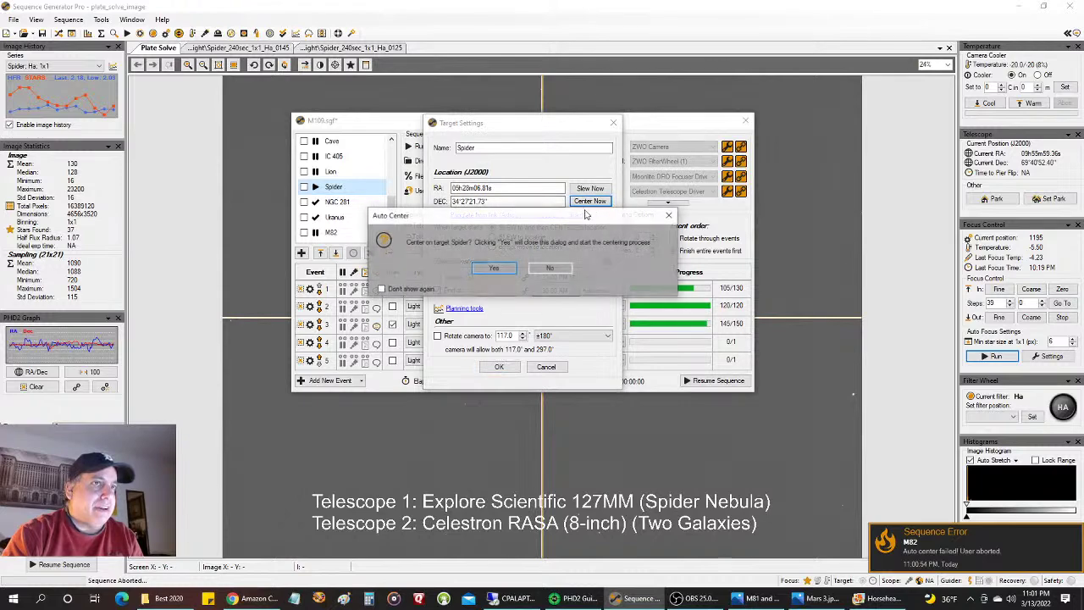
{"action": "left_click", "coordinate": [503, 266]}
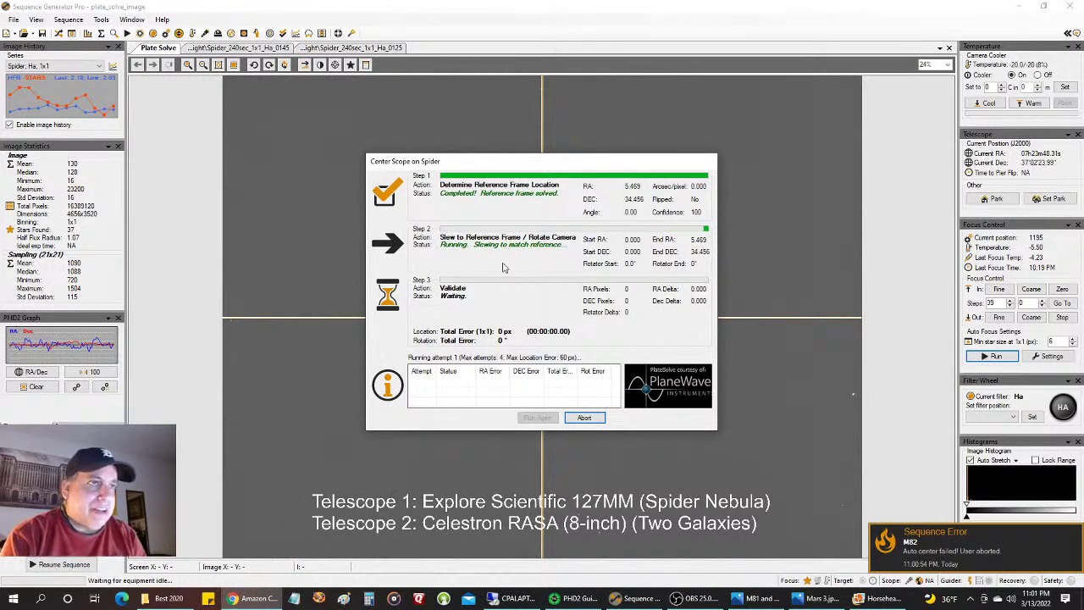
- Check the telescopes on the live camera in Chrome, and inspect the M81 and M82 - 2 sequence on the remote laptop CPALAPTOP3
{"action": "left_click", "coordinate": [243, 599]}
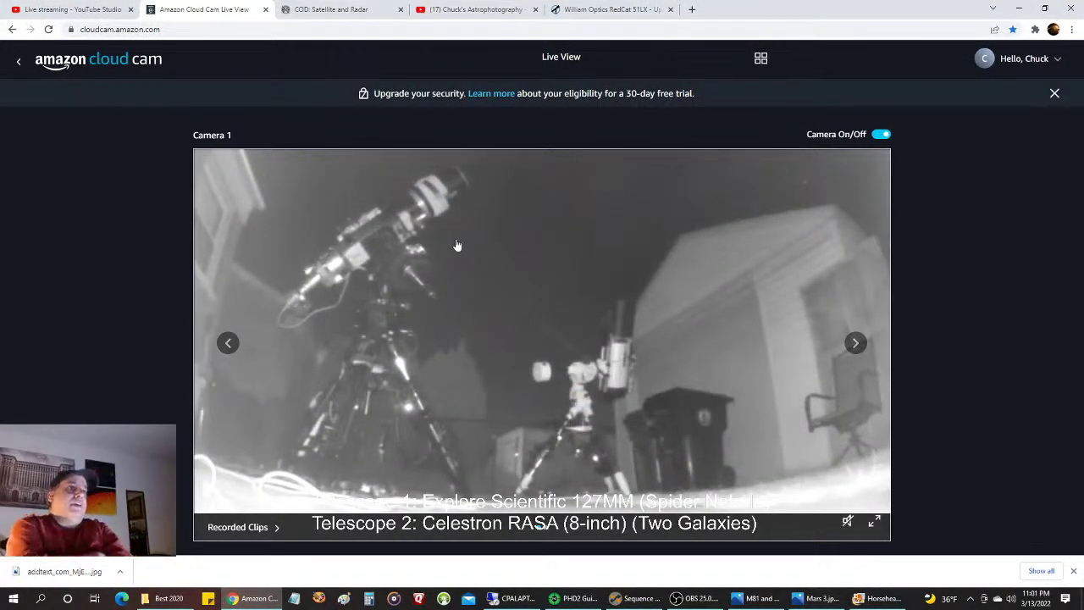
{"action": "left_click", "coordinate": [637, 597]}
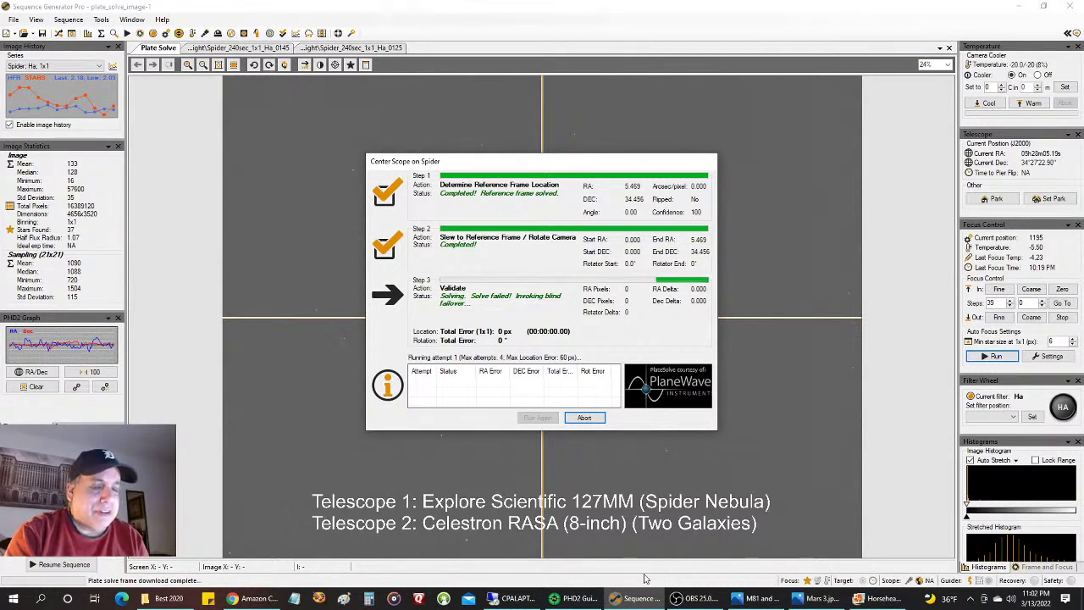
{"action": "left_click", "coordinate": [517, 600]}
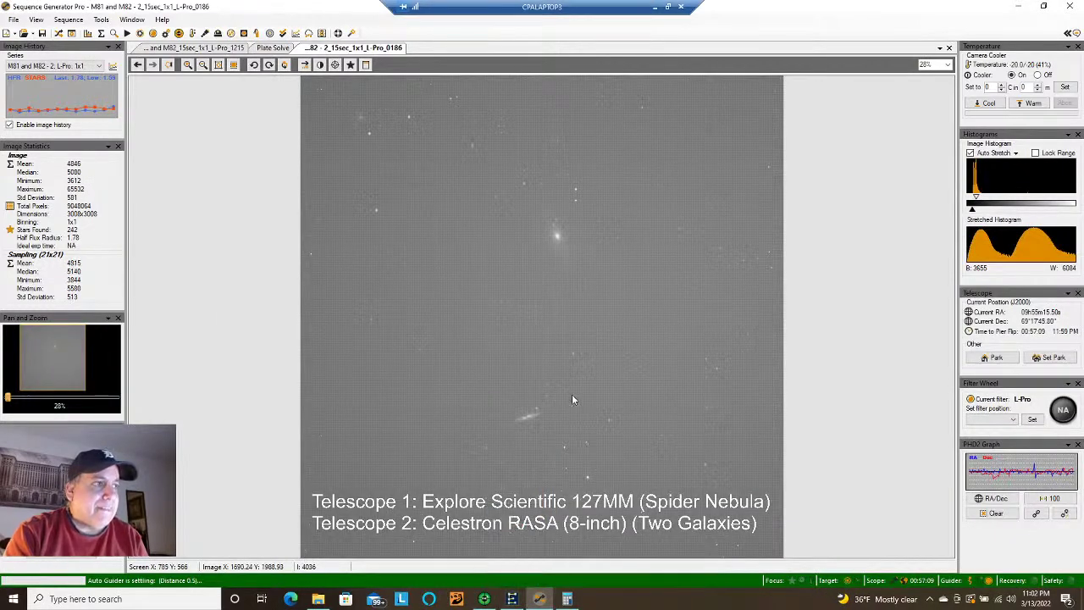
{"action": "left_click", "coordinate": [57, 33]}
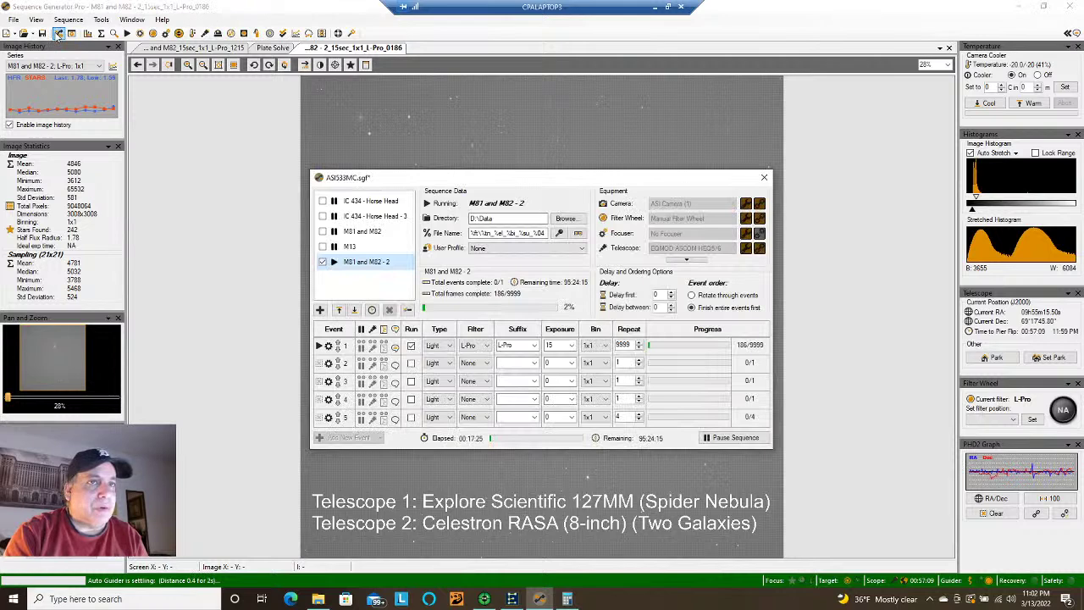
{"action": "left_click", "coordinate": [58, 33]}
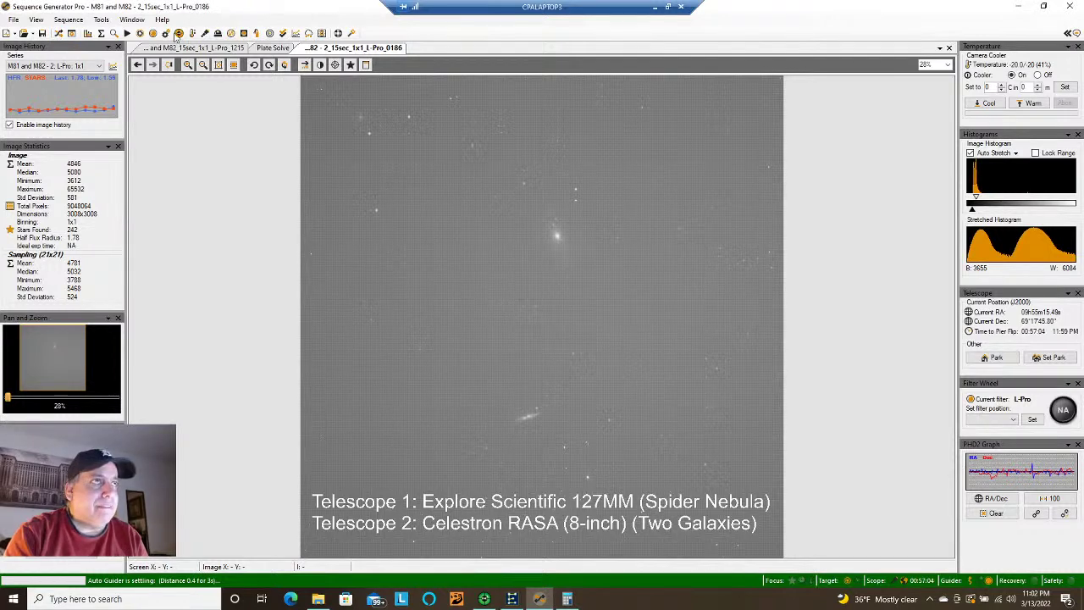
{"action": "left_click", "coordinate": [656, 8]}
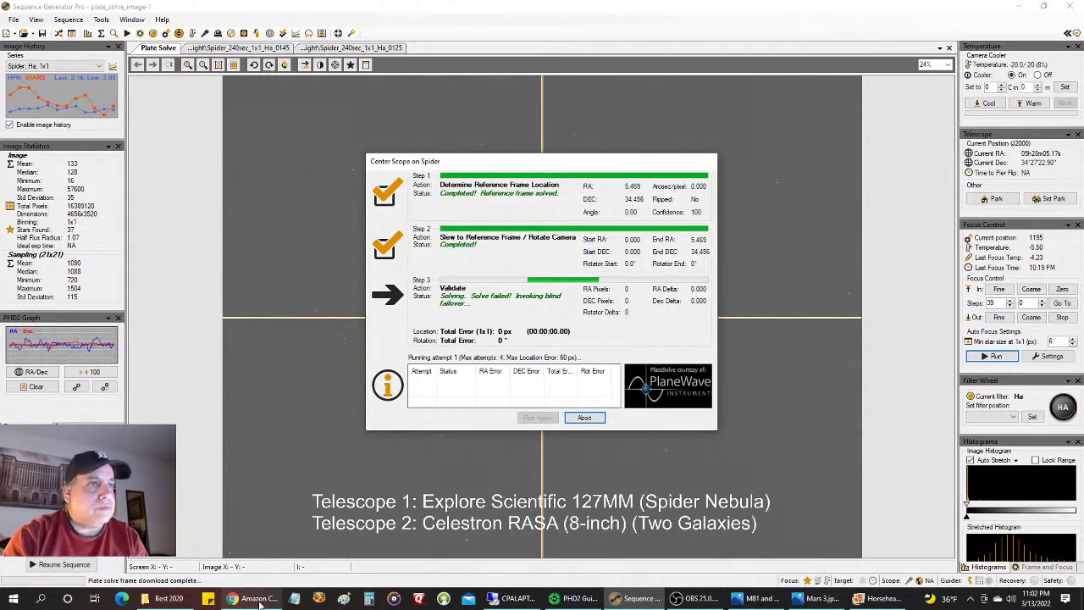
- Check the live camera in Chrome, the Spider centering progress in Sequence Generator Pro, and the latest galaxy frame on CPALAPTOP3
{"action": "key", "text": "alt+Tab"}
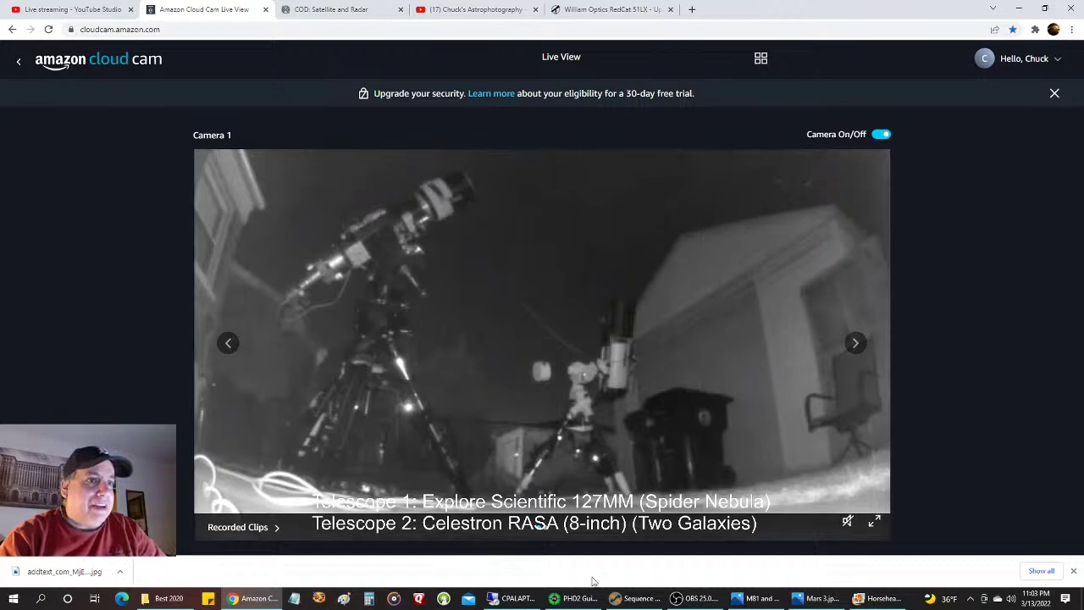
{"action": "left_click", "coordinate": [635, 599]}
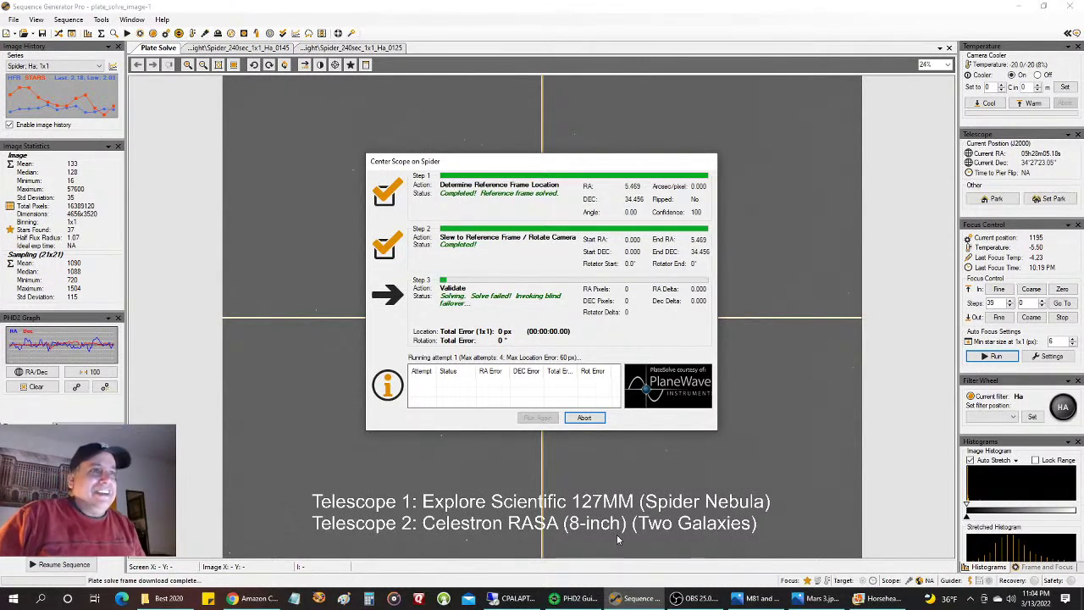
{"action": "left_click", "coordinate": [517, 598]}
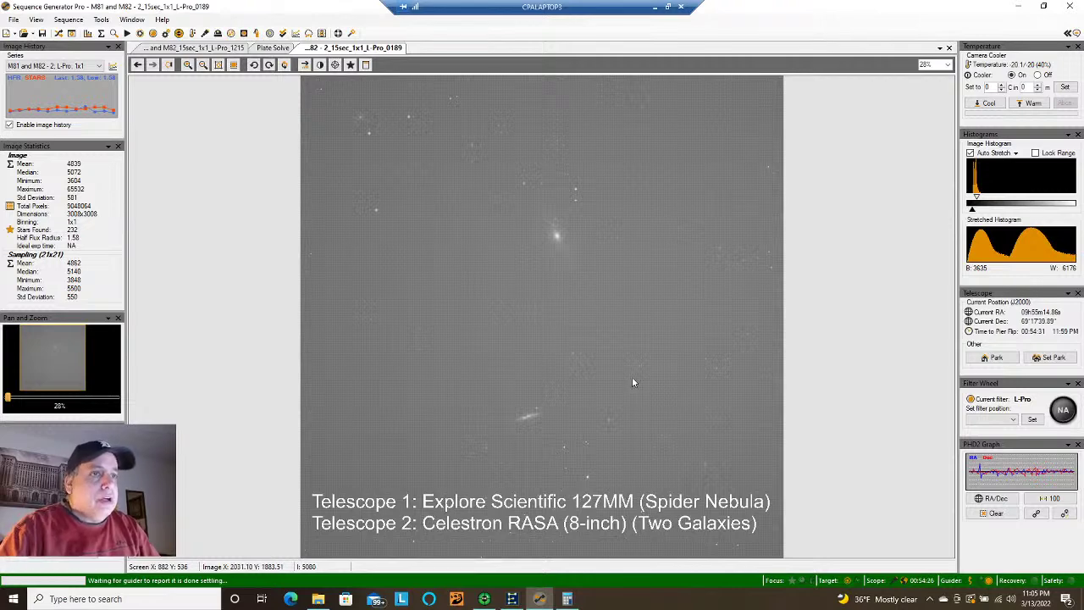
{"action": "left_click", "coordinate": [655, 7]}
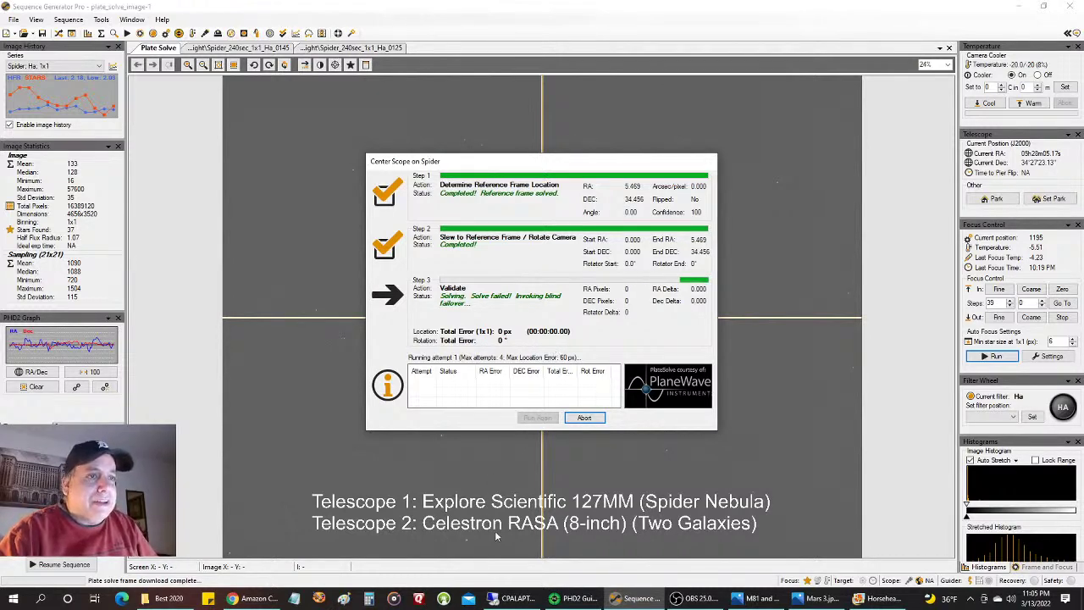
{"action": "left_click", "coordinate": [510, 598]}
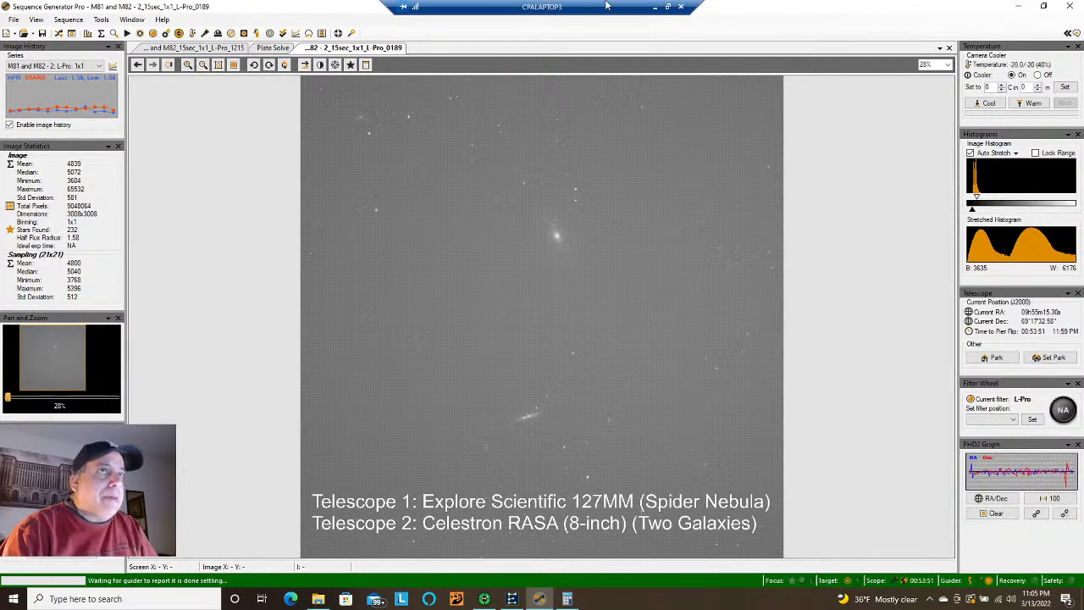
{"action": "left_click", "coordinate": [655, 6]}
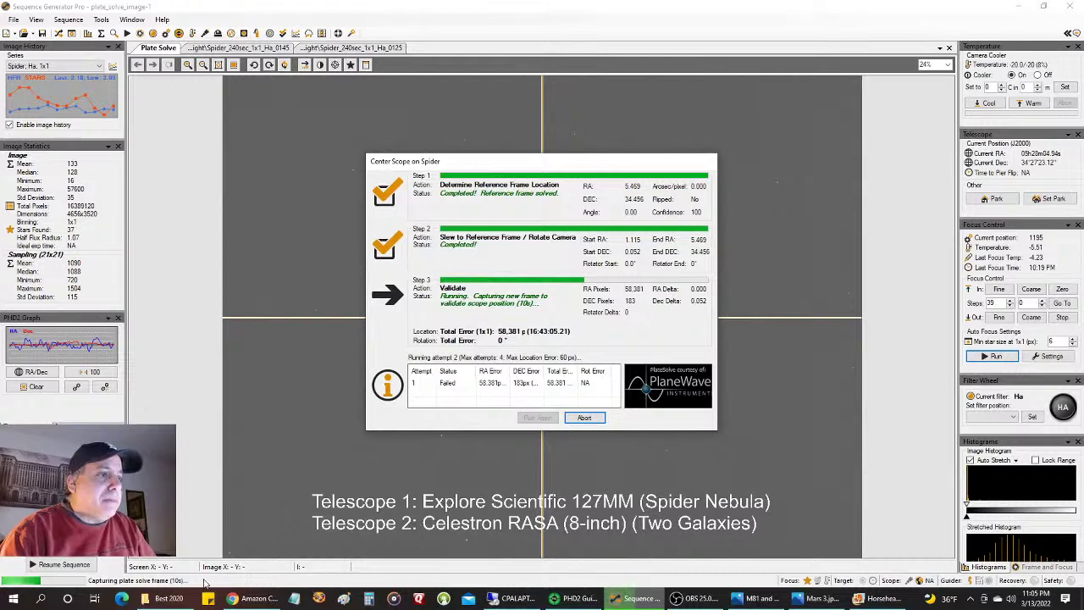
- Switch to YouTube Studio in Chrome and read the live stream chat, from older messages back to the newest ones
{"action": "left_click", "coordinate": [255, 597]}
{"action": "left_click", "coordinate": [100, 8]}
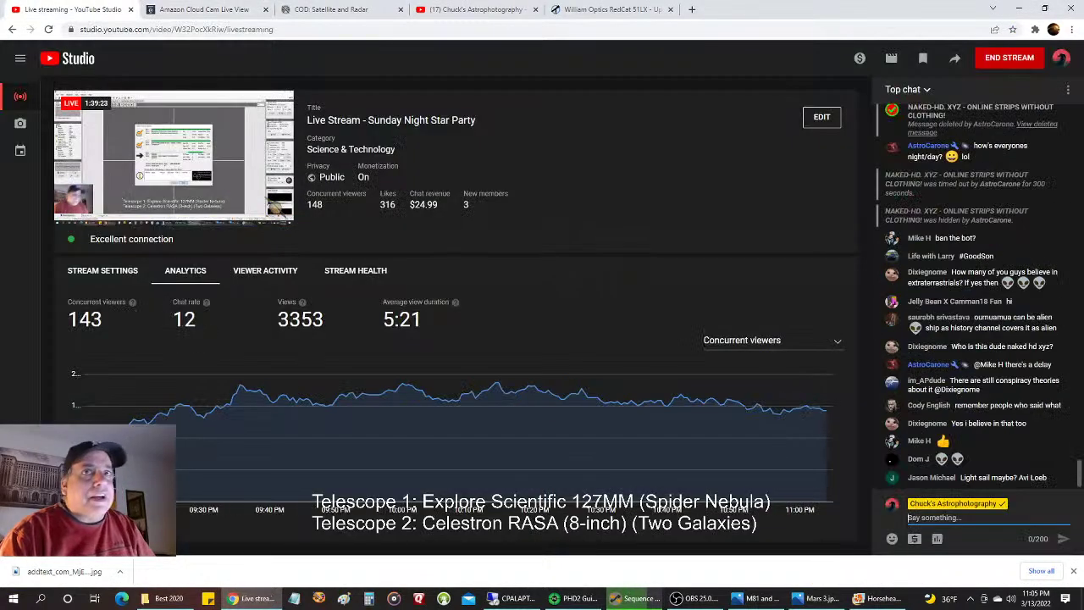
{"action": "scroll", "coordinate": [1014, 288], "scroll_direction": "up", "scroll_amount": 3}
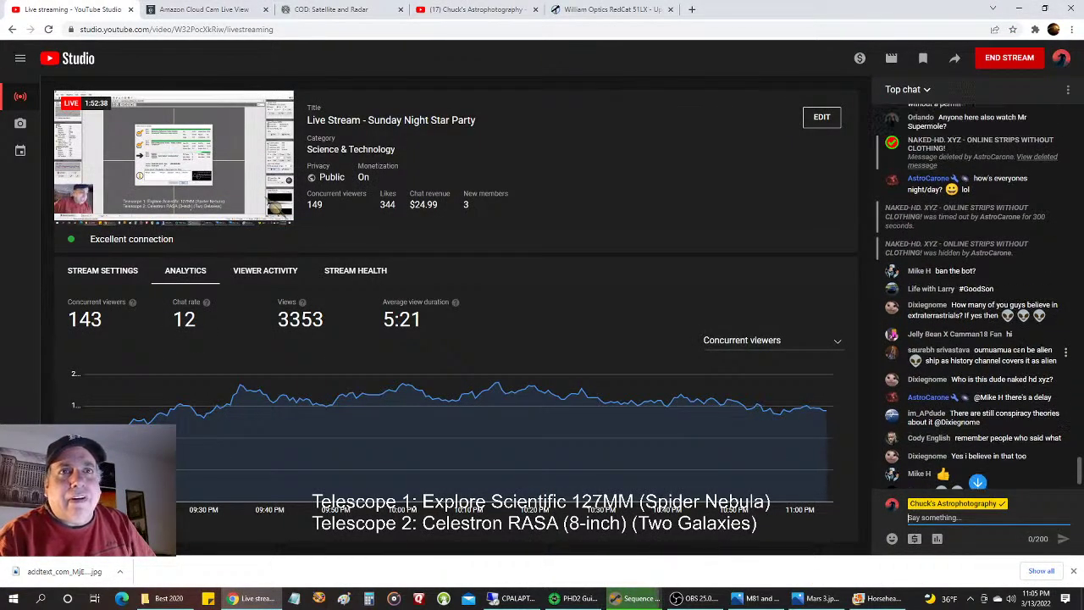
{"action": "right_click", "coordinate": [1014, 288]}
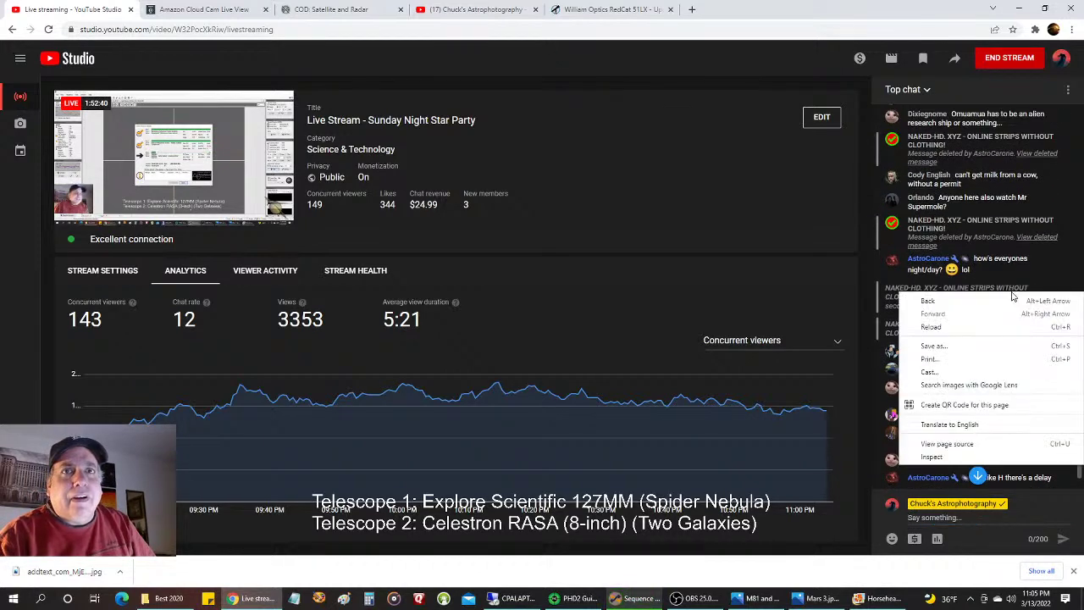
{"action": "key", "text": "Escape"}
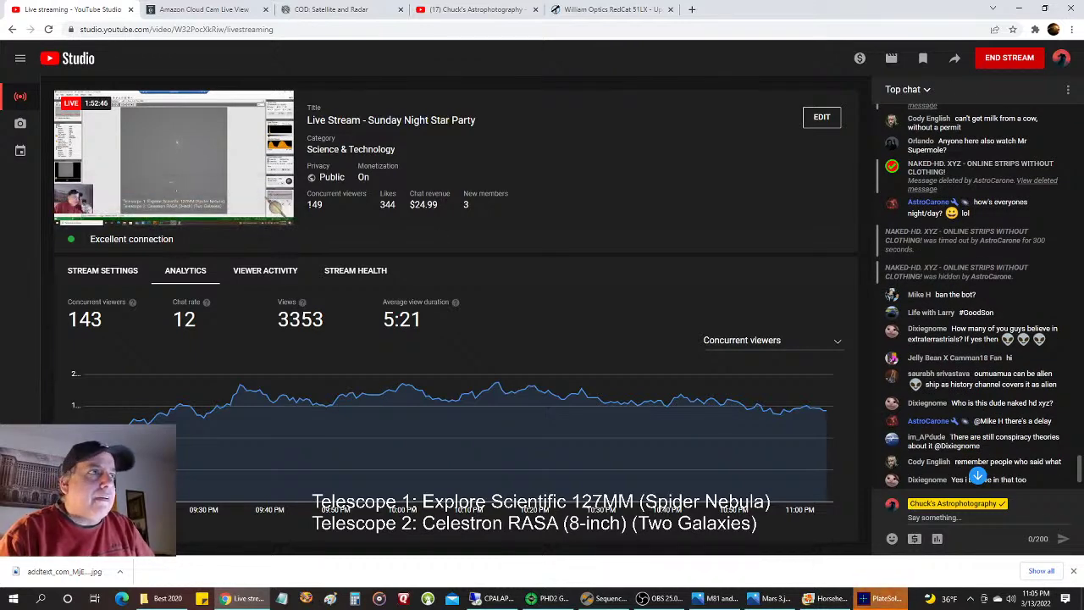
{"action": "mouse_move", "coordinate": [513, 607]}
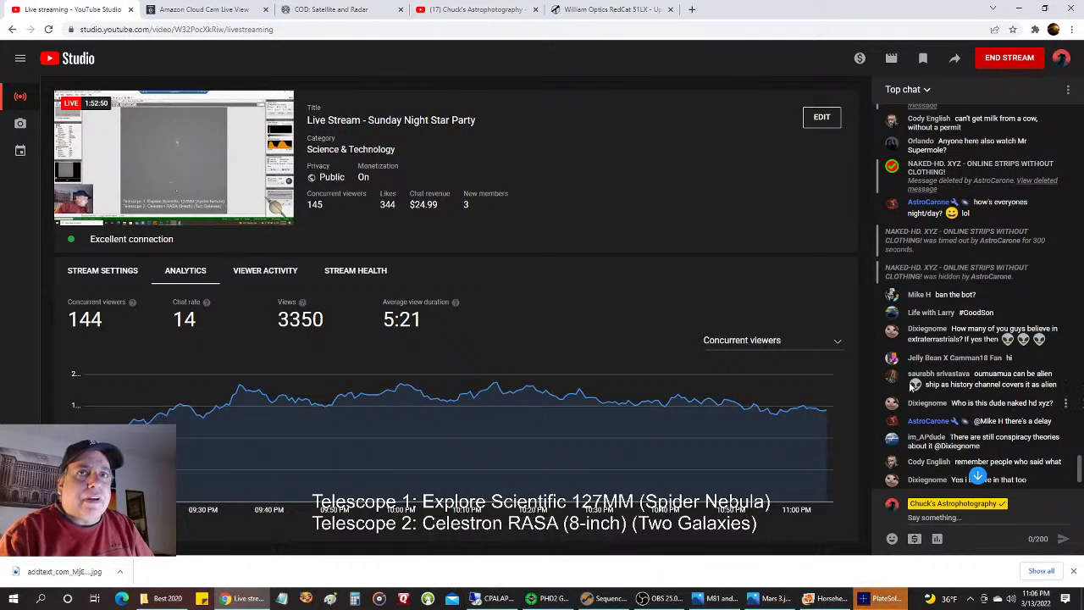
{"action": "left_click", "coordinate": [979, 476]}
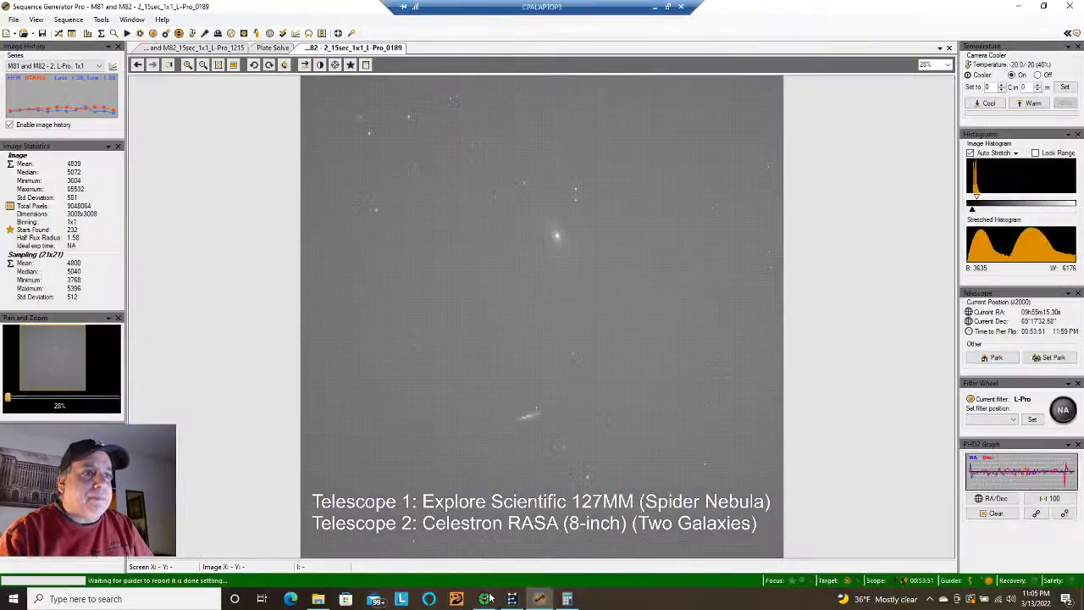
- View the newest M81 and M82 frame on CPALAPTOP3, and close the Spider centering report in Sequence Generator Pro
{"action": "left_click", "coordinate": [495, 598]}
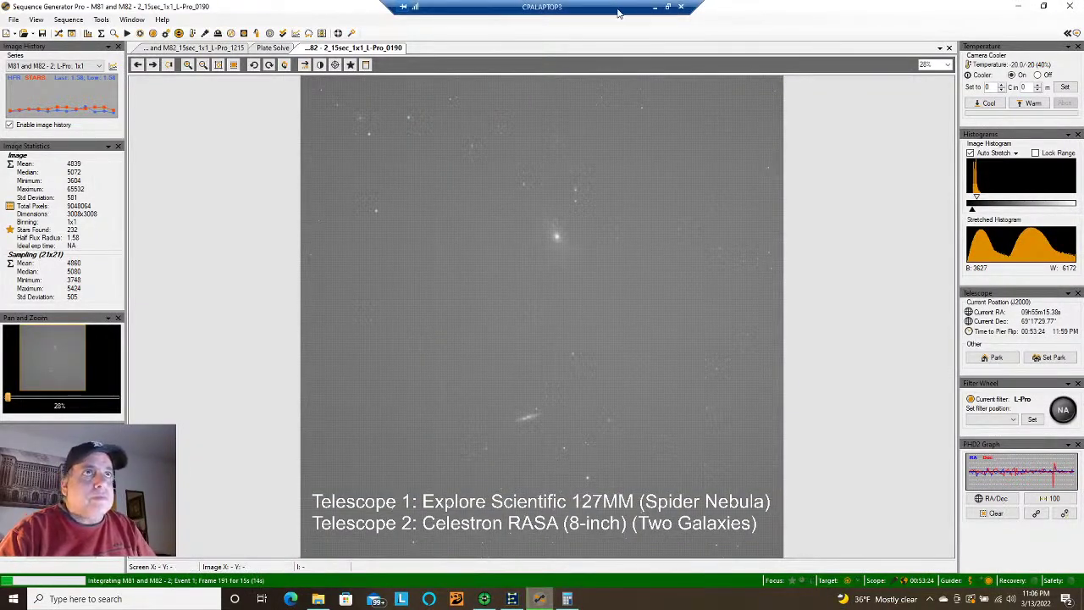
{"action": "left_click", "coordinate": [653, 6]}
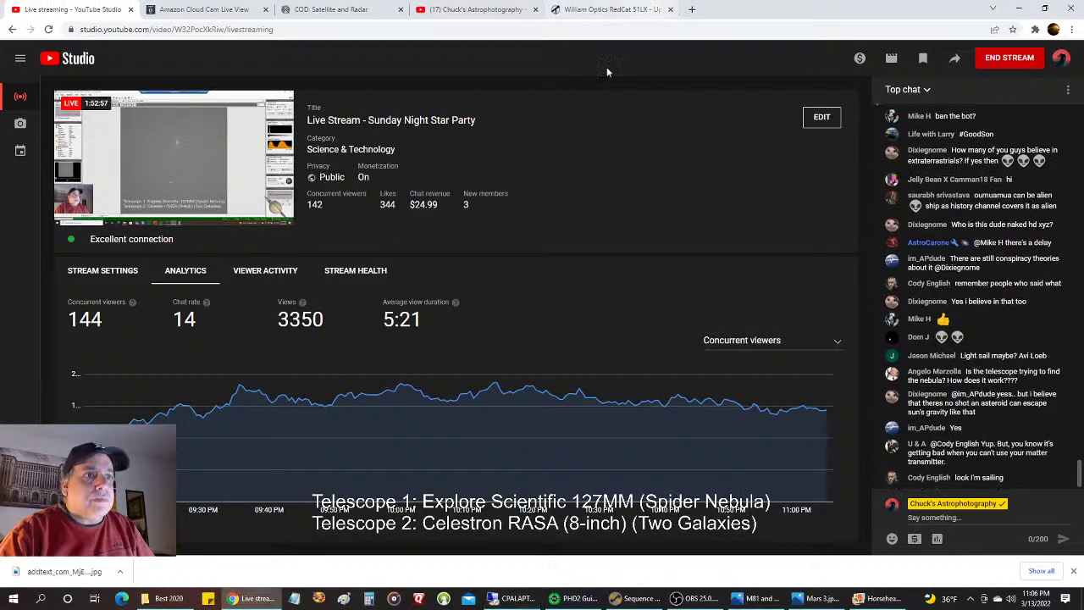
{"action": "left_click", "coordinate": [640, 598]}
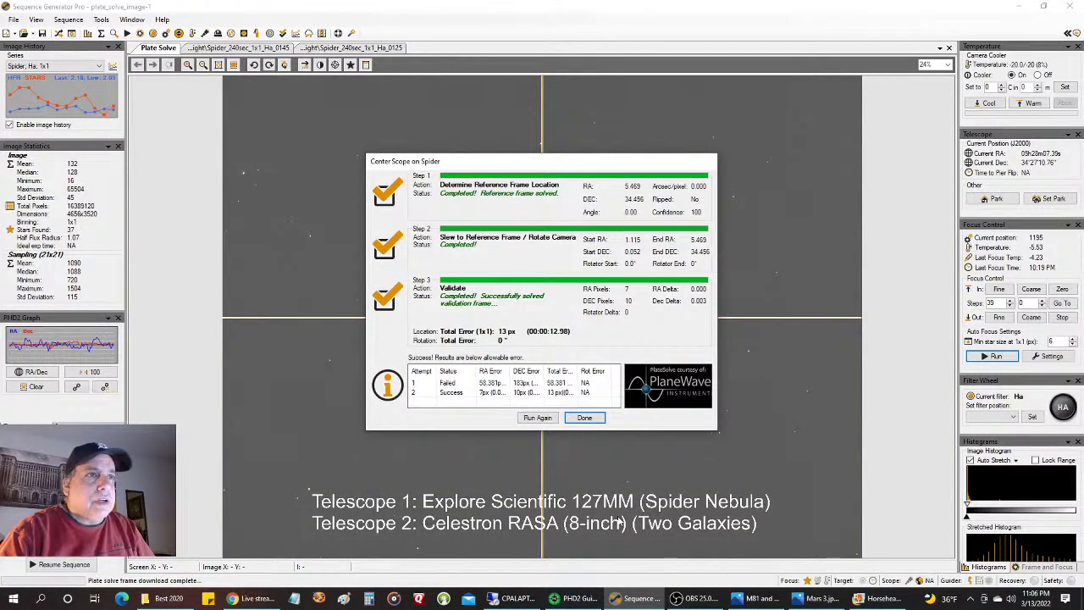
{"action": "left_click", "coordinate": [582, 421]}
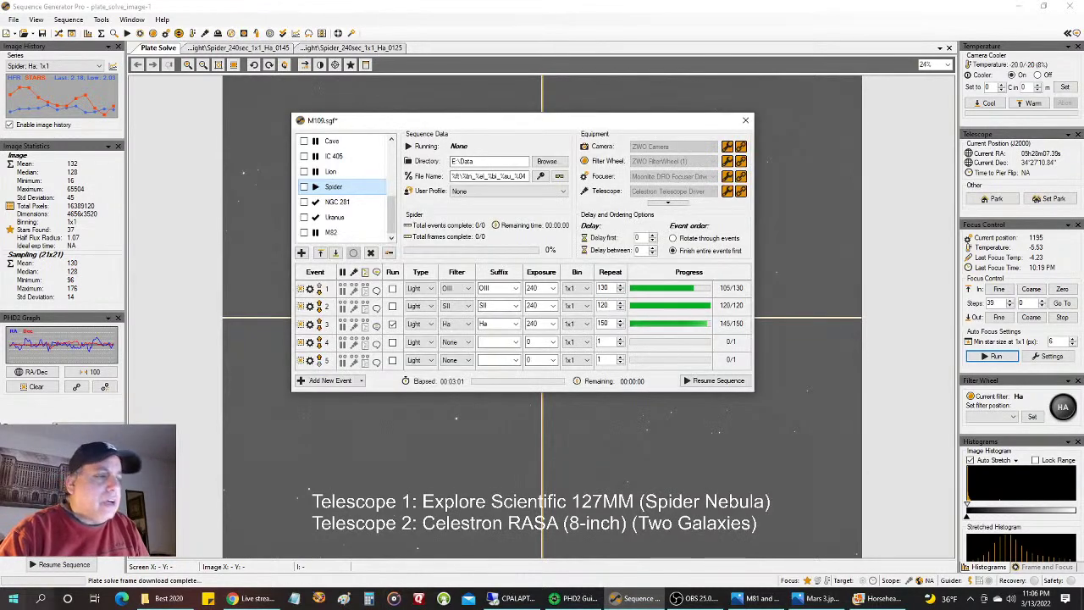
- Launch Stellarium, face the northern sky and find M82
{"action": "left_click", "coordinate": [14, 599]}
{"action": "scroll", "coordinate": [251, 538], "scroll_direction": "down", "scroll_amount": 5}
{"action": "scroll", "coordinate": [251, 532], "scroll_direction": "down", "scroll_amount": 6}
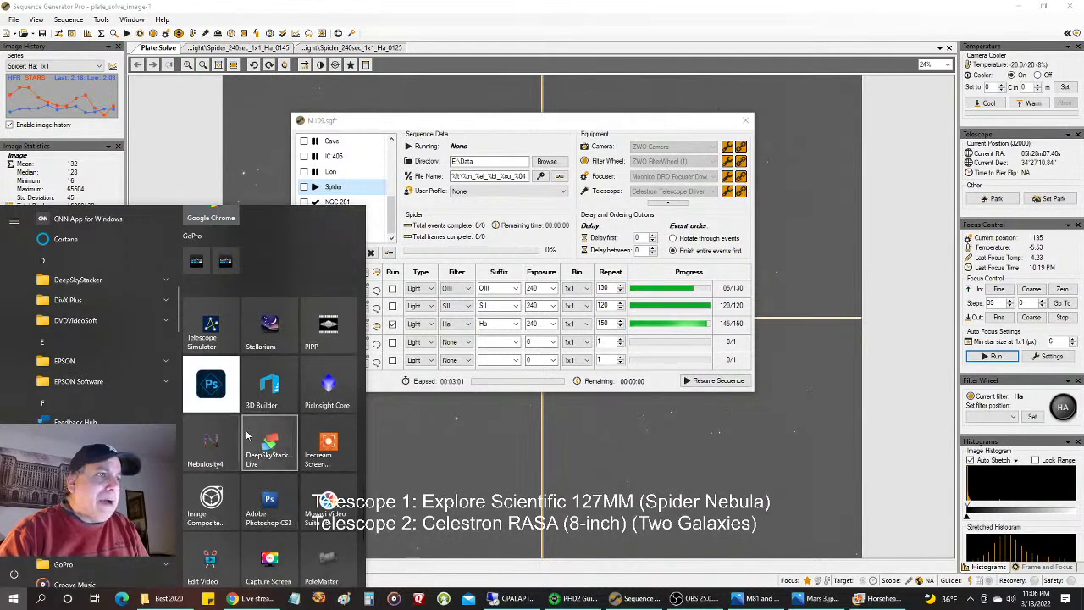
{"action": "left_click", "coordinate": [255, 343]}
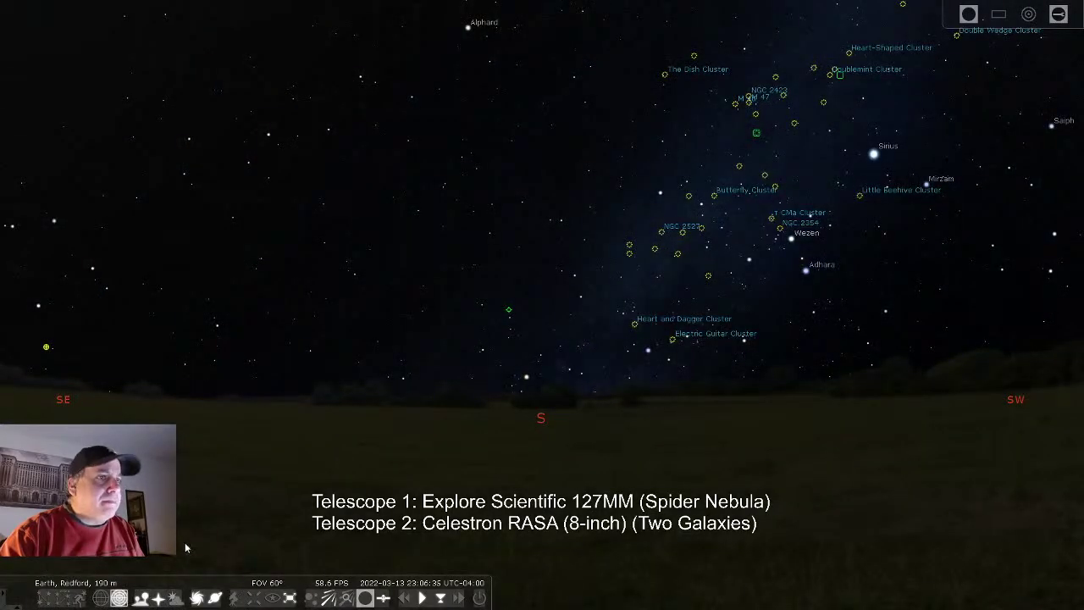
{"action": "left_click_drag", "start_coordinate": [185, 542], "coordinate": [682, 410]}
{"action": "key", "text": "F3"}
{"action": "type", "text": "m82"}
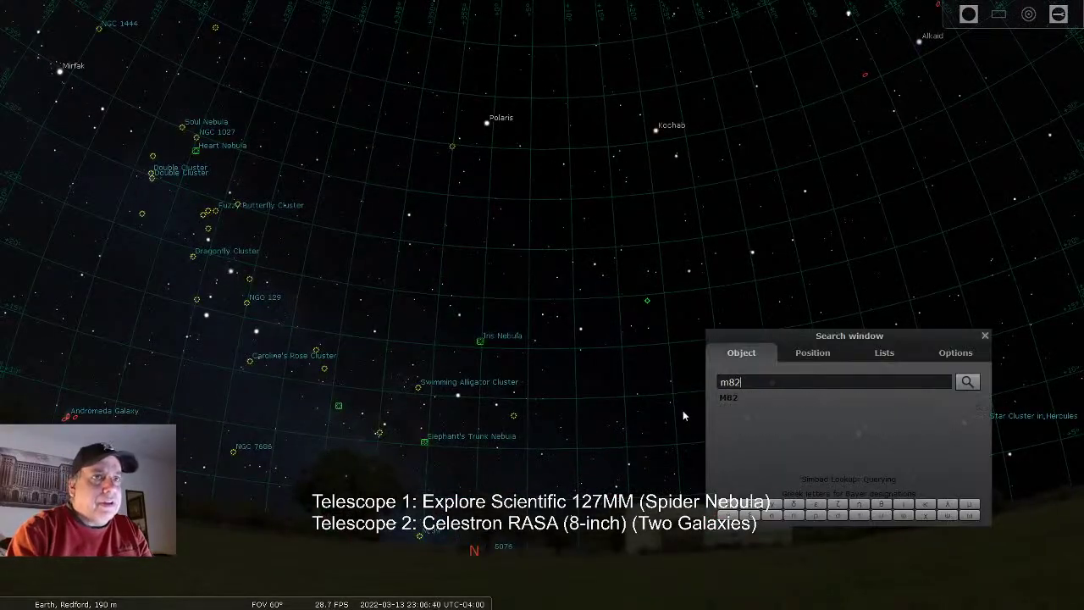
{"action": "key", "text": "Return"}
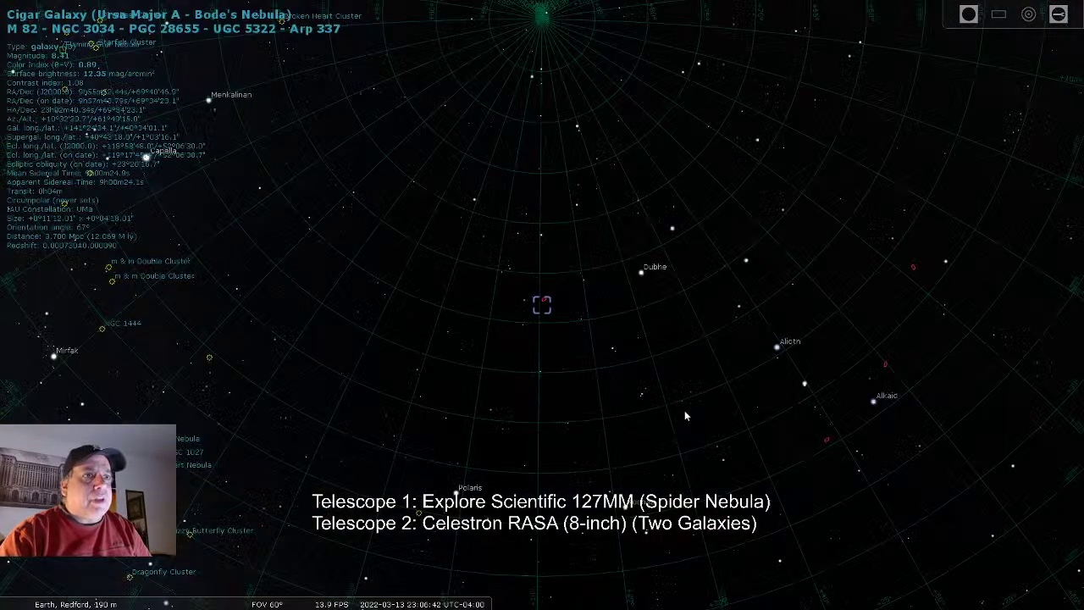
- Centre the northern sky around Polaris, advance the time to about 23:32 to show the sky's rotation, and close the Date and Time window
{"action": "mouse_move", "coordinate": [653, 399]}
{"action": "left_mouse_down"}
{"action": "mouse_move", "coordinate": [610, 169]}
{"action": "mouse_move", "coordinate": [708, 129]}
{"action": "mouse_move", "coordinate": [746, 202]}
{"action": "mouse_move", "coordinate": [564, 63]}
{"action": "mouse_move", "coordinate": [661, 95]}
{"action": "mouse_move", "coordinate": [733, 177]}
{"action": "left_mouse_up"}
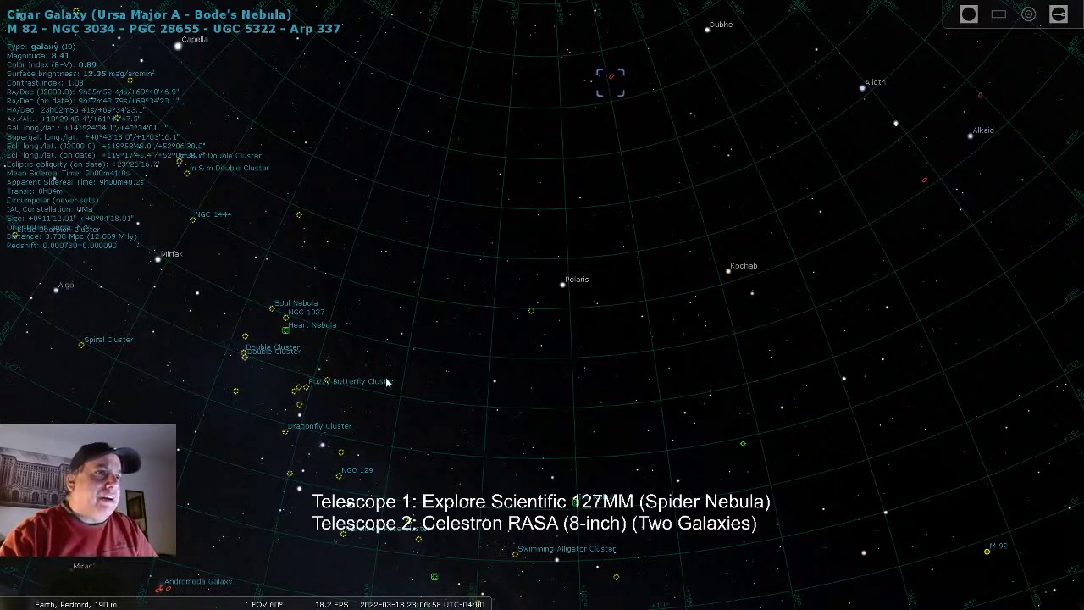
{"action": "left_click_drag", "start_coordinate": [366, 439], "coordinate": [350, 457]}
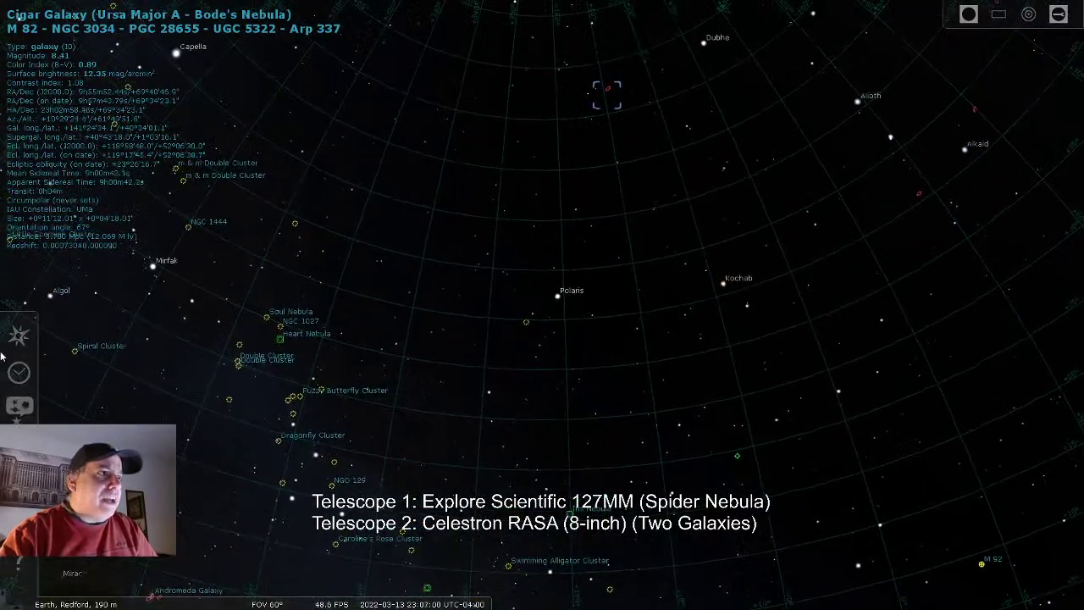
{"action": "left_click", "coordinate": [19, 370]}
{"action": "scroll", "coordinate": [676, 497], "scroll_direction": "up", "scroll_amount": 9}
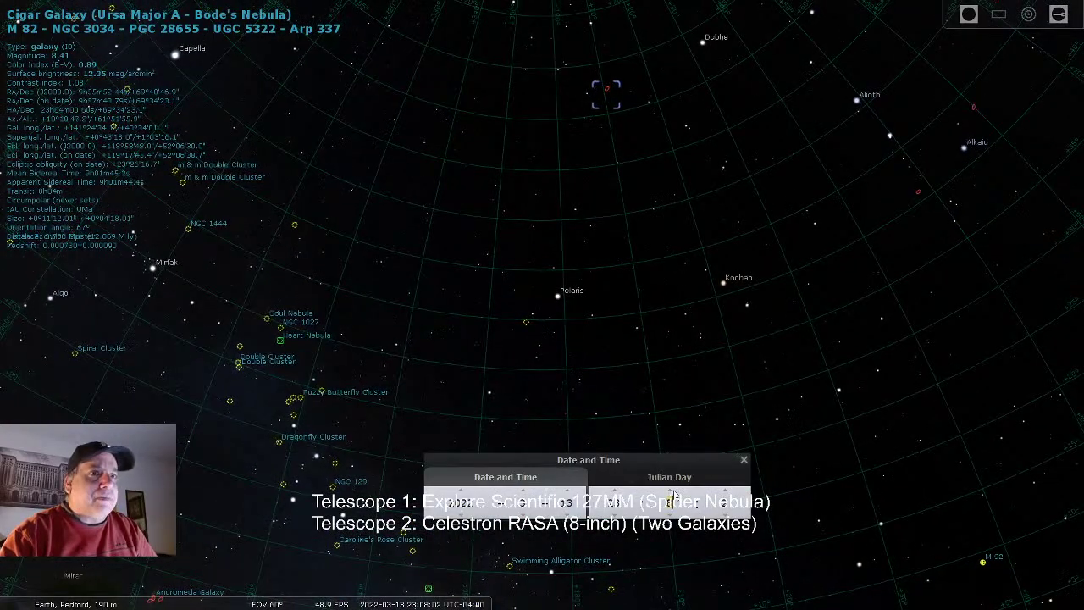
{"action": "scroll", "coordinate": [674, 496], "scroll_direction": "up", "scroll_amount": 13}
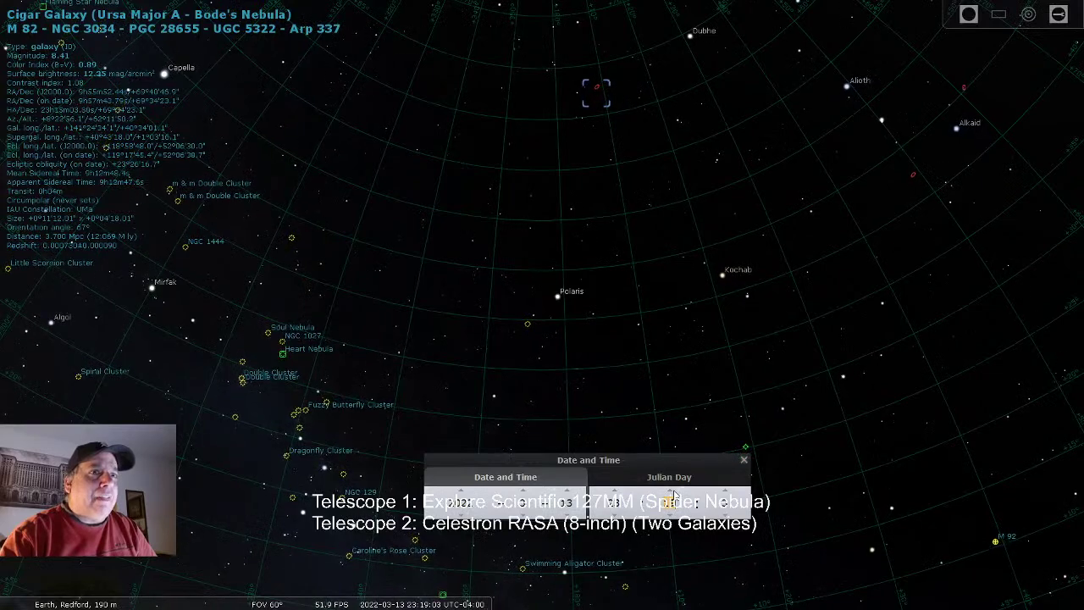
{"action": "scroll", "coordinate": [675, 497], "scroll_direction": "up", "scroll_amount": 6}
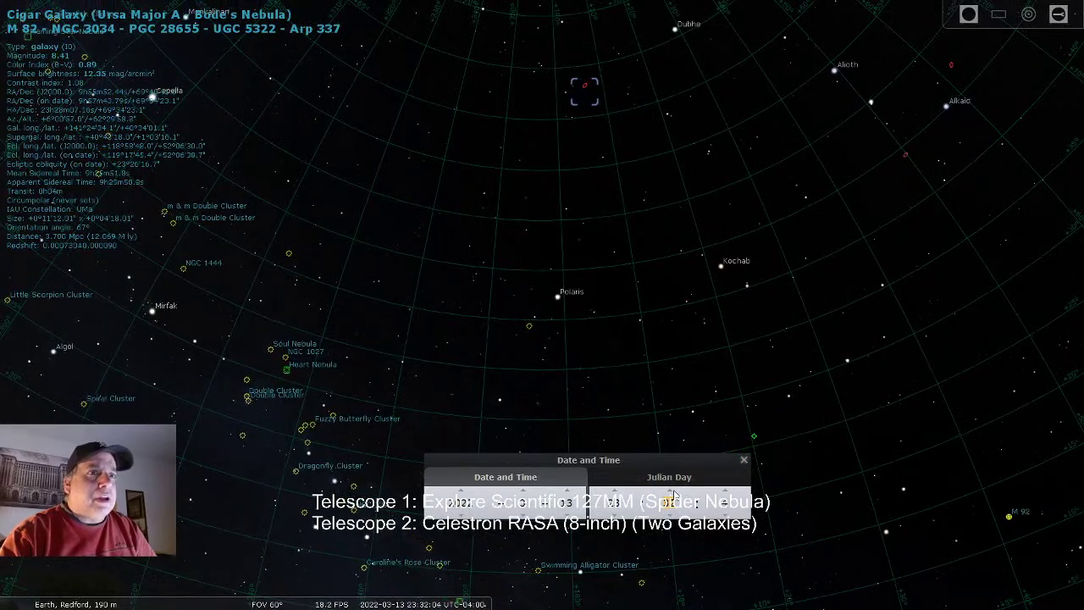
{"action": "left_click", "coordinate": [744, 460]}
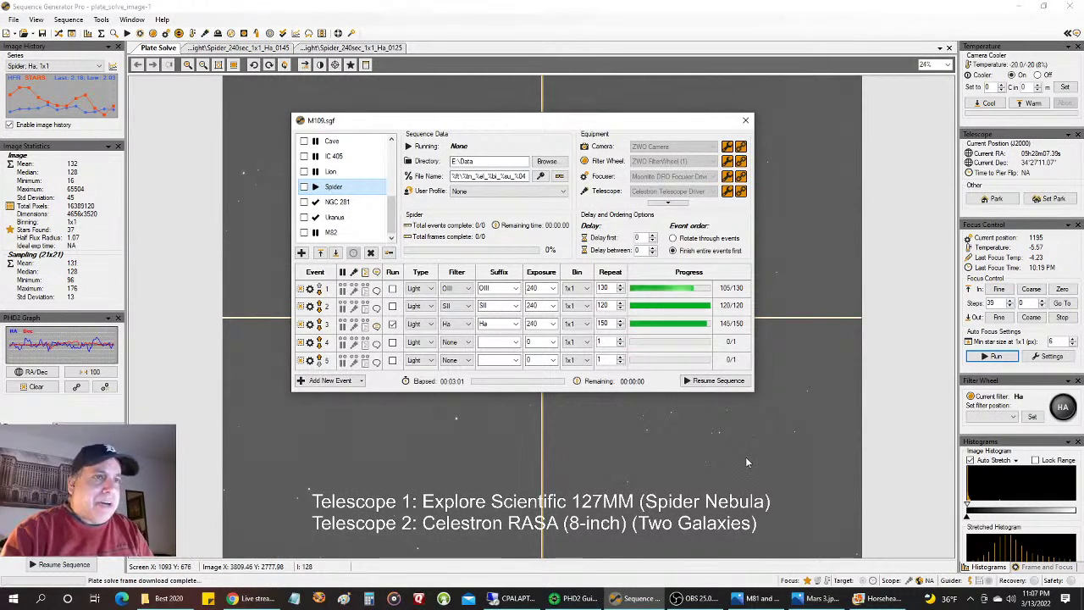
- Check the galaxy frame on CPALAPTOP3, and dismiss the Dec correction warning in its PHD2 Guiding
{"action": "left_click", "coordinate": [508, 598]}
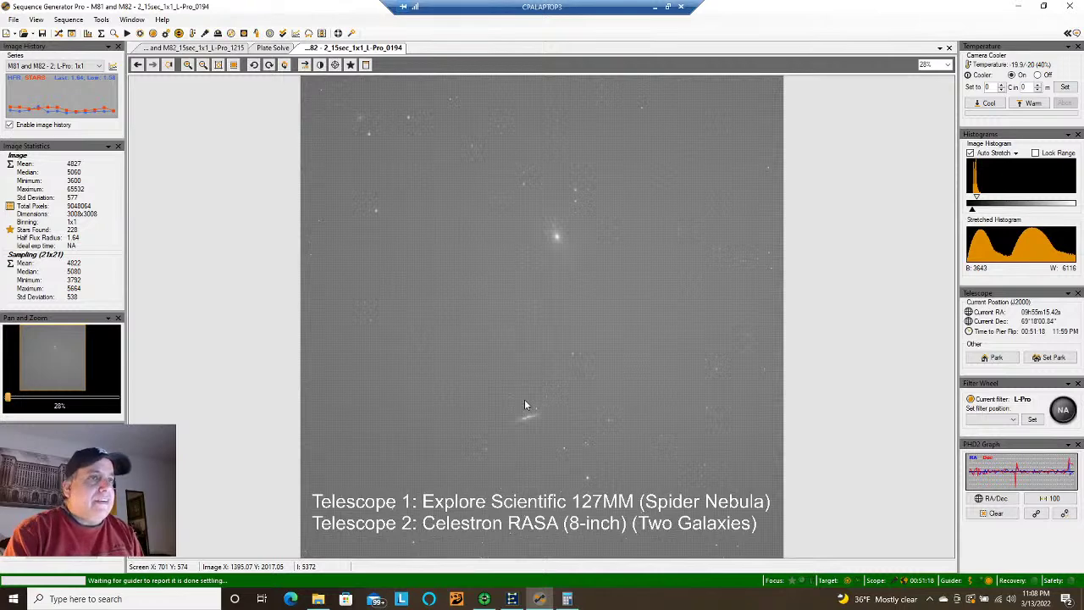
{"action": "left_click", "coordinate": [491, 599]}
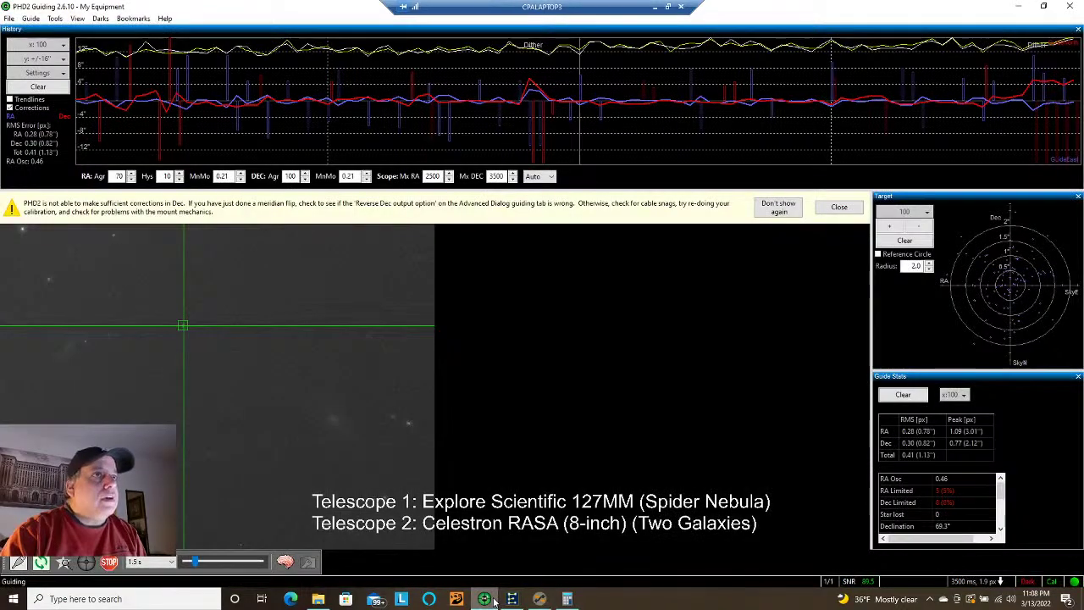
{"action": "left_click", "coordinate": [829, 211]}
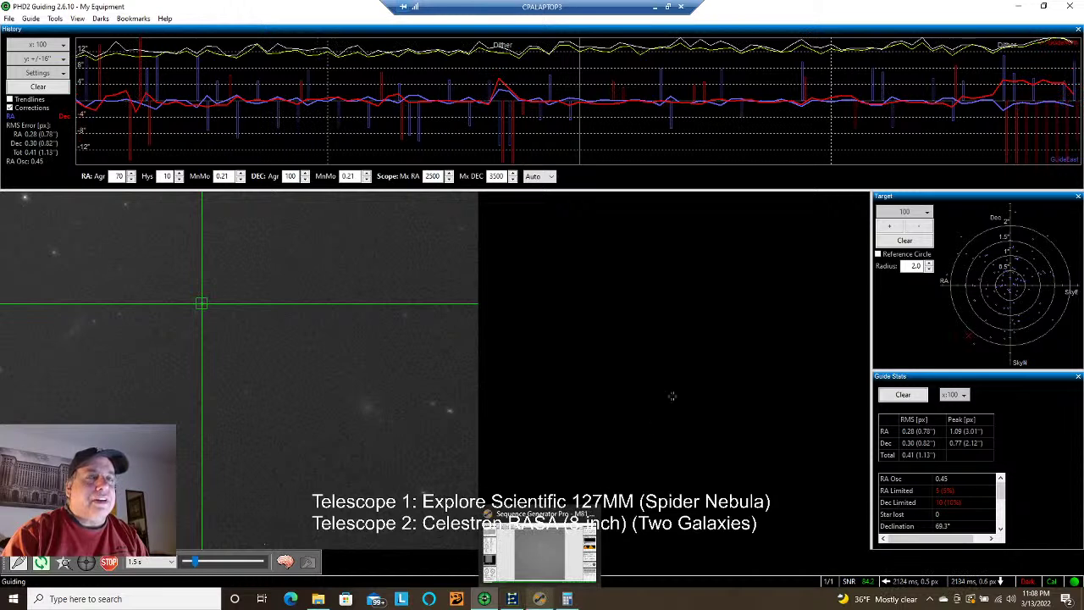
- Recheck the PHD2 guiding graph on CPALAPTOP3, and close the M109.sgf sequence window in the local Sequence Generator Pro
{"action": "left_click", "coordinate": [655, 9]}
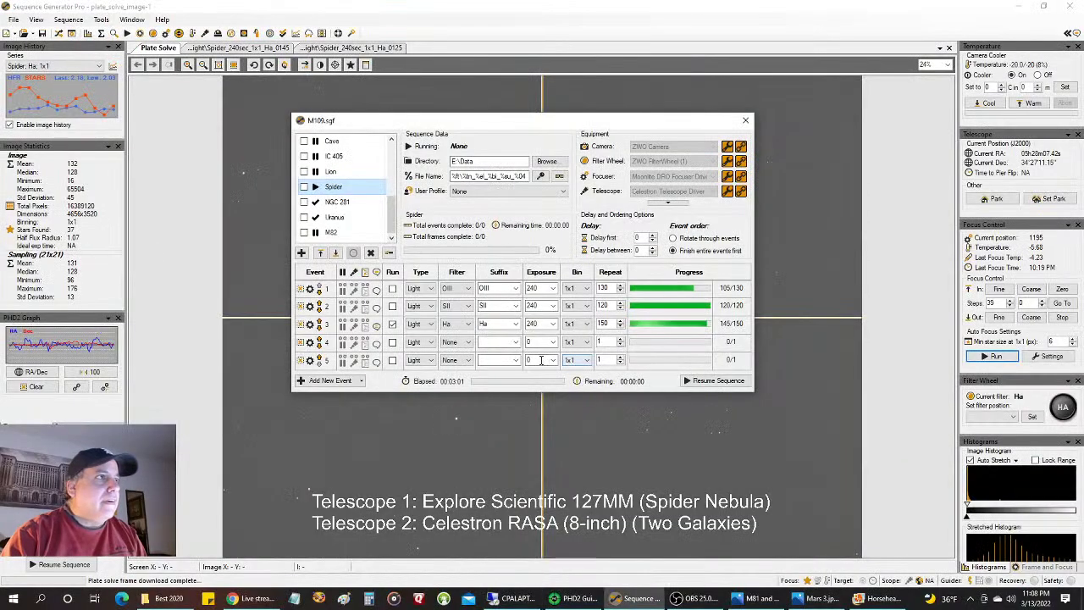
{"action": "left_click", "coordinate": [512, 598]}
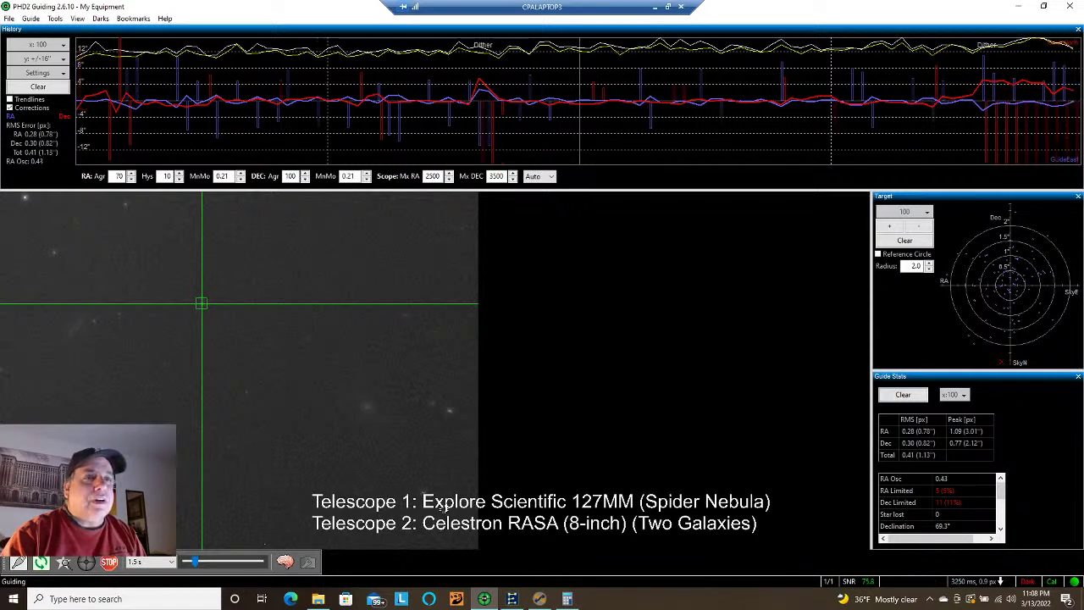
{"action": "left_click", "coordinate": [655, 7]}
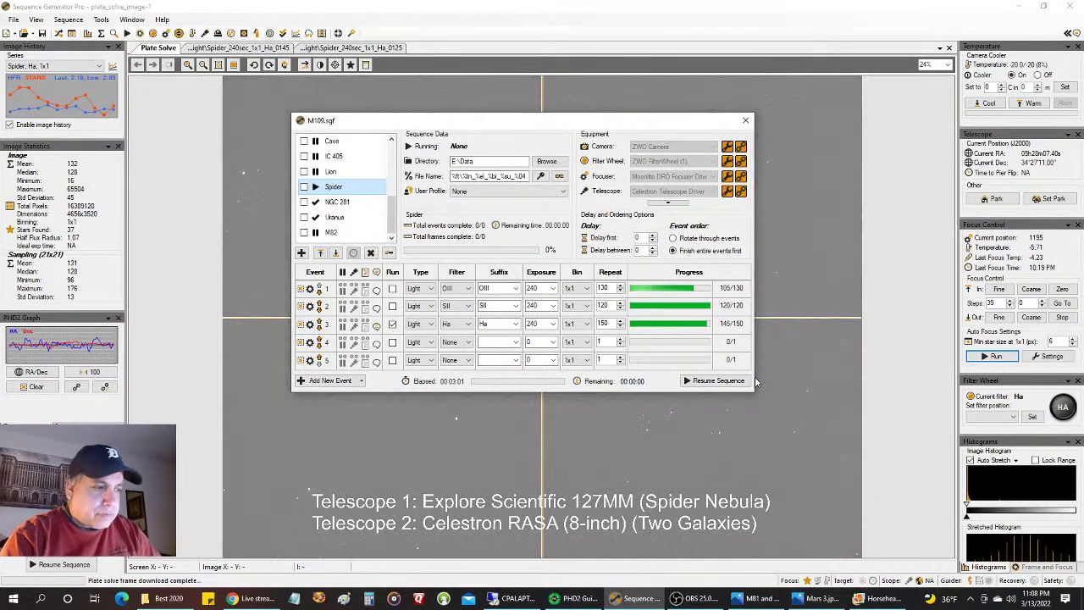
{"action": "left_click", "coordinate": [745, 120]}
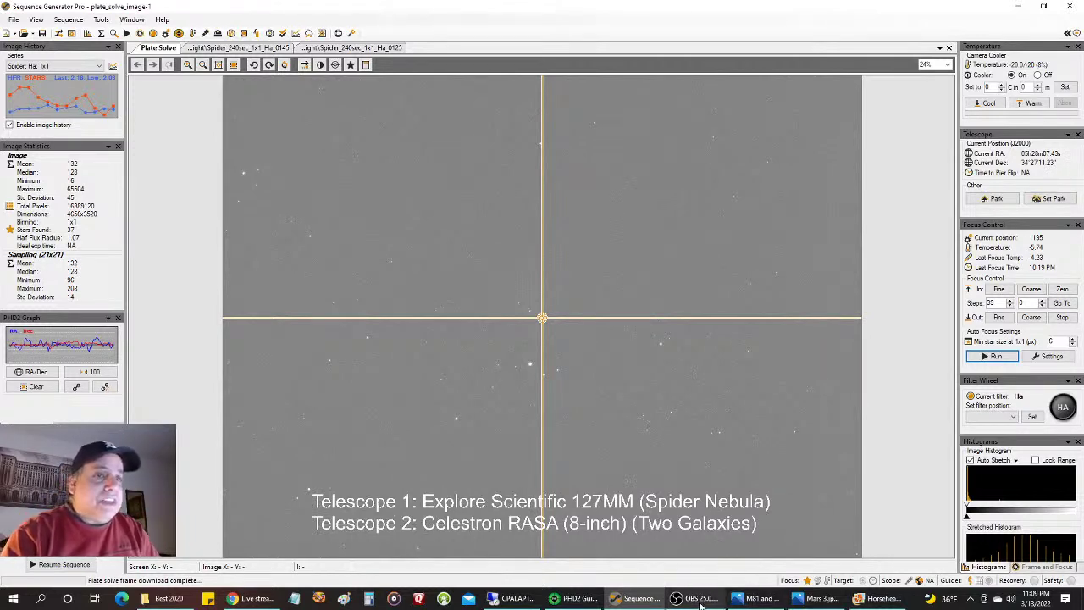
- Switch to Chrome and search Google for "skylive moon coordinates" in the satellite weather tab, using the suggested spelling "theskylive"
{"action": "mouse_move", "coordinate": [699, 603]}
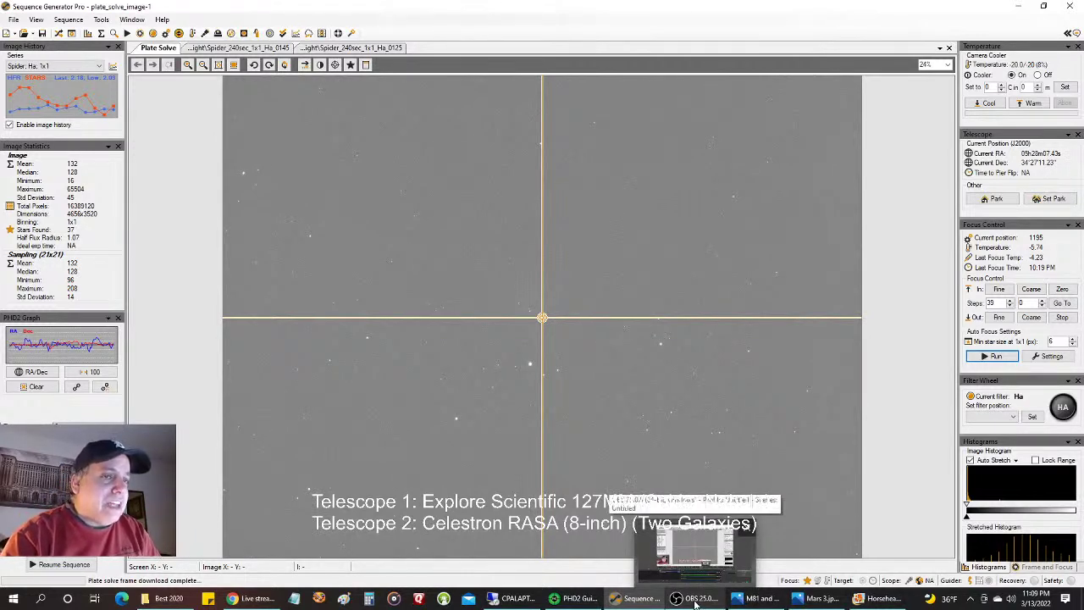
{"action": "left_click", "coordinate": [250, 598]}
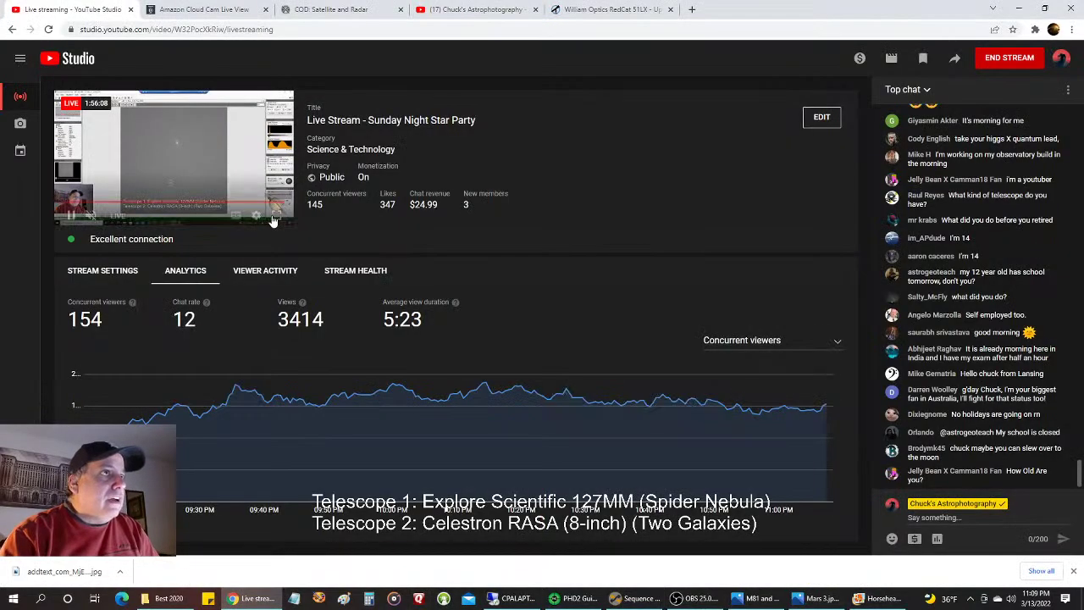
{"action": "left_click", "coordinate": [307, 9]}
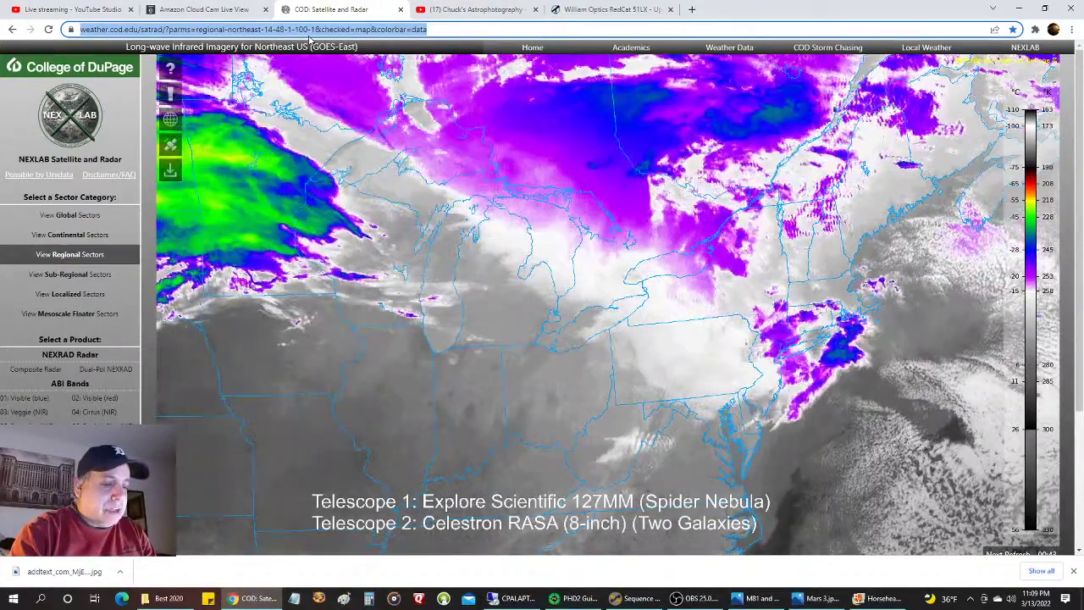
{"action": "type", "text": "skylive mo"}
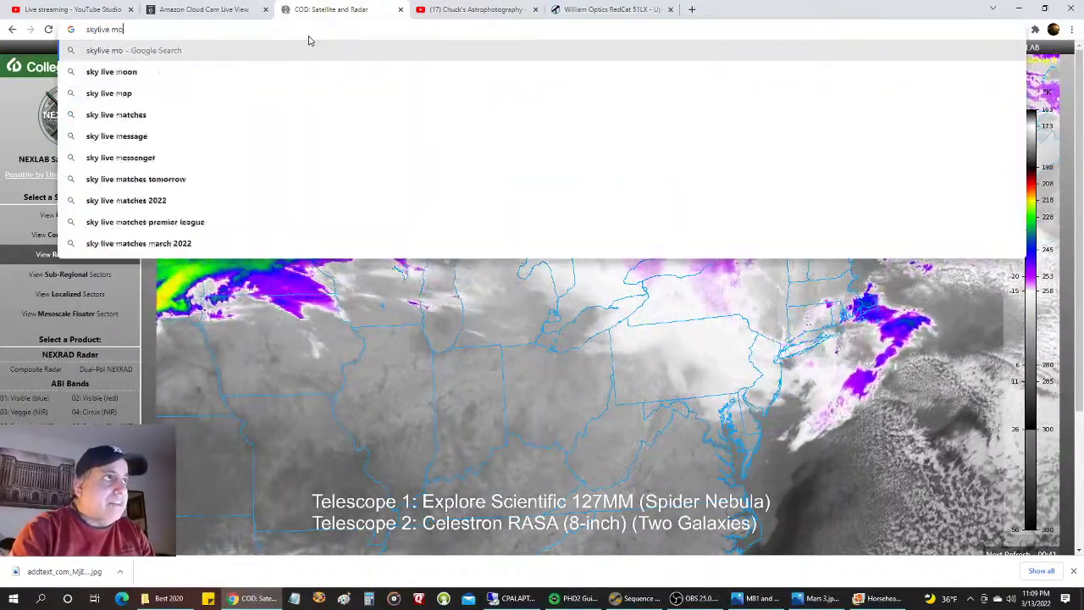
{"action": "type", "text": "on coordinates"}
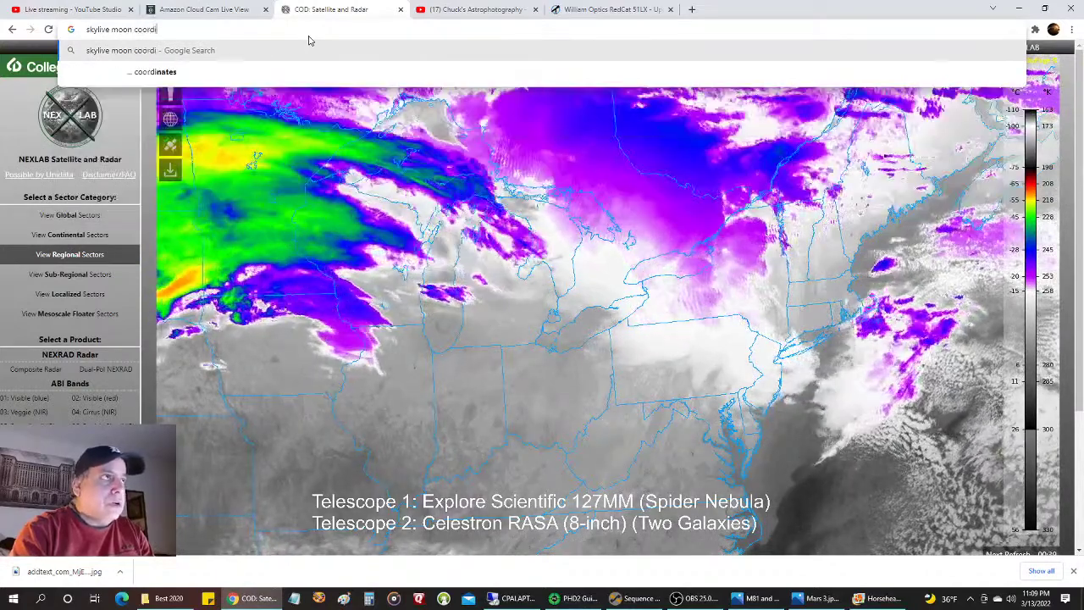
{"action": "key", "text": "Return"}
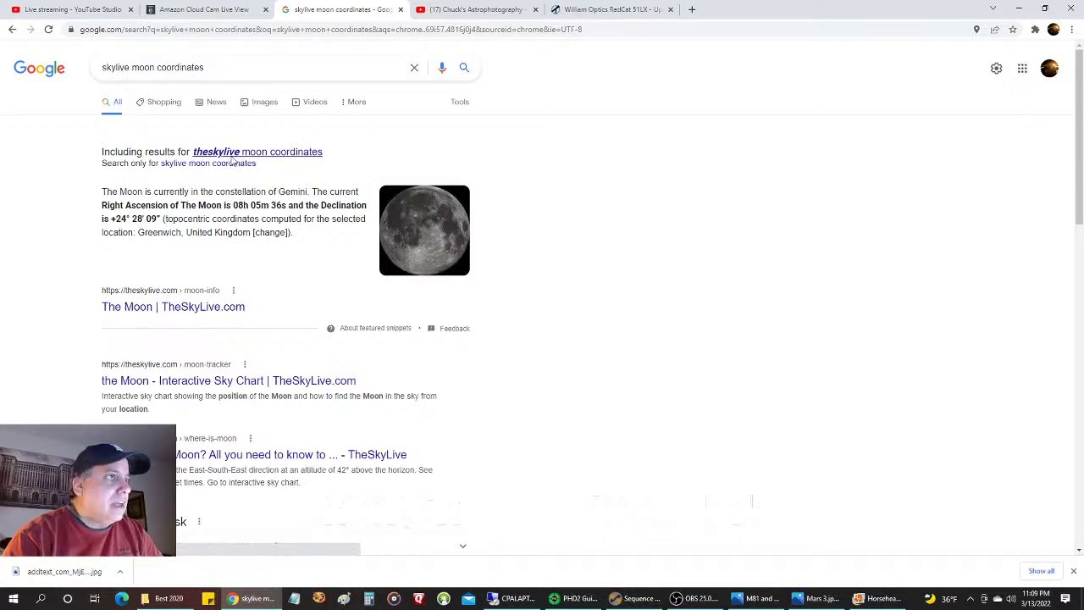
{"action": "left_click", "coordinate": [231, 154]}
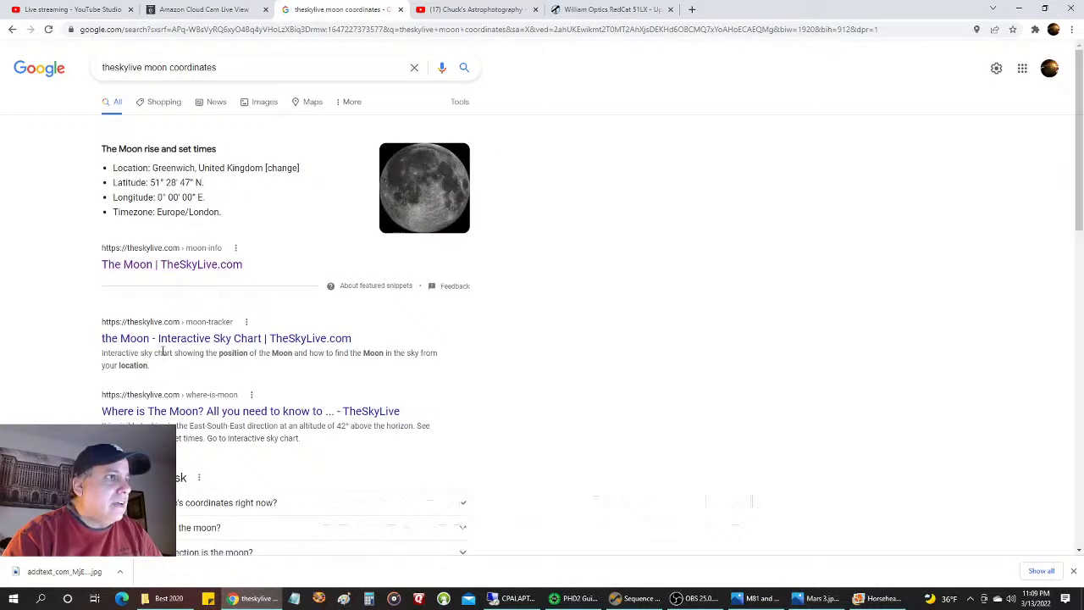
- Open TheSkyLive's interactive sky chart for the Moon, proceed past the privacy notice and examine the sky around the Moon
{"action": "left_click", "coordinate": [169, 337]}
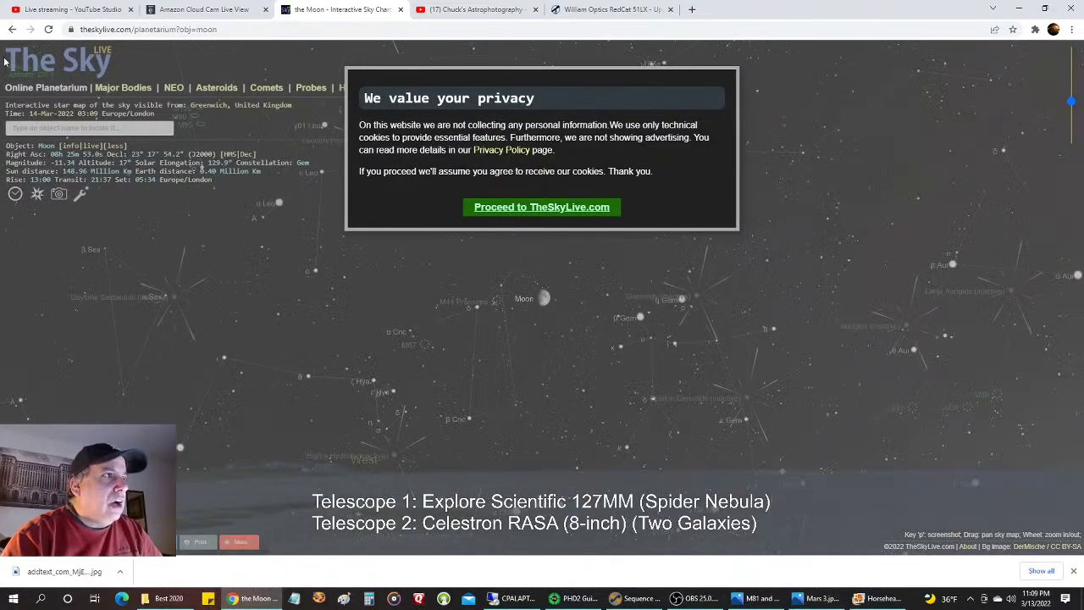
{"action": "left_click", "coordinate": [12, 29]}
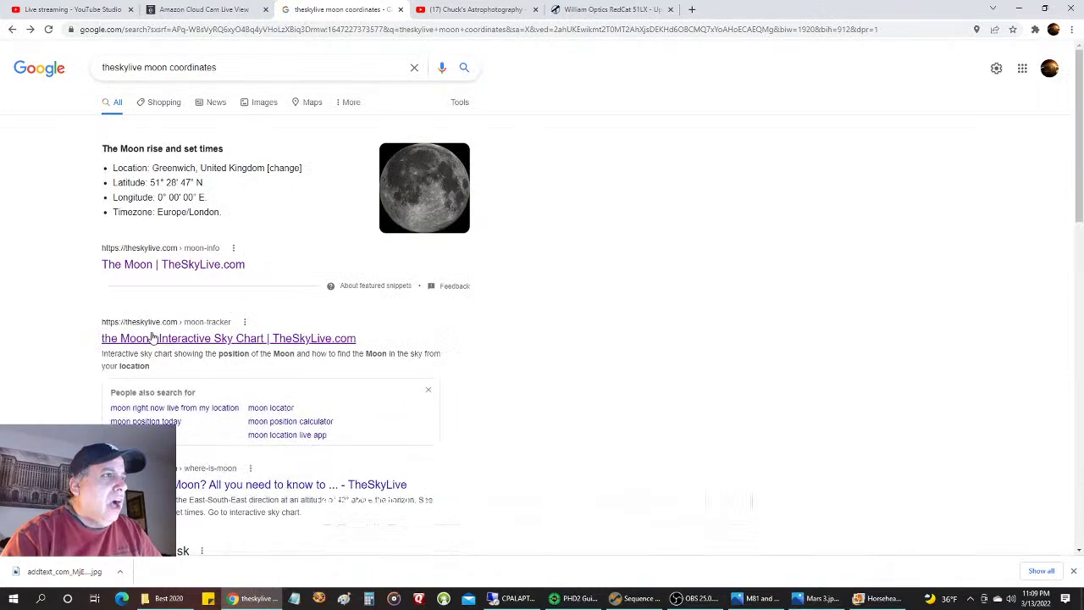
{"action": "left_click", "coordinate": [154, 338]}
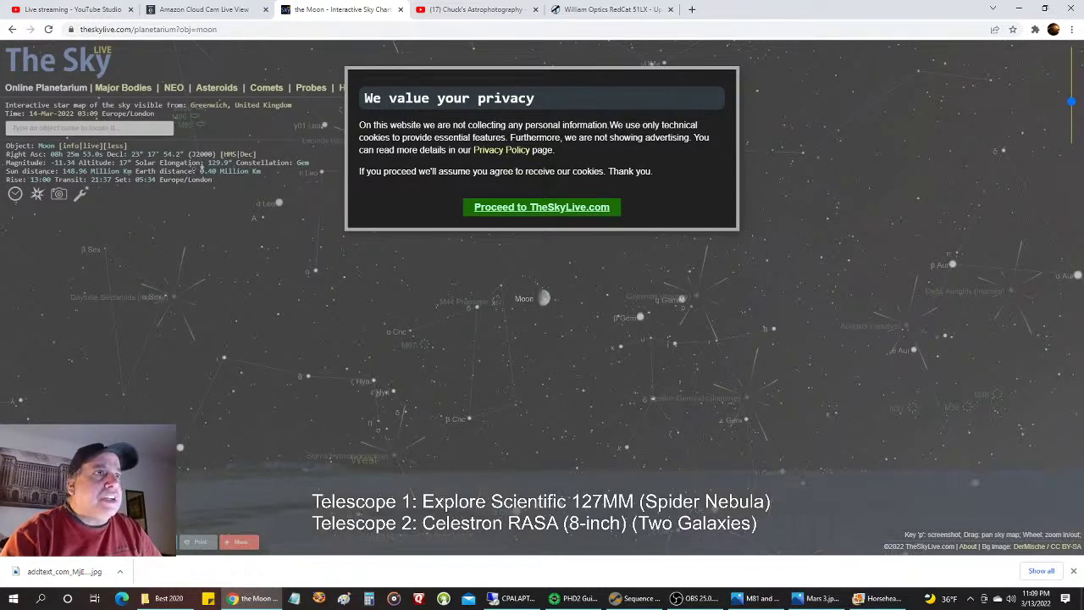
{"action": "left_click", "coordinate": [497, 214]}
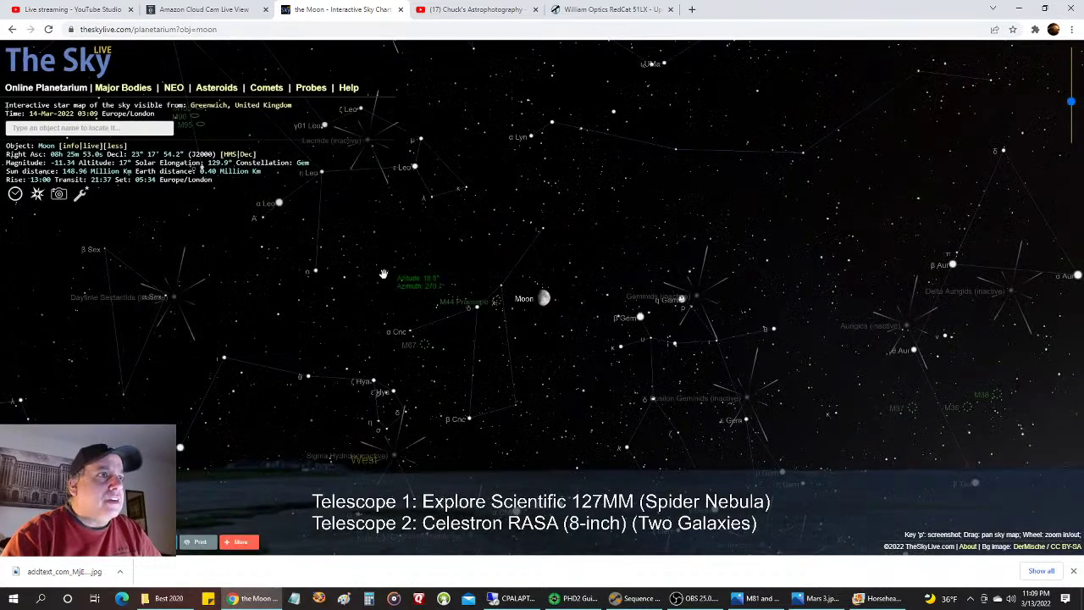
{"action": "scroll", "coordinate": [285, 288], "scroll_direction": "up", "scroll_amount": 3}
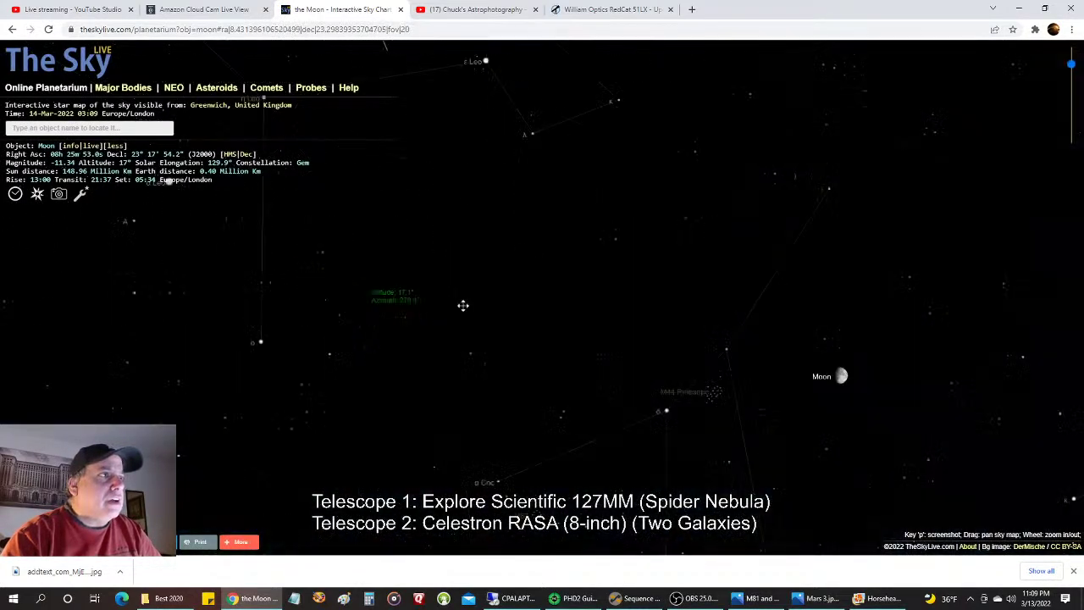
{"action": "left_click_drag", "start_coordinate": [365, 280], "coordinate": [350, 215]}
{"action": "left_click", "coordinate": [125, 146]}
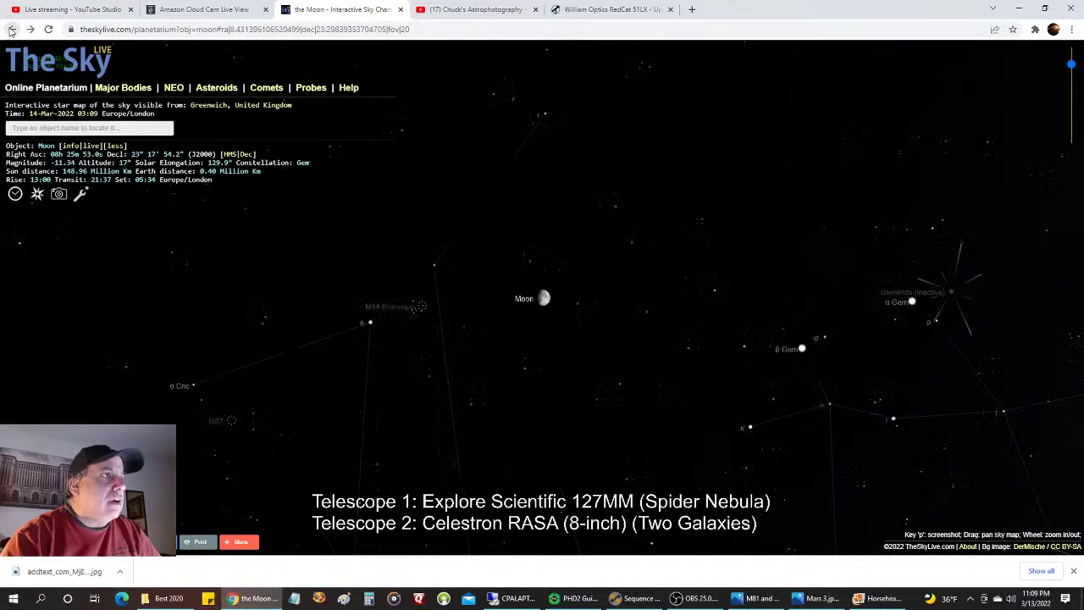
- Step back through the Moon chart views and search Google again for "sklive moon coordinates" to read the Moon's position
{"action": "left_click", "coordinate": [13, 29]}
{"action": "left_click", "coordinate": [12, 30]}
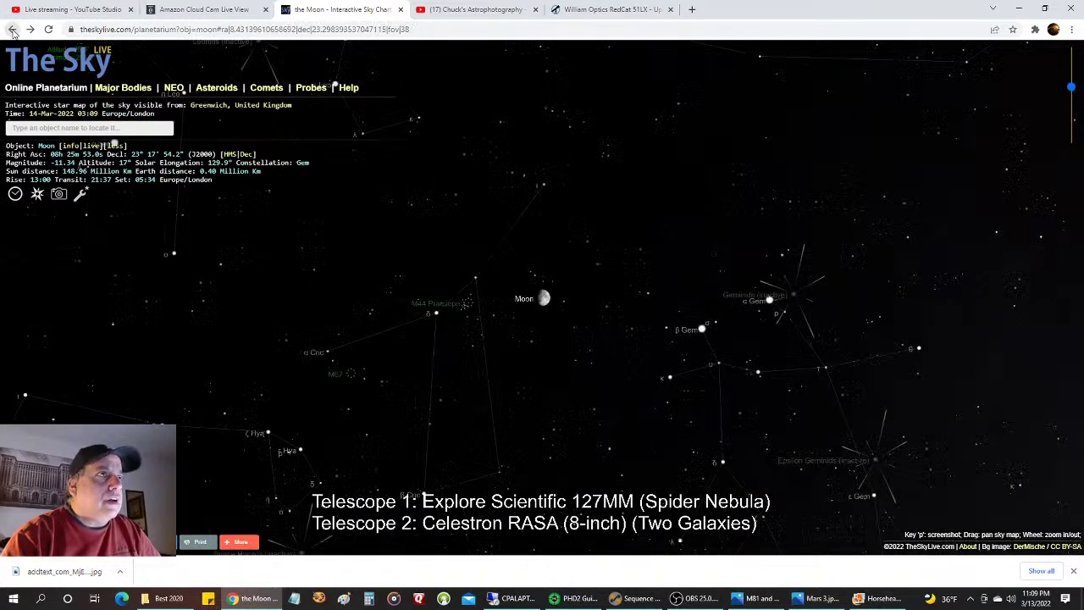
{"action": "left_click", "coordinate": [13, 30]}
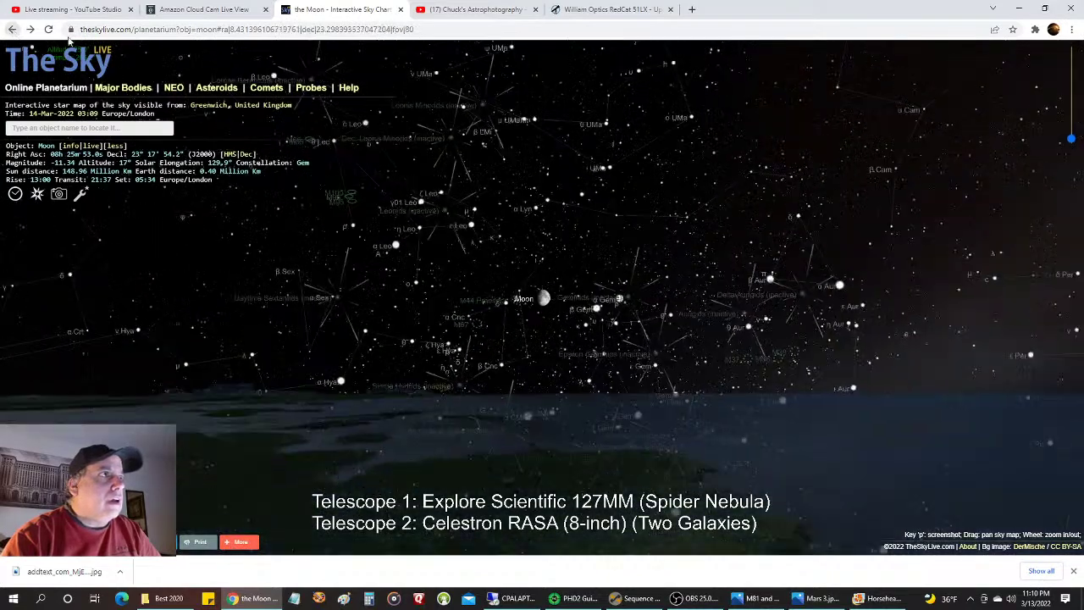
{"action": "left_click", "coordinate": [179, 34]}
{"action": "type", "text": "s"}
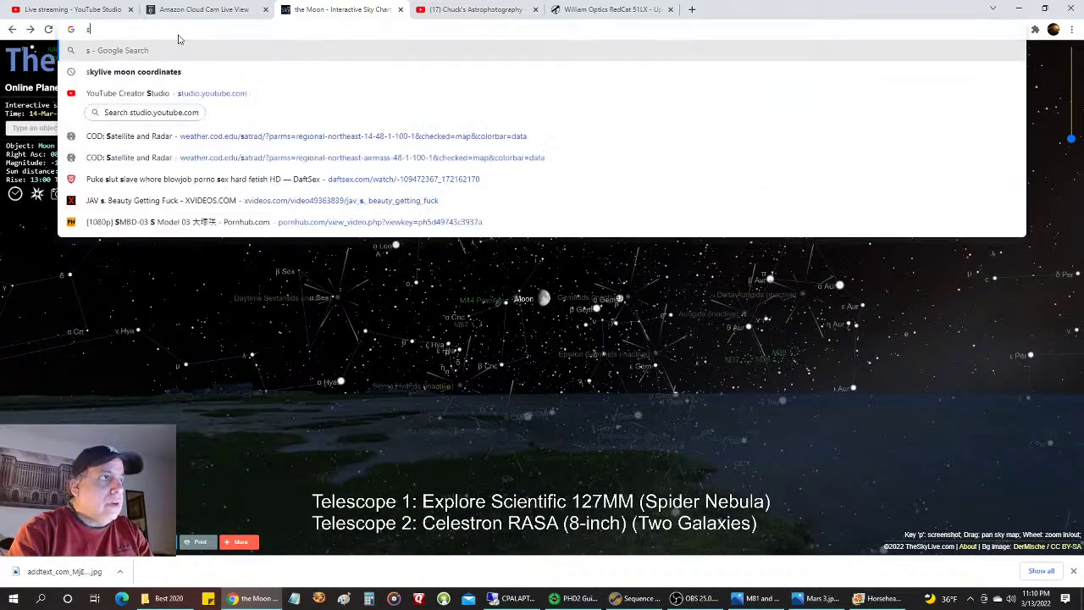
{"action": "type", "text": "klive "}
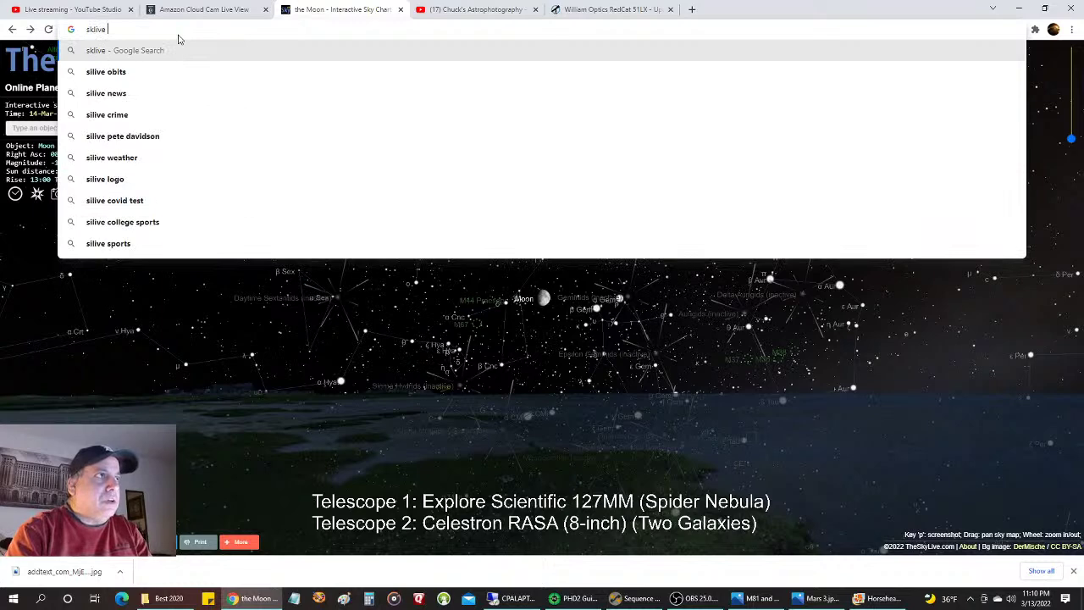
{"action": "type", "text": "moon coo"}
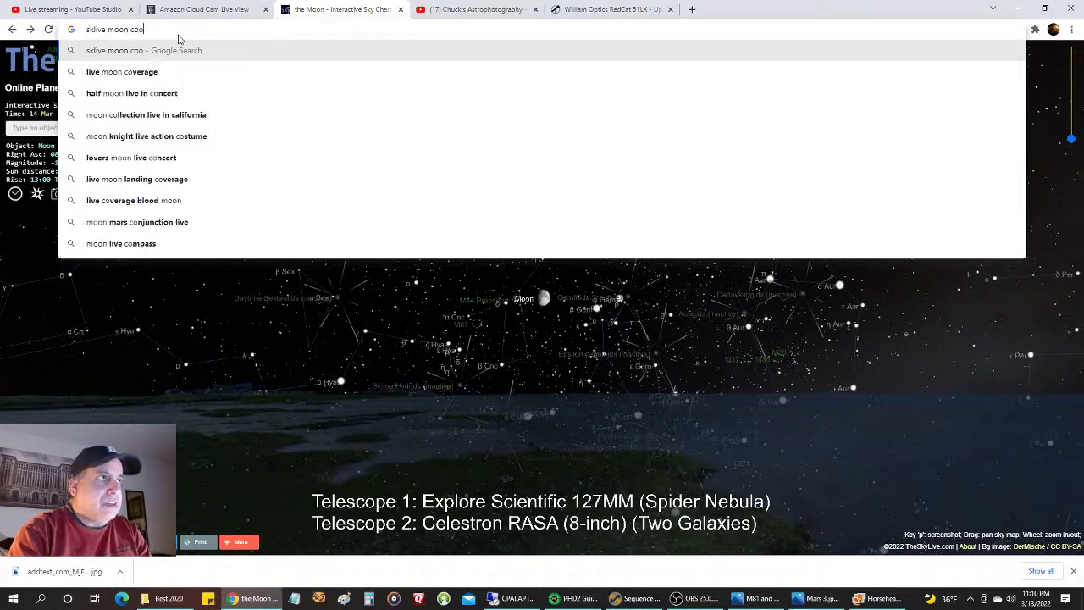
{"action": "type", "text": "rdinates"}
{"action": "key", "text": "Return"}
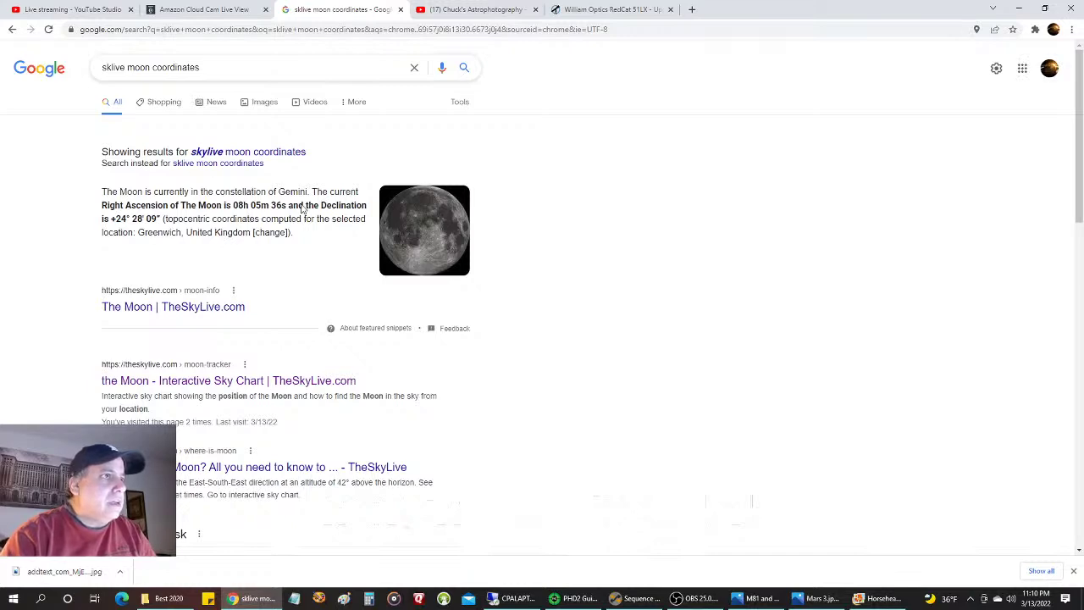
- Launch Stellarium from the installed programs
{"action": "left_click", "coordinate": [14, 603]}
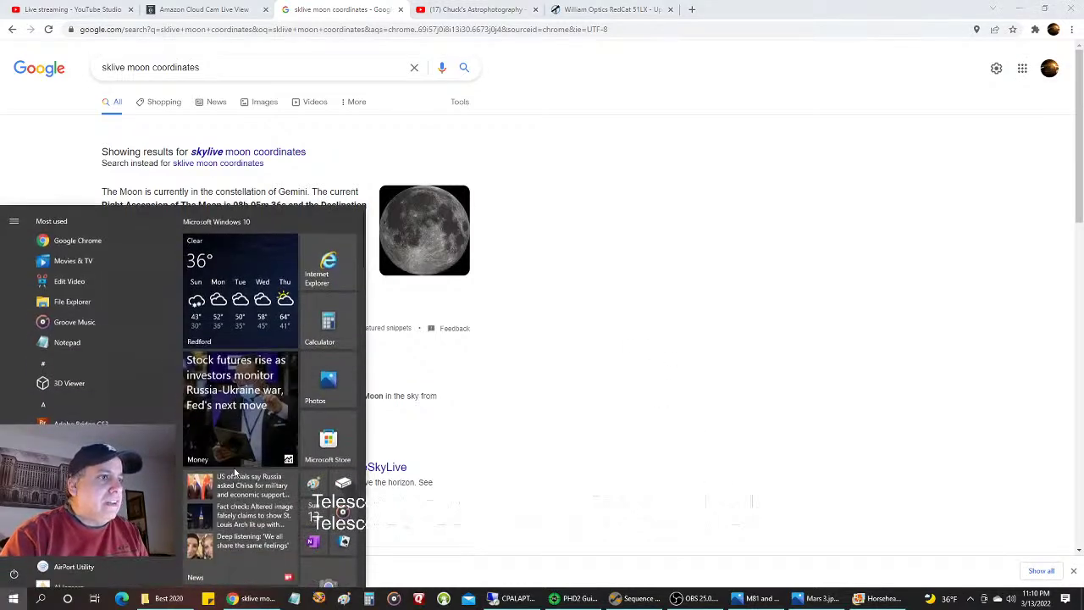
{"action": "scroll", "coordinate": [279, 510], "scroll_direction": "down", "scroll_amount": 3}
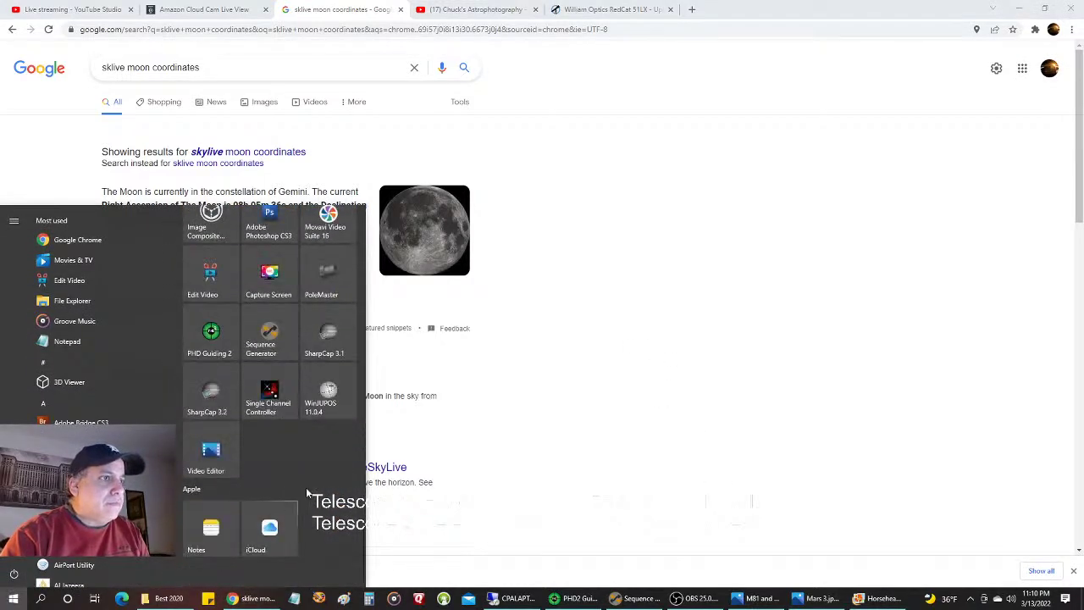
{"action": "scroll", "coordinate": [314, 429], "scroll_direction": "up", "scroll_amount": 3}
{"action": "scroll", "coordinate": [314, 430], "scroll_direction": "up", "scroll_amount": 1}
{"action": "left_click", "coordinate": [271, 332]}
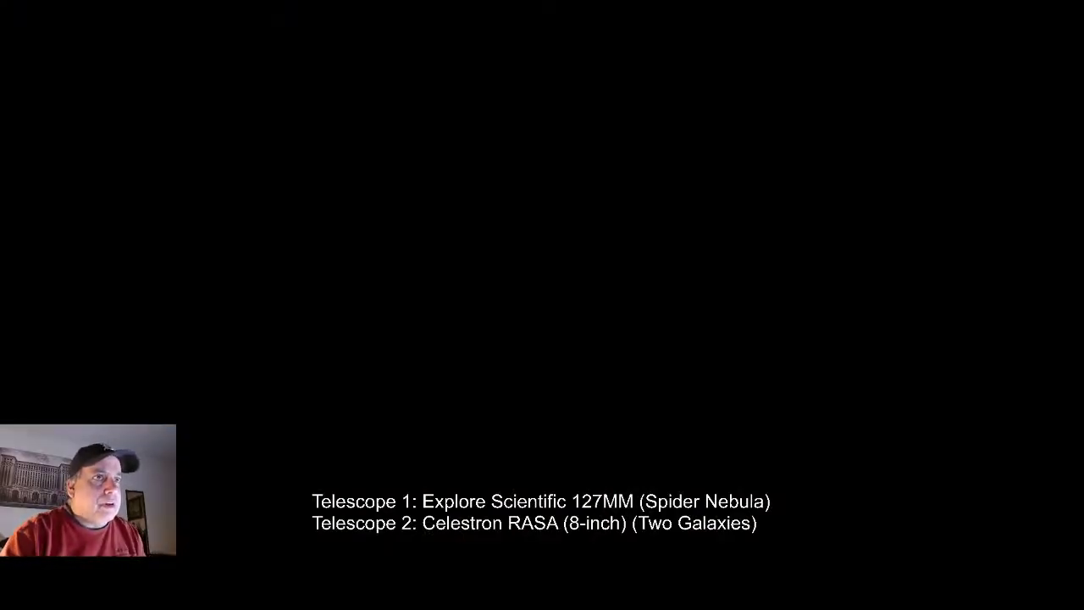
- Open TheSkyLive's "Where is The Moon" page from the search results to read the Moon's right ascension and declination
{"action": "key", "text": "slash"}
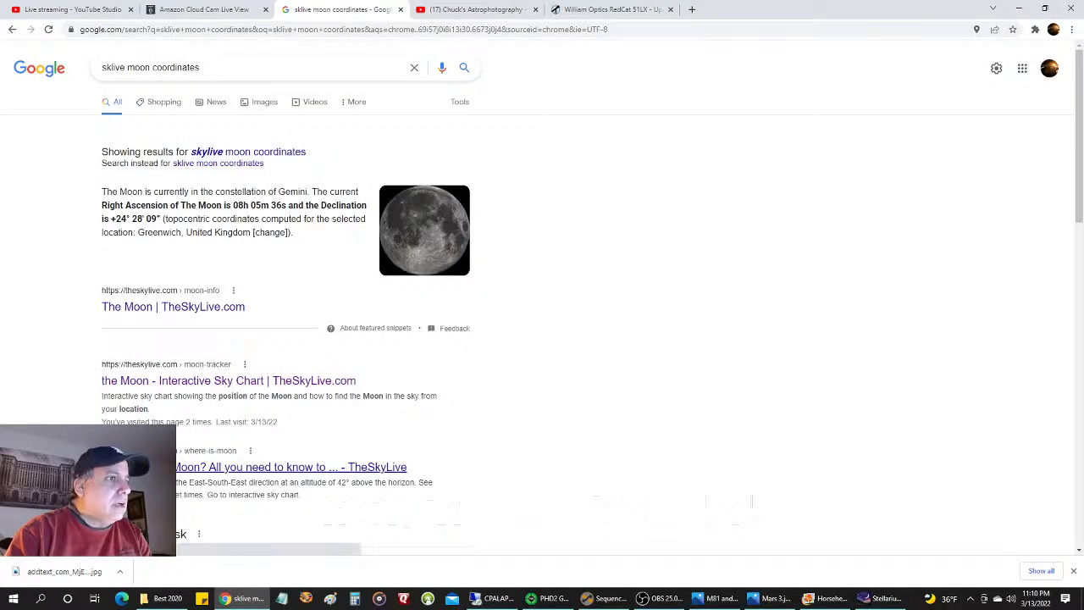
{"action": "left_click", "coordinate": [254, 461]}
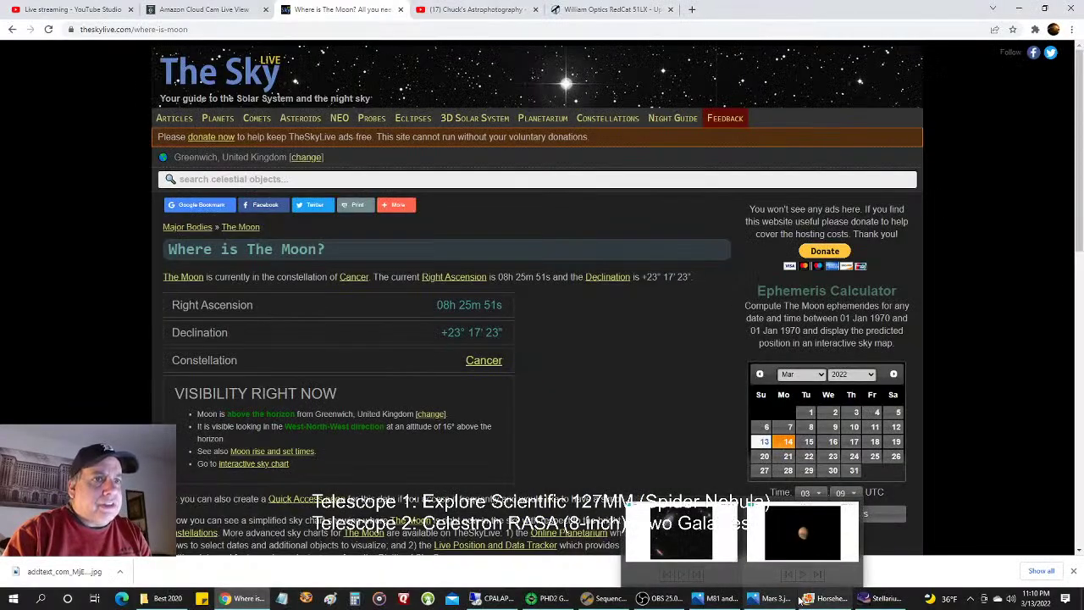
- Switch to Sequence Generator Pro, open the Framing & Mosaic Wizard and fetch the sky area around object m1
{"action": "left_click", "coordinate": [604, 599]}
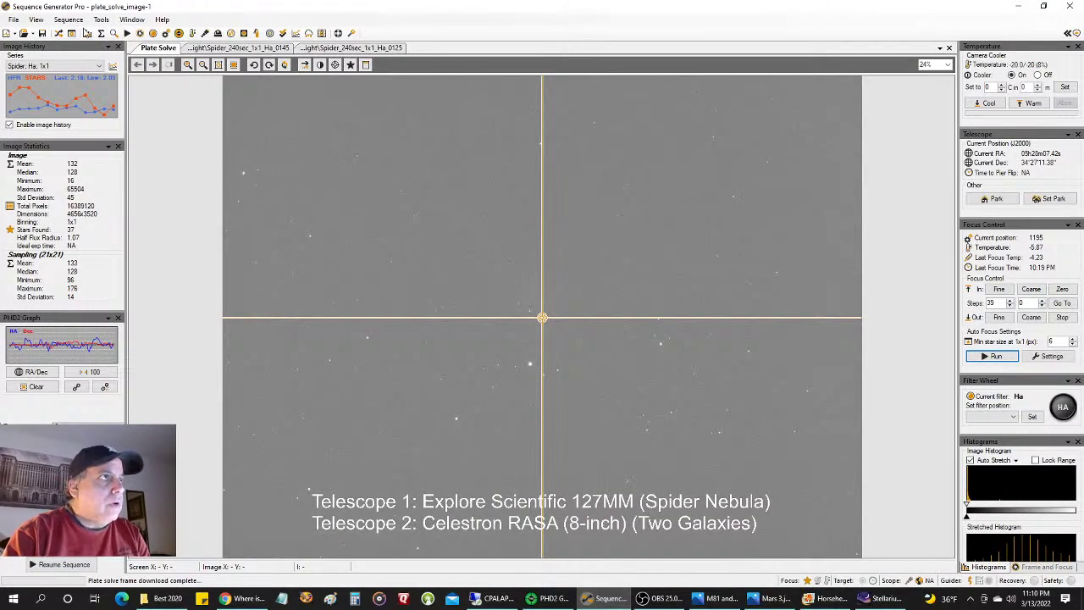
{"action": "left_click", "coordinate": [100, 20]}
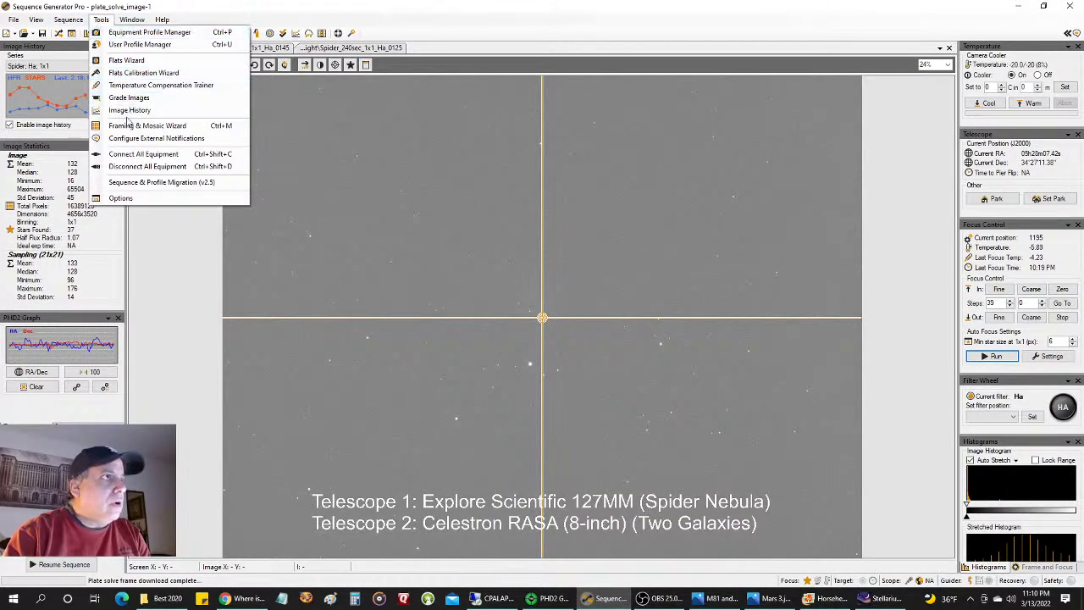
{"action": "left_click", "coordinate": [135, 126]}
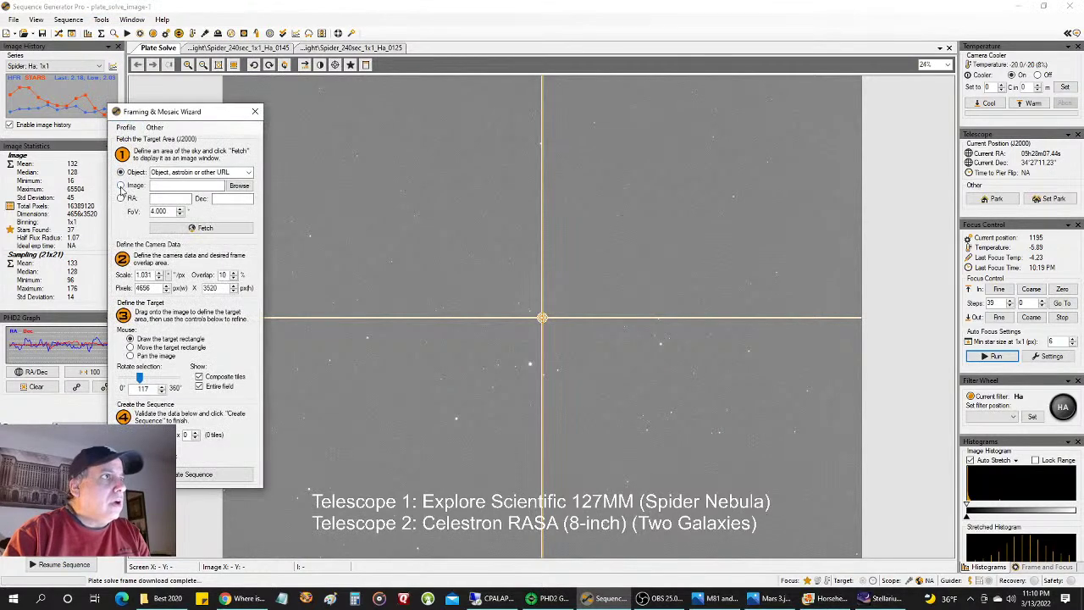
{"action": "left_click", "coordinate": [121, 185]}
{"action": "key", "text": "alt+Tab"}
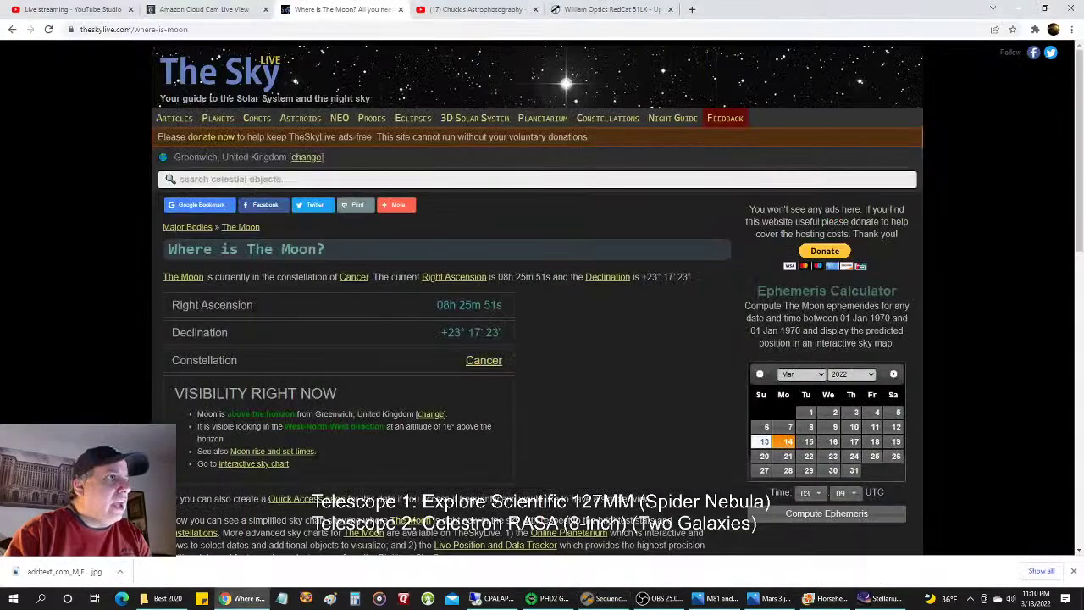
{"action": "key", "text": "alt+Tab"}
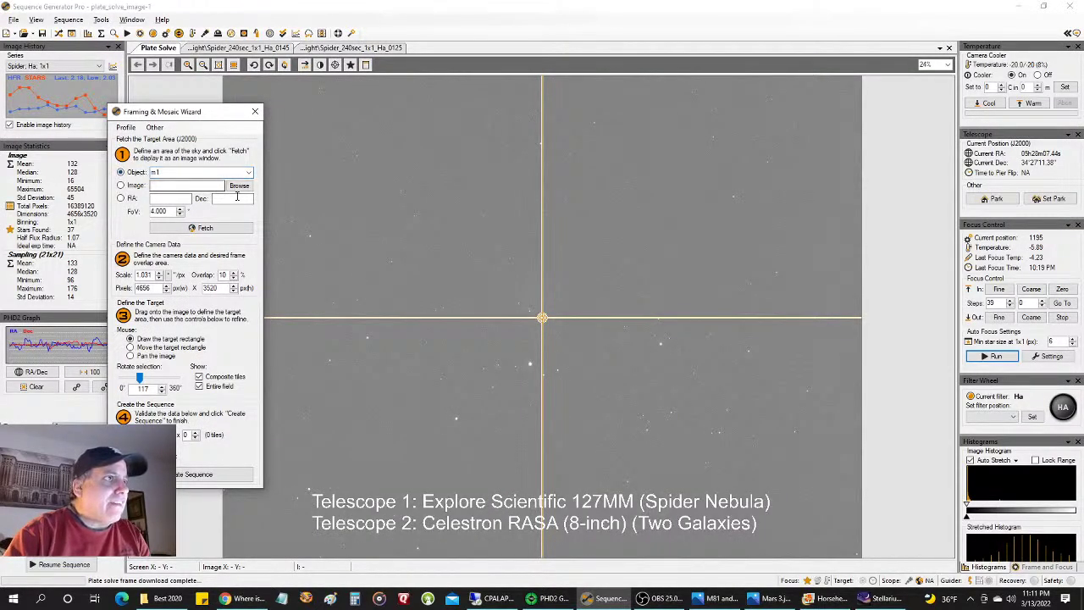
{"action": "left_click", "coordinate": [200, 228]}
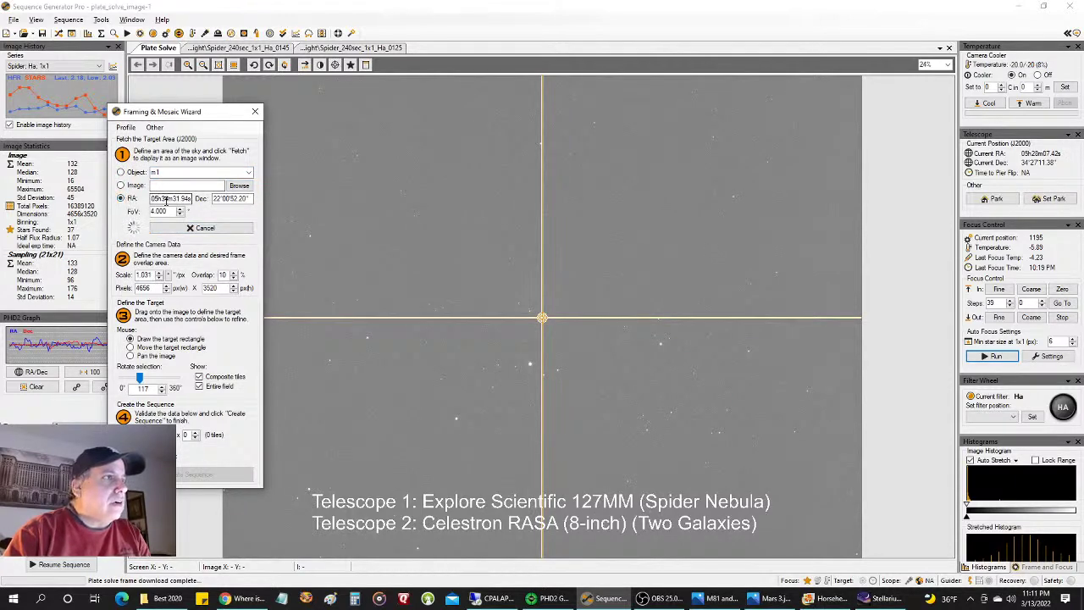
- Replace the fetched coordinates with the Moon's, RA 08h25m51.94s and Dec 23°17'53.20", and fetch that sky area with a 4.000° field of view
{"action": "key", "text": "alt+Tab"}
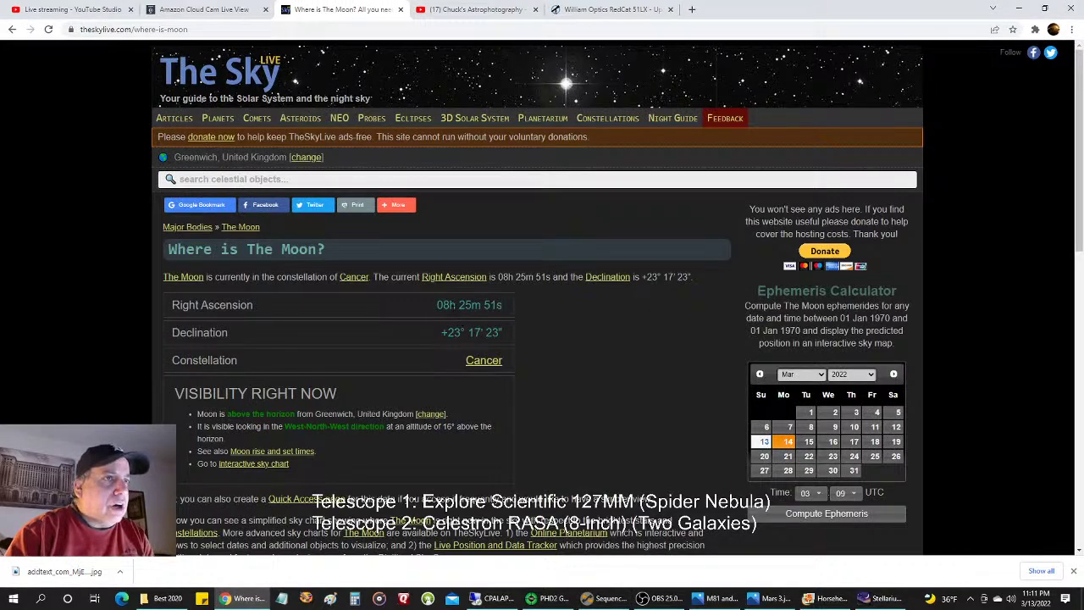
{"action": "key", "text": "alt+Tab"}
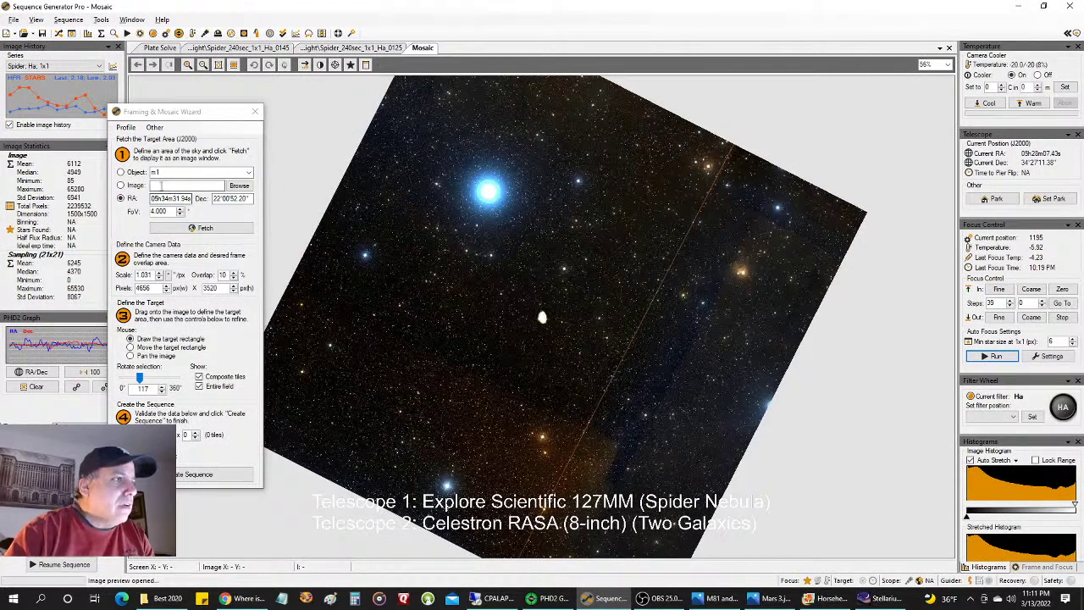
{"action": "left_click", "coordinate": [254, 197]}
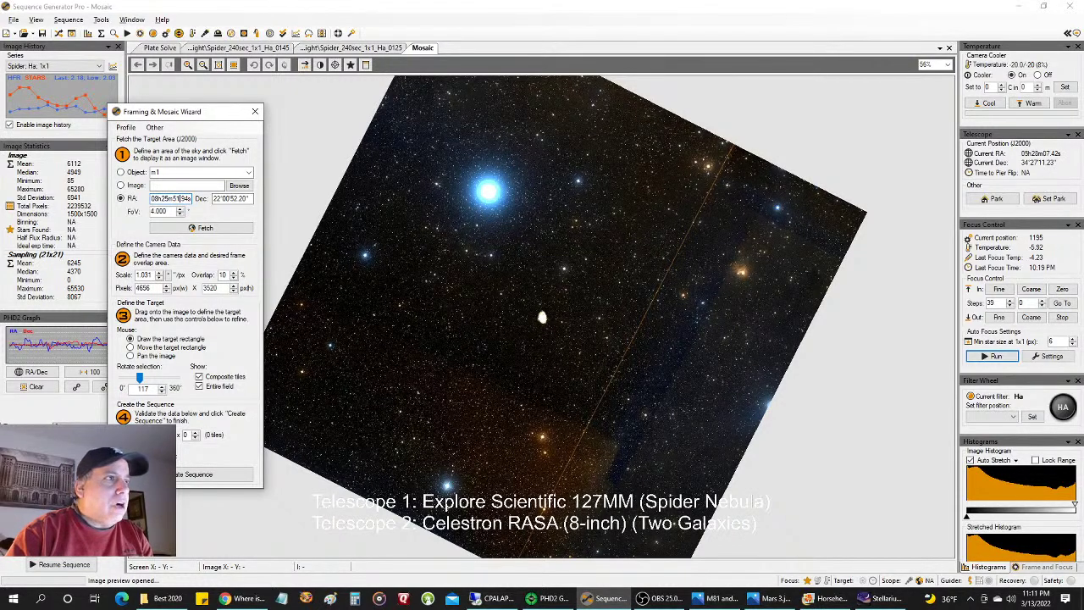
{"action": "key", "text": "alt+Tab"}
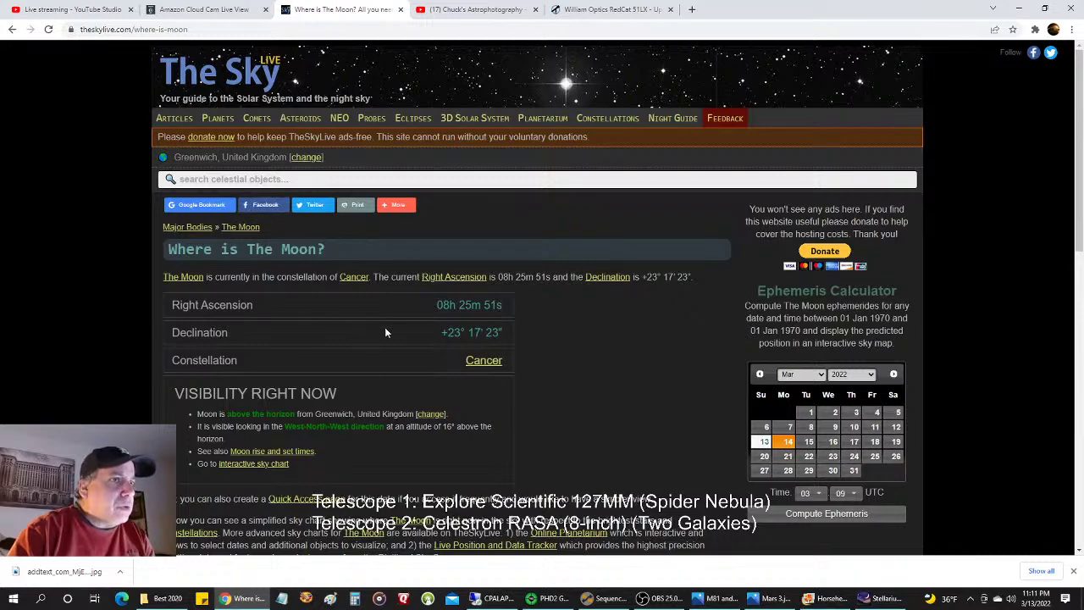
{"action": "key", "text": "alt+Tab"}
{"action": "key", "text": "alt+Tab"}
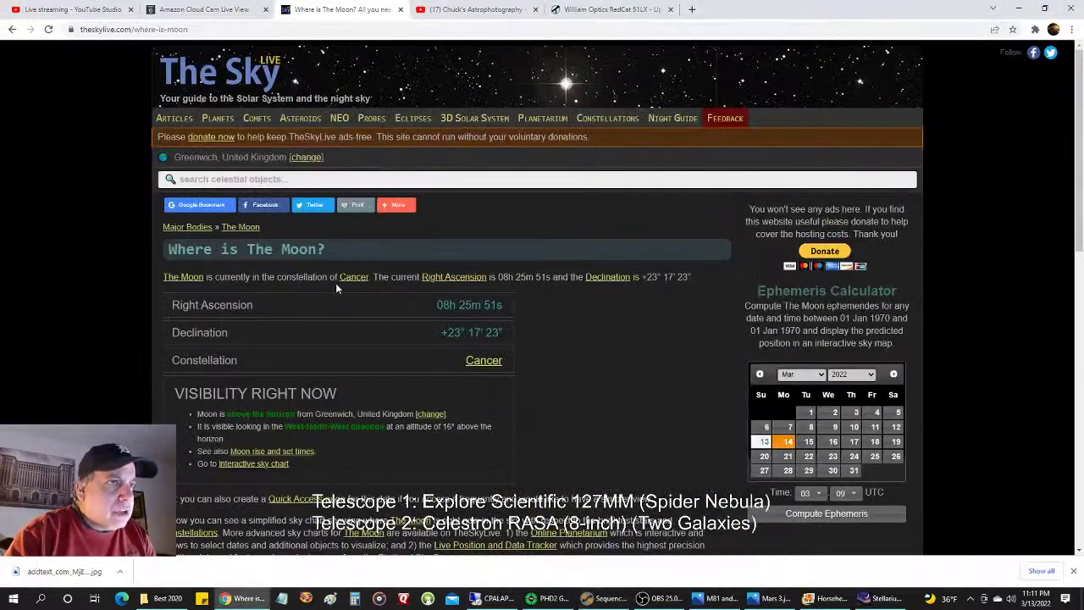
{"action": "key", "text": "alt+Tab"}
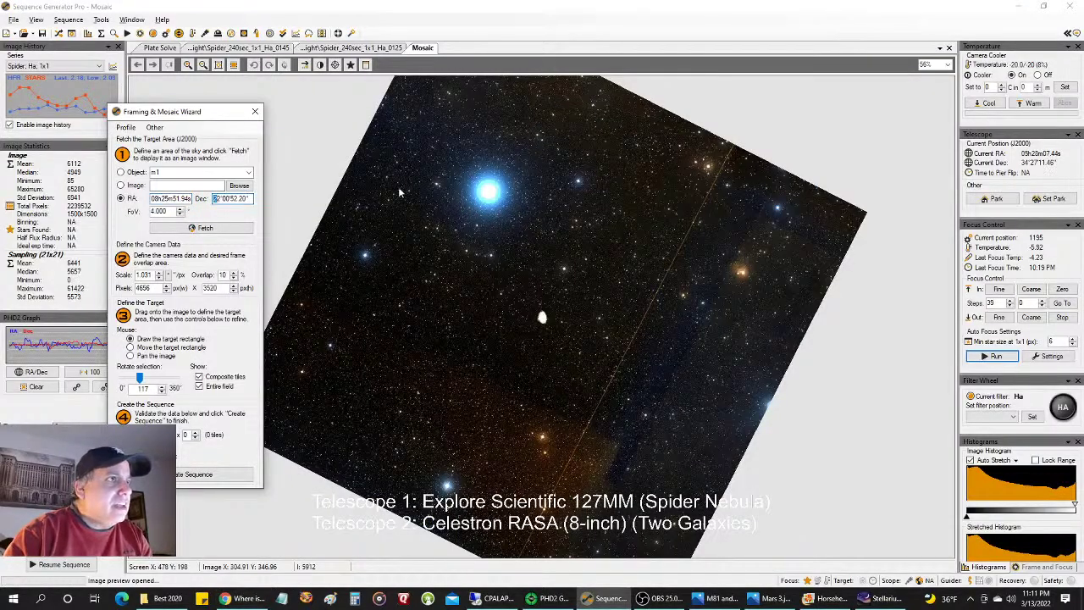
{"action": "type", "text": "23"}
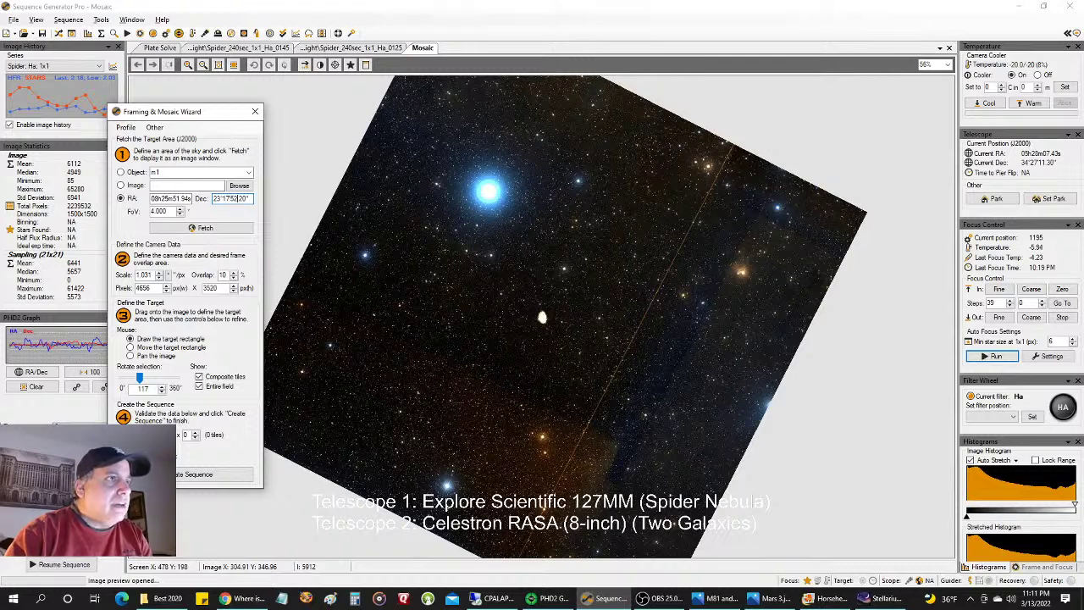
{"action": "left_click", "coordinate": [214, 228]}
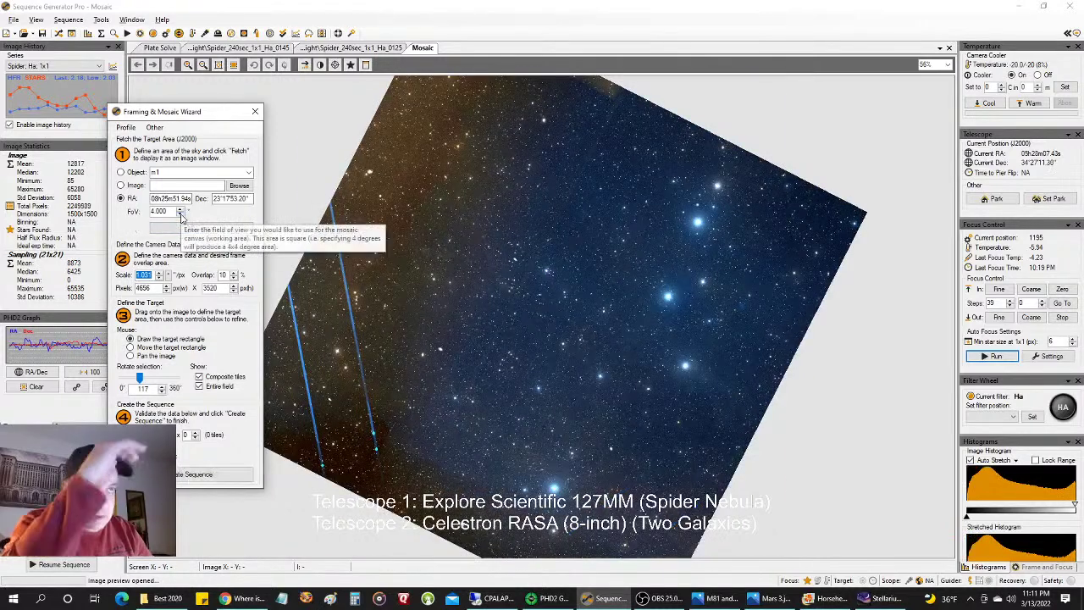
- Frame the centre of the fetched field with a single-tile target rectangle and append it to the sequence as target "Moon"
{"action": "left_click", "coordinate": [520, 283]}
{"action": "left_click_drag", "start_coordinate": [503, 320], "coordinate": [546, 301]}
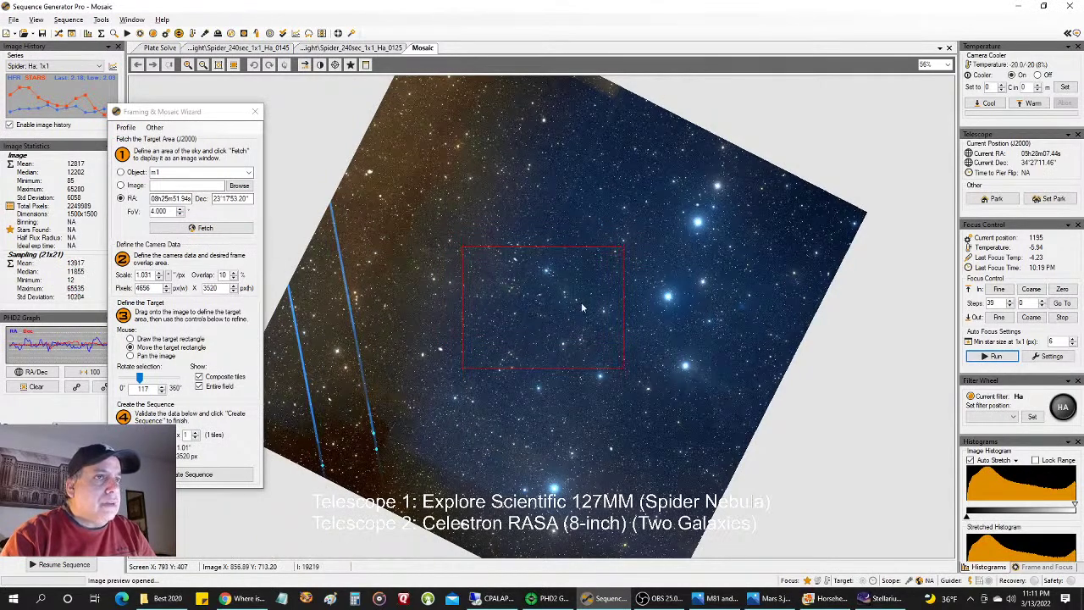
{"action": "left_click", "coordinate": [204, 474]}
{"action": "left_click", "coordinate": [142, 339]}
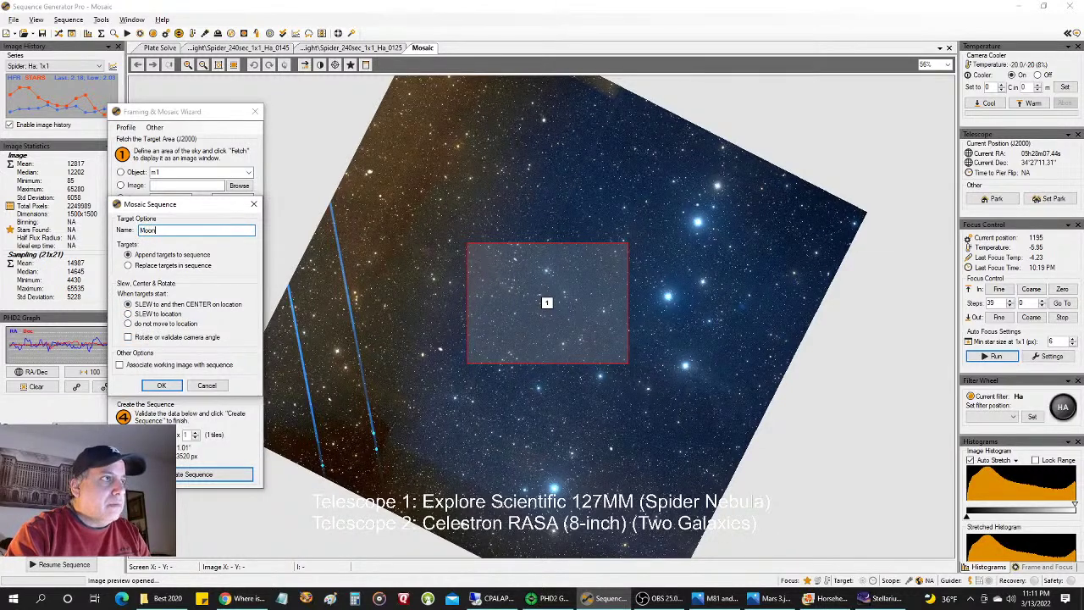
{"action": "left_click", "coordinate": [161, 385]}
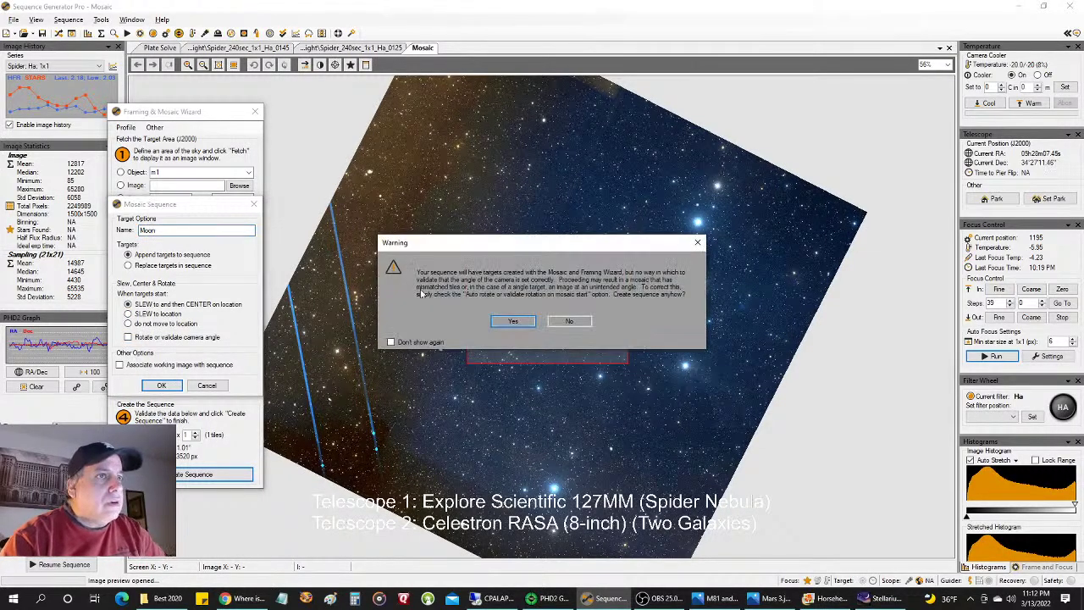
{"action": "left_click", "coordinate": [515, 321]}
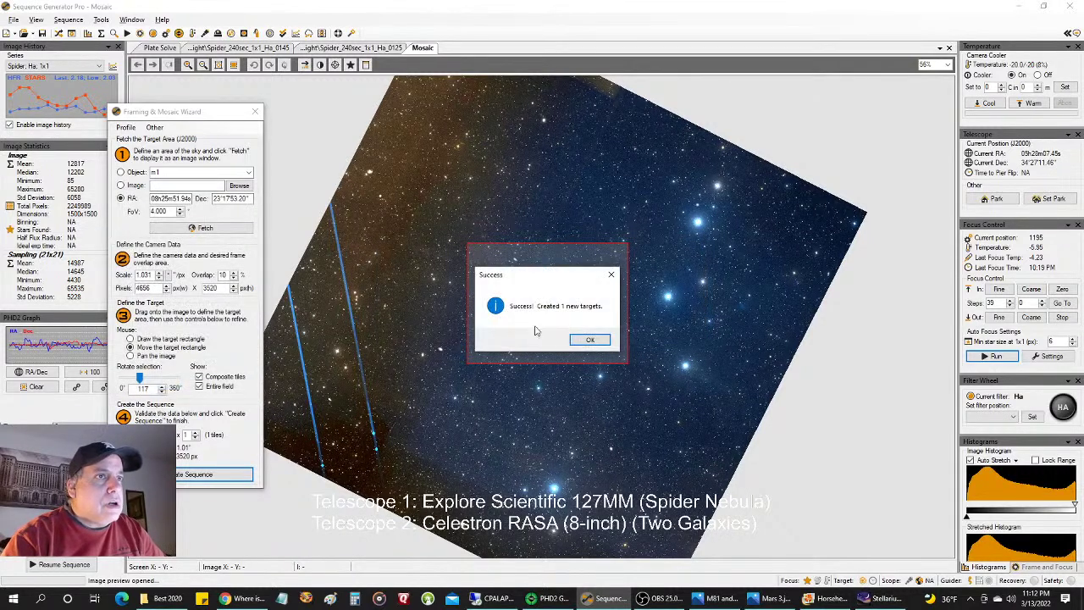
{"action": "left_click", "coordinate": [589, 341]}
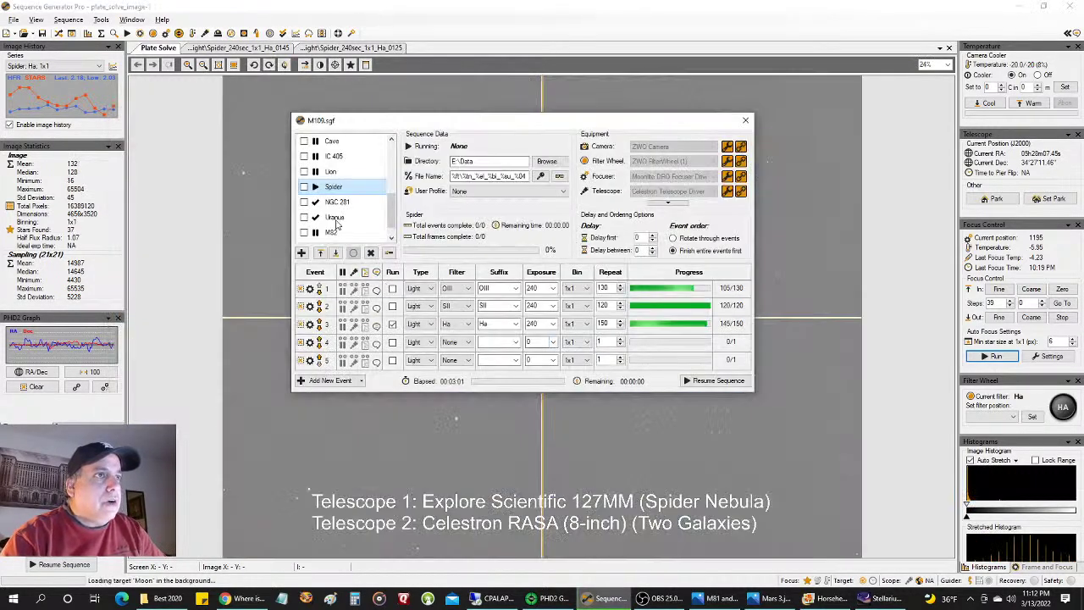
- Open the settings of the Moon target in the M109.sgf sequence and start centering the telescope on its coordinates
{"action": "scroll", "coordinate": [394, 216], "scroll_direction": "down", "scroll_amount": 1}
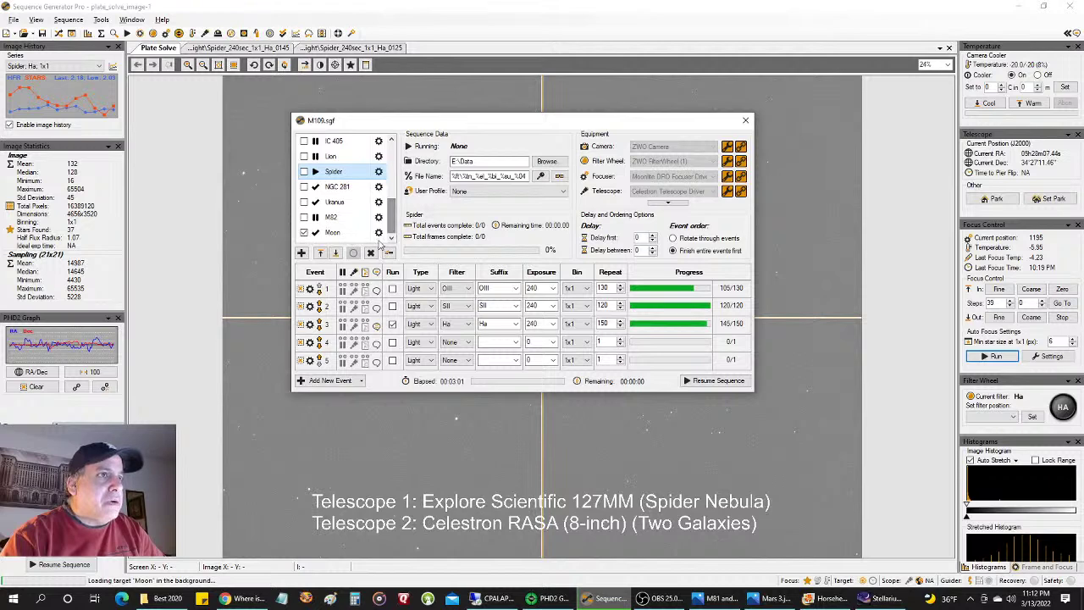
{"action": "left_click", "coordinate": [343, 234]}
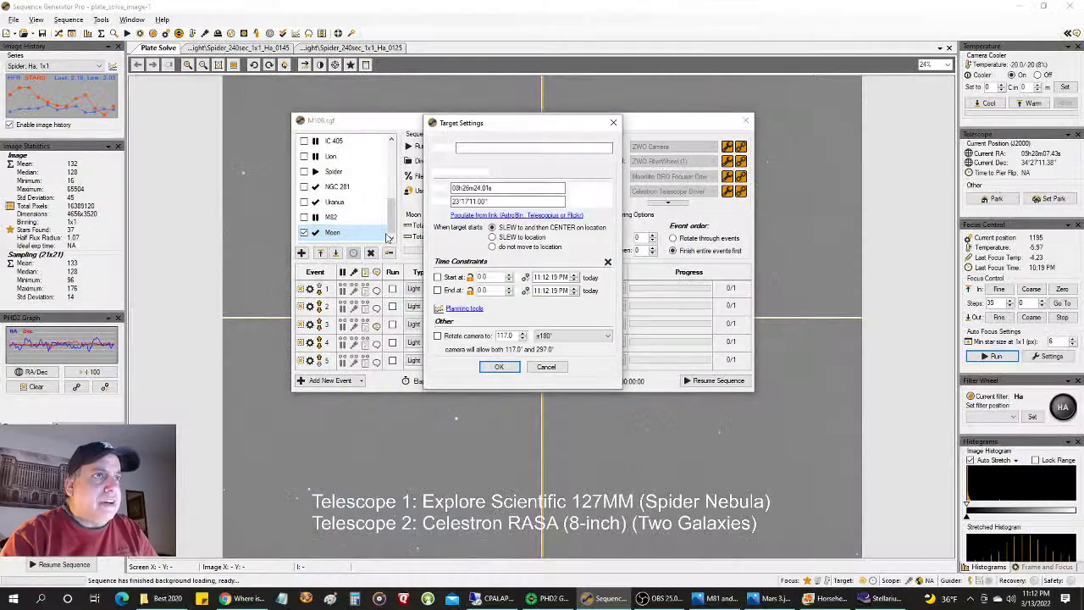
{"action": "left_click", "coordinate": [517, 215]}
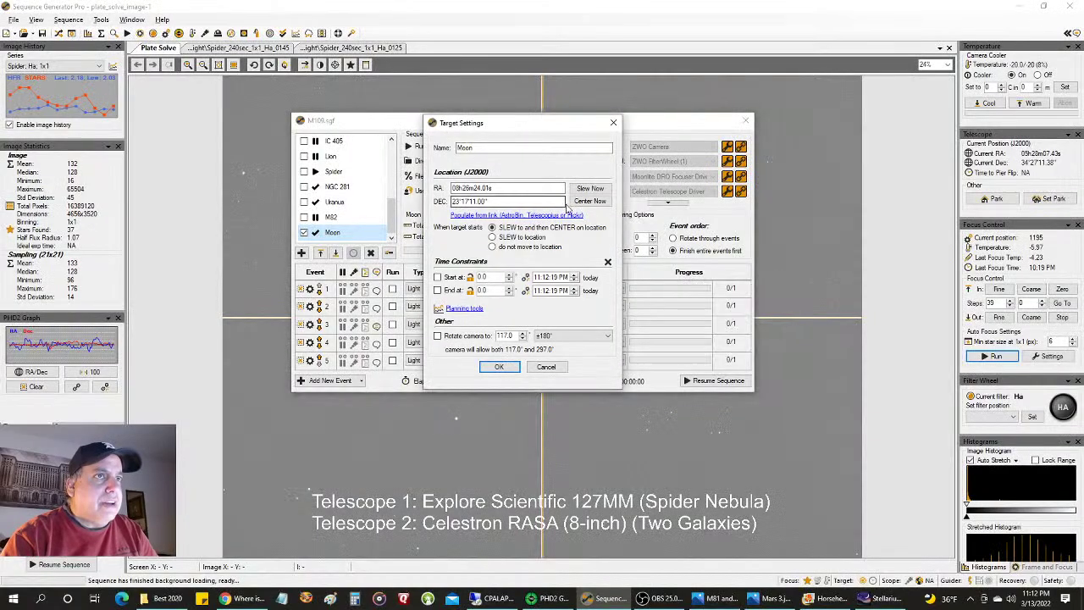
{"action": "left_click", "coordinate": [579, 205]}
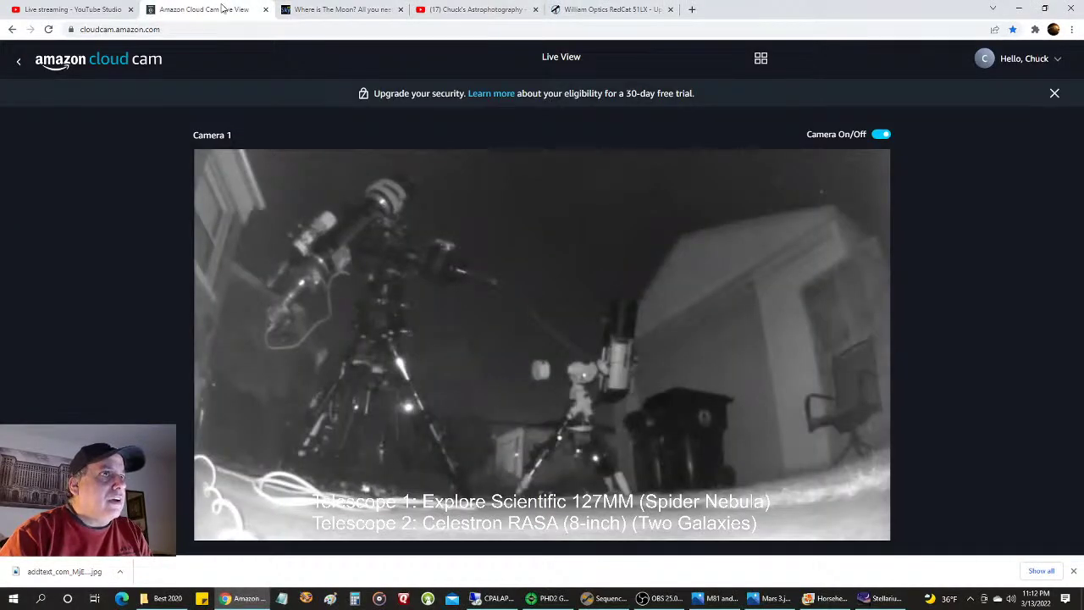
- Watch the telescope slewing in the Amazon Cloud Cam live view in Chrome, and return to Sequence Generator Pro
{"action": "left_click", "coordinate": [203, 9]}
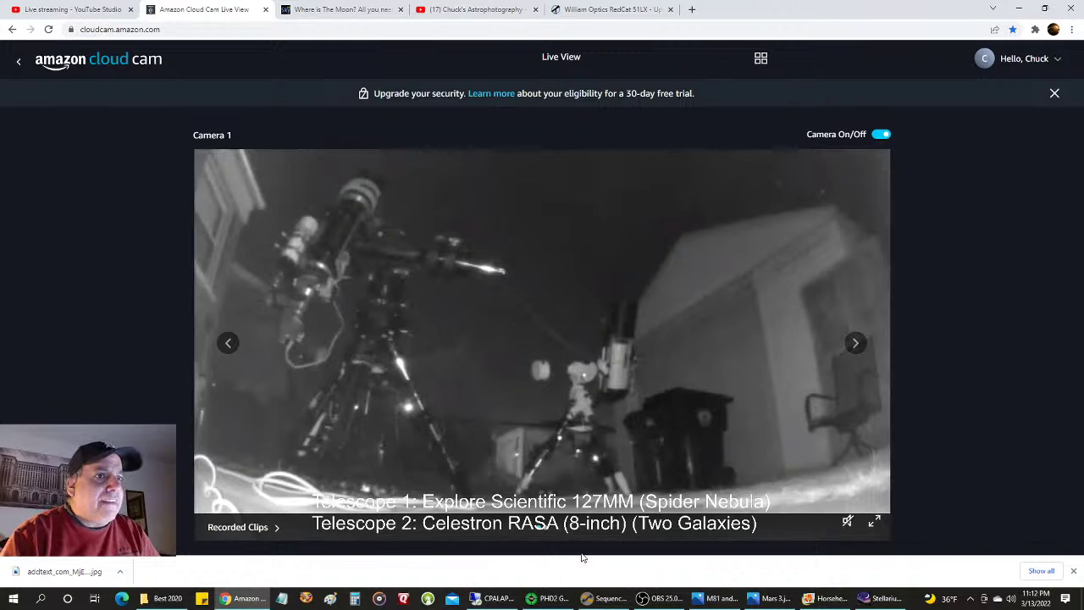
{"action": "left_click", "coordinate": [594, 601]}
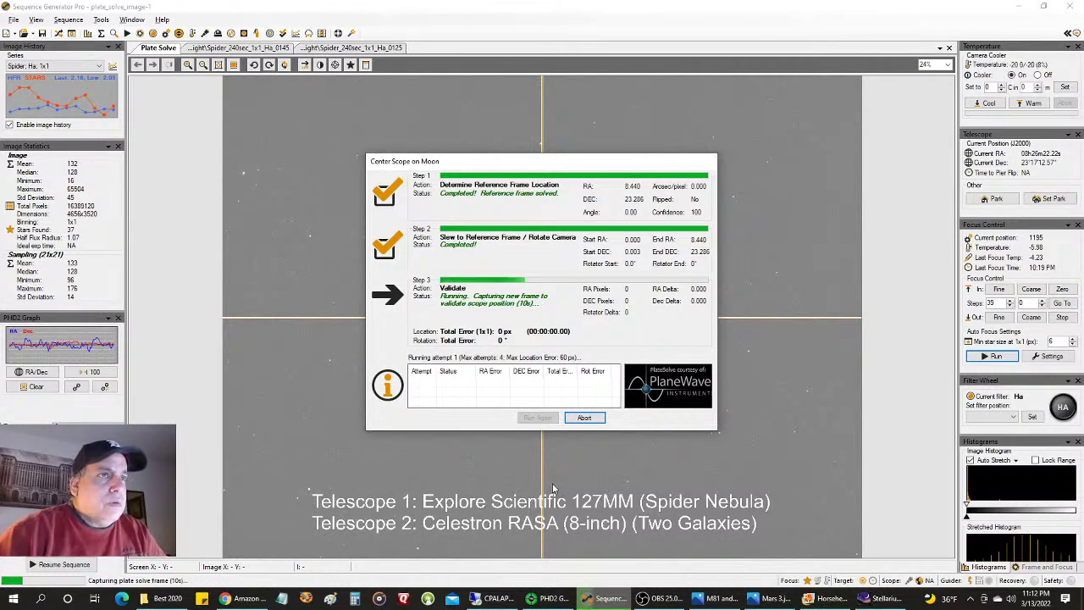
- Abort the automatic centering on the Moon, disconnect the camera and close the sequence window
{"action": "left_click_drag", "start_coordinate": [520, 159], "coordinate": [786, 112]}
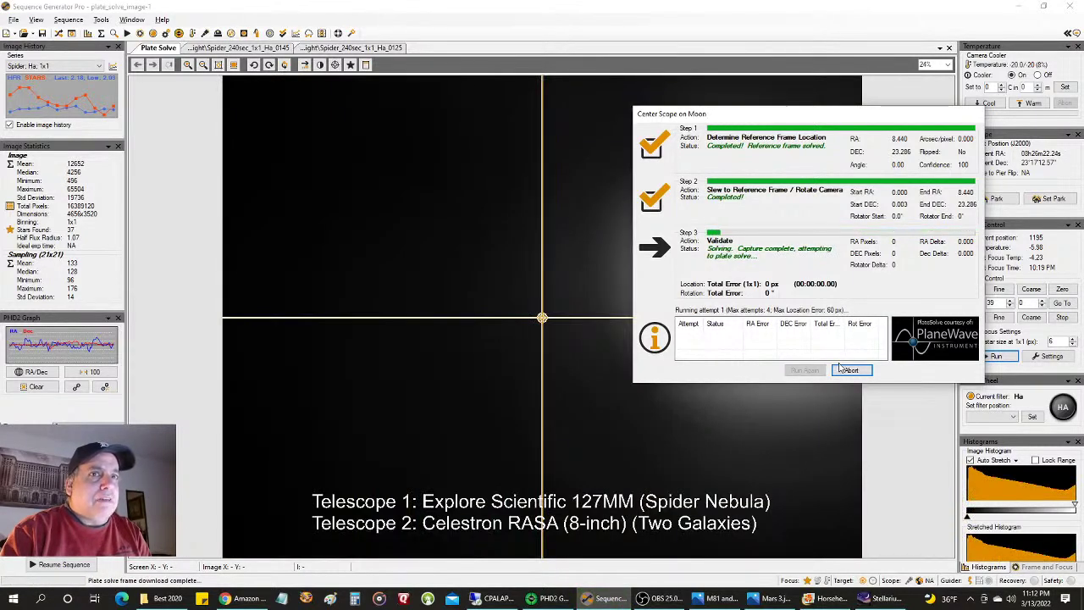
{"action": "left_click", "coordinate": [849, 371]}
{"action": "left_click", "coordinate": [777, 265]}
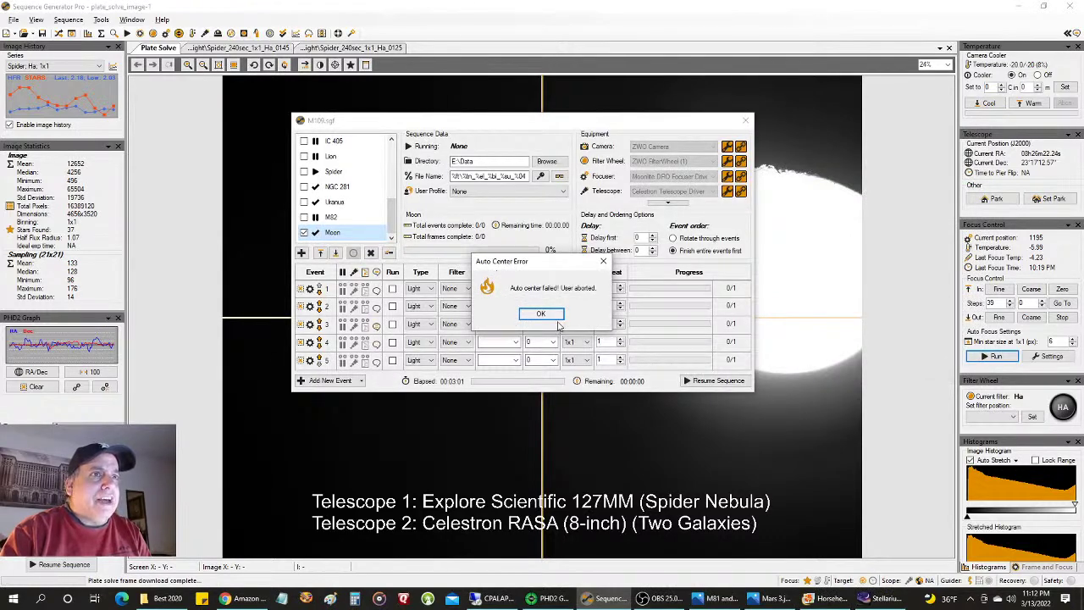
{"action": "left_click", "coordinate": [557, 322]}
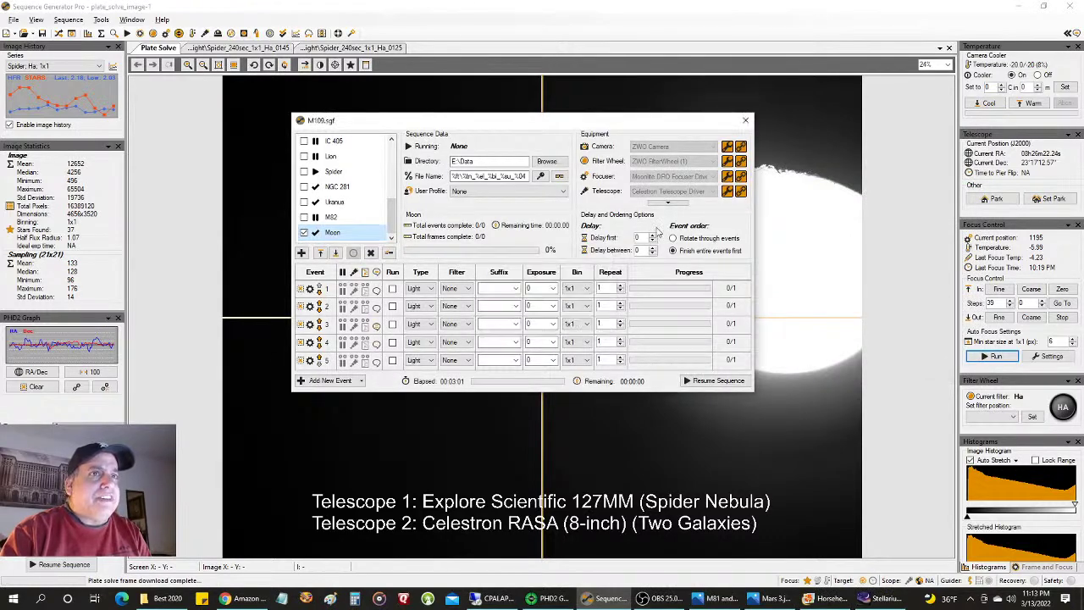
{"action": "left_click", "coordinate": [745, 121]}
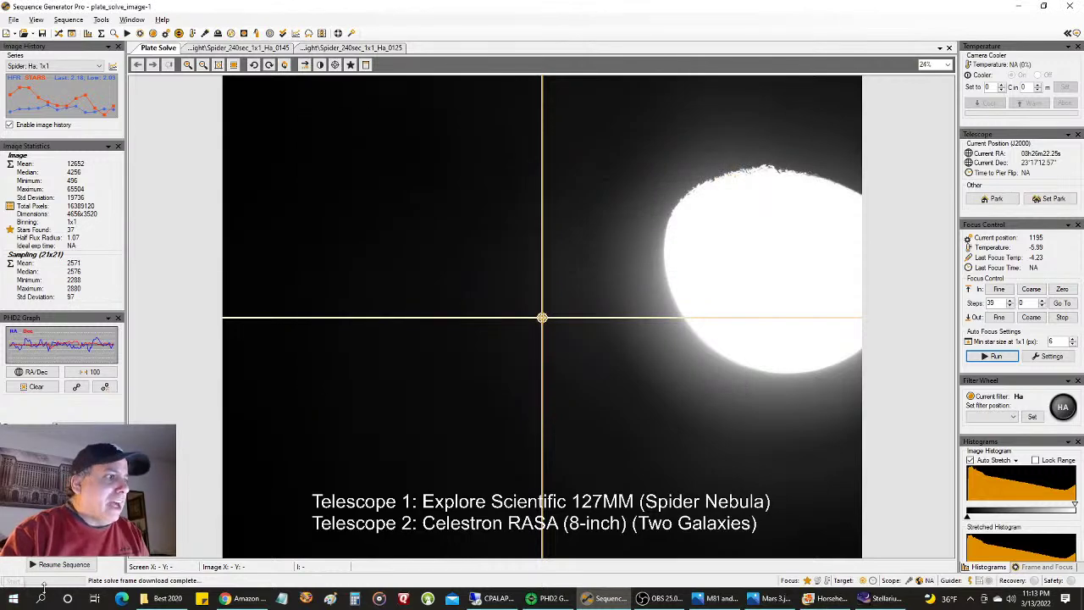
- Launch SharpCap 3.2 from the installed programs and postpone its software update
{"action": "left_click", "coordinate": [14, 599]}
{"action": "scroll", "coordinate": [273, 486], "scroll_direction": "down", "scroll_amount": 5}
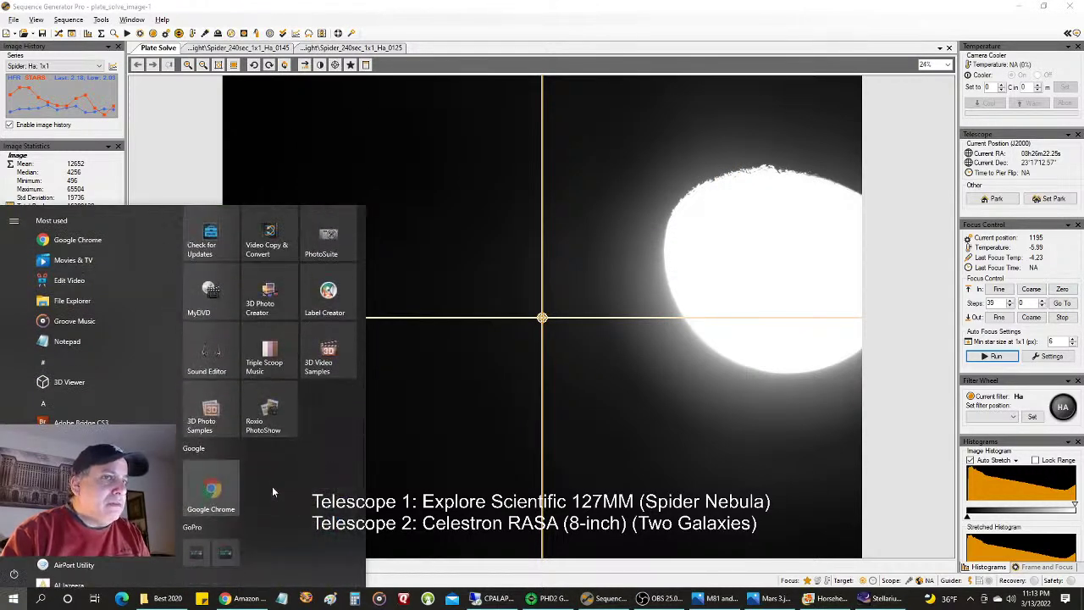
{"action": "scroll", "coordinate": [272, 487], "scroll_direction": "down", "scroll_amount": 5}
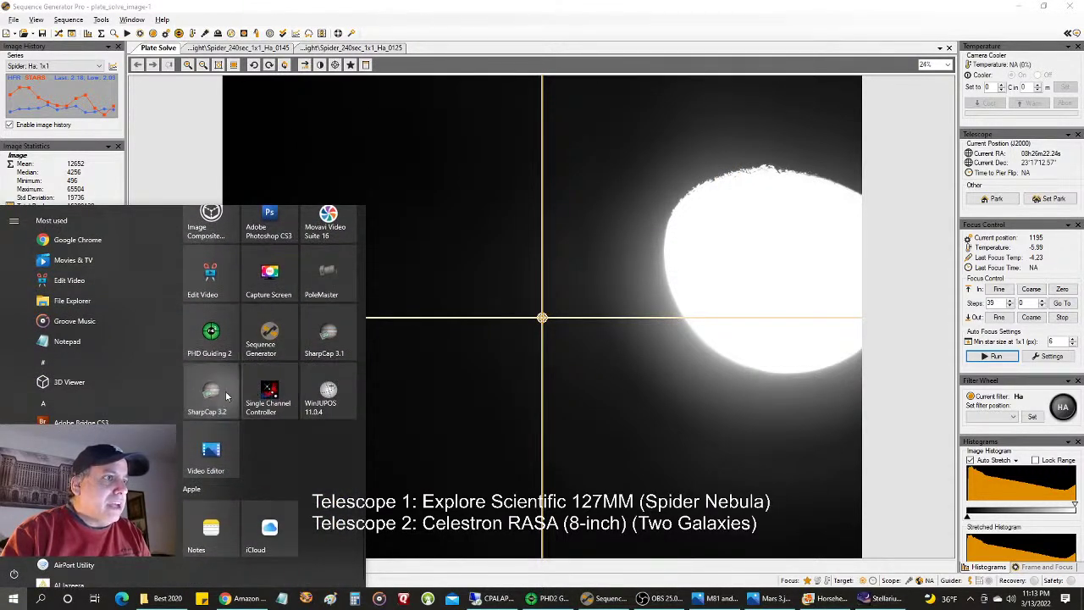
{"action": "left_click", "coordinate": [211, 395]}
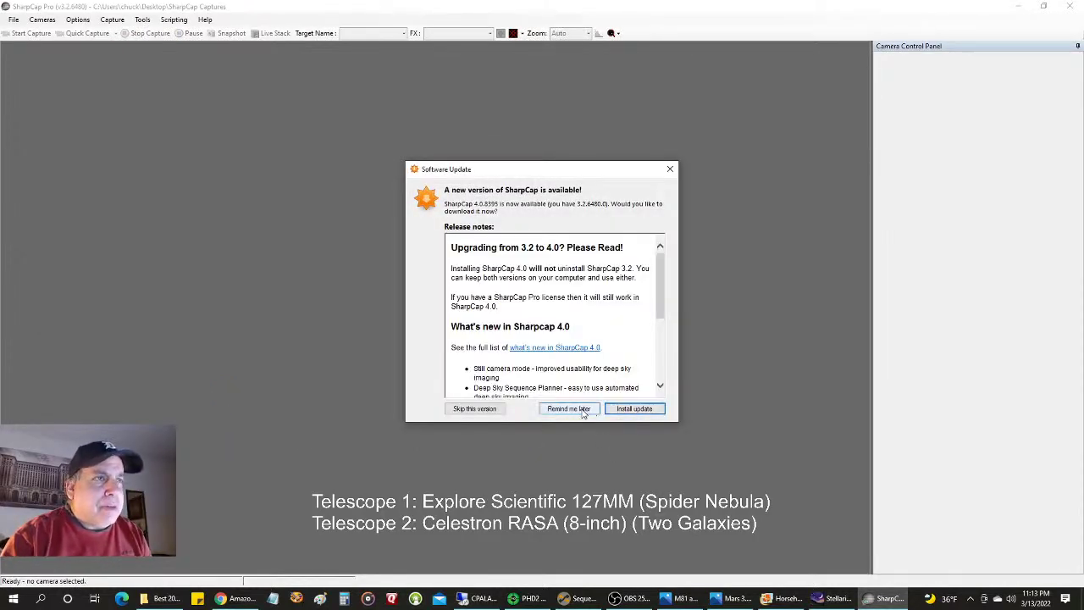
{"action": "left_click", "coordinate": [583, 410]}
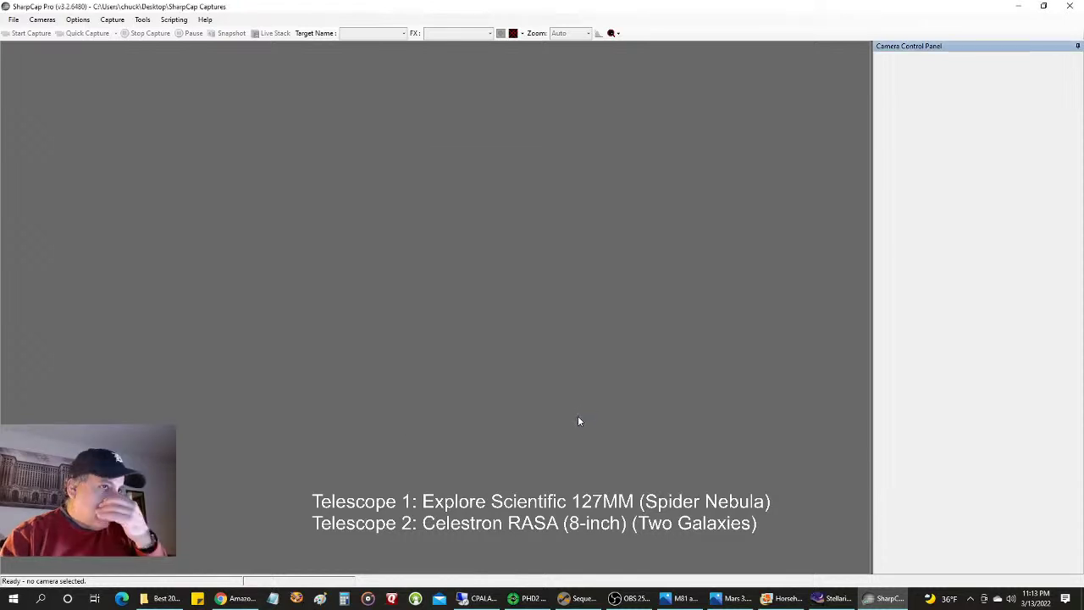
- Connect the ZWO ASI1600MM Pro camera in SharpCap and ignore the ZWO focuser connection error
{"action": "left_click", "coordinate": [42, 19]}
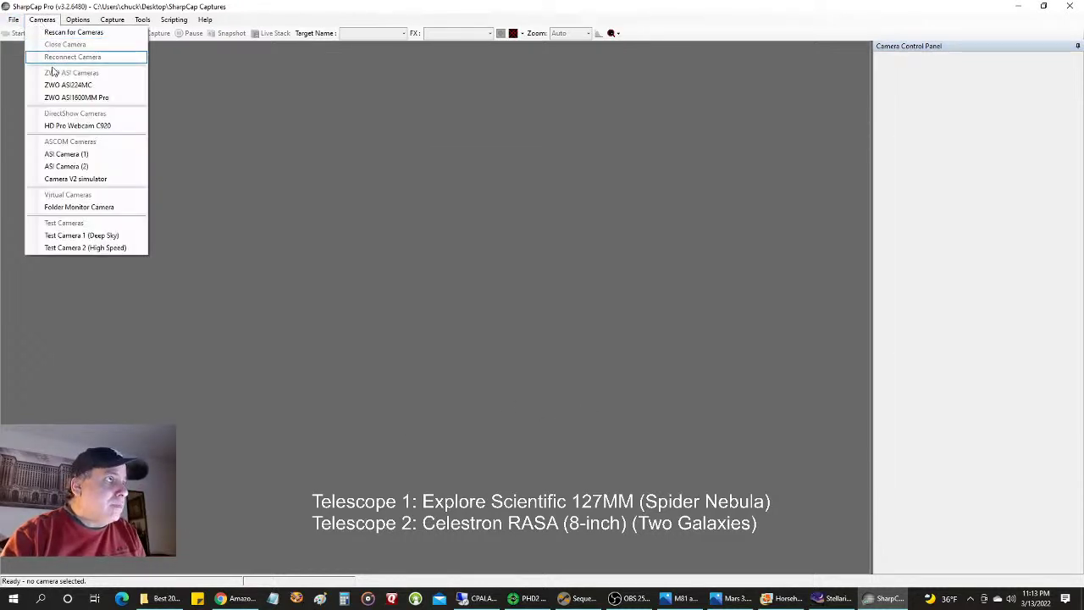
{"action": "left_click", "coordinate": [50, 99]}
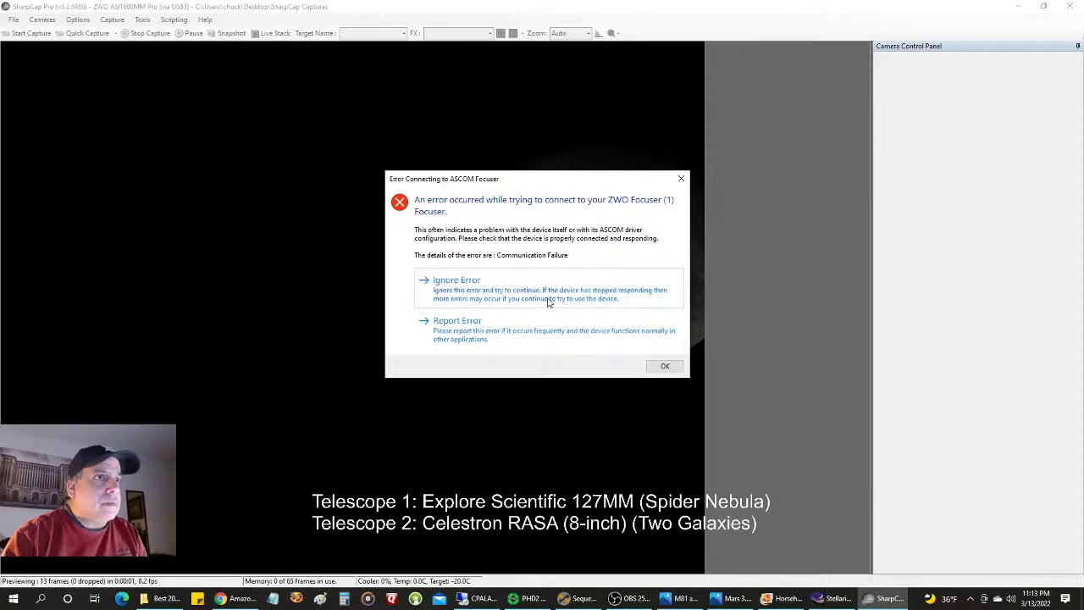
{"action": "left_click", "coordinate": [547, 298]}
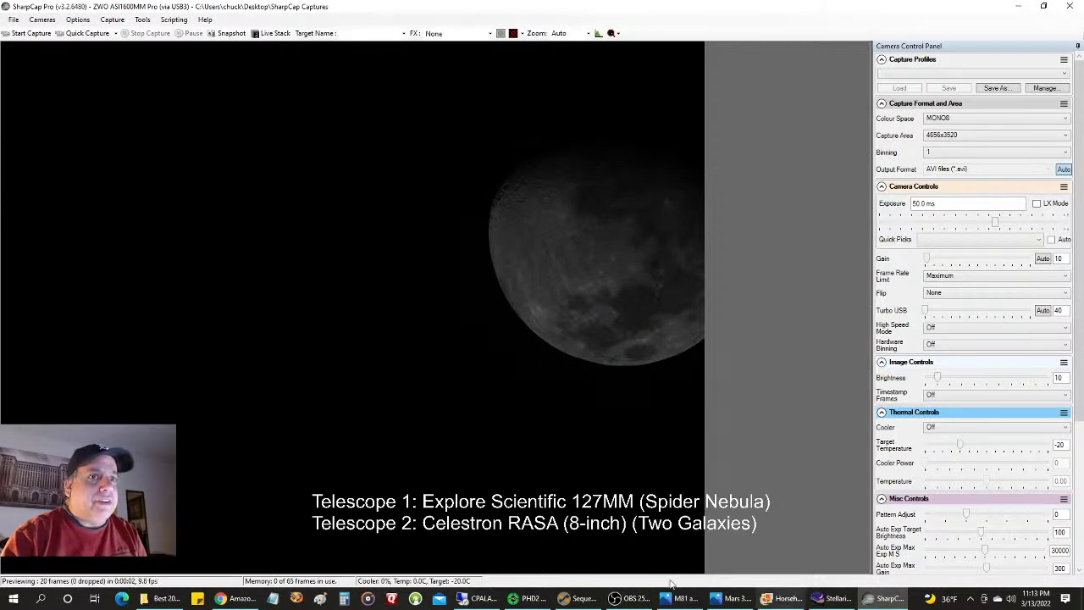
- Bring up Sequence Generator Pro beside the SharpCap preview and show the telescope controls of its Control Panel
{"action": "left_click", "coordinate": [578, 598]}
{"action": "double_click", "coordinate": [495, 8]}
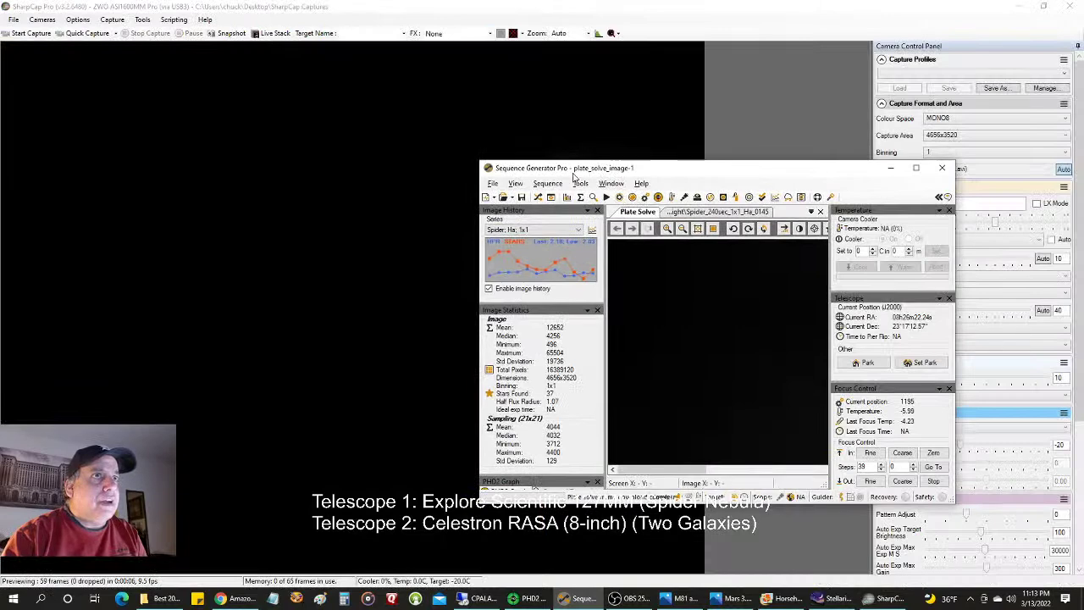
{"action": "left_click_drag", "start_coordinate": [559, 170], "coordinate": [991, 181]}
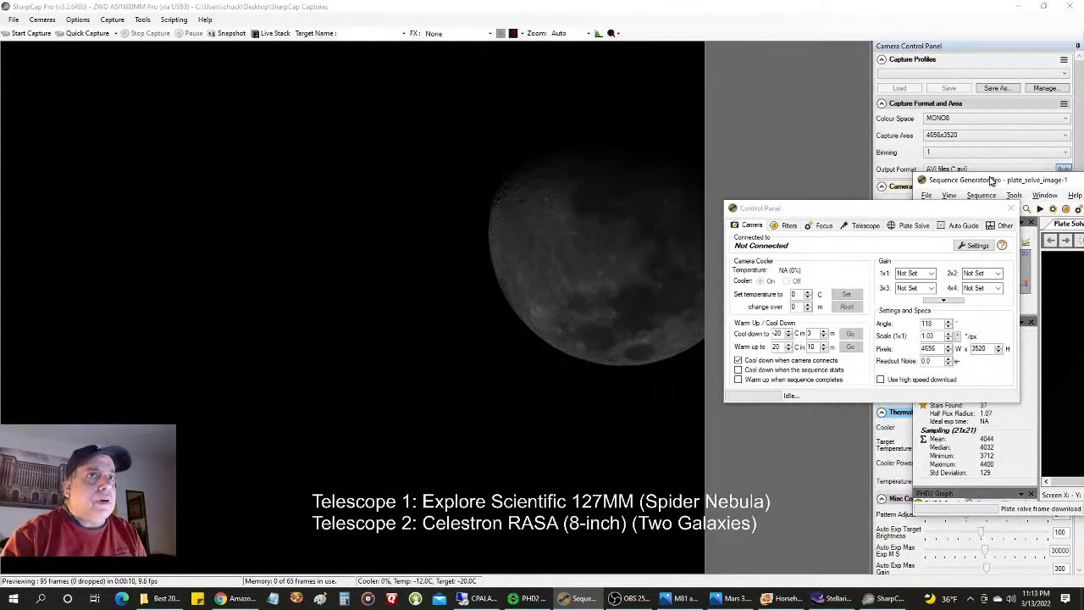
{"action": "left_click_drag", "start_coordinate": [784, 219], "coordinate": [724, 209]}
{"action": "left_click", "coordinate": [800, 215]}
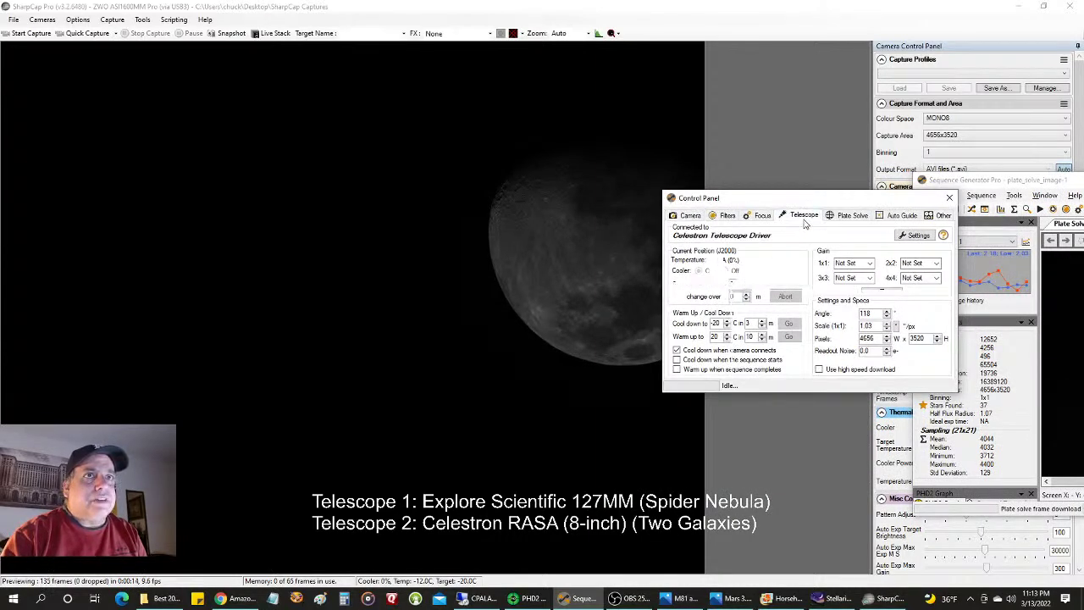
- Nudge the telescope in both axes until the whole Moon lies inside the camera frame
{"action": "left_click", "coordinate": [750, 333]}
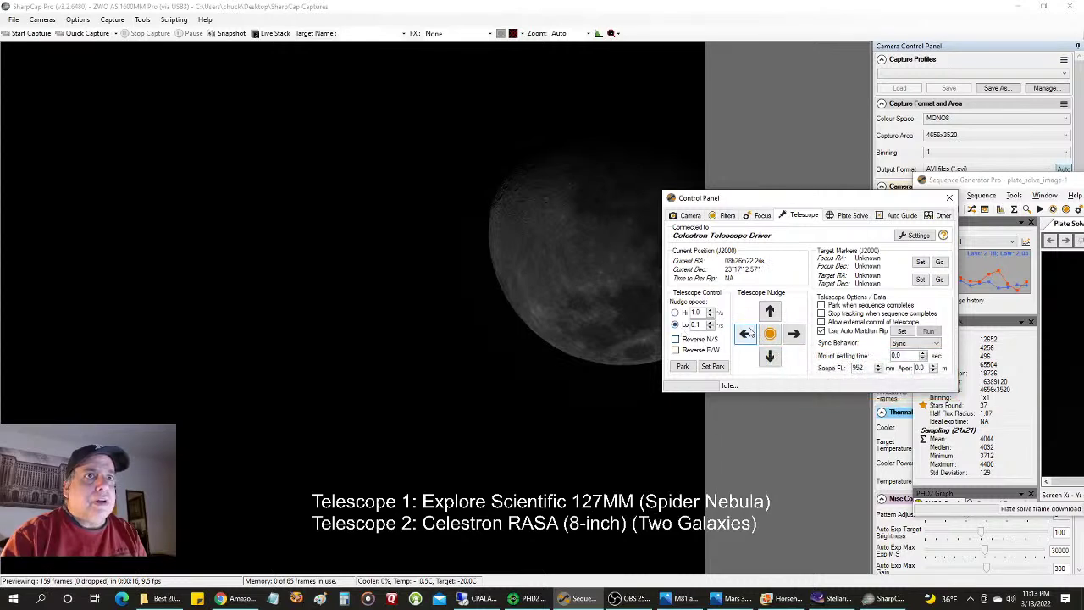
{"action": "left_click", "coordinate": [795, 335]}
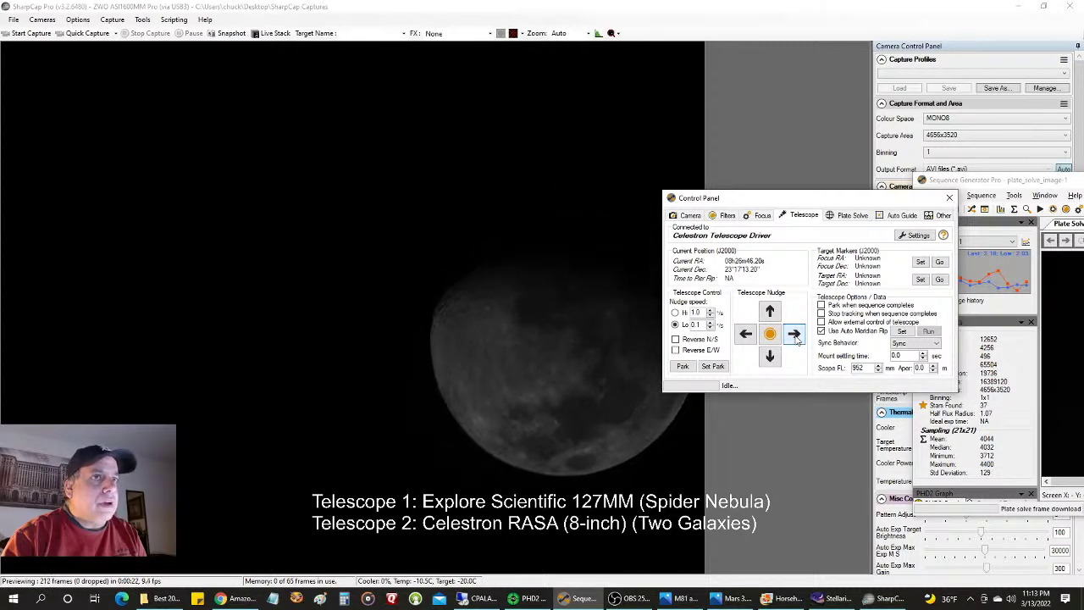
{"action": "left_click", "coordinate": [770, 313]}
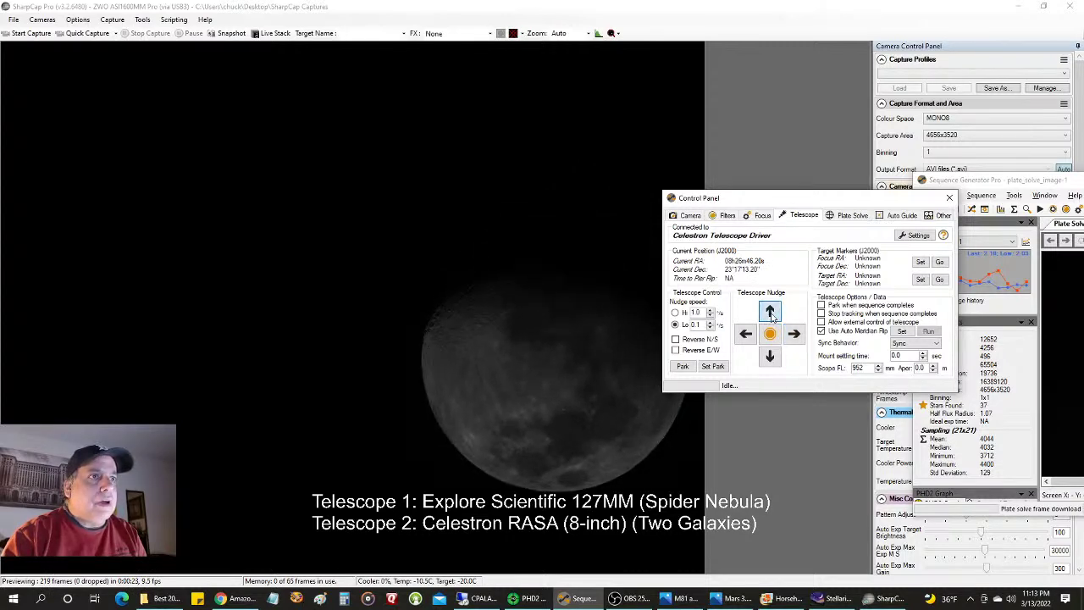
{"action": "left_click", "coordinate": [770, 356]}
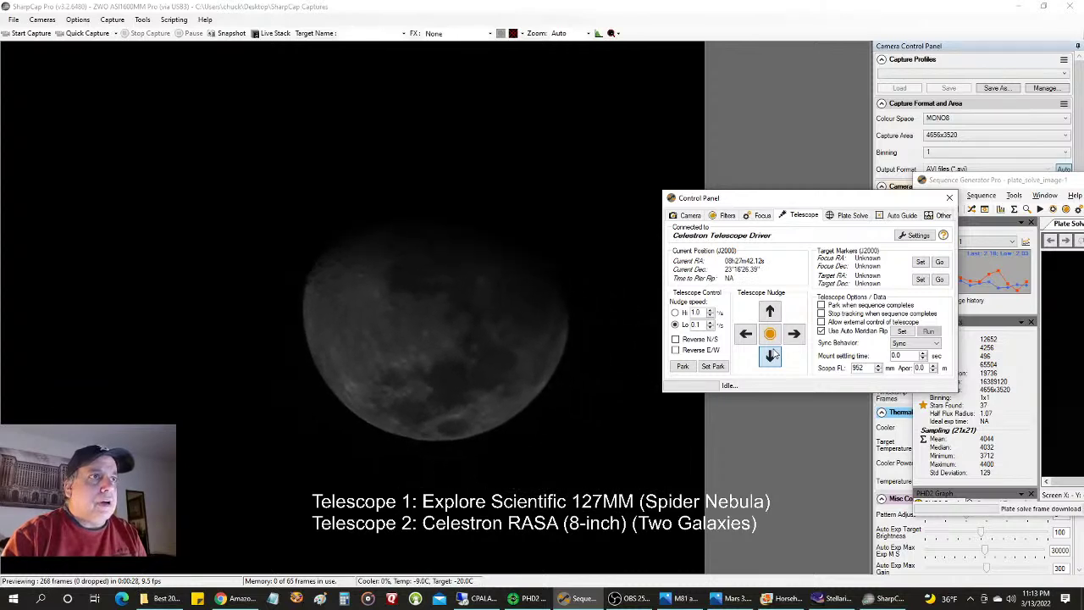
- Return to SharpCap, zoom the Moon preview to 100% and raise the camera gain to 139
{"action": "left_click", "coordinate": [594, 275]}
{"action": "left_click", "coordinate": [588, 34]}
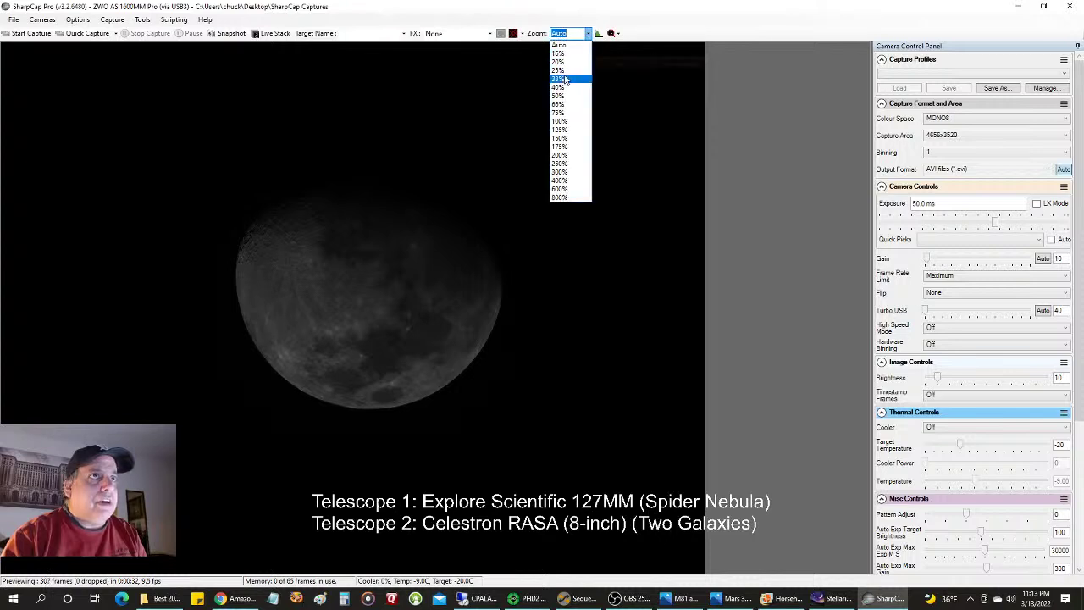
{"action": "left_click", "coordinate": [565, 121]}
{"action": "left_click_drag", "start_coordinate": [864, 254], "coordinate": [864, 200]}
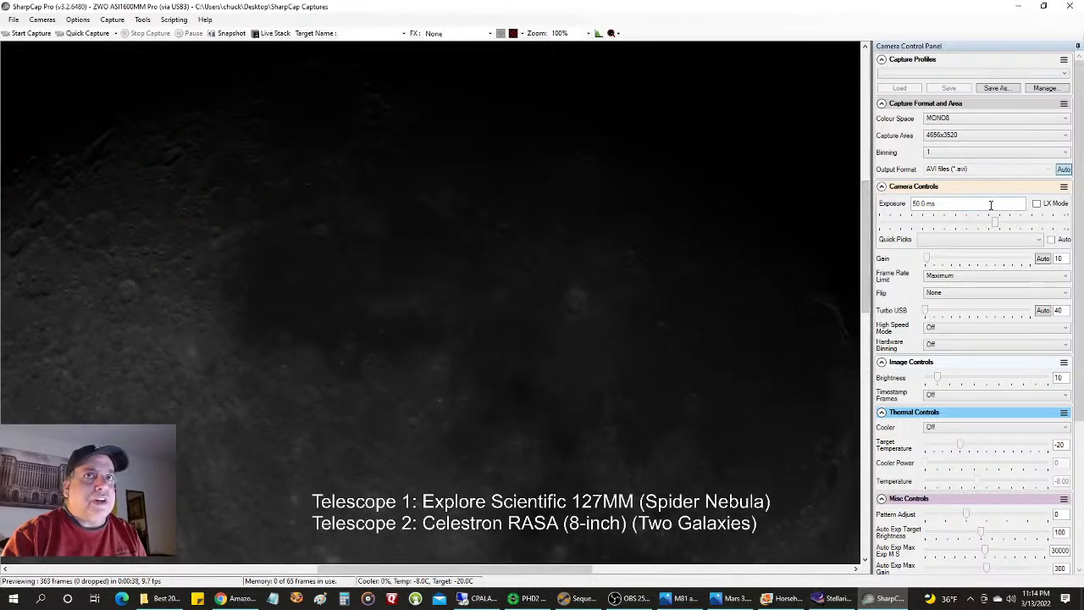
{"action": "mouse_move", "coordinate": [1001, 224]}
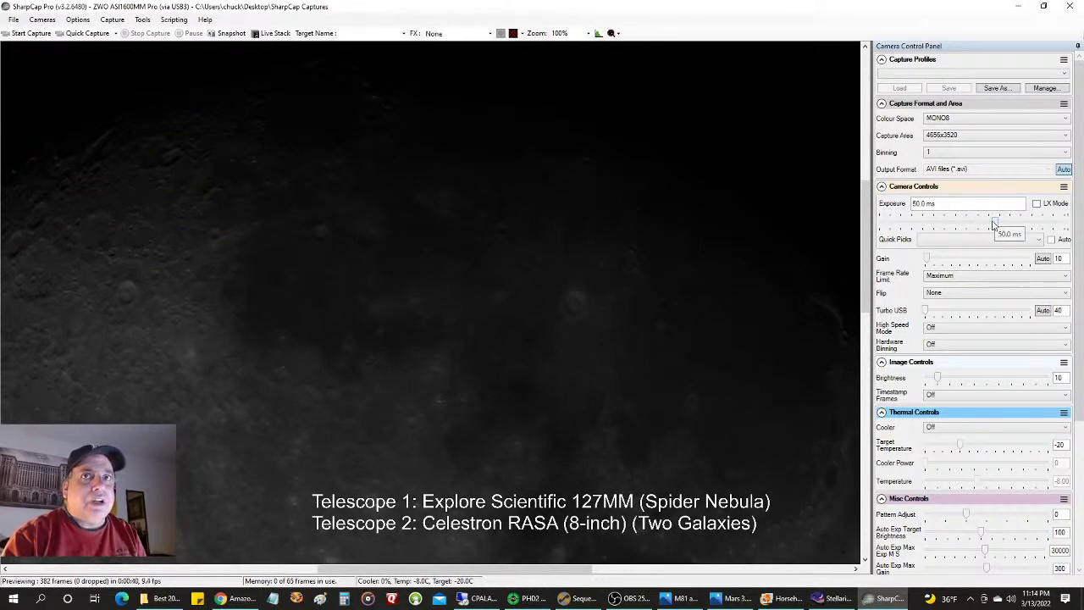
{"action": "left_click", "coordinate": [1069, 260]}
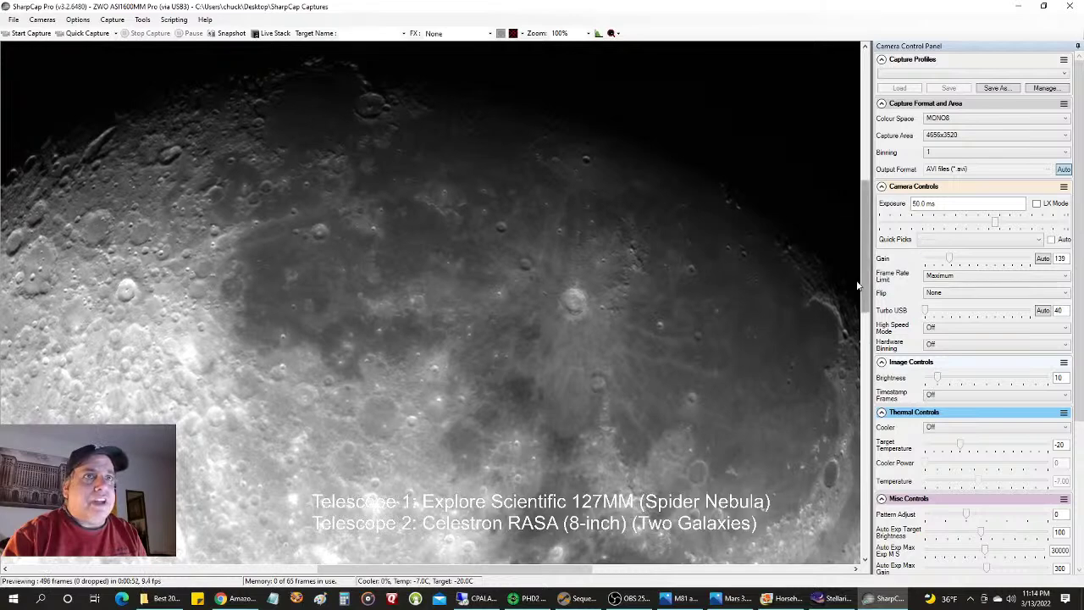
- Try a shorter exposure of about 29 ms on the Moon's bright area, and raise it to 51.8 ms for the terminator
{"action": "left_click_drag", "start_coordinate": [864, 245], "coordinate": [863, 296]}
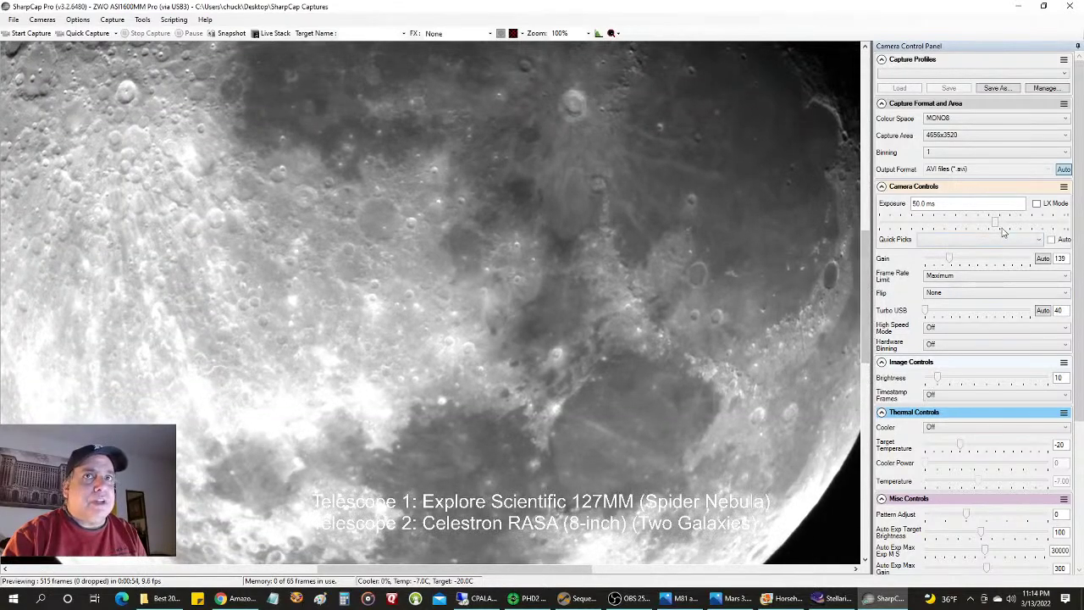
{"action": "left_click_drag", "start_coordinate": [997, 224], "coordinate": [987, 225]}
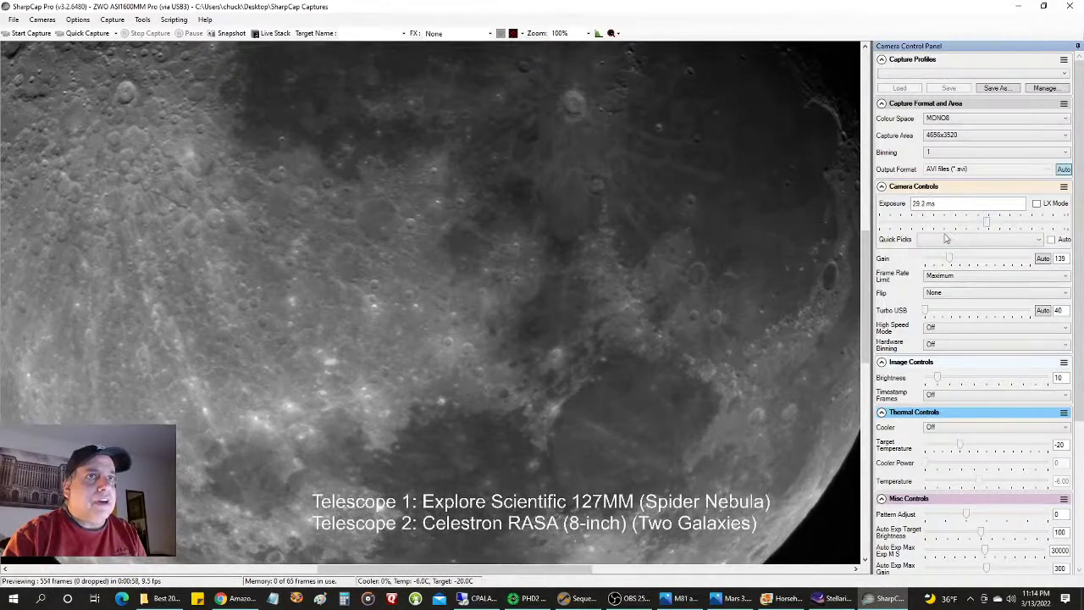
{"action": "left_click_drag", "start_coordinate": [870, 265], "coordinate": [869, 193]}
{"action": "left_click_drag", "start_coordinate": [988, 224], "coordinate": [998, 223]}
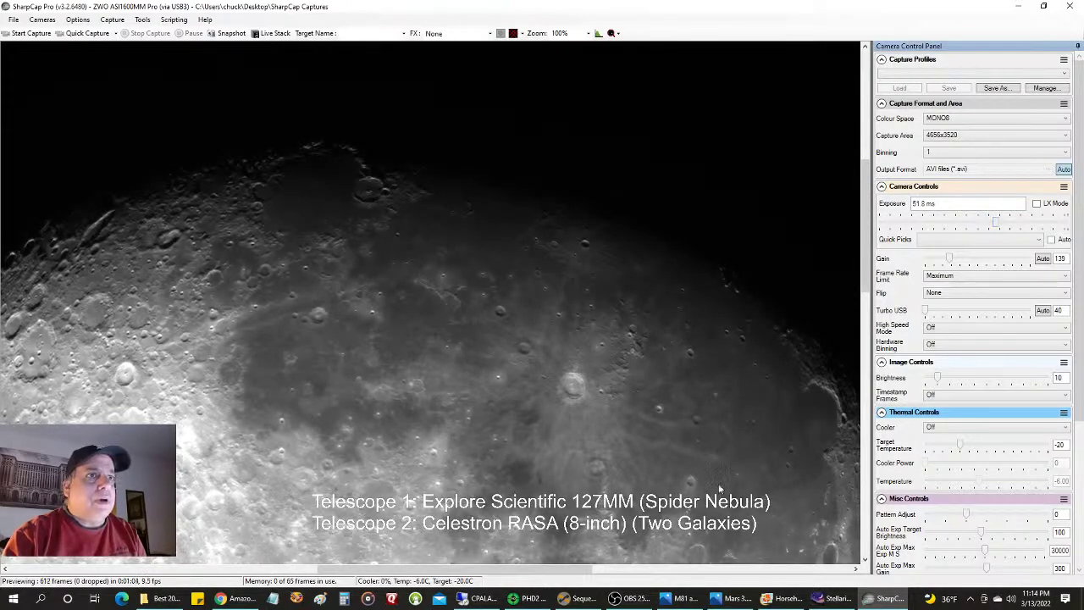
- Check the brightness across the Moon's surface and reduce the exposure to 21.2 ms
{"action": "left_click_drag", "start_coordinate": [534, 573], "coordinate": [476, 572]}
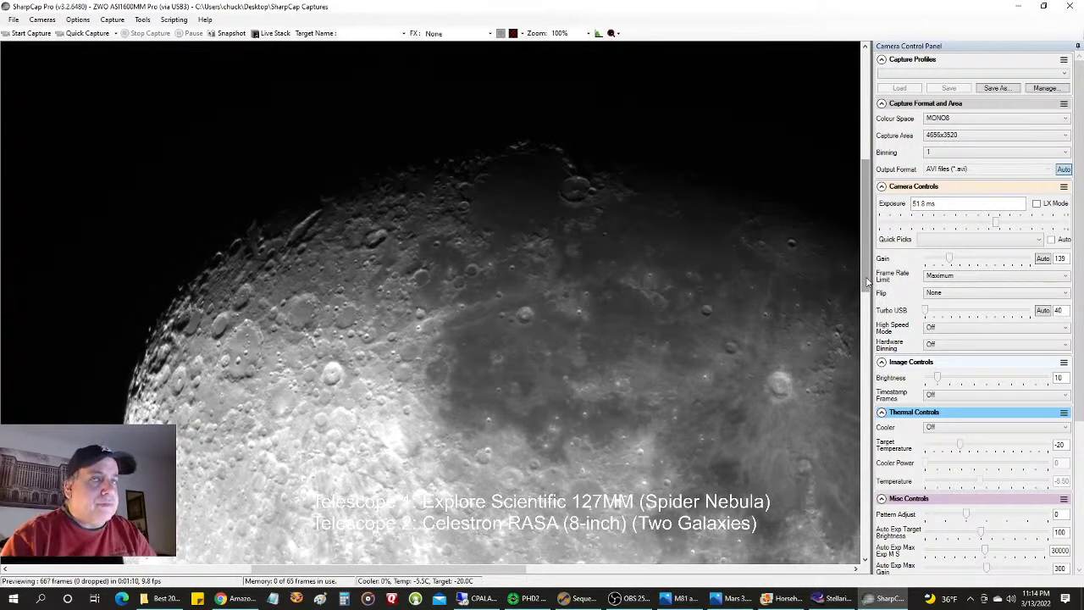
{"action": "left_click_drag", "start_coordinate": [1081, 230], "coordinate": [1082, 298]}
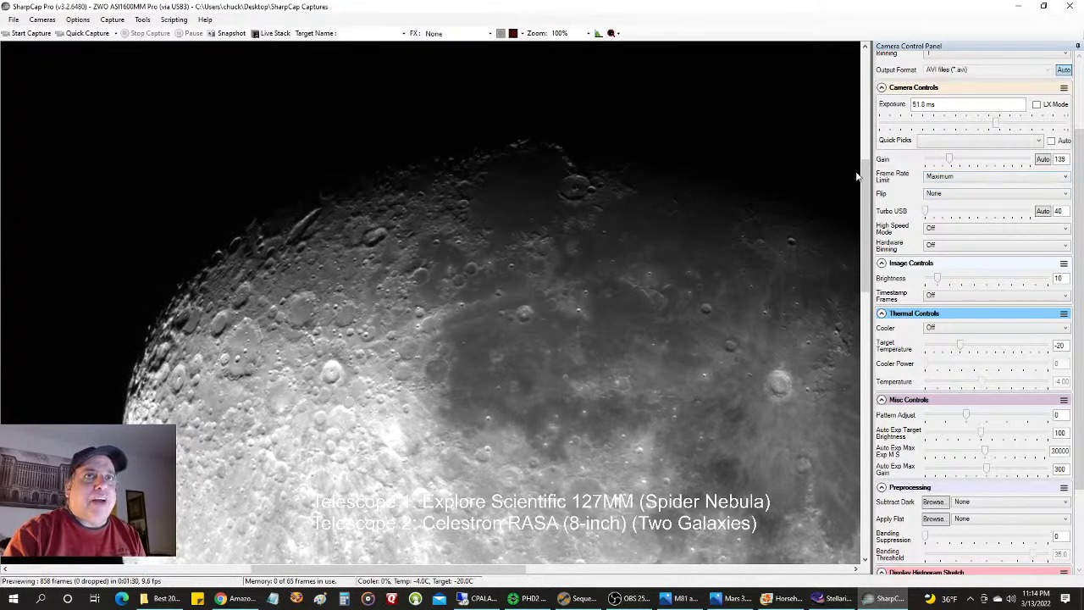
{"action": "left_click_drag", "start_coordinate": [864, 174], "coordinate": [867, 216]}
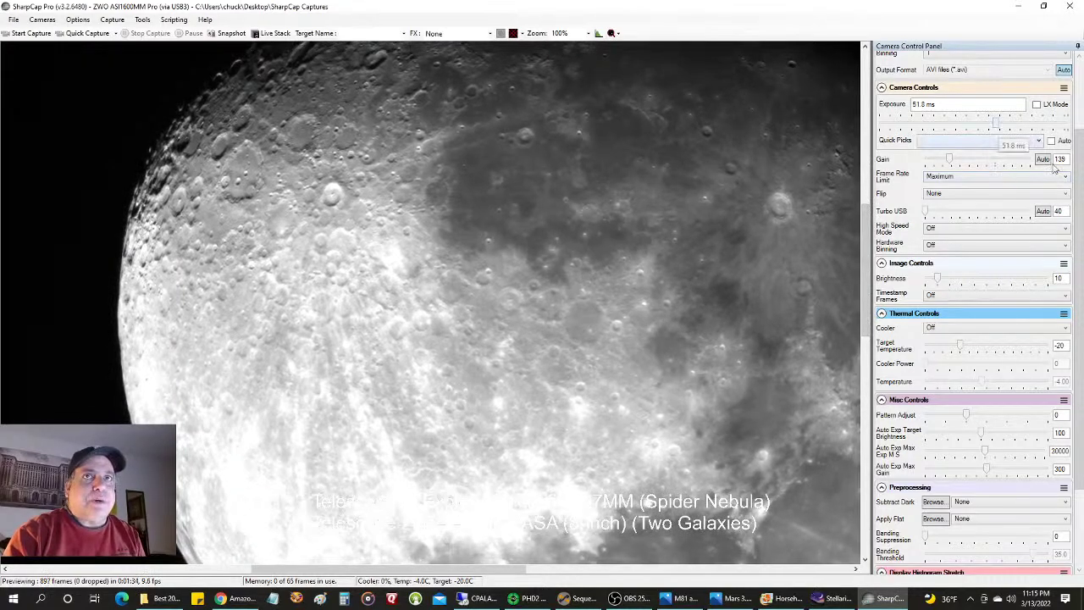
{"action": "scroll", "coordinate": [1025, 170], "scroll_direction": "up", "scroll_amount": 3}
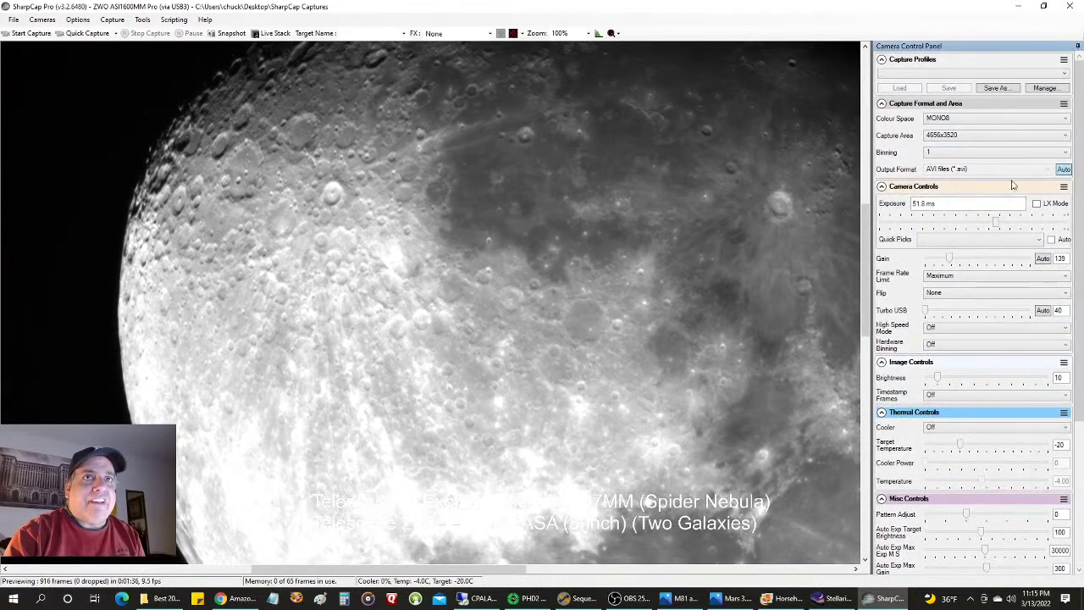
{"action": "left_click_drag", "start_coordinate": [996, 222], "coordinate": [987, 222]}
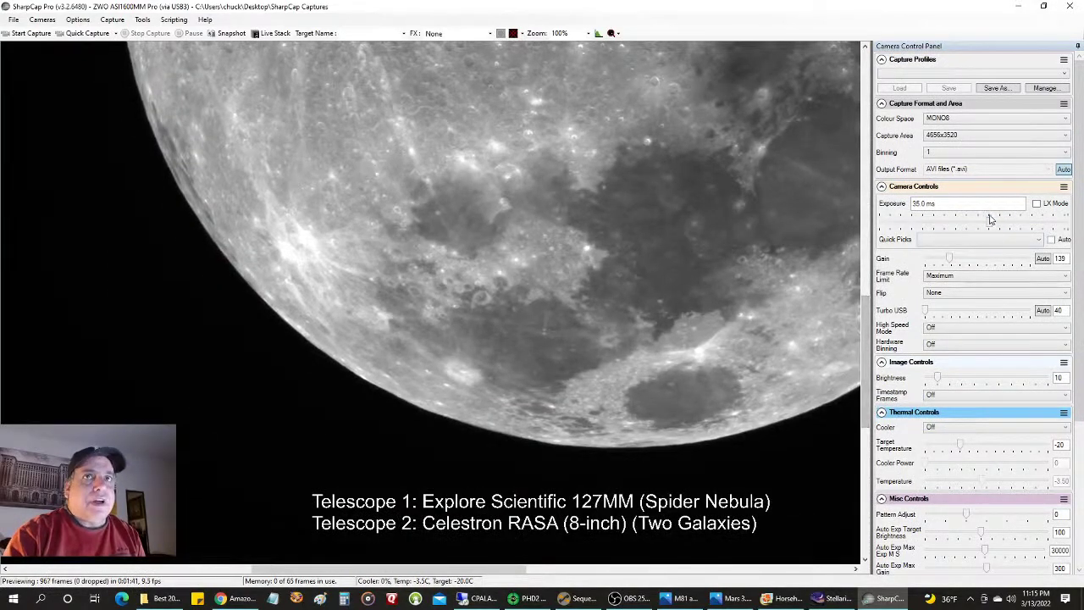
{"action": "mouse_move", "coordinate": [986, 221]}
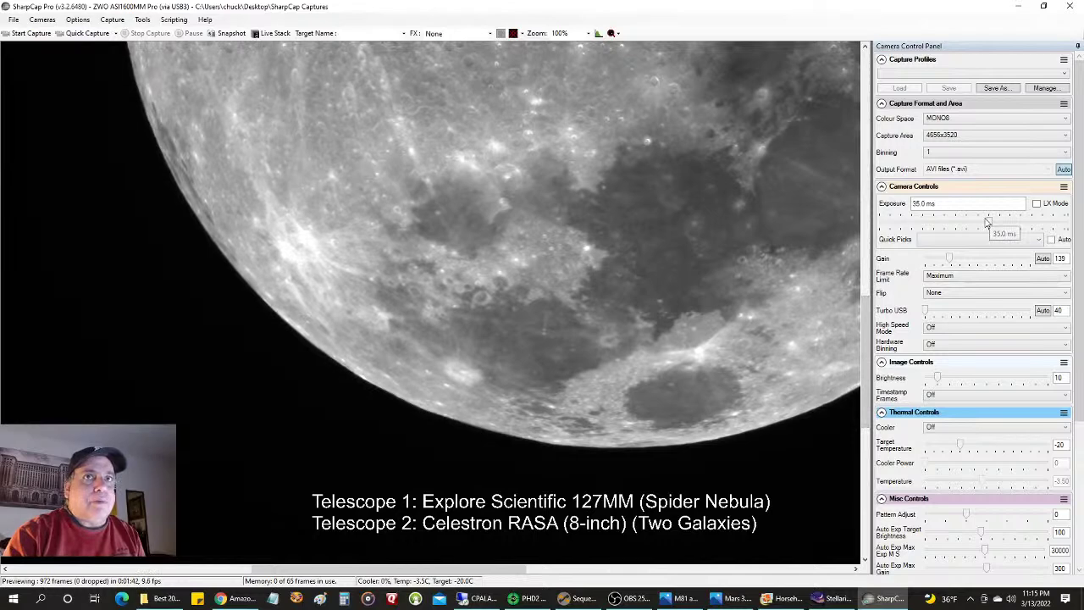
{"action": "left_click_drag", "start_coordinate": [987, 221], "coordinate": [983, 227]}
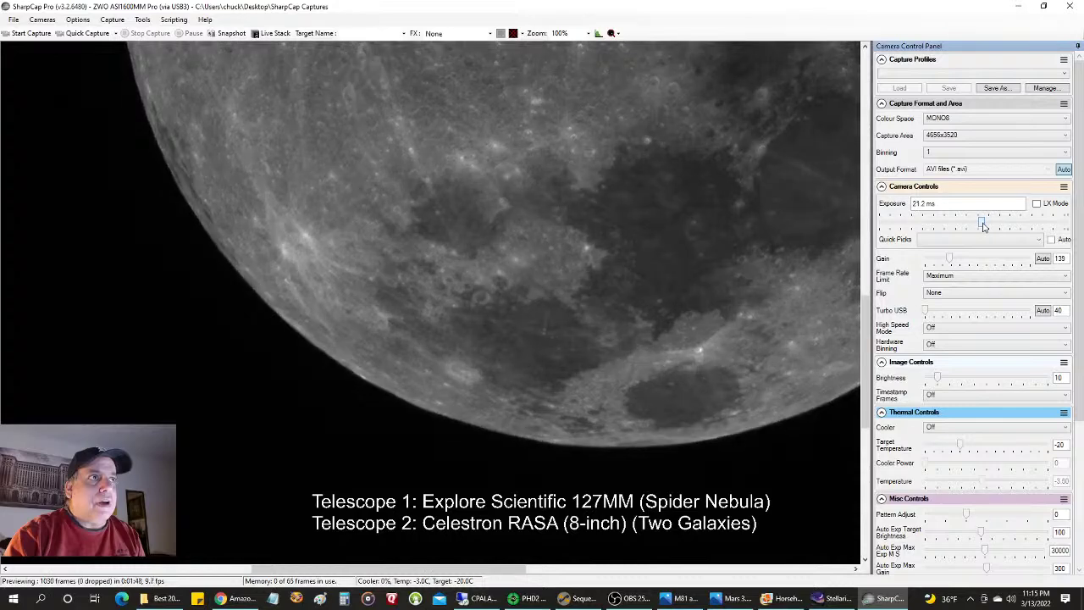
{"action": "left_click_drag", "start_coordinate": [864, 293], "coordinate": [888, 224]}
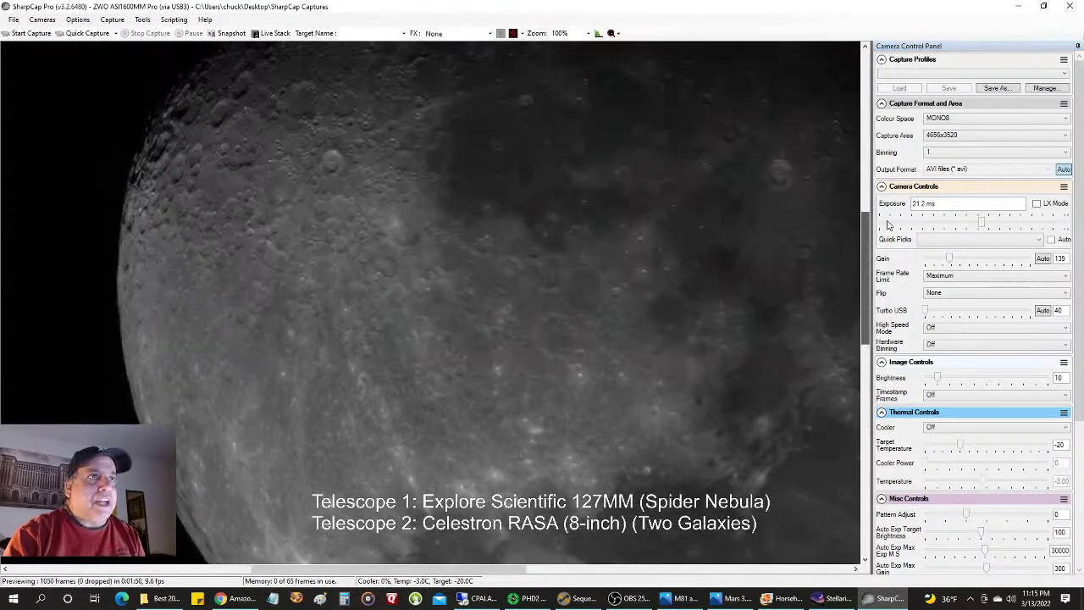
- Start a video capture of the Moon limited to 3000 frames
{"action": "left_click", "coordinate": [25, 33]}
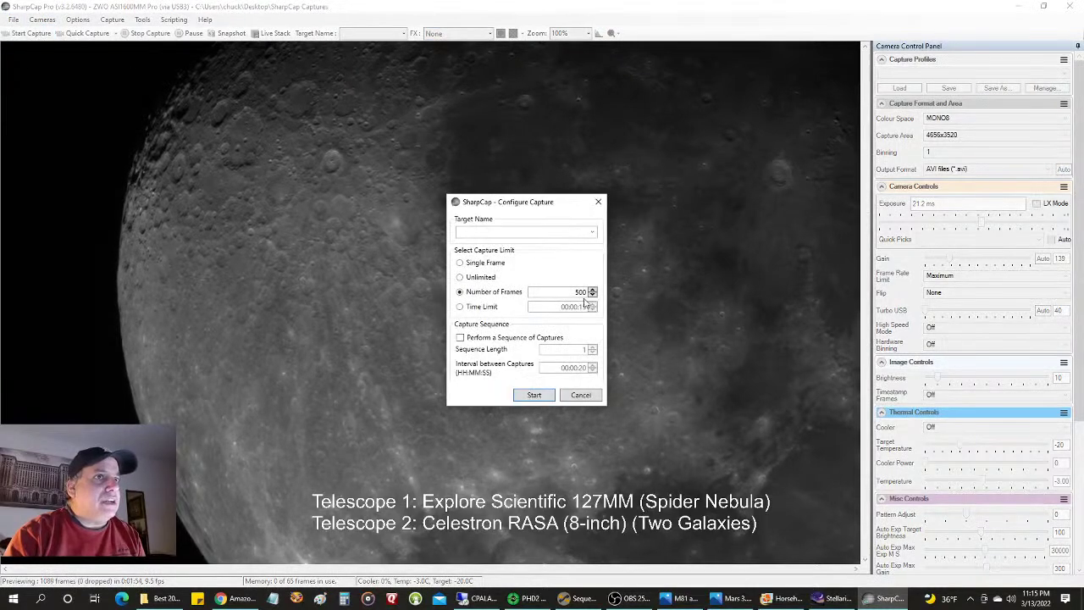
{"action": "double_click", "coordinate": [579, 292]}
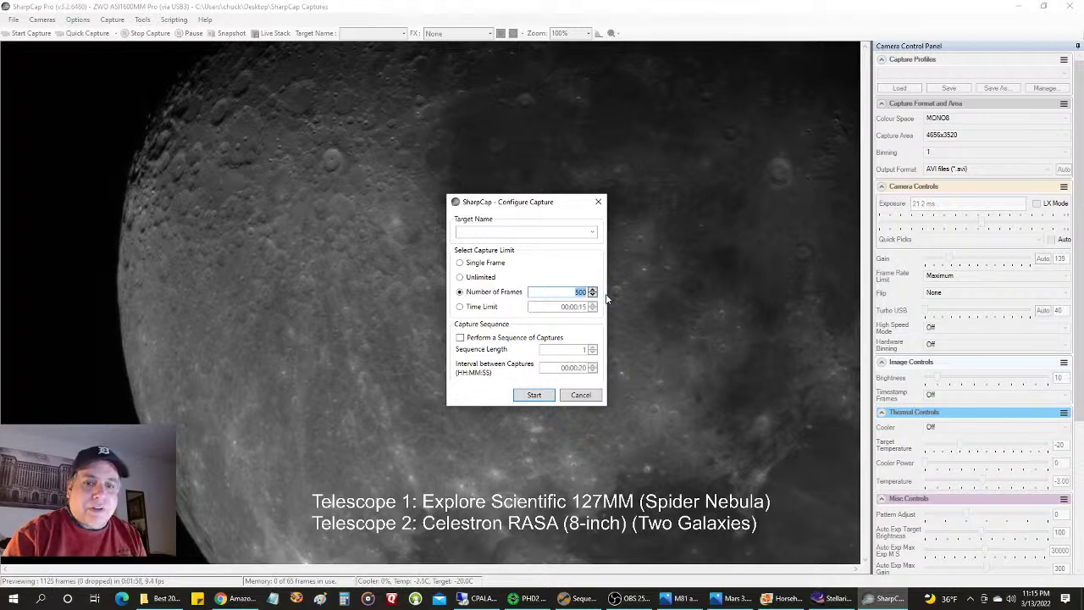
{"action": "type", "text": "3000"}
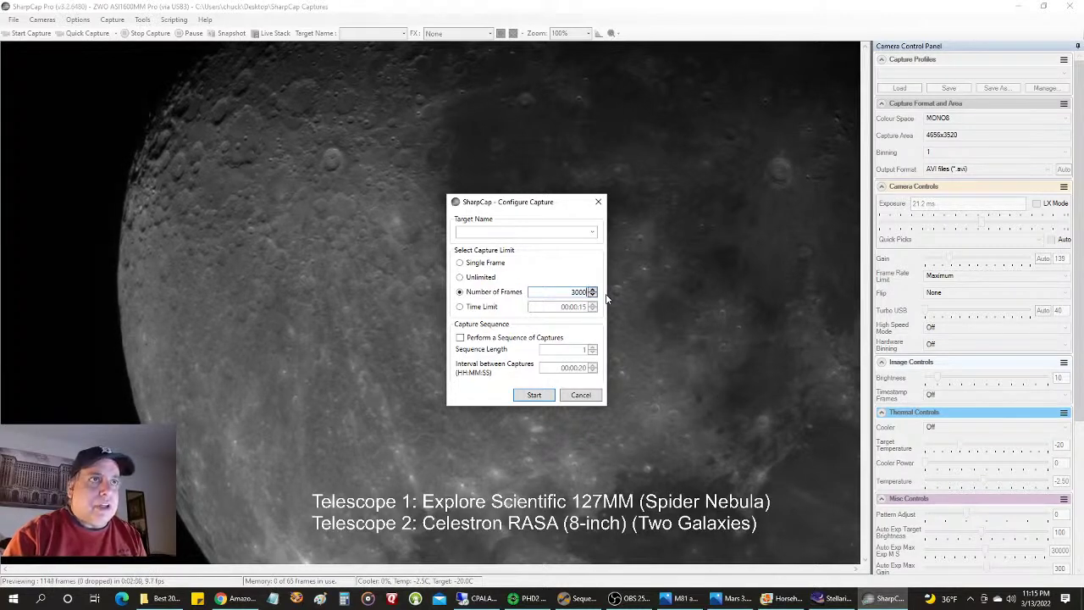
{"action": "left_click", "coordinate": [537, 395]}
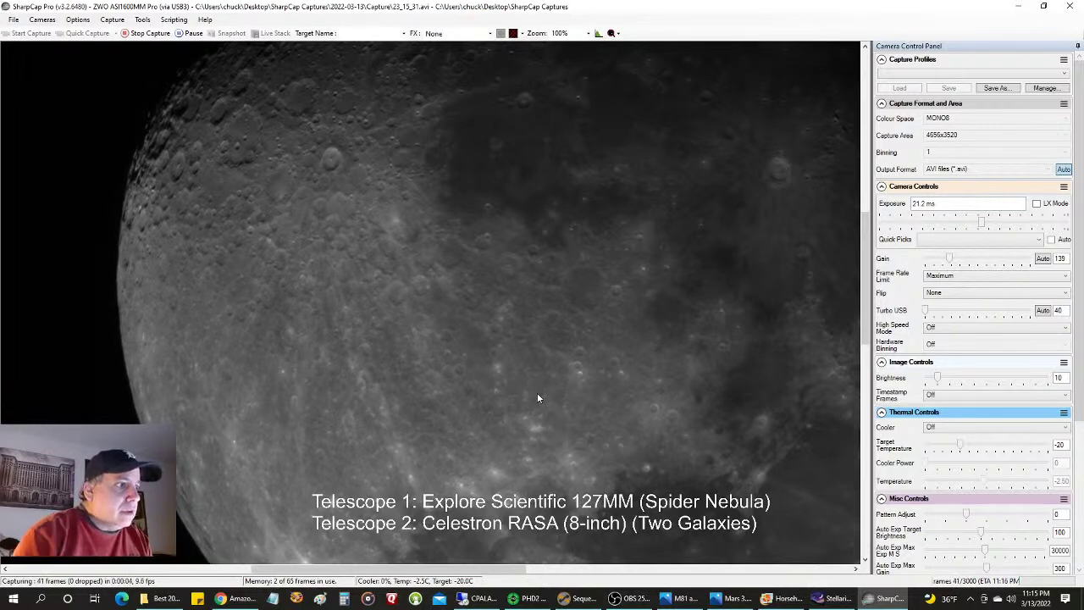
- Examine the whole Moon at Auto zoom and its craters at 100% while the capture runs
{"action": "left_click", "coordinate": [584, 34]}
{"action": "left_click", "coordinate": [583, 46]}
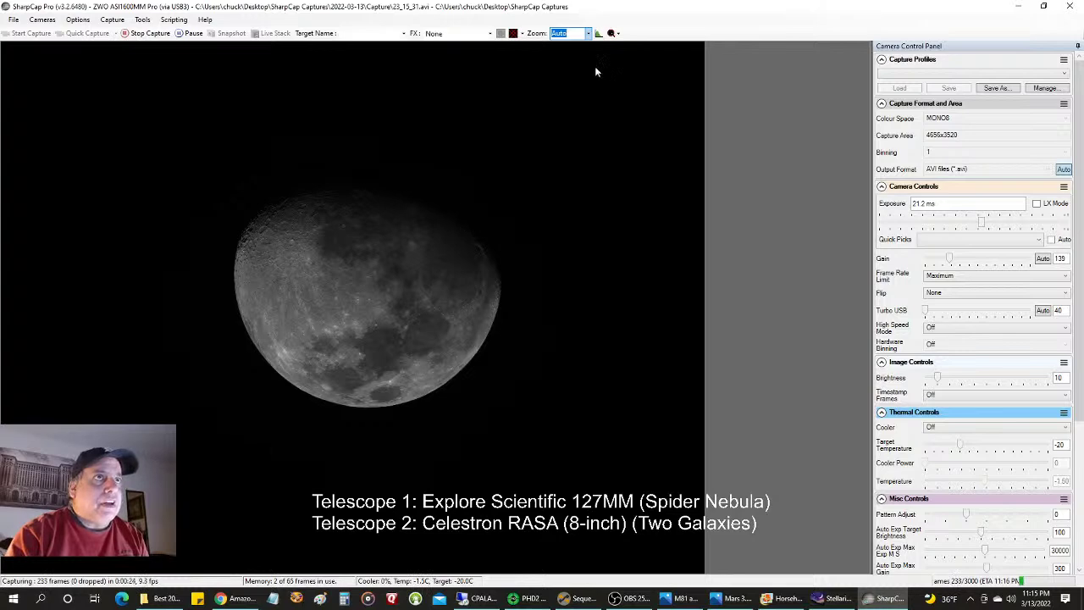
{"action": "left_click", "coordinate": [588, 33]}
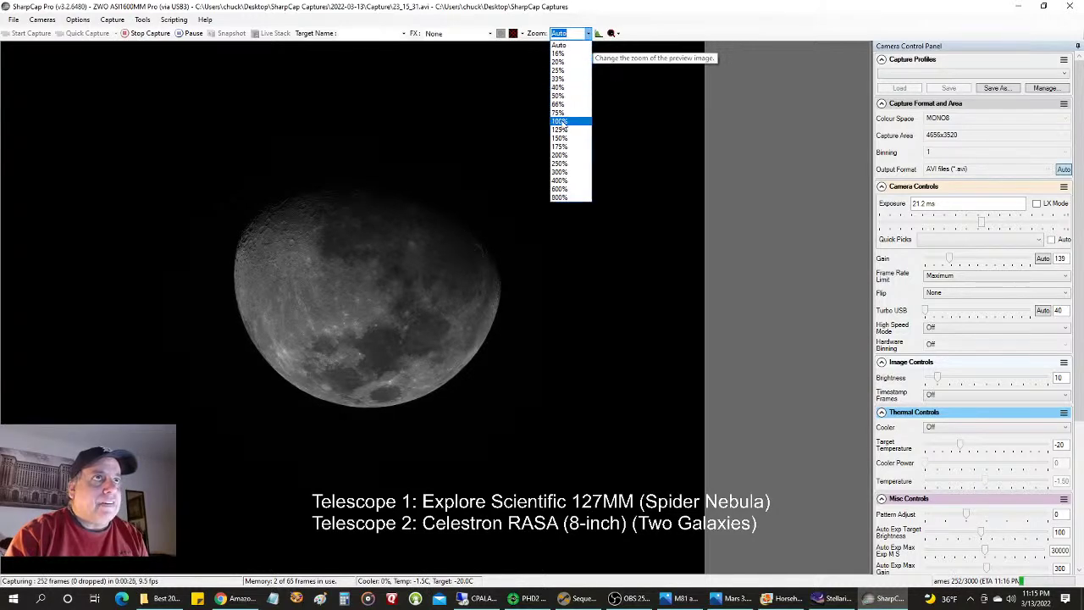
{"action": "left_click", "coordinate": [561, 125]}
{"action": "scroll", "coordinate": [853, 265], "scroll_direction": "up", "scroll_amount": 3}
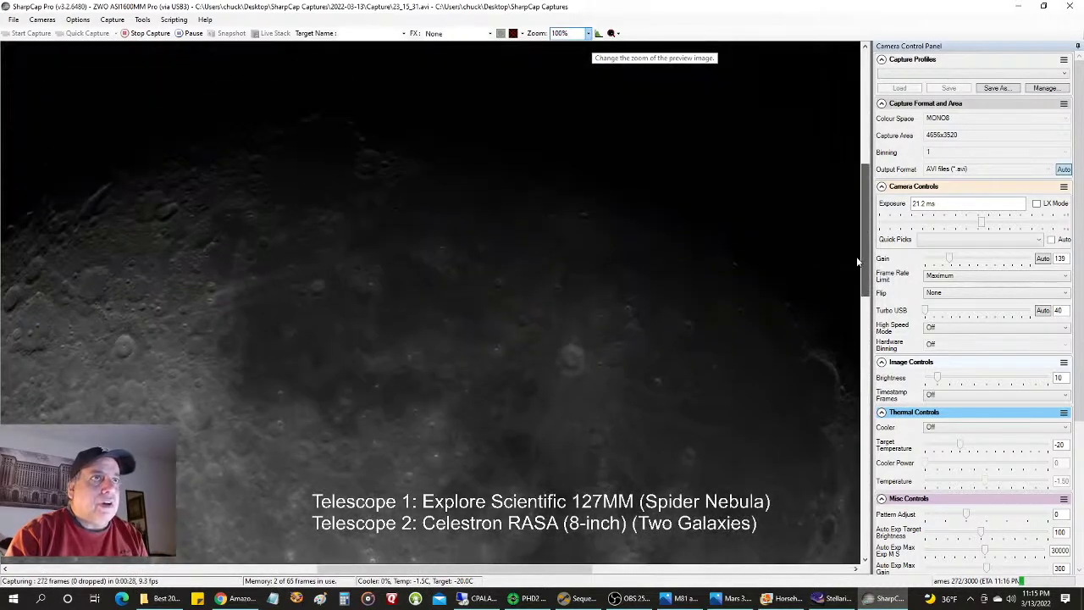
{"action": "scroll", "coordinate": [853, 265], "scroll_direction": "down", "scroll_amount": 1}
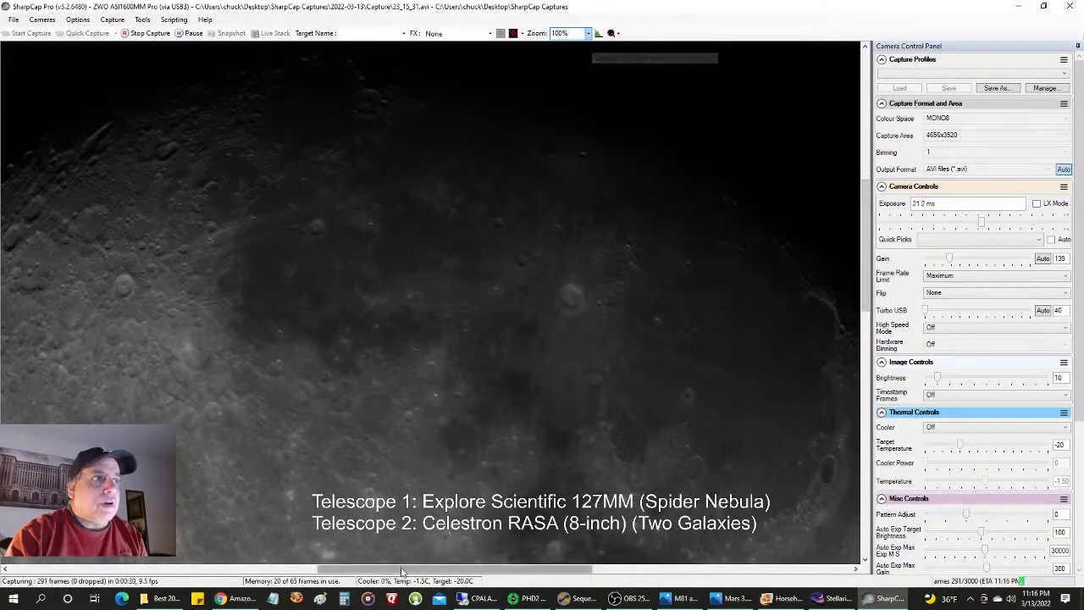
{"action": "left_click_drag", "start_coordinate": [403, 574], "coordinate": [339, 573]}
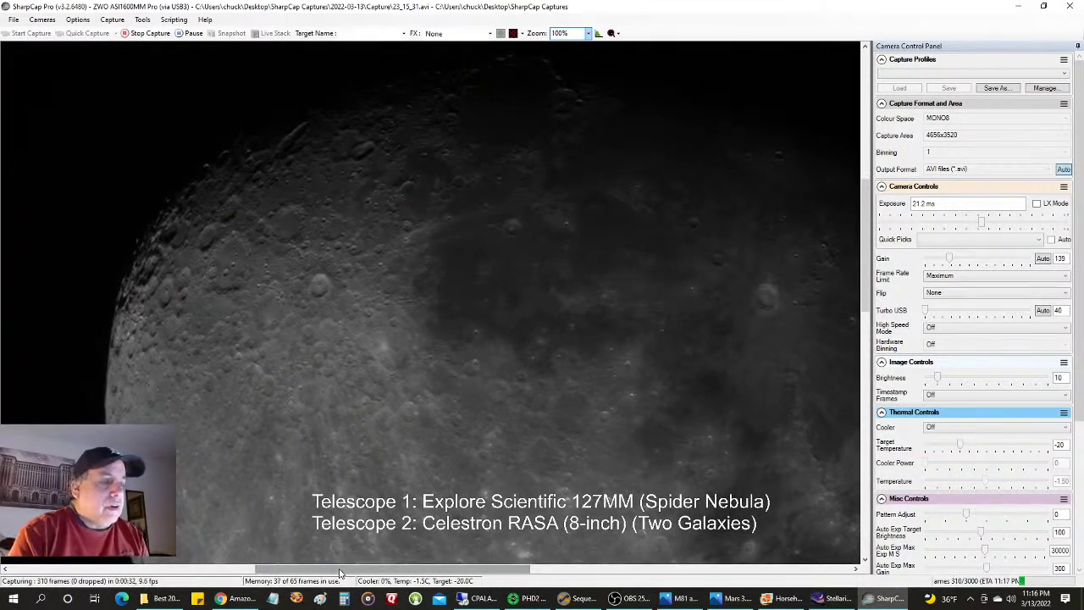
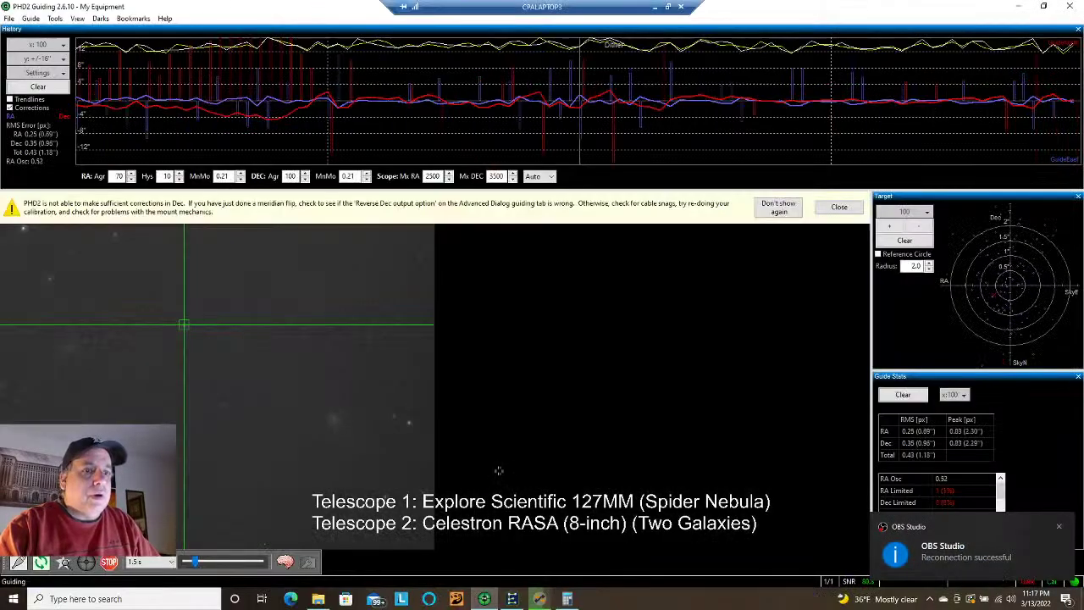
- Dismiss the PHD2 guiding warning on CPALAPTOP3, check the newest M81 and M82 frame in Sequence Generator Pro, and leave the remote session
{"action": "left_click", "coordinate": [839, 207]}
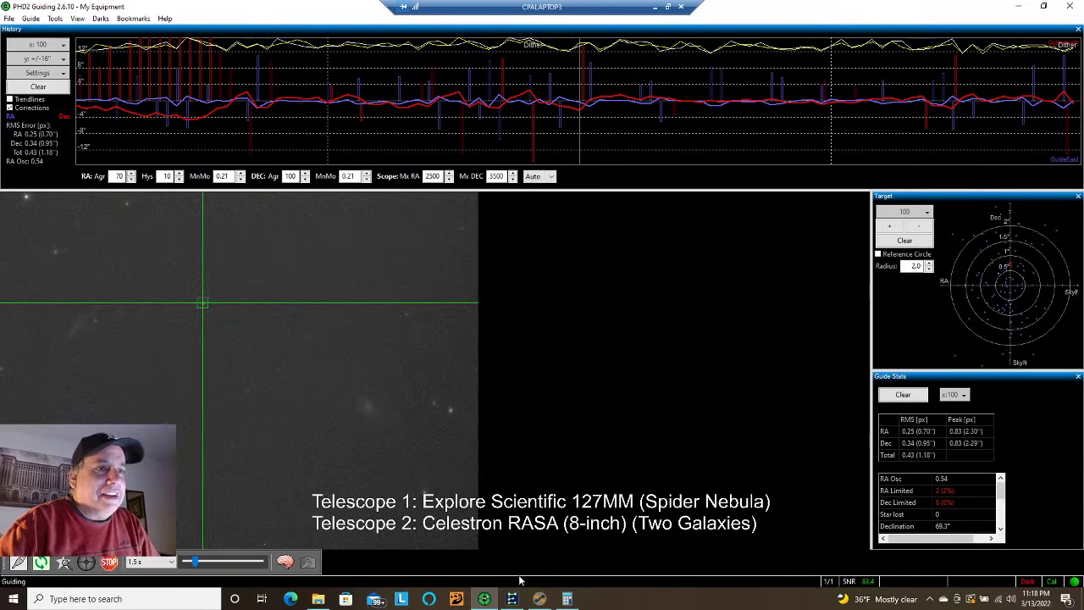
{"action": "left_click", "coordinate": [540, 598]}
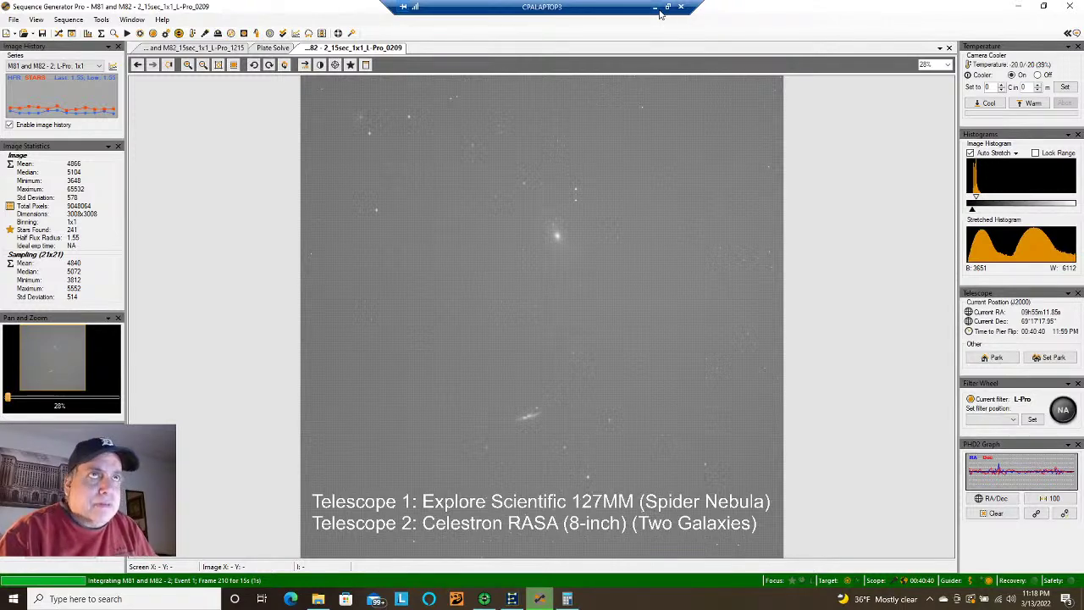
{"action": "left_click", "coordinate": [658, 10]}
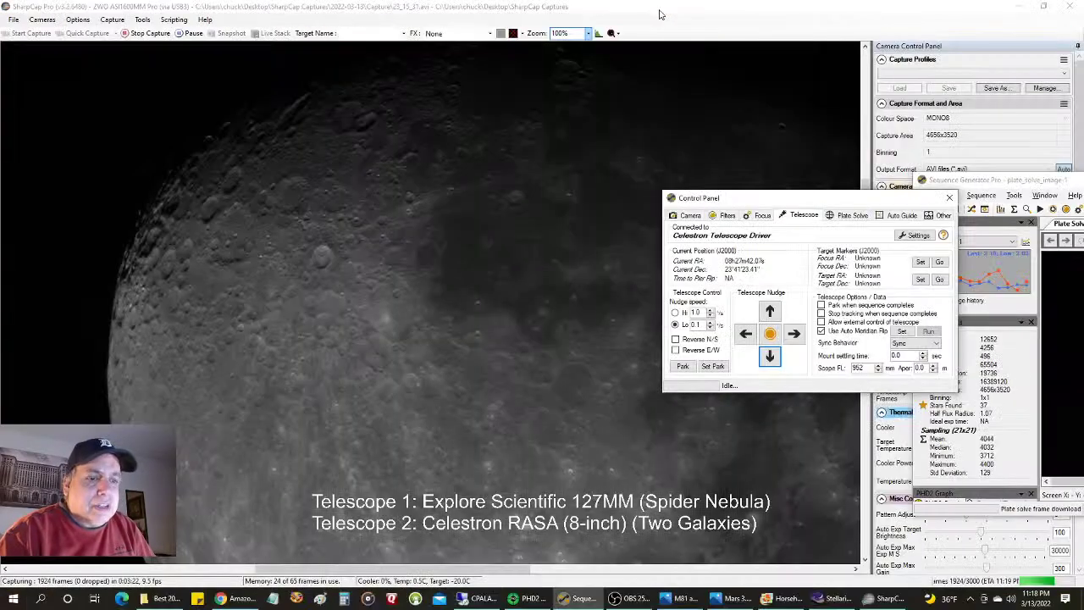
- Bring up Telescope 1's Sequence Generator Pro and move its Control Panel to uncover more of the Moon's plate-solve frame
{"action": "double_click", "coordinate": [993, 182]}
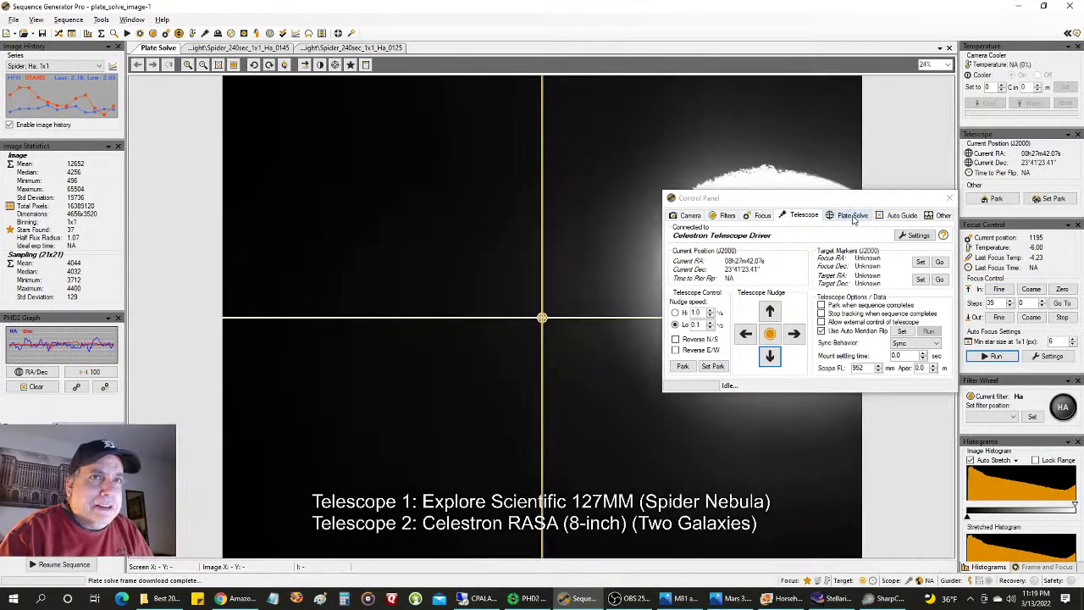
{"action": "left_click_drag", "start_coordinate": [848, 199], "coordinate": [712, 224]}
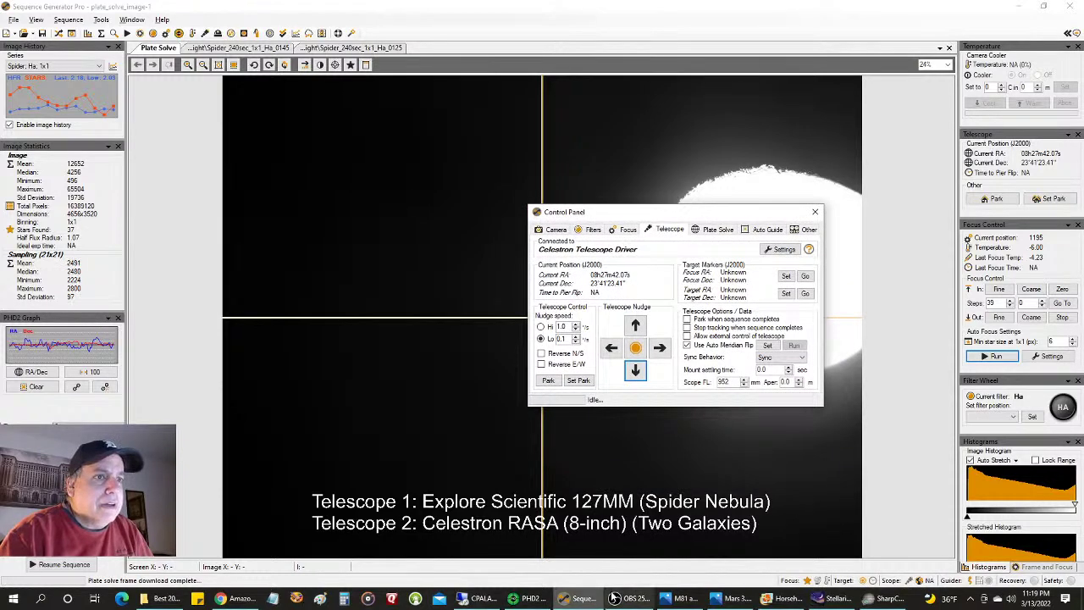
- Switch to SharpCap and examine the craters along the Moon's limb at 200% zoom while the capture finishes
{"action": "left_click", "coordinate": [885, 599]}
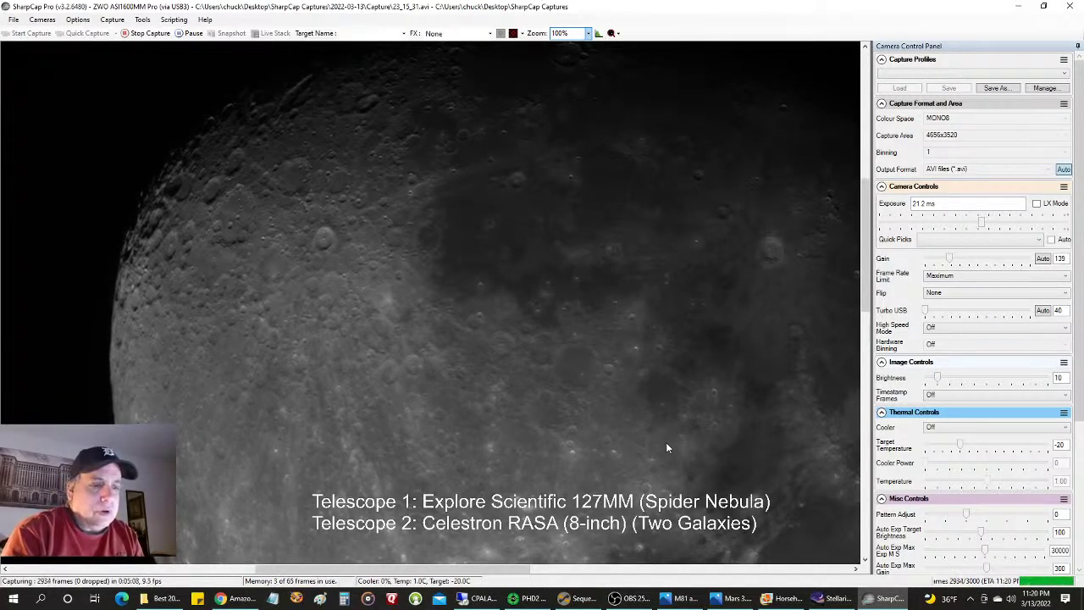
{"action": "left_click", "coordinate": [588, 38]}
{"action": "left_click", "coordinate": [551, 155]}
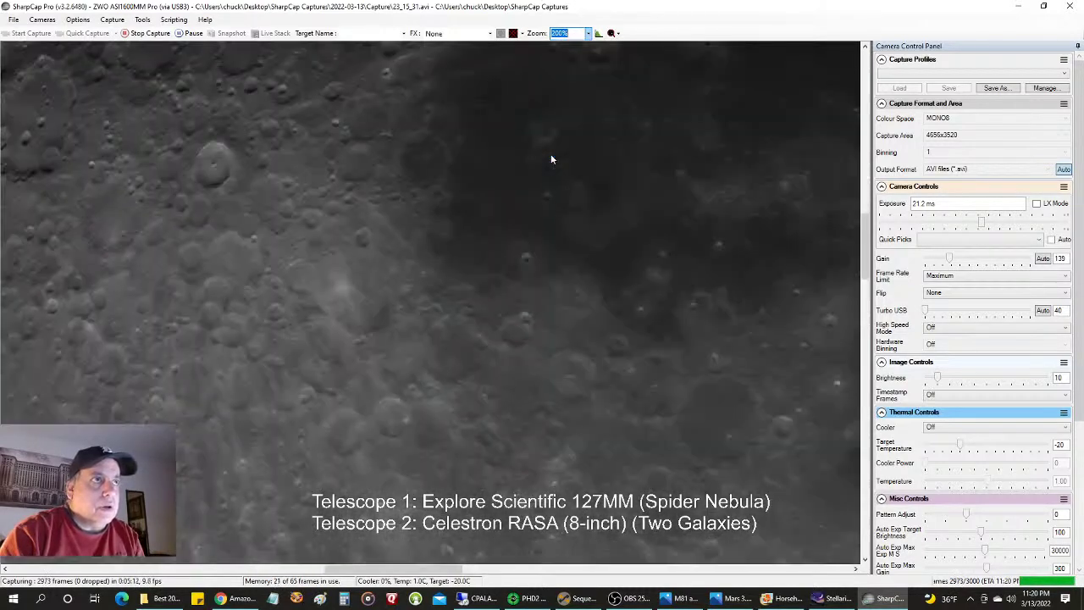
{"action": "left_click_drag", "start_coordinate": [432, 570], "coordinate": [360, 570]}
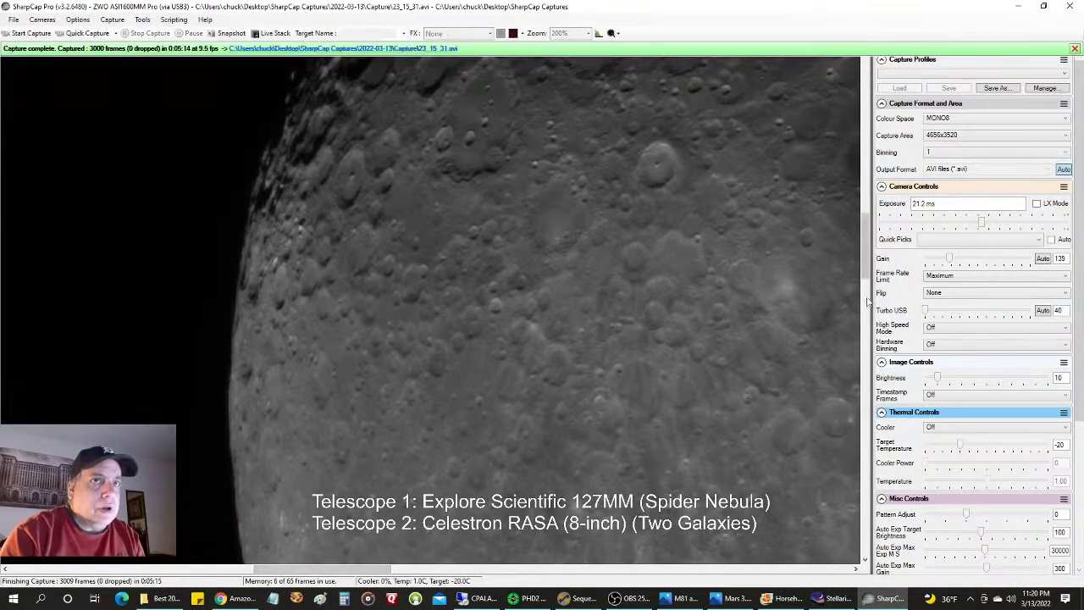
{"action": "left_click_drag", "start_coordinate": [864, 260], "coordinate": [864, 230]}
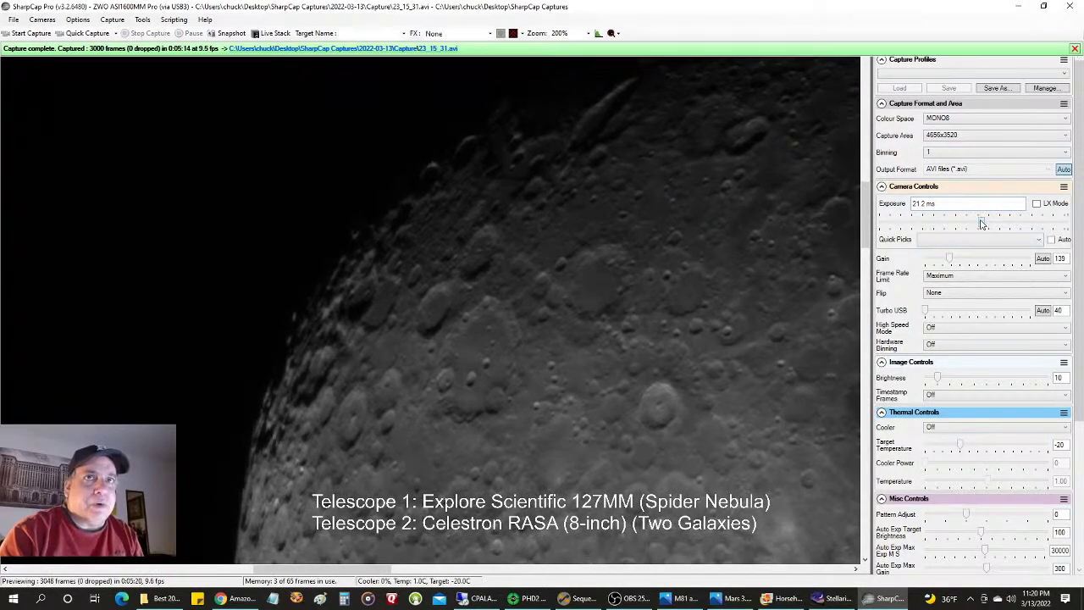
- Raise the camera exposure to 37.5 ms and look over the brightened craters near the Moon's limb
{"action": "left_click_drag", "start_coordinate": [982, 223], "coordinate": [991, 224]}
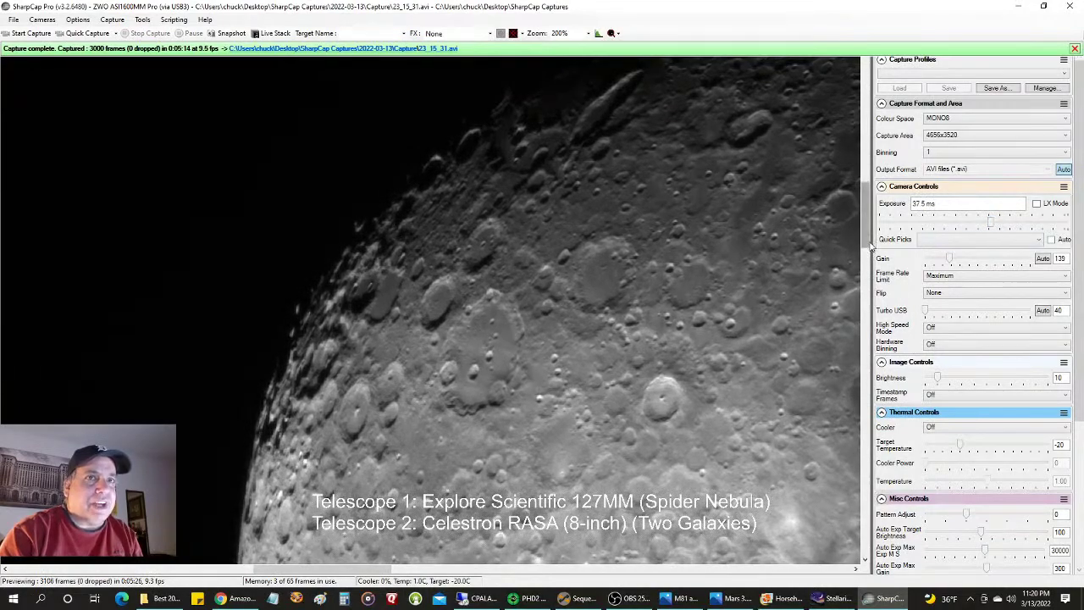
{"action": "scroll", "coordinate": [877, 229], "scroll_direction": "up", "scroll_amount": 2}
{"action": "scroll", "coordinate": [877, 229], "scroll_direction": "down", "scroll_amount": 5}
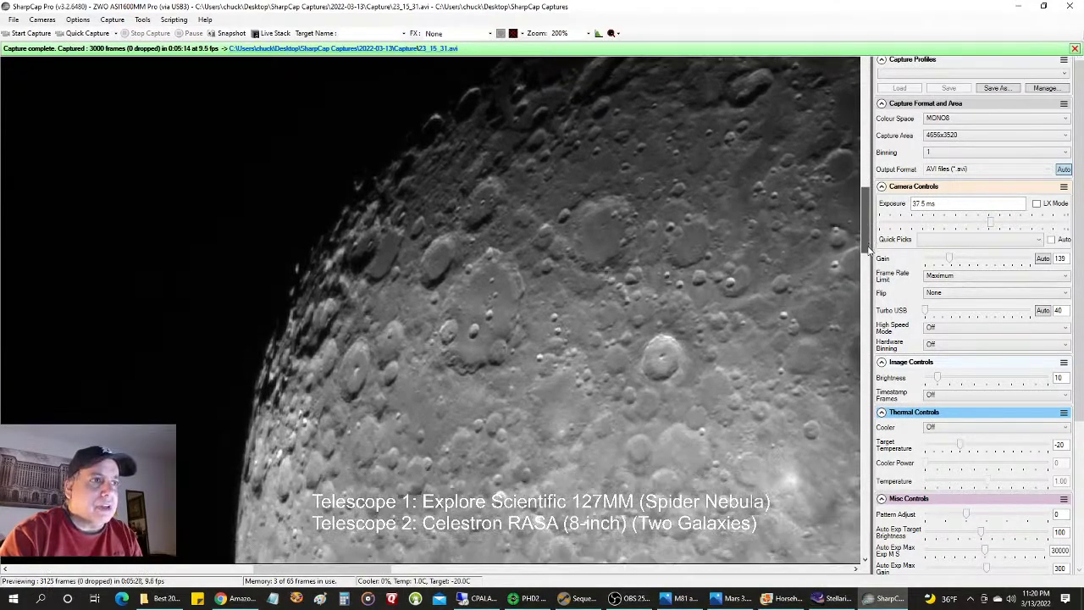
{"action": "scroll", "coordinate": [867, 250], "scroll_direction": "down", "scroll_amount": 1}
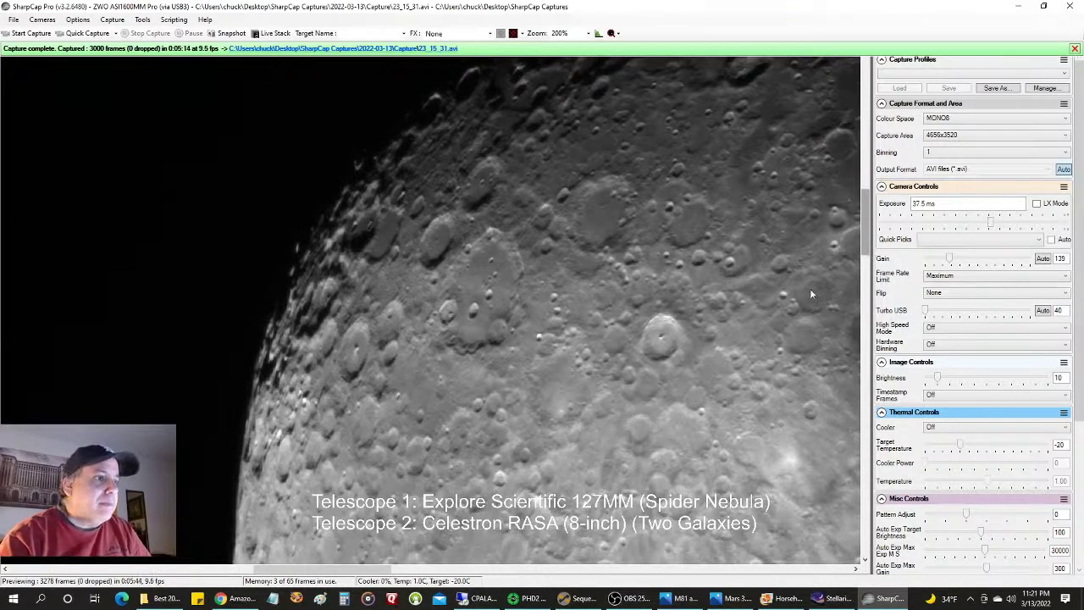
- Switch to YouTube Studio in the browser and read the live stream's chat
{"action": "left_click", "coordinate": [240, 598]}
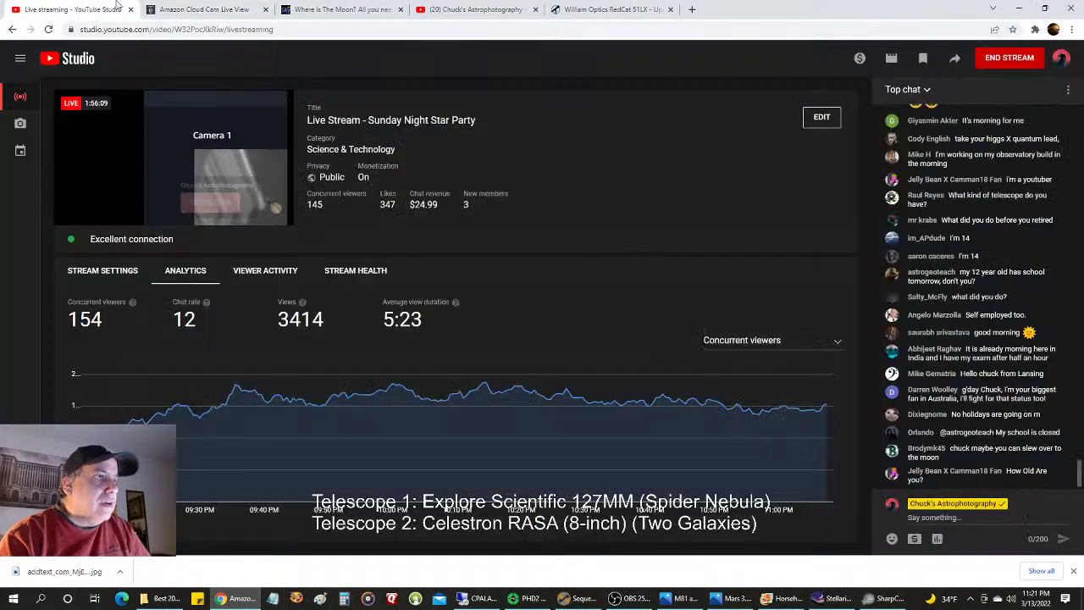
{"action": "left_click", "coordinate": [68, 10]}
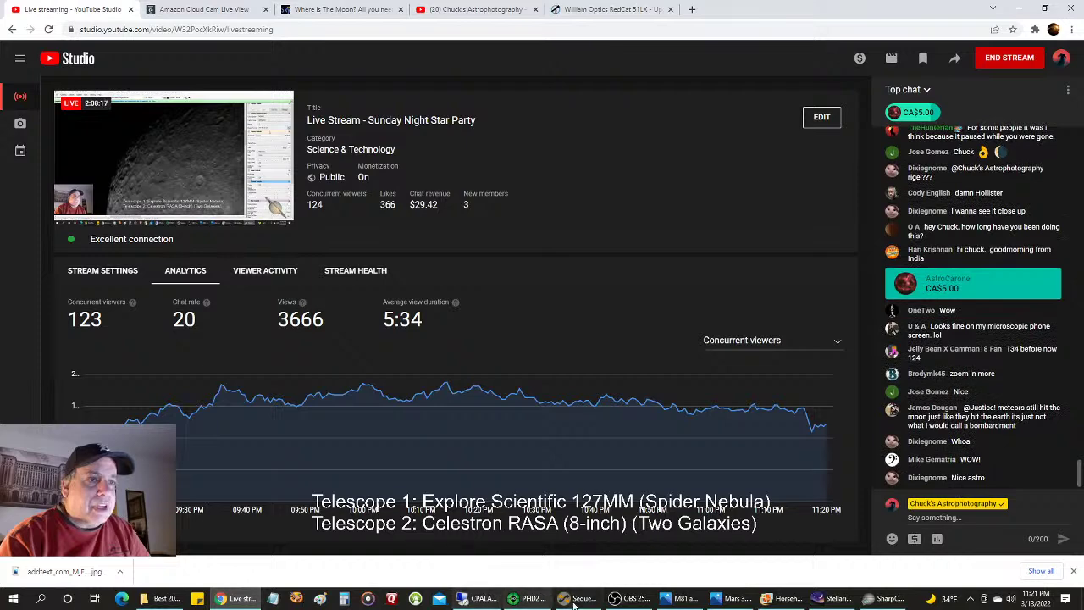
- Close SharpCap, switch to Sequence Generator Pro, and close its Control Panel
{"action": "left_click", "coordinate": [885, 601]}
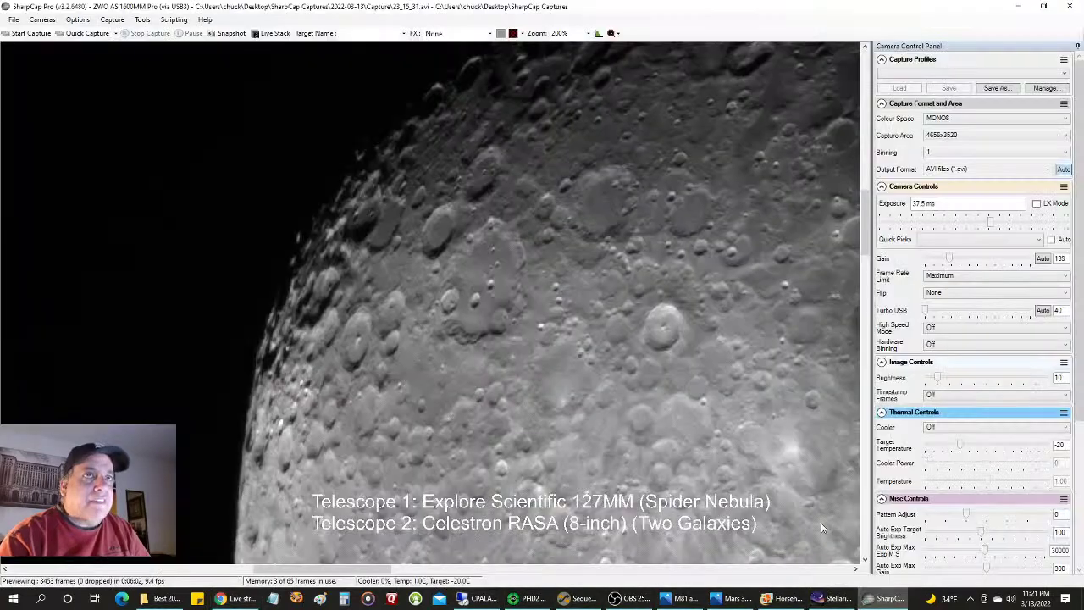
{"action": "left_click", "coordinate": [1076, 7]}
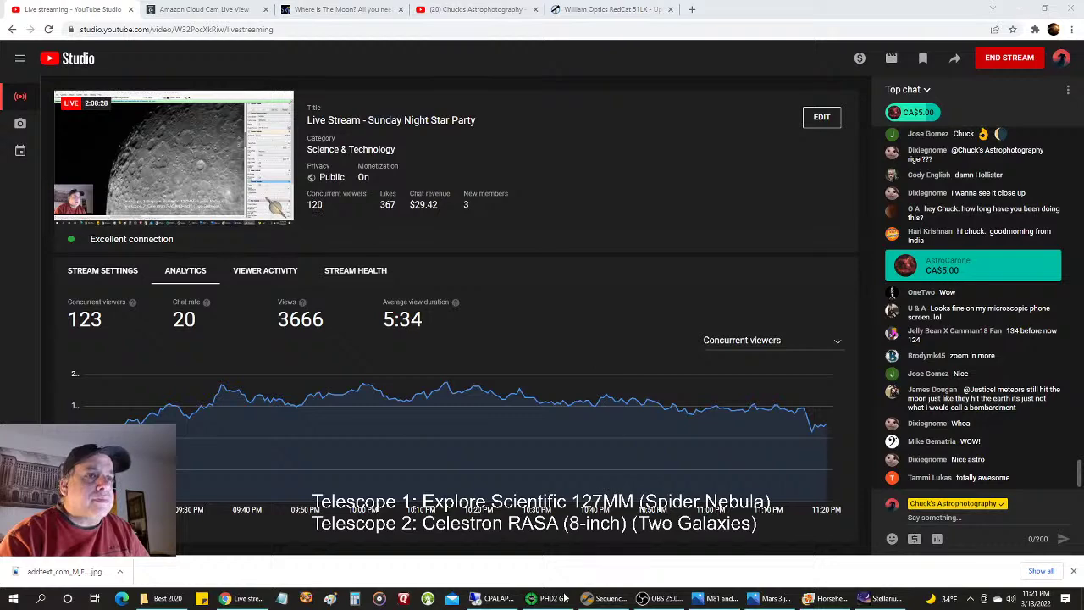
{"action": "key", "text": "alt+Tab"}
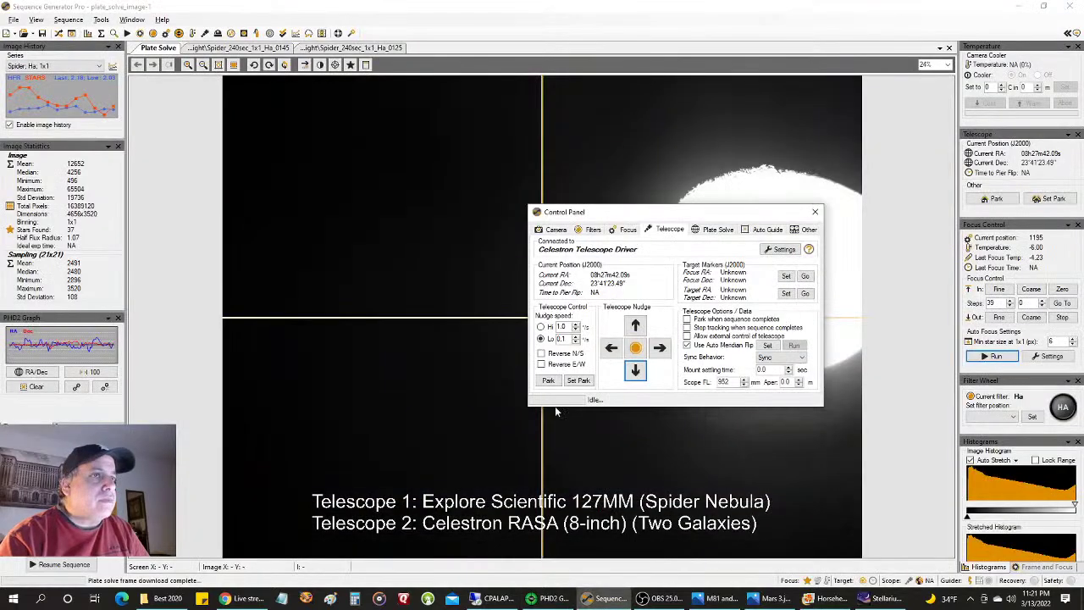
{"action": "left_click", "coordinate": [813, 214]}
- Enable the M82 target in the M109.sgf sequence and resume the sequence without waiting for the camera to cool to -20 °C
{"action": "left_click", "coordinate": [58, 33]}
{"action": "left_click", "coordinate": [341, 234]}
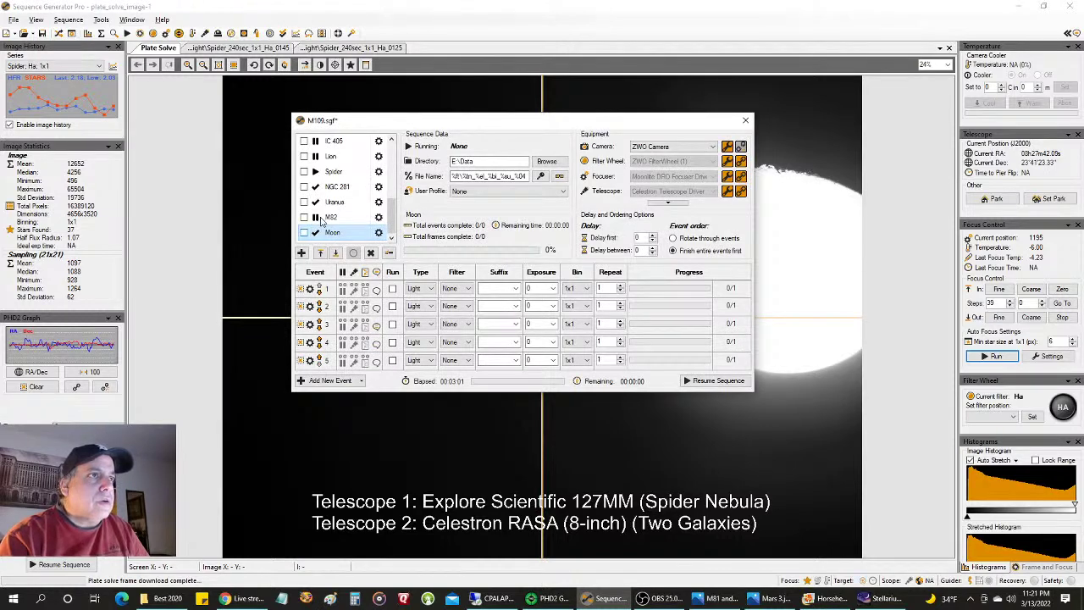
{"action": "left_click", "coordinate": [306, 216]}
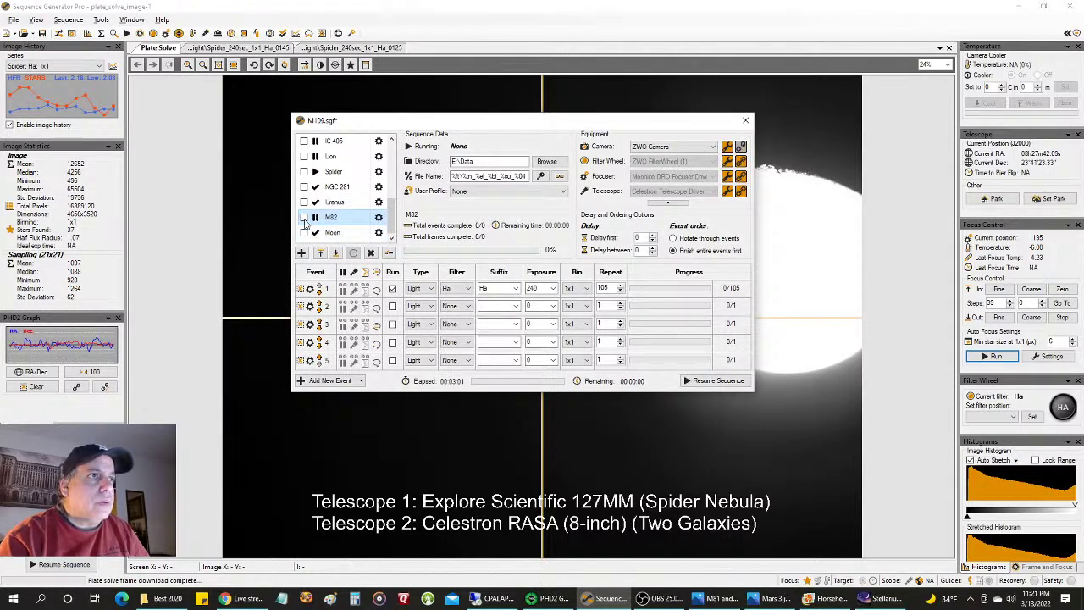
{"action": "left_click", "coordinate": [546, 599]}
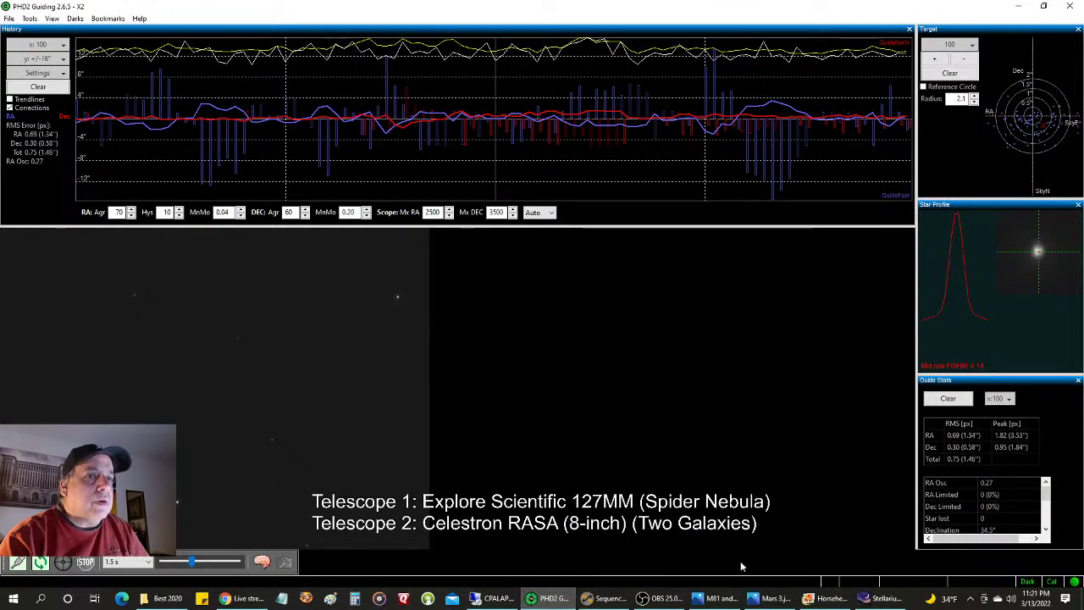
{"action": "left_click", "coordinate": [603, 599]}
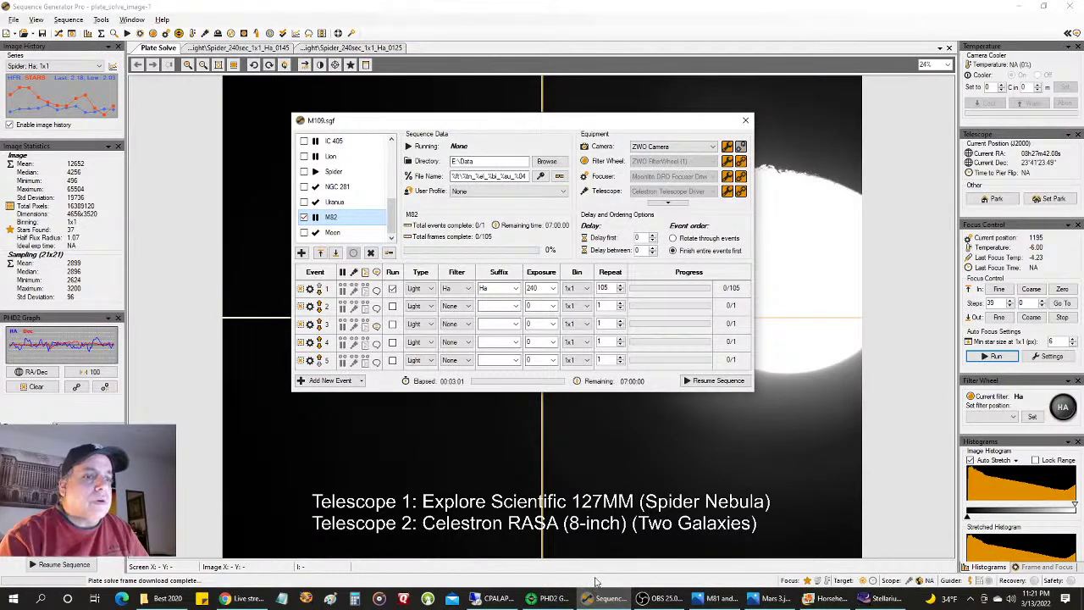
{"action": "left_click", "coordinate": [689, 381]}
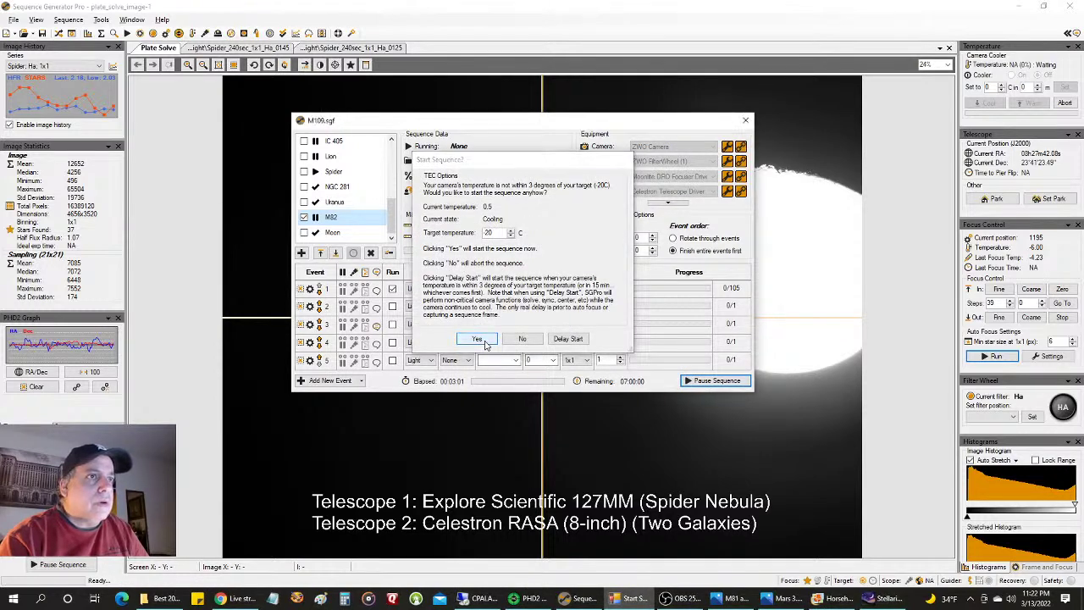
{"action": "left_click", "coordinate": [479, 339]}
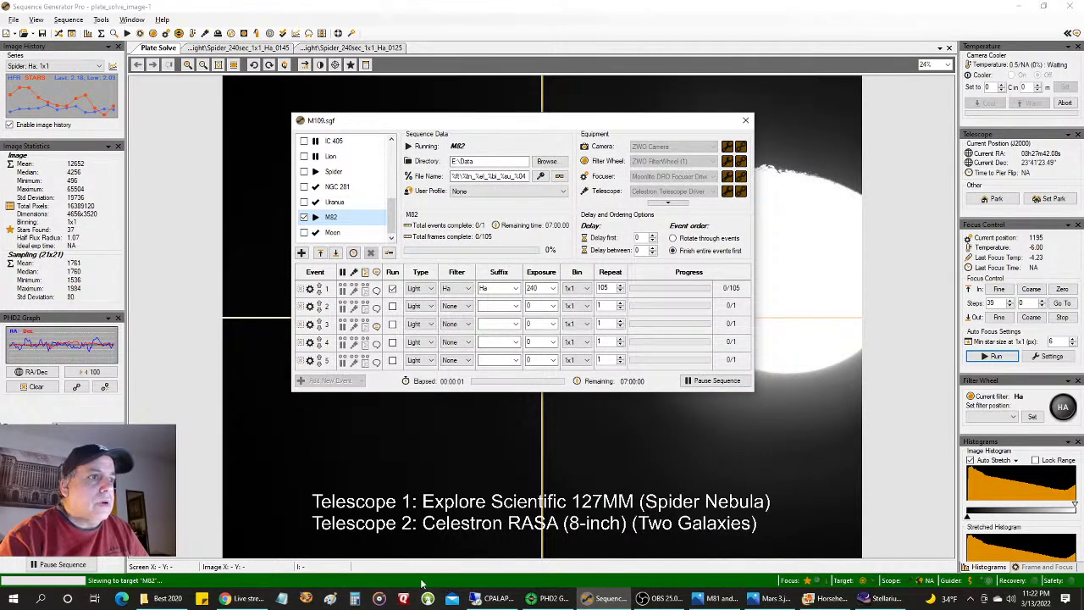
- Watch the telescopes on the Amazon Cloud Cam live view and check the slew to M82 in Sequence Generator Pro
{"action": "left_click", "coordinate": [243, 598]}
{"action": "left_click", "coordinate": [208, 9]}
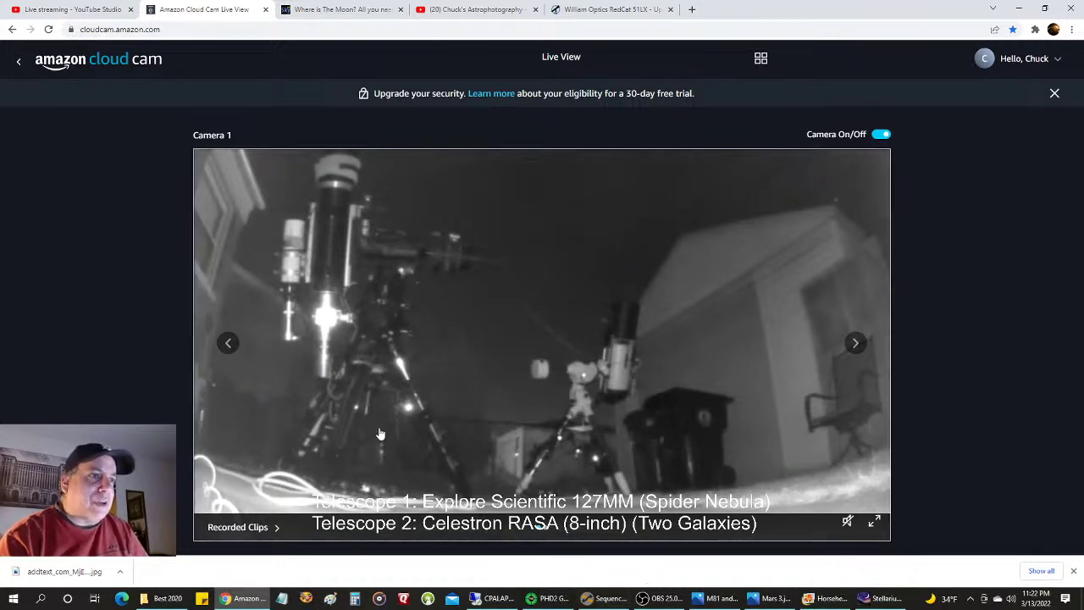
{"action": "left_click", "coordinate": [606, 598]}
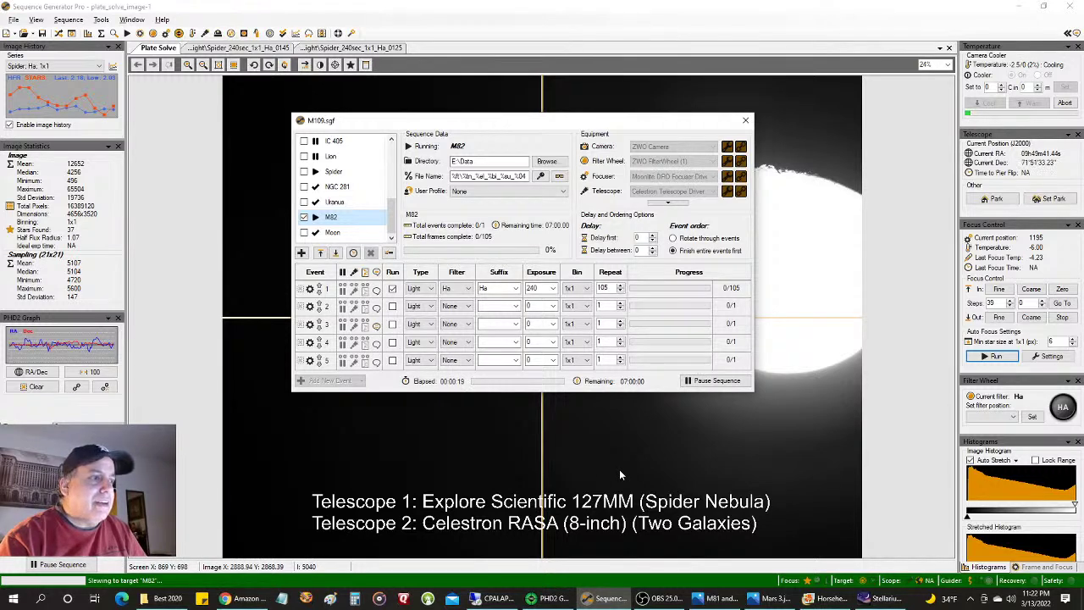
{"action": "left_click", "coordinate": [263, 599]}
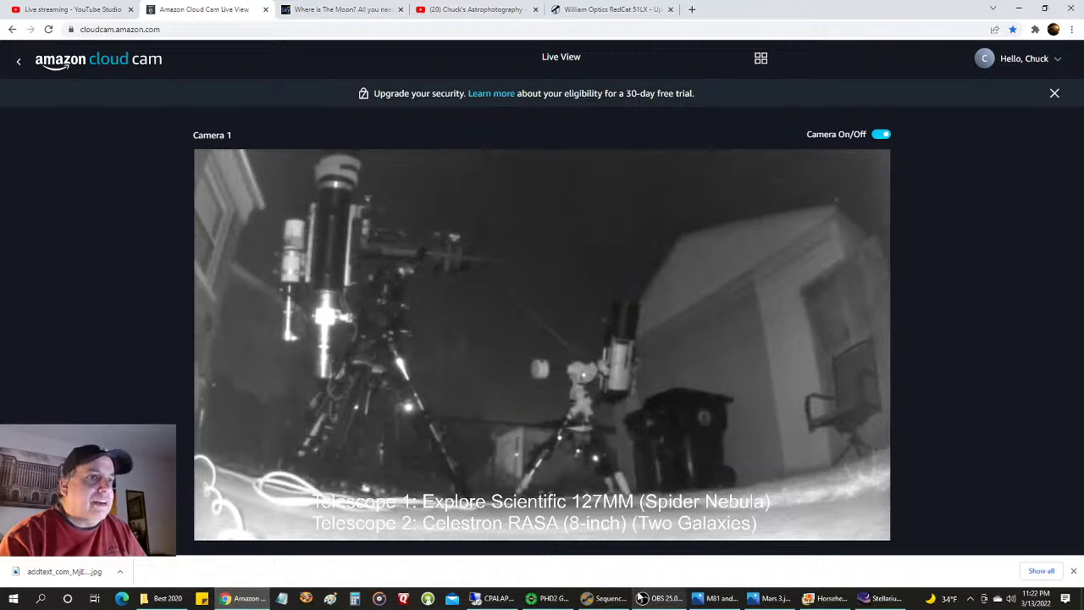
- Follow the plate solving for M82 in Sequence Generator Pro, moving the centering window as needed, and abort the centering
{"action": "left_click", "coordinate": [606, 598]}
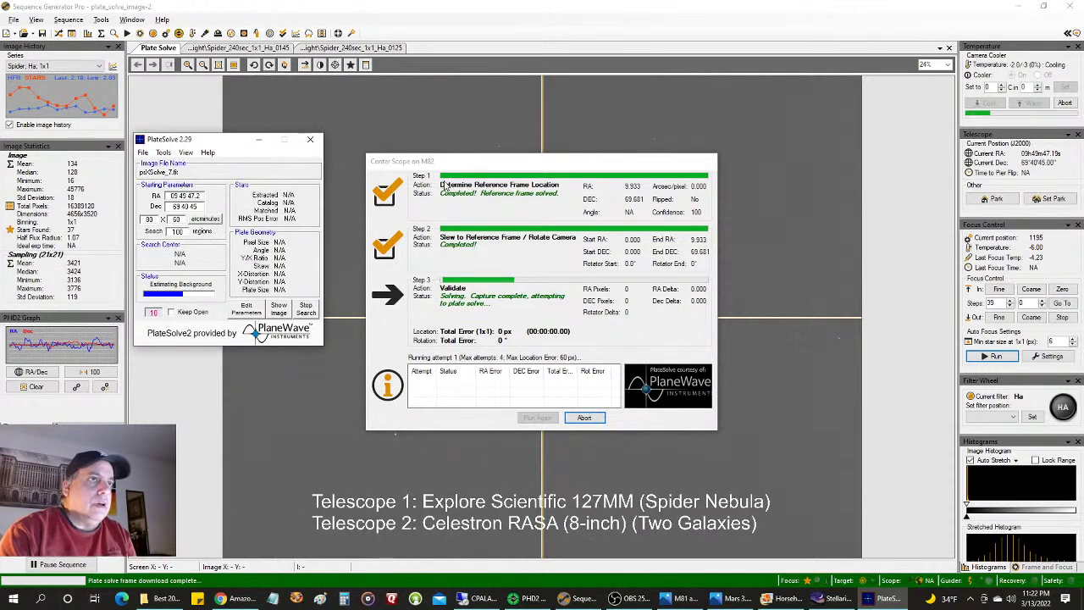
{"action": "left_click_drag", "start_coordinate": [453, 167], "coordinate": [789, 159]}
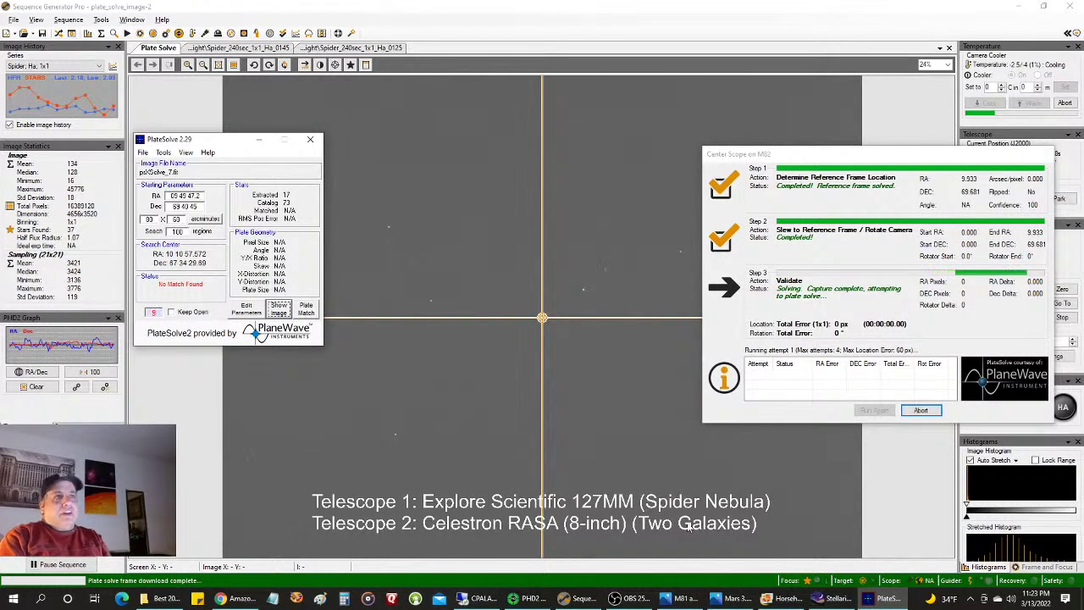
{"action": "left_click_drag", "start_coordinate": [872, 154], "coordinate": [526, 151]}
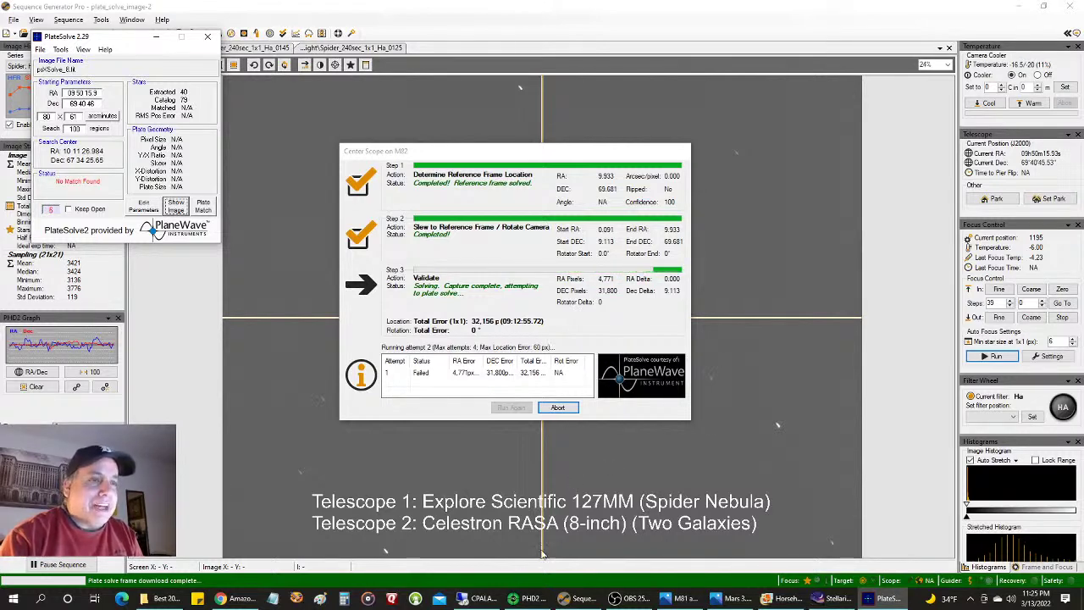
{"action": "left_click", "coordinate": [559, 408]}
{"action": "left_click", "coordinate": [491, 297]}
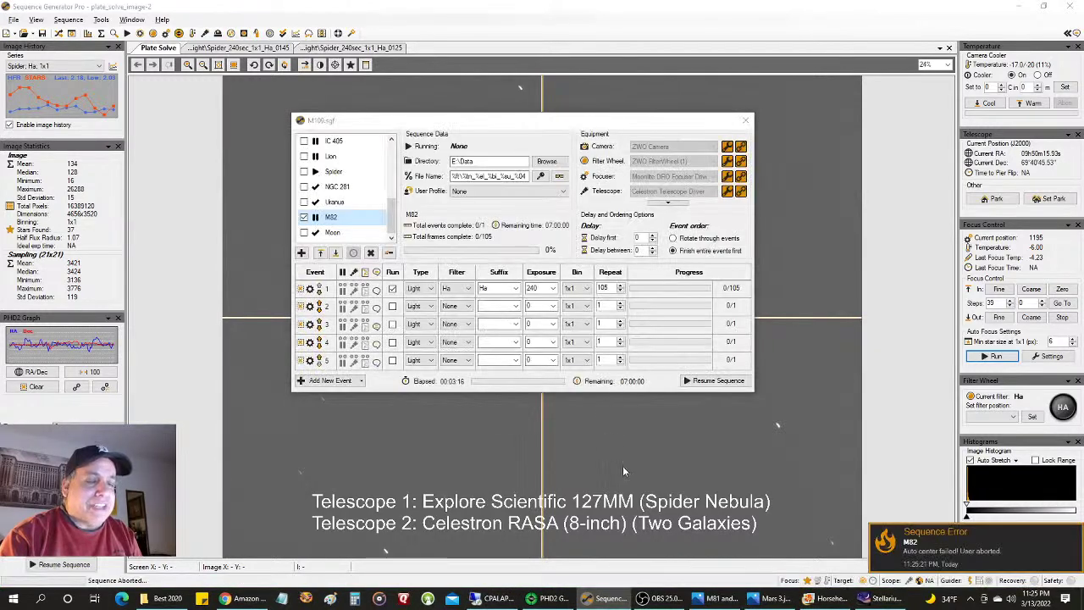
- Check Telescope 1's guiding in PHD2 and the latest M81 and M82 frame in the CPALAPTOP3 remote session
{"action": "left_click", "coordinate": [551, 598]}
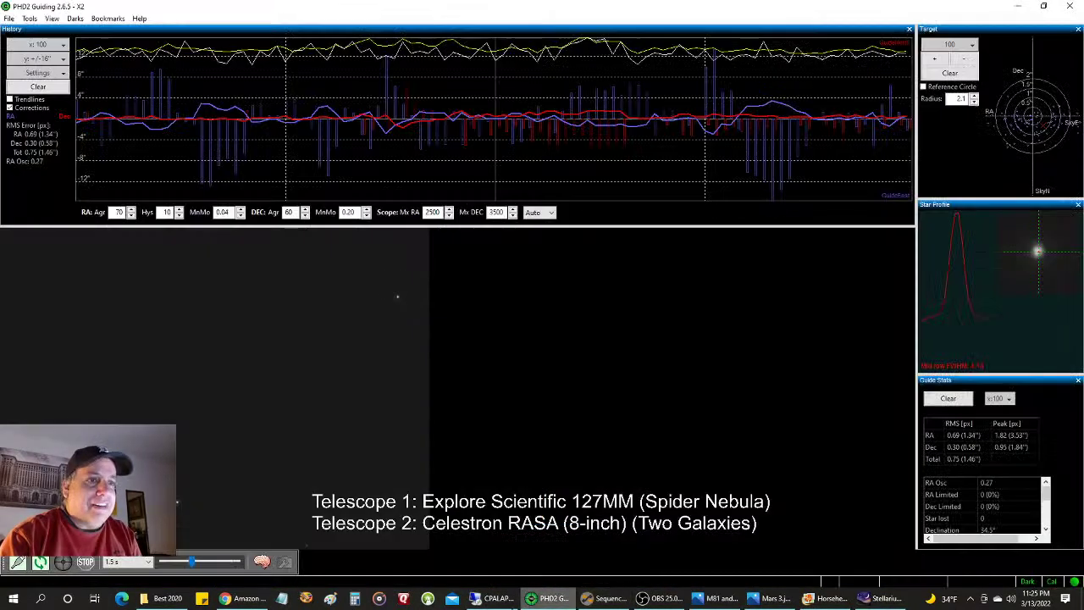
{"action": "left_click", "coordinate": [495, 598]}
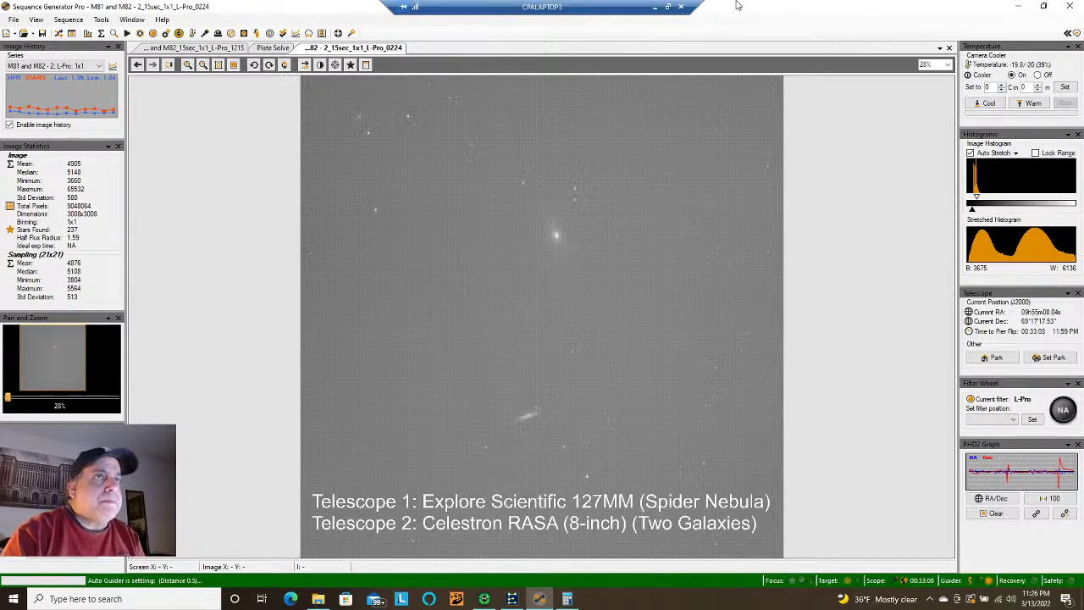
{"action": "left_click", "coordinate": [655, 7]}
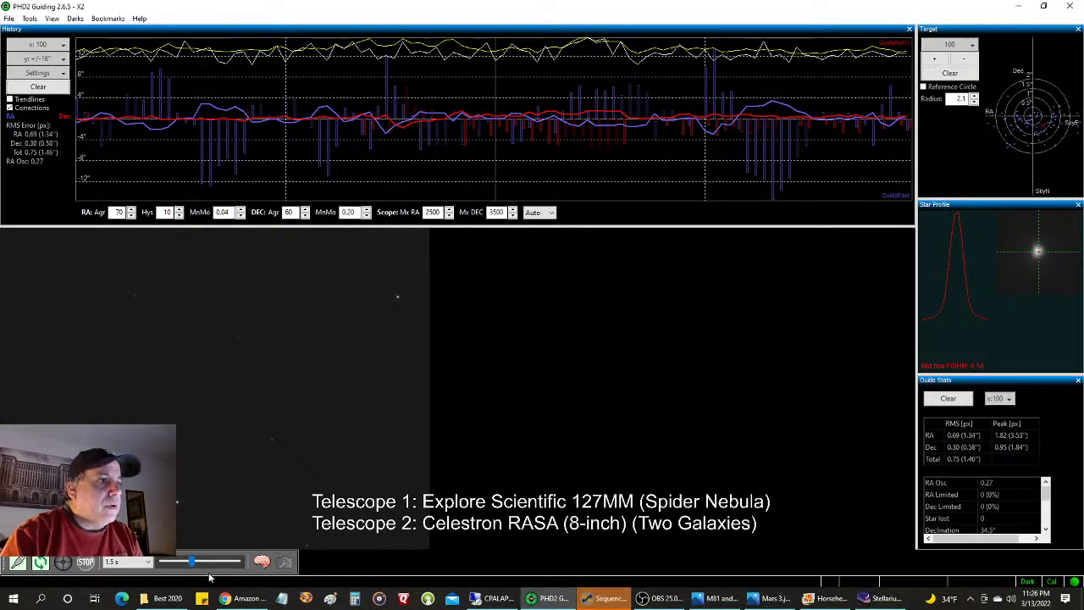
- Take a last look at the telescope camera and OBS, and end the Sunday Night Star Party live stream in YouTube Studio
{"action": "left_click", "coordinate": [231, 598]}
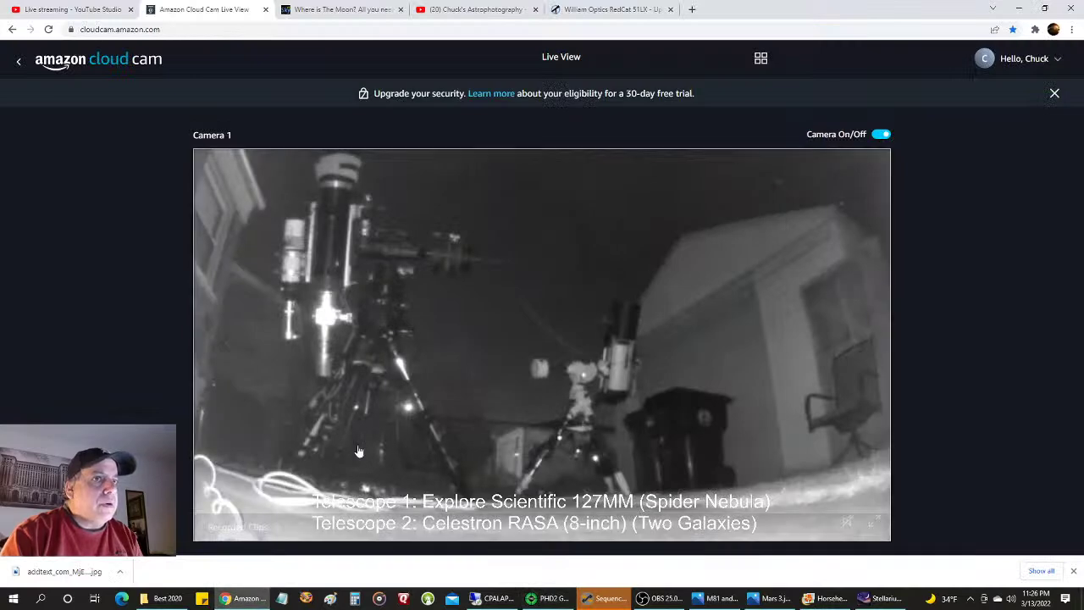
{"action": "left_click", "coordinate": [662, 598]}
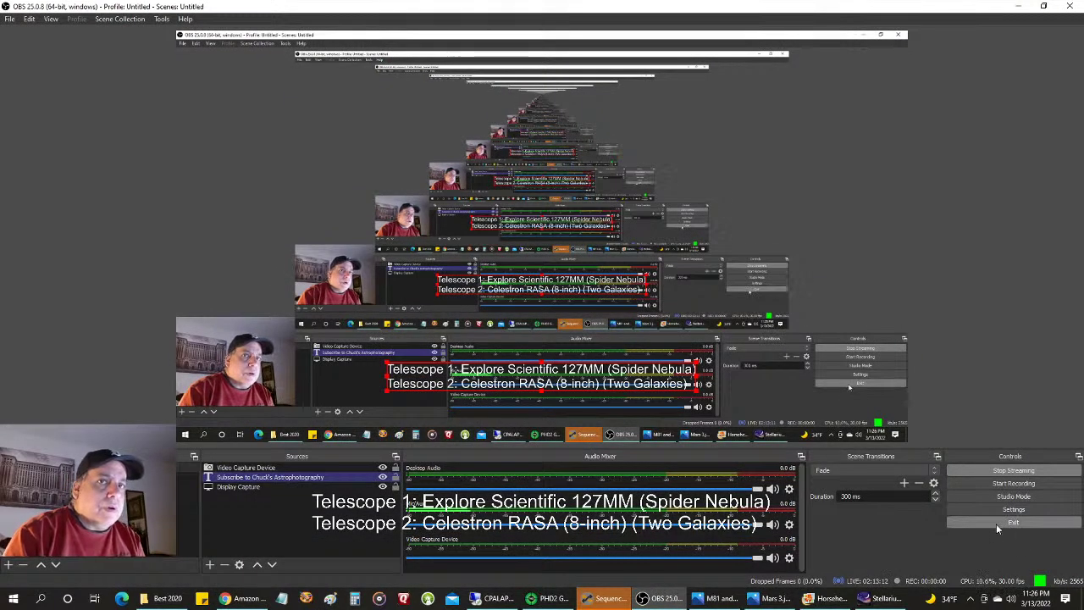
{"action": "left_click", "coordinate": [230, 599]}
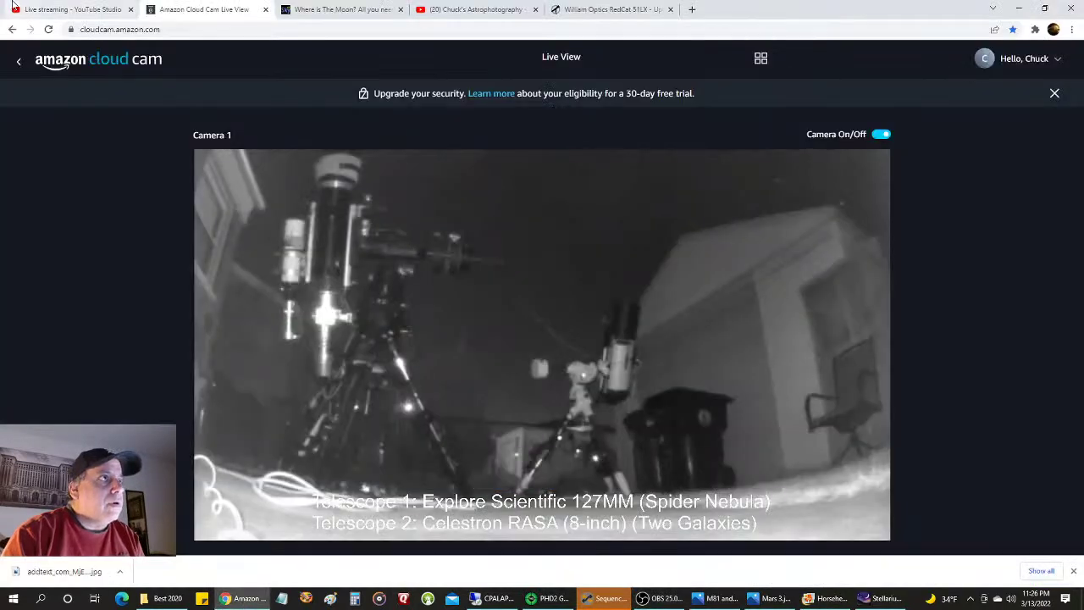
{"action": "left_click", "coordinate": [50, 9]}
{"action": "left_click", "coordinate": [1025, 57]}
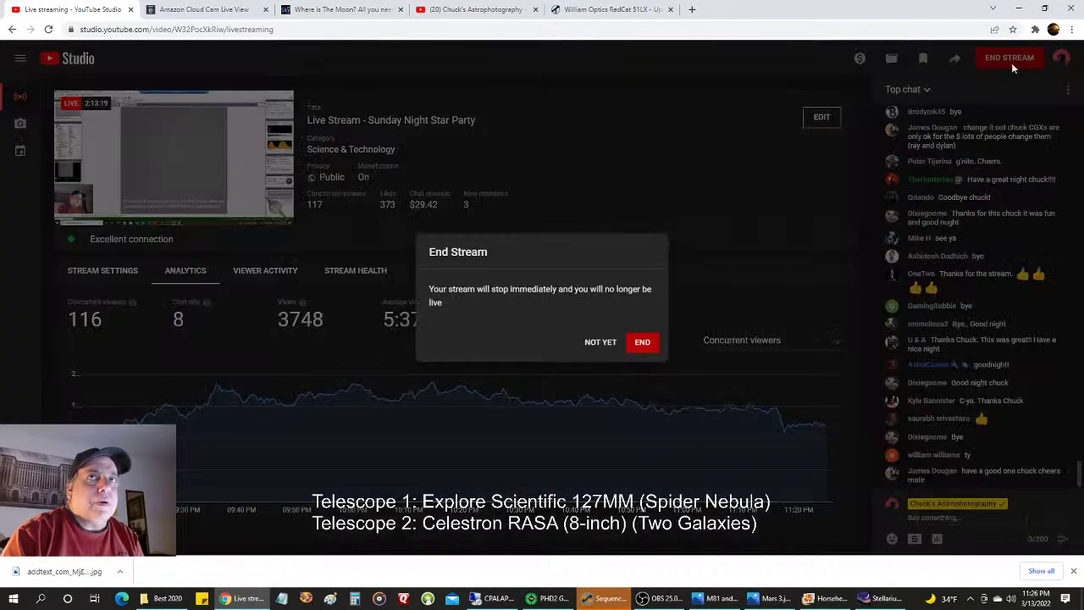
{"action": "left_click", "coordinate": [632, 343]}
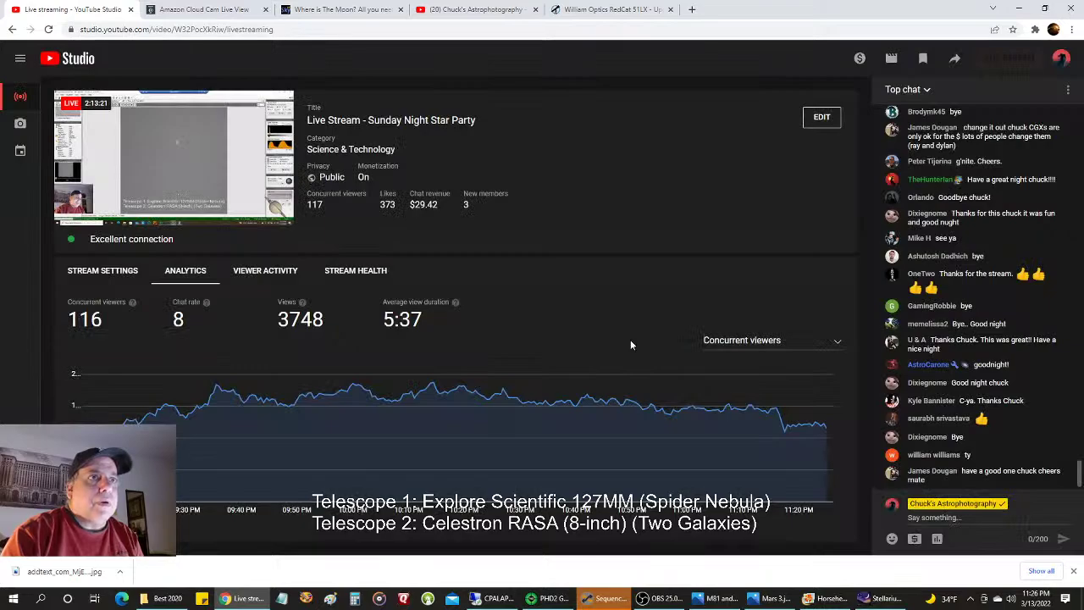